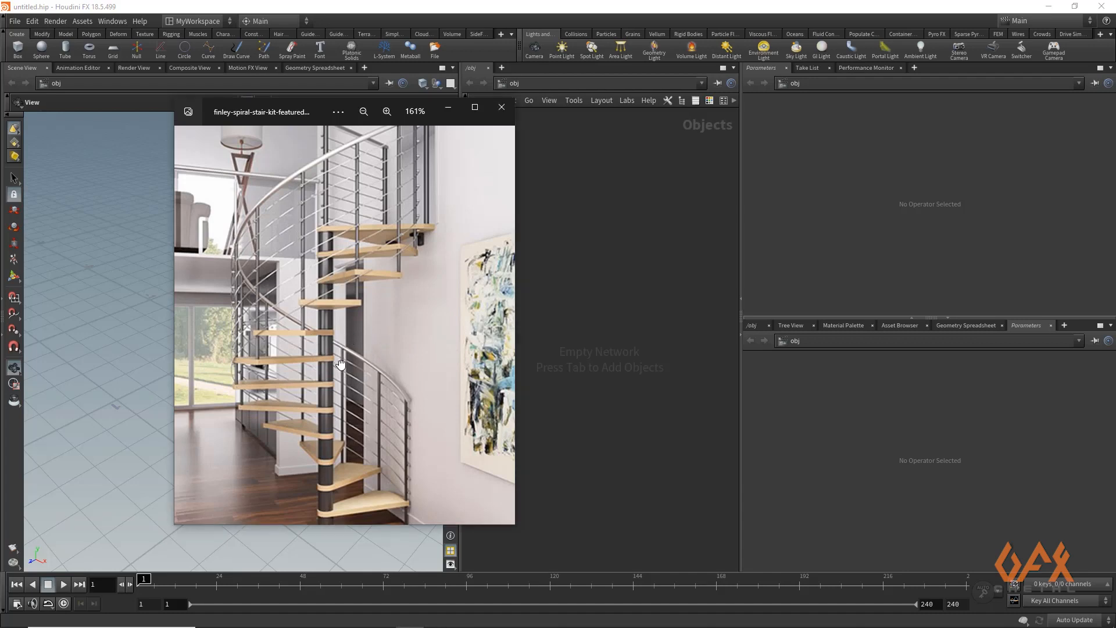
Minimize the spiral staircase reference photo, then create a Geometry object and enter its network.
drag(340, 372, 348, 342)
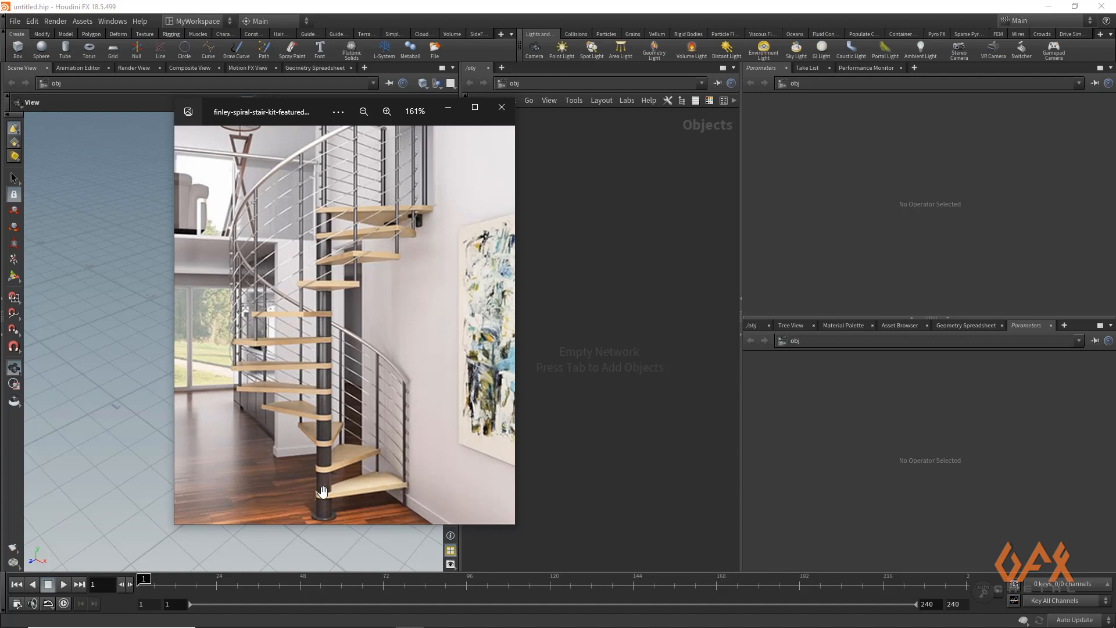
click(448, 108)
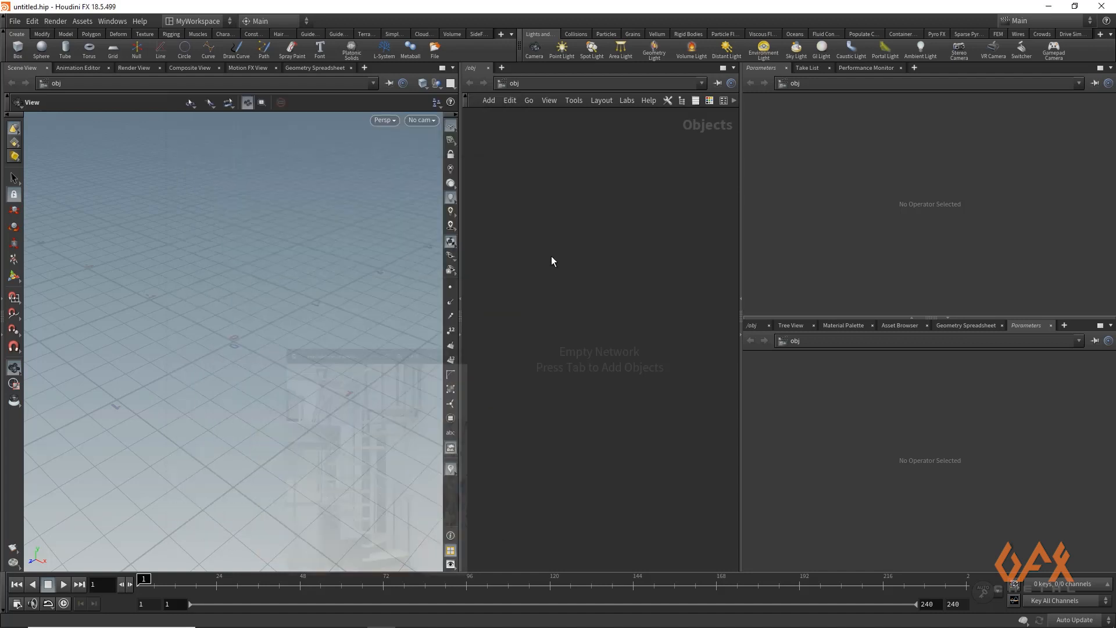
key(Tab)
text(geo)
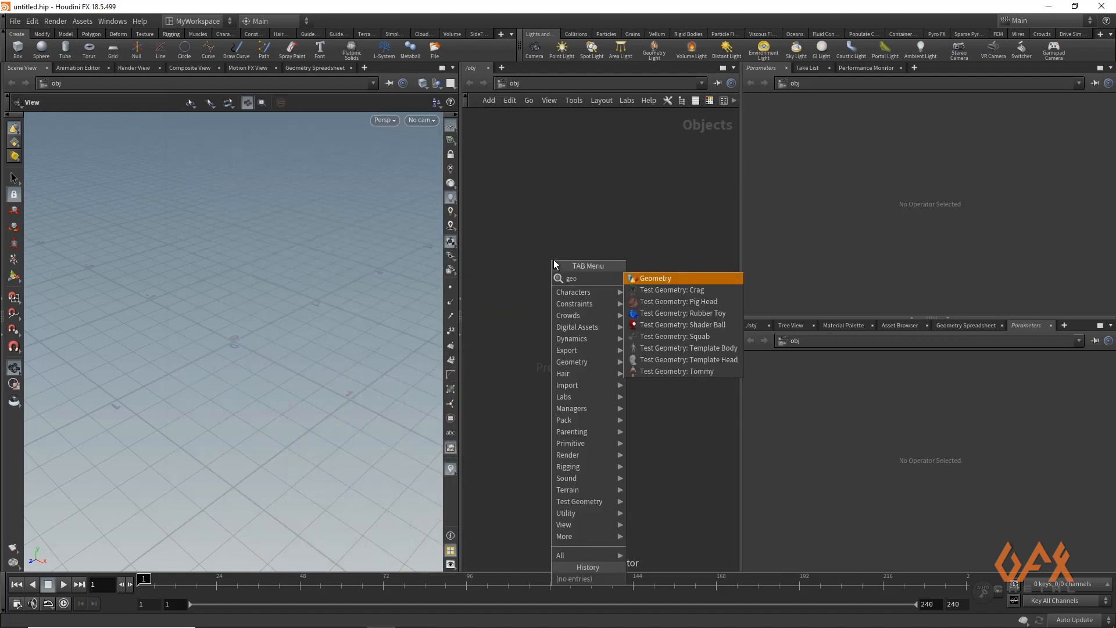
key(Return)
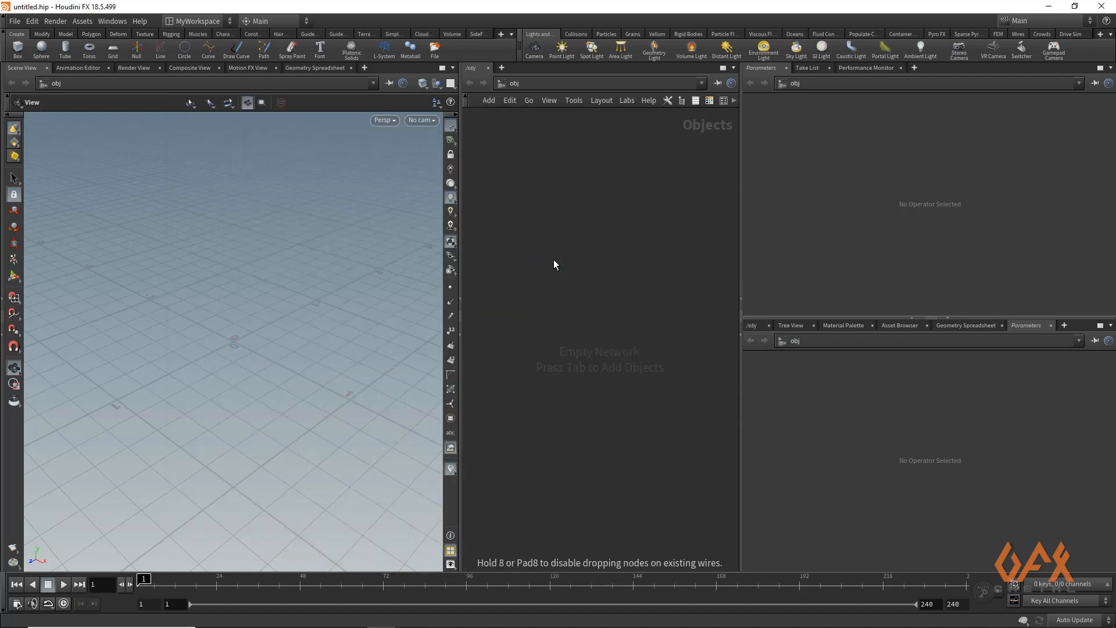
click(554, 260)
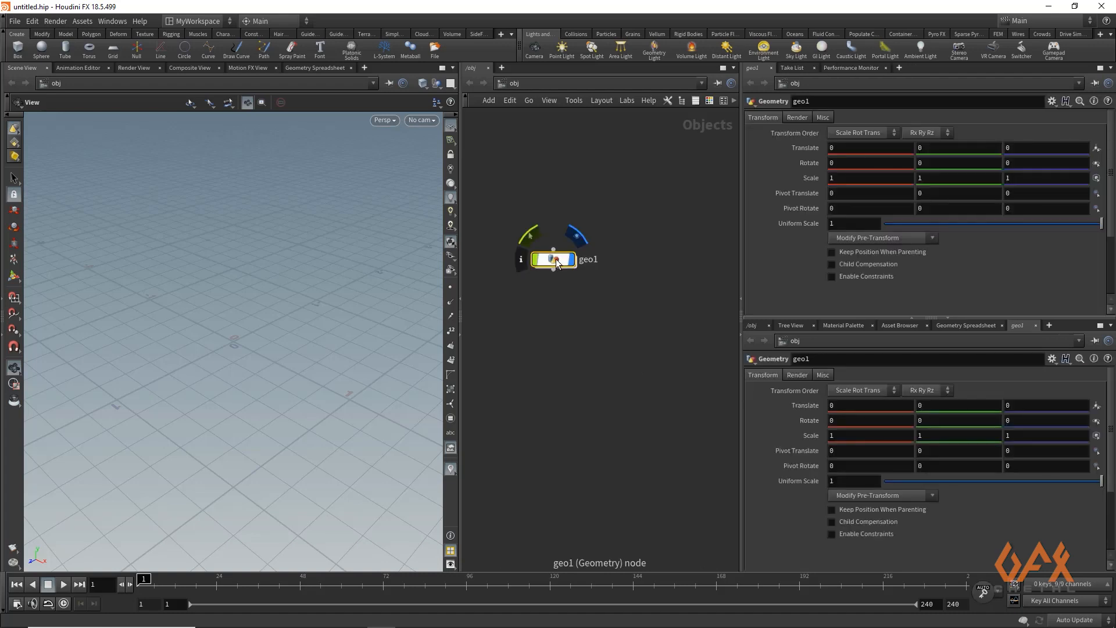
double_click(556, 260)
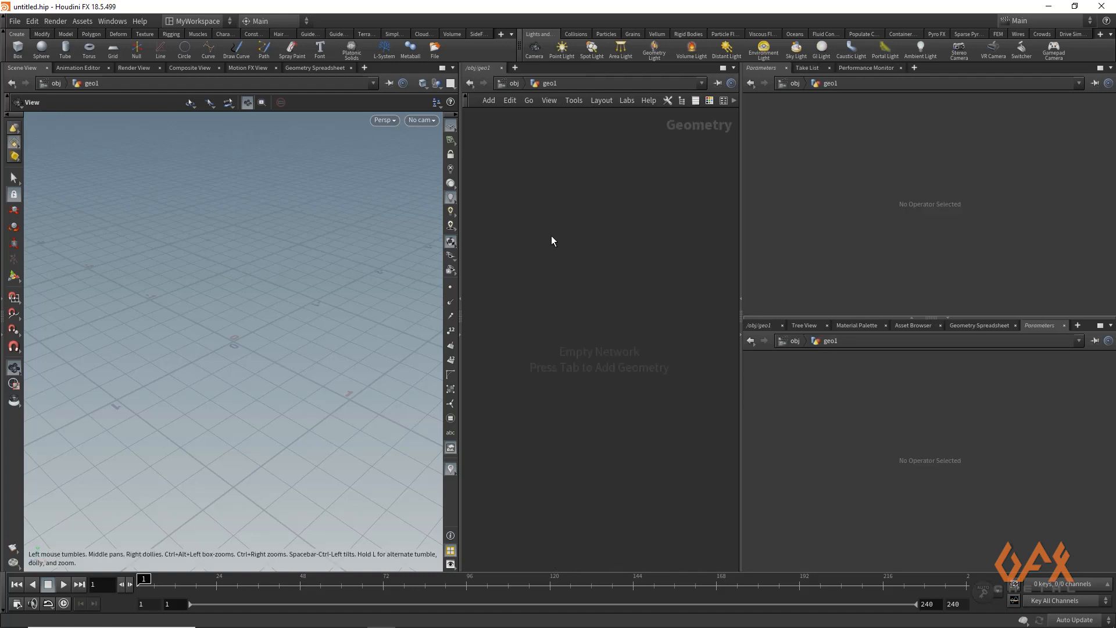
Add a Null node to the geometry network, name it Controller, and reposition it.
key(Tab)
text(box)
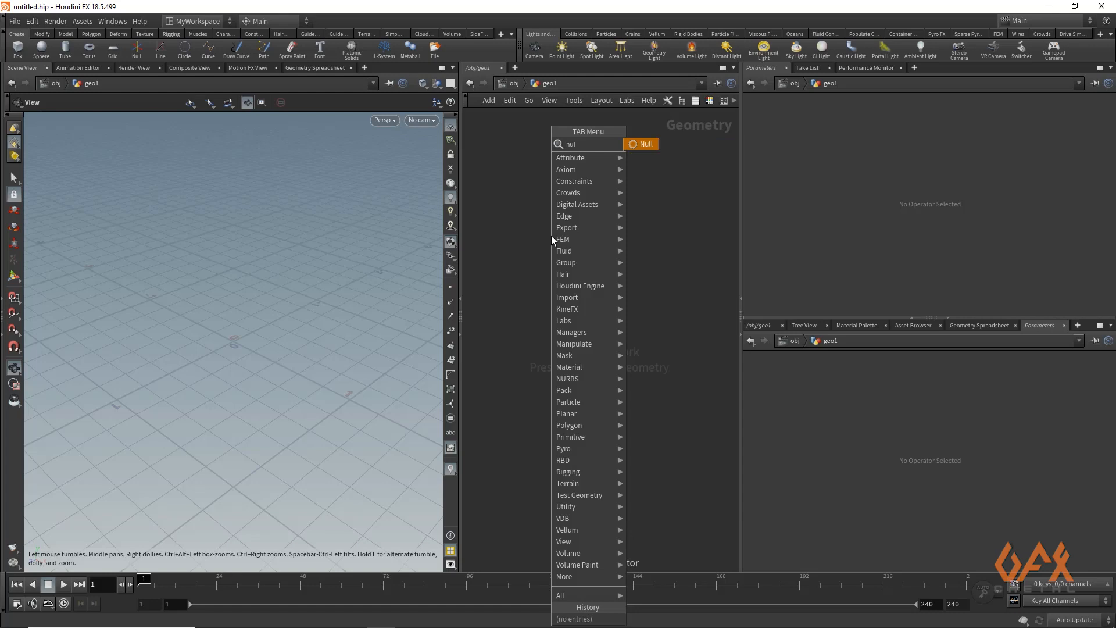
key(Return)
click(551, 235)
double_click(579, 235)
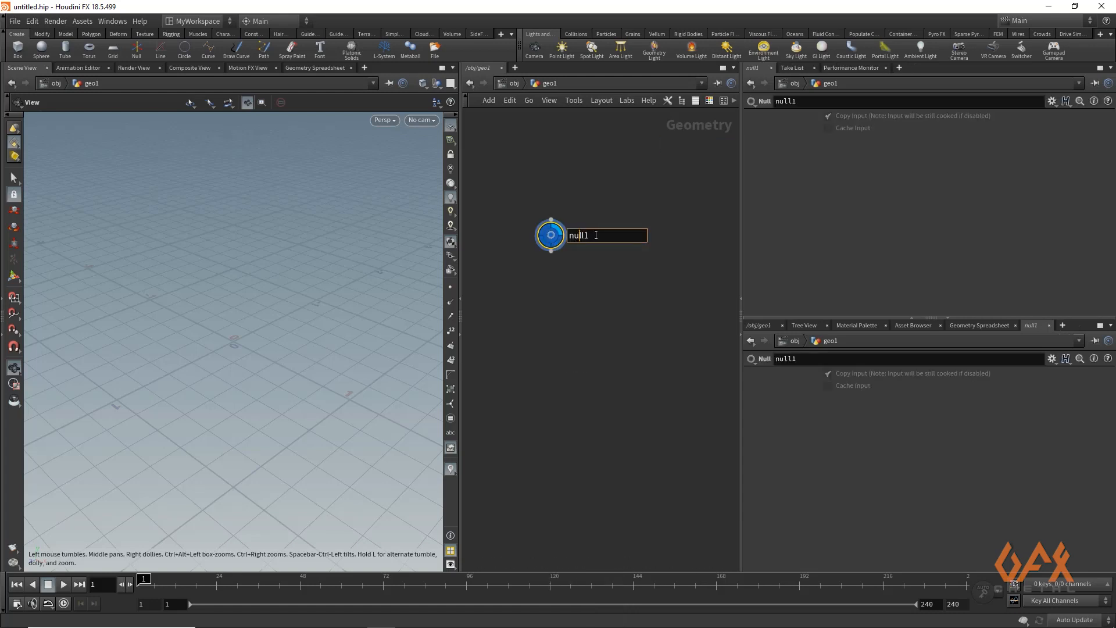
text(Controller)
key(Return)
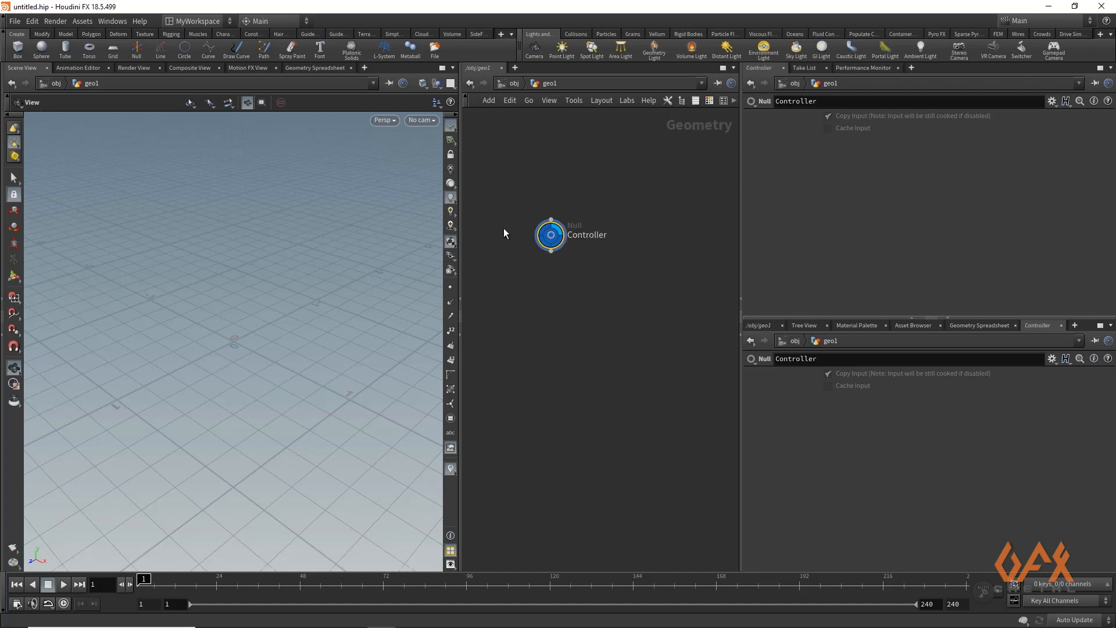
drag(559, 244, 628, 243)
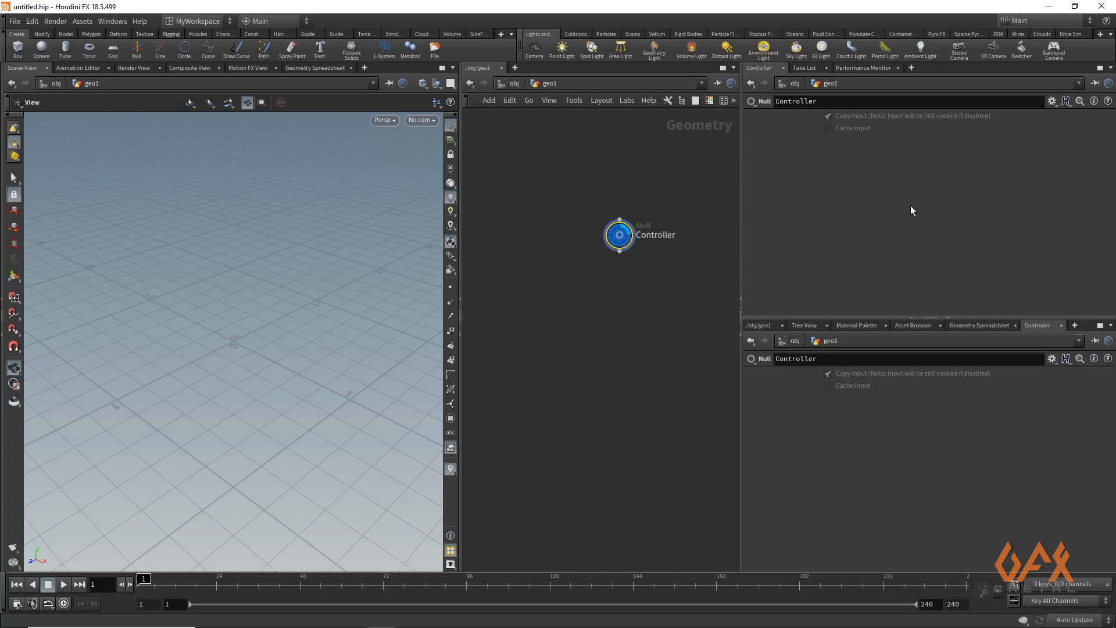
Pin the lower parameter display to the Controller node and open its parameter interface for editing.
click(1095, 342)
mouse_move(619, 240)
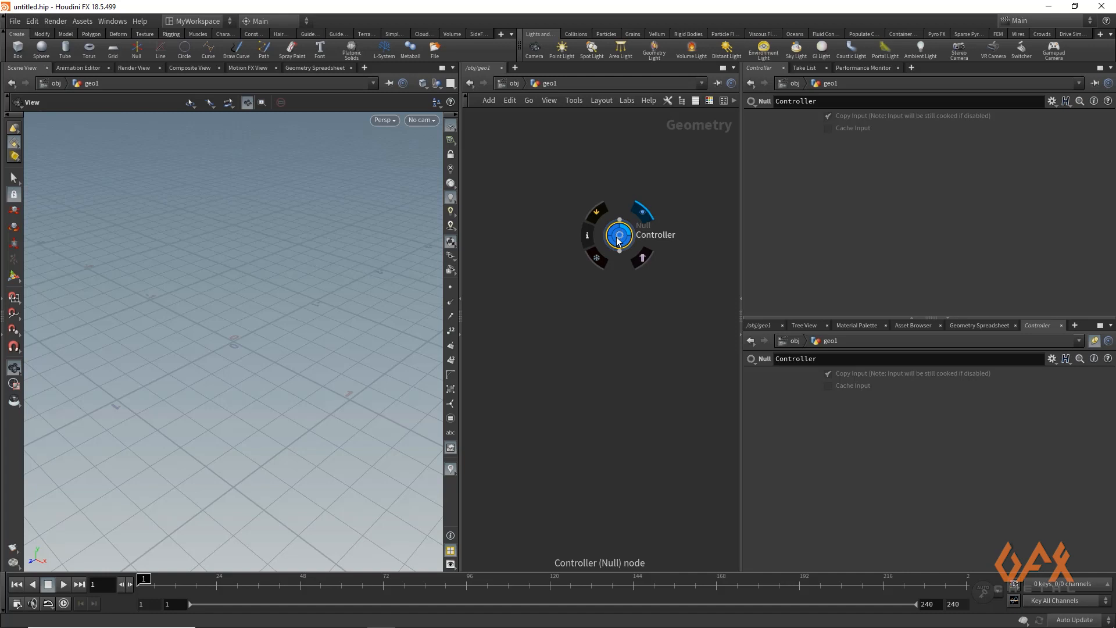
drag(618, 240, 604, 237)
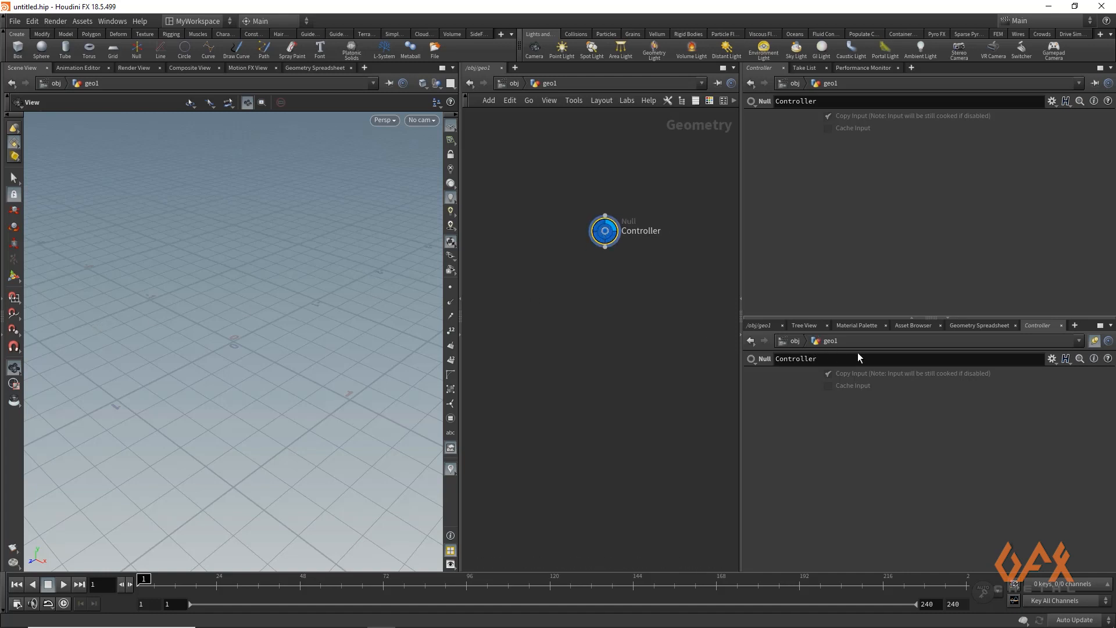
click(1053, 359)
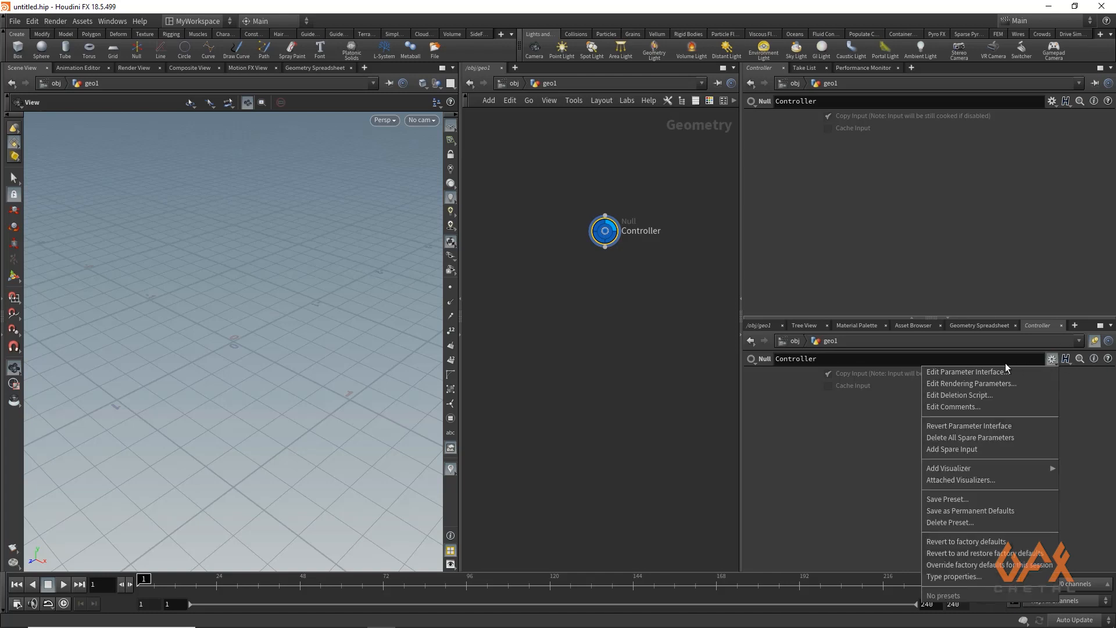
click(972, 372)
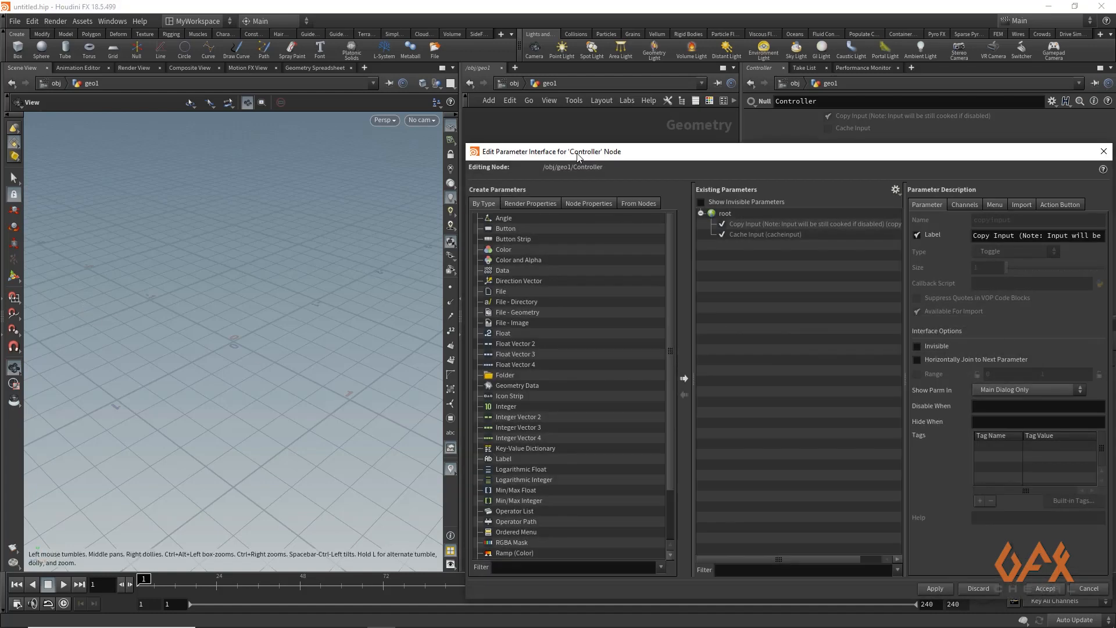
drag(580, 160, 265, 91)
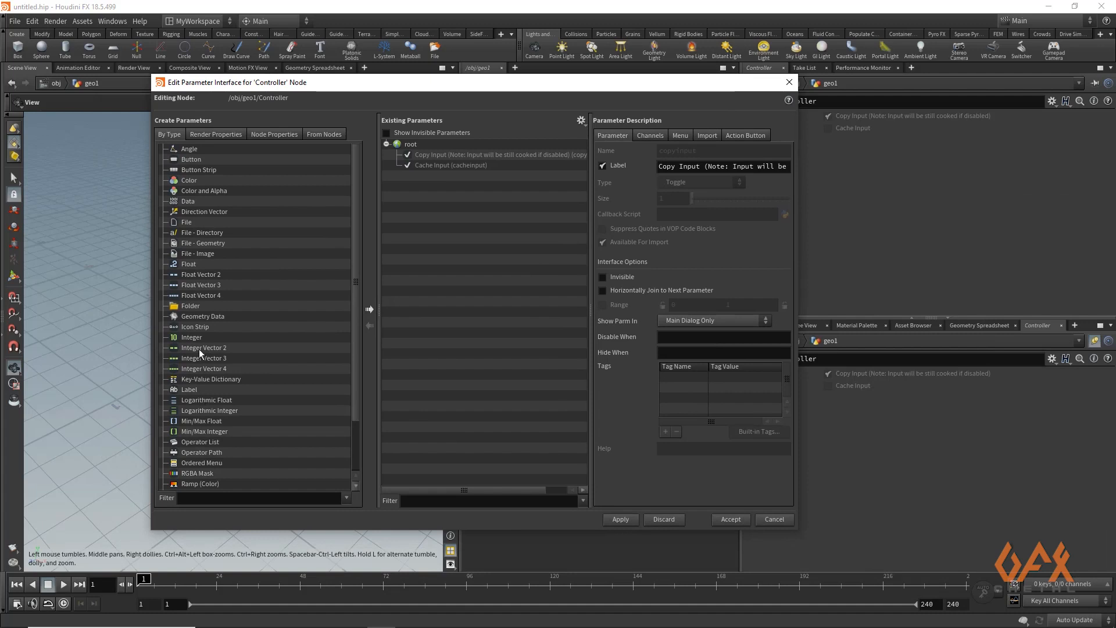
Add a float parameter named stepLen, labelled Step Length, with a range of 1 to 10 and the minimum locked.
click(195, 267)
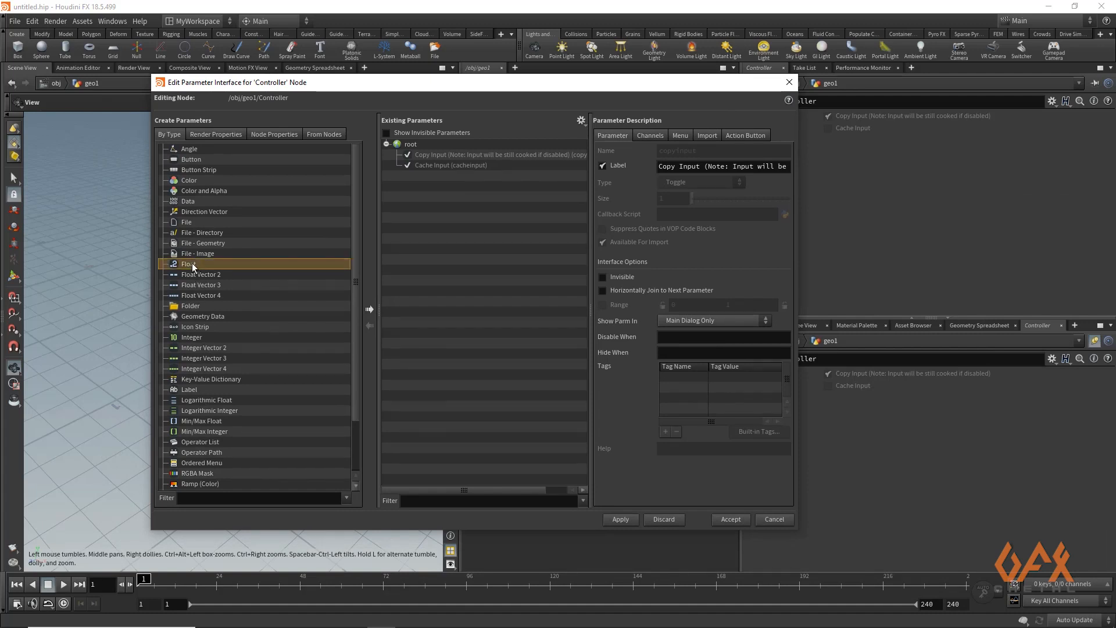
click(370, 309)
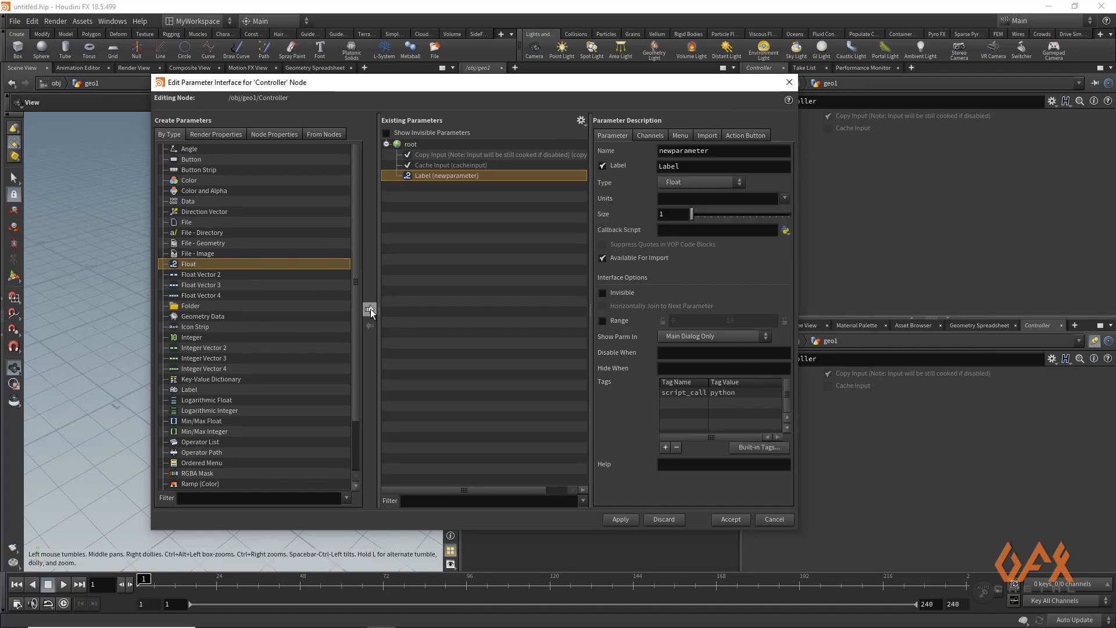
double_click(724, 152)
text(st)
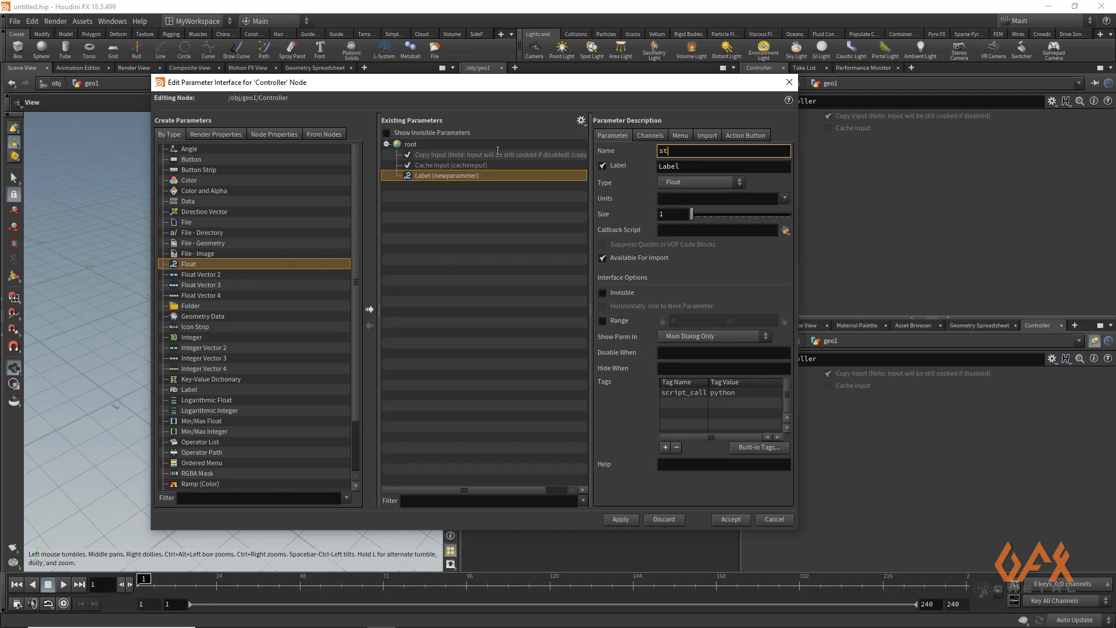
text(epLen)
key(Tab)
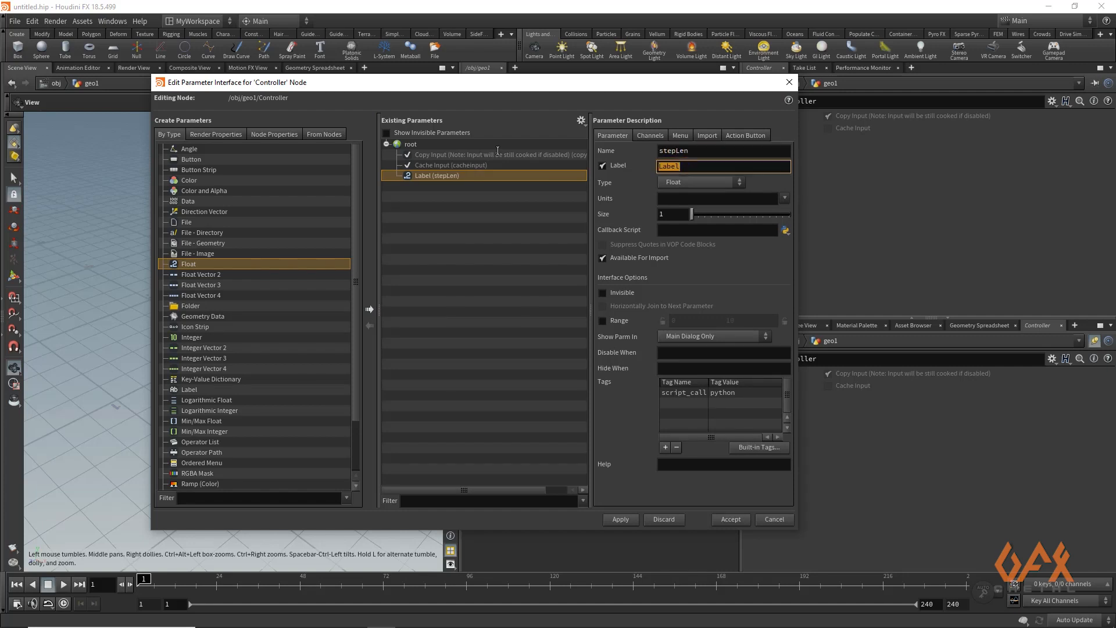
text(Step Length)
click(603, 321)
click(684, 321)
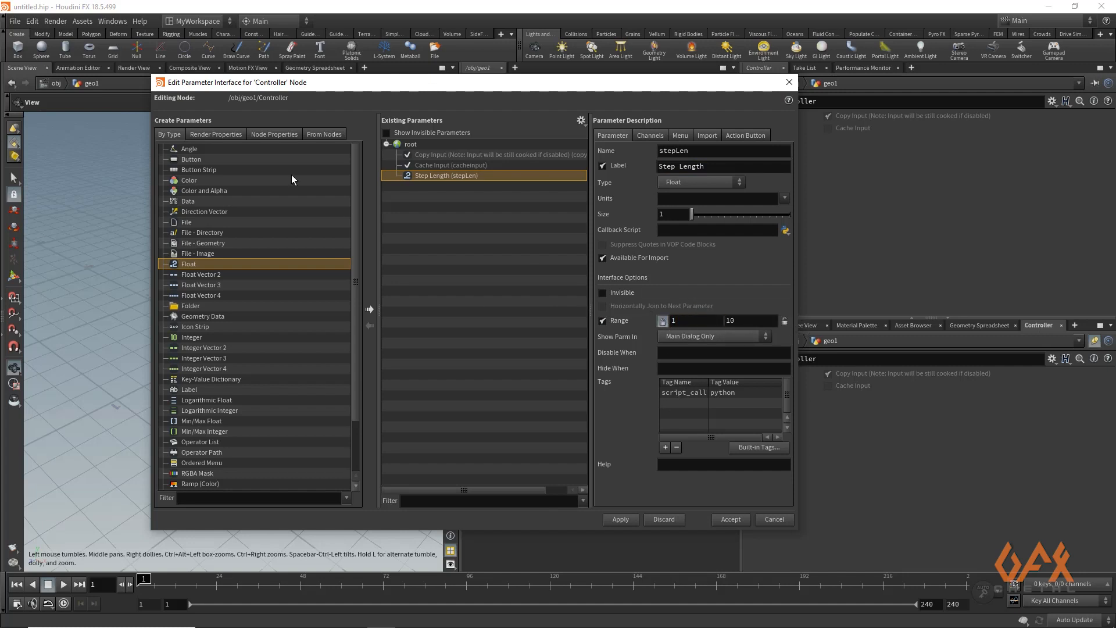
Add a float parameter named stepAng, labelled Step Angle, with a range of 25 to 45 and the minimum locked.
click(369, 310)
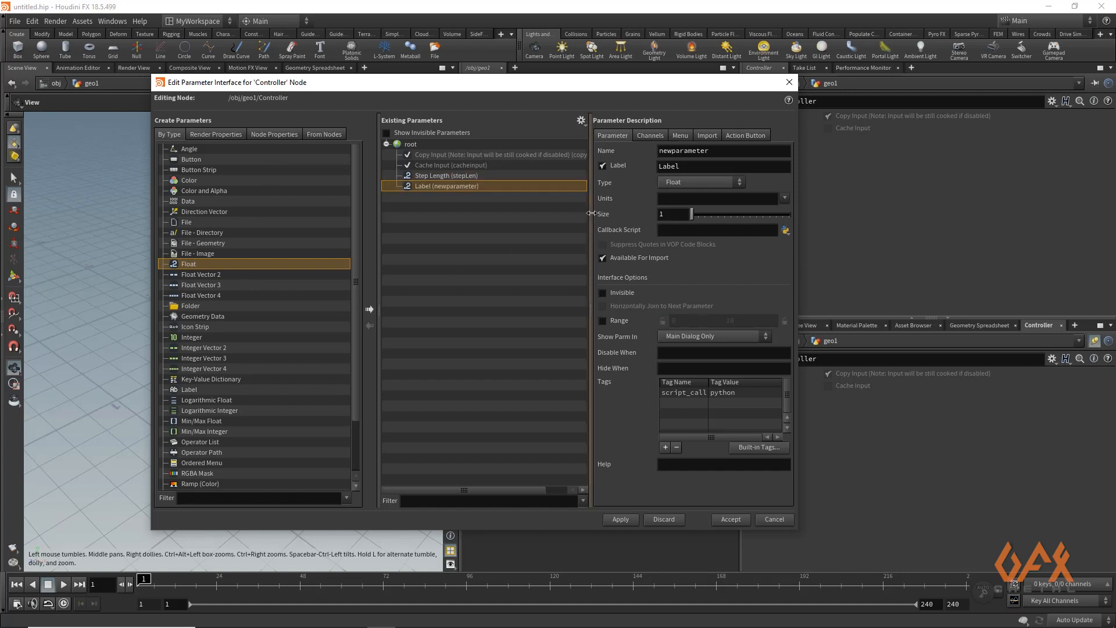
double_click(715, 152)
text(st)
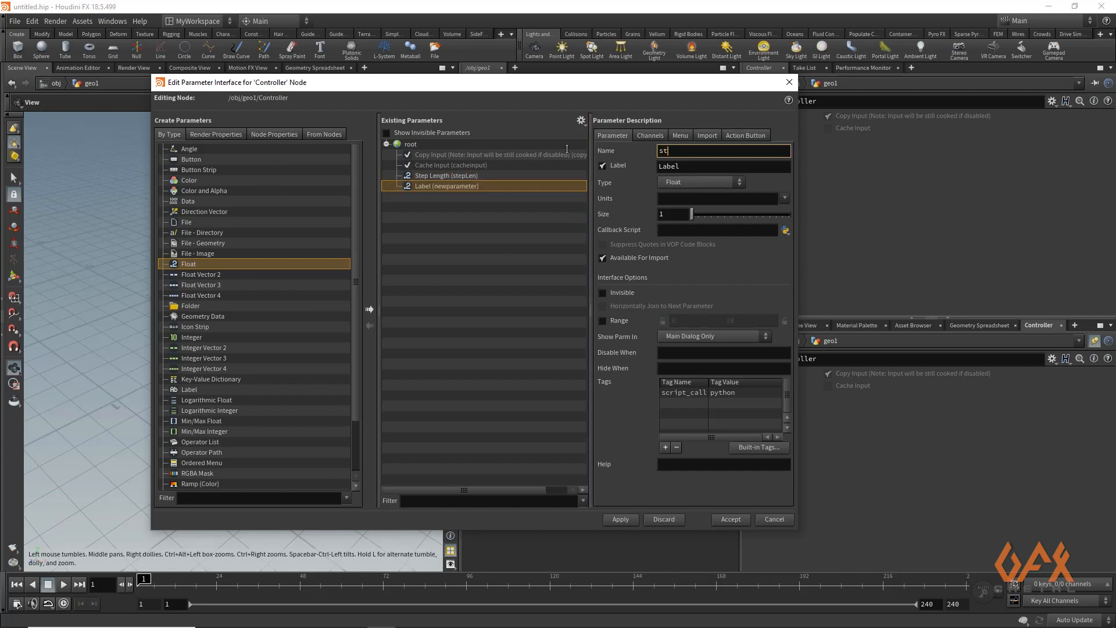
text(epAng)
click(691, 166)
double_click(691, 167)
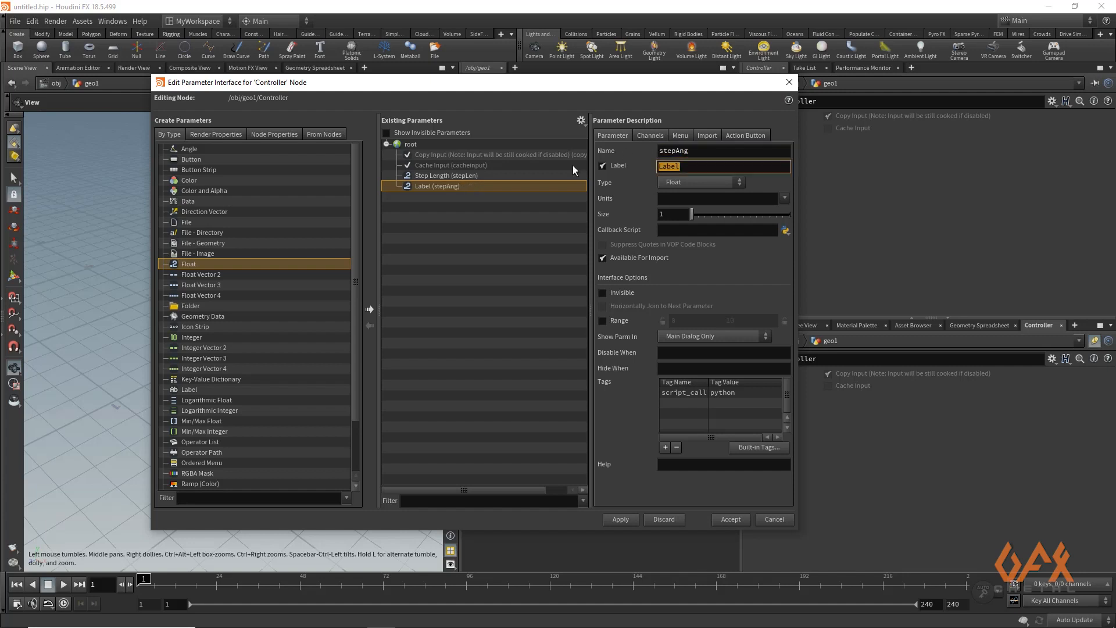
text(Step Angle)
click(602, 320)
key(Tab)
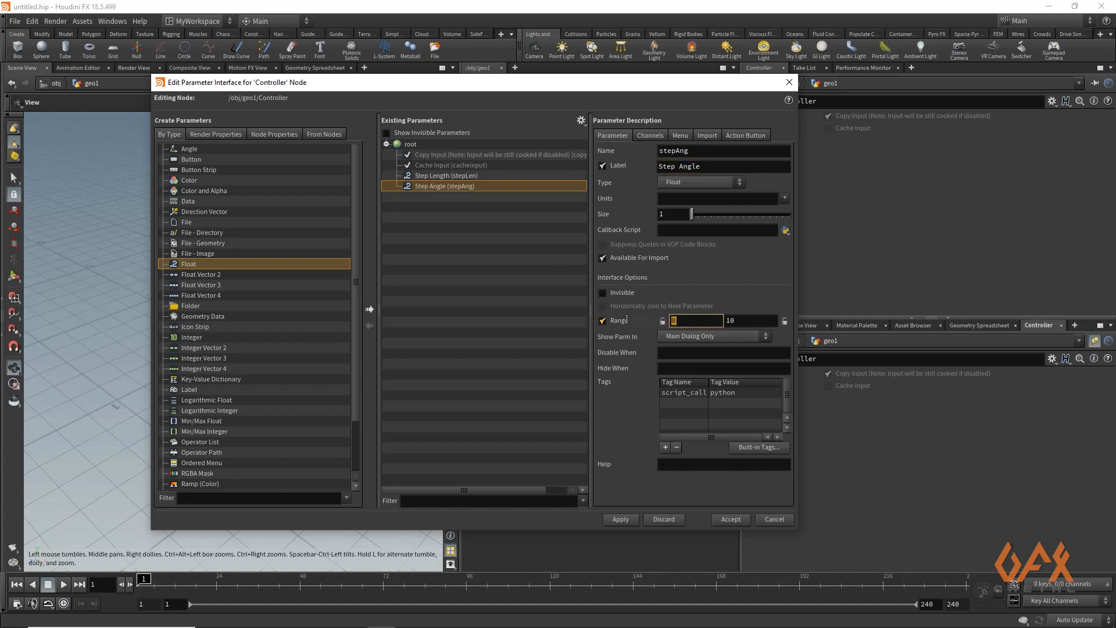
text(25)
key(Tab)
text(45)
click(662, 321)
Add a float parameter named stepHeight, labelled Step Height, with a range of 0 to 3.
click(371, 306)
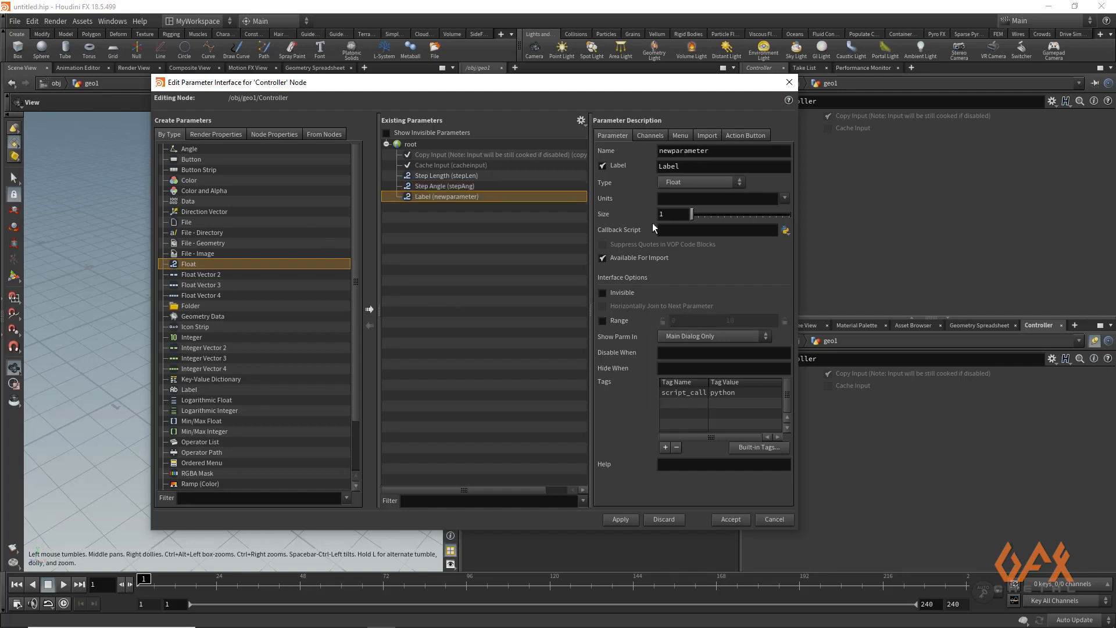
double_click(712, 151)
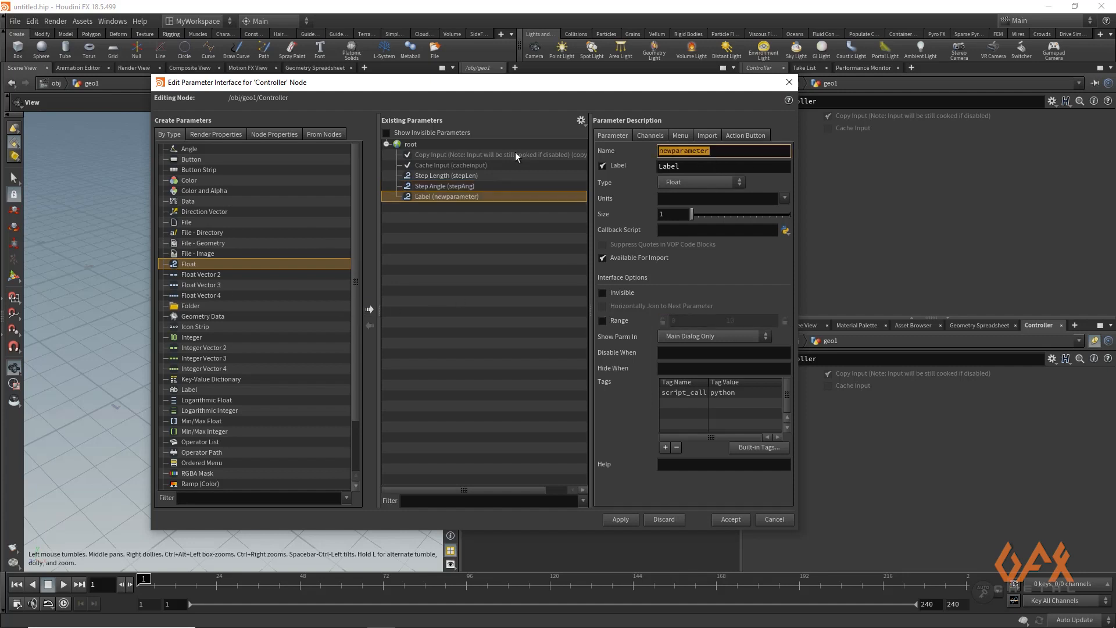
text(stepHeight)
key(Tab)
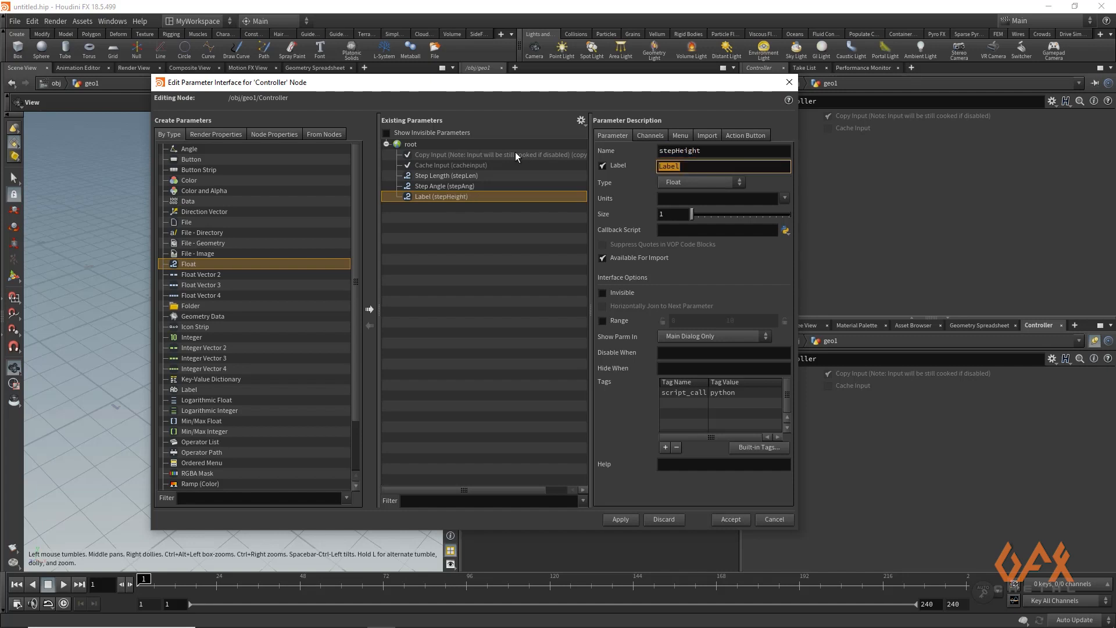
text(Step Height)
click(603, 320)
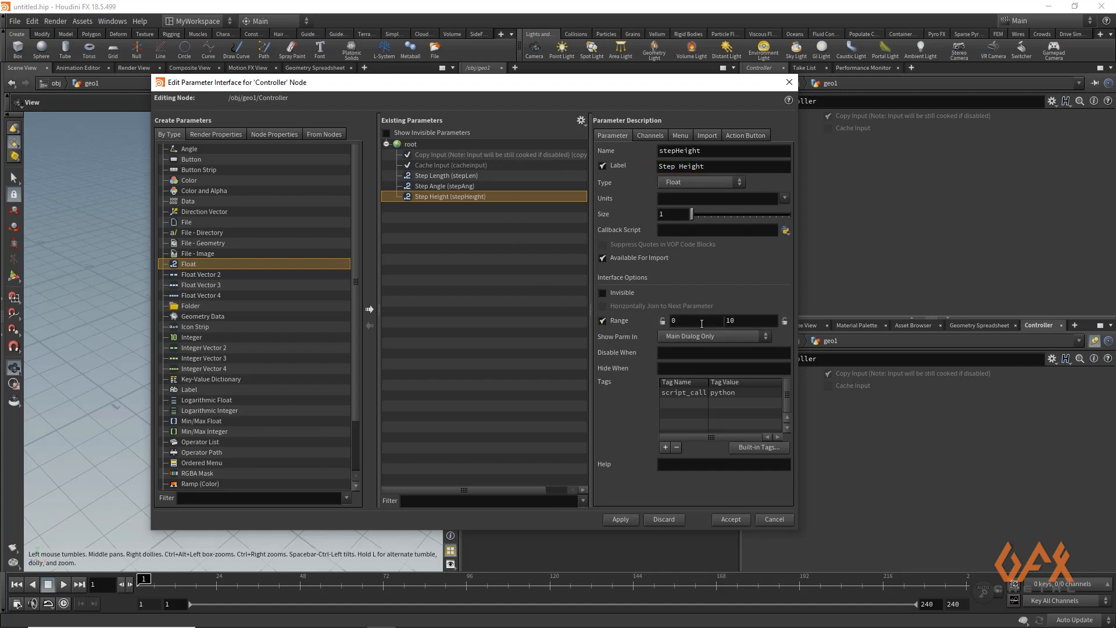
double_click(751, 321)
text(3)
Add a float parameter named pillarRad, labelled Center Pillar Radius, with a range of 0 to 3, and accept the interface changes.
click(369, 309)
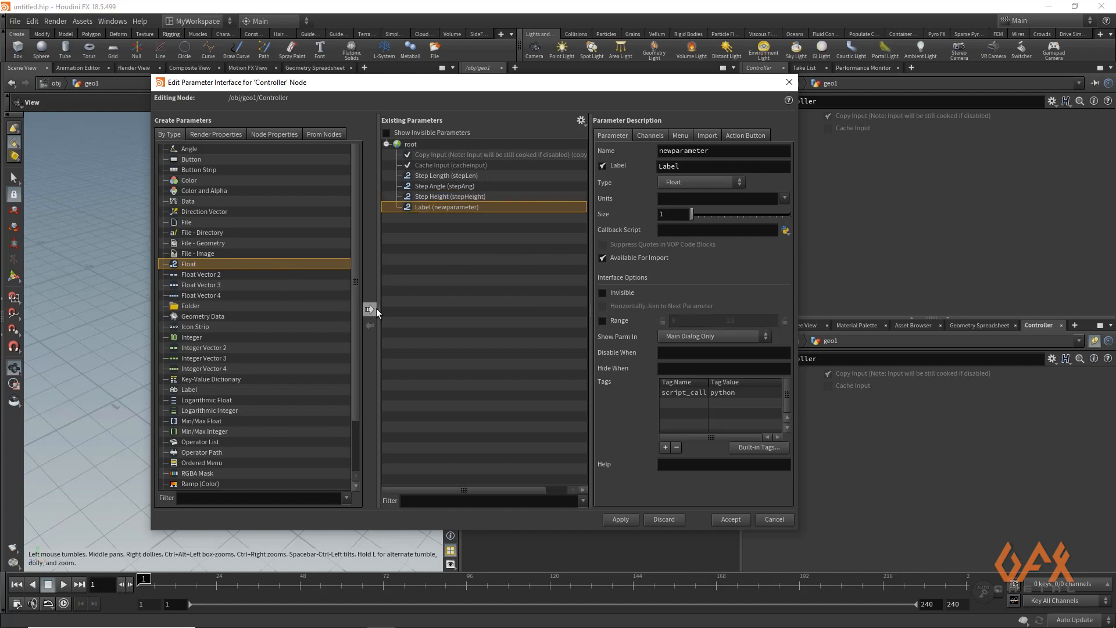
drag(720, 153, 593, 154)
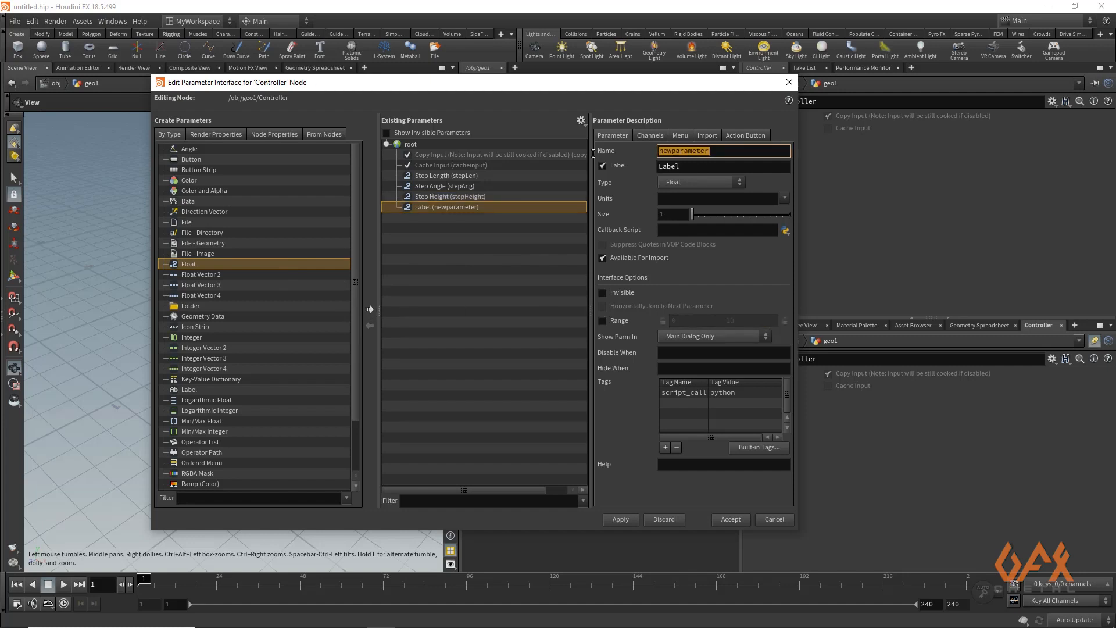
text(pillarRad)
key(Tab)
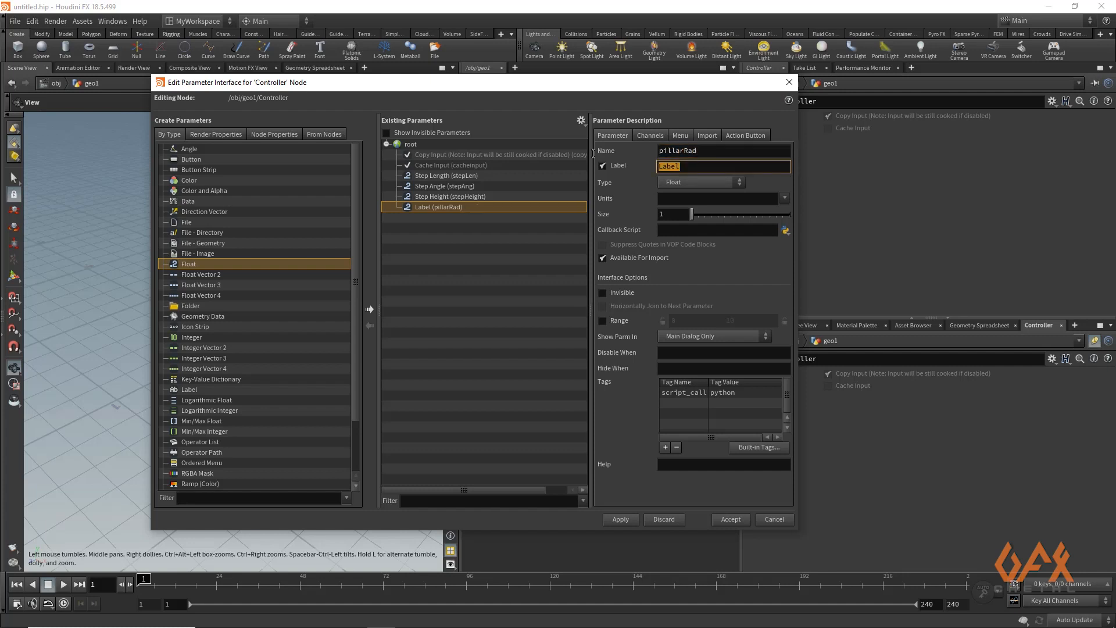
text(CebterPillar Radius)
click(603, 320)
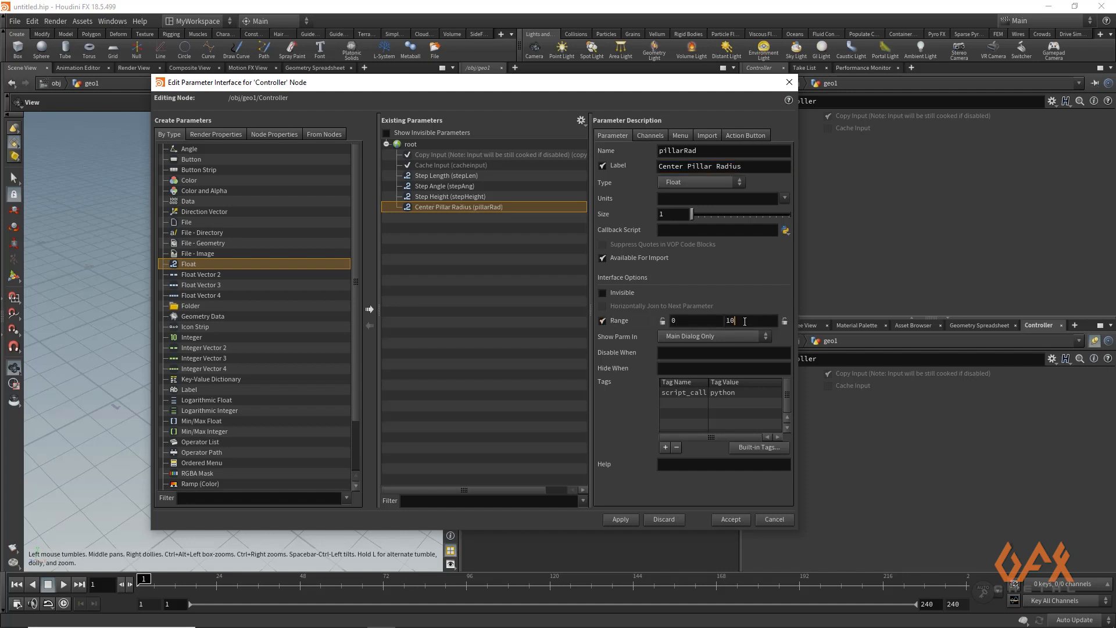
double_click(745, 321)
text(3)
click(621, 519)
click(730, 521)
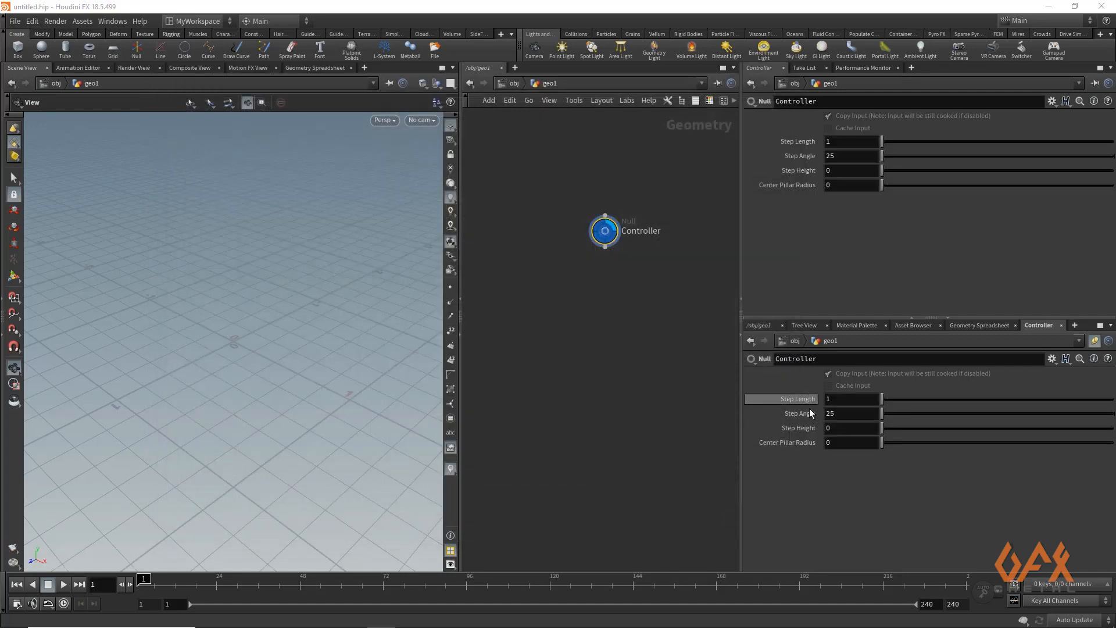
Set the Controller's Step Length to 10 and Step Height to 1.
click(836, 400)
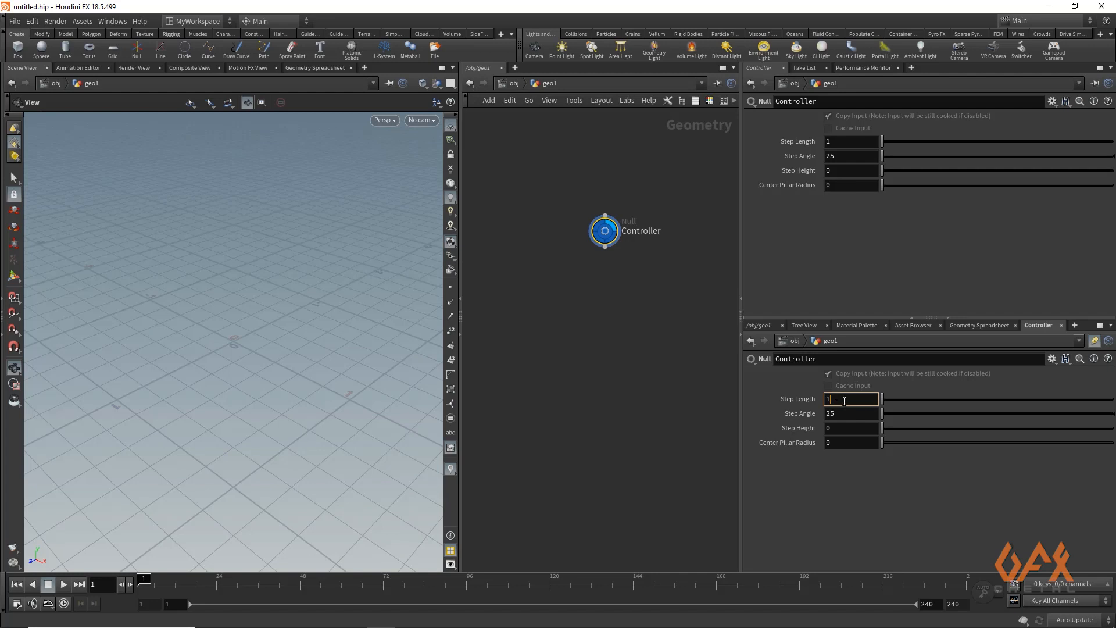
text(0)
click(840, 427)
key(BackSpace)
text(1)
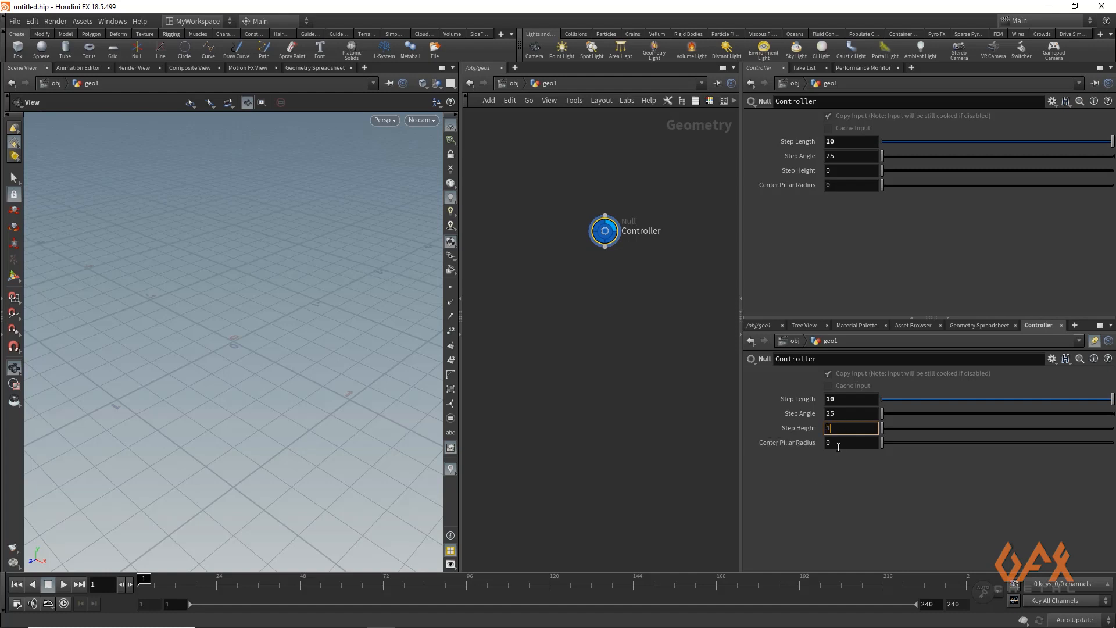
Set the Controller's Center Pillar Radius to 0.4.
key(Tab)
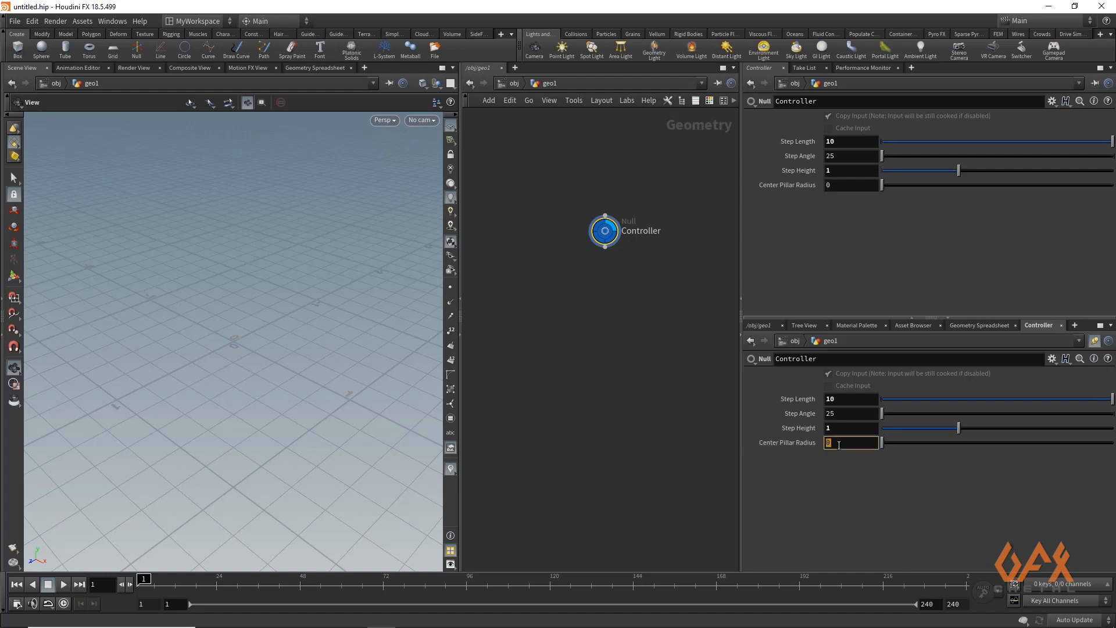
text(.4)
key(Return)
Add a Tube node beside the Controller and make it the displayed geometry.
key(Tab)
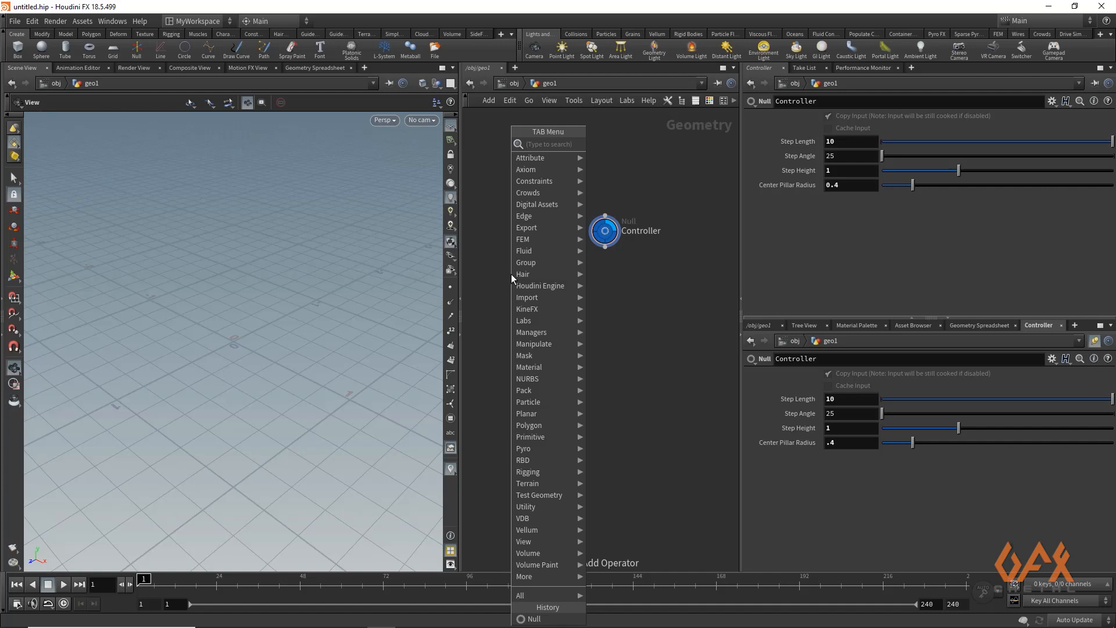
text(tube)
key(Return)
click(511, 274)
key(r)
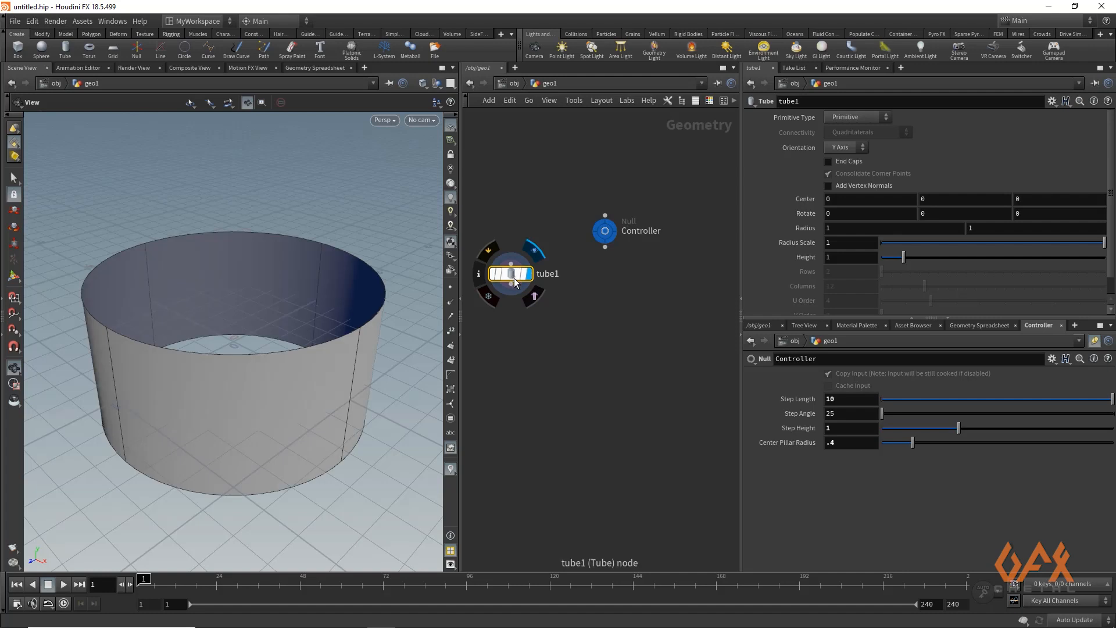
Link the tube's Radius Scale to the Controller's Center Pillar Radius by relative reference and set its primitive type to Polygon.
right_click(786, 441)
click(809, 469)
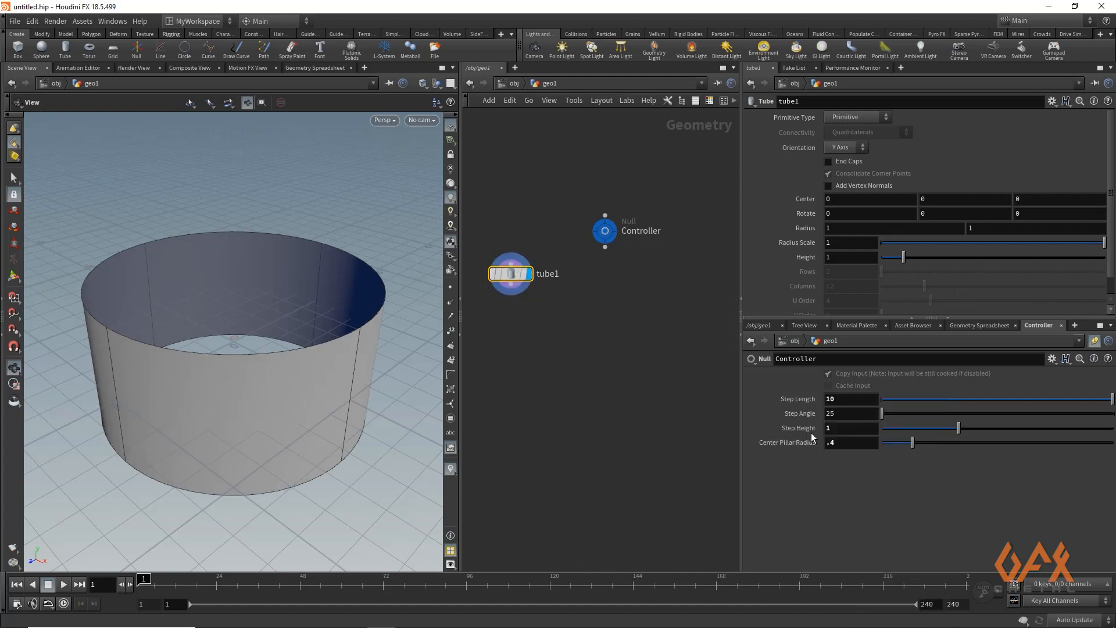
right_click(798, 243)
click(825, 357)
click(848, 118)
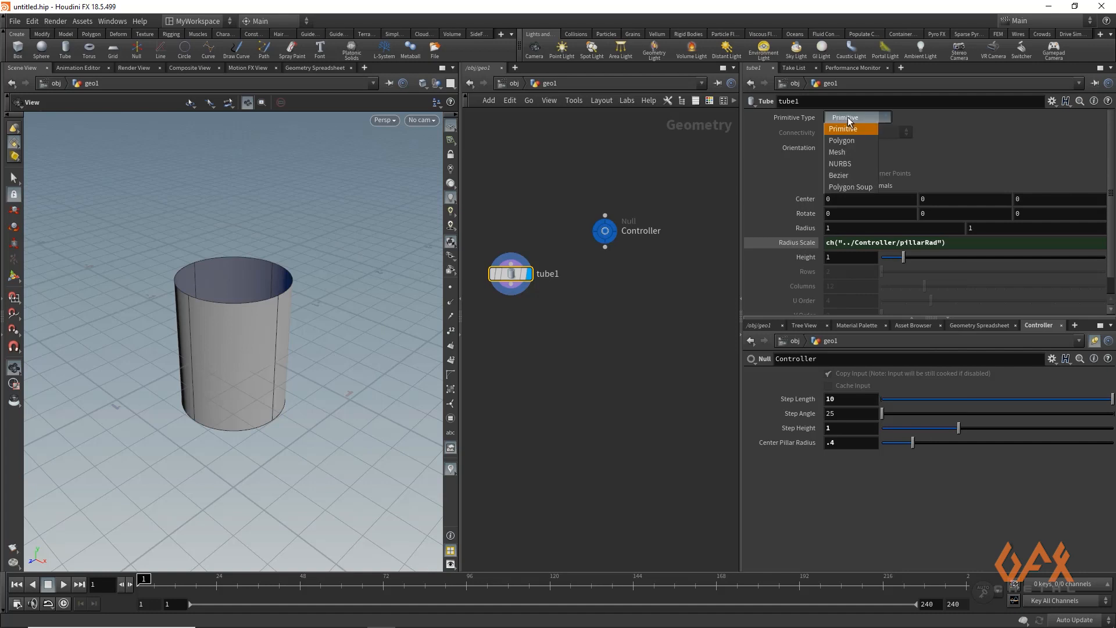
click(847, 141)
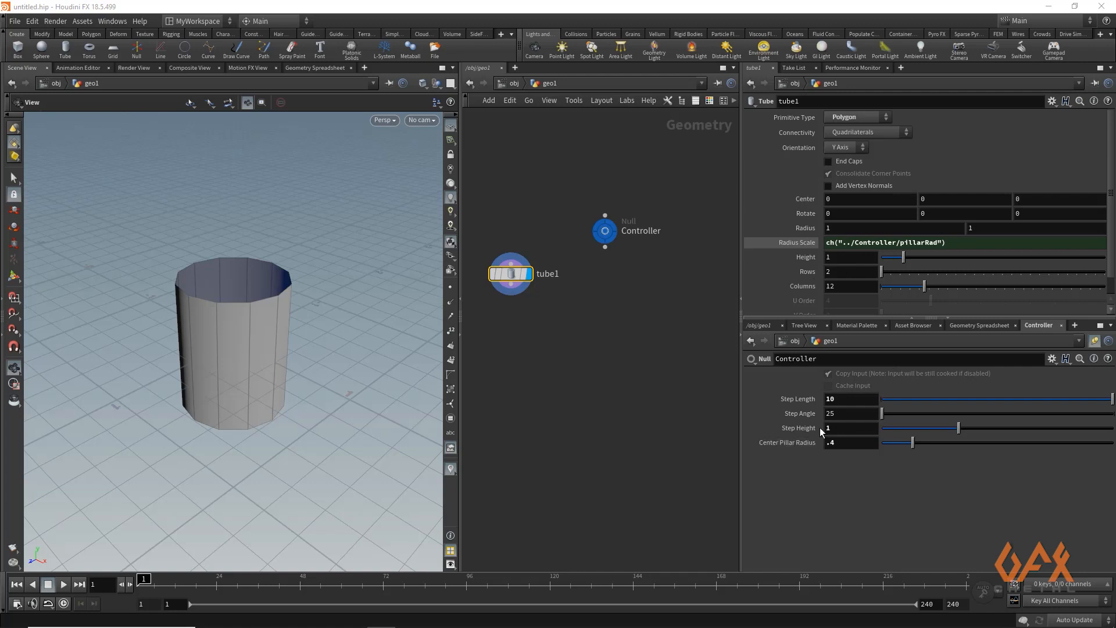
Link the tube's Height to the Controller's Step Height with a relative reference.
right_click(799, 428)
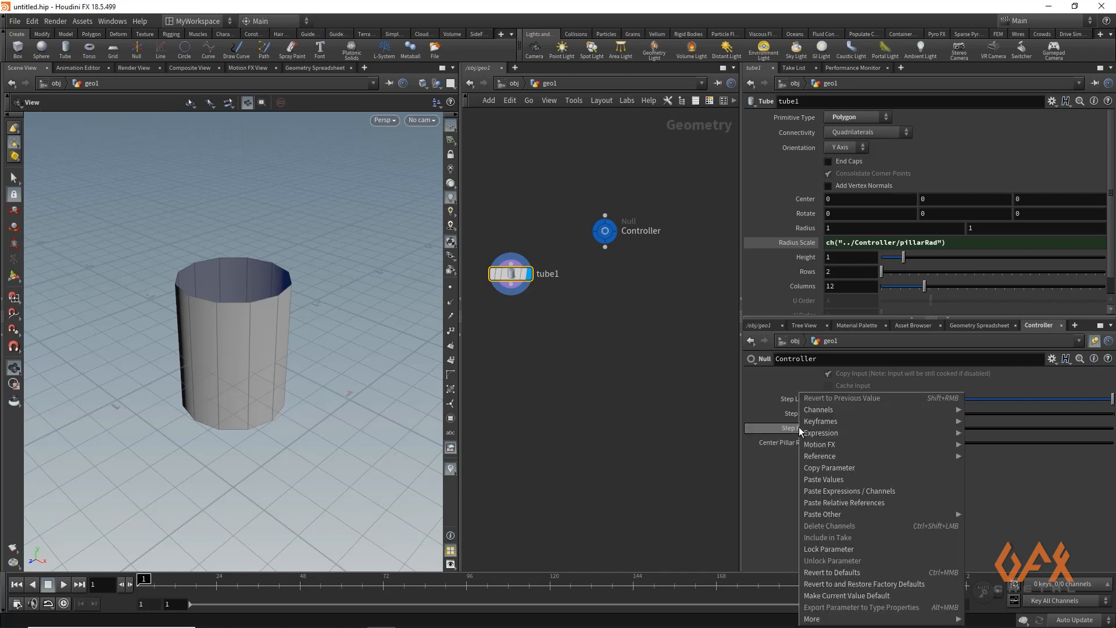
click(821, 467)
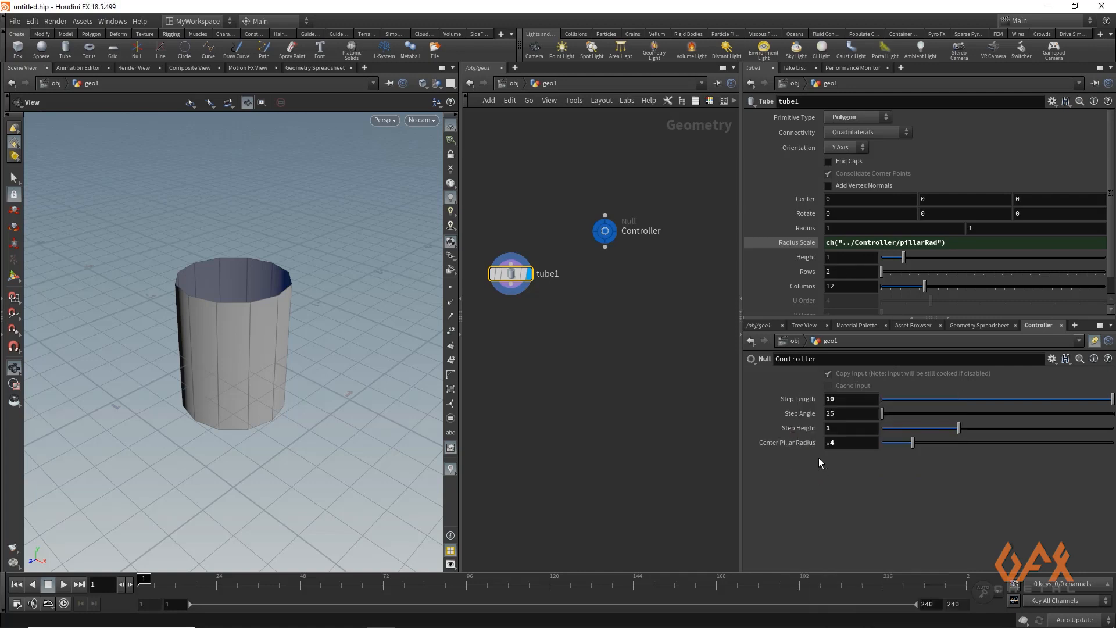
right_click(804, 258)
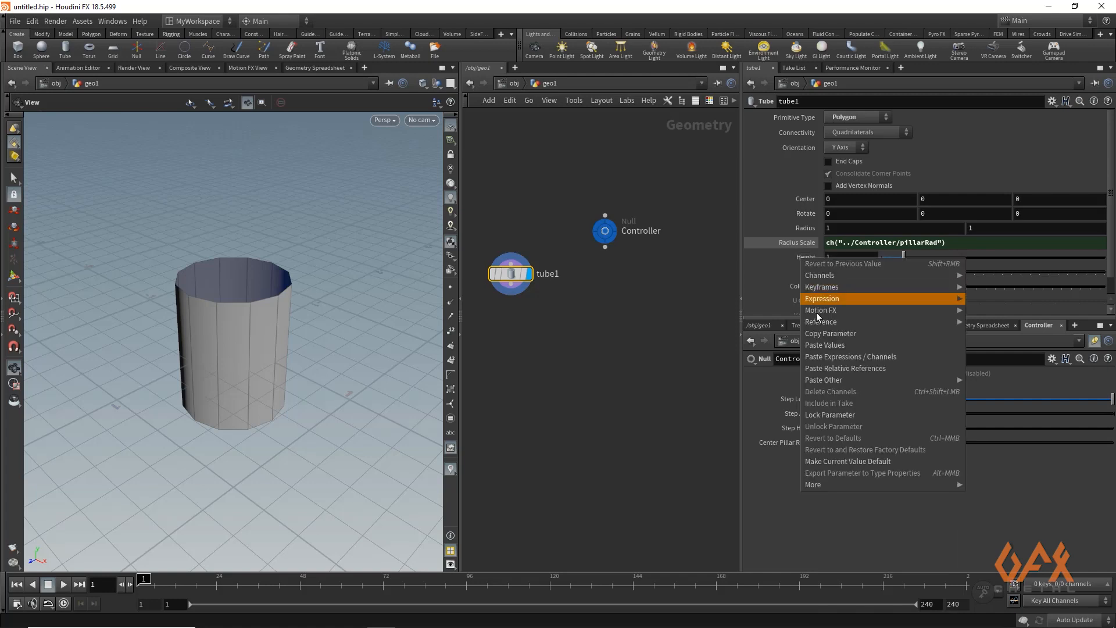
mouse_move(829, 379)
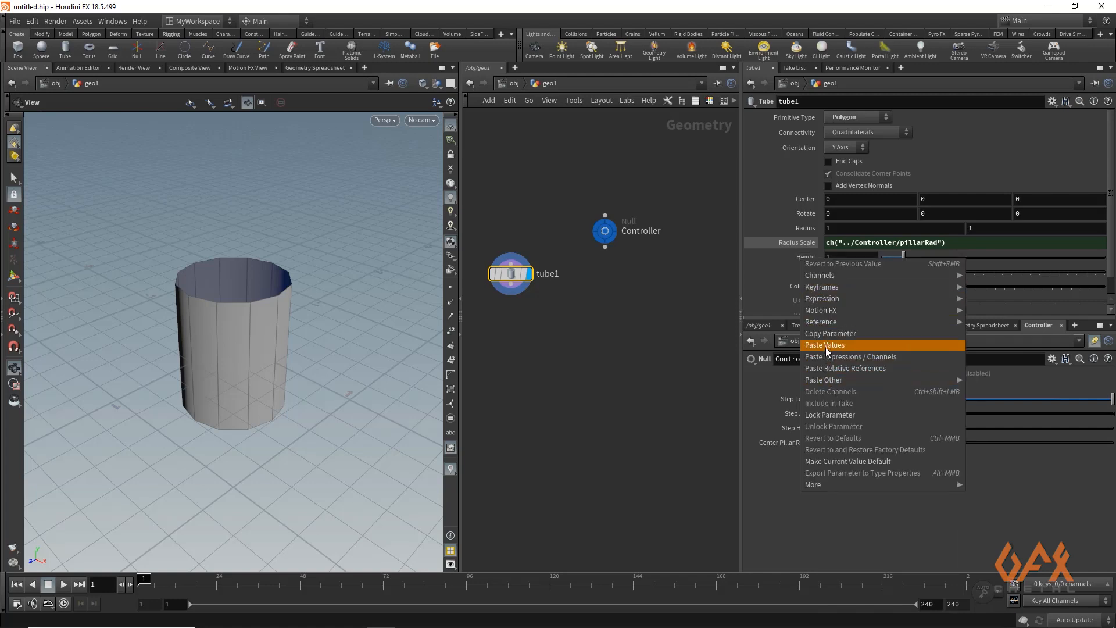
click(828, 368)
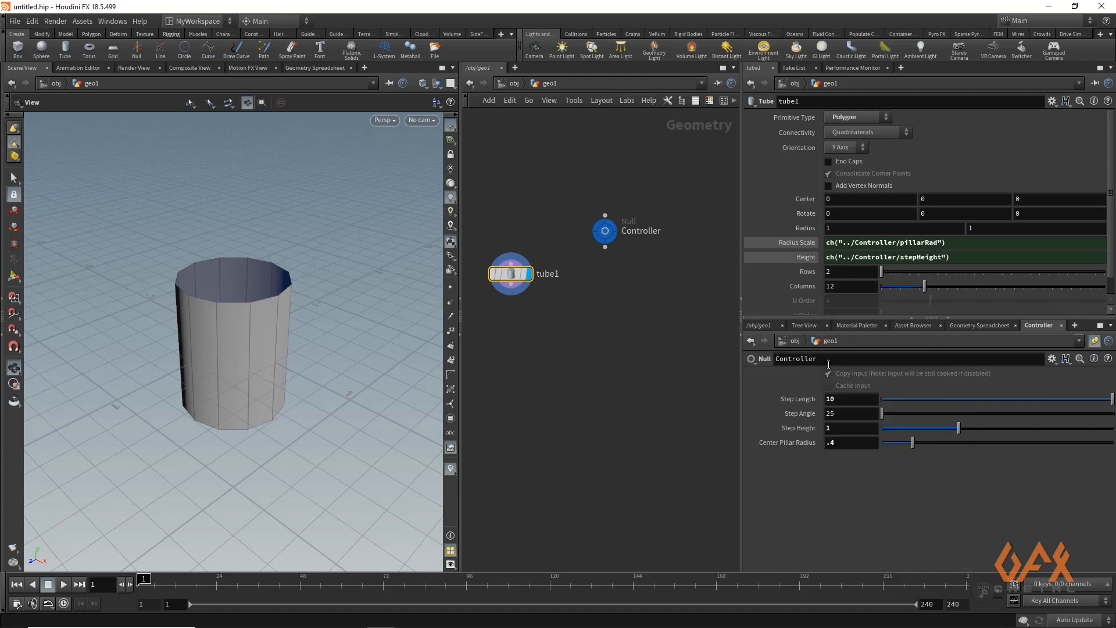
Reference the tube's own height in its Center Y and halve it with the expression ch("height")/2.
right_click(798, 257)
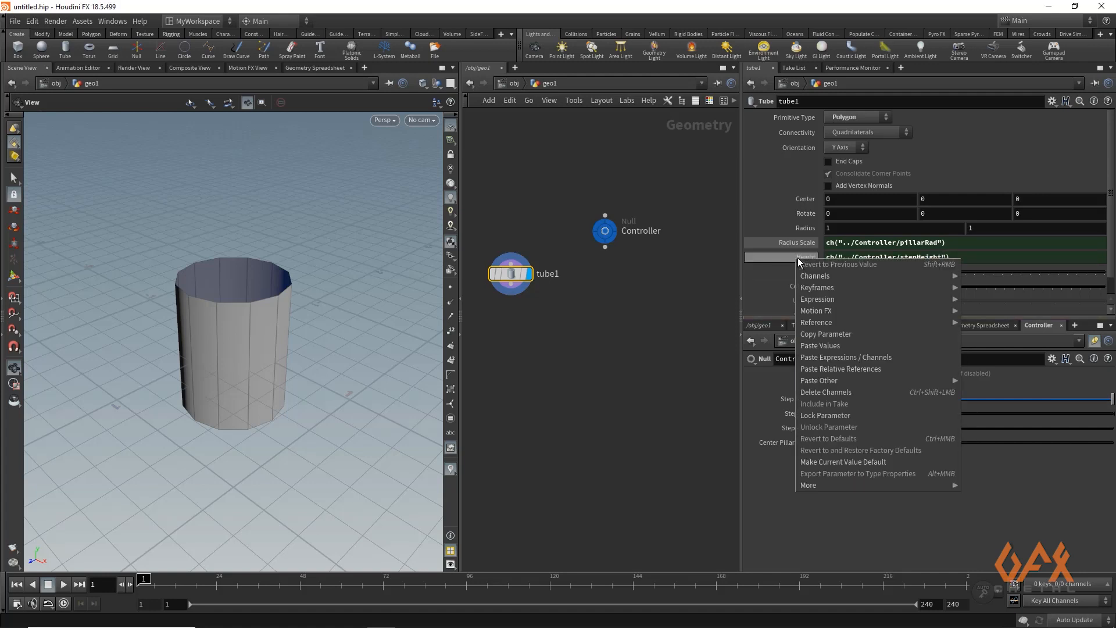
click(817, 335)
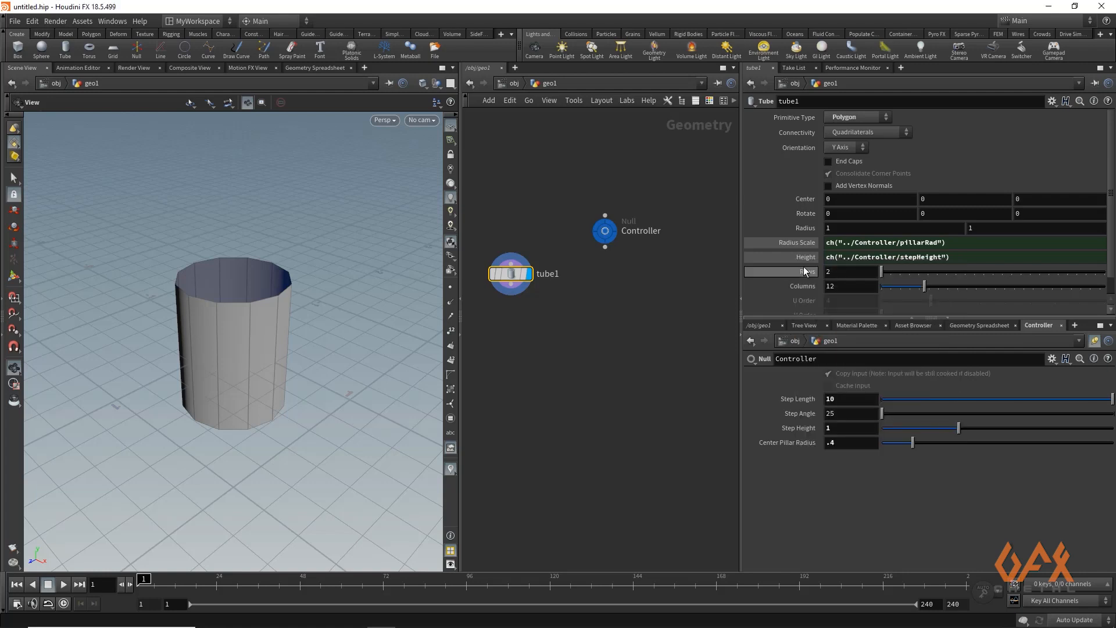
click(929, 198)
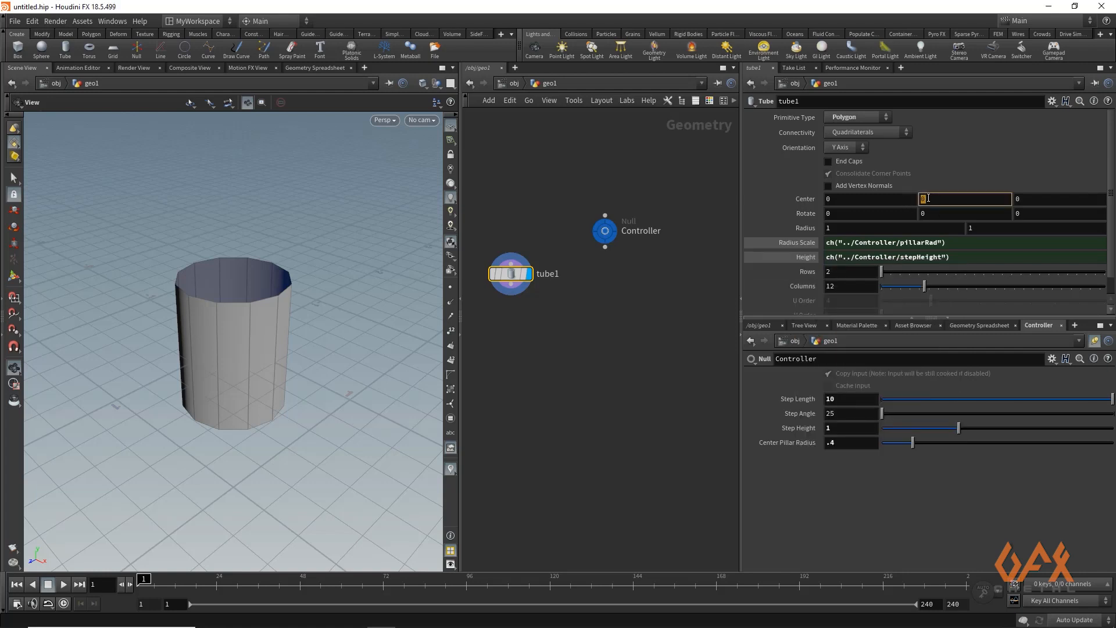
right_click(928, 198)
click(947, 308)
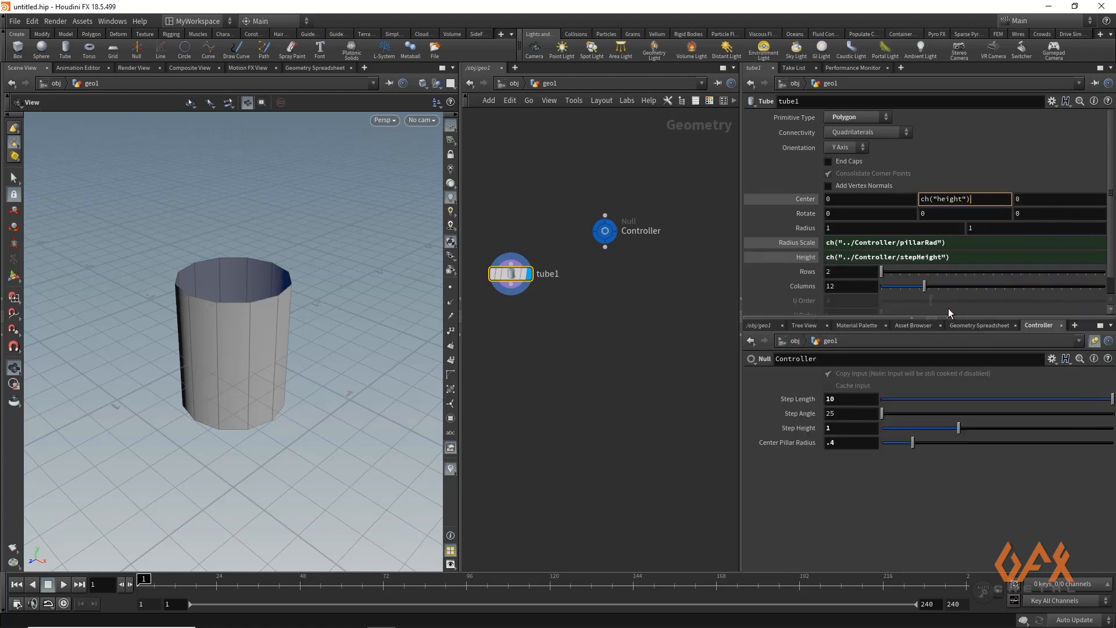
text(/2)
click(637, 176)
right_drag(274, 335, 133, 324)
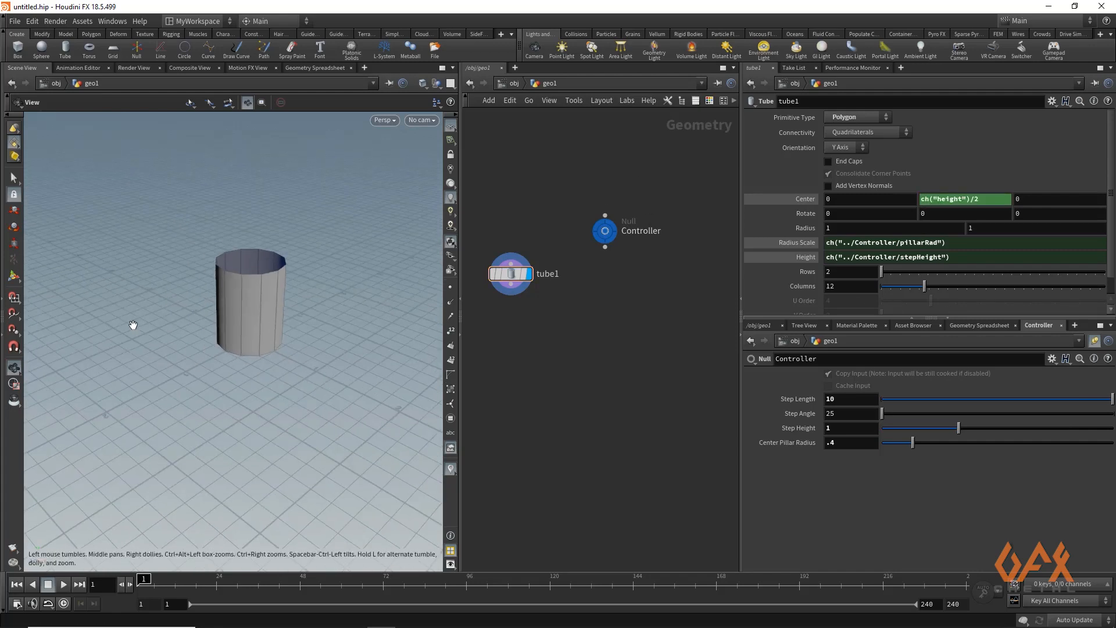
mouse_move(133, 324)
mouse_down()
mouse_move(316, 378)
mouse_move(182, 384)
mouse_move(239, 395)
mouse_up()
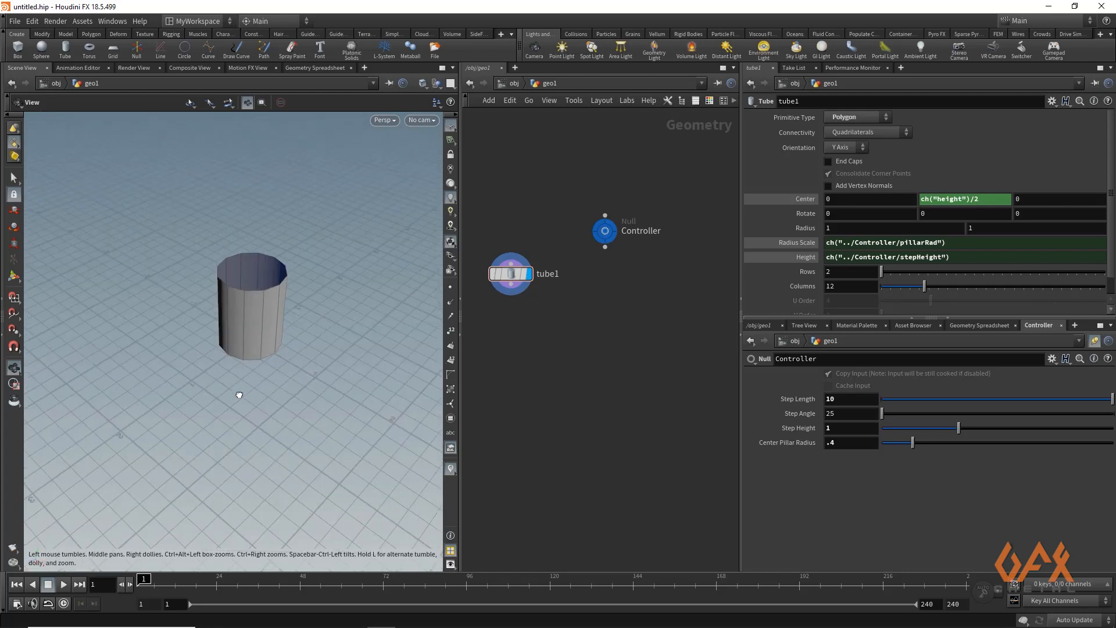
Adjust the Controller's Center Pillar Radius to about 0.317 and Step Height to about 0.907, and enable End Caps on the tube.
drag(912, 446, 951, 430)
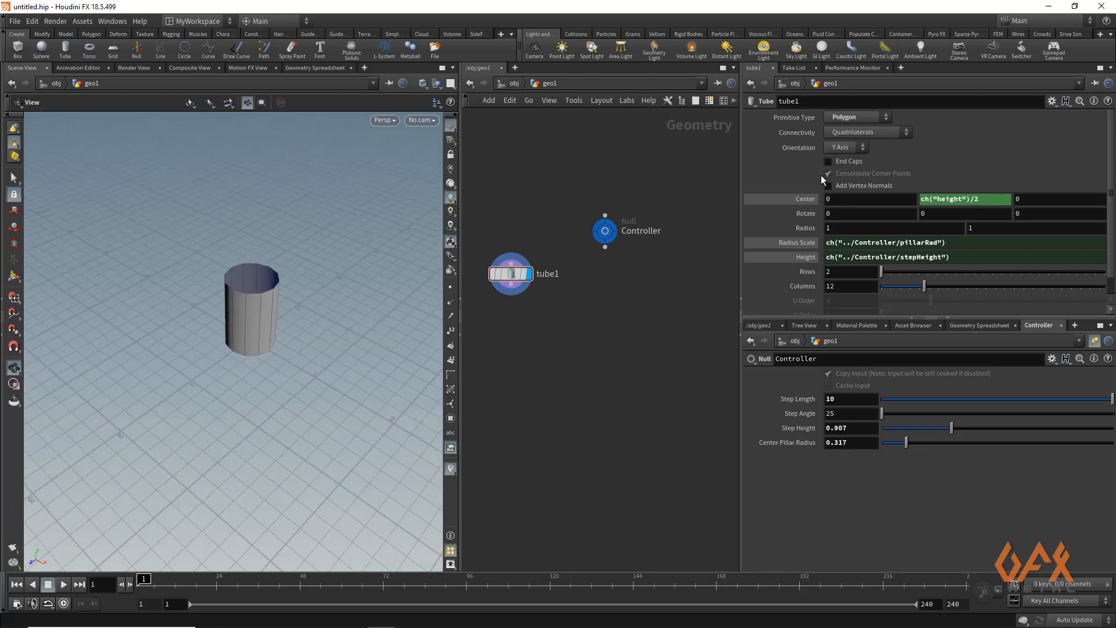
click(828, 162)
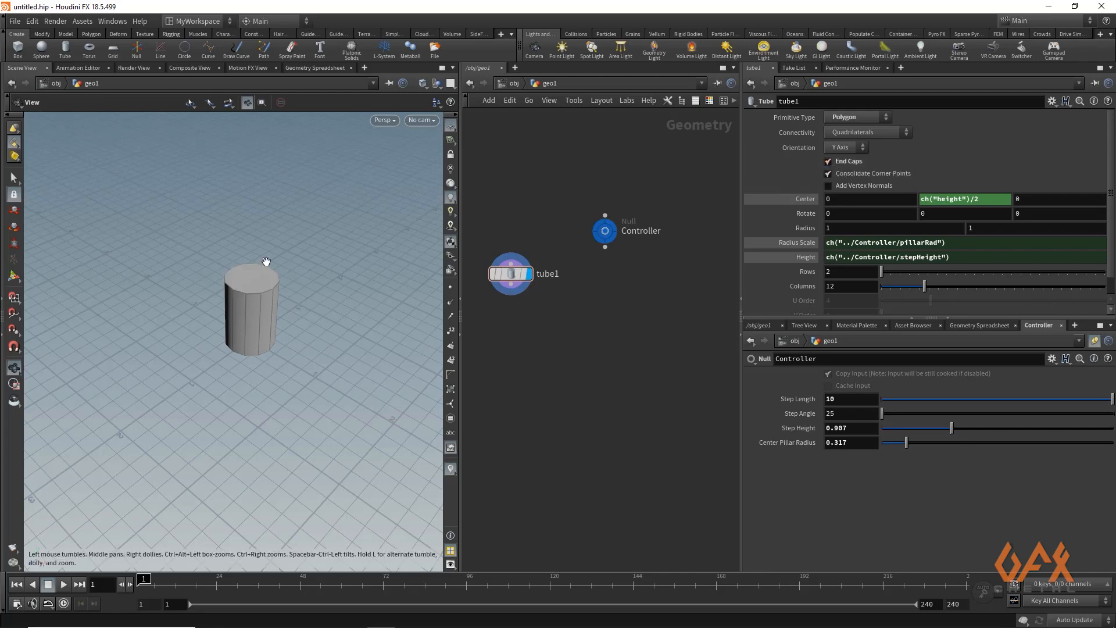
drag(267, 267, 221, 296)
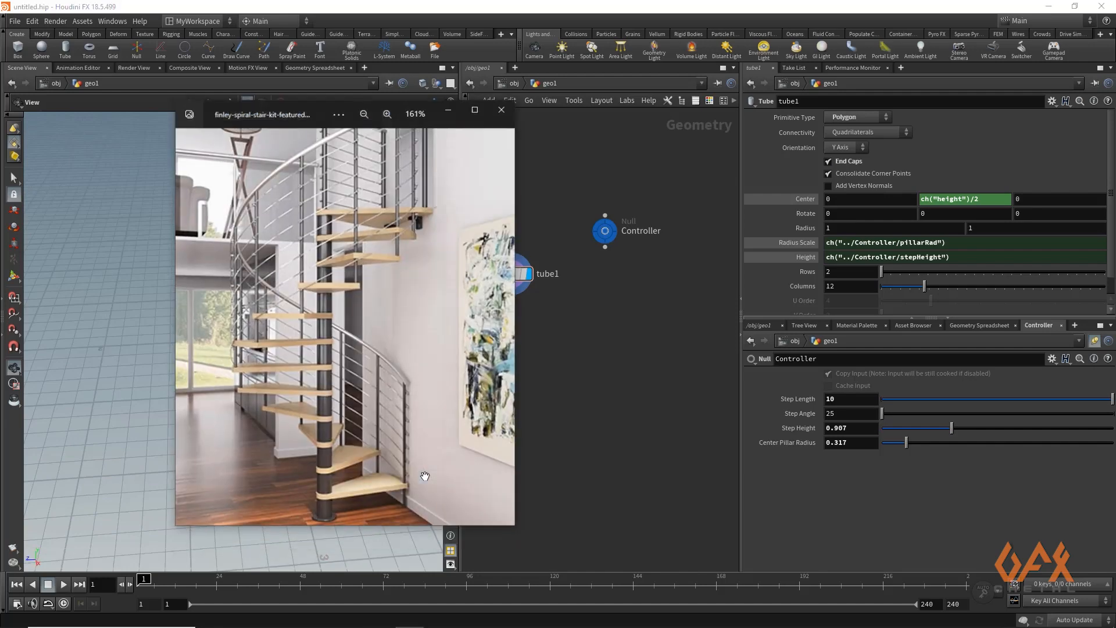
Examine the bottom steps and center pillar in the spiral stair reference photo, and return to Houdini.
key(alt+Tab)
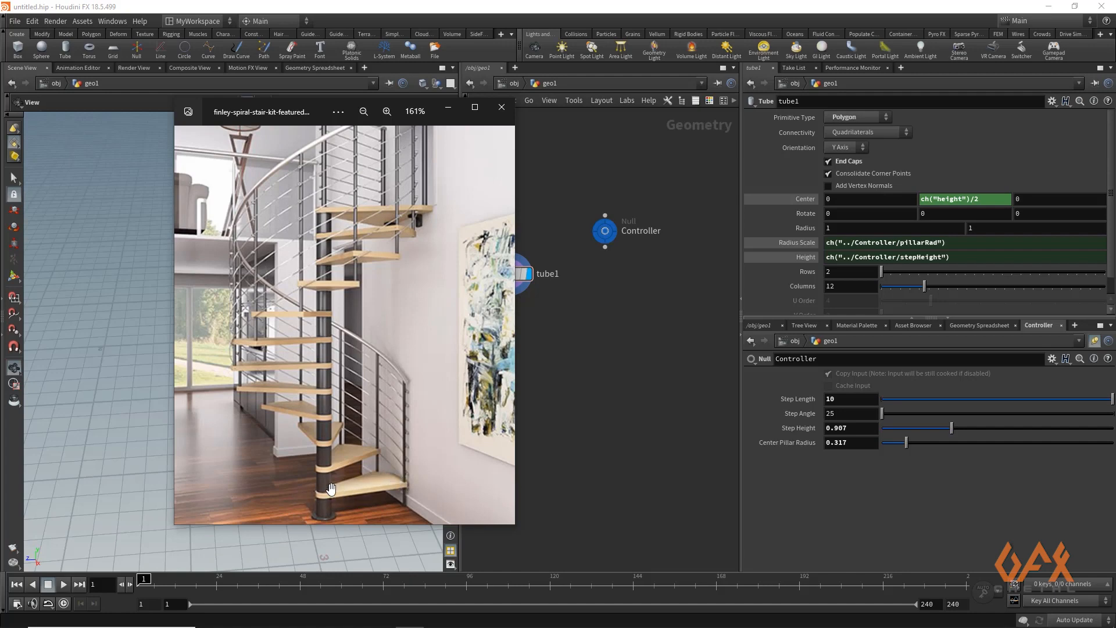
click(446, 110)
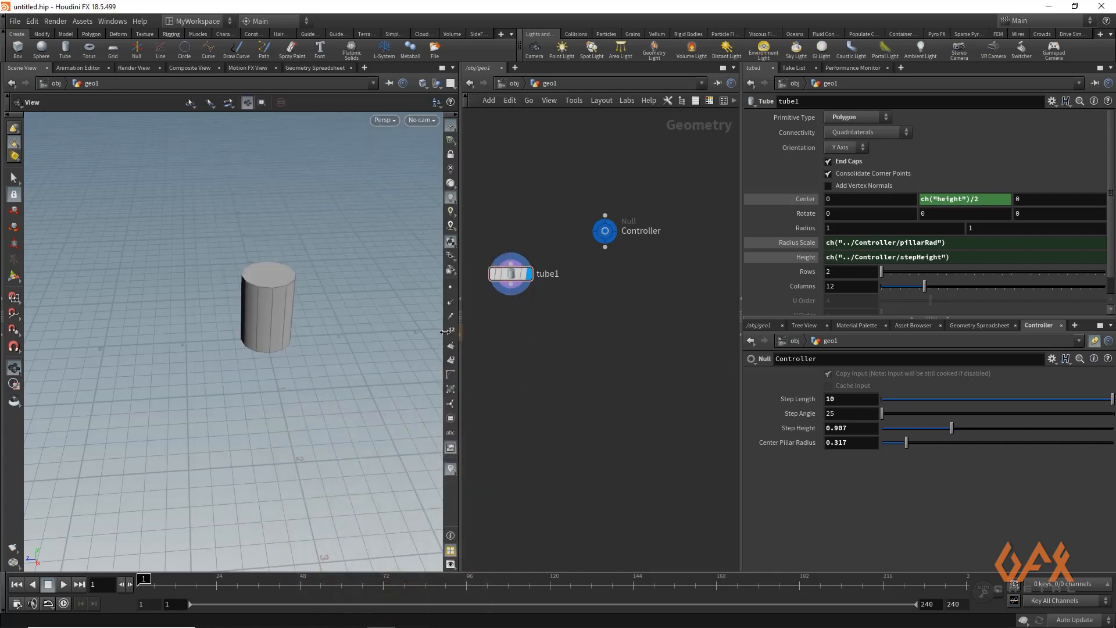
Widen the network area, move the Controller node out of the way and add a Circle node below it.
drag(445, 332, 424, 331)
drag(592, 240, 637, 203)
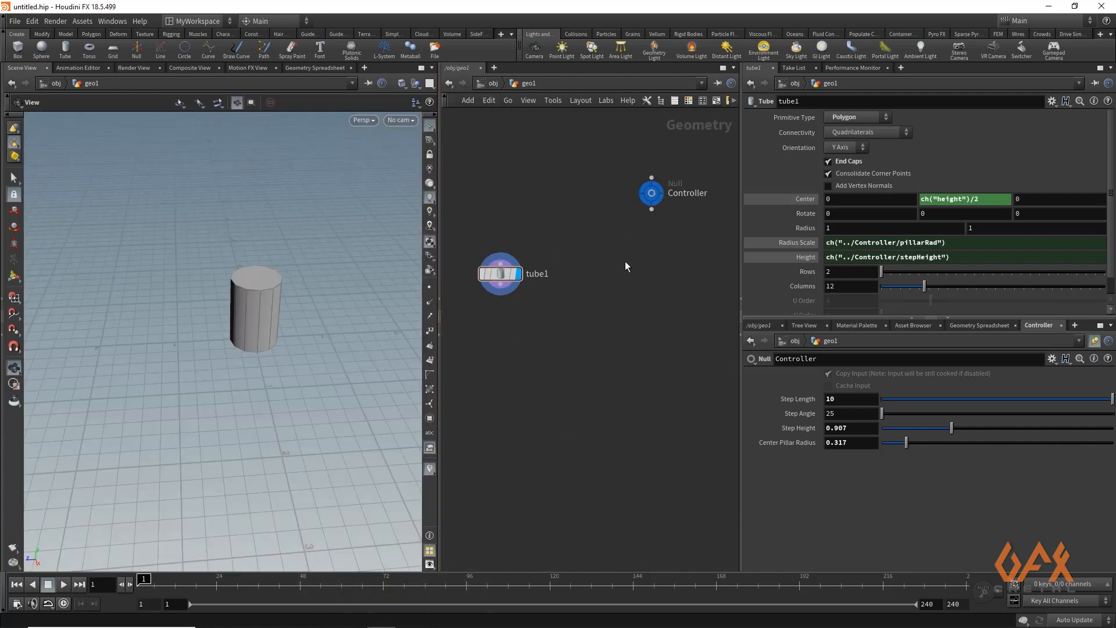
key(Tab)
text(circ)
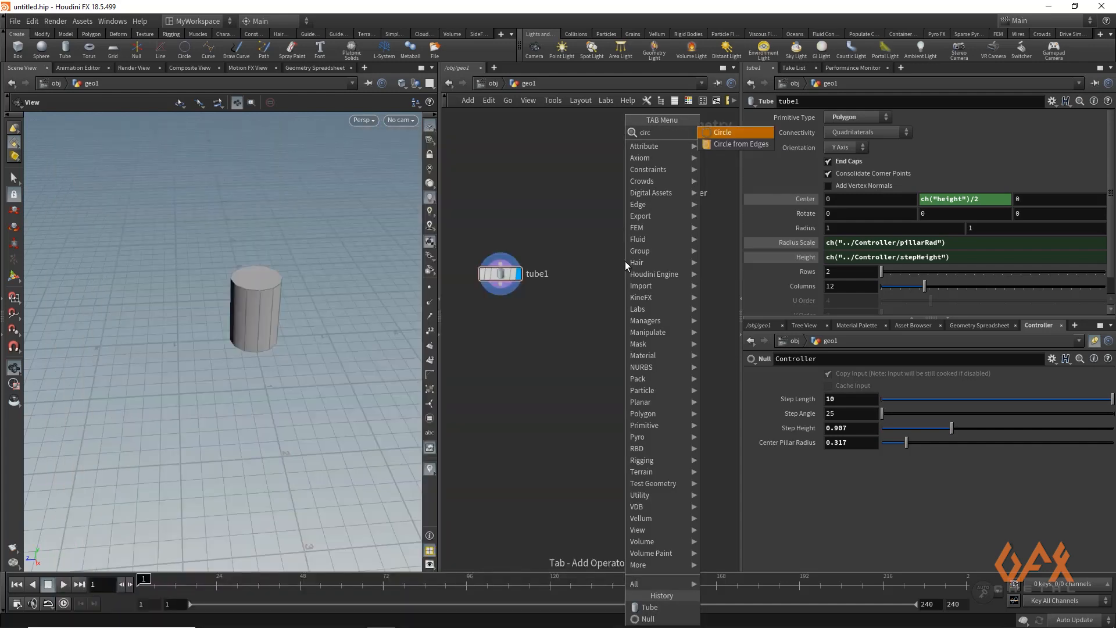
key(Return)
click(625, 260)
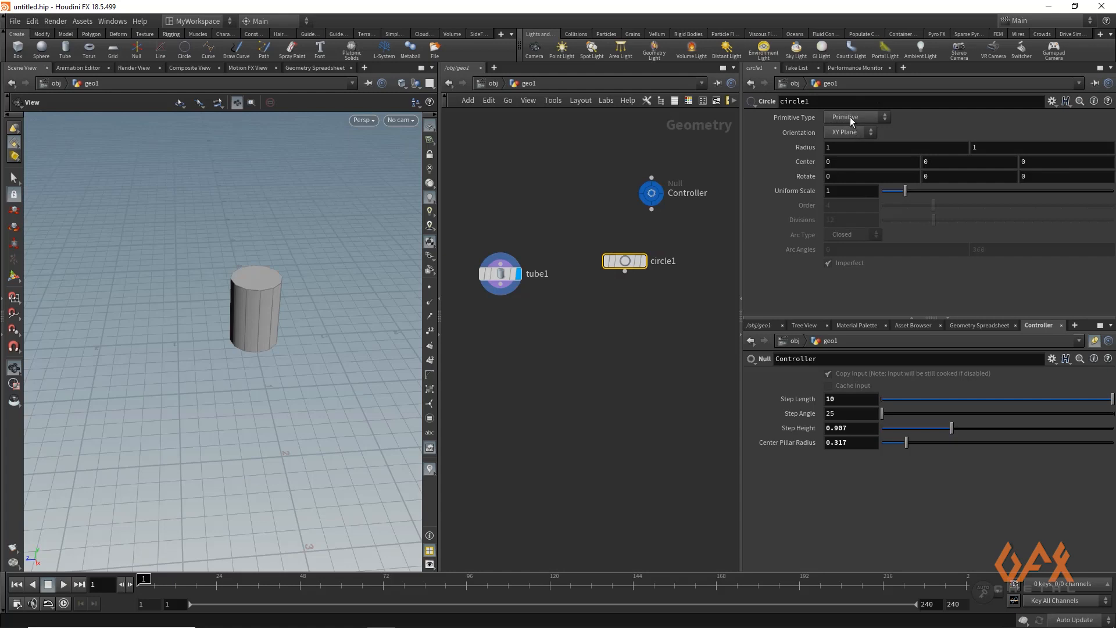
Set the circle's orientation to ZX Plane and its primitive type to Polygon.
click(845, 132)
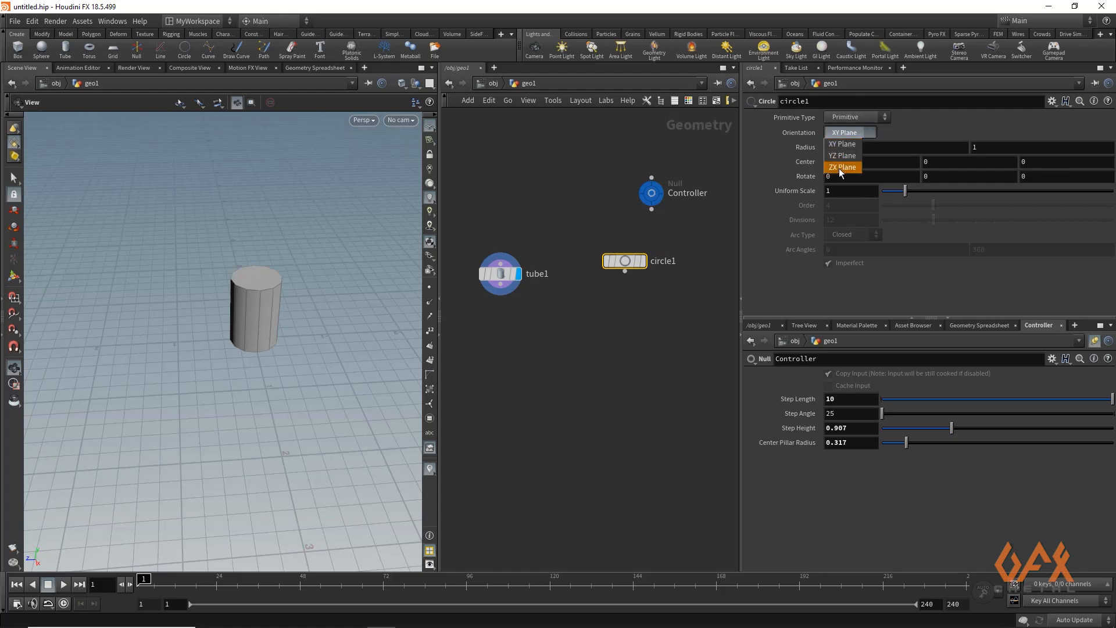
click(840, 167)
click(851, 116)
click(846, 141)
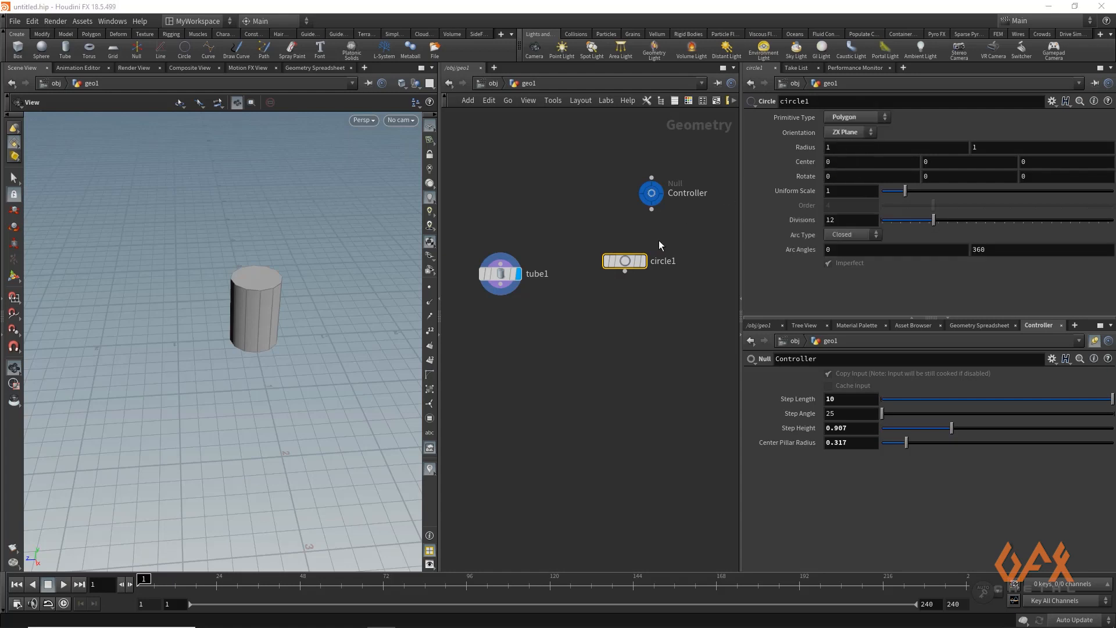
Make the circle the displayed geometry and flag the tube as a template.
click(642, 261)
mouse_move(515, 280)
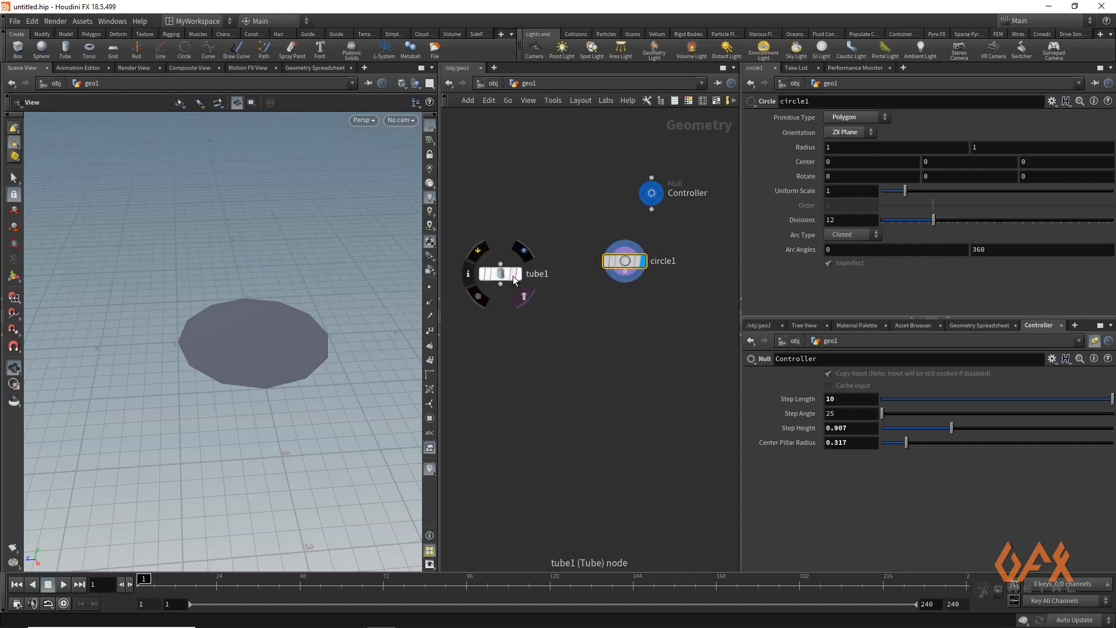
click(514, 281)
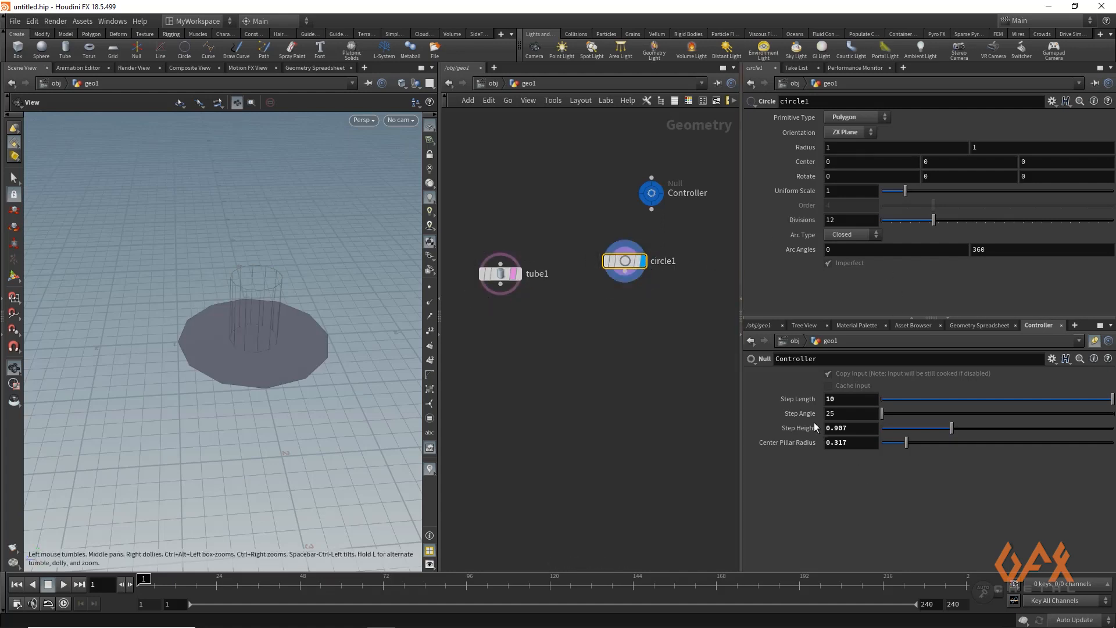
Link the circle's Uniform Scale to the Controller's Step Length with a relative reference.
right_click(800, 401)
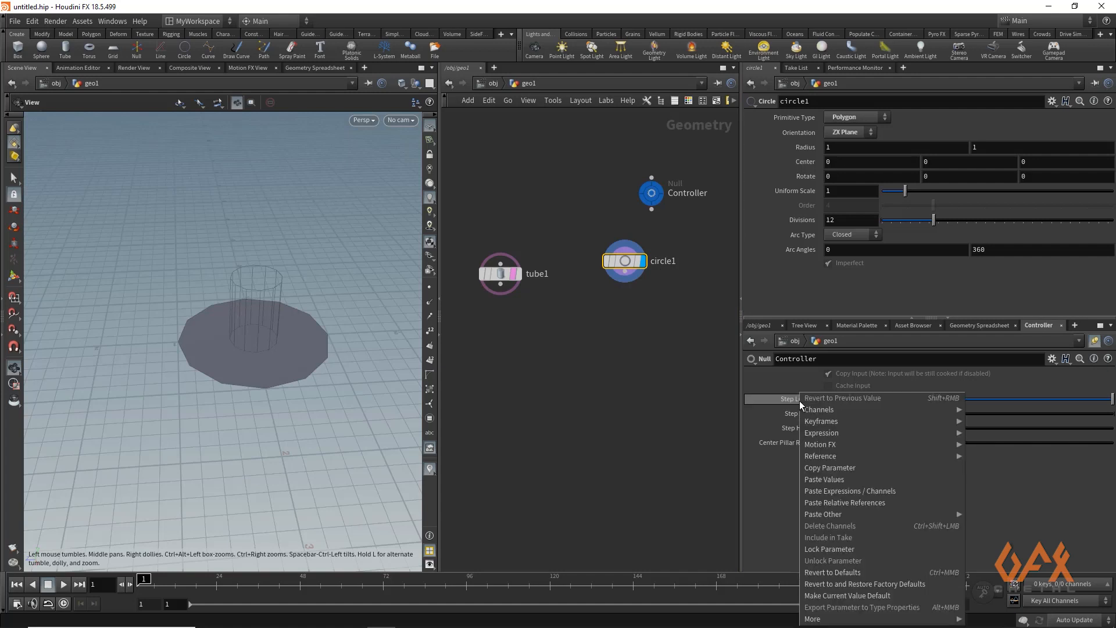
click(830, 469)
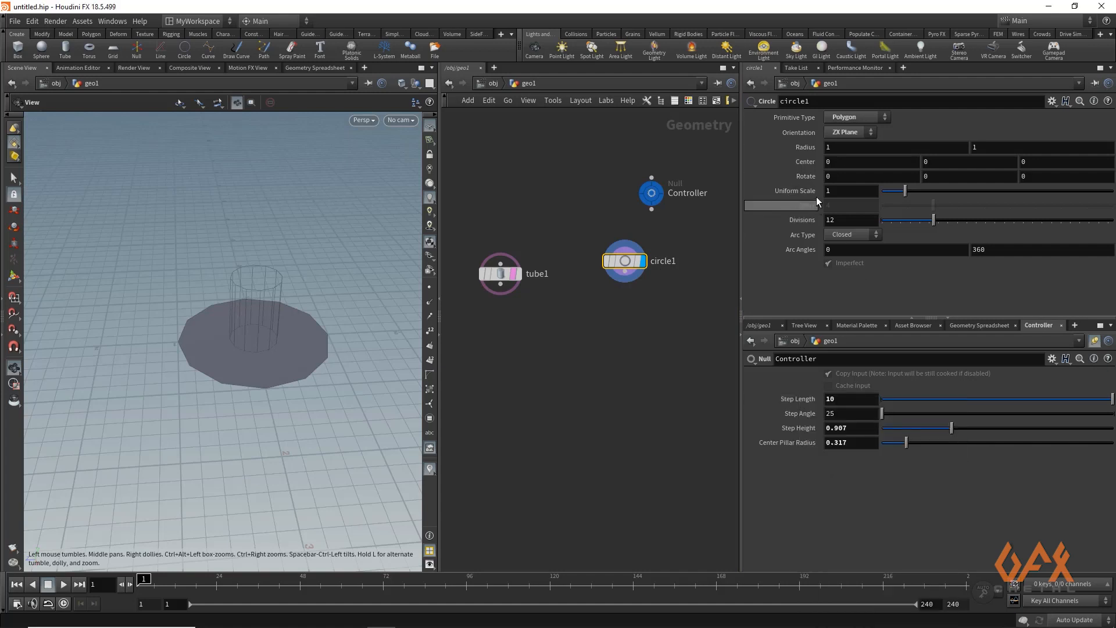
click(830, 191)
right_click(831, 191)
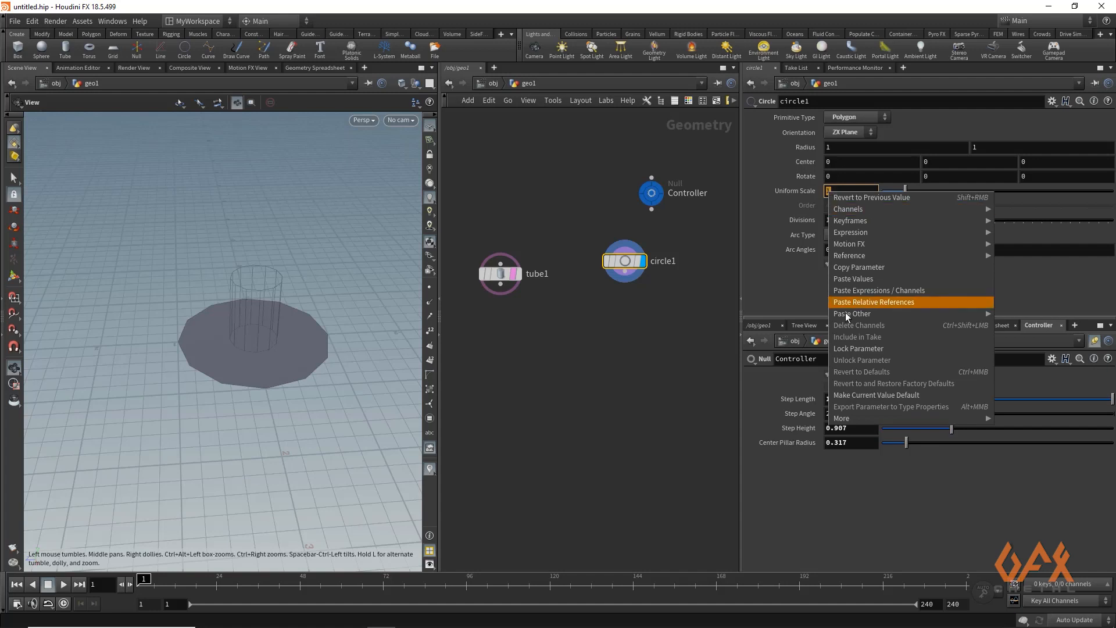
click(865, 302)
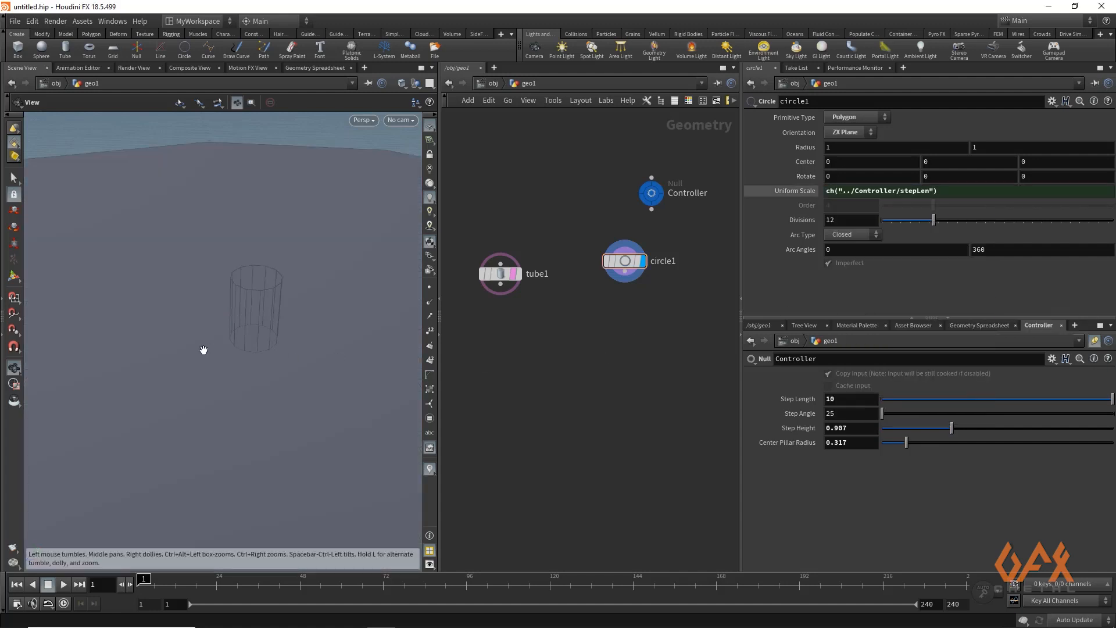
drag(145, 336, 247, 387)
scroll(314, 389, down, 4)
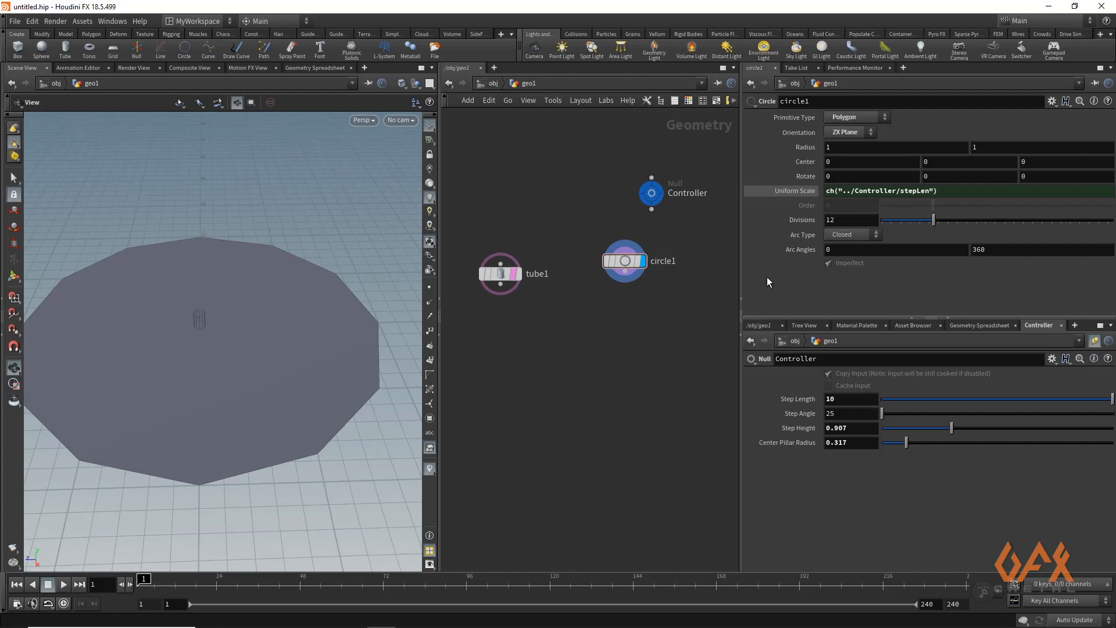
Set the circle's arc type to Open Arc and link its end arc angle to the Controller's Step Angle with a relative reference.
click(846, 235)
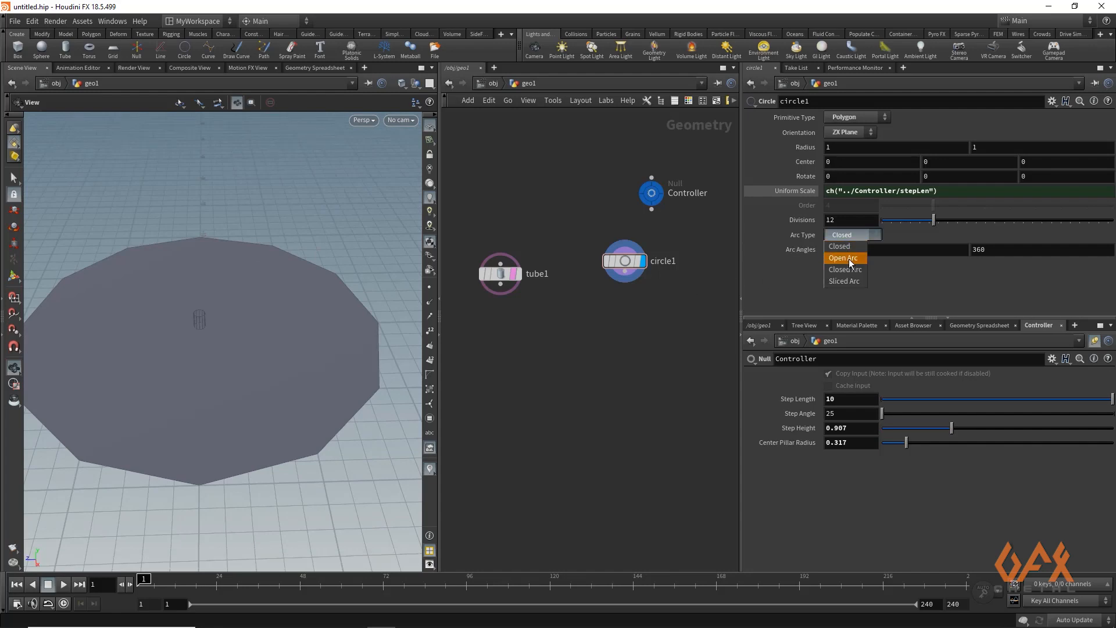
click(842, 259)
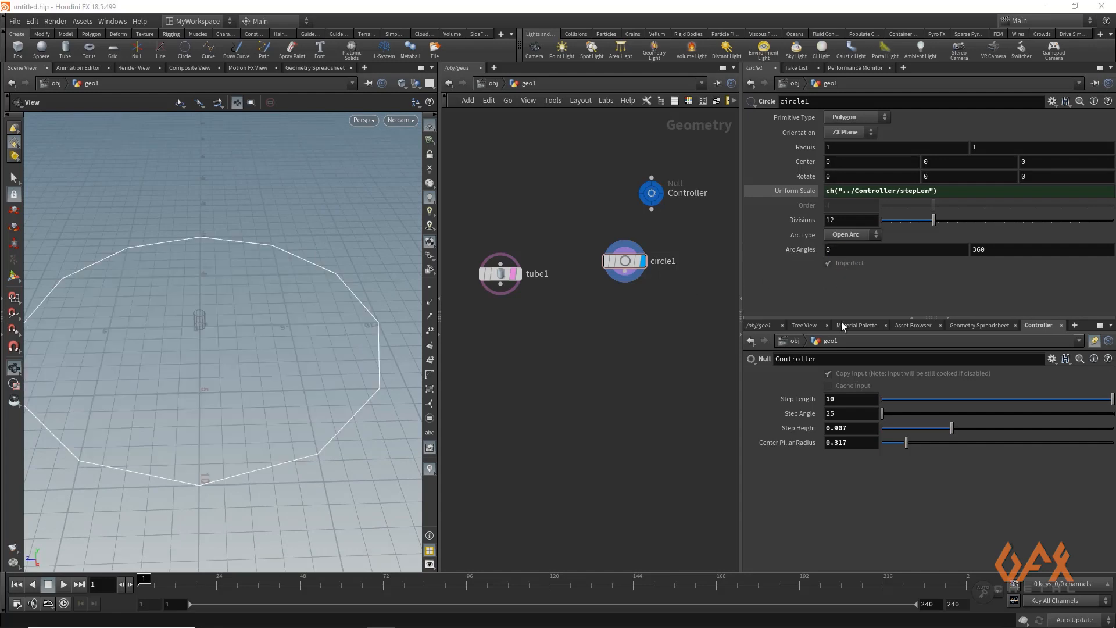
click(834, 416)
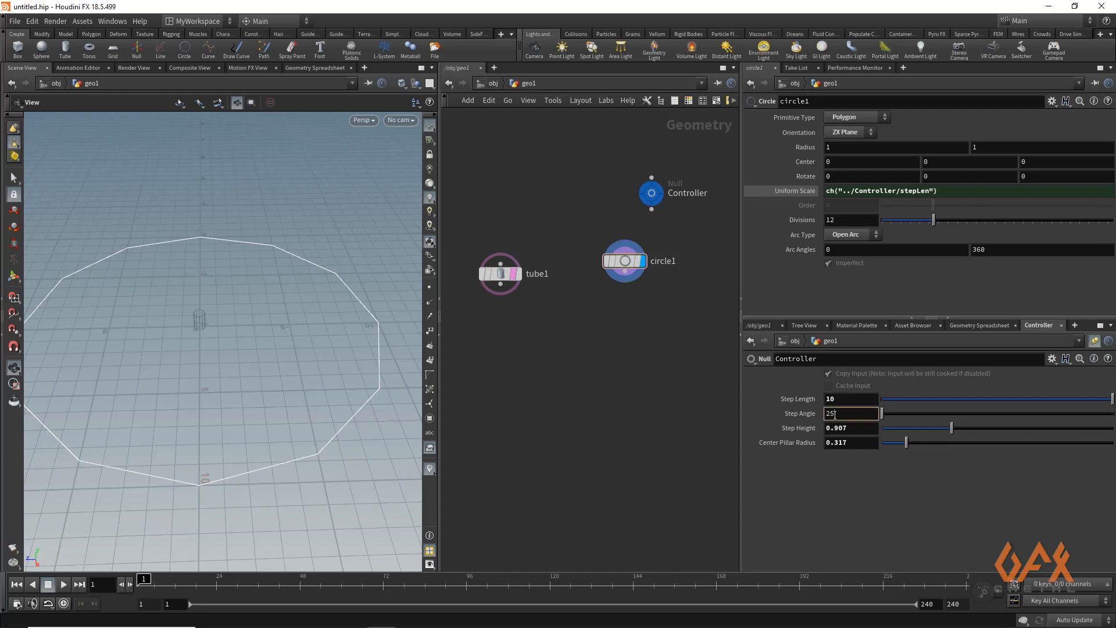
right_click(834, 416)
click(864, 468)
right_click(981, 250)
click(990, 358)
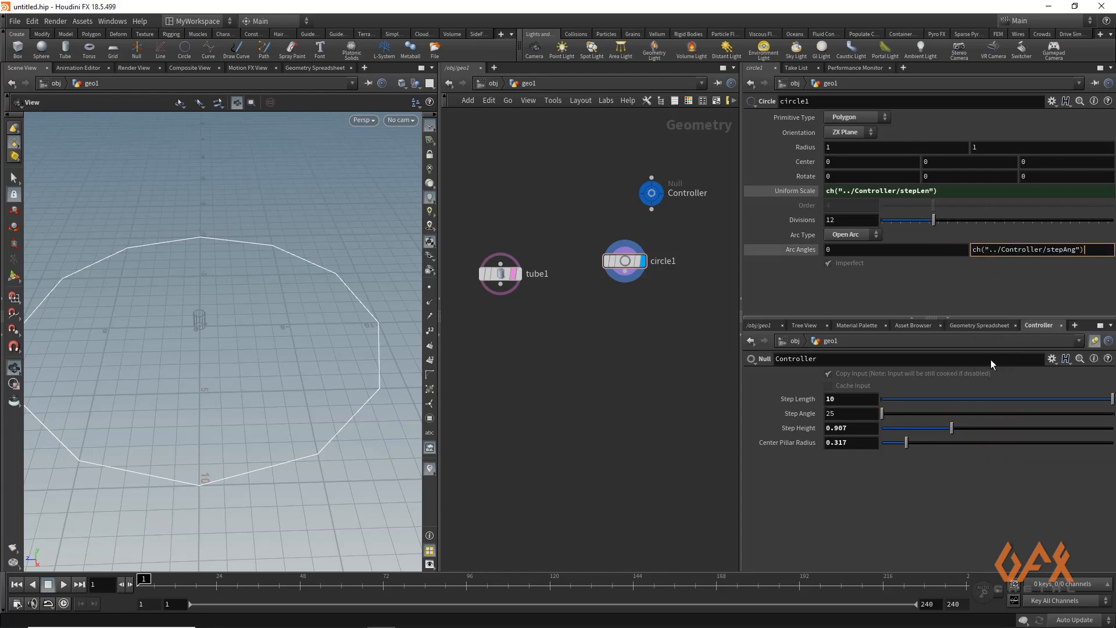
key(Return)
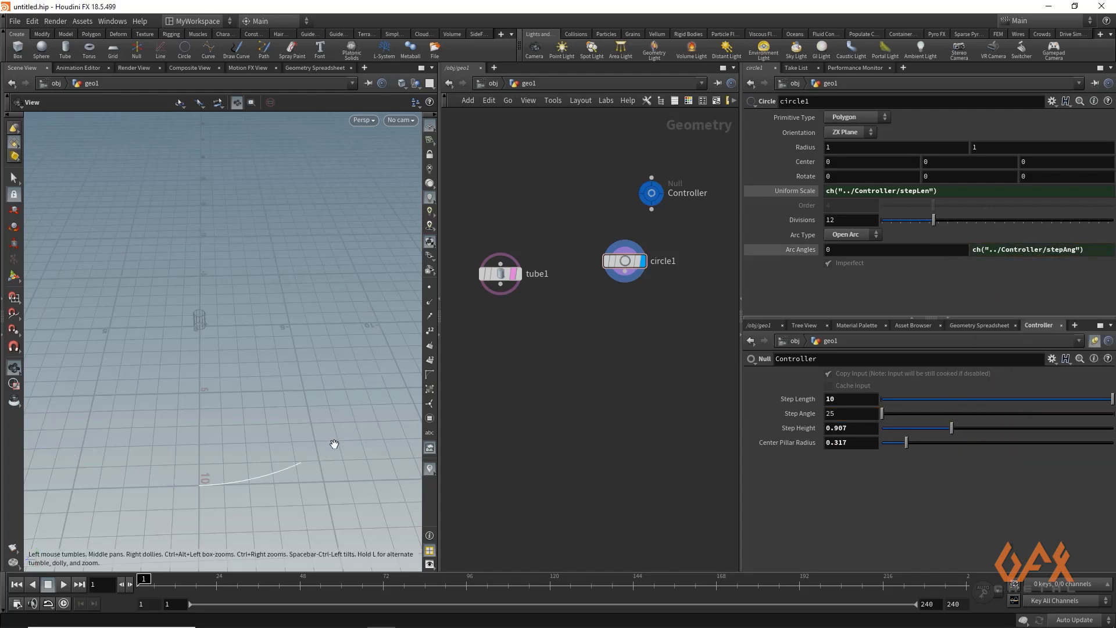
drag(219, 430, 293, 317)
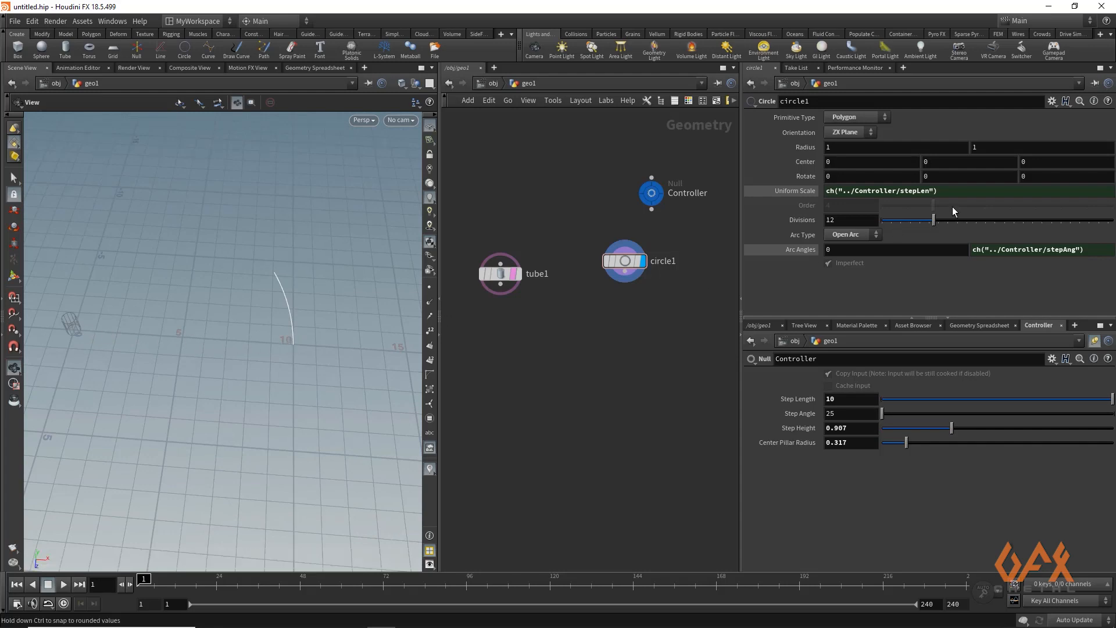
Reference the circle's end arc angle in its Y rotation and halve it, using ch("endangle")/2.
click(988, 246)
right_click(988, 246)
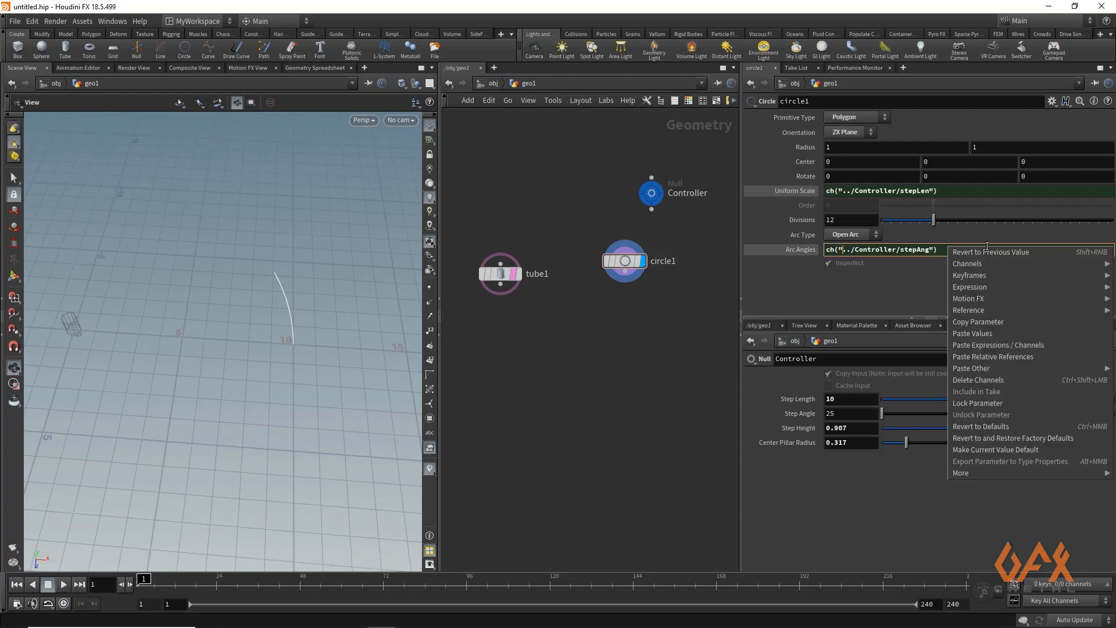
click(974, 324)
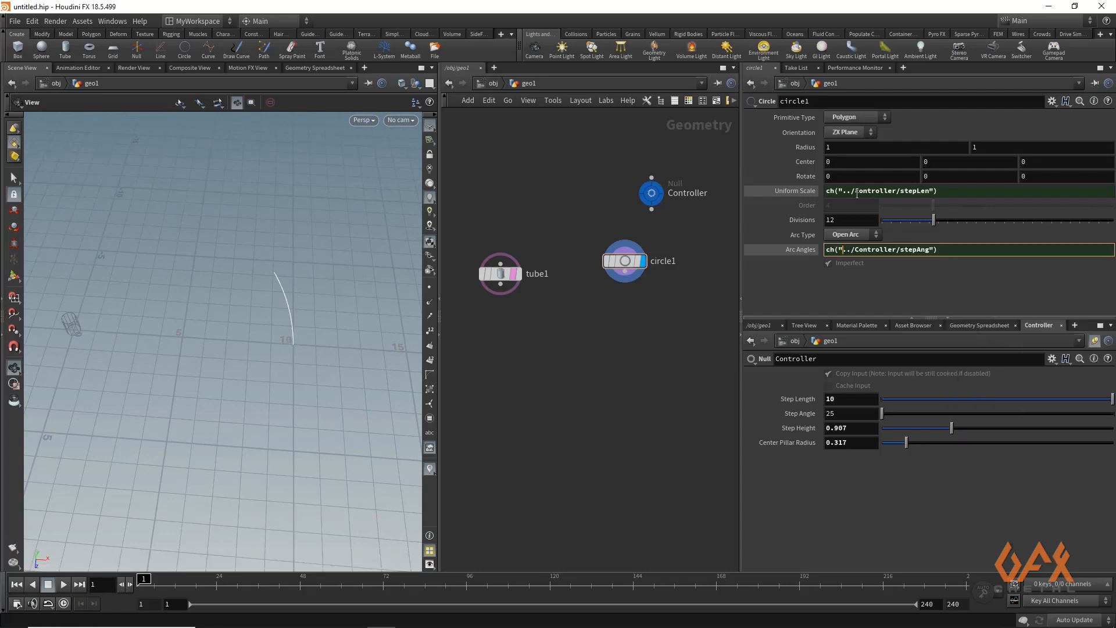
click(934, 176)
right_click(934, 176)
click(959, 288)
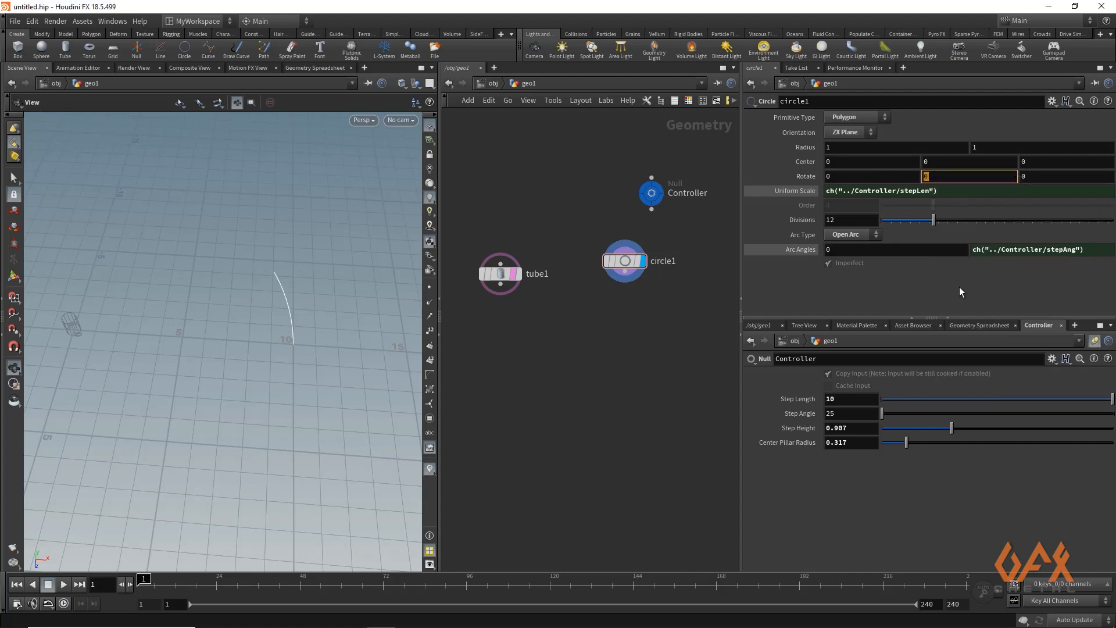
text(/2)
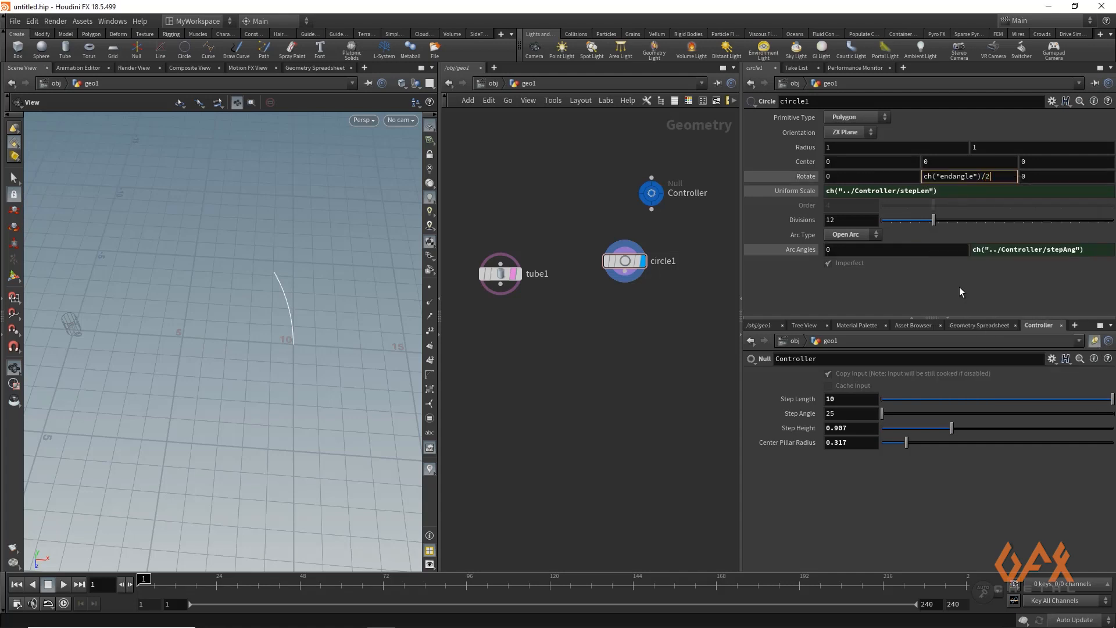
key(Return)
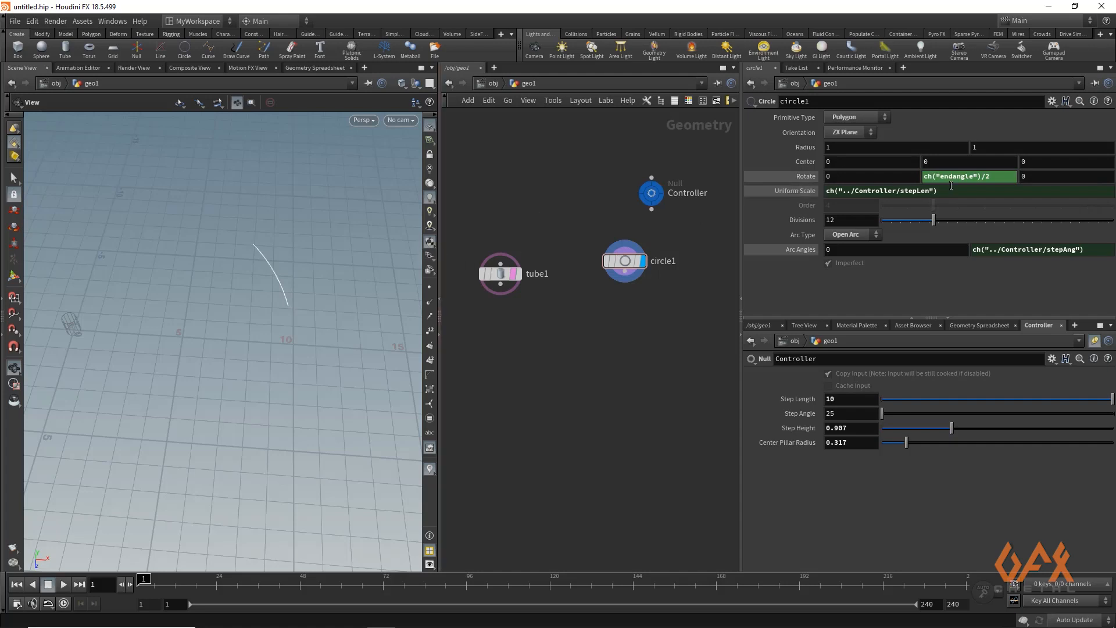
Negate the circle's Y rotation expression so that it reads -ch("endangle")/2.
click(925, 177)
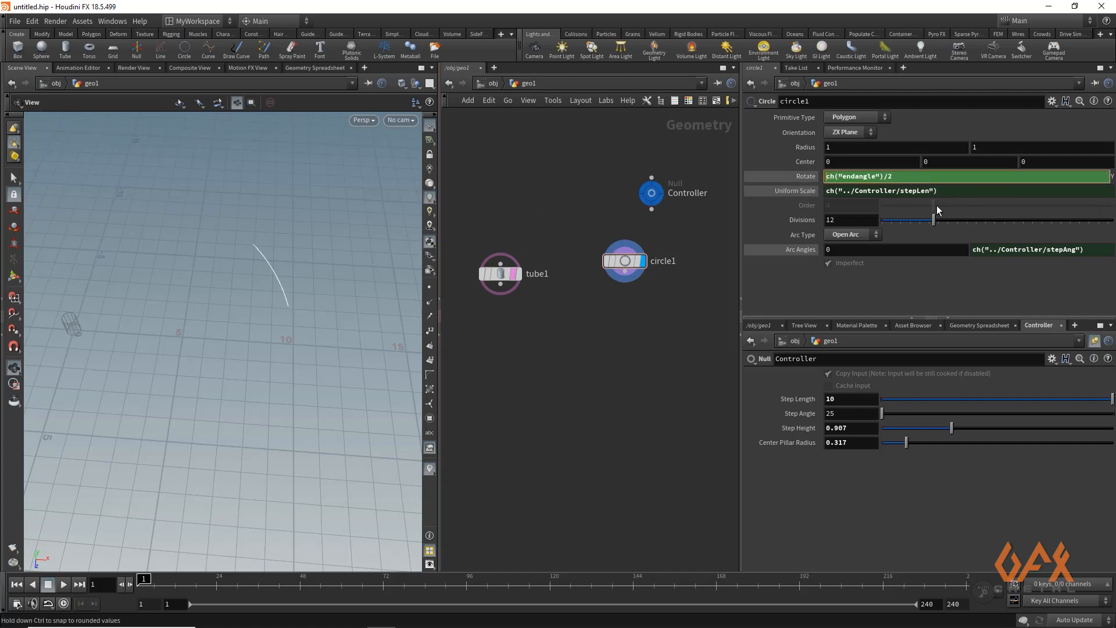
key(Home)
text(-)
key(Return)
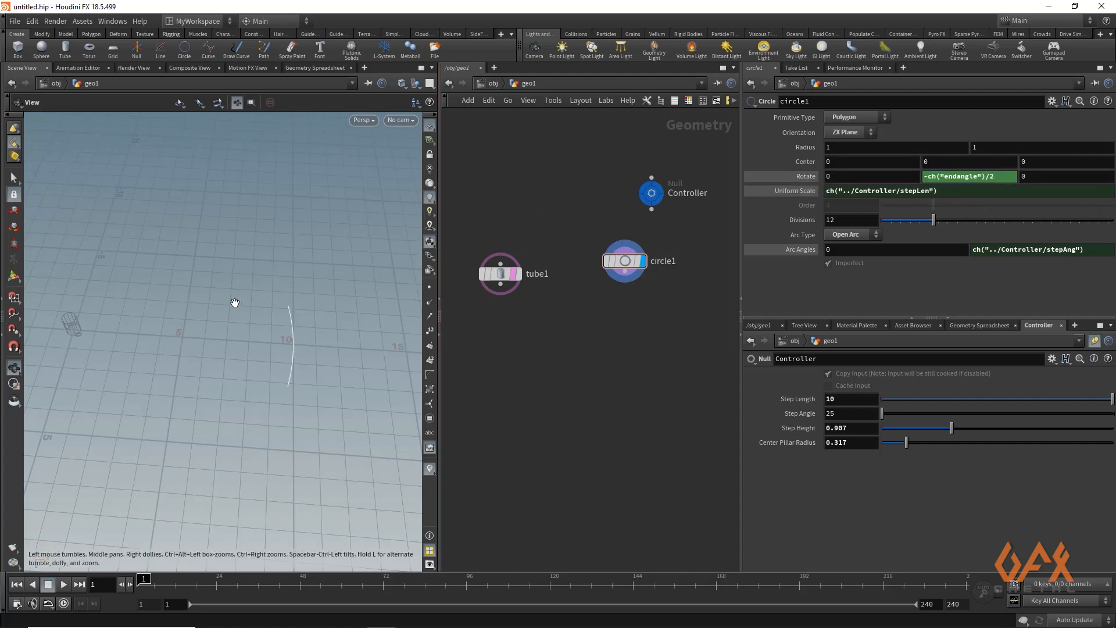
mouse_move(235, 303)
mouse_down()
mouse_move(260, 333)
mouse_move(269, 309)
mouse_move(243, 307)
mouse_up()
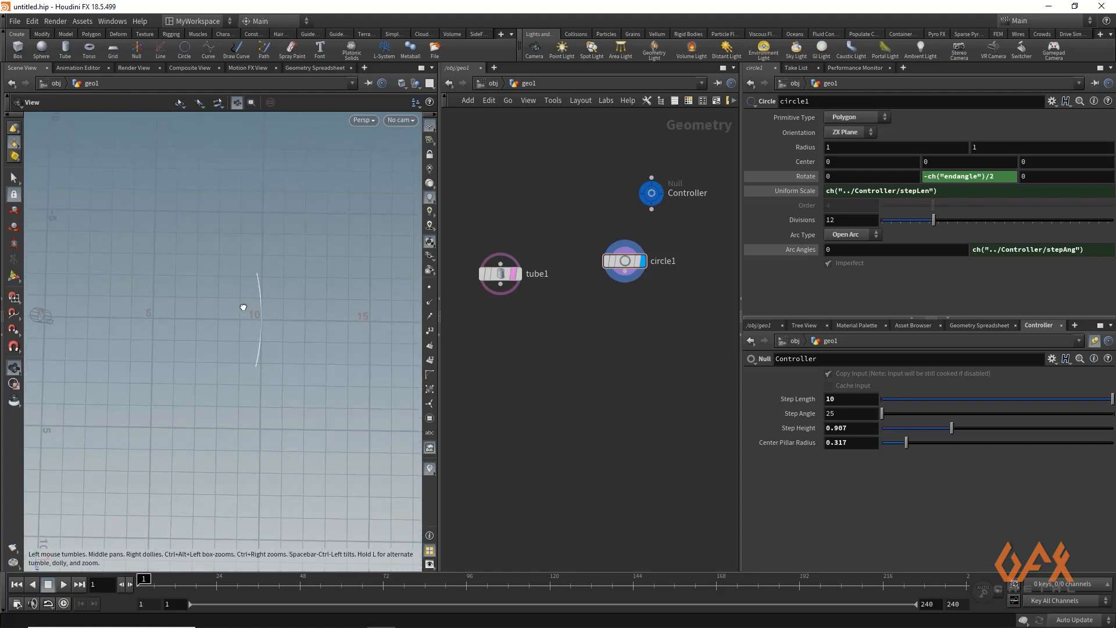
Switch the viewport to the top view and set the Controller's Step Angle to 27.22.
key(space+2)
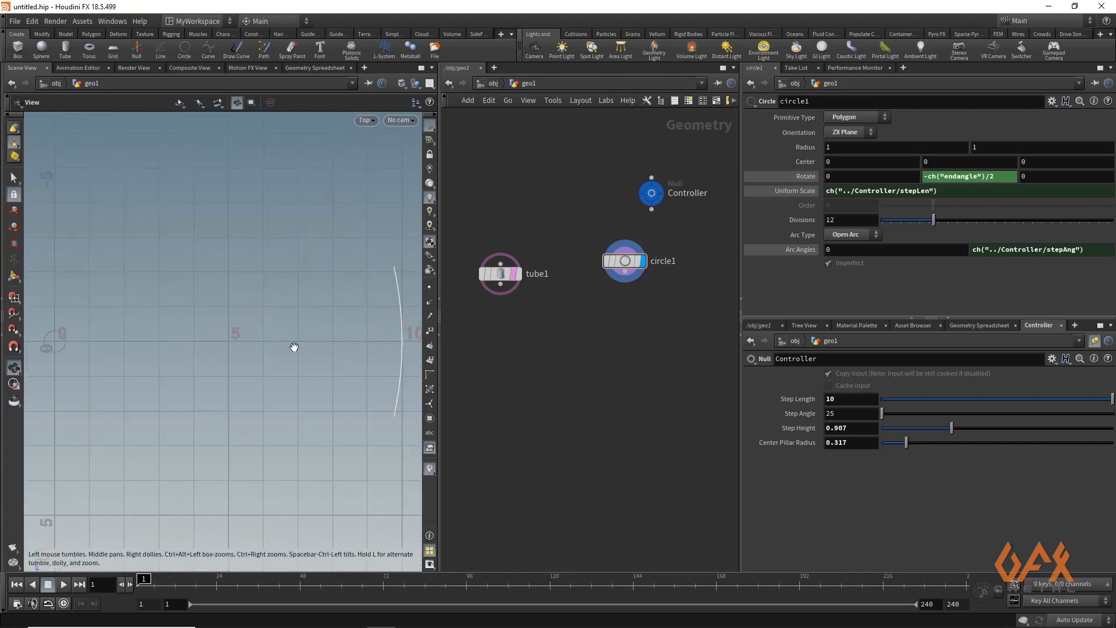
right_drag(314, 343, 248, 294)
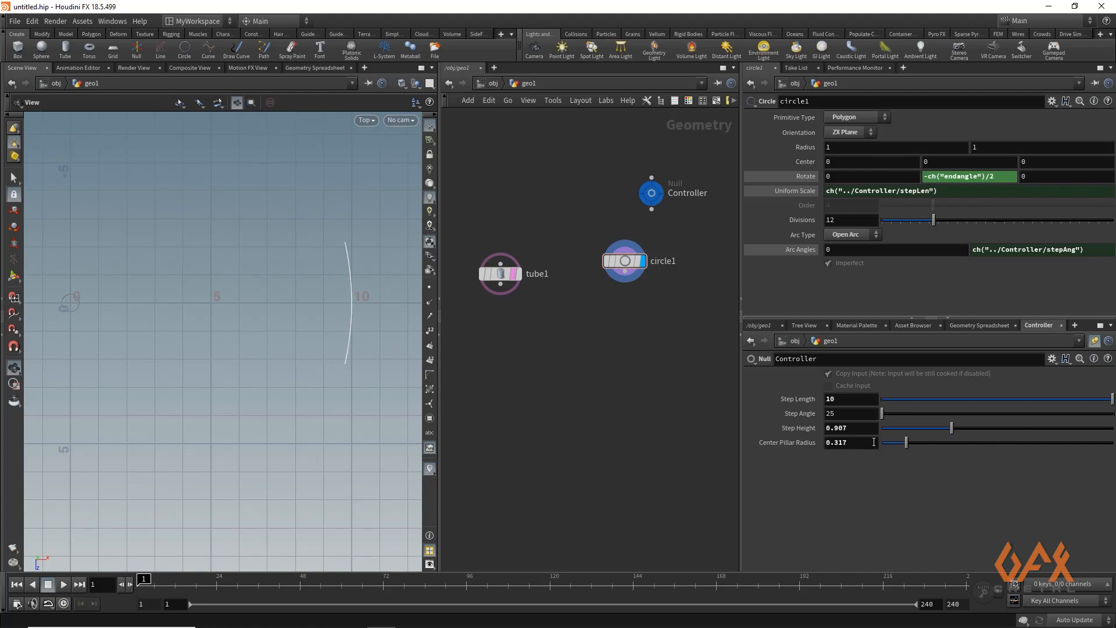
drag(1037, 421, 906, 421)
right_drag(60, 300, 181, 294)
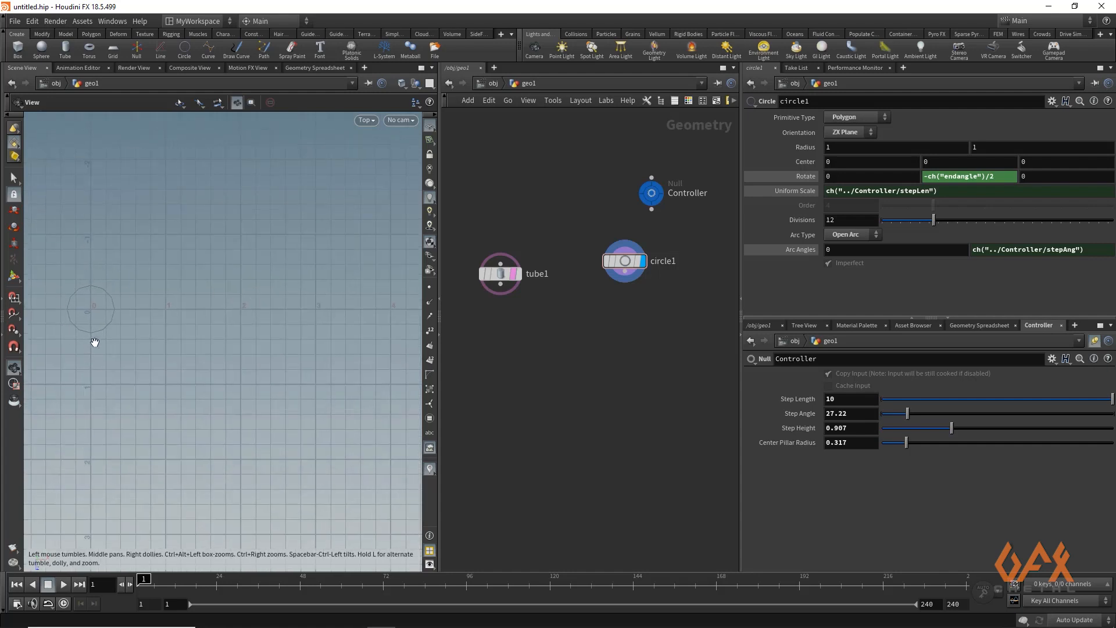
right_drag(105, 290, 204, 289)
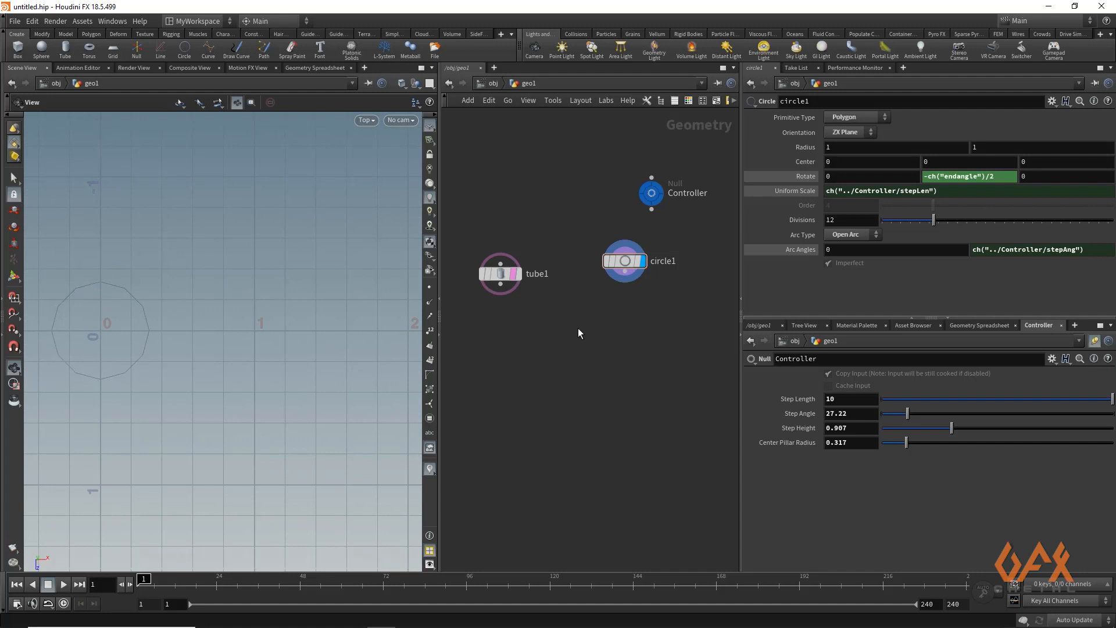
Add a second Circle node beside circle1 in the network.
middle_drag(580, 328, 461, 317)
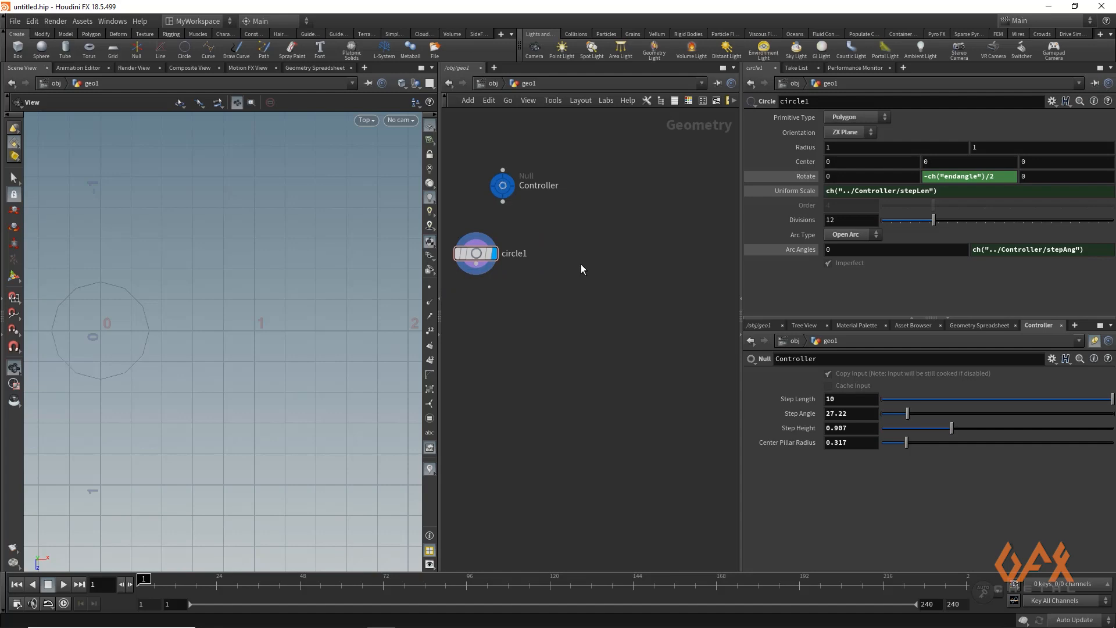
key(Tab)
text(circe)
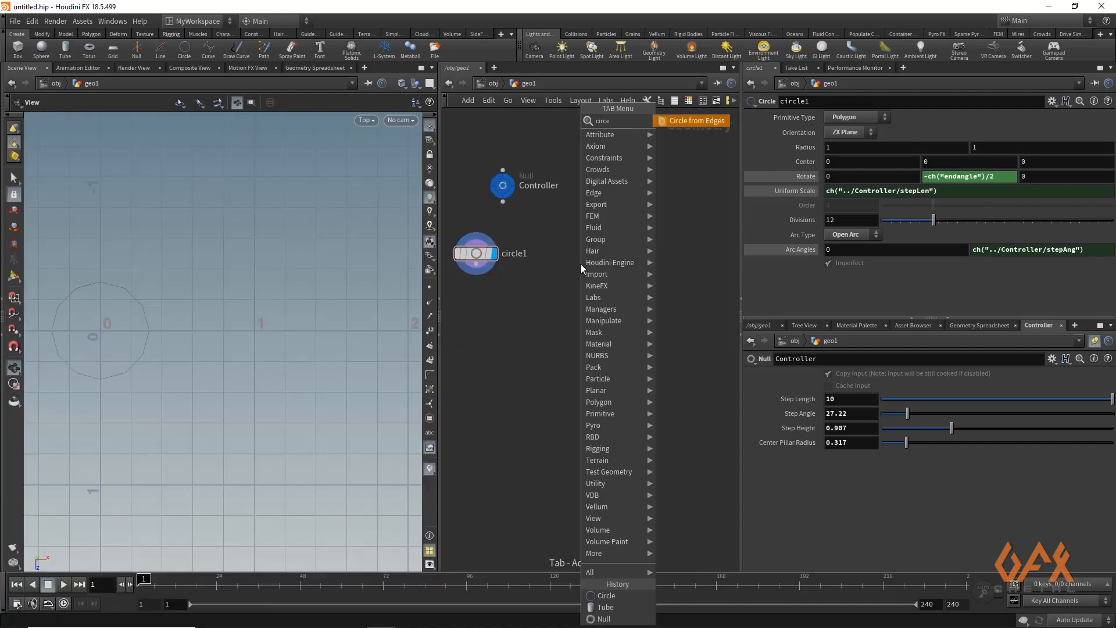
key(Return)
key(Tab)
text(cir)
key(Return)
click(595, 264)
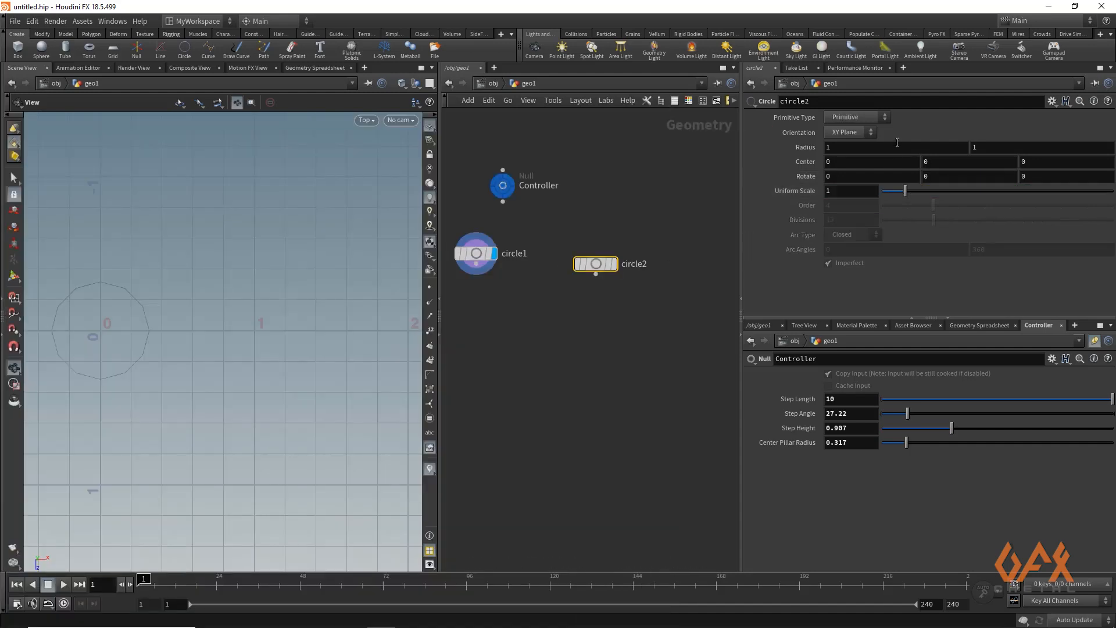
Set the second circle's orientation to ZX Plane, its primitive type to Polygon and its arc type to Open Arc.
click(854, 132)
click(835, 172)
click(850, 117)
click(844, 132)
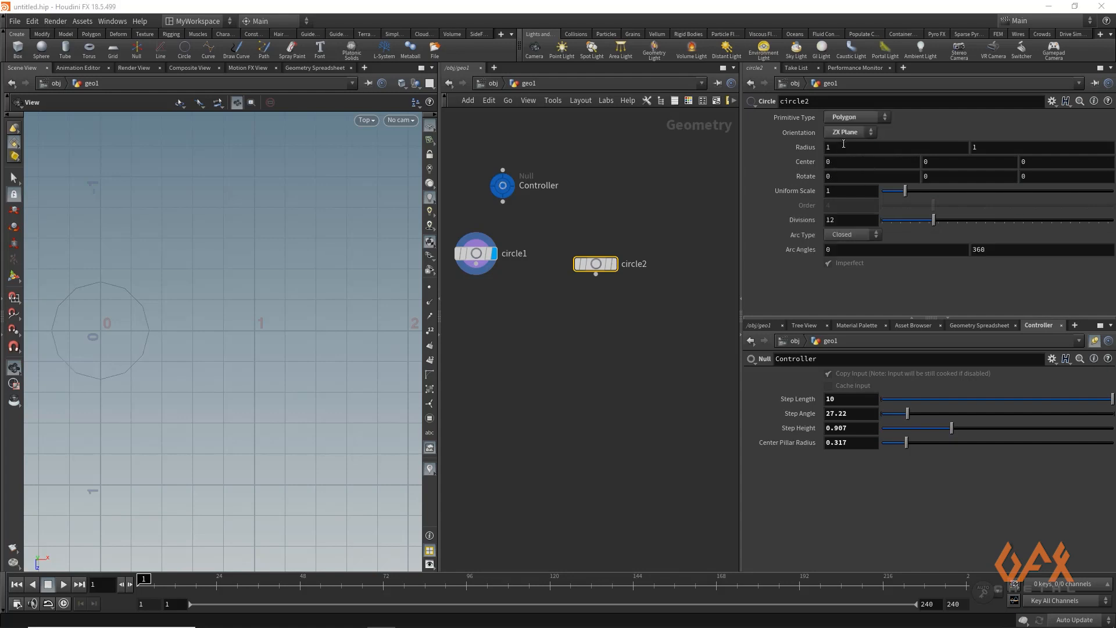
click(853, 234)
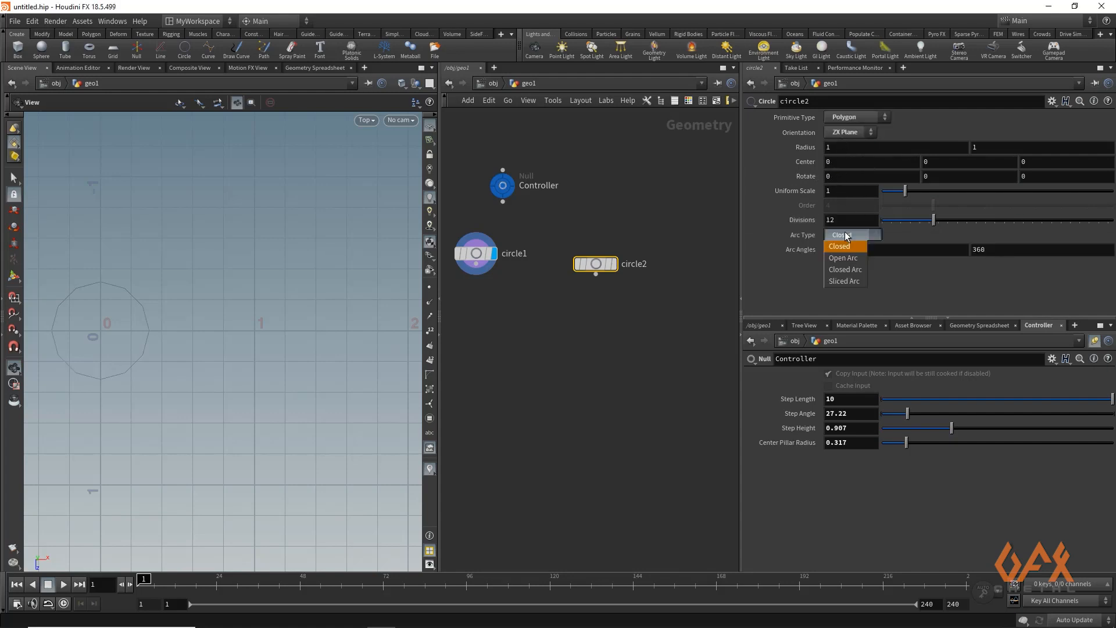
click(846, 256)
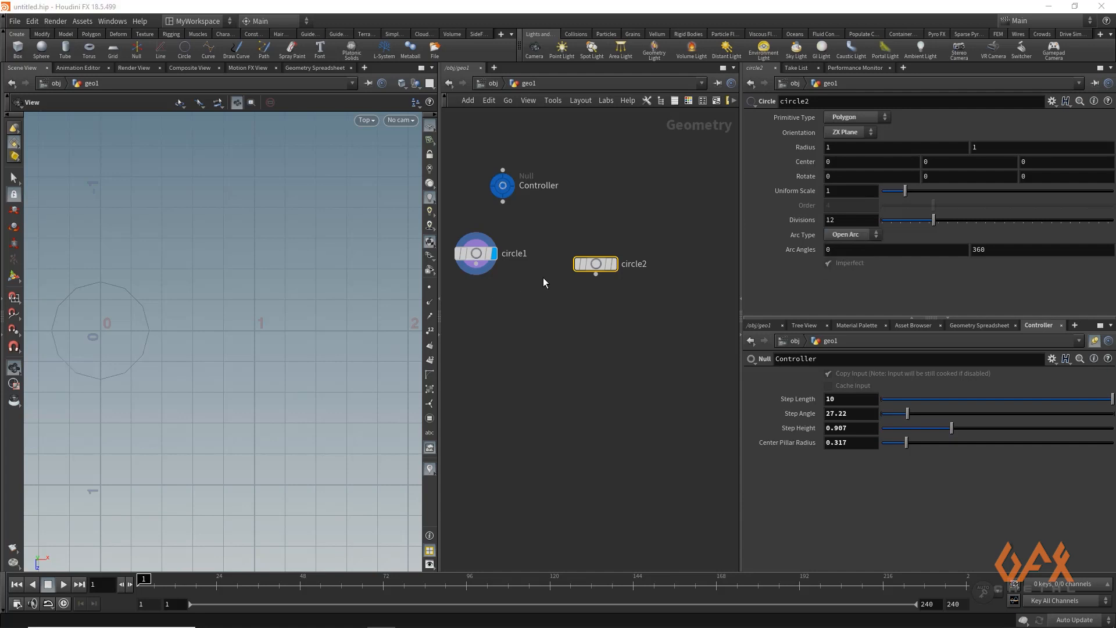
Set the second circle's end arc angle to 180-ch("../Controller/stepAng") by referencing the Controller's Step Angle.
right_click(801, 415)
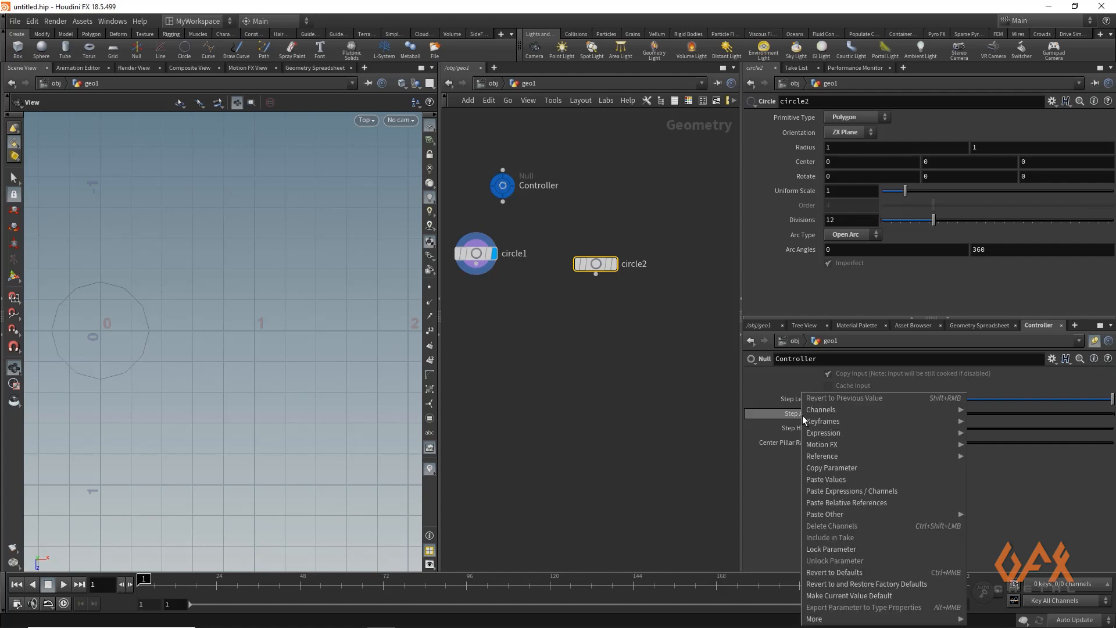
click(821, 467)
click(996, 249)
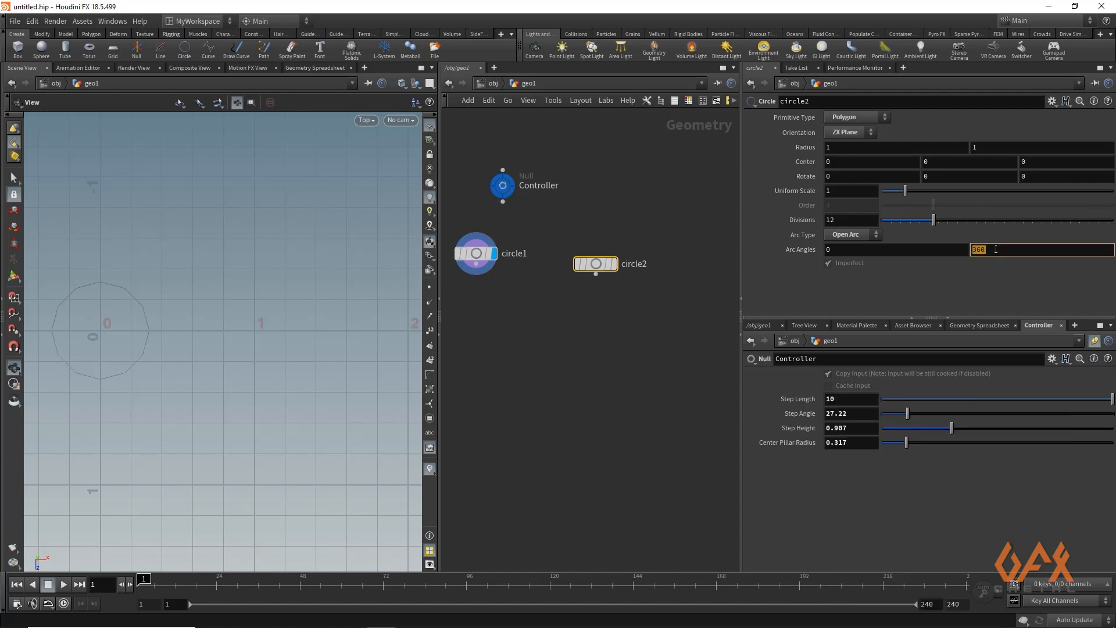
text(180-)
right_click(963, 245)
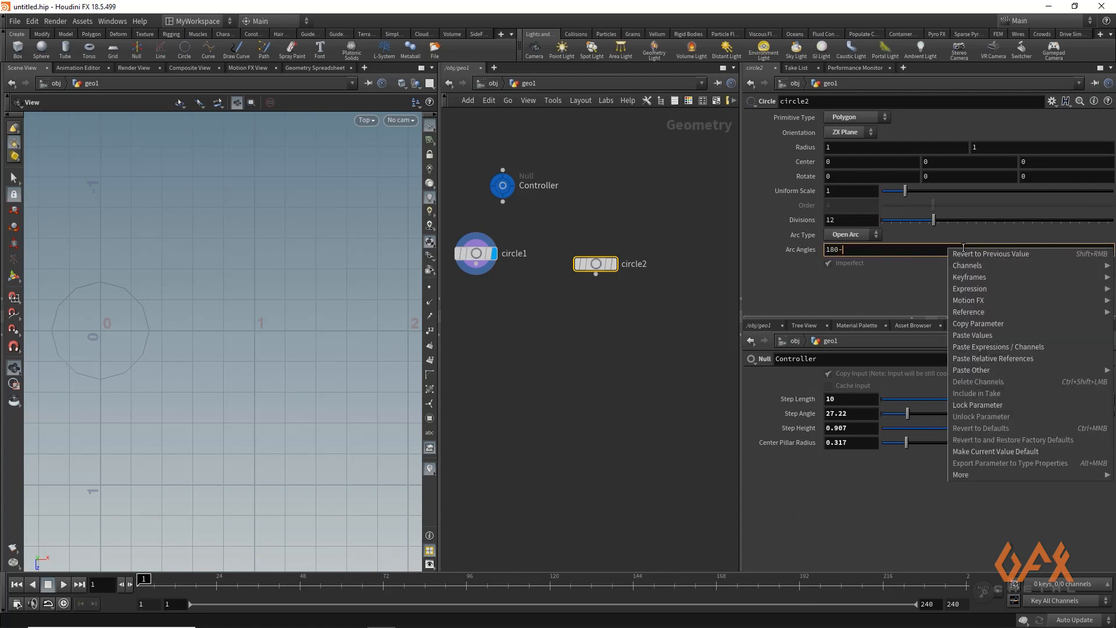
click(983, 361)
key(Return)
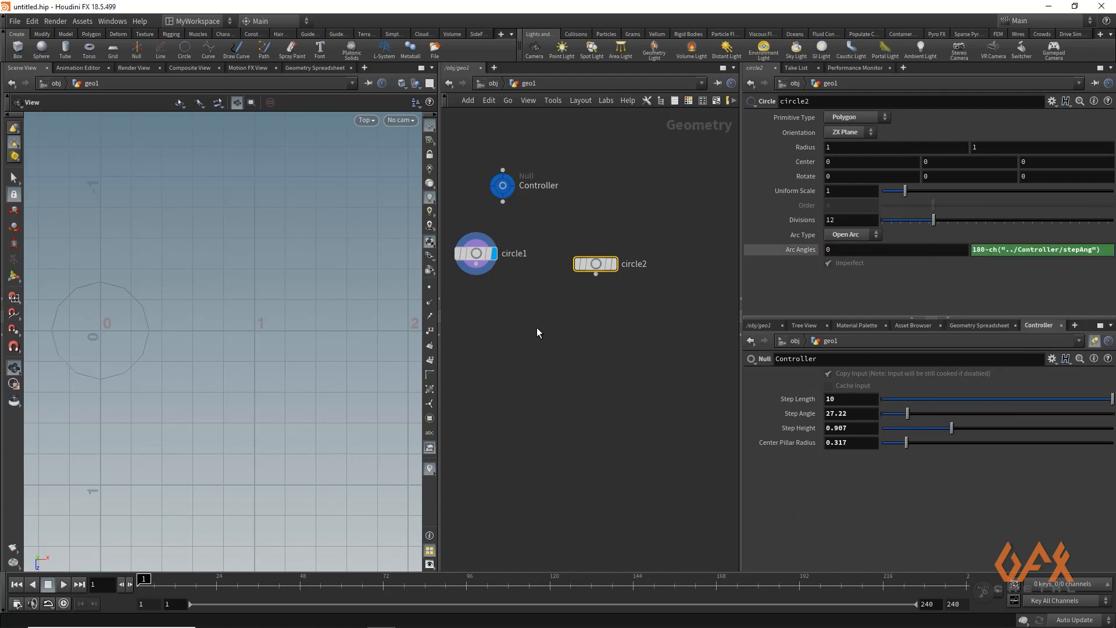
Make circle2 the displayed geometry and compare its arc with the tube pillar's outline.
click(536, 327)
click(609, 266)
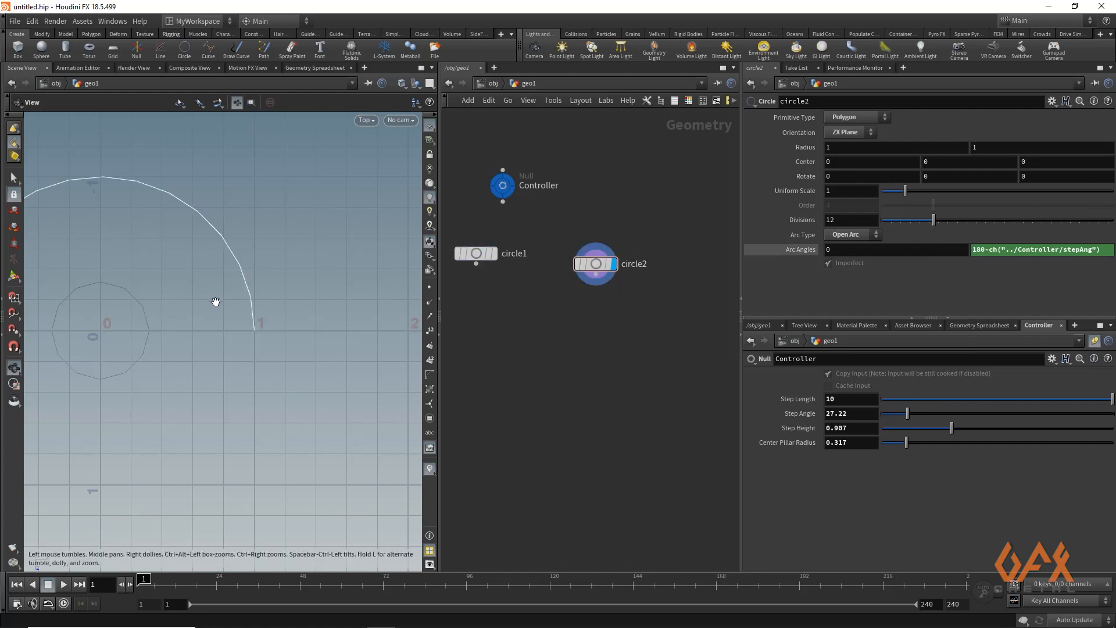
scroll(215, 299, down, 6)
middle_drag(145, 311, 174, 302)
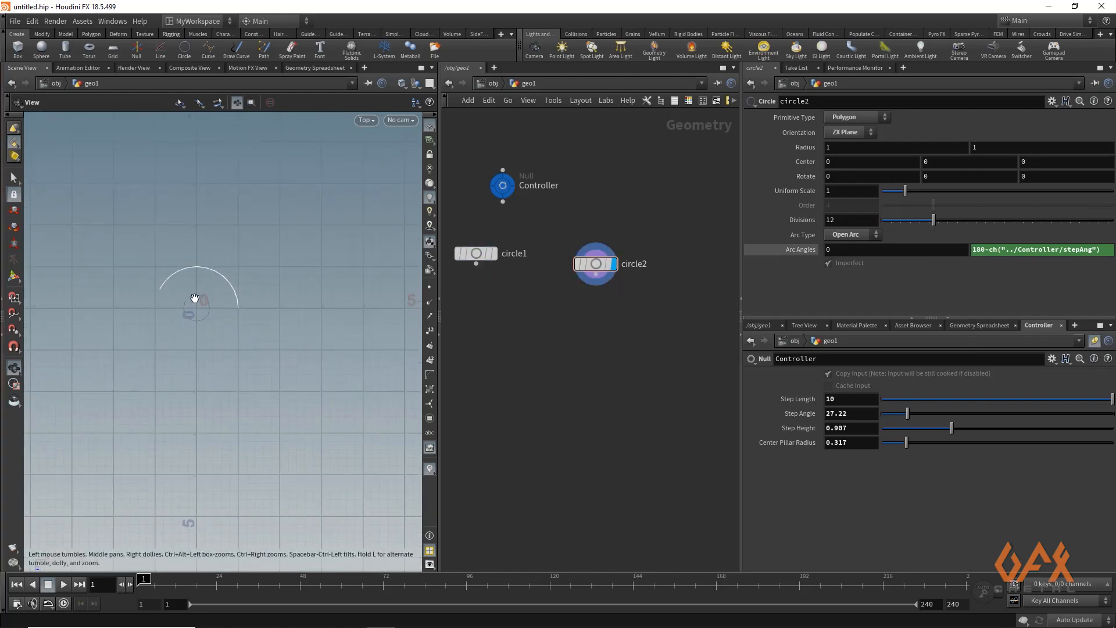
right_drag(195, 298, 424, 287)
middle_drag(297, 329, 275, 322)
scroll(255, 305, up, 2)
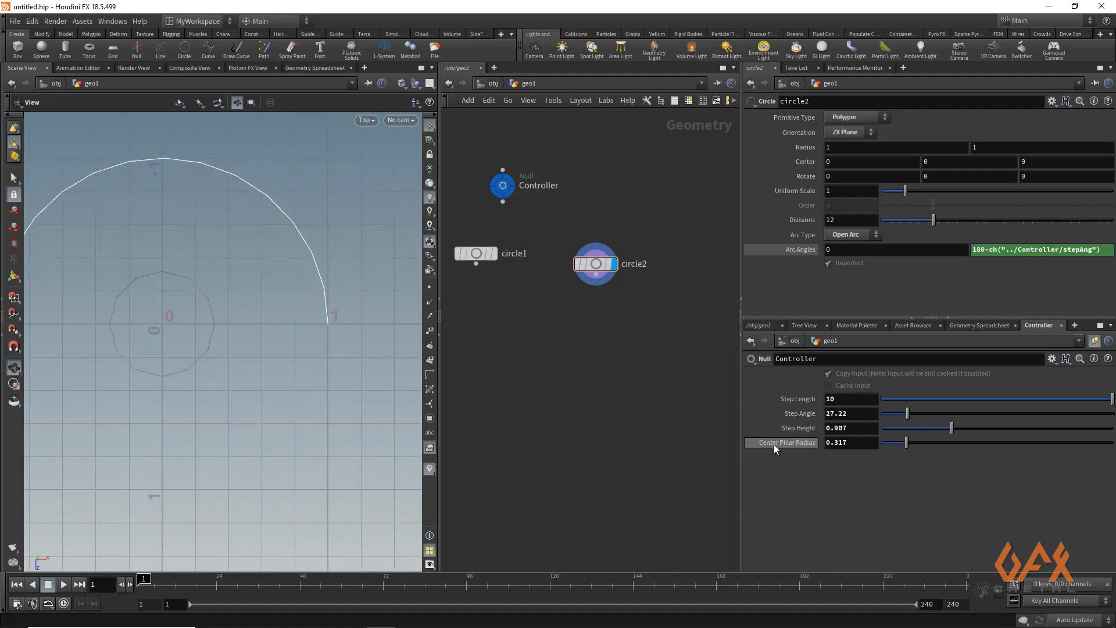
Link circle2's uniform scale to the Controller's Center Pillar Radius with the relative reference ch("../Controller/pillarRad").
right_click(789, 444)
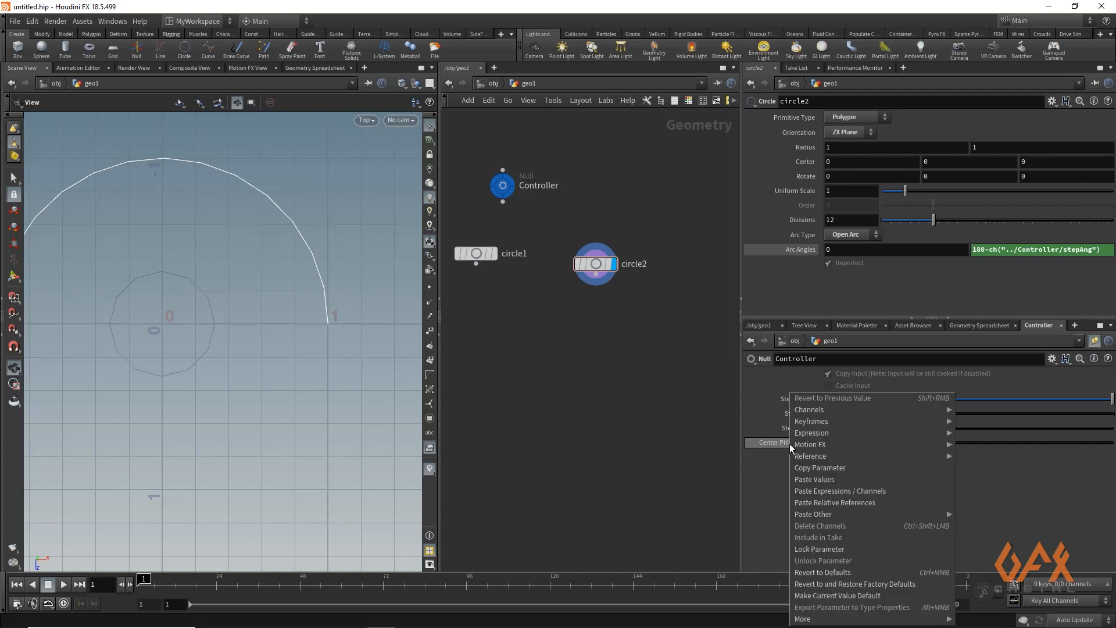
click(805, 470)
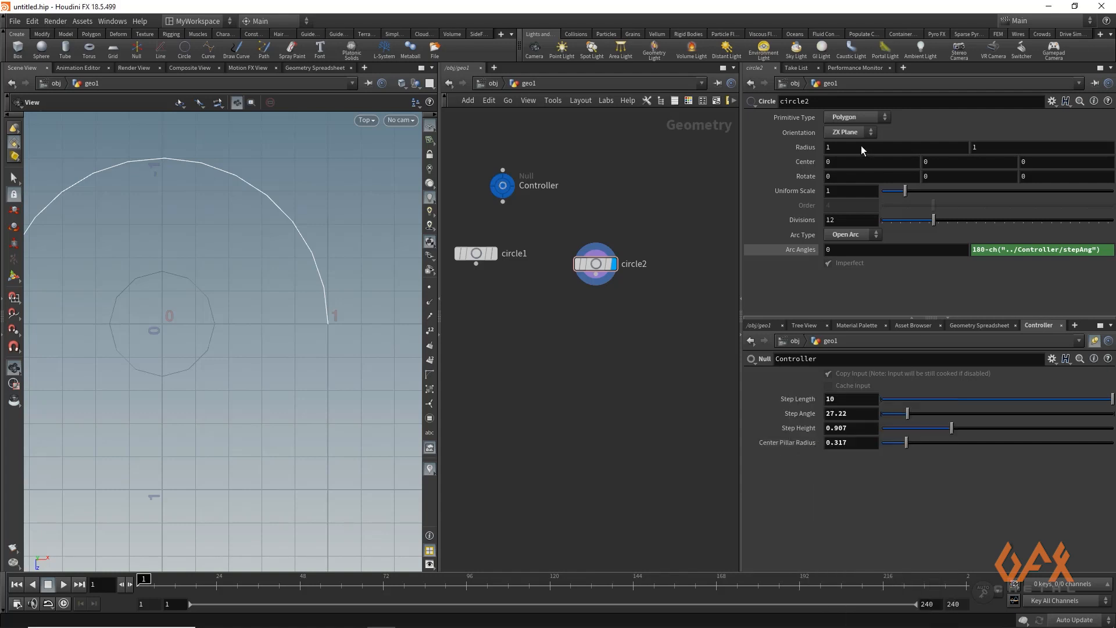
right_click(838, 190)
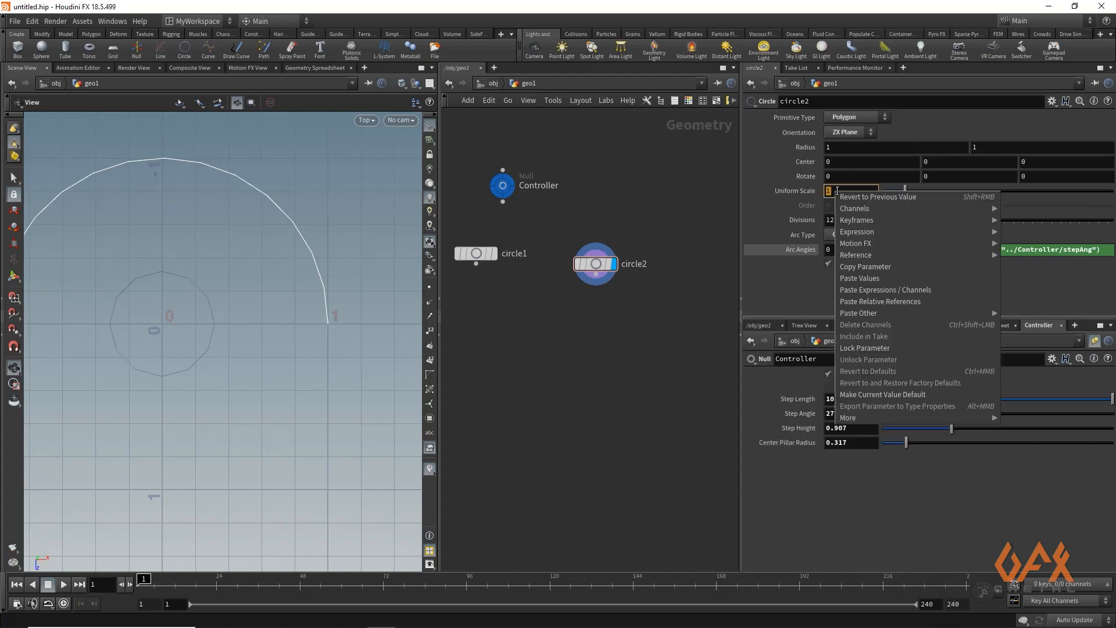
click(878, 301)
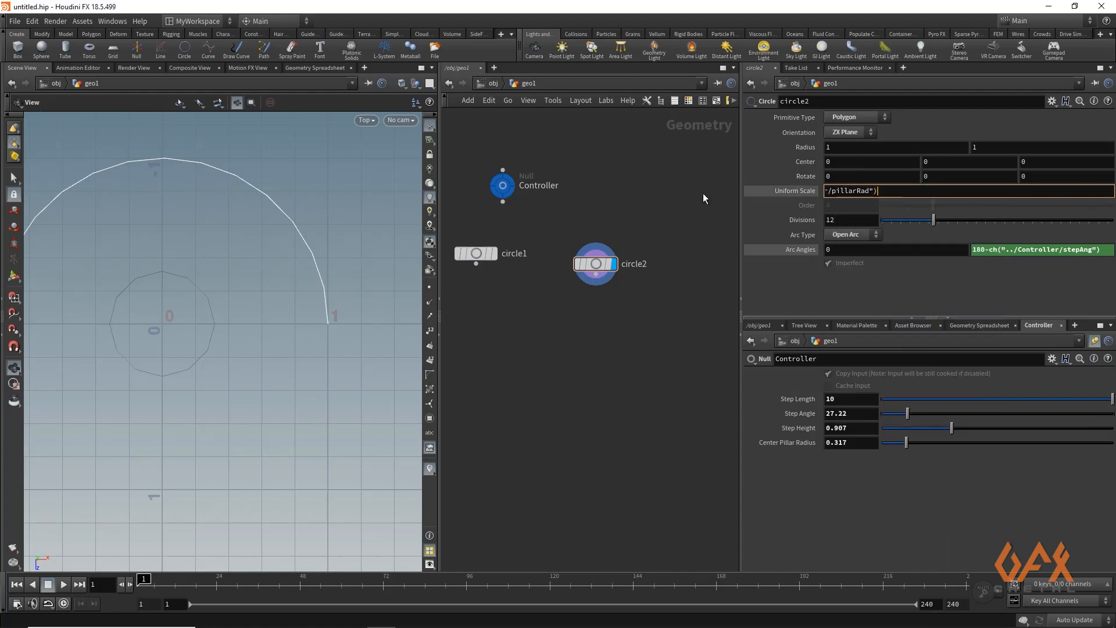
key(Return)
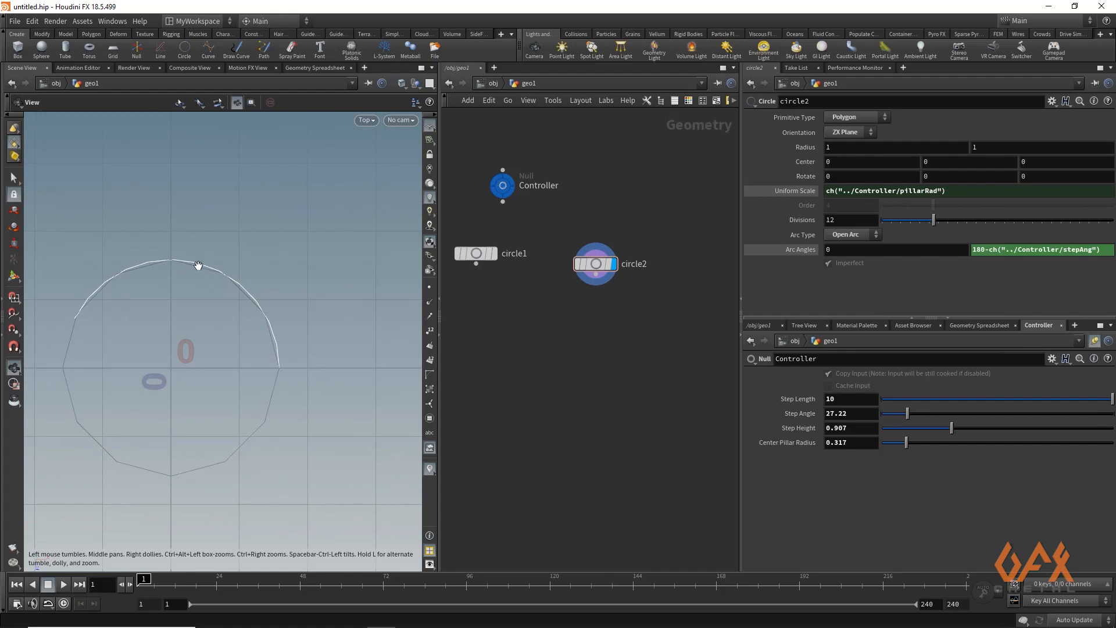
Append + ch("../Controller/pillarRad")/5 to circle2's uniform scale expression and adjust the Controller's Center Pillar Radius to 0.325.
click(961, 191)
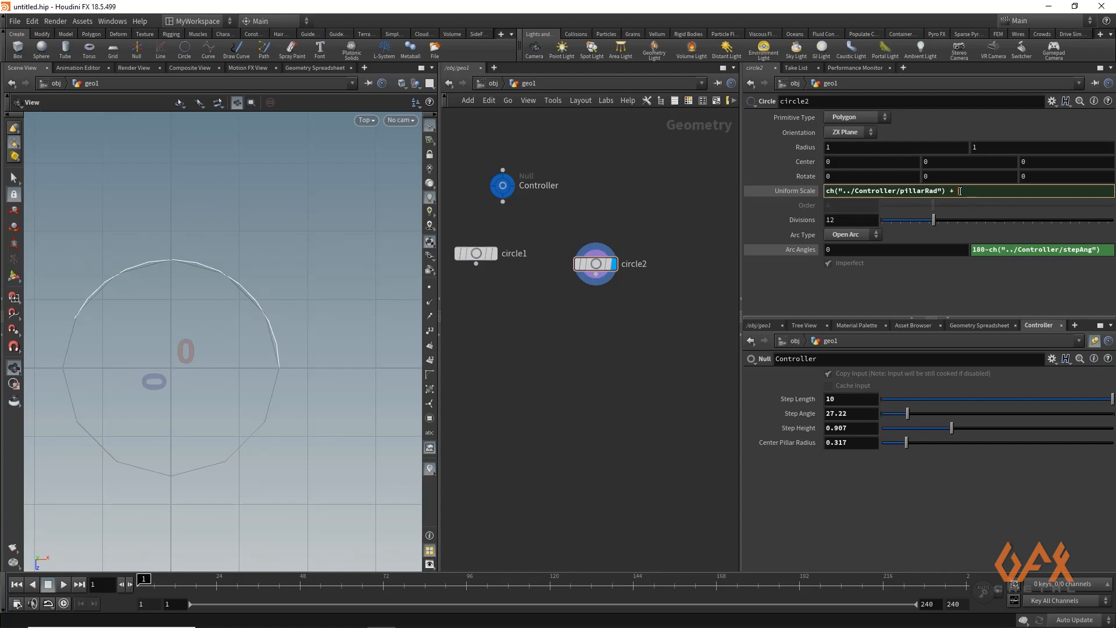
right_click(961, 191)
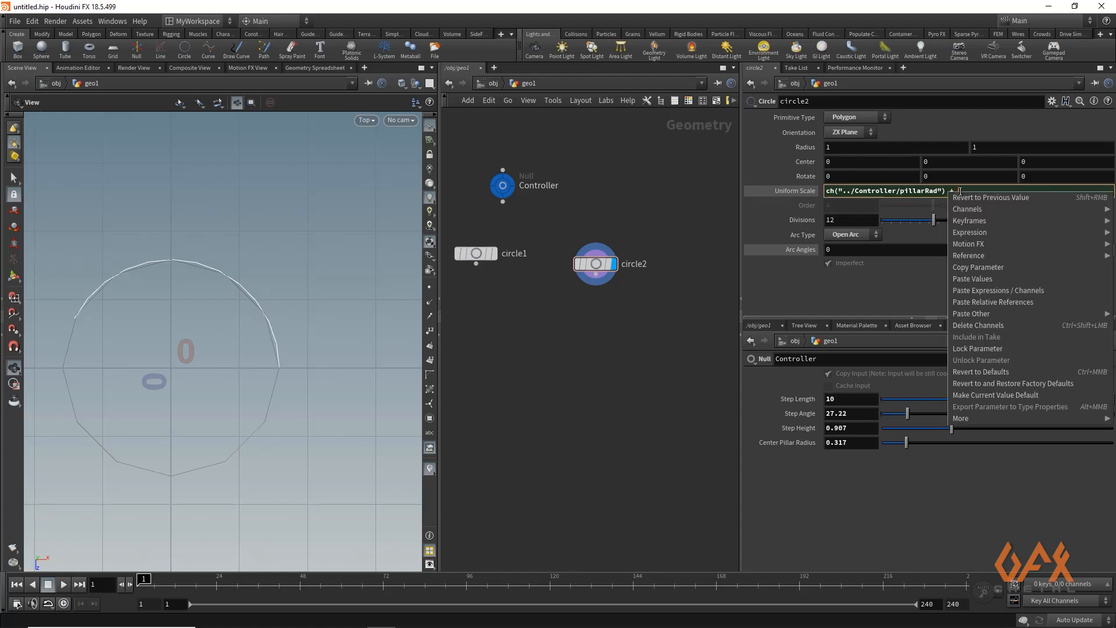
click(987, 303)
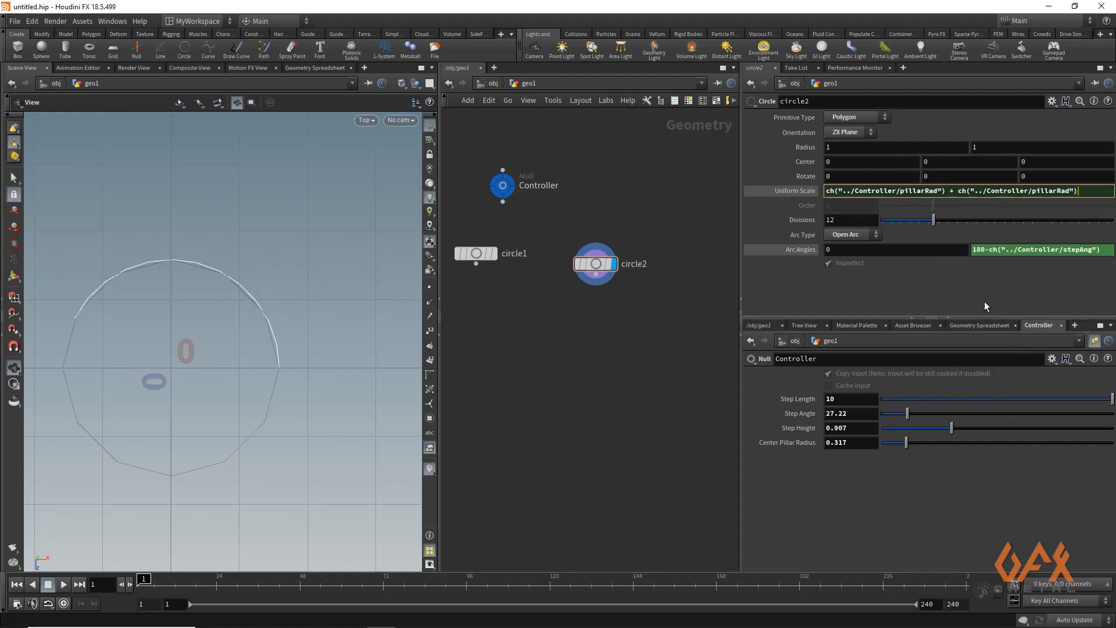
text(/5)
key(Return)
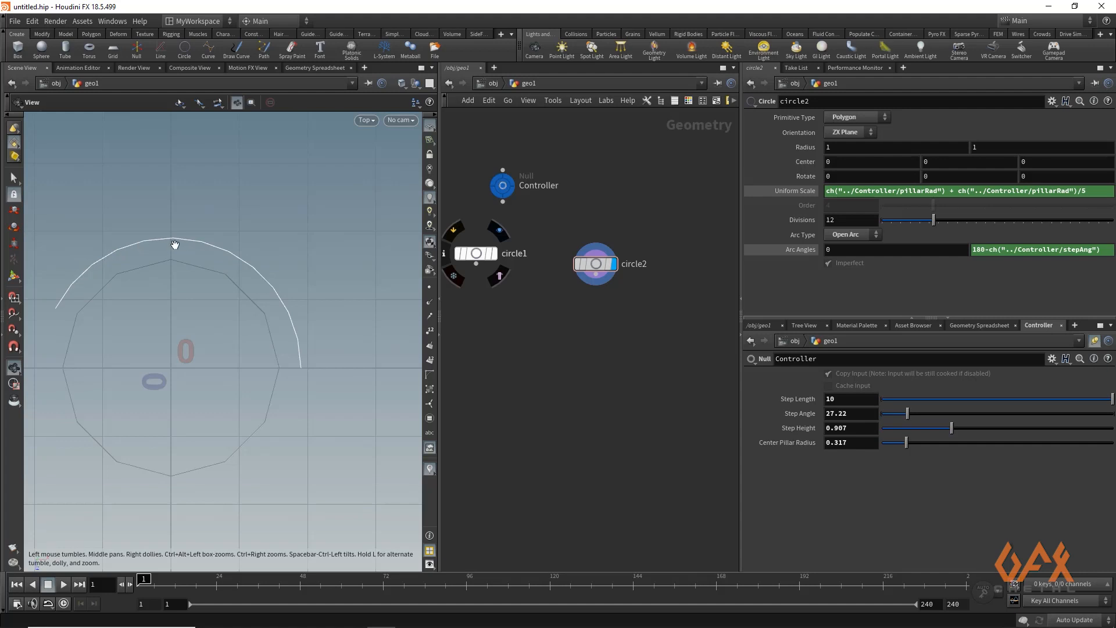
drag(910, 448, 908, 447)
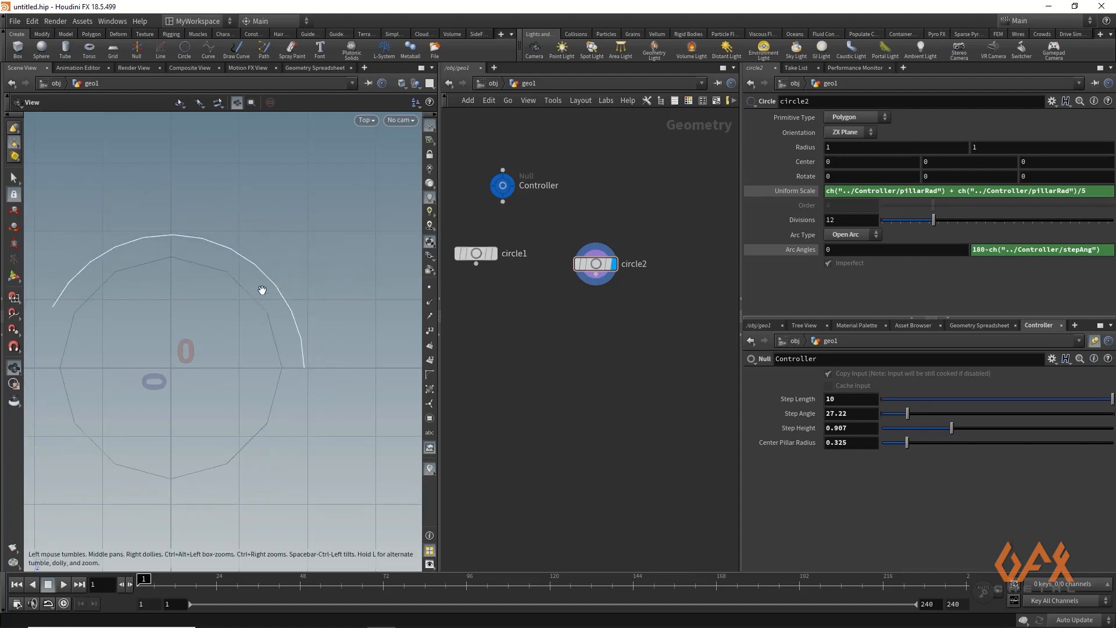
Set circle2's Y rotation to -ch("endangle")/2 by referencing its own end arc angle.
click(596, 263)
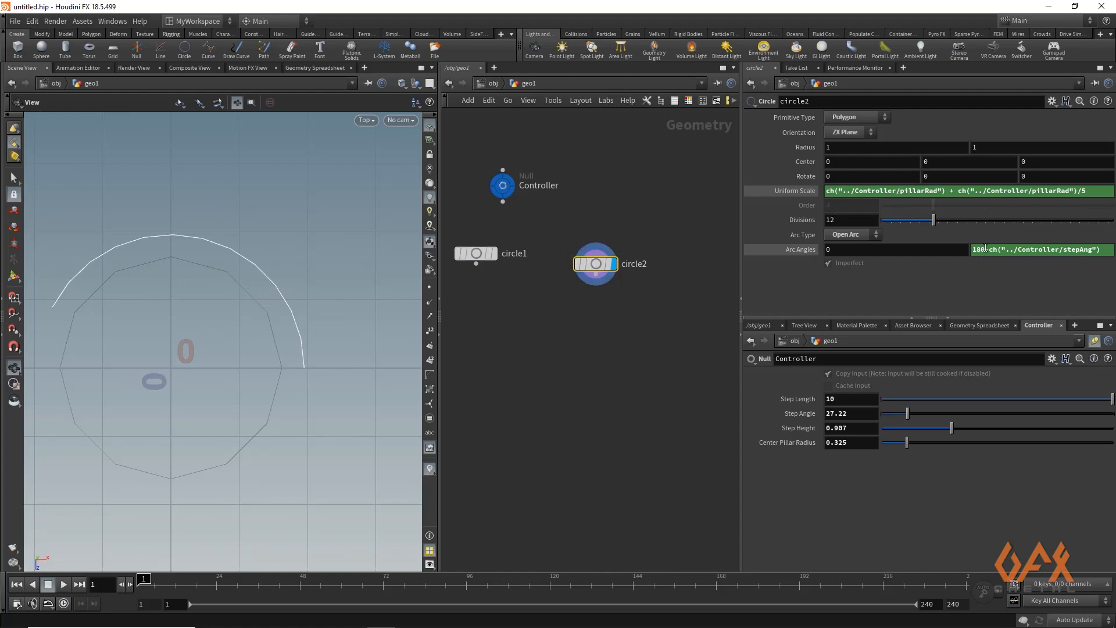
click(987, 249)
right_click(949, 250)
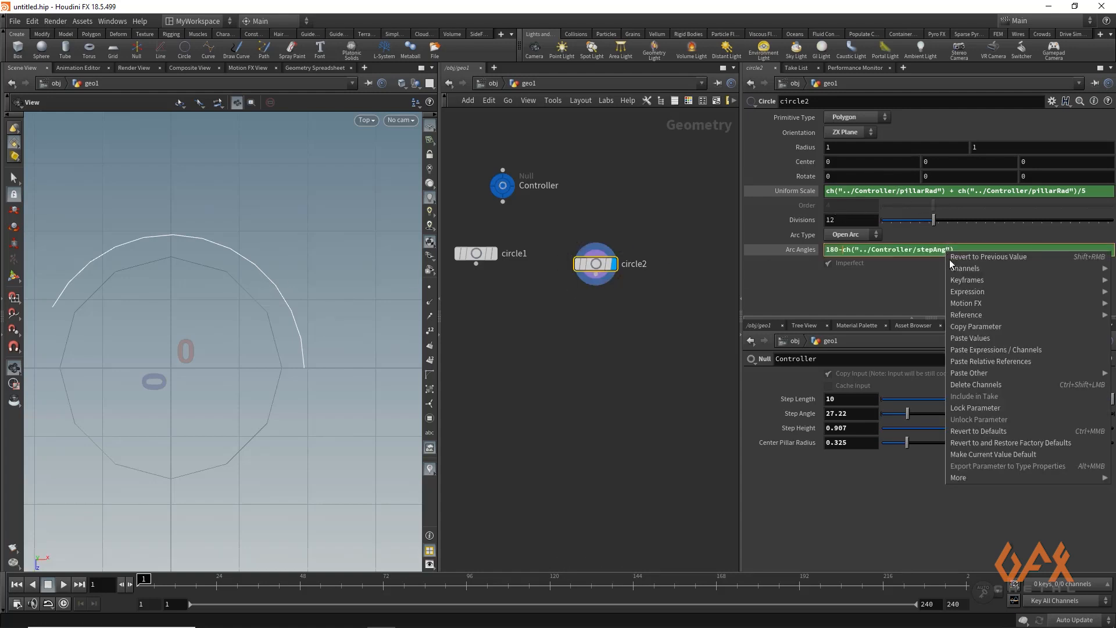
click(968, 329)
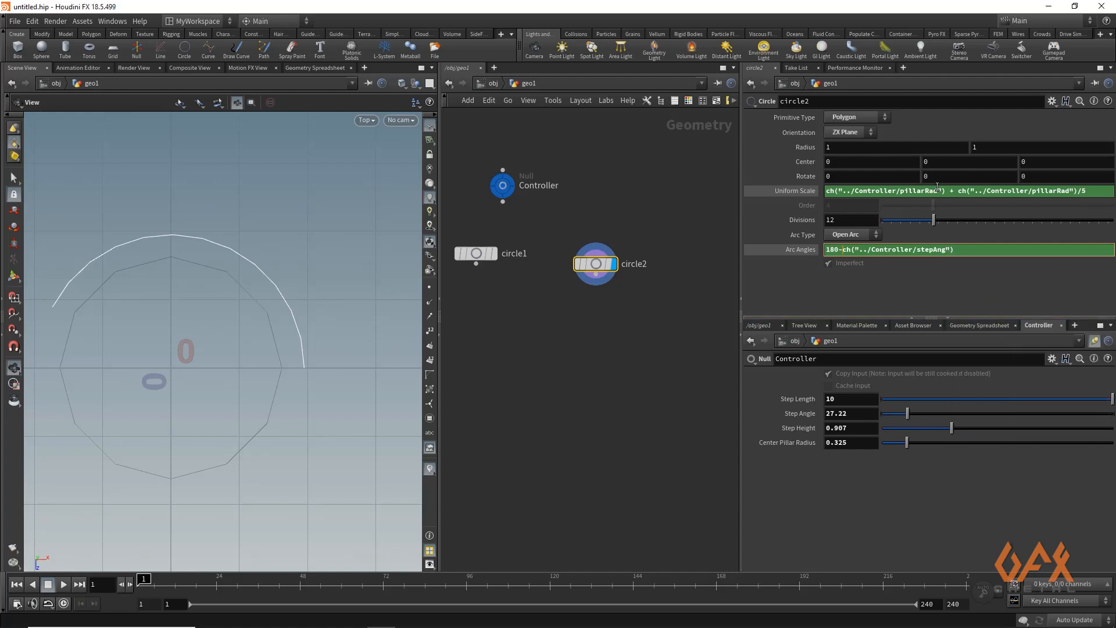
right_click(934, 176)
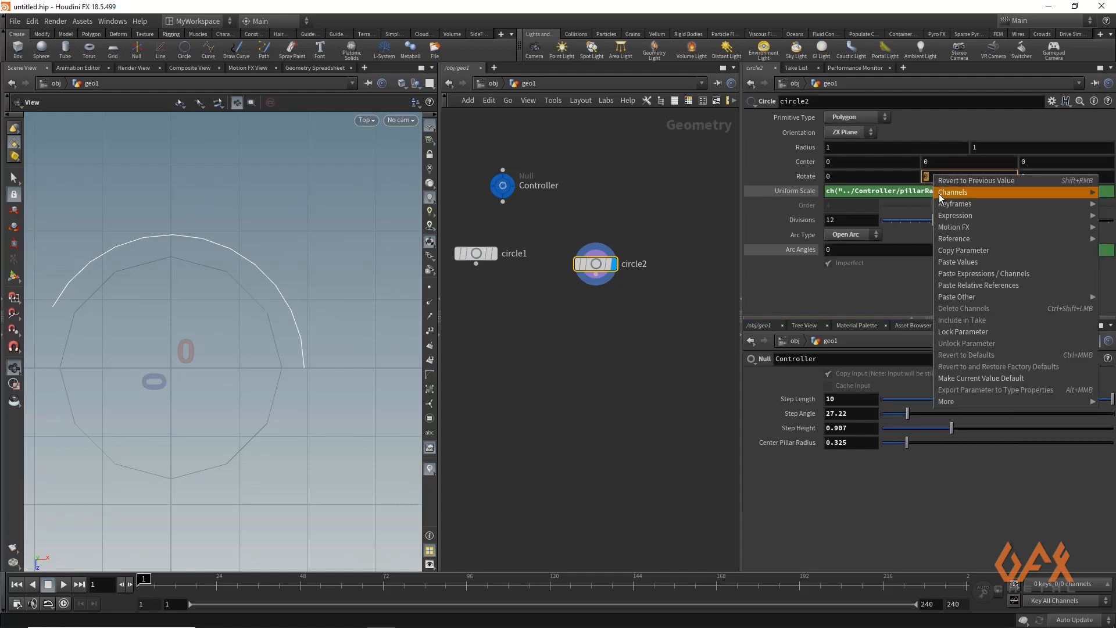
click(964, 285)
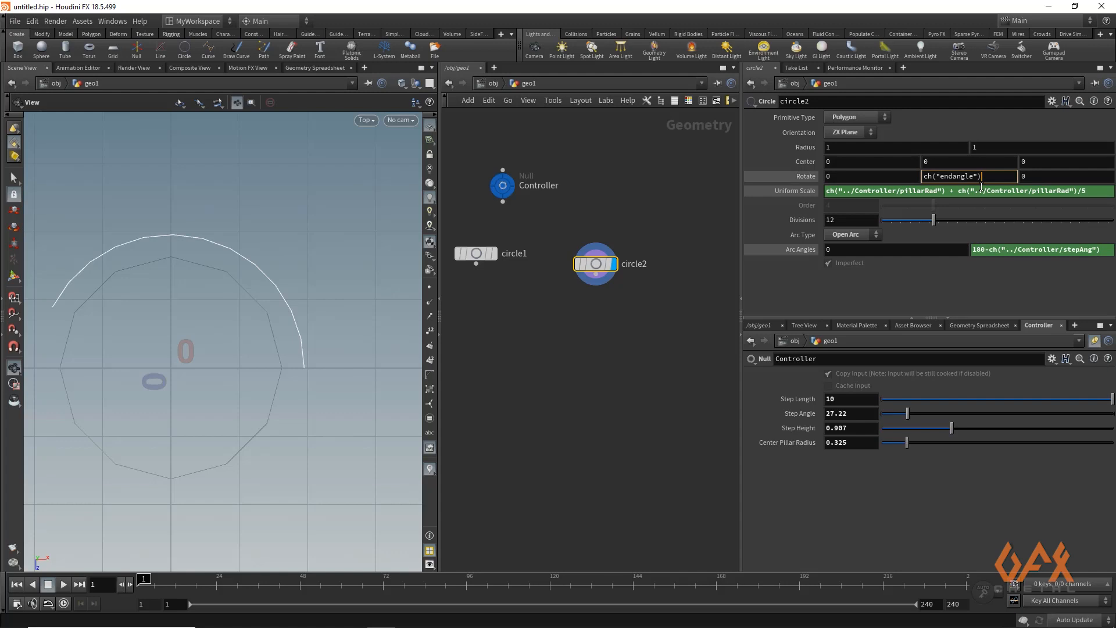
click(924, 177)
text(-)
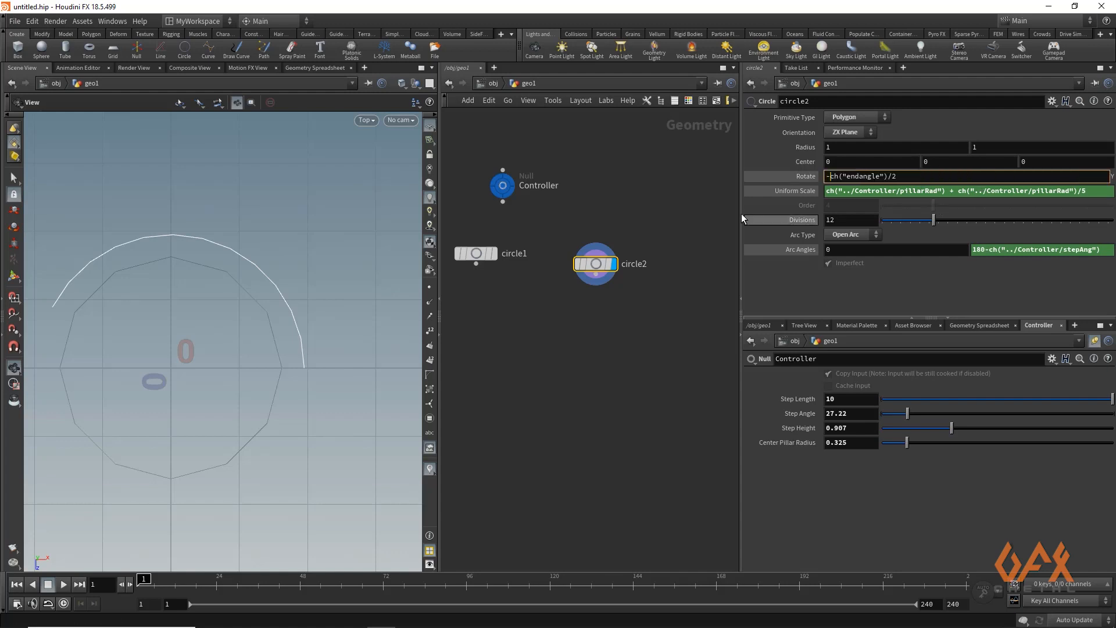
click(685, 176)
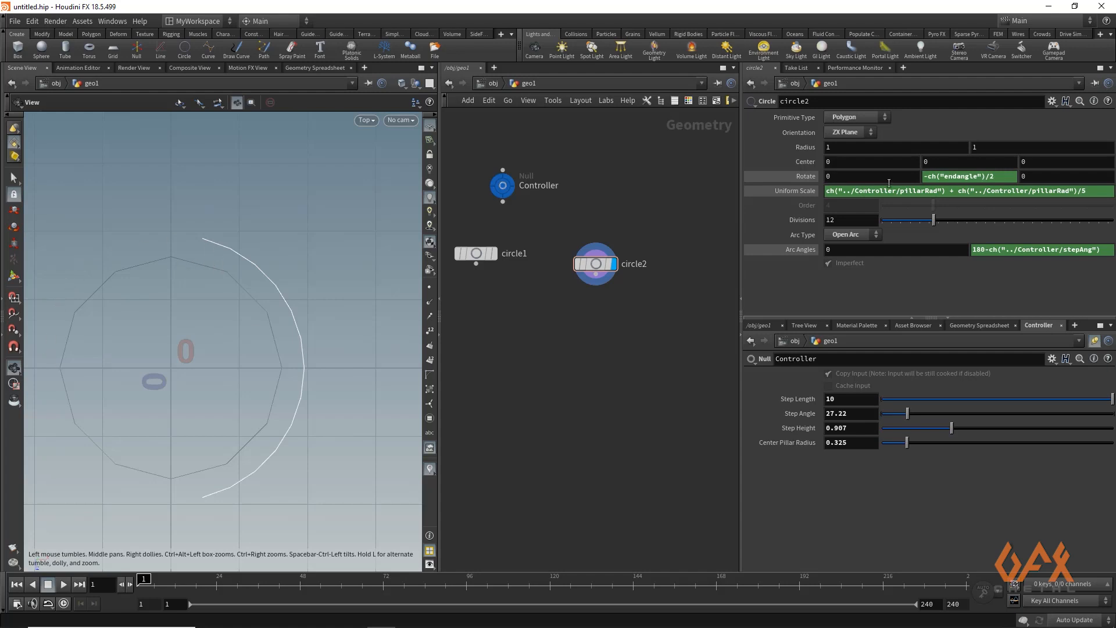
Change circle2's Y rotation expression to 180-ch("endangle")/2 so the arc faces the opposite side of the pillar.
click(923, 176)
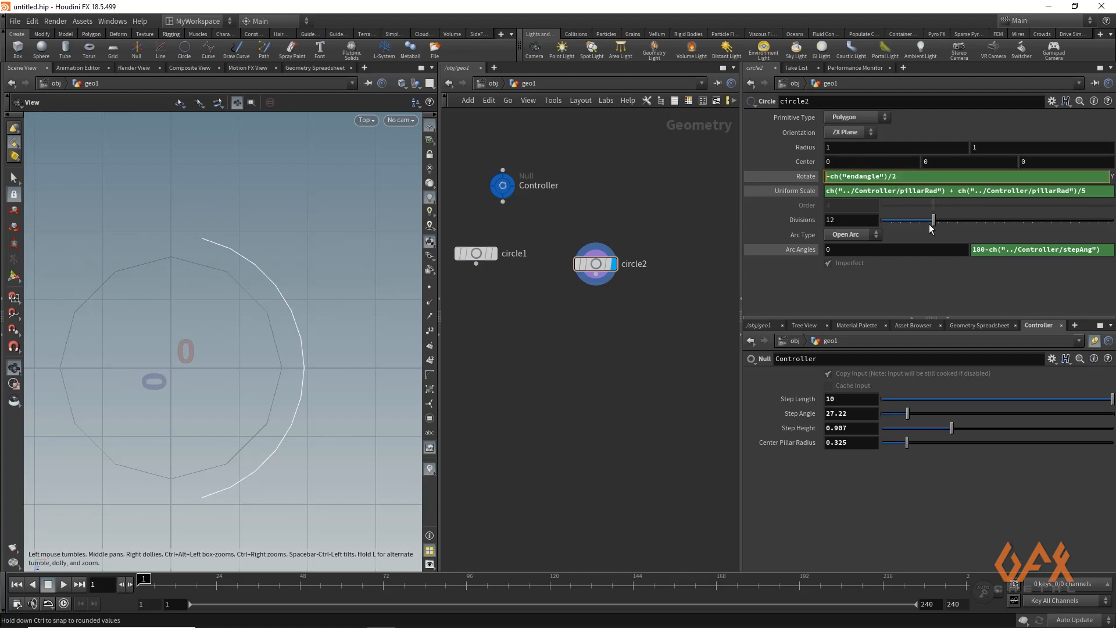
text(180)
key(Return)
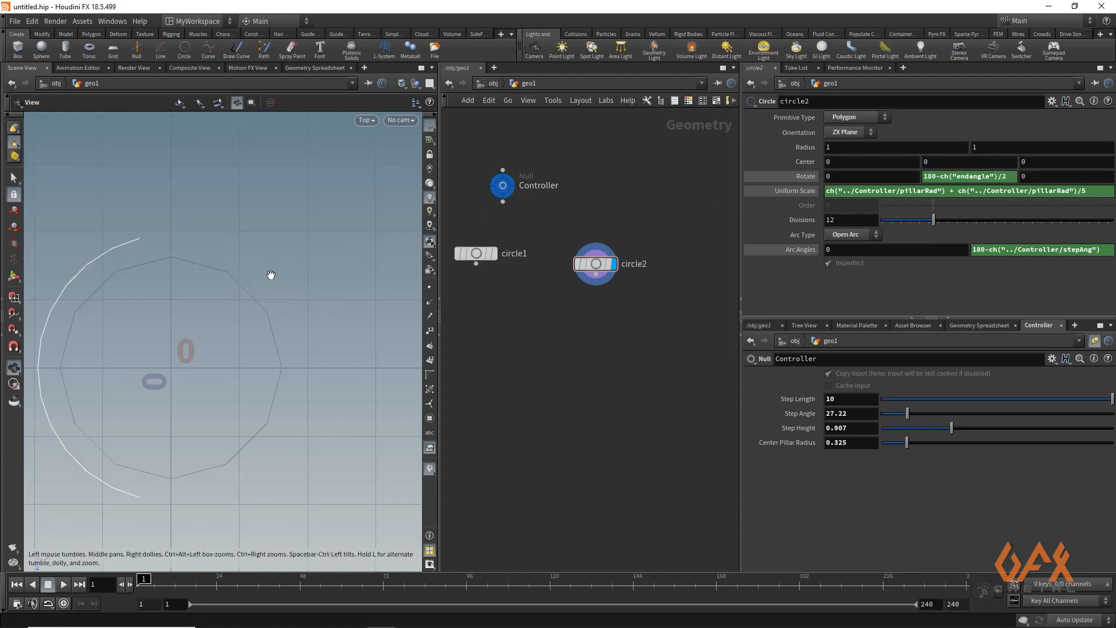
scroll(269, 274, down, 6)
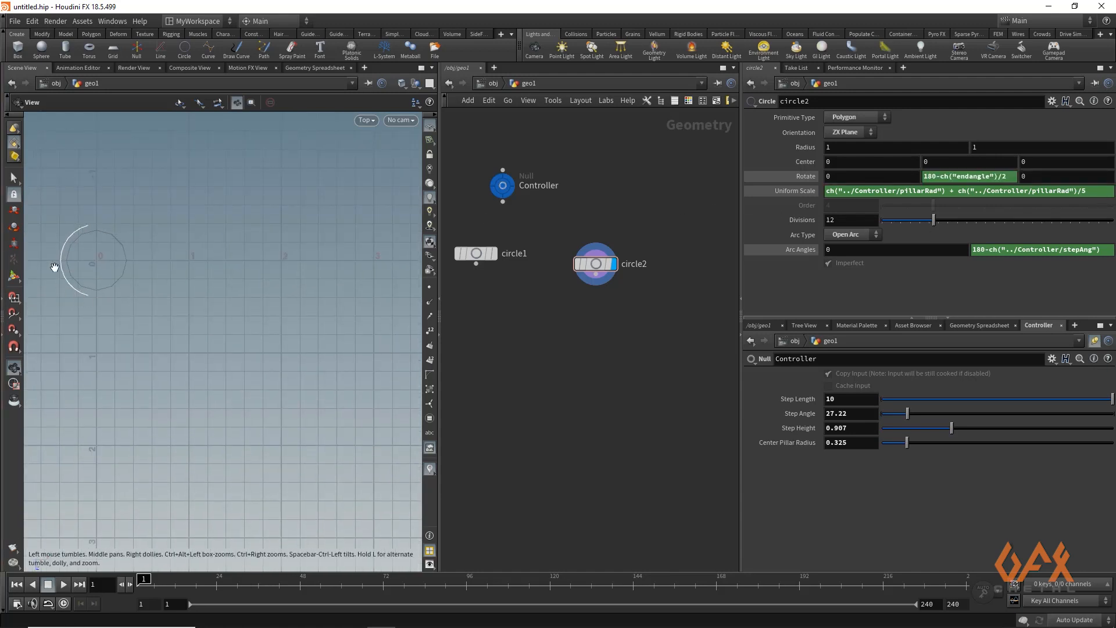
Add a Merge node, connect circle1 and circle2 to it, and display the merged arcs.
middle_drag(555, 341, 597, 333)
key(Tab)
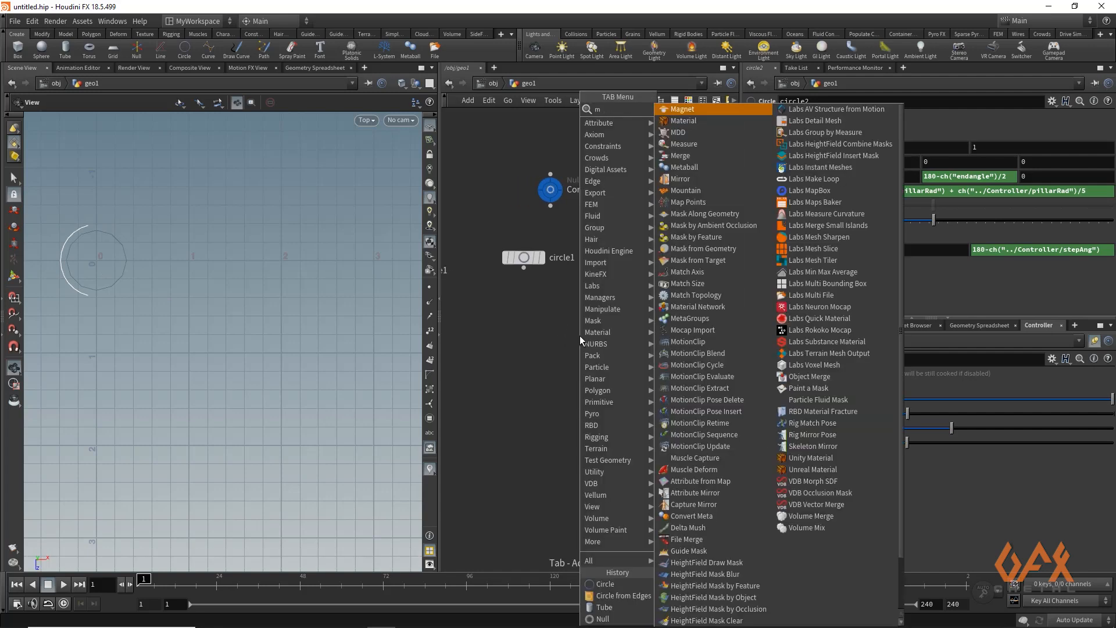
text(merge)
key(Return)
click(580, 336)
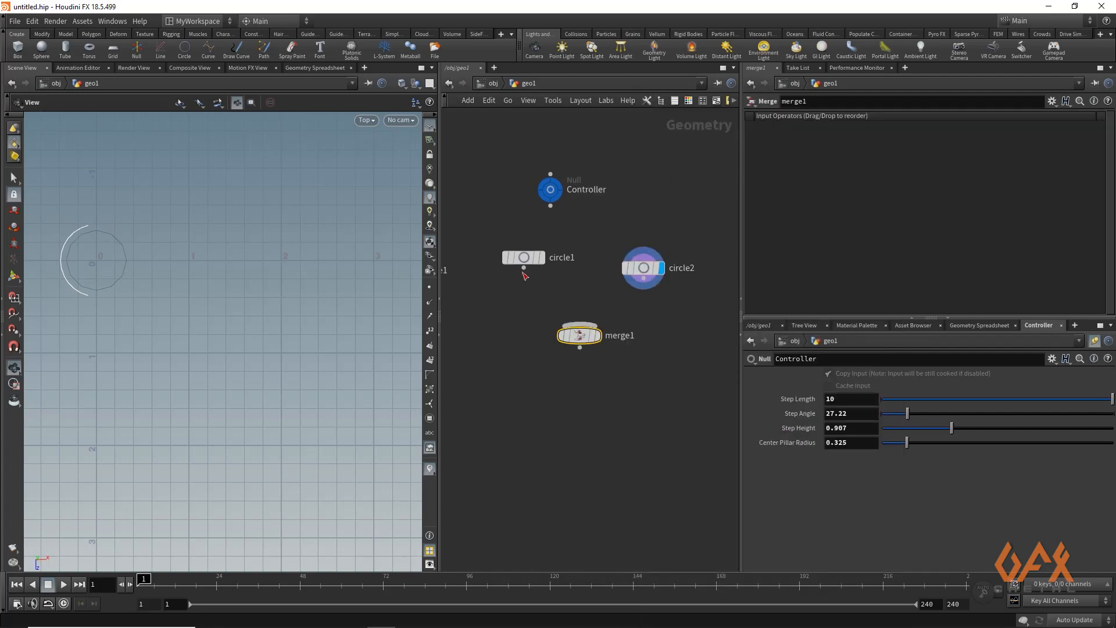
drag(524, 268, 576, 323)
drag(644, 279, 587, 323)
click(597, 336)
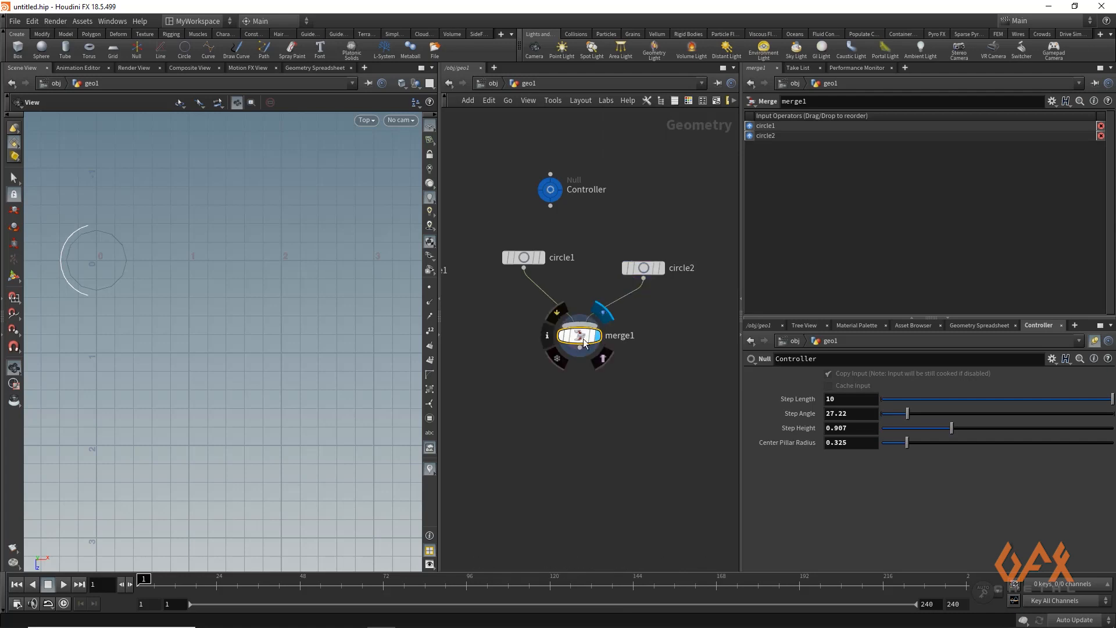
scroll(144, 300, down, 5)
scroll(175, 301, down, 2)
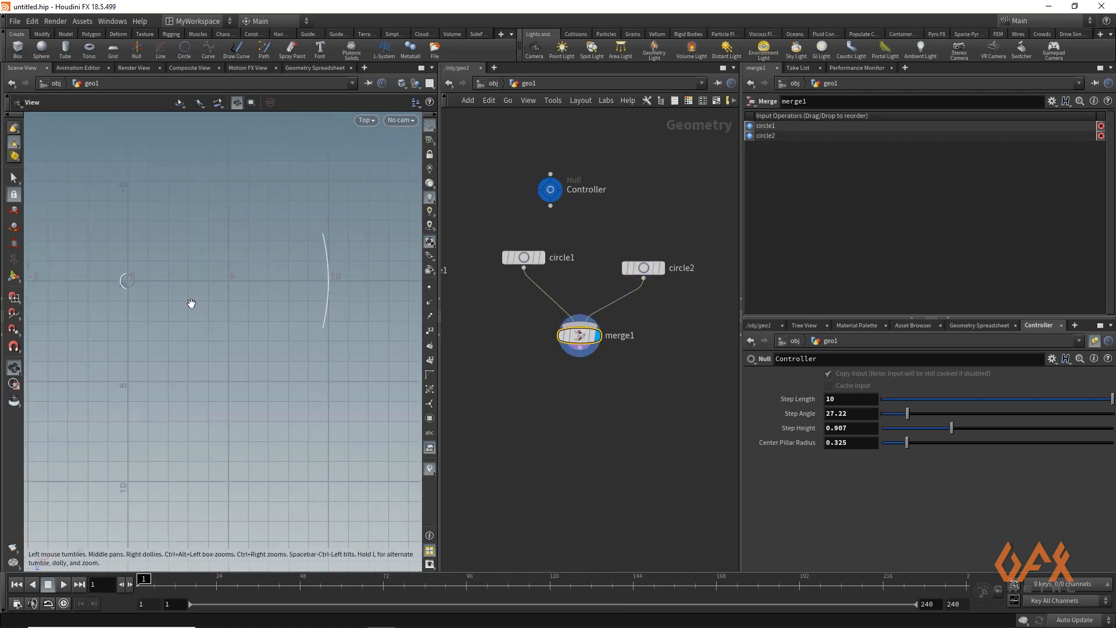
scroll(144, 272, up, 2)
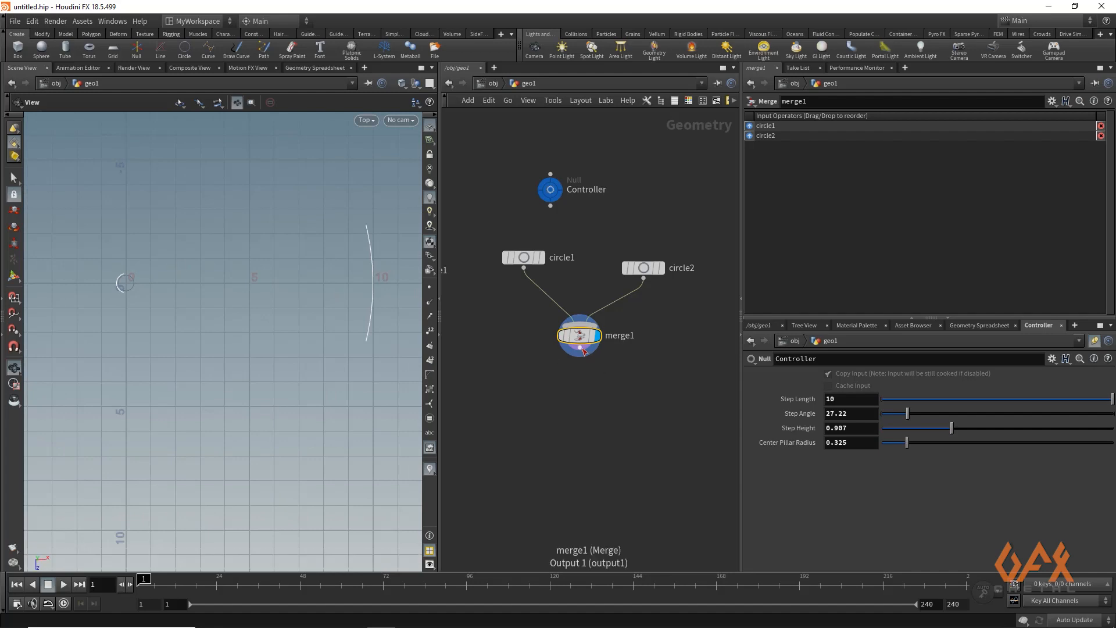
Append an Add node after merge1 and make it the displayed geometry.
key(Tab)
text(ad)
key(Return)
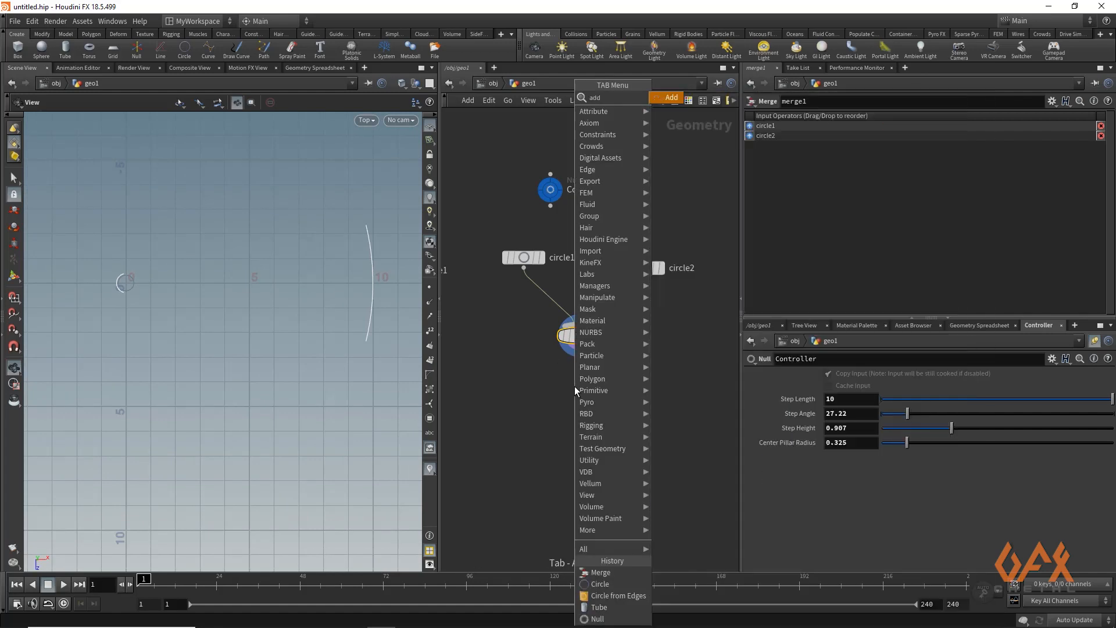
click(575, 386)
click(593, 387)
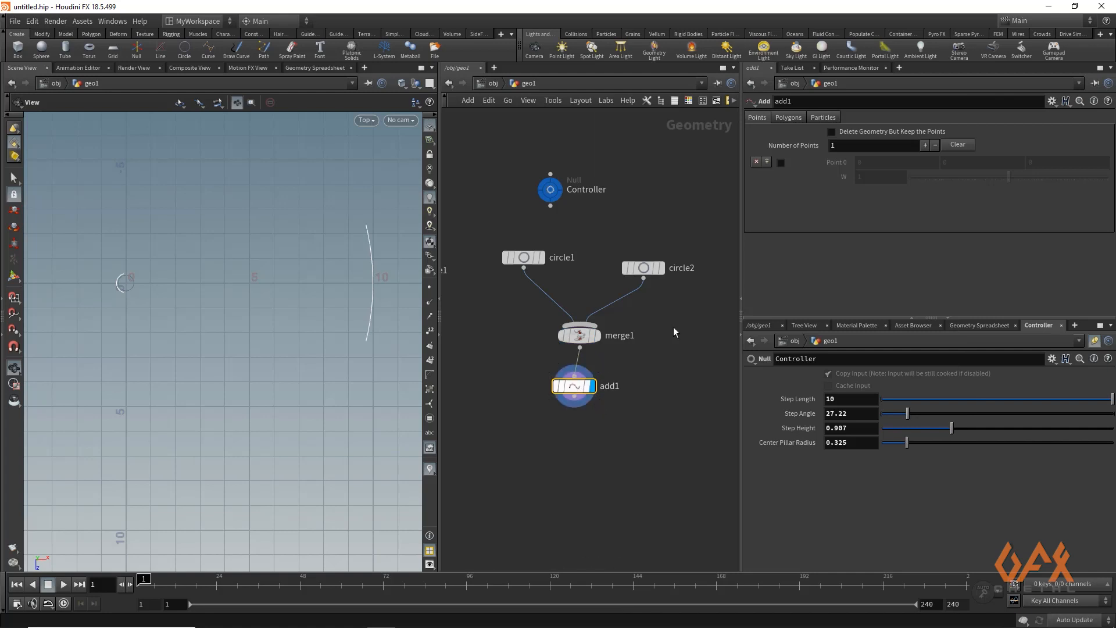
In add1, delete the geometry but keep the points, and build one closed polygon by group from all points.
click(833, 133)
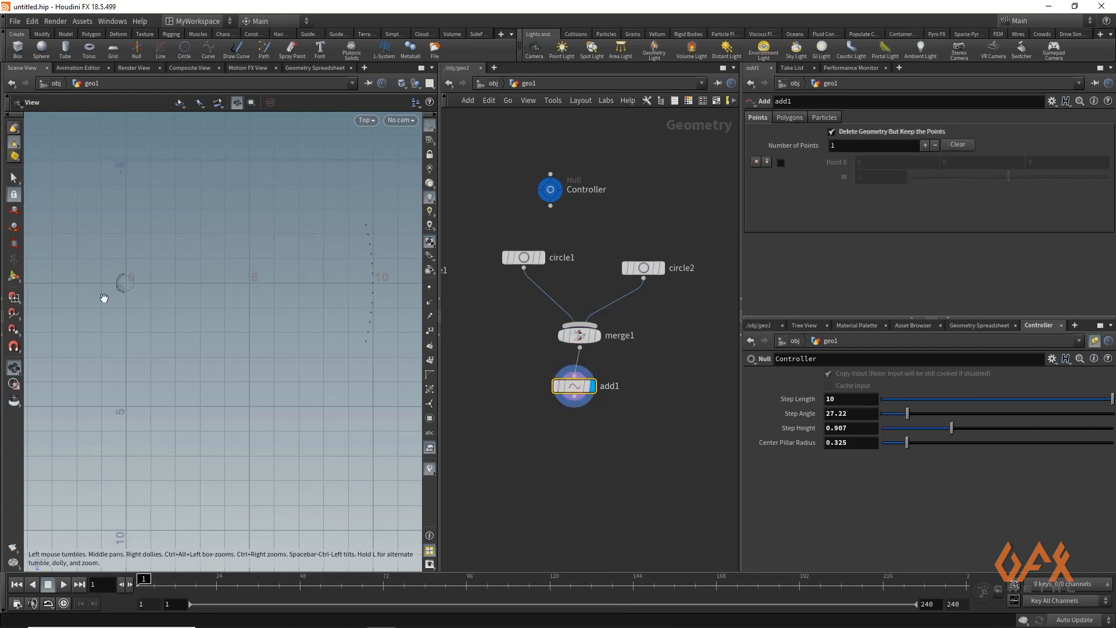
click(790, 117)
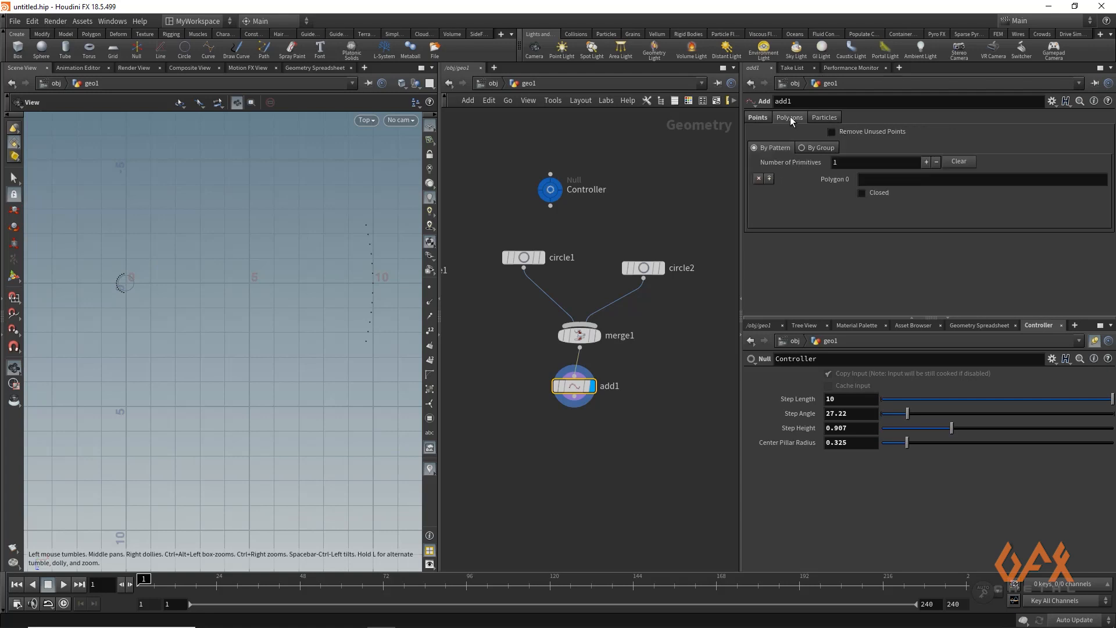
click(825, 147)
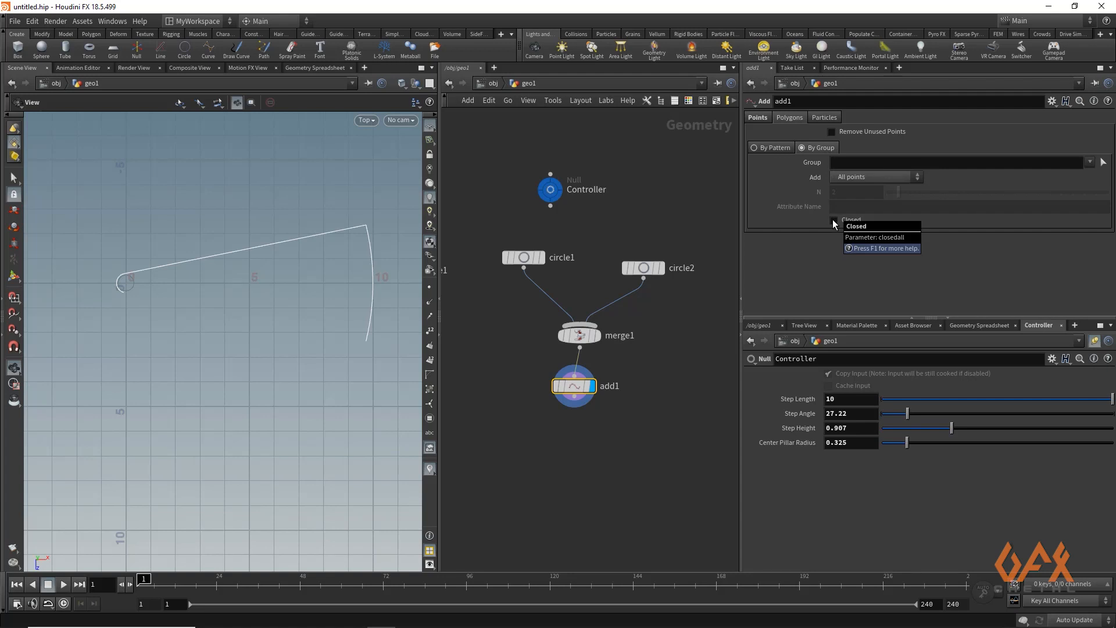
click(834, 220)
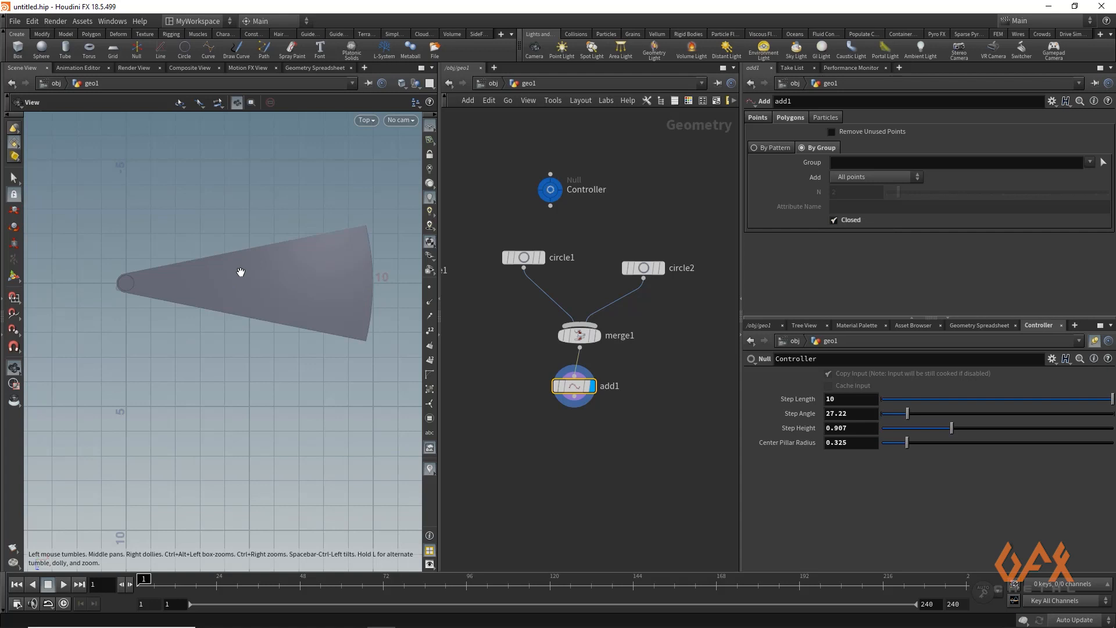
drag(241, 272, 189, 346)
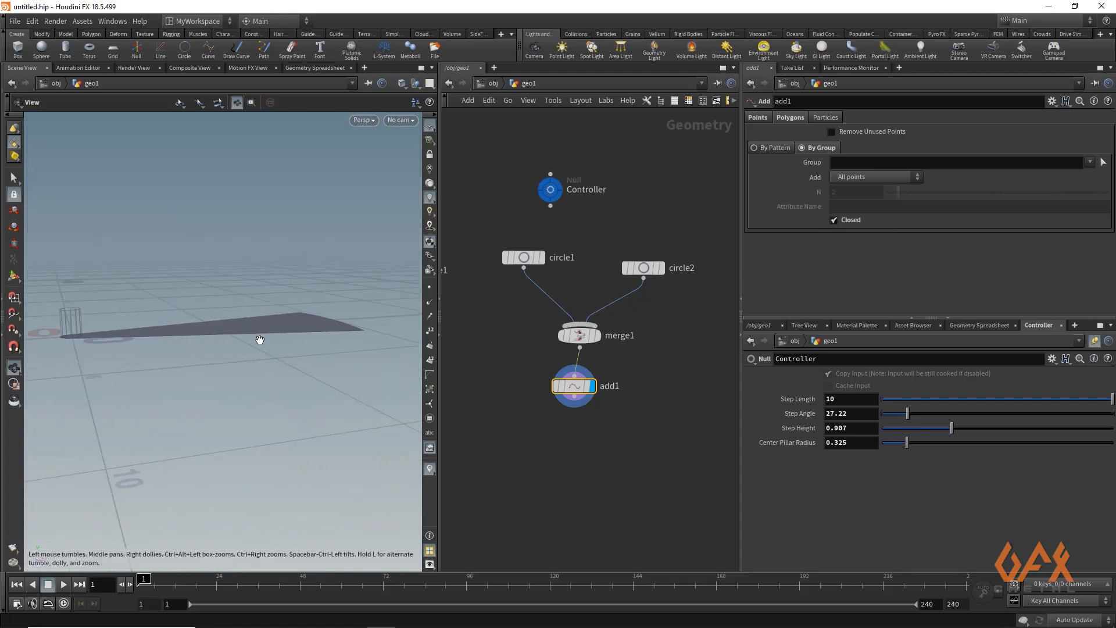
middle_drag(259, 341, 239, 343)
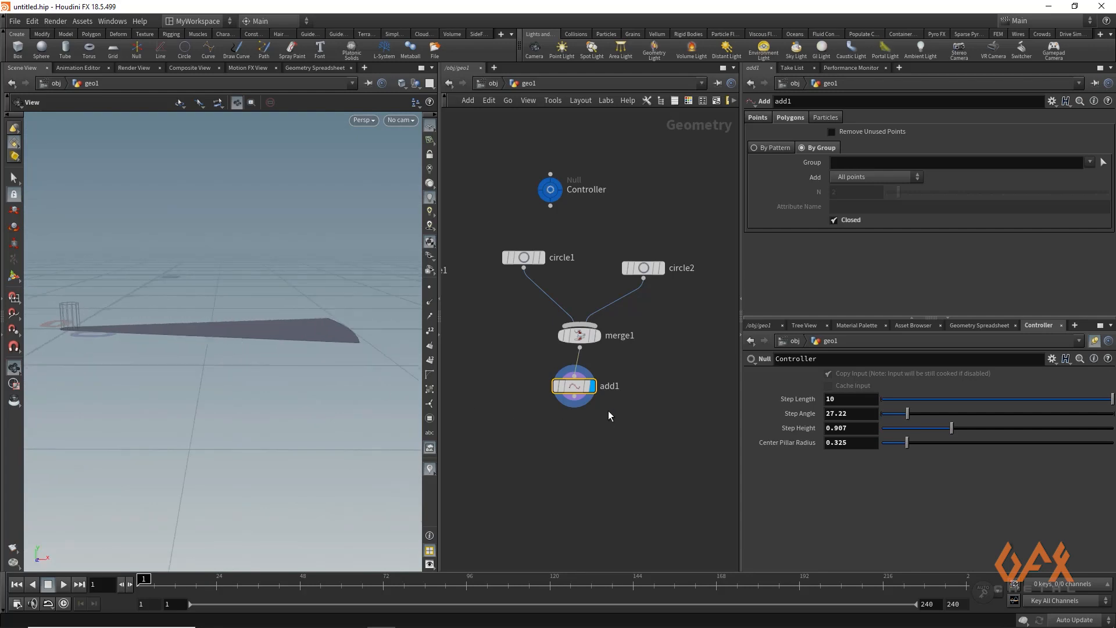
Append a Reverse node after add1 and display it so the polygon's normals are flipped.
drag(574, 398, 565, 445)
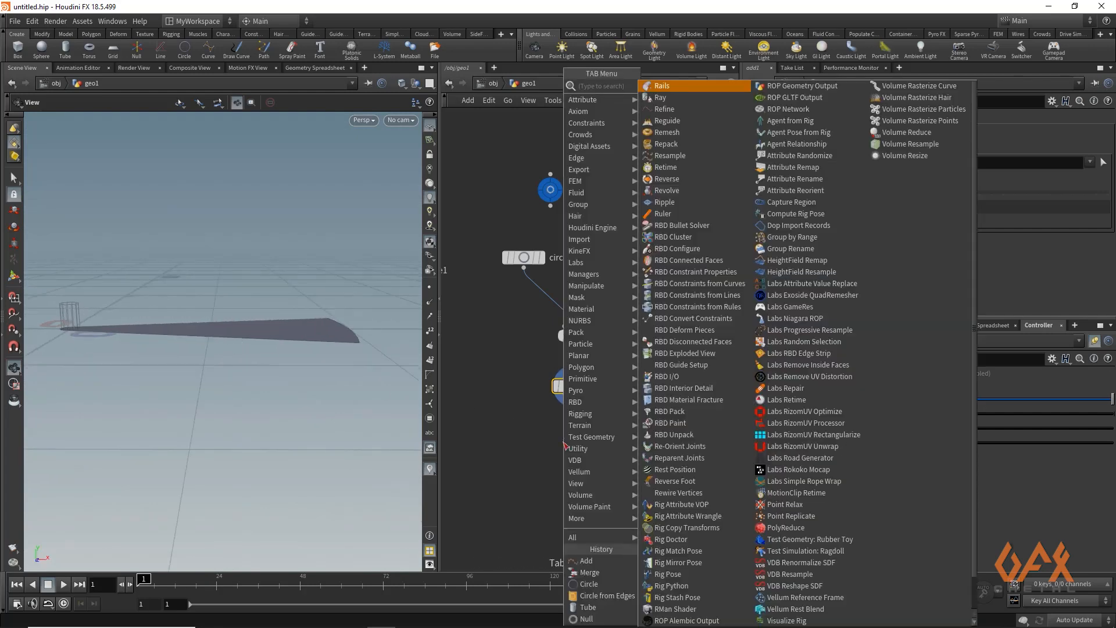
text(reve)
key(Return)
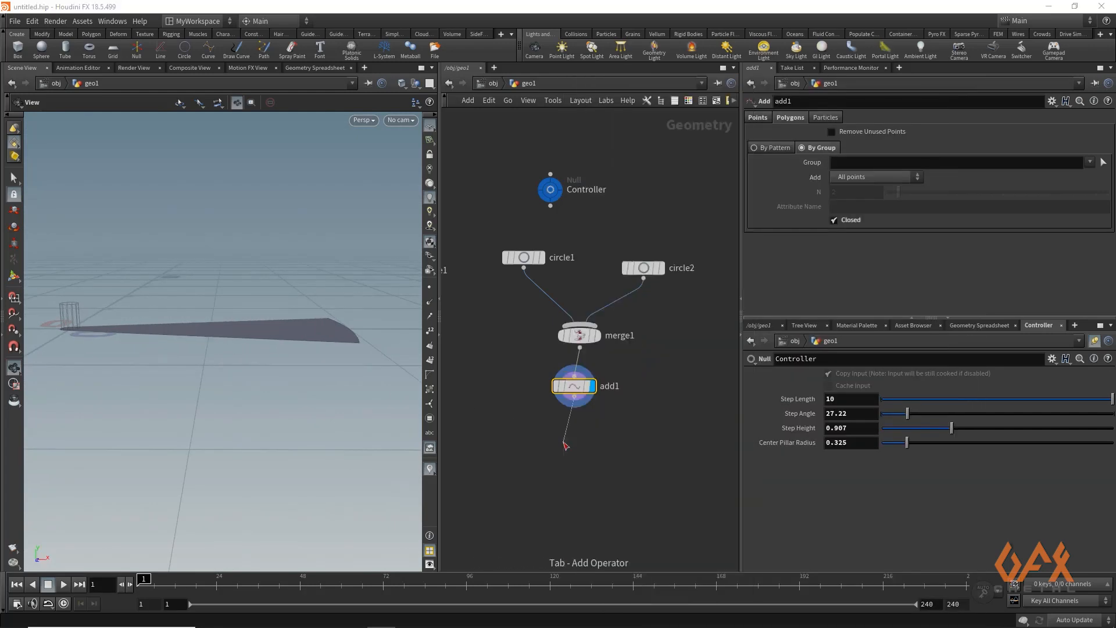
click(564, 443)
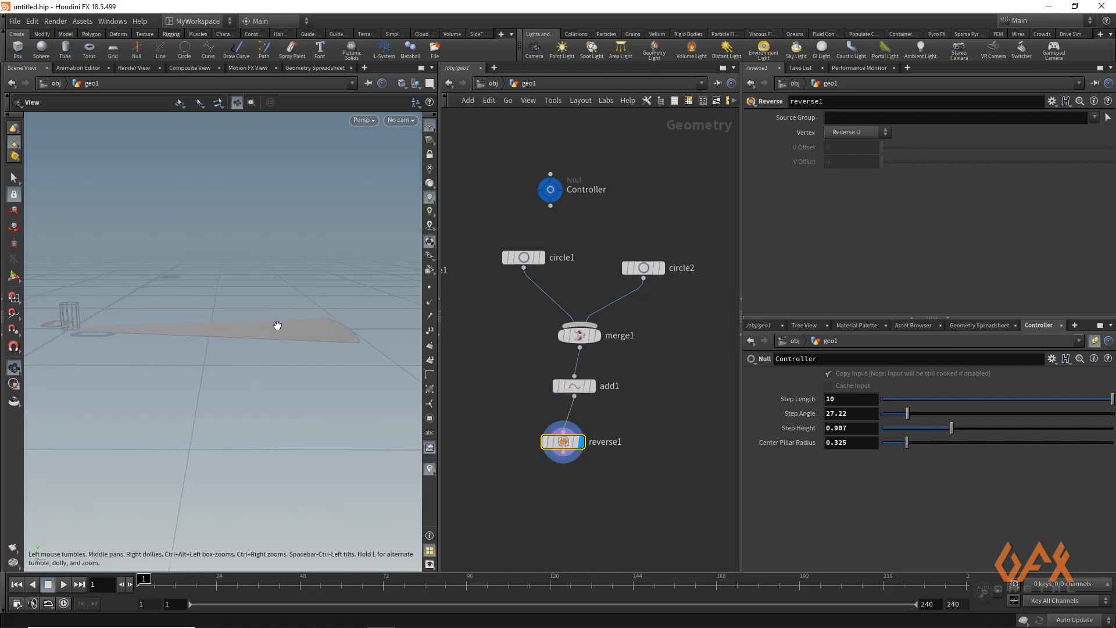
drag(279, 322, 271, 337)
Append a displayed PolyExtrude node after reverse1 and extrude the step polygon by about 0.109.
middle_drag(566, 477, 564, 375)
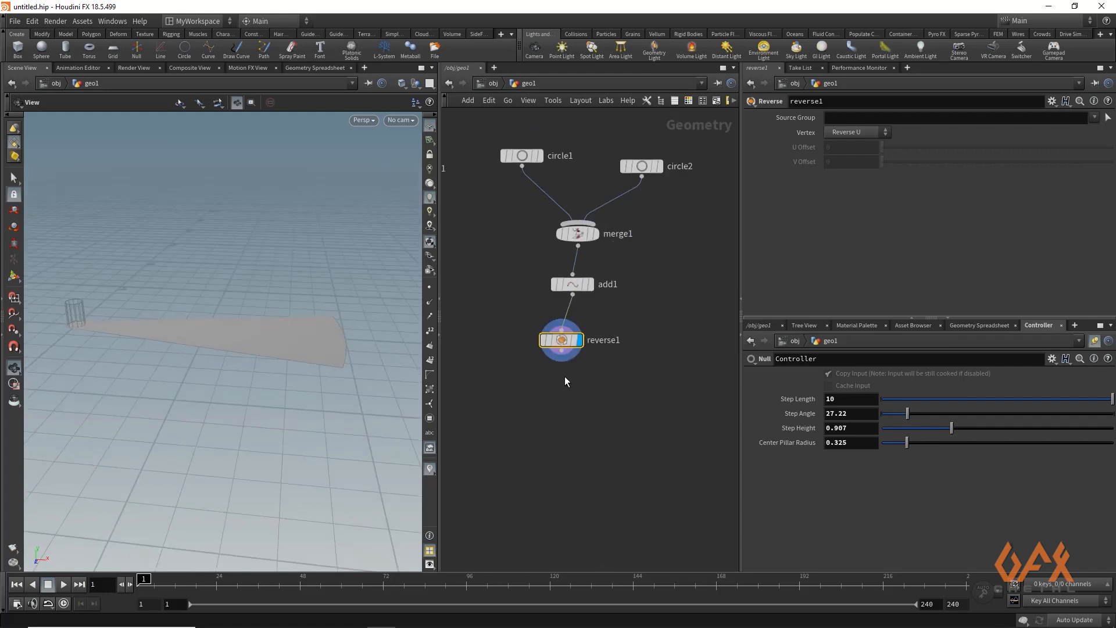
click(561, 350)
click(553, 389)
text(polyex)
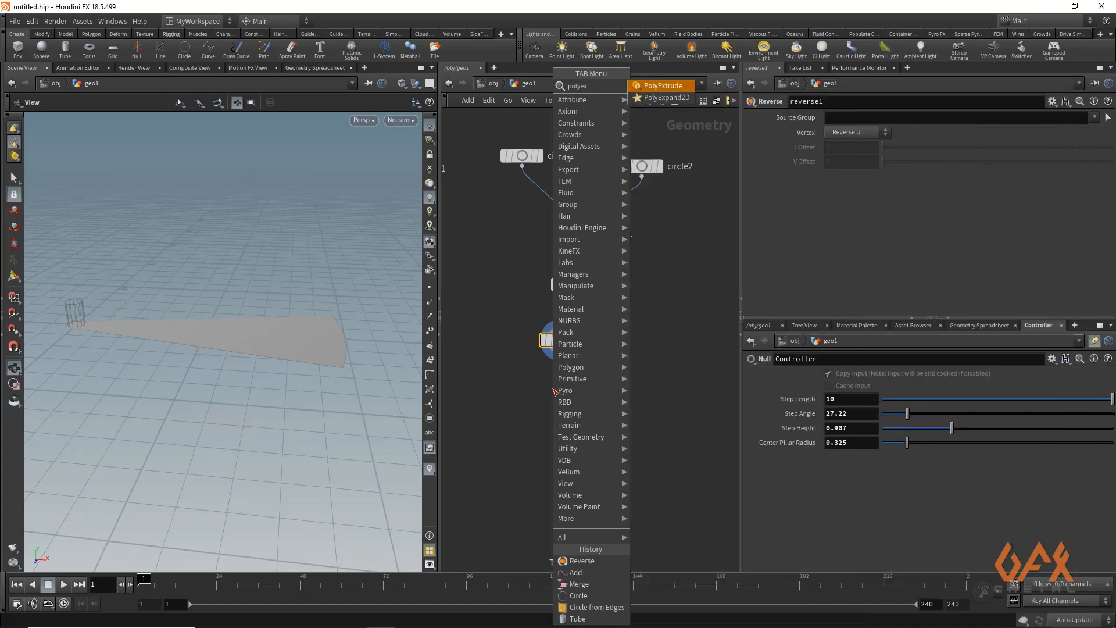
key(Return)
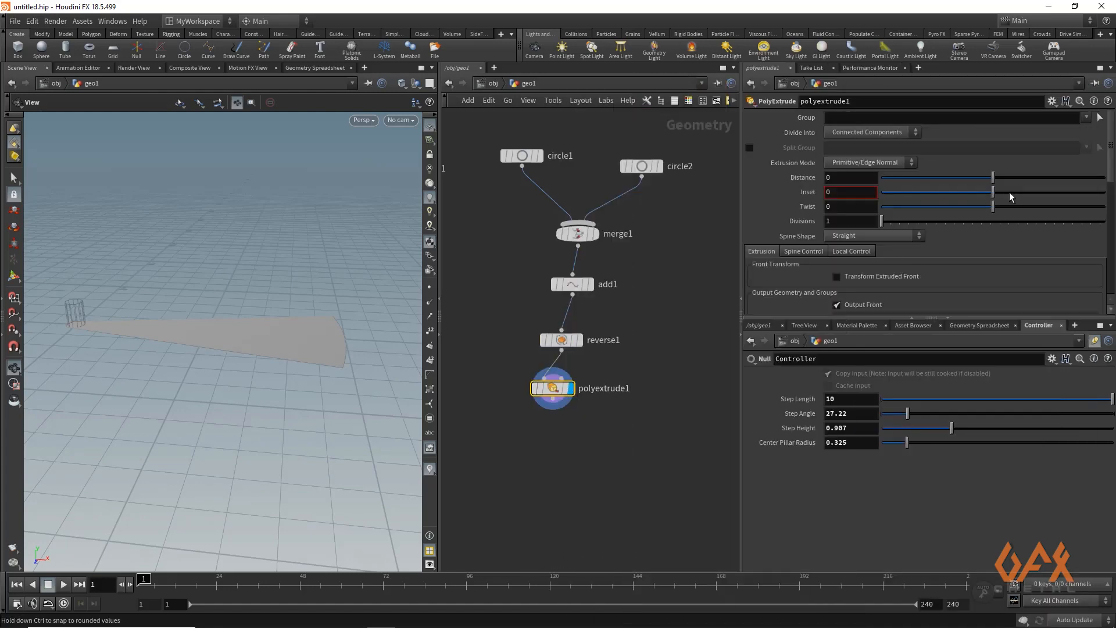
drag(994, 179, 1007, 179)
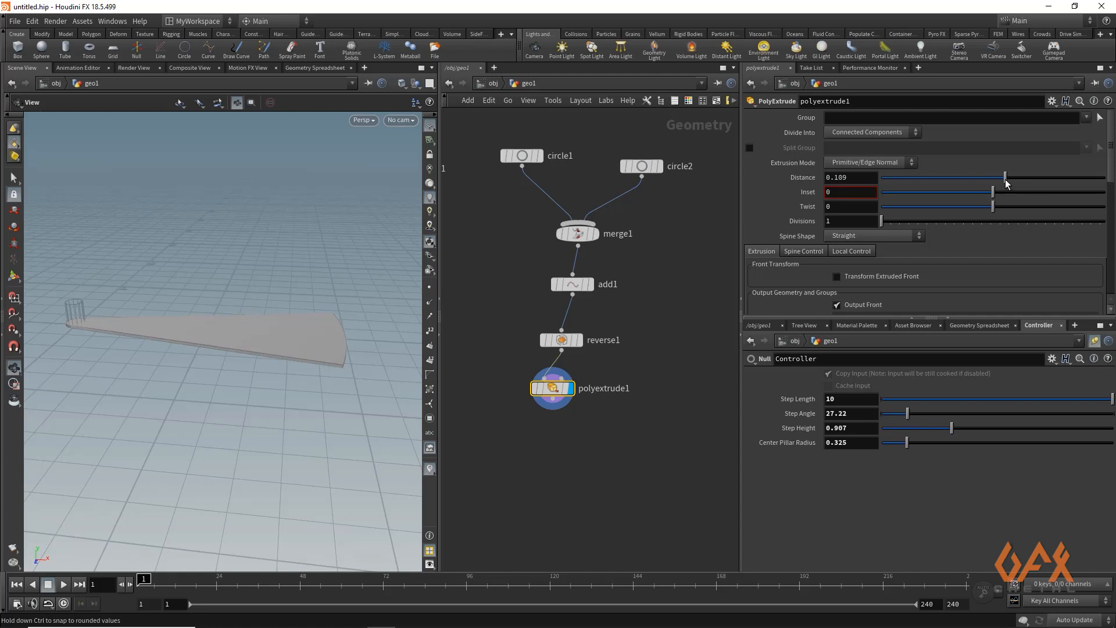
drag(232, 344, 283, 373)
drag(236, 322, 255, 336)
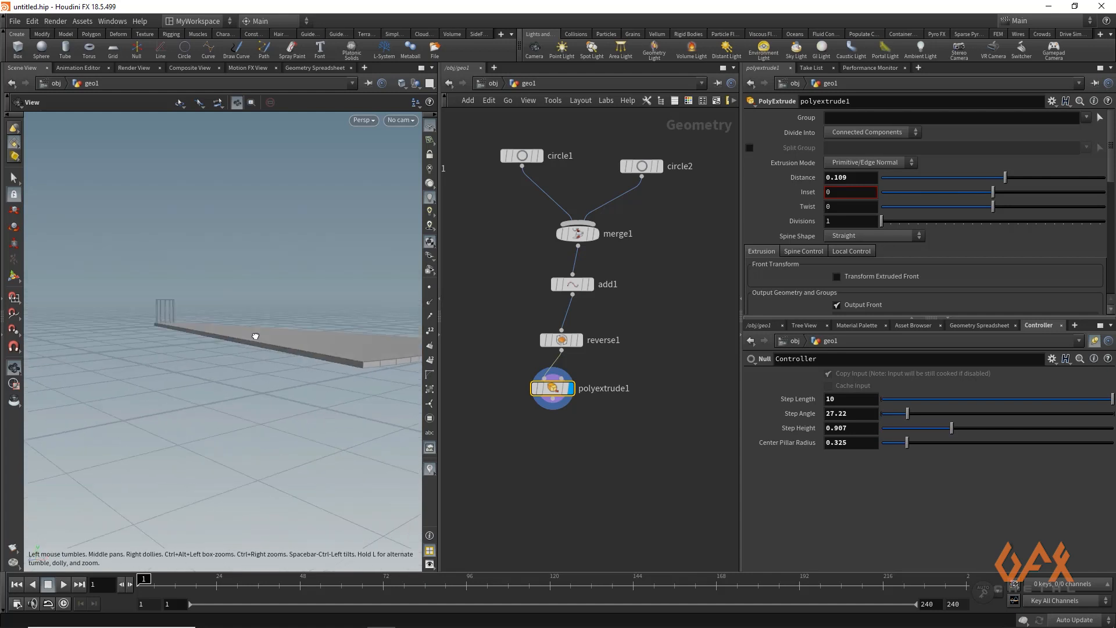
Drive polyextrude1's Distance from the Controller's Step Height with the expression ch("../Controller/stepHeight")/5.
right_click(791, 428)
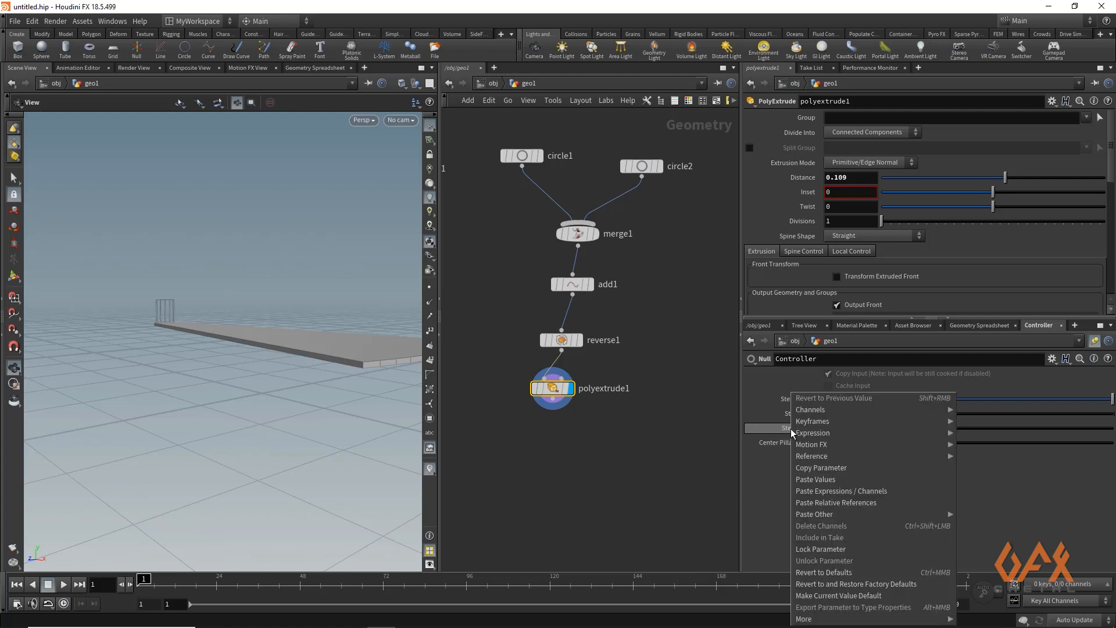
click(807, 469)
right_click(844, 178)
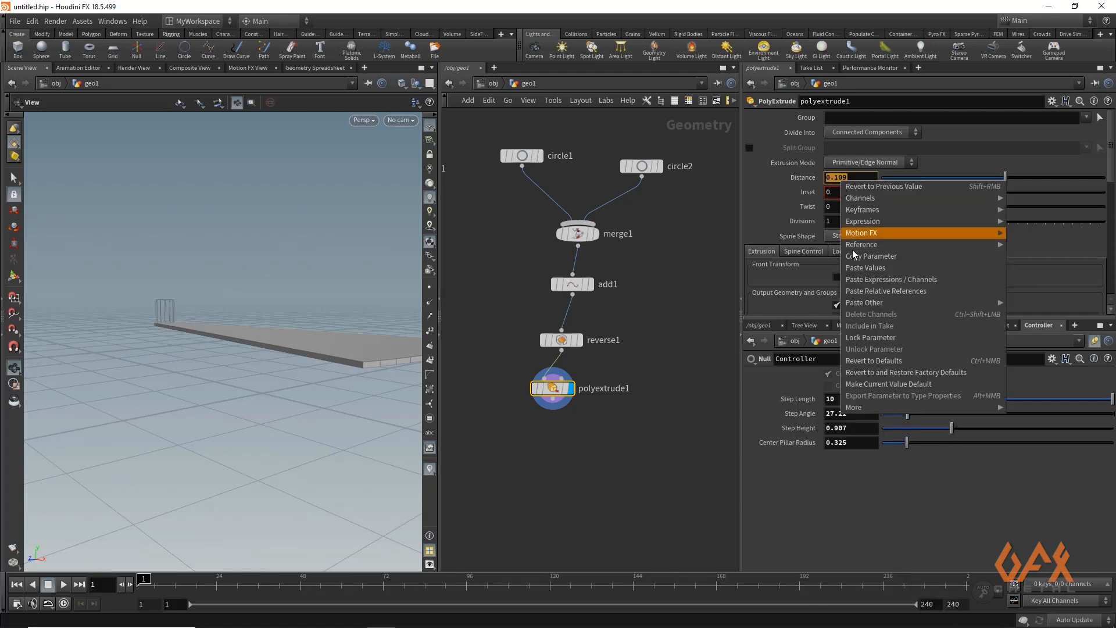
click(863, 293)
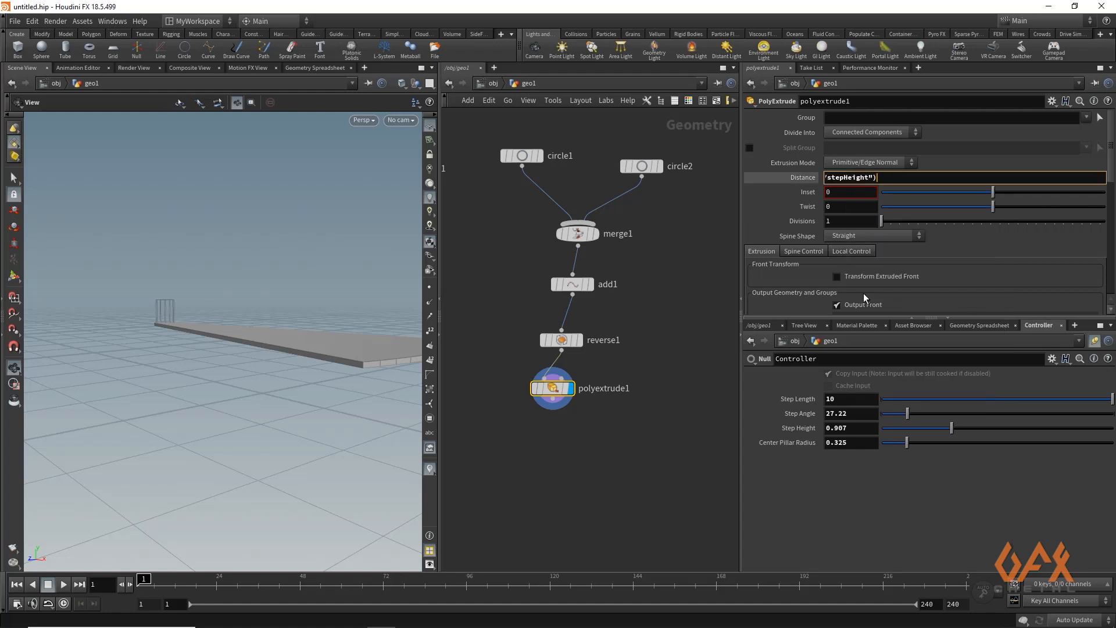
text(/5)
key(Return)
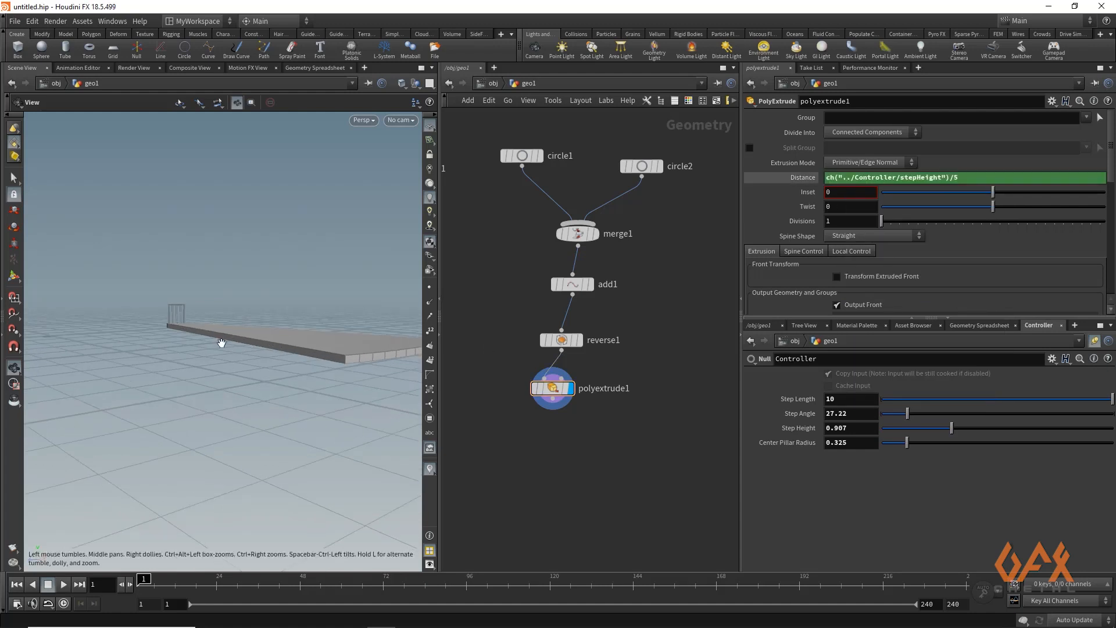
Enable Output Back on polyextrude1 to close the underside of the step.
drag(273, 349, 319, 364)
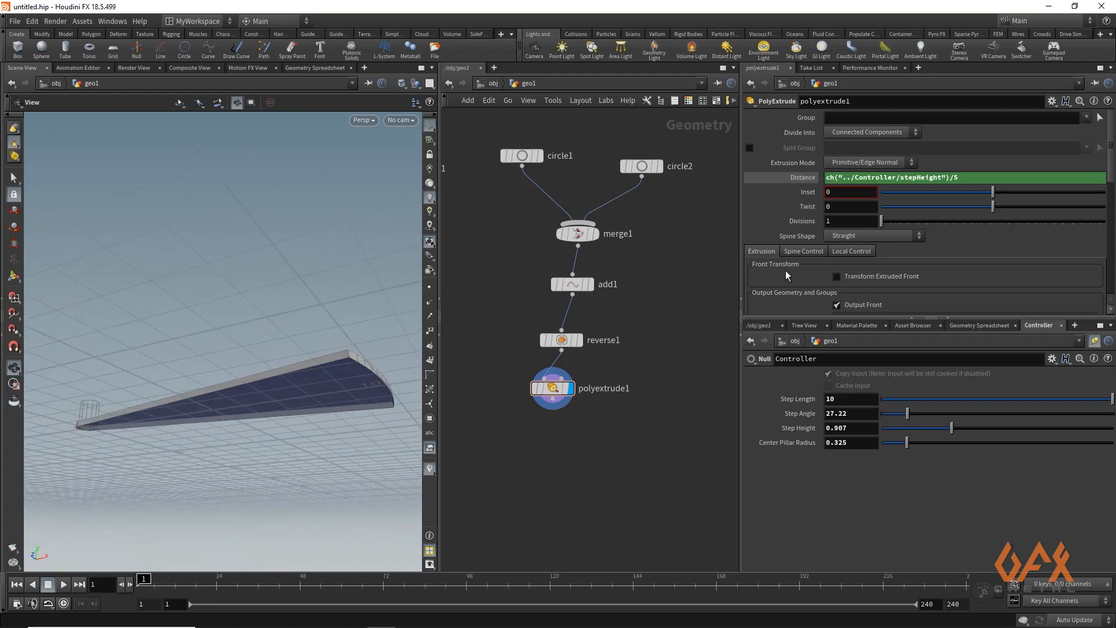
scroll(794, 256, down, 4)
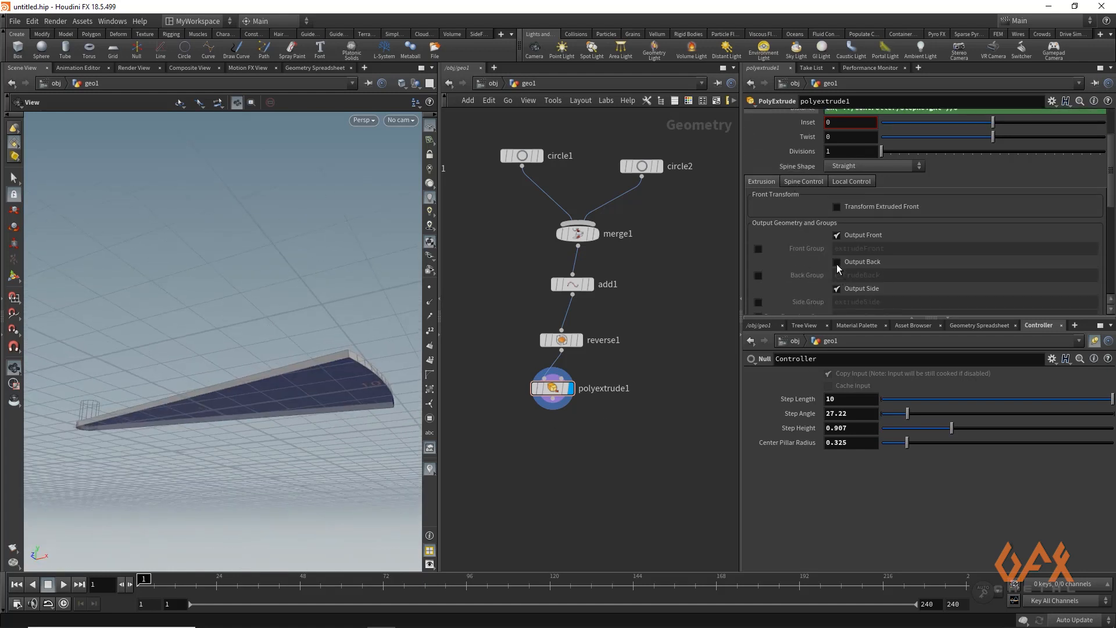
click(837, 262)
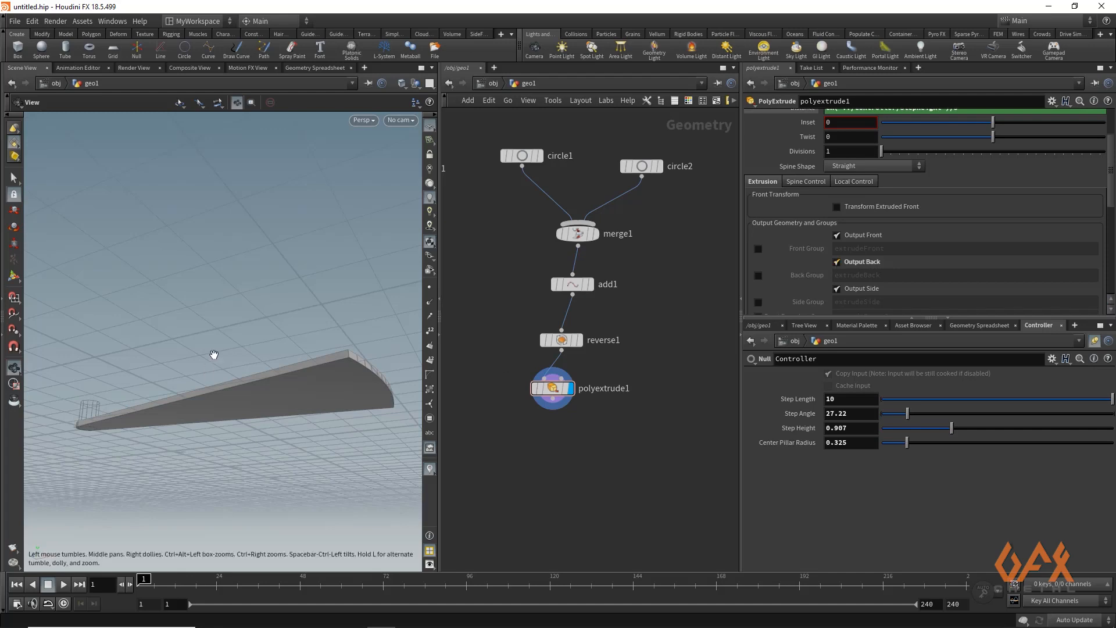
drag(211, 354, 209, 384)
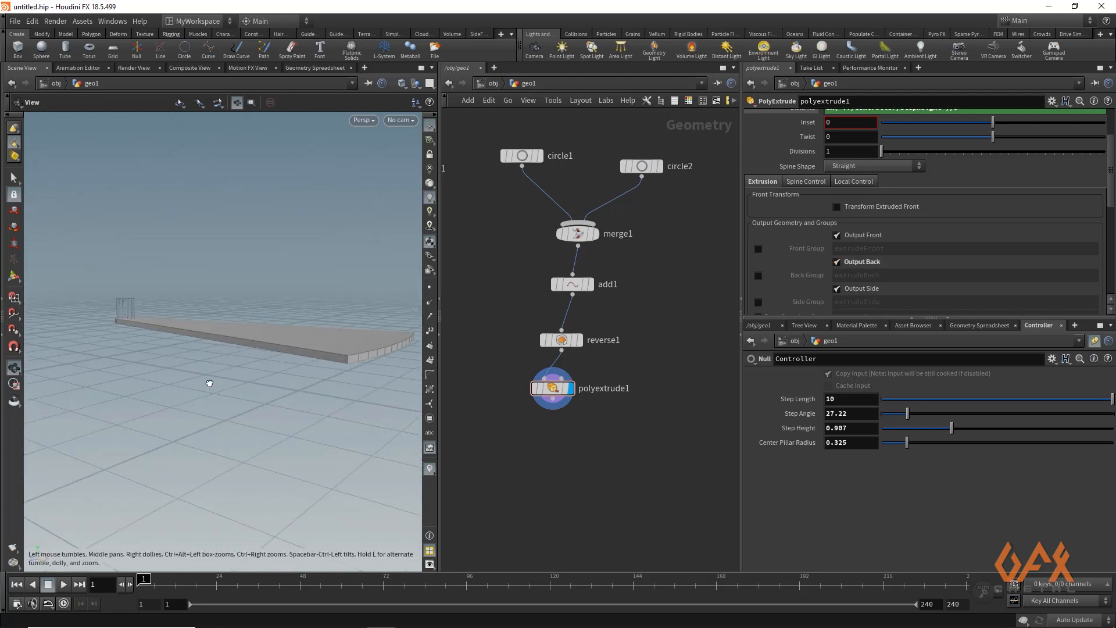
Append a Transform node after polyextrude1.
click(553, 408)
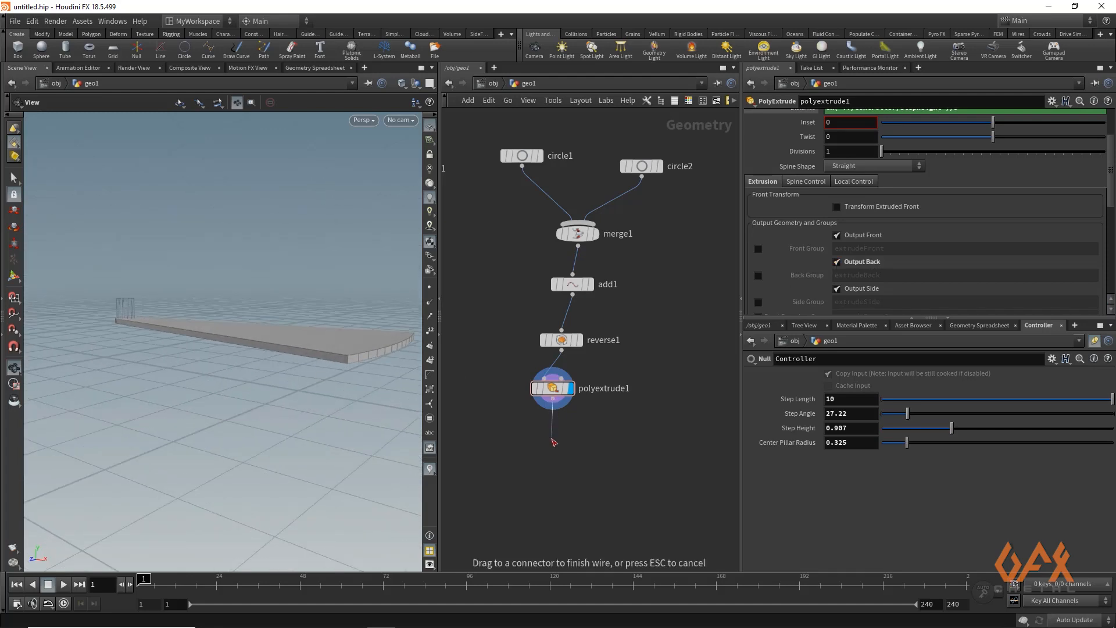
click(550, 465)
text(tran)
key(Return)
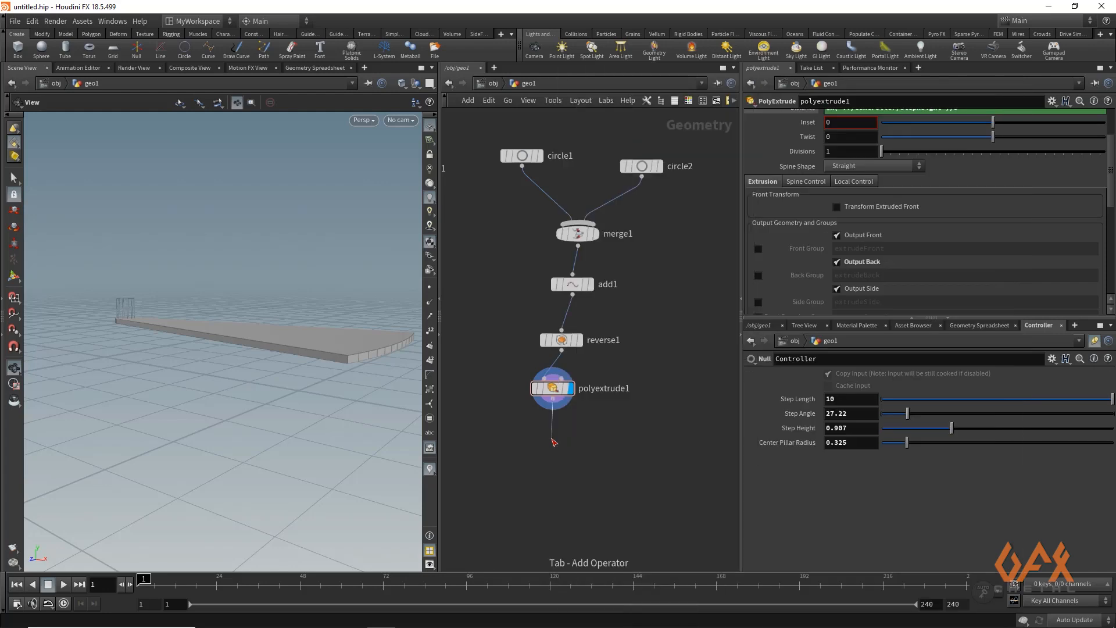
click(553, 440)
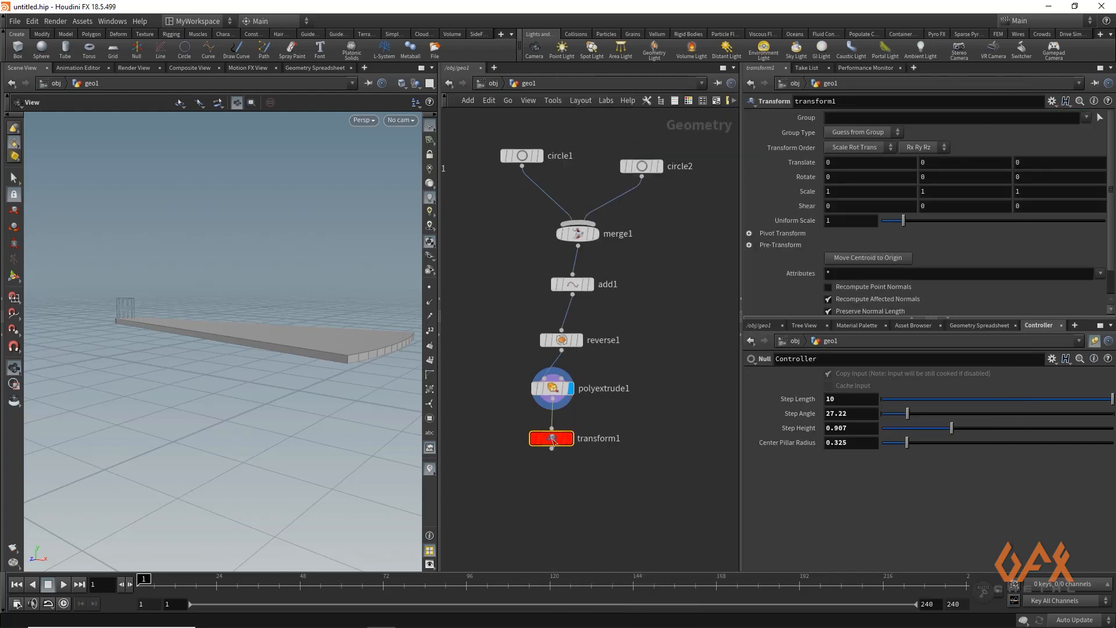
Link transform1's Y translation to the Controller's Step Height by relative reference and display transform1.
right_click(797, 428)
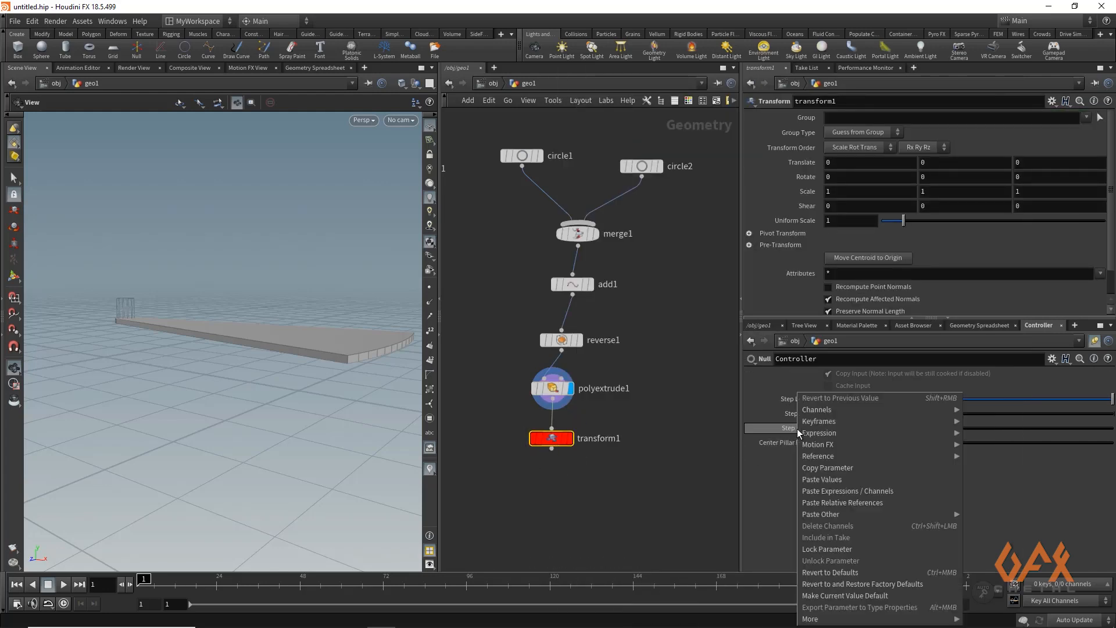
click(810, 469)
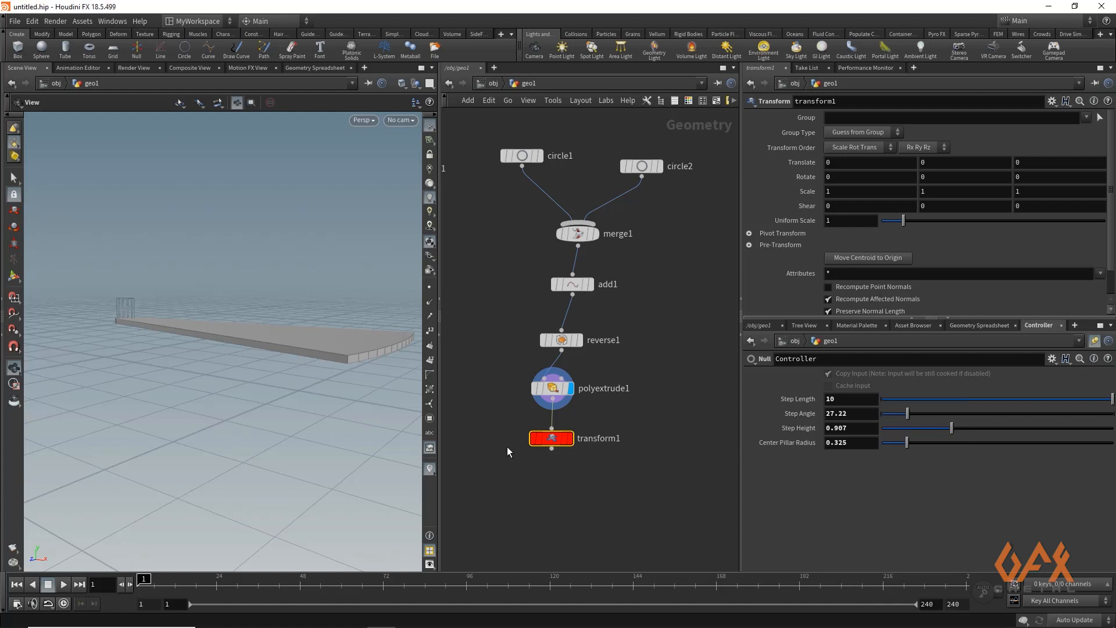
right_click(939, 163)
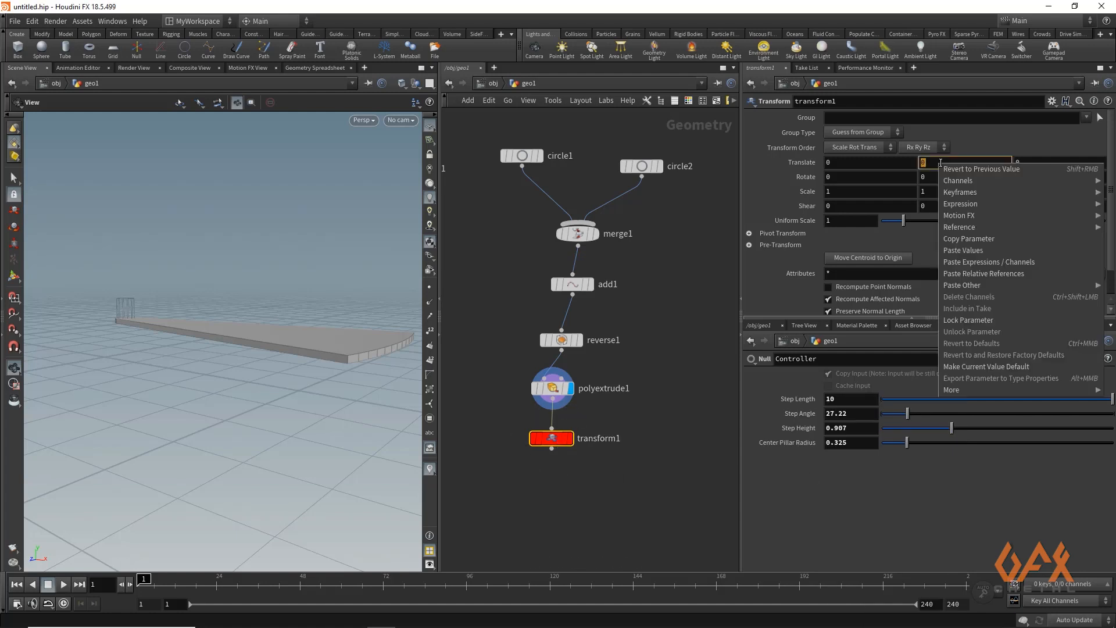
click(967, 274)
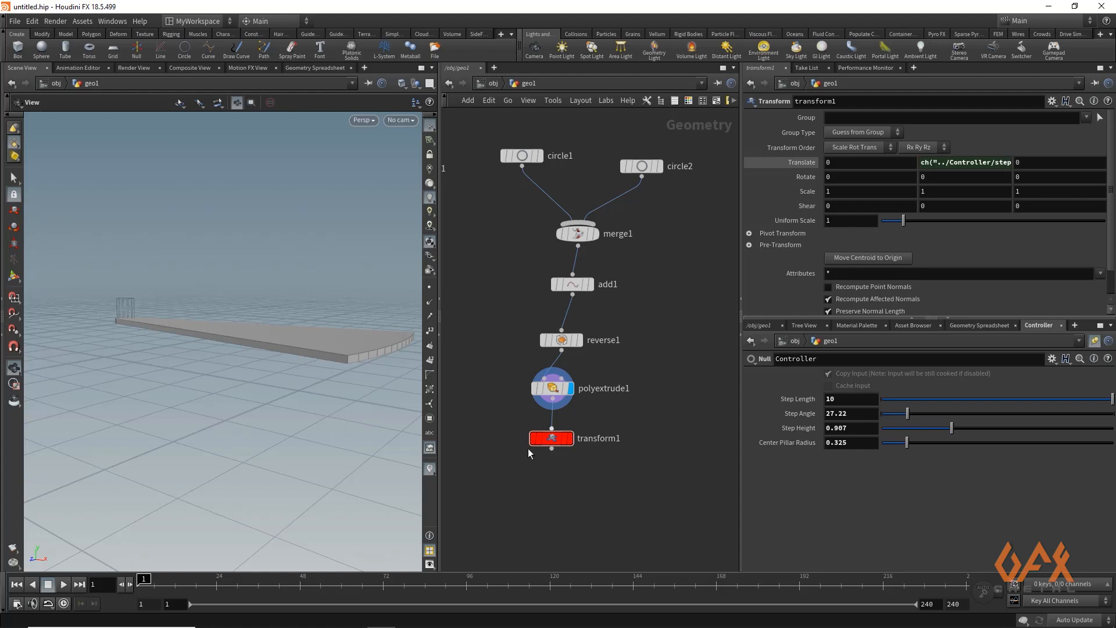
click(568, 438)
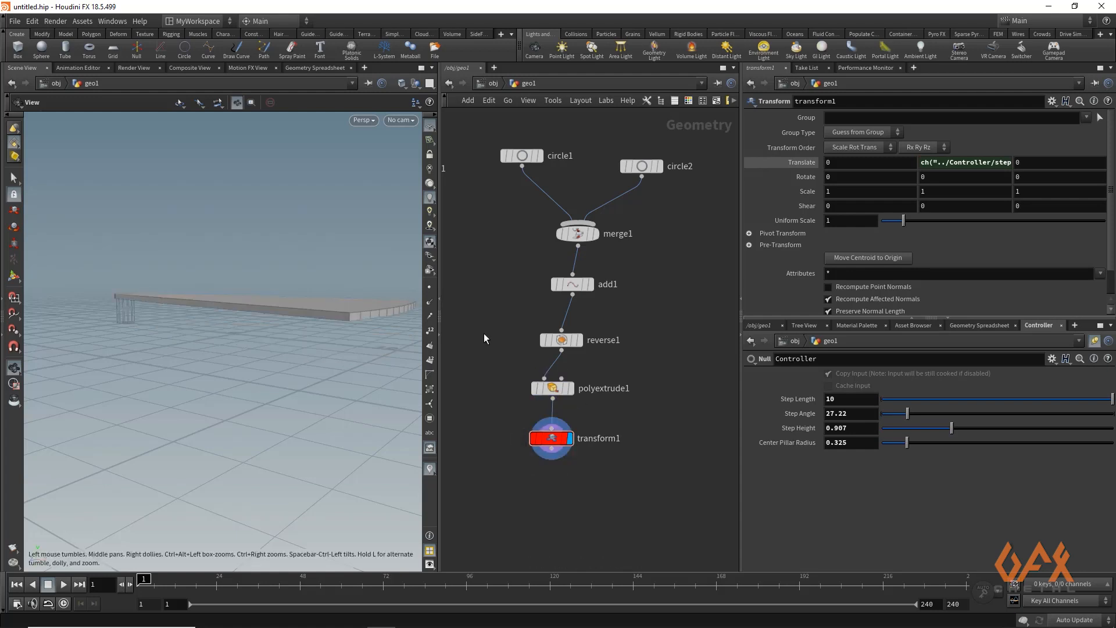
Move tube1 down beside the step branch and combine tube1 and transform1 in a new, displayed Merge node.
key(shift+c)
key(h)
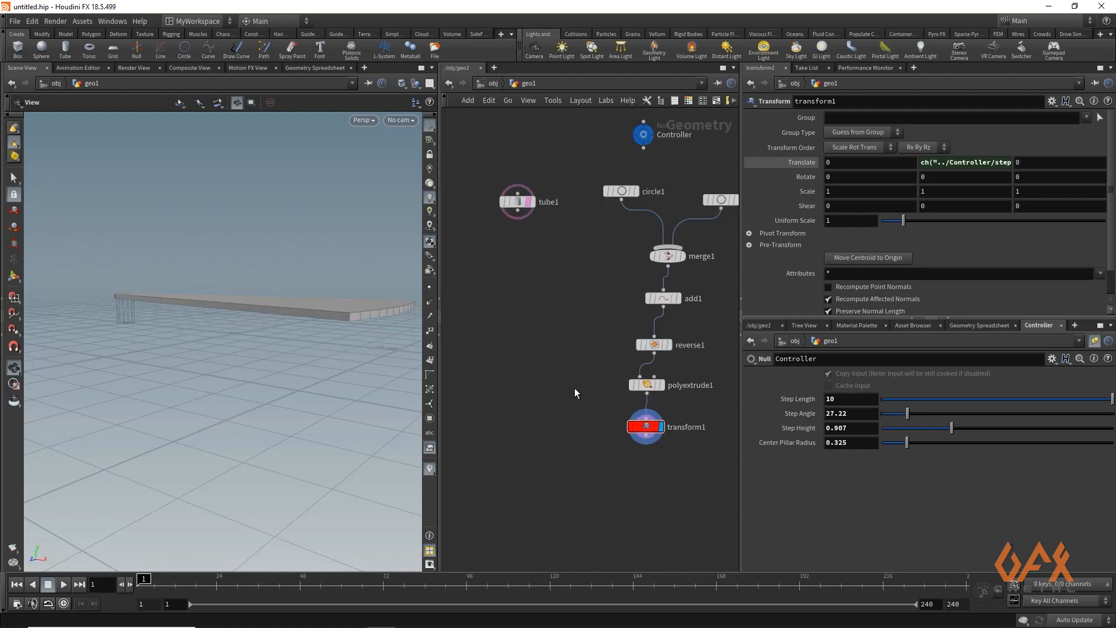
drag(511, 204, 505, 387)
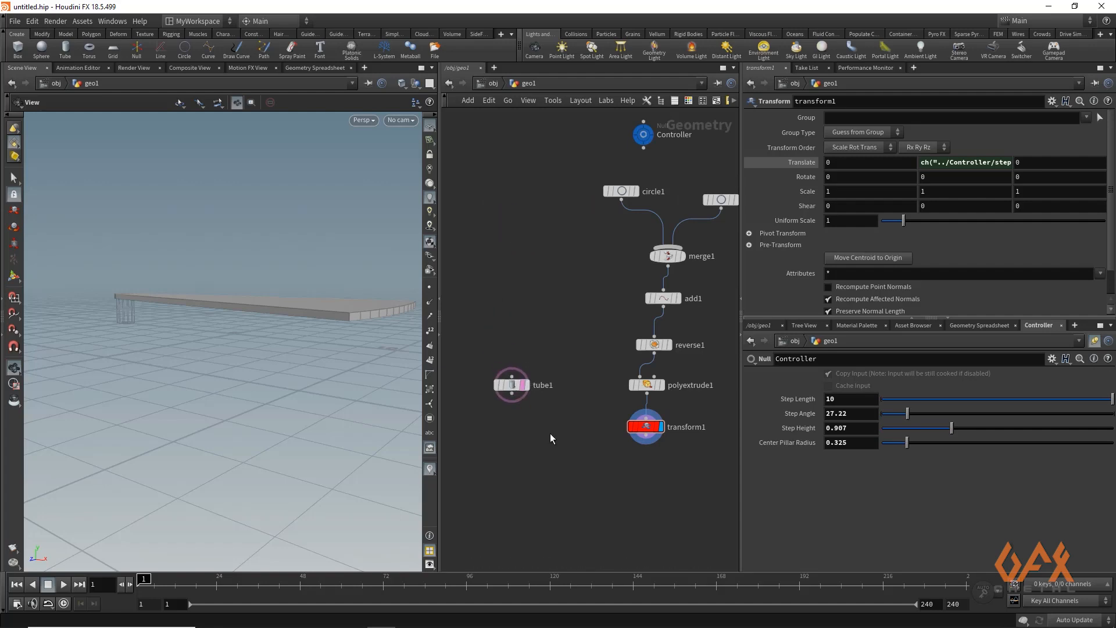
scroll(551, 434, up, 2)
key(Tab)
text(merg)
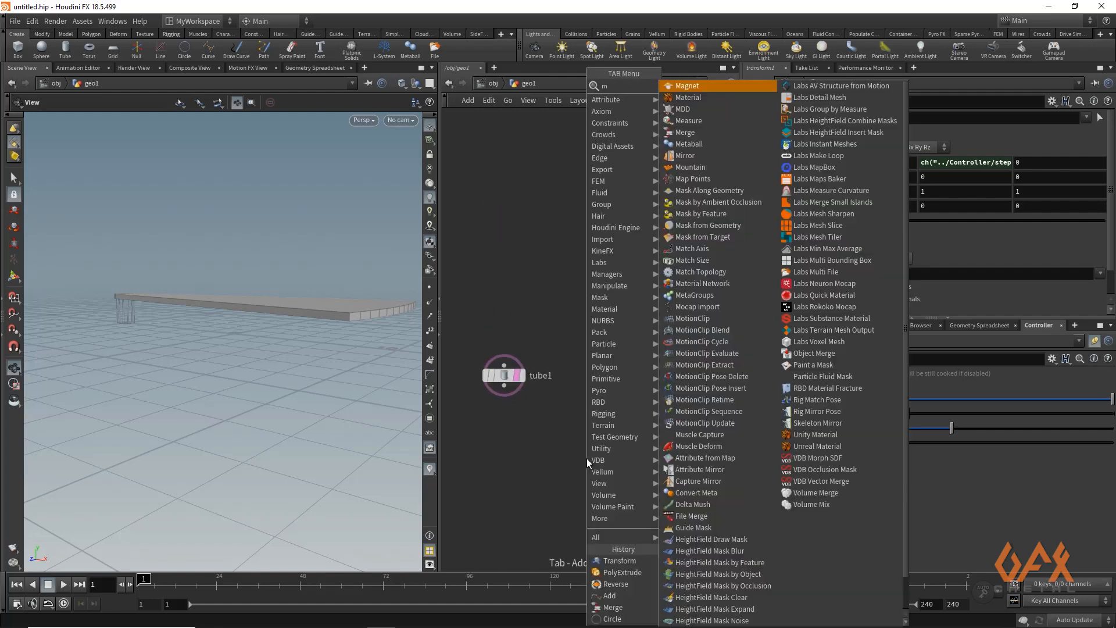
key(Return)
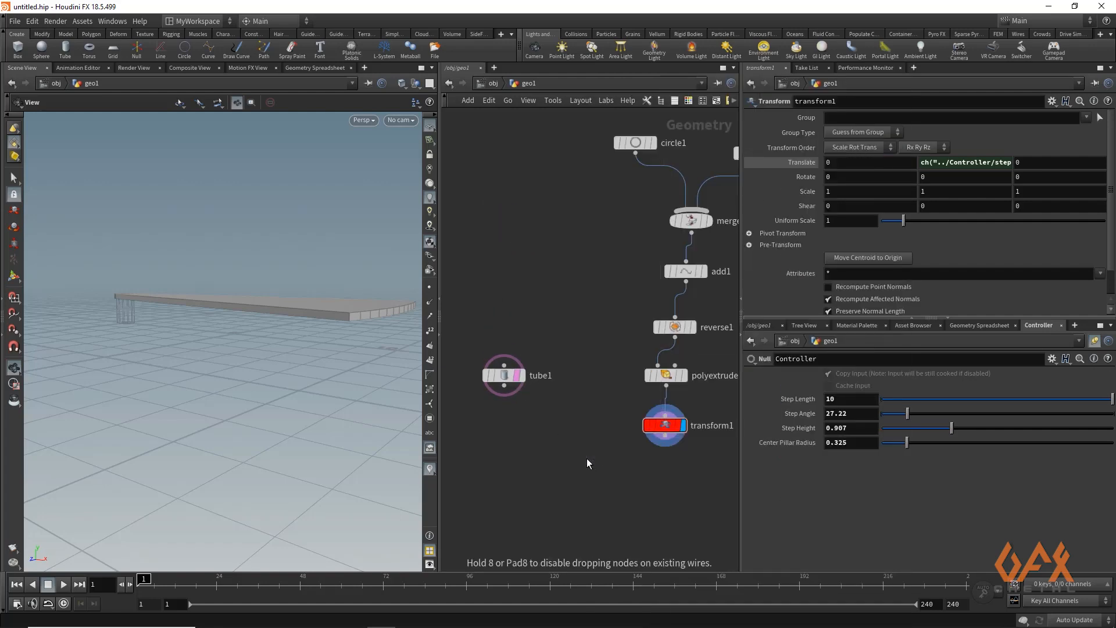
click(553, 485)
drag(504, 396, 554, 473)
drag(665, 447, 555, 474)
click(573, 485)
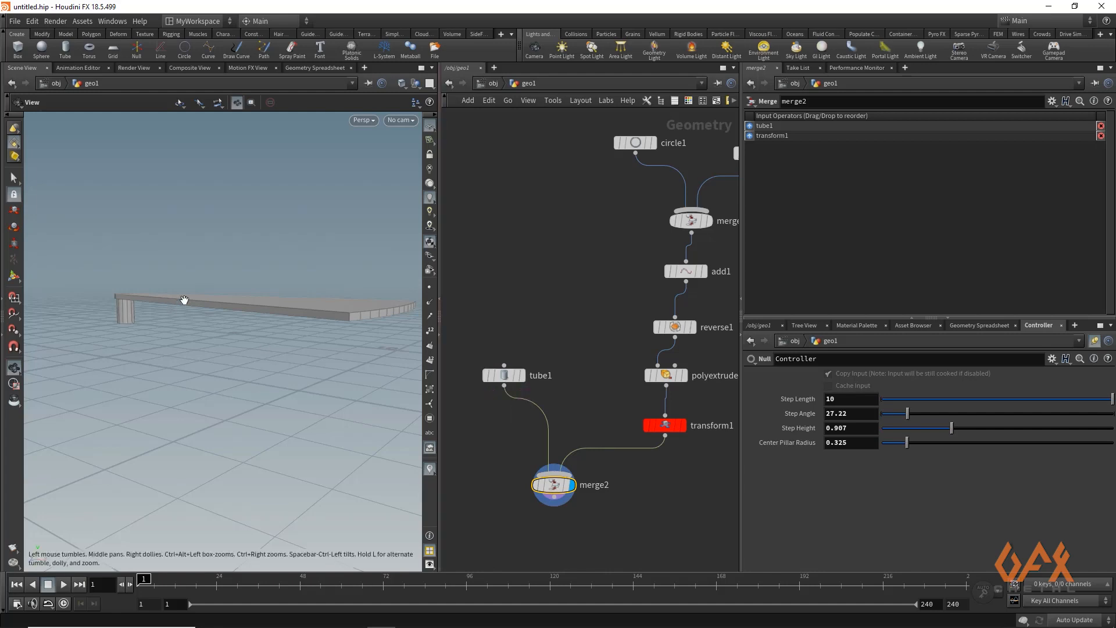
On the Controller, set Center Pillar Radius to about 0.491, Step Height to about 1.534 and Step Angle to 30.
drag(185, 299, 227, 320)
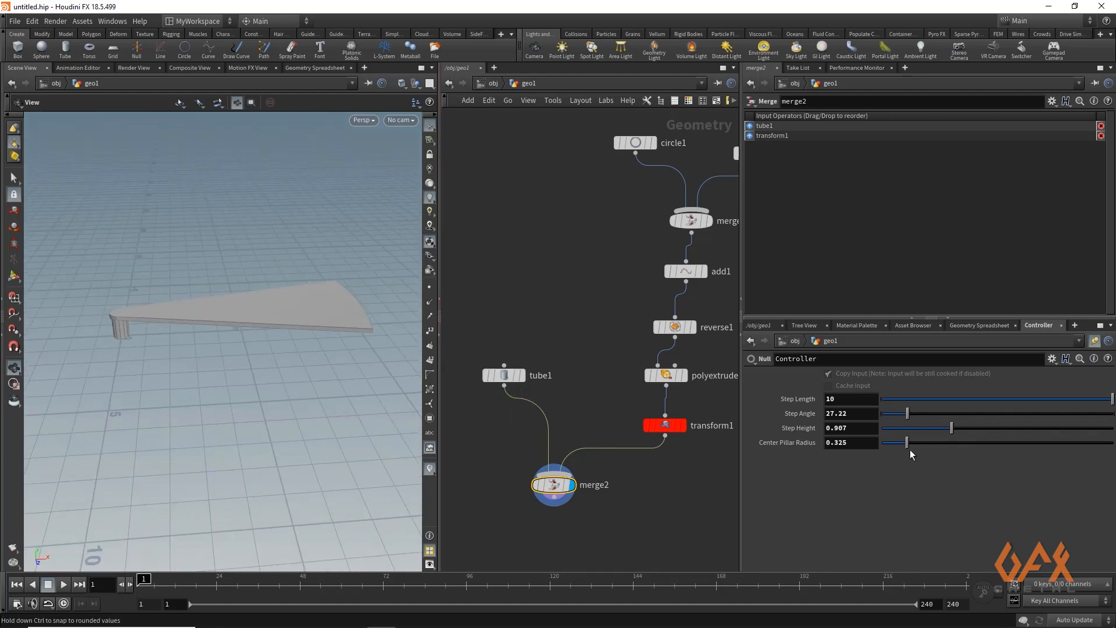
drag(908, 445, 1000, 431)
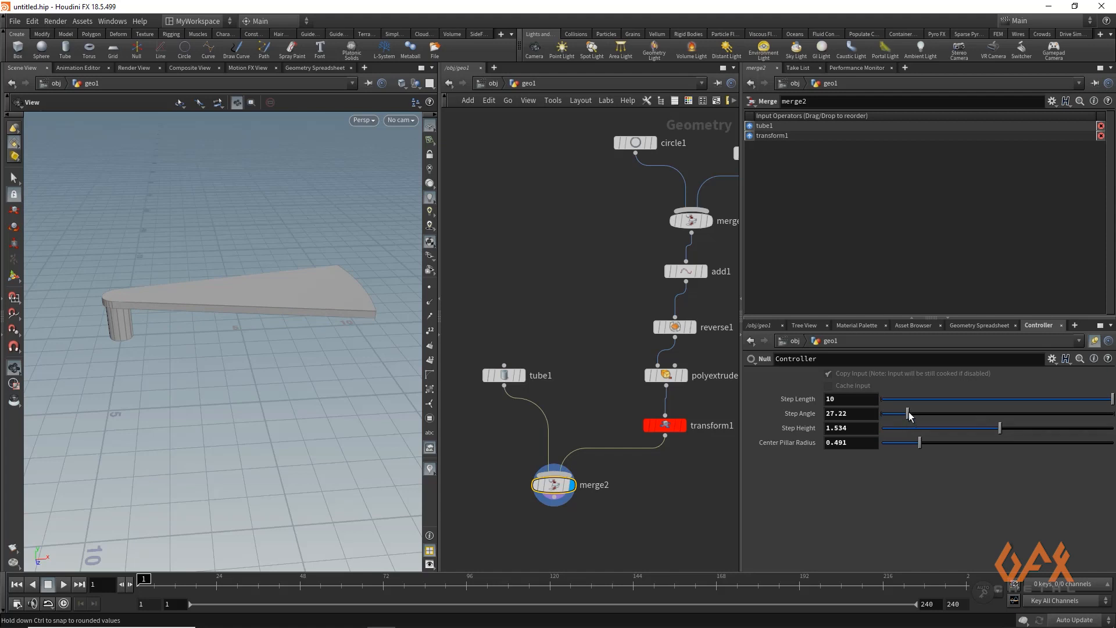
click(855, 413)
text(30)
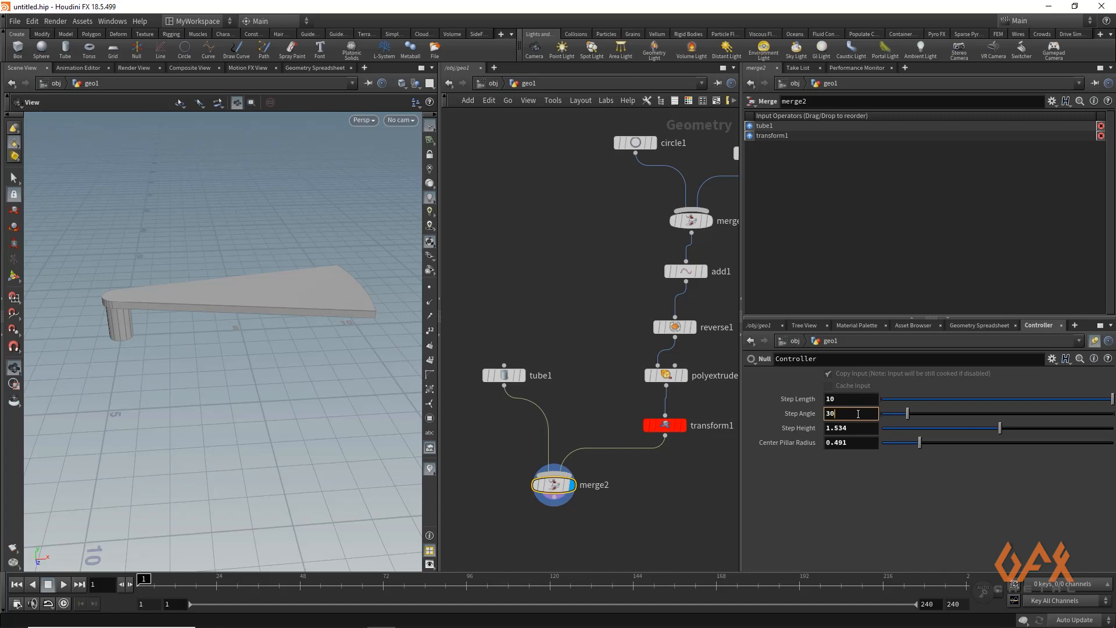
key(Return)
mouse_move(237, 306)
mouse_down()
mouse_move(194, 294)
mouse_move(237, 282)
mouse_move(252, 316)
mouse_move(237, 314)
mouse_up()
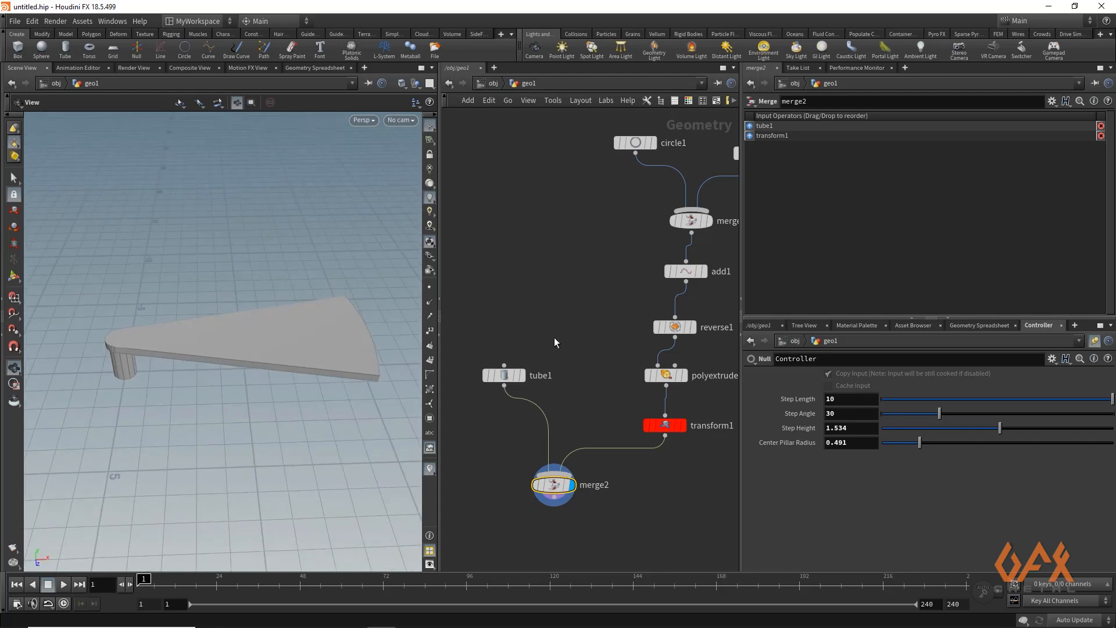
Add an integer parameter to the Controller node with the name steps and the label No of Steps.
click(1056, 360)
click(993, 372)
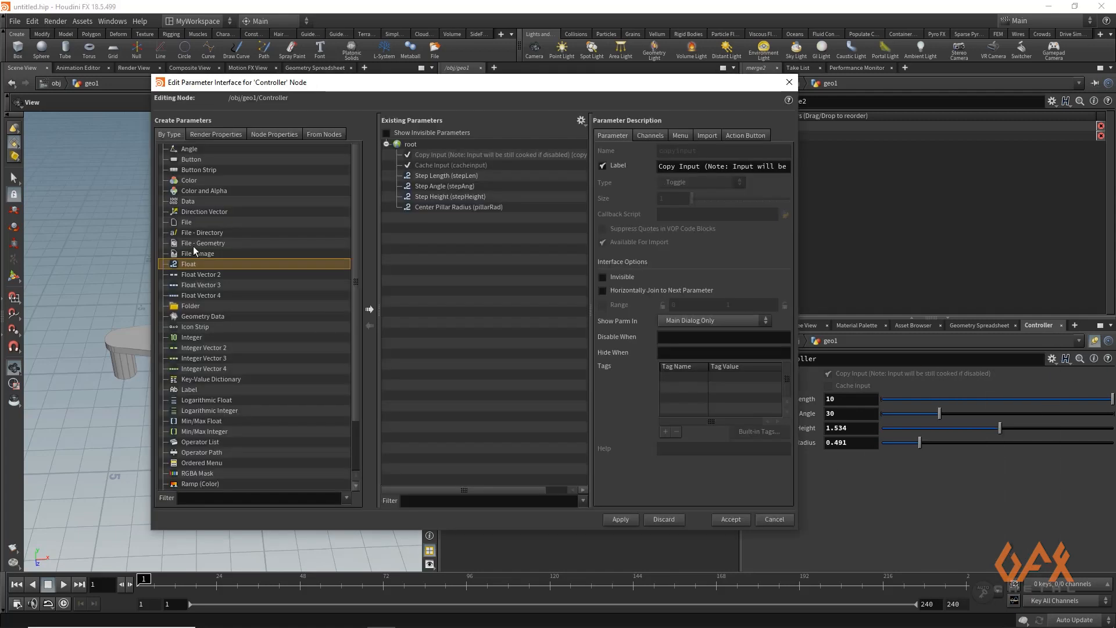
click(192, 338)
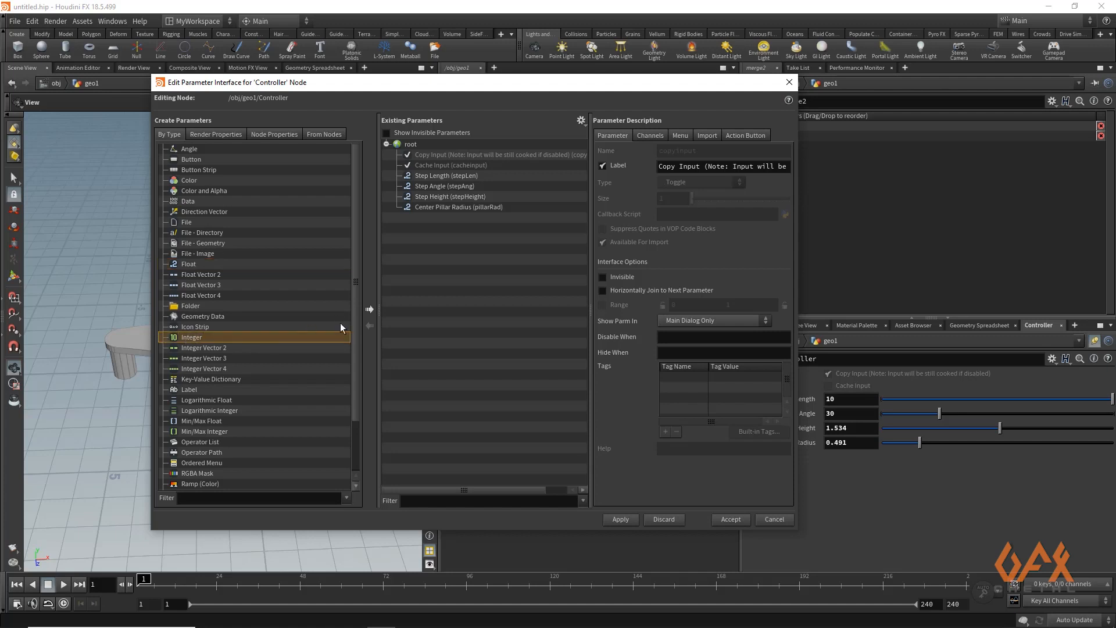
click(370, 309)
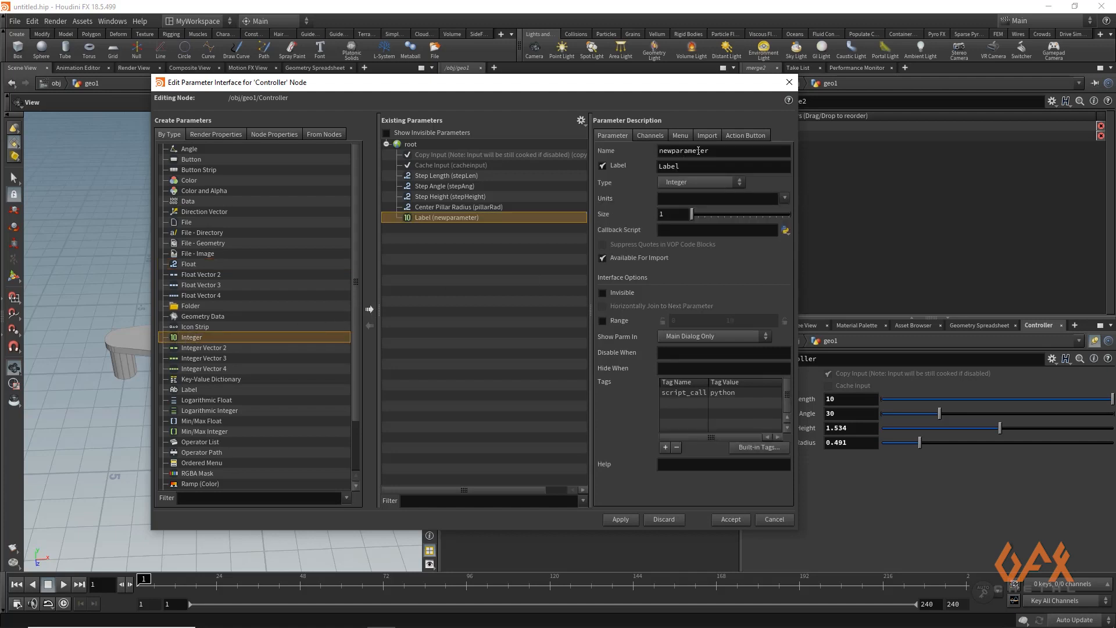
double_click(719, 151)
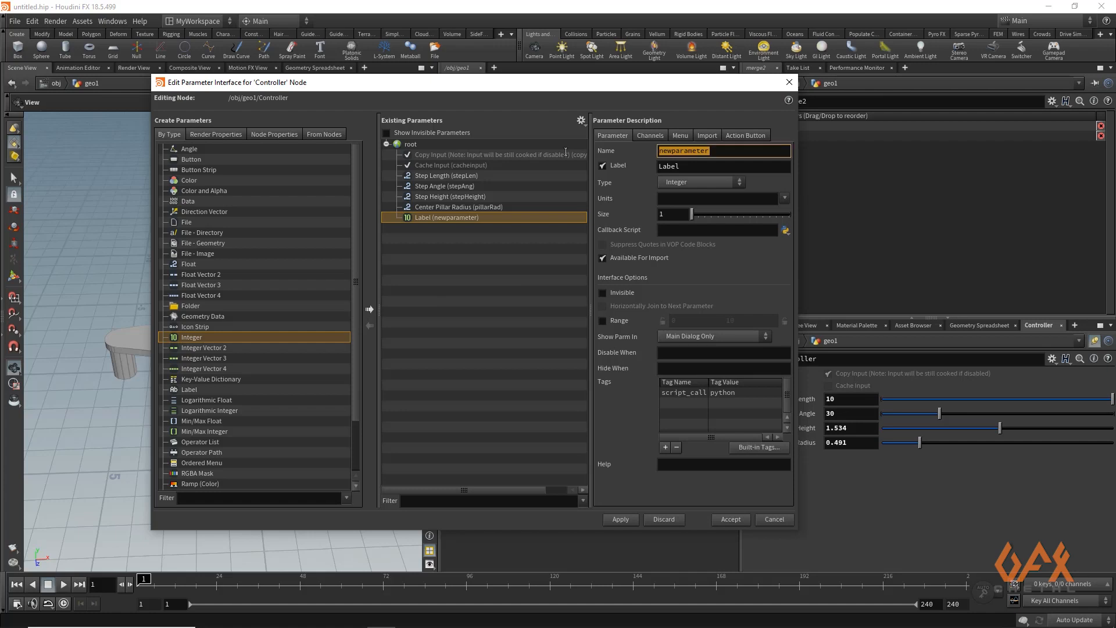
text(step)
text(s)
key(Tab)
text(N)
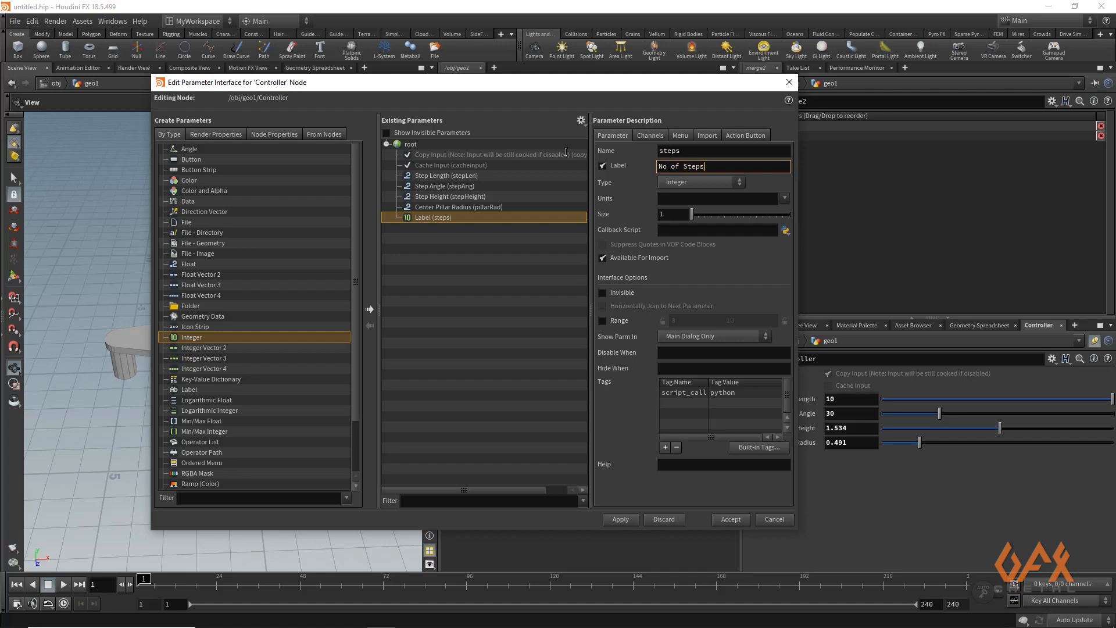
Give No of Steps a range of 1 to 50 with a locked minimum and accept the parameter interface.
click(603, 322)
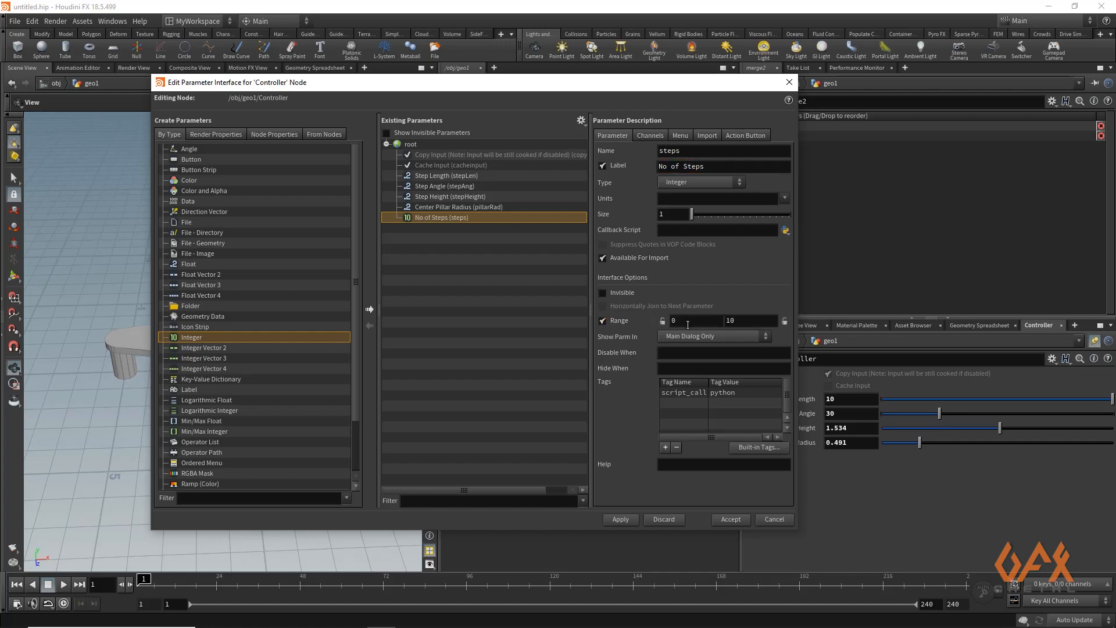
click(687, 320)
text(1)
click(750, 322)
text(50)
click(622, 518)
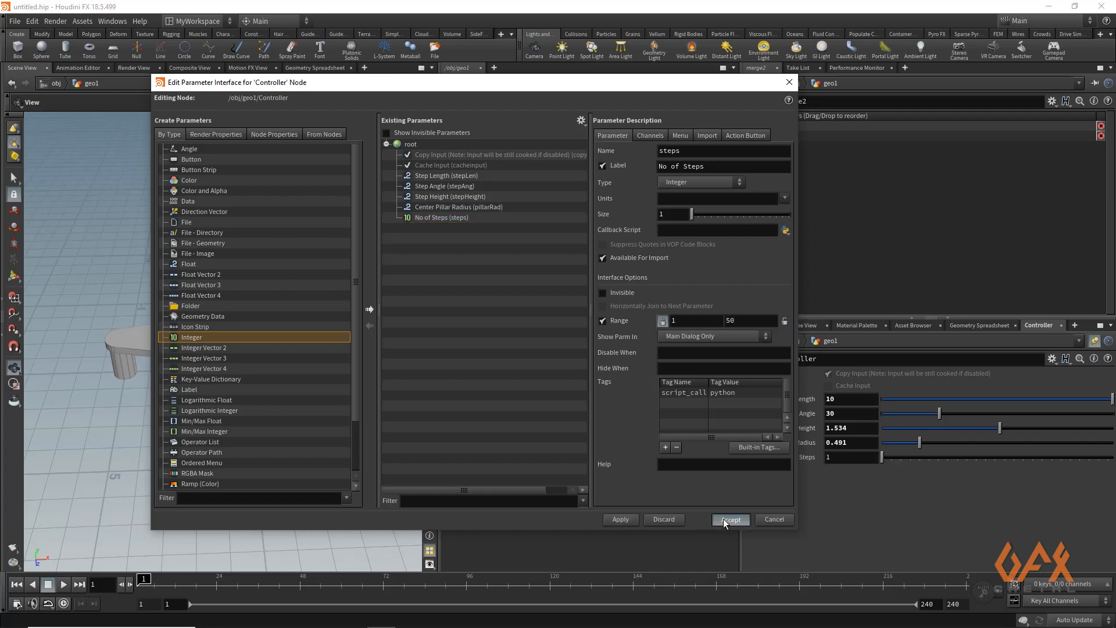
click(726, 519)
Append a Copy and Transform node after merge2 and display it.
middle_drag(479, 538, 499, 374)
scroll(532, 402, down, 2)
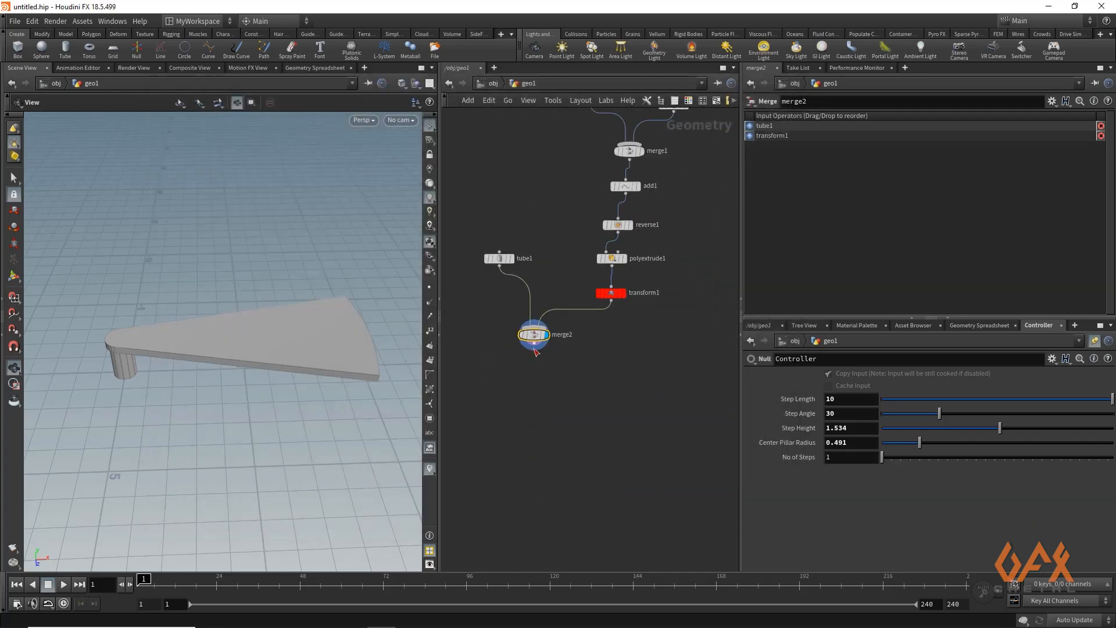
drag(534, 349, 535, 401)
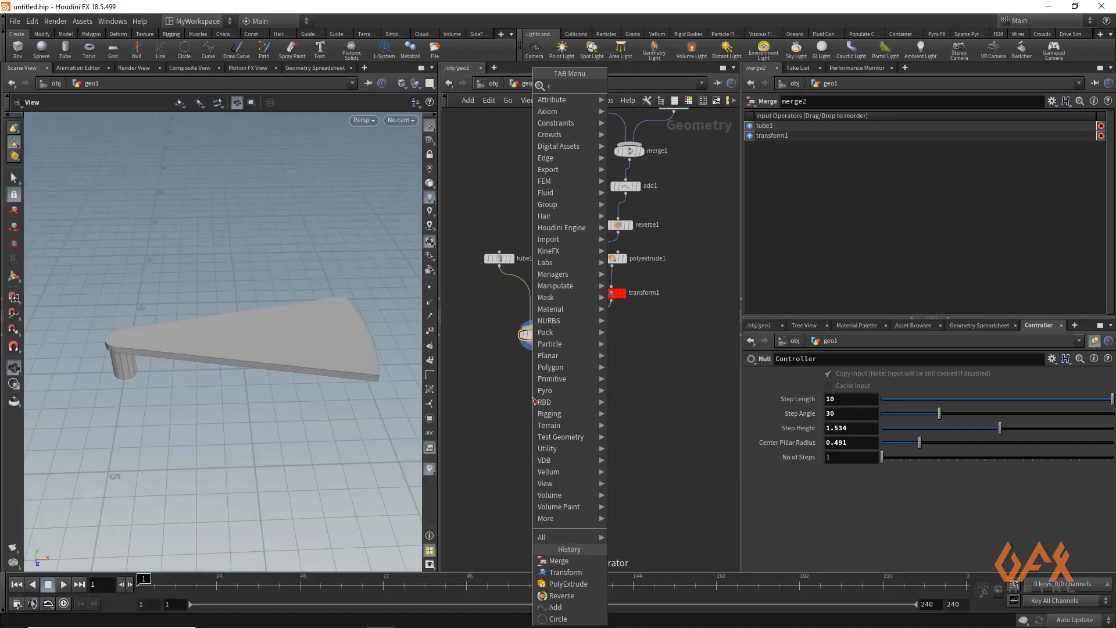
text(copt)
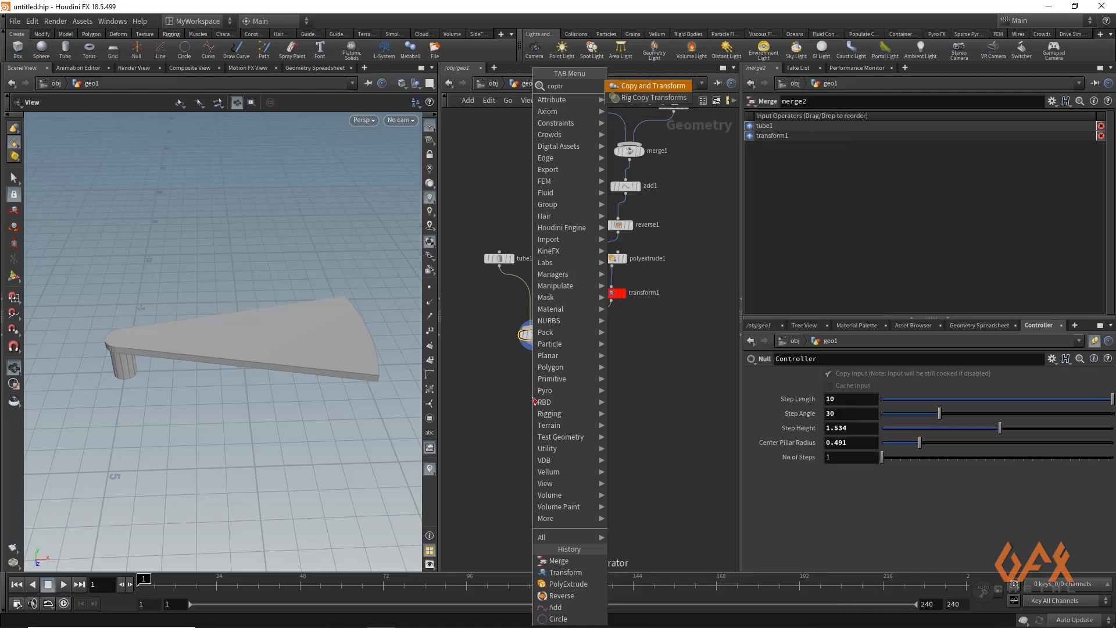
text(r)
key(Return)
click(545, 397)
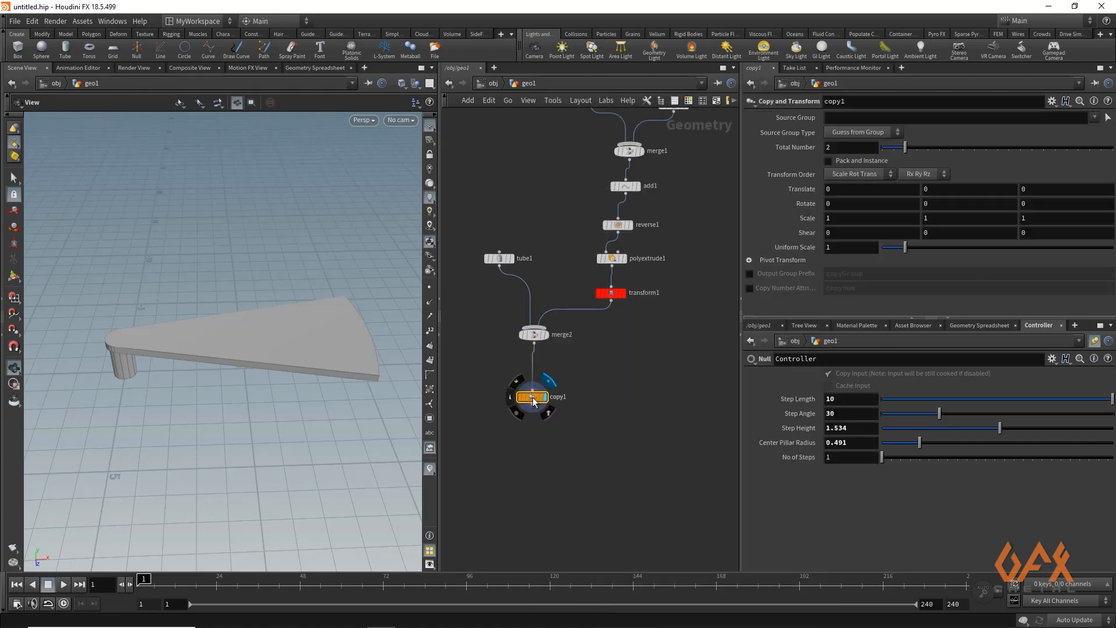
Link copy1's Y translation to the Controller's Step Height by relative reference.
right_click(811, 428)
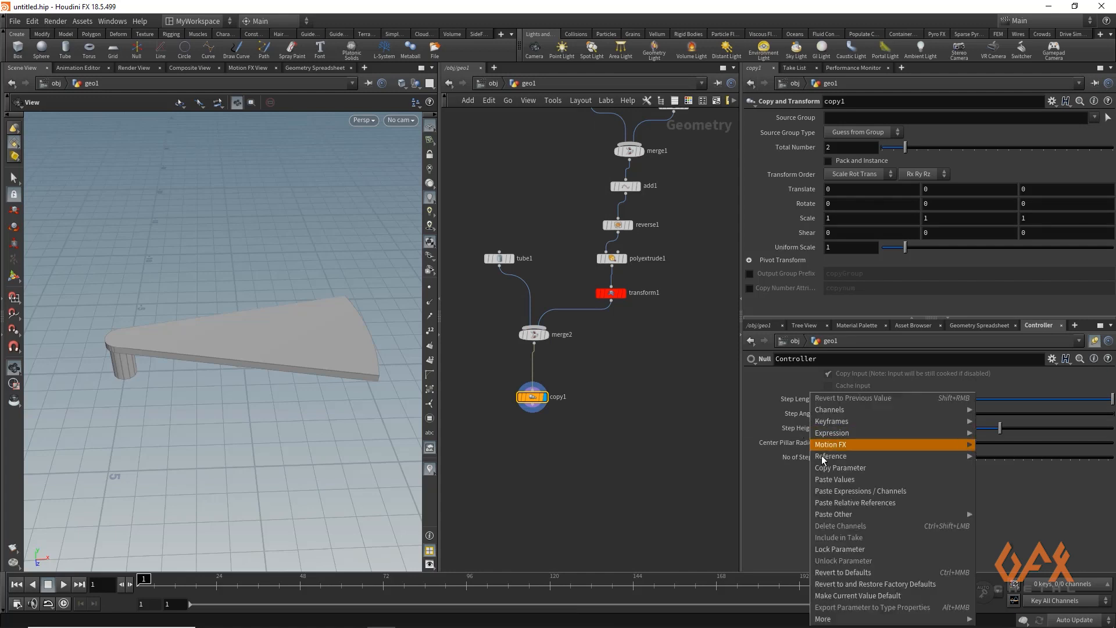
click(832, 468)
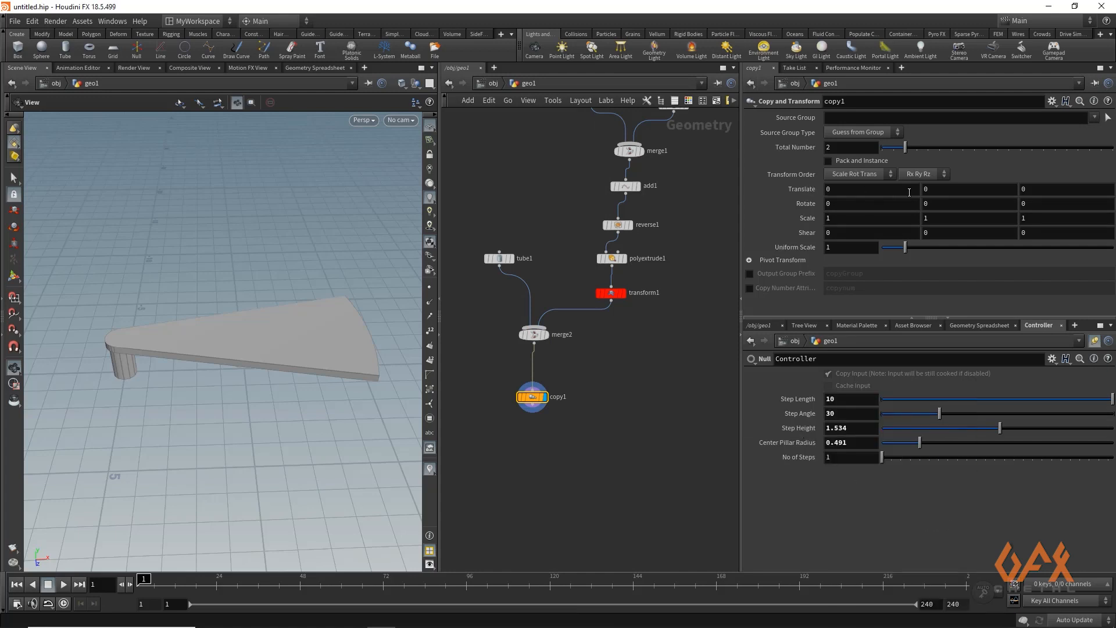
right_click(927, 189)
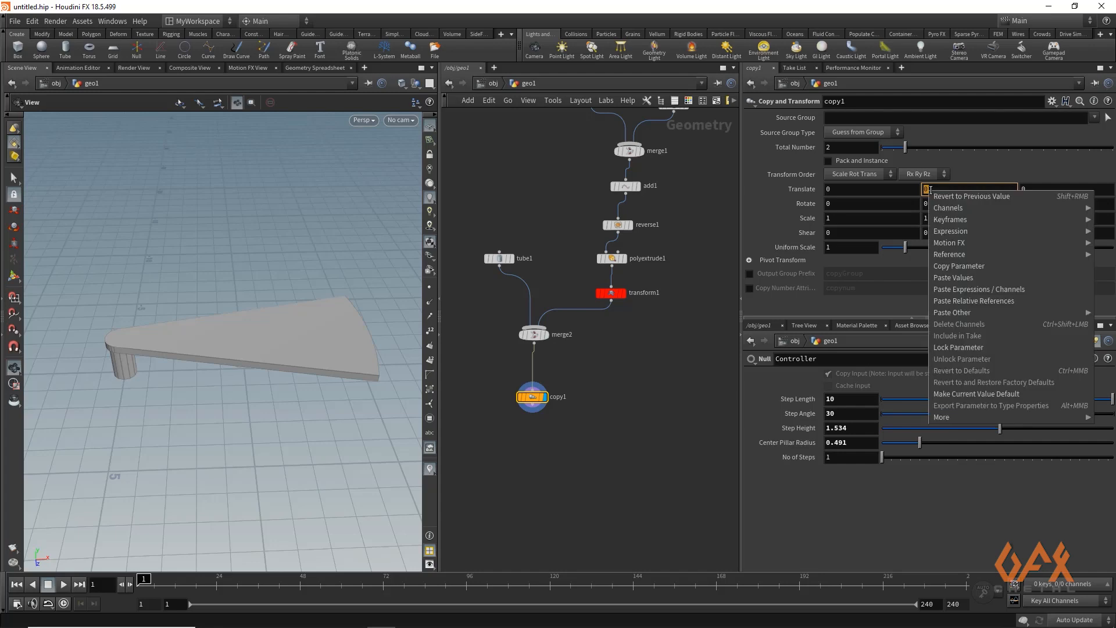
click(958, 301)
drag(147, 332, 125, 315)
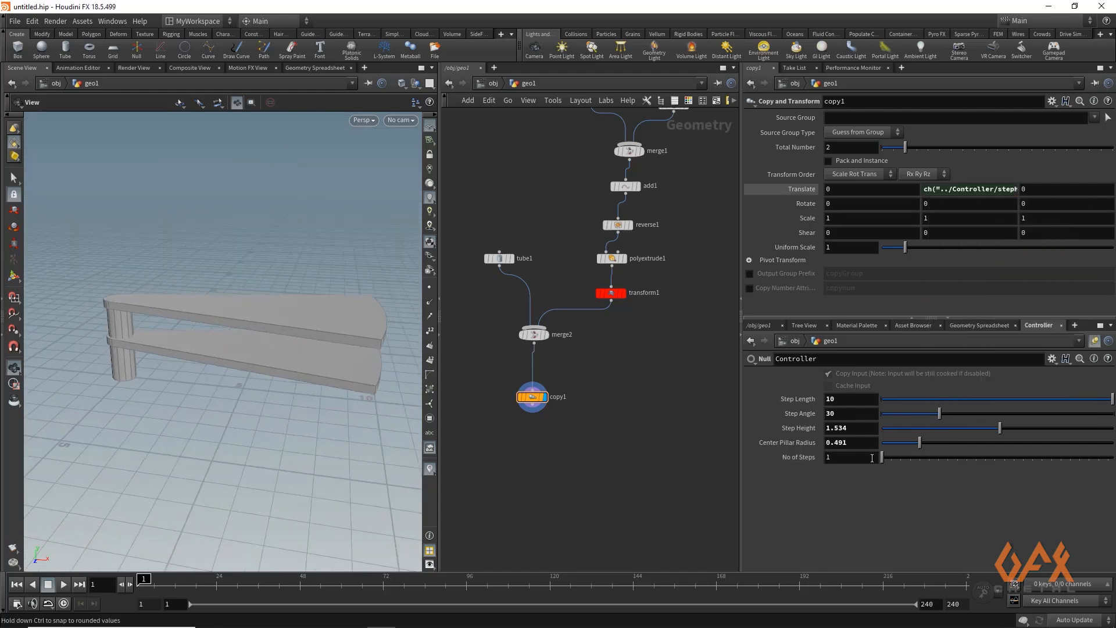
Set No of Steps to 18 and link copy1's Total Number to it by relative reference.
drag(883, 458, 944, 461)
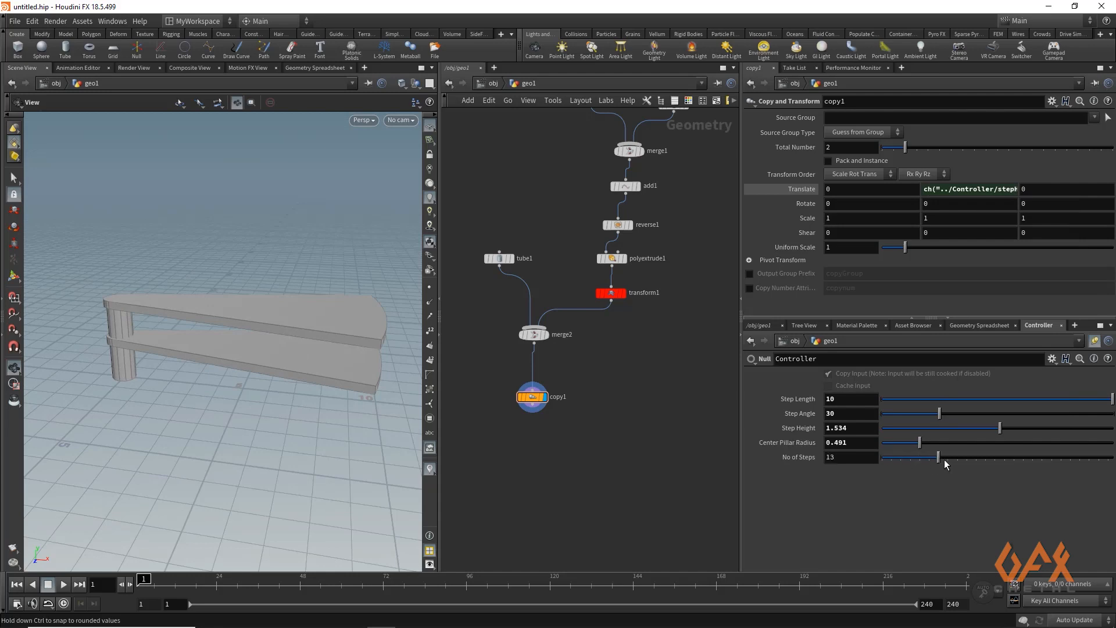
right_click(796, 458)
click(811, 469)
right_click(841, 150)
click(876, 261)
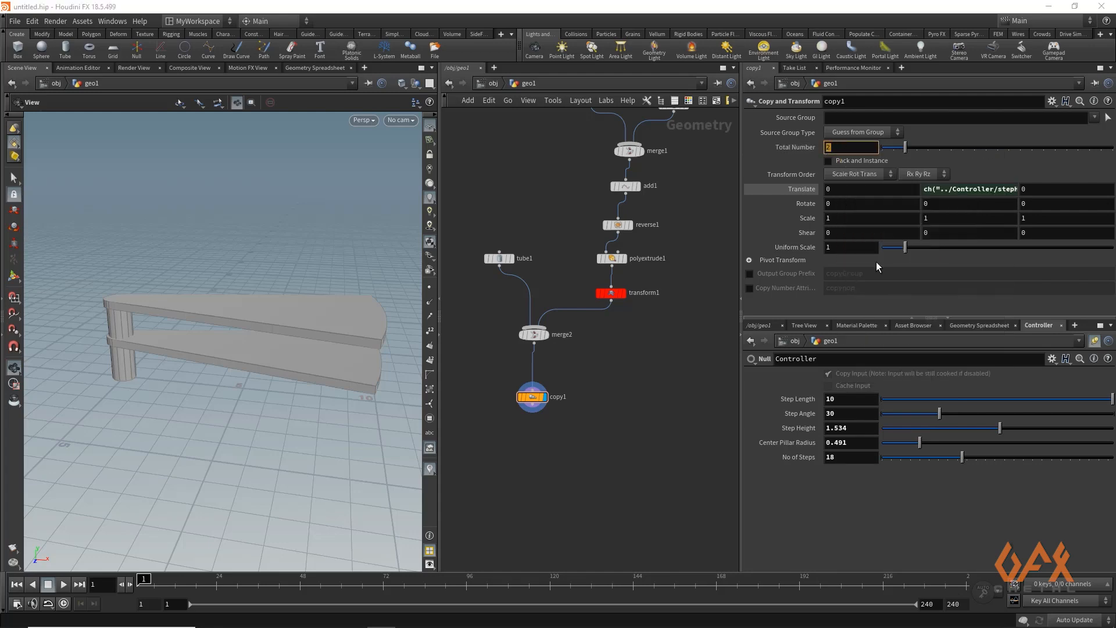
right_drag(252, 298, 64, 275)
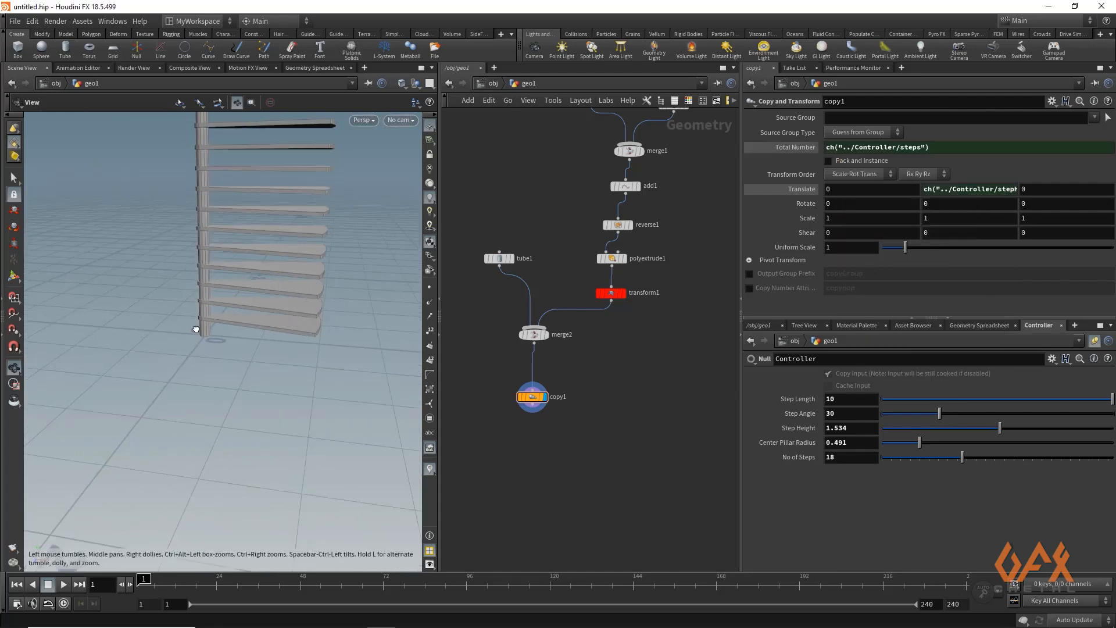
drag(197, 328, 202, 339)
Reduce No of Steps to 2 and show the steps from the top in wireframe.
drag(962, 457, 890, 462)
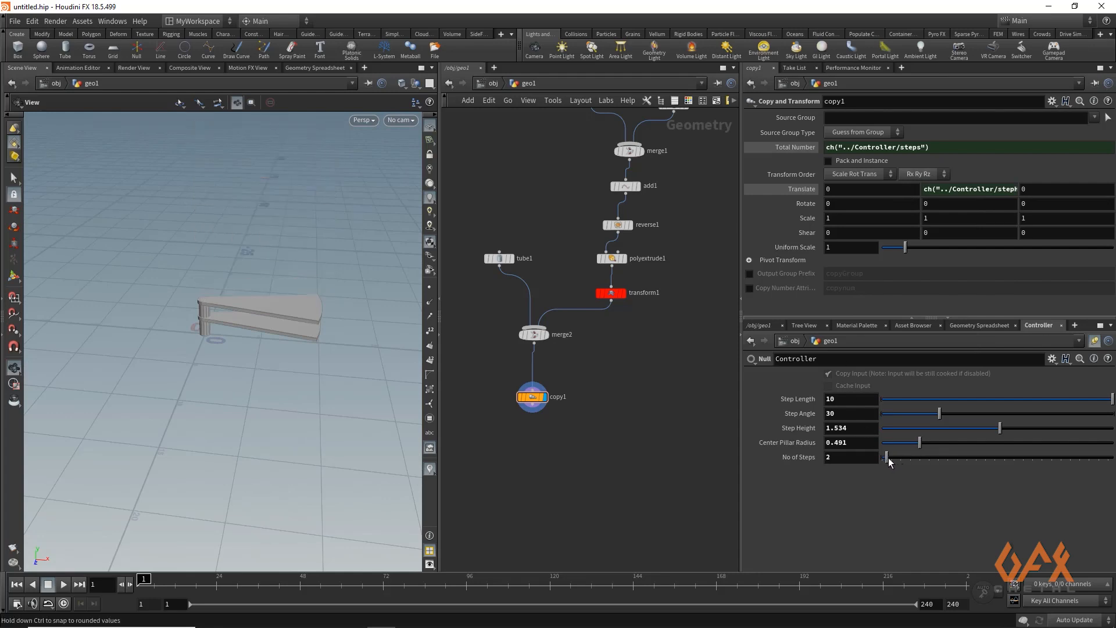
drag(218, 295, 190, 326)
mouse_move(265, 347)
mouse_down()
mouse_move(250, 351)
mouse_move(267, 328)
mouse_up()
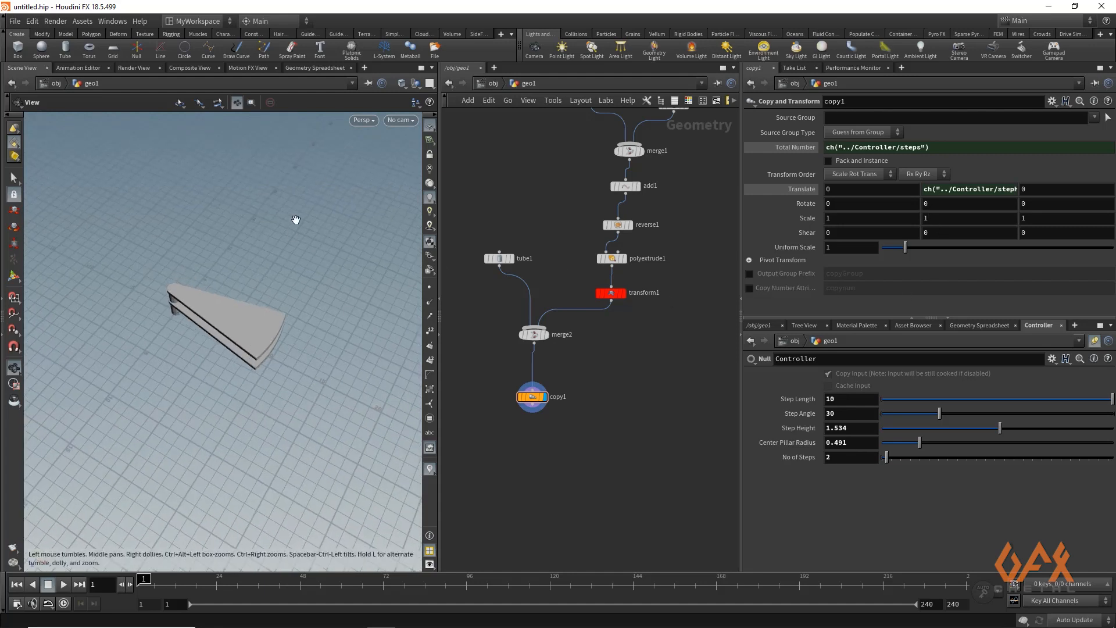
key(space+2)
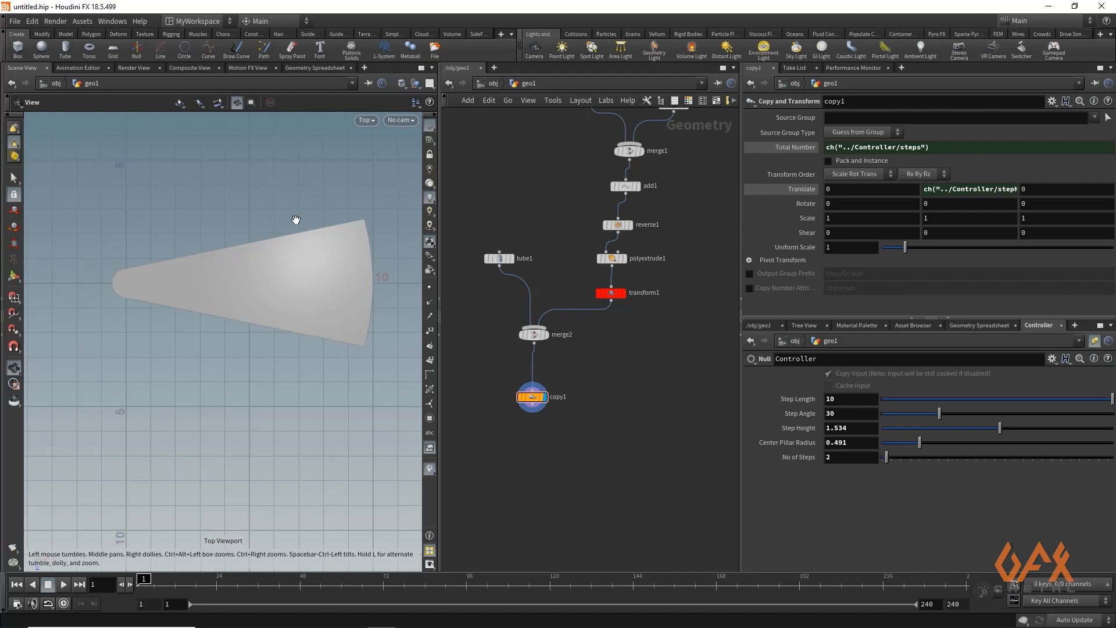
key(w)
middle_drag(314, 220, 287, 237)
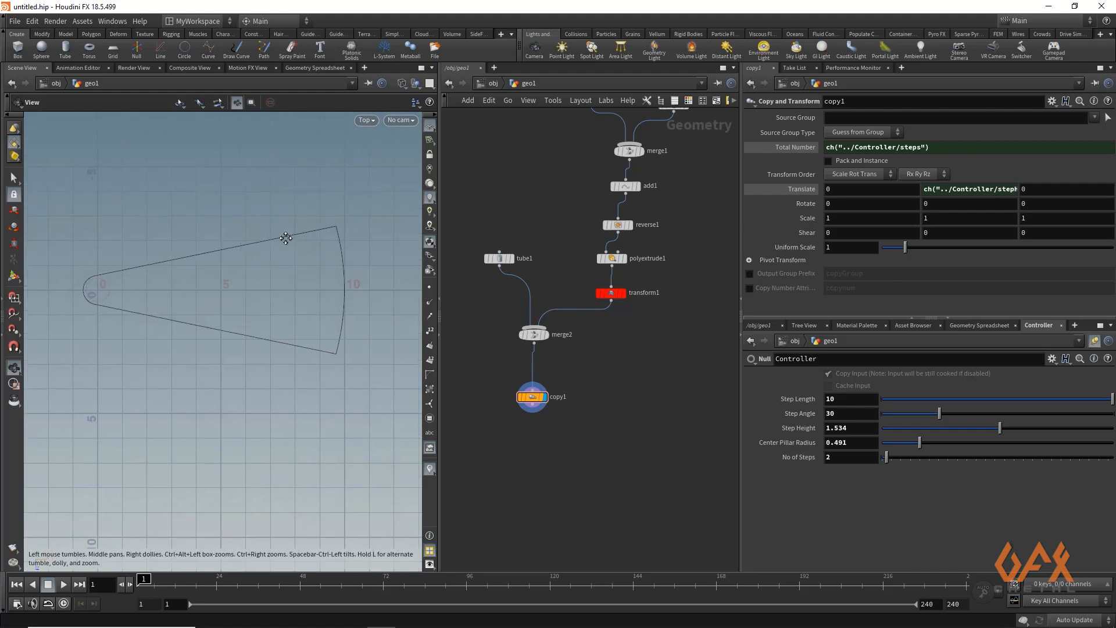
Try a Y rotation of 27.6 on copy1 and compare the overlap of the steps with the spiral stair reference photo.
middle_drag(940, 203, 84, 227)
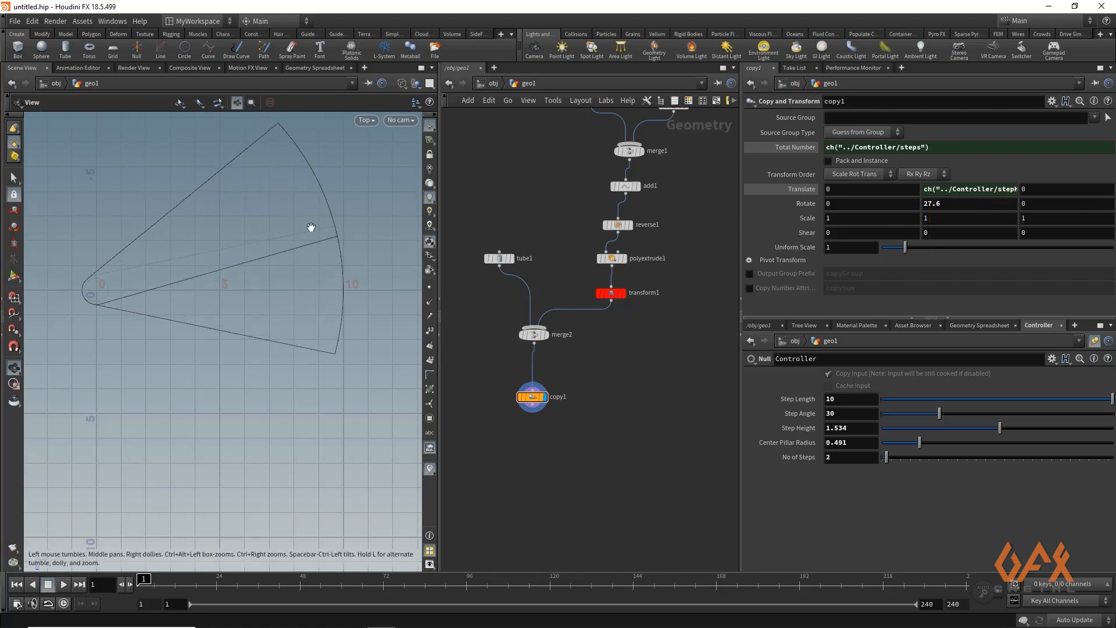
middle_drag(311, 228, 238, 235)
scroll(238, 234, up, 5)
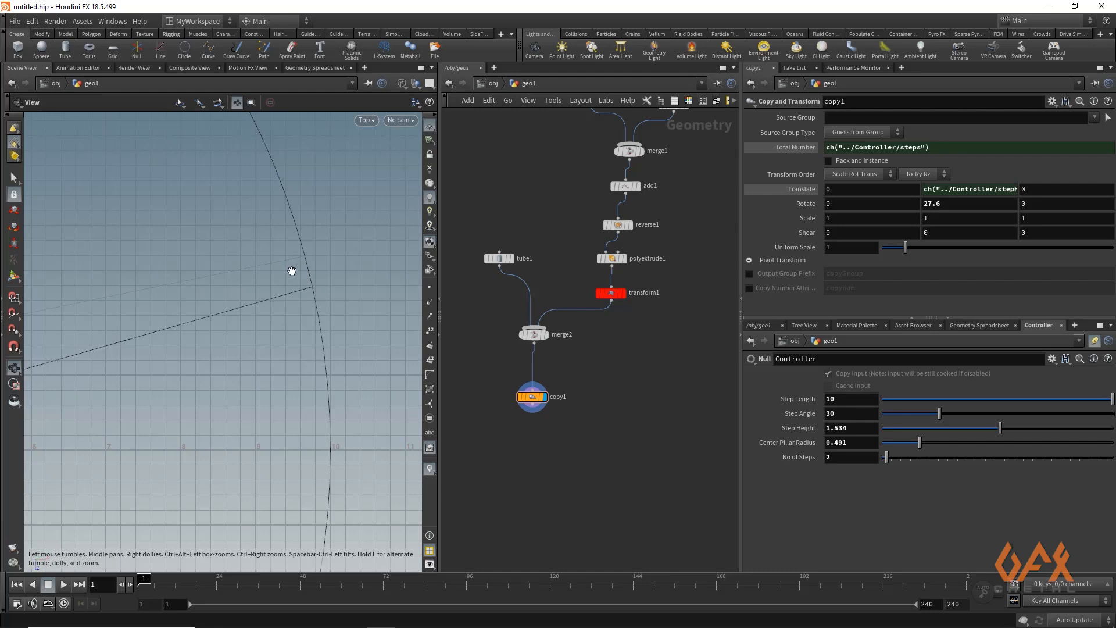
key(alt+Tab)
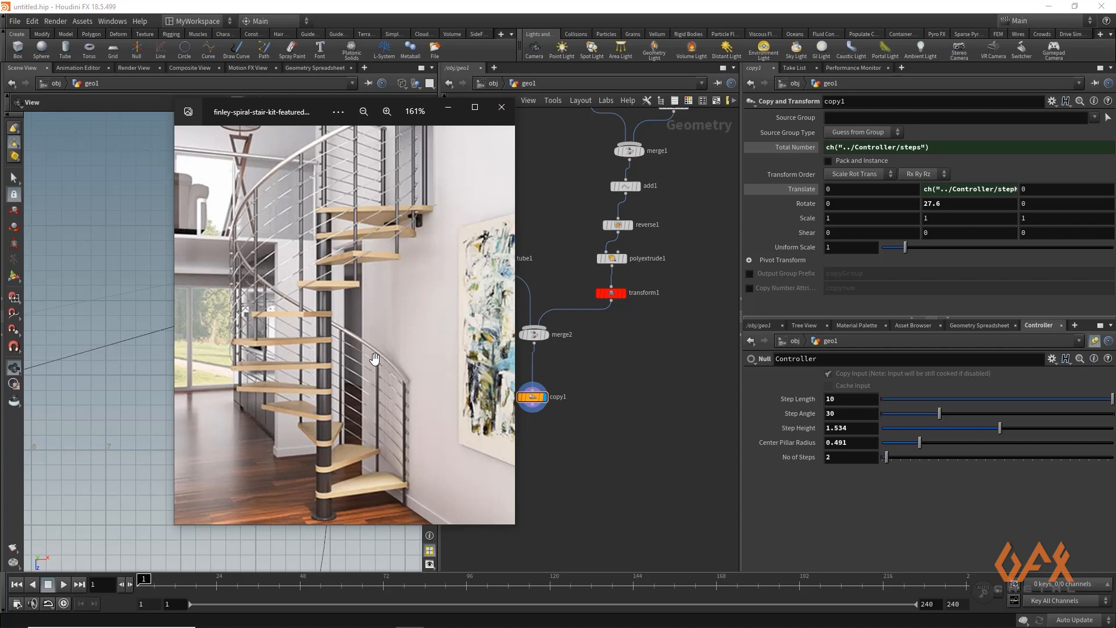
click(451, 109)
Link copy1's Y rotation to the Controller's Step Angle by relative reference.
middle_drag(492, 435, 528, 407)
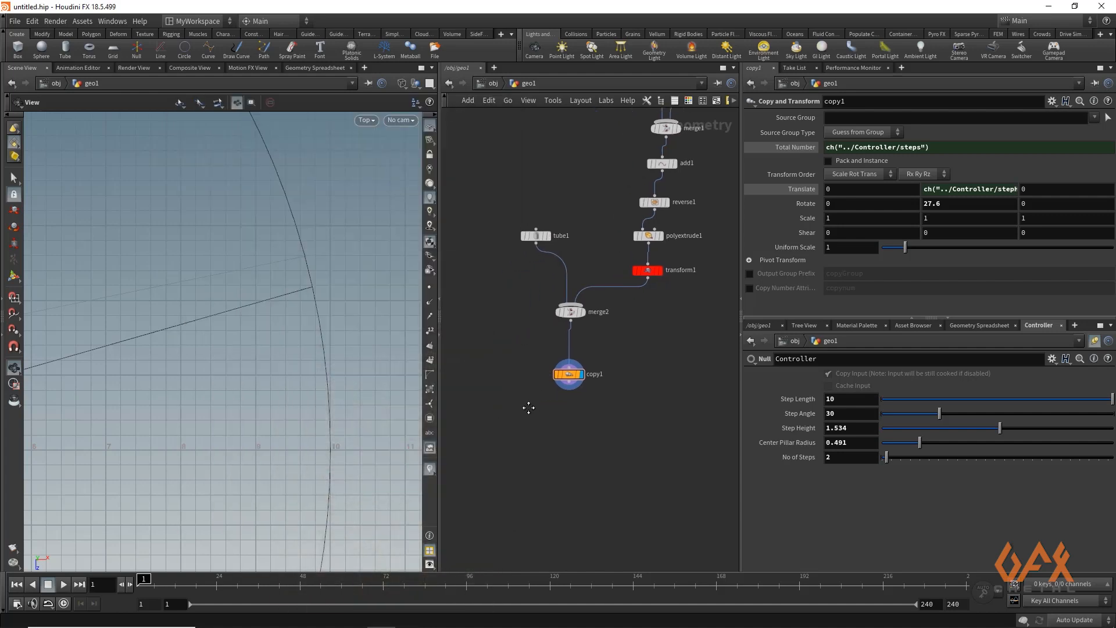
right_click(836, 413)
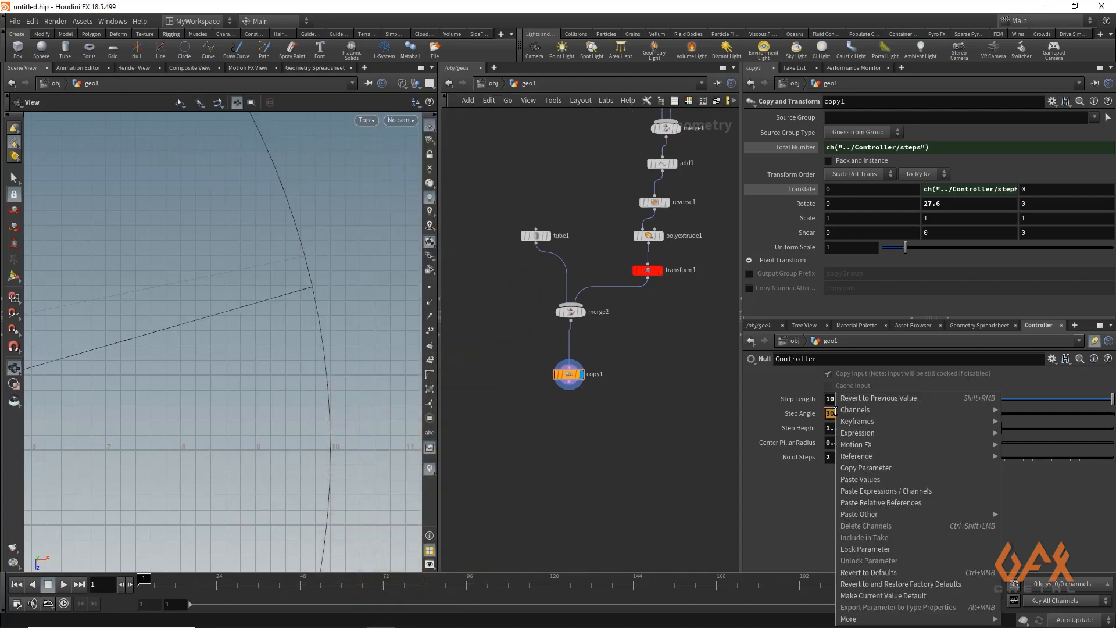
click(856, 468)
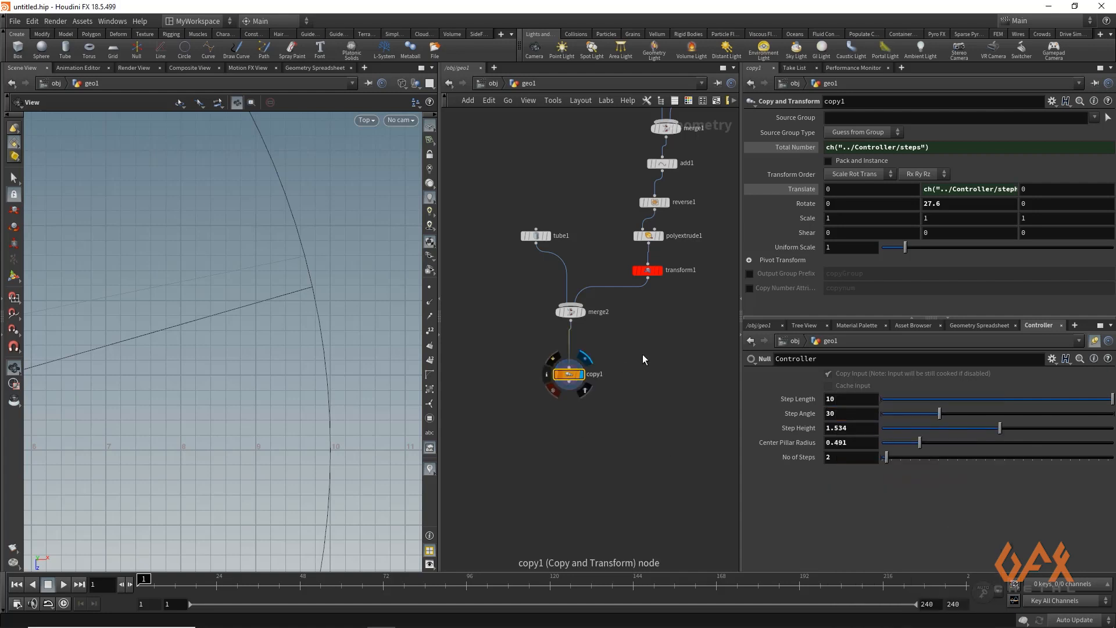
right_click(935, 203)
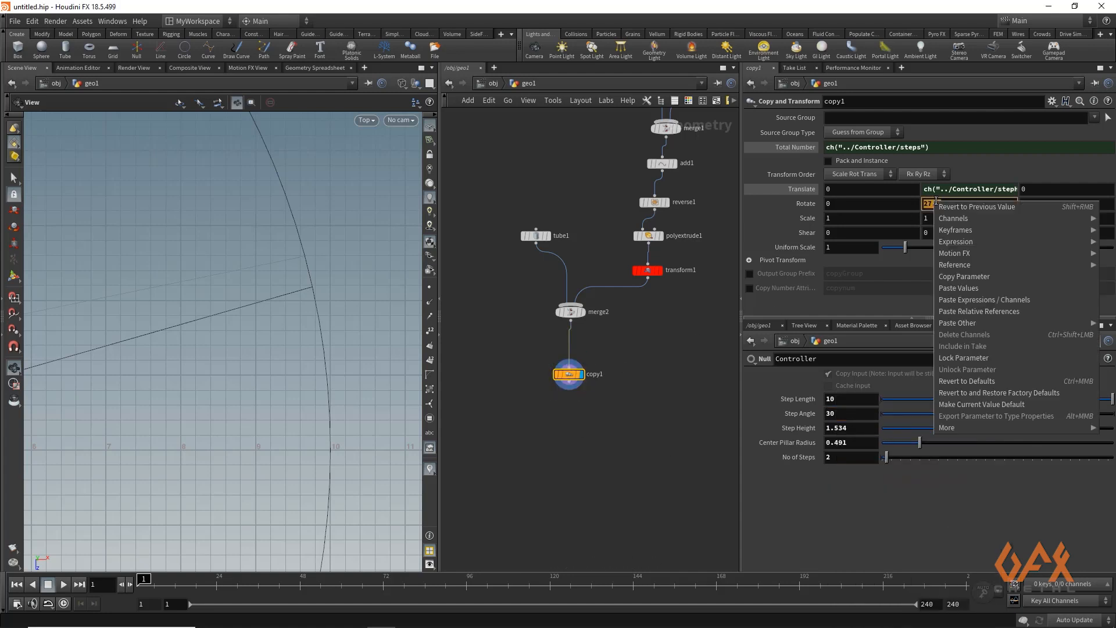
click(966, 312)
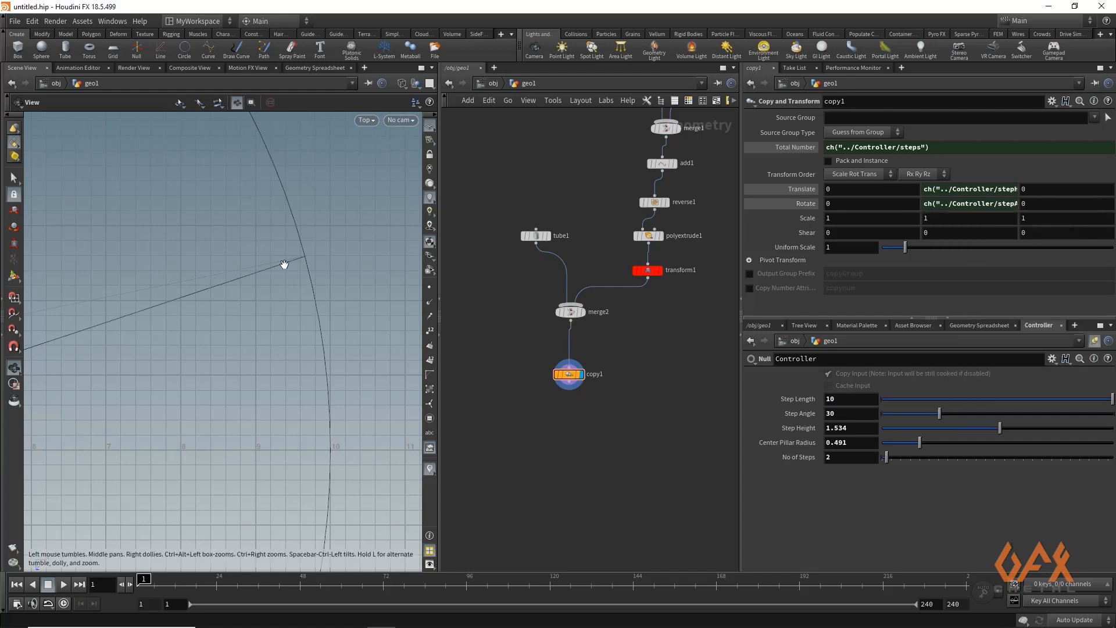
Extend copy1's Y rotation expression with a subtraction from ch("../Controller/stepAng") so that neighbouring steps overlap slightly.
click(996, 205)
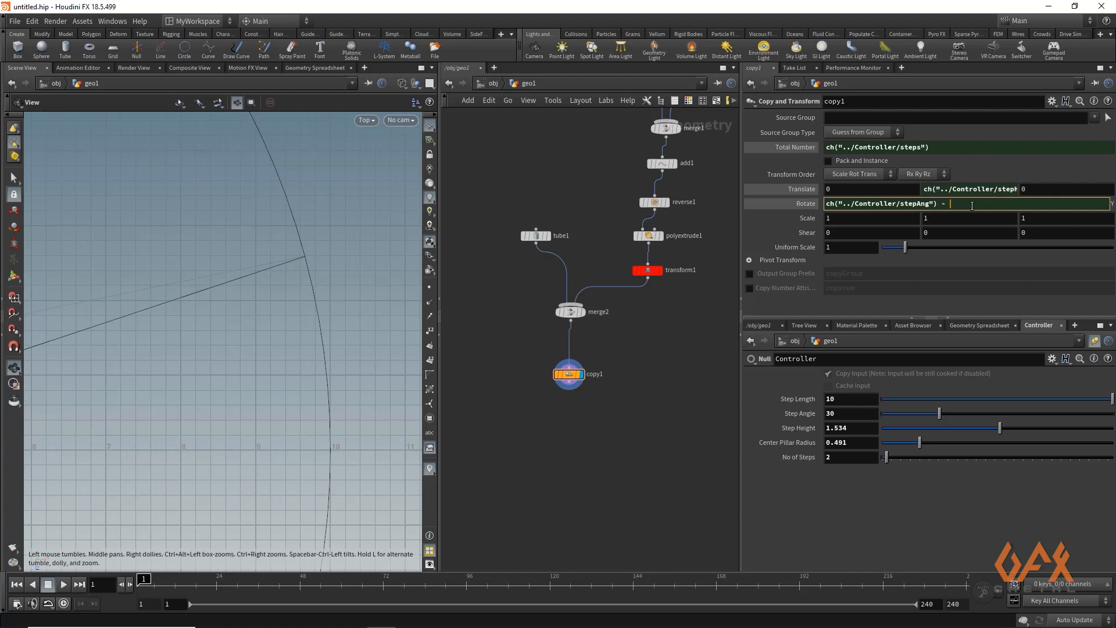
right_click(972, 205)
click(971, 312)
key(Return)
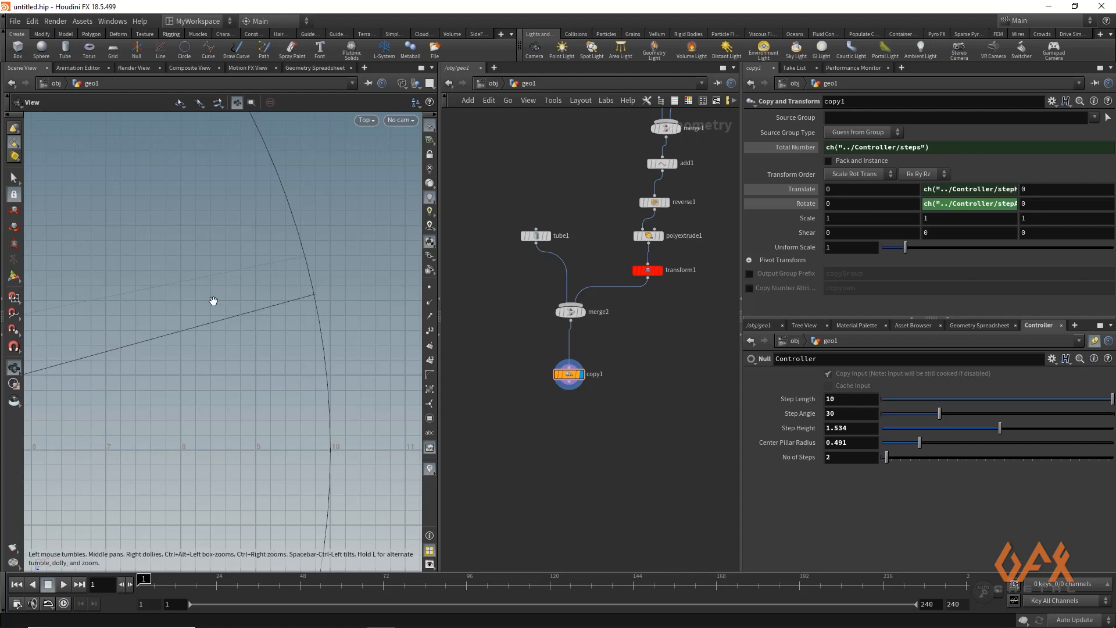
Return to the perspective view and raise No of Steps to 12 on the Controller.
right_drag(214, 301, 99, 288)
middle_drag(173, 289, 181, 282)
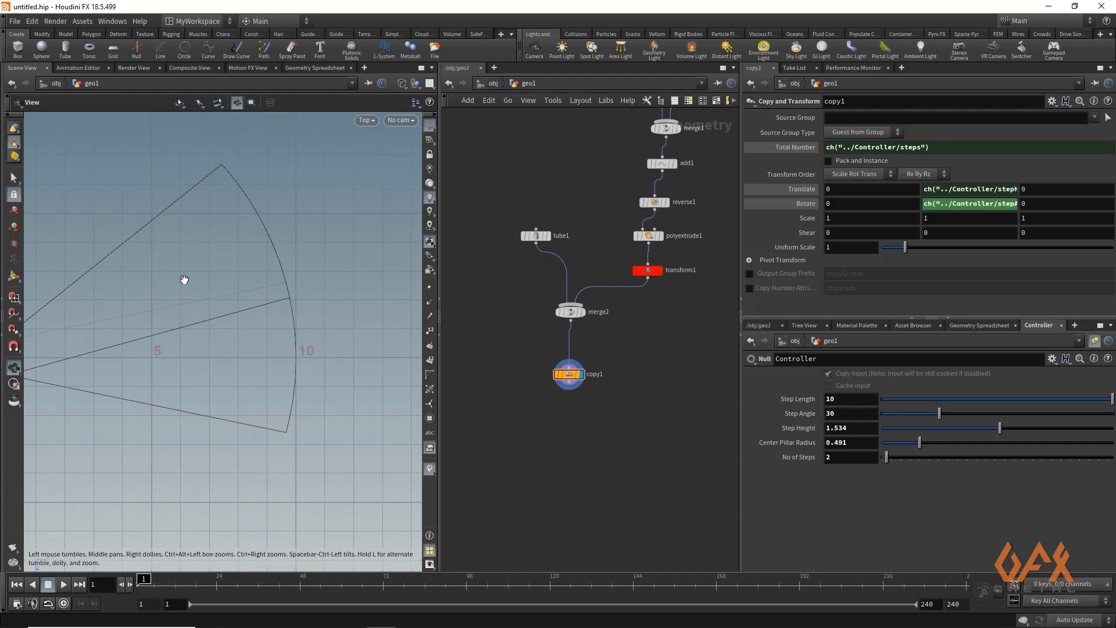
drag(184, 280, 264, 351)
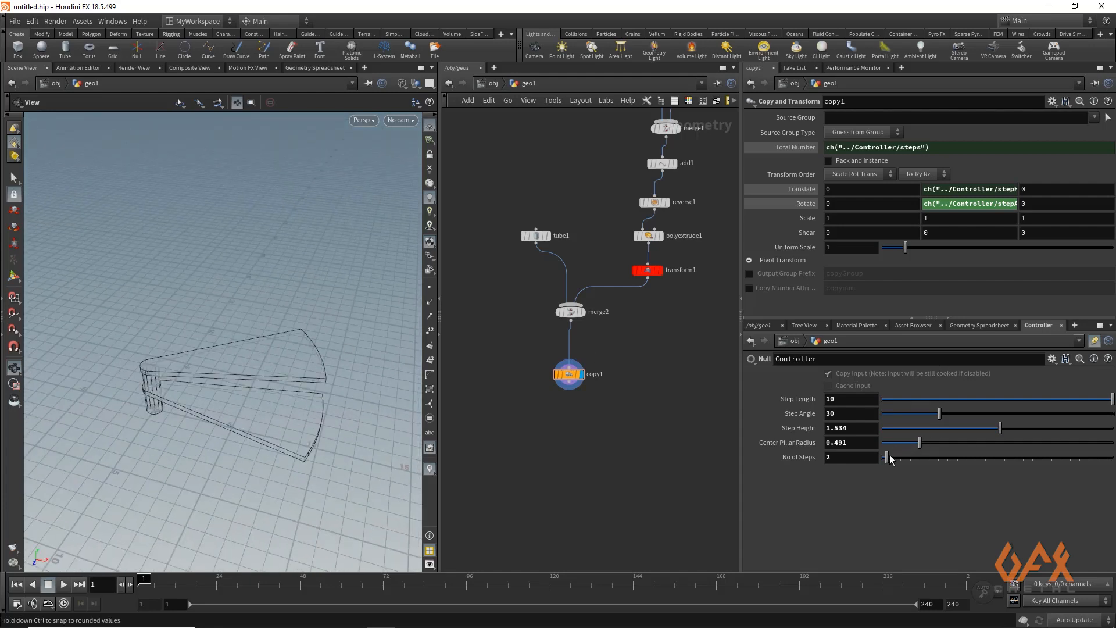
drag(891, 460, 933, 459)
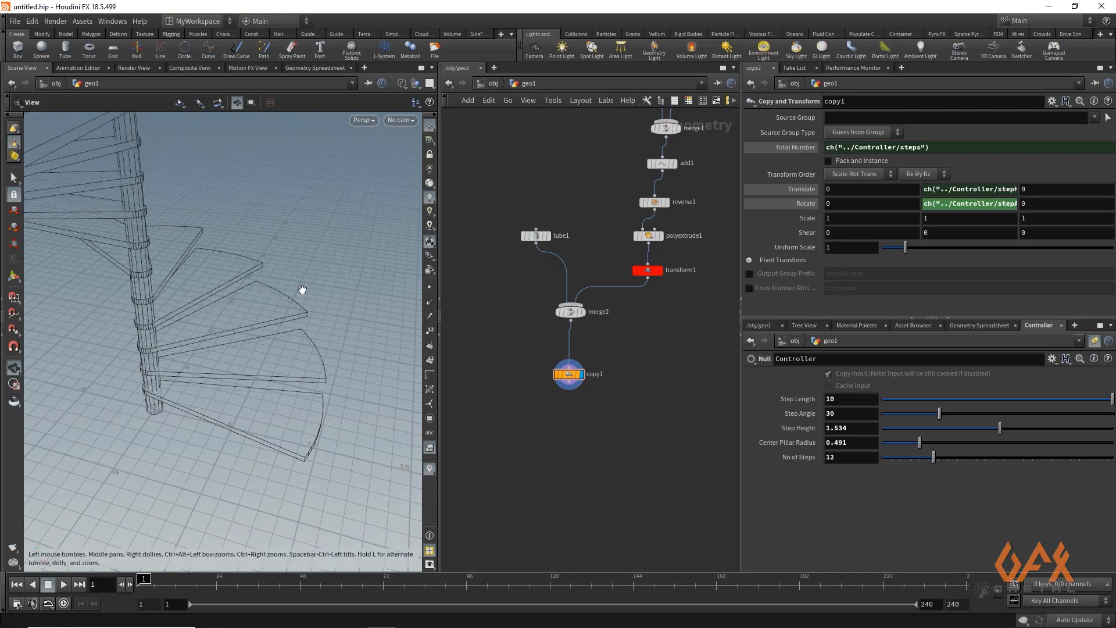
Raise No of Steps to 23 on the Controller and inspect the taller spiral staircase from several angles.
mouse_move(302, 289)
mouse_down()
mouse_move(187, 326)
mouse_move(188, 339)
mouse_move(145, 324)
mouse_move(136, 308)
mouse_up()
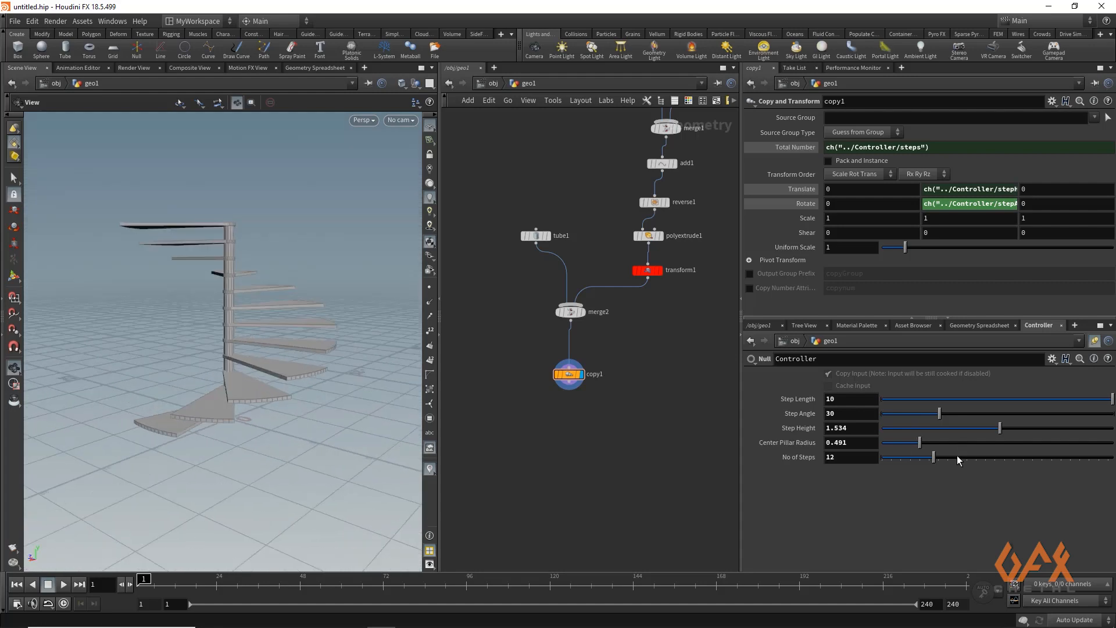
drag(934, 457, 986, 458)
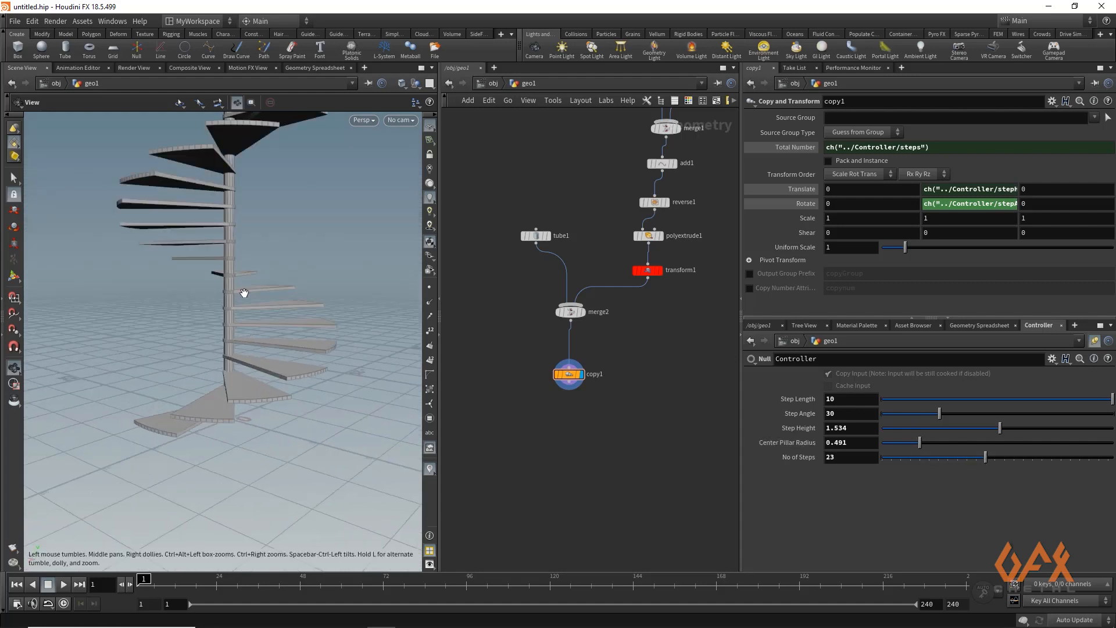
drag(244, 295, 229, 469)
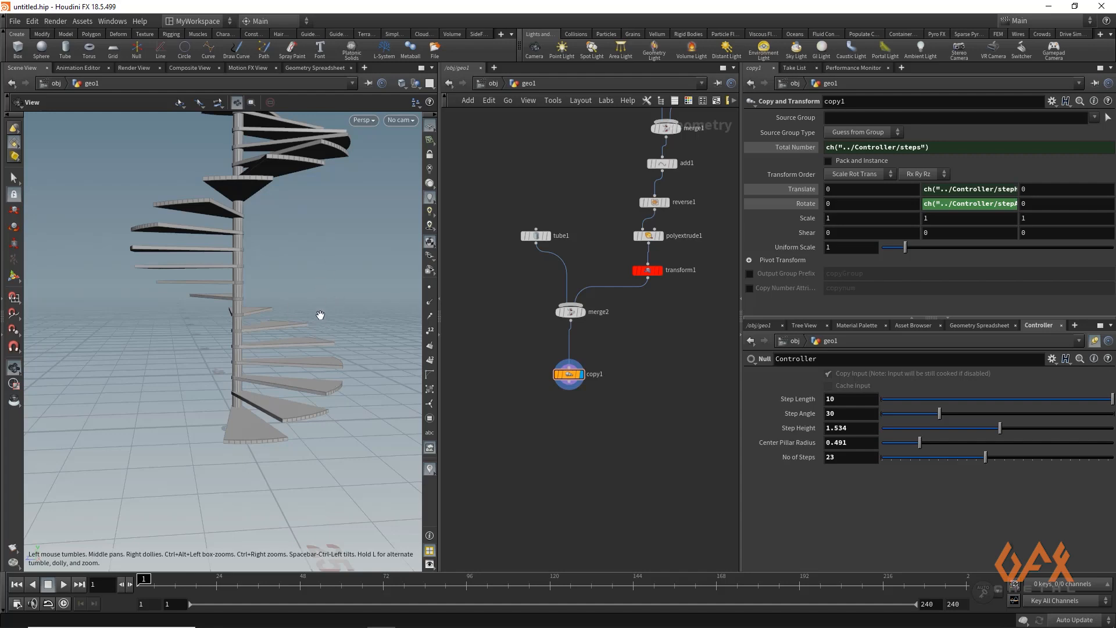
drag(305, 277, 210, 363)
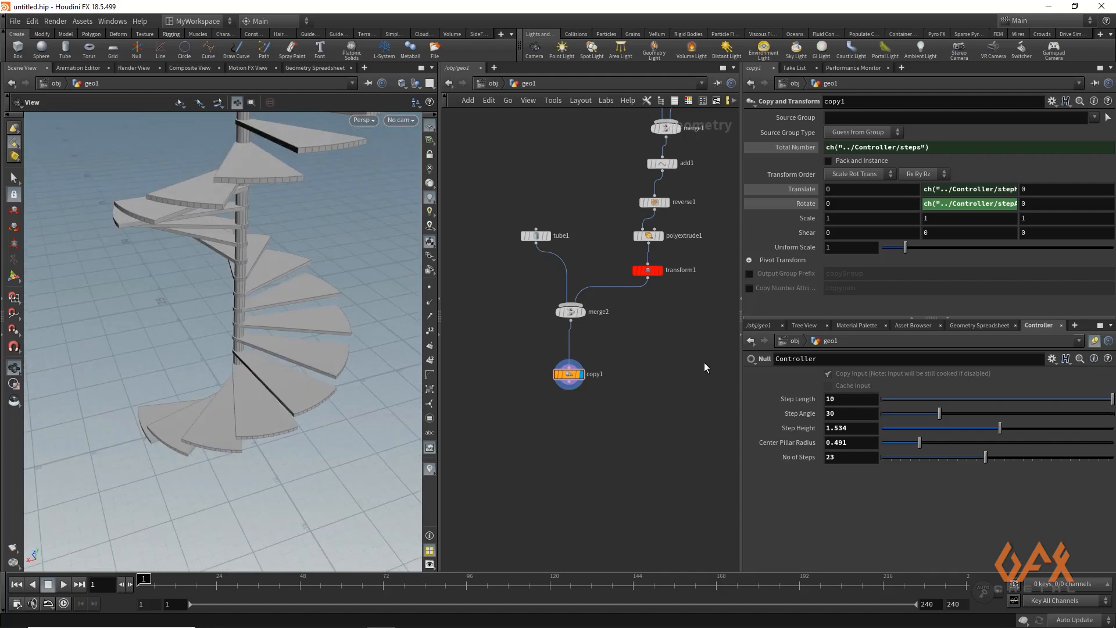
Create a separate Add node beside the step network, enable its Point 0 and turn on point display in the viewport.
middle_drag(709, 366, 588, 334)
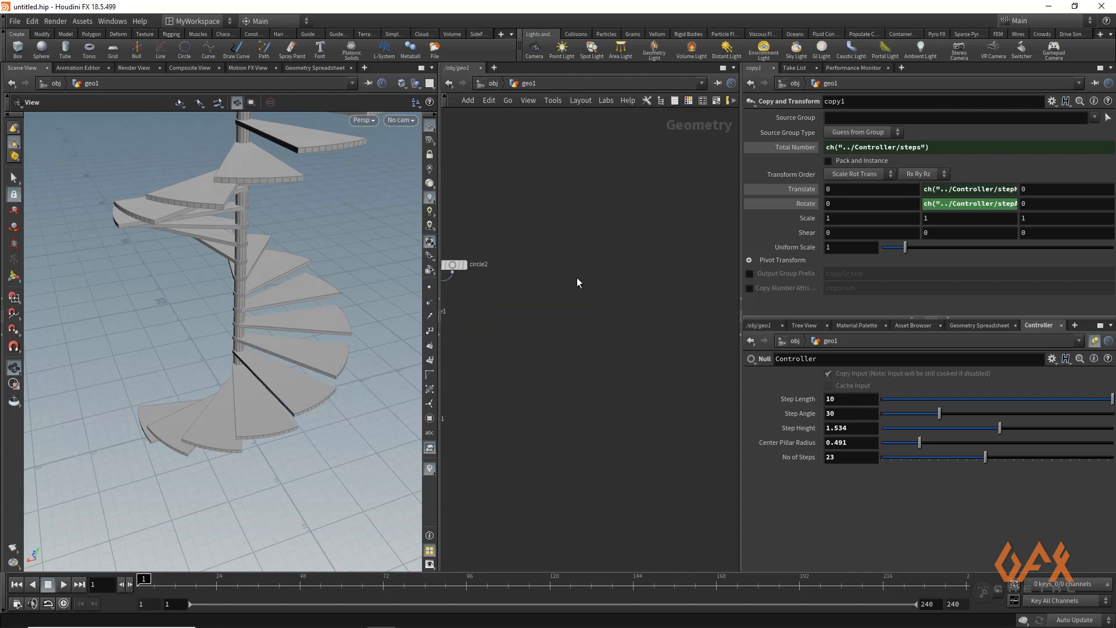
key(Tab)
text(ad)
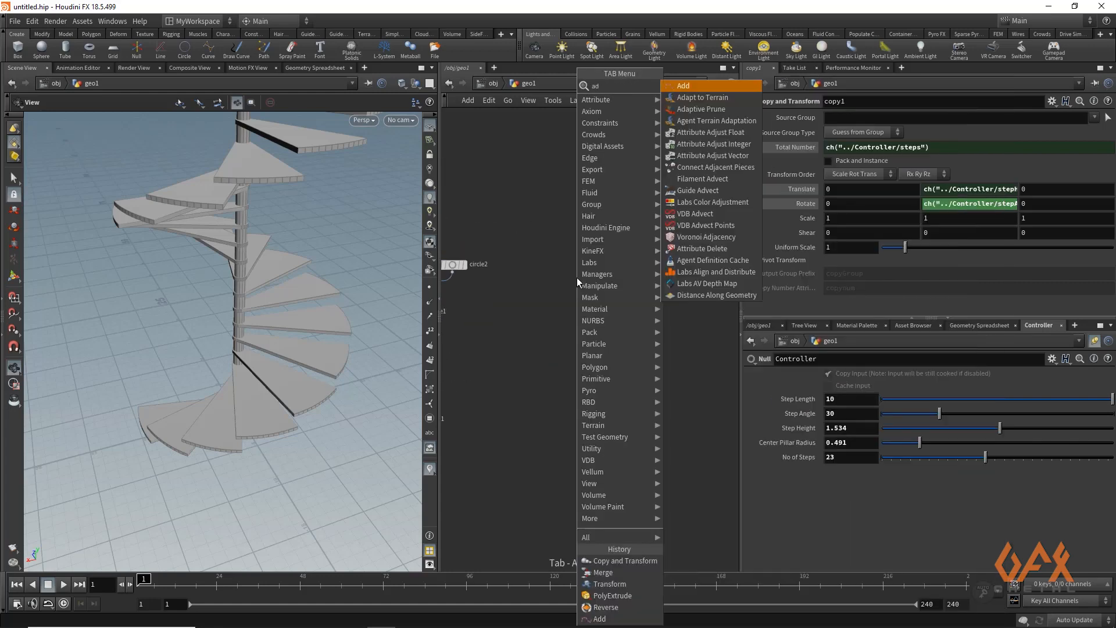
key(Return)
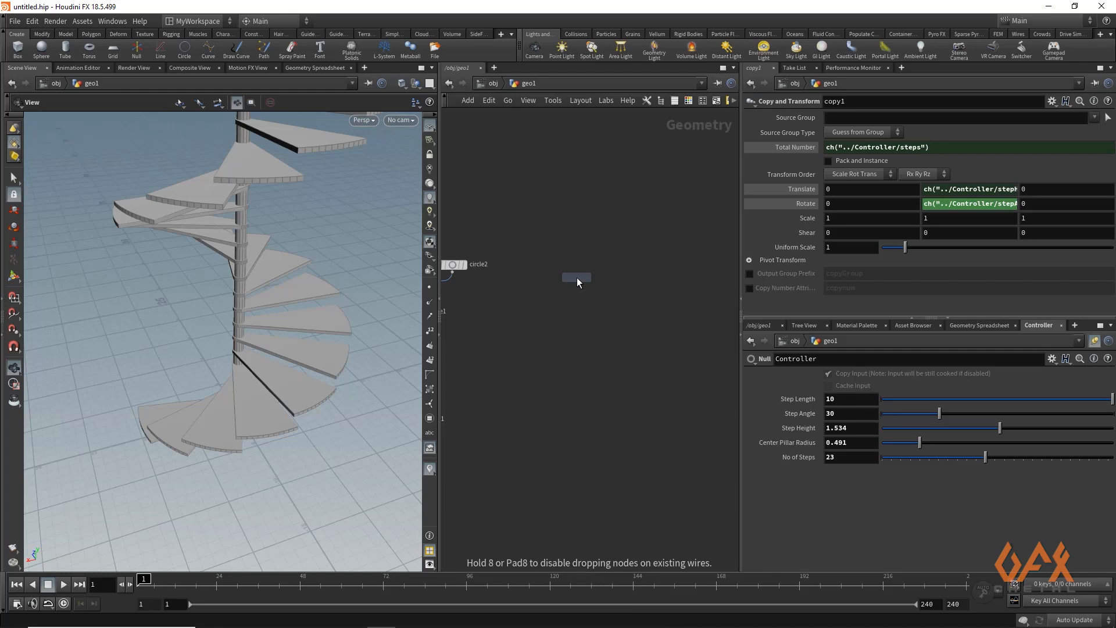
click(576, 277)
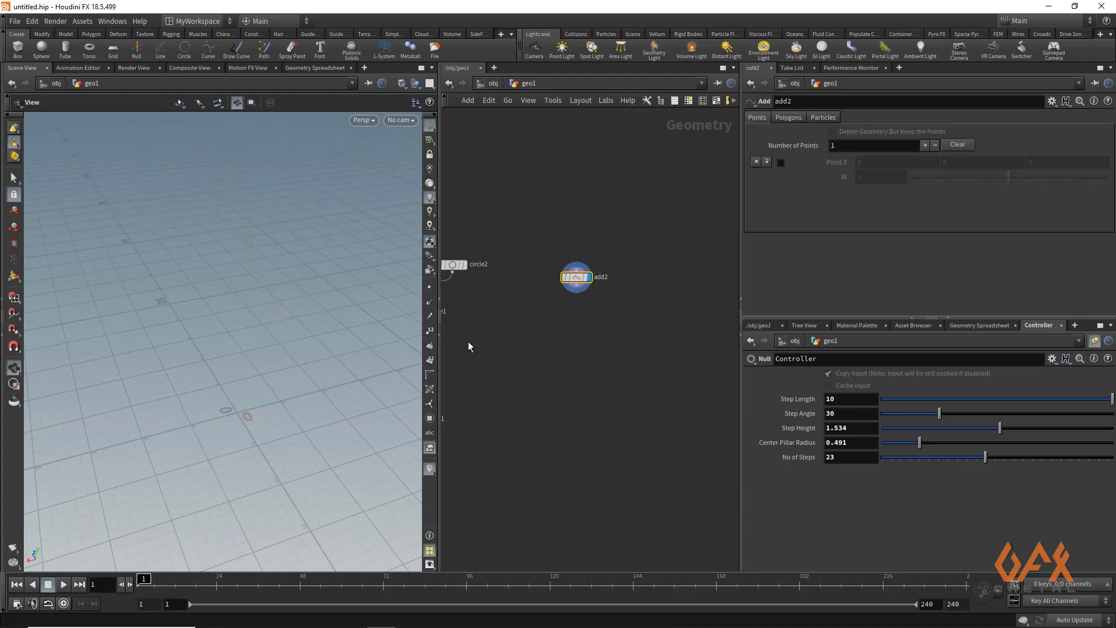
click(780, 163)
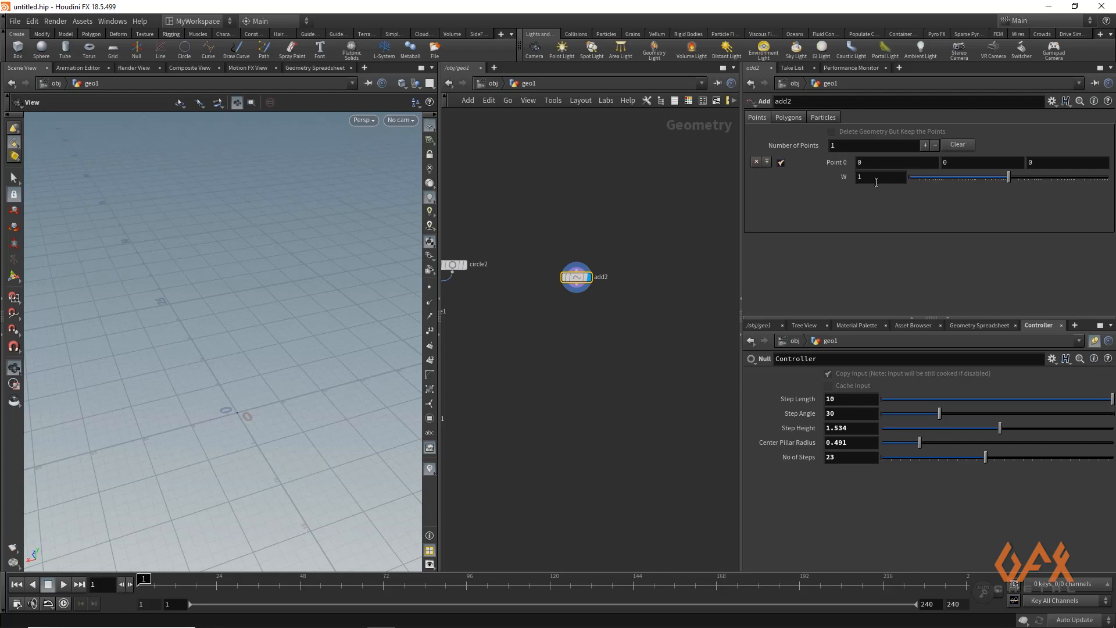
click(430, 287)
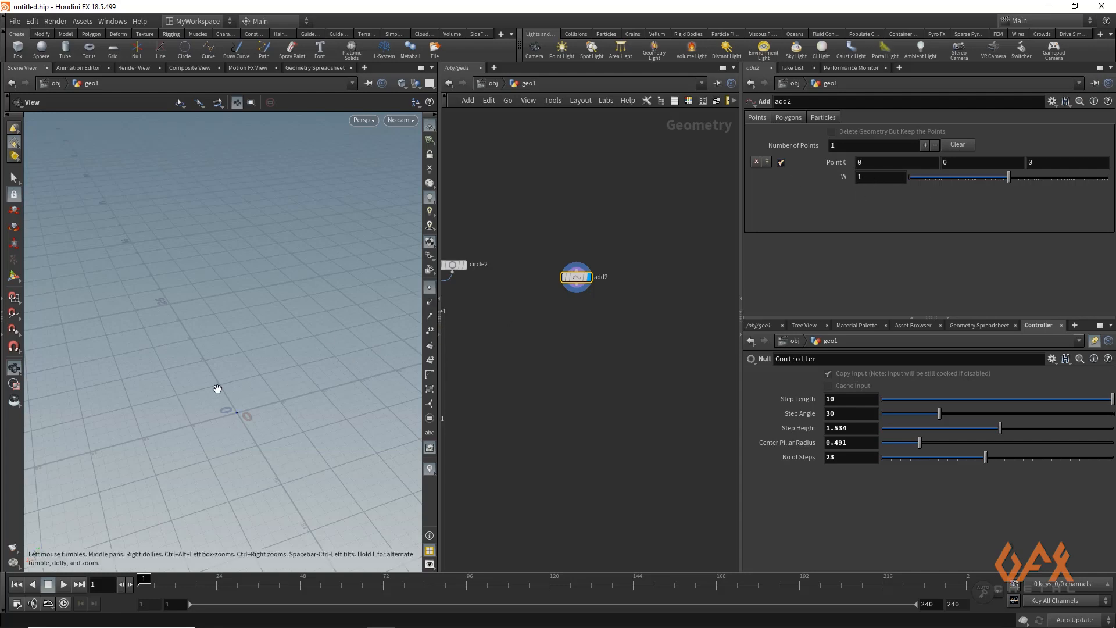
drag(217, 389, 249, 391)
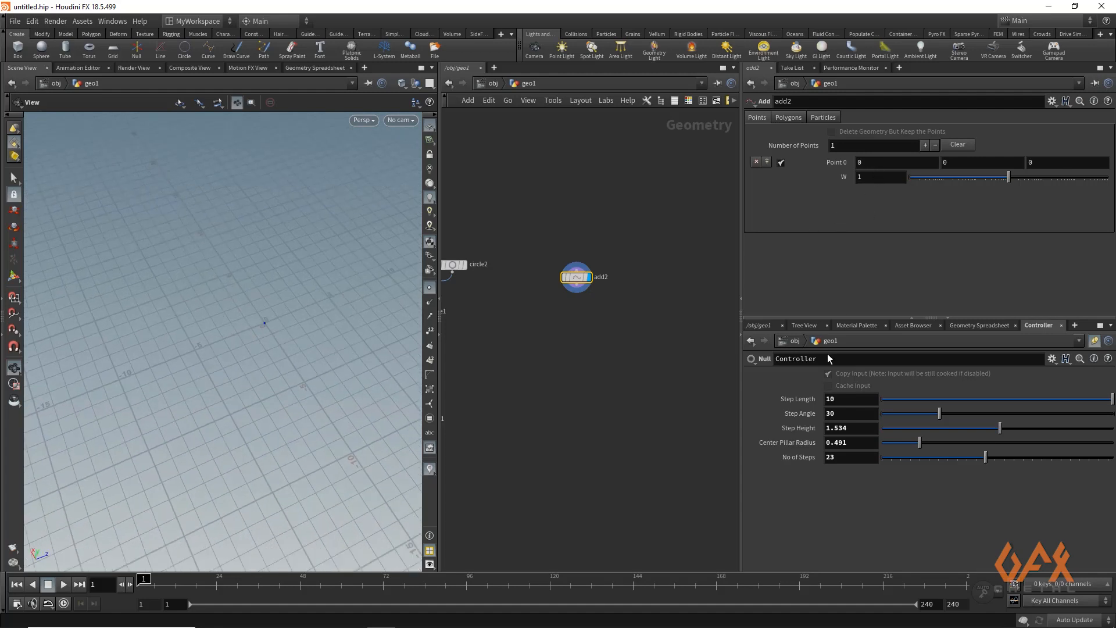
Drive Point 0's X with the Controller's Step Length by relative reference, subtracting a fraction of the same reference, and check it in top view.
right_click(836, 397)
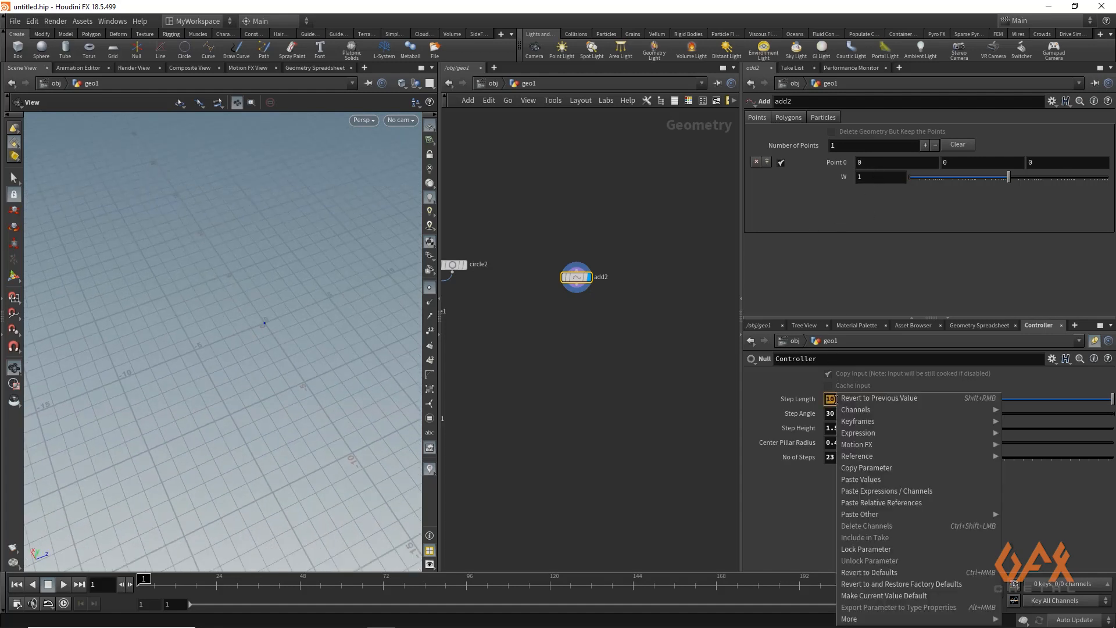
click(869, 471)
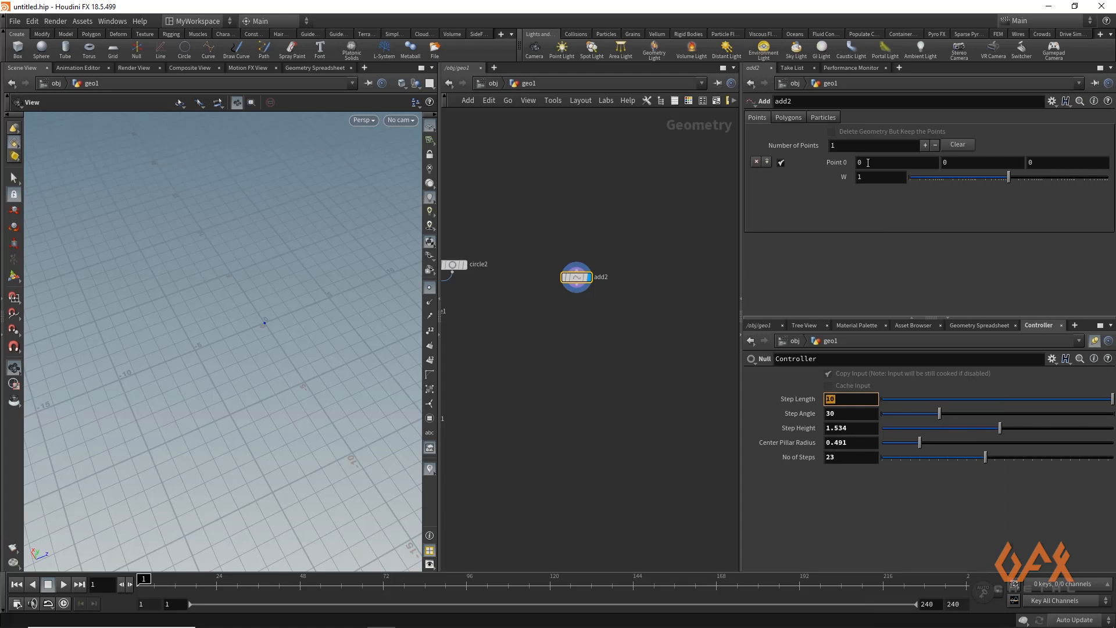
right_click(868, 162)
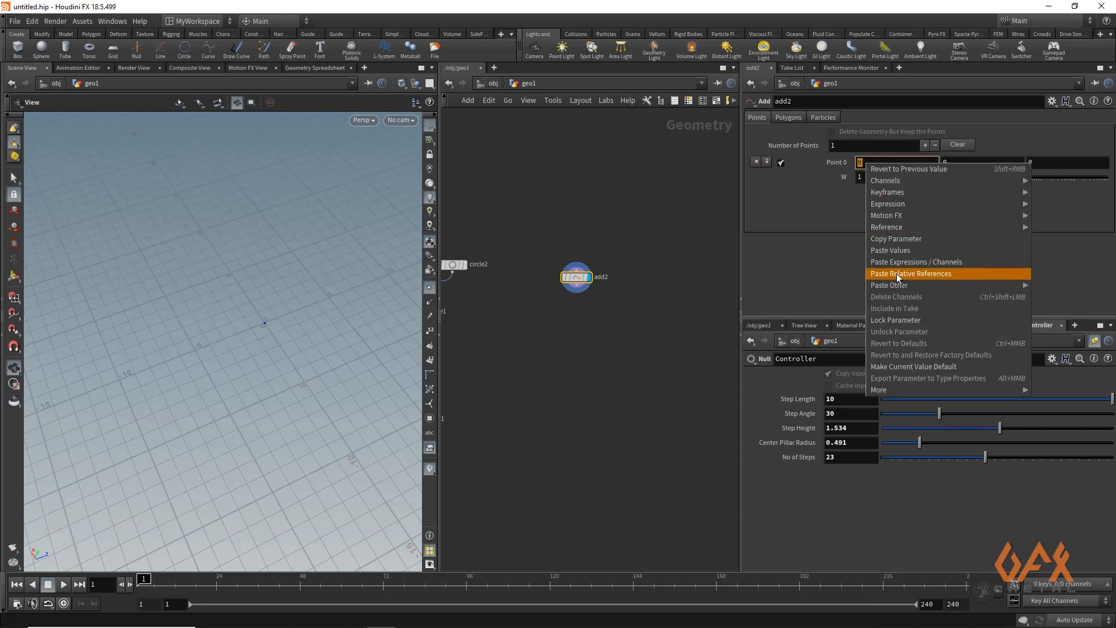
click(896, 273)
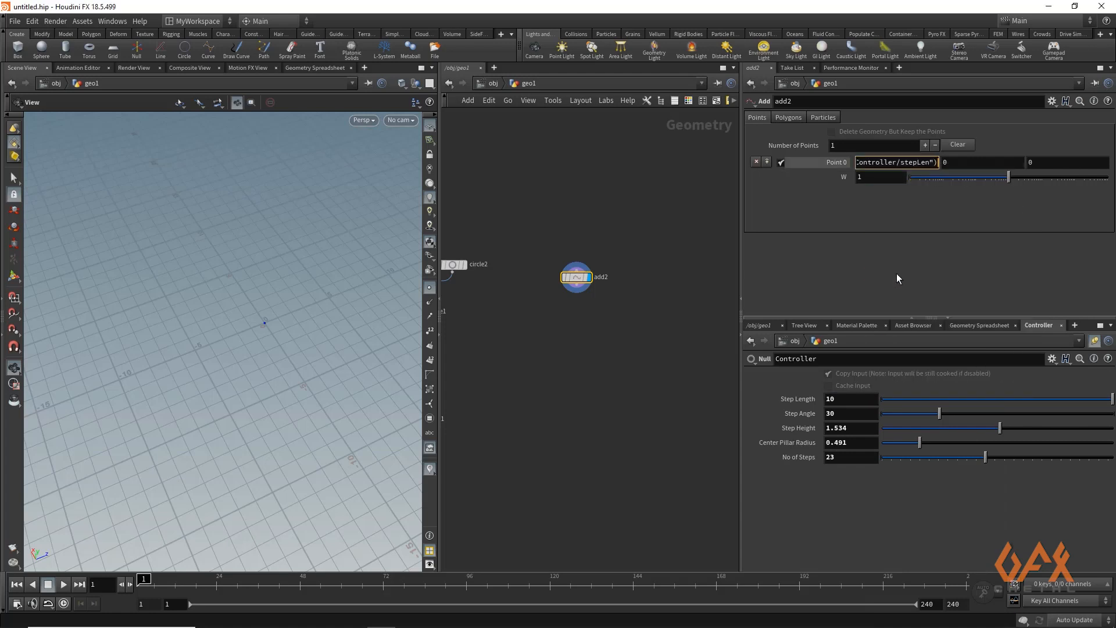
text(-)
right_click(937, 163)
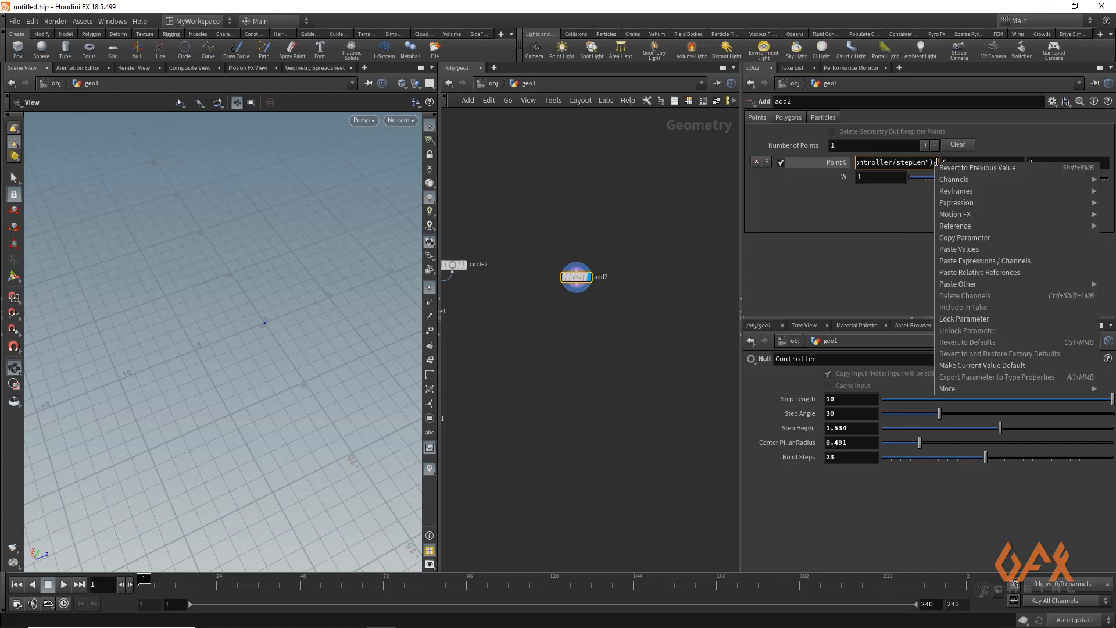
click(960, 270)
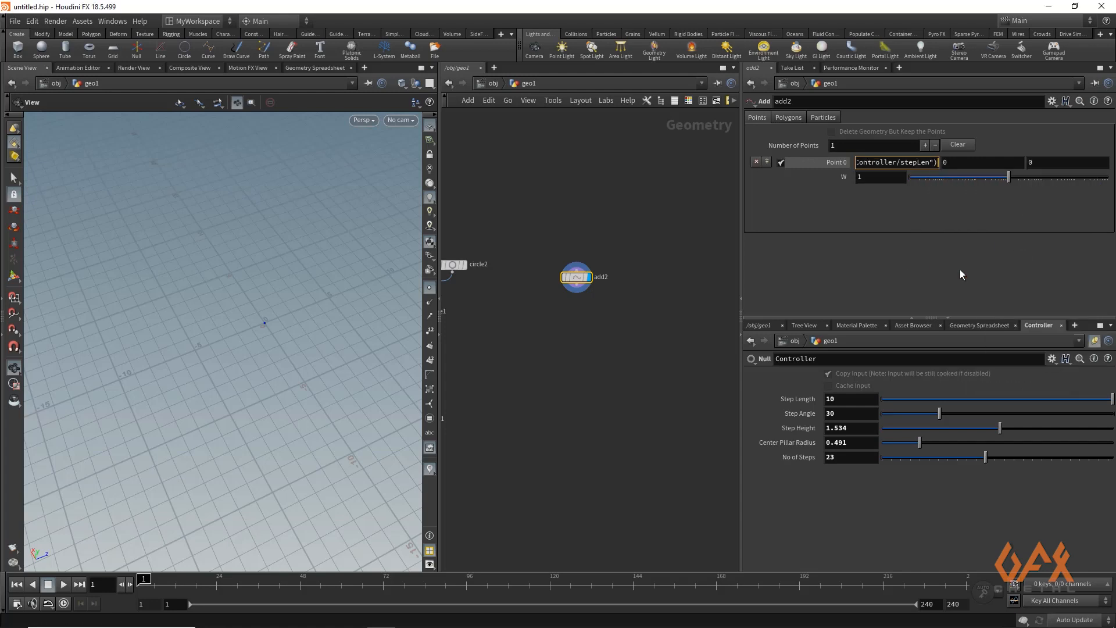
text(/)
key(Return)
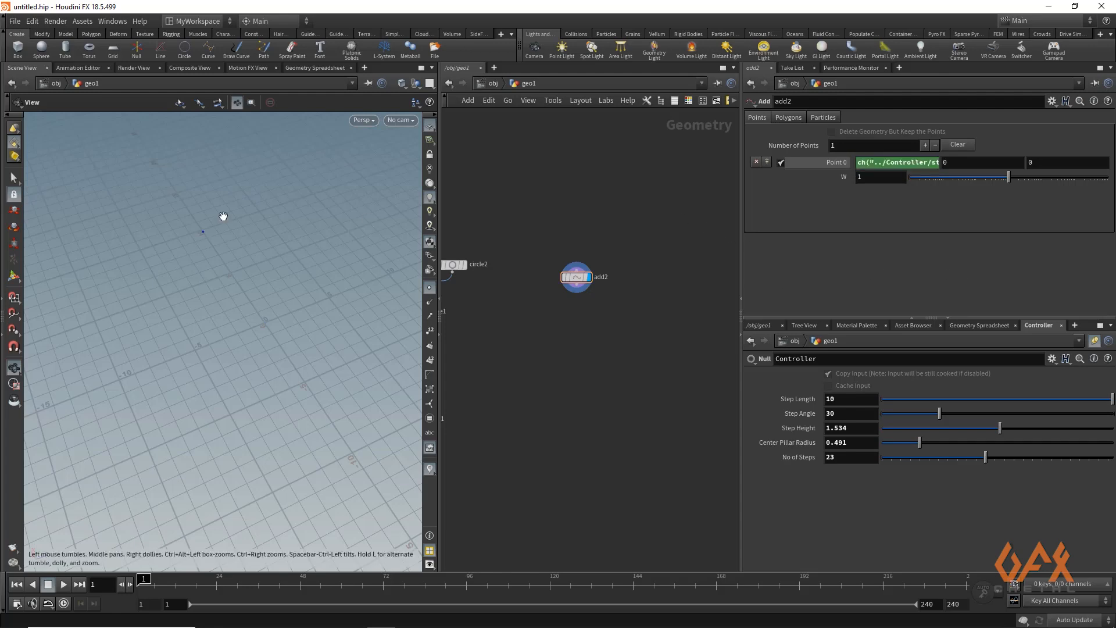
drag(224, 254, 298, 303)
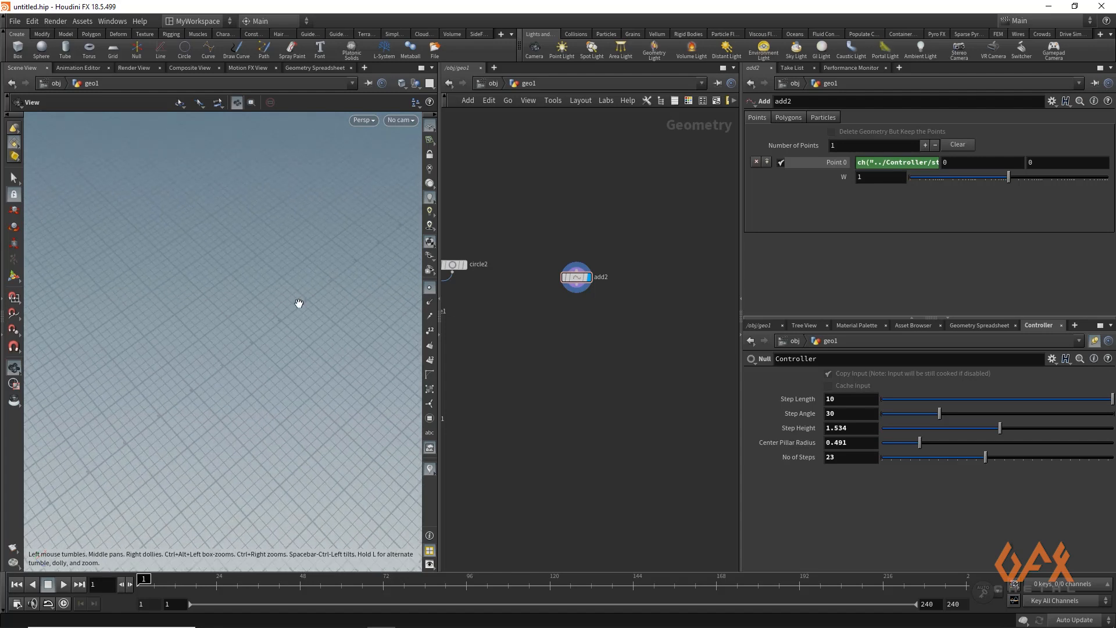
key(space+2)
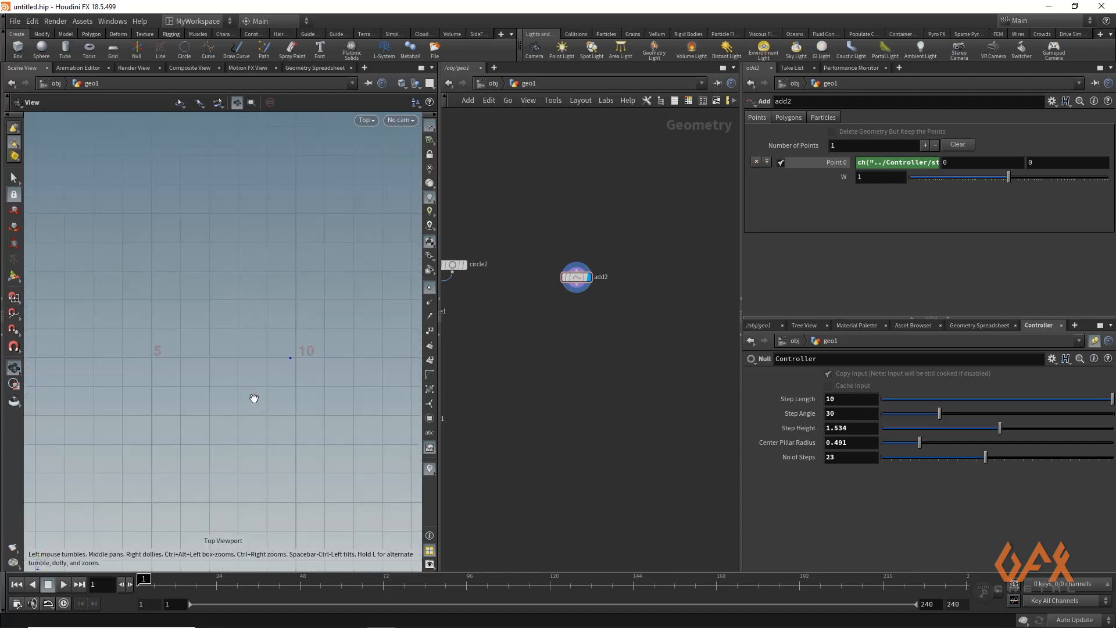
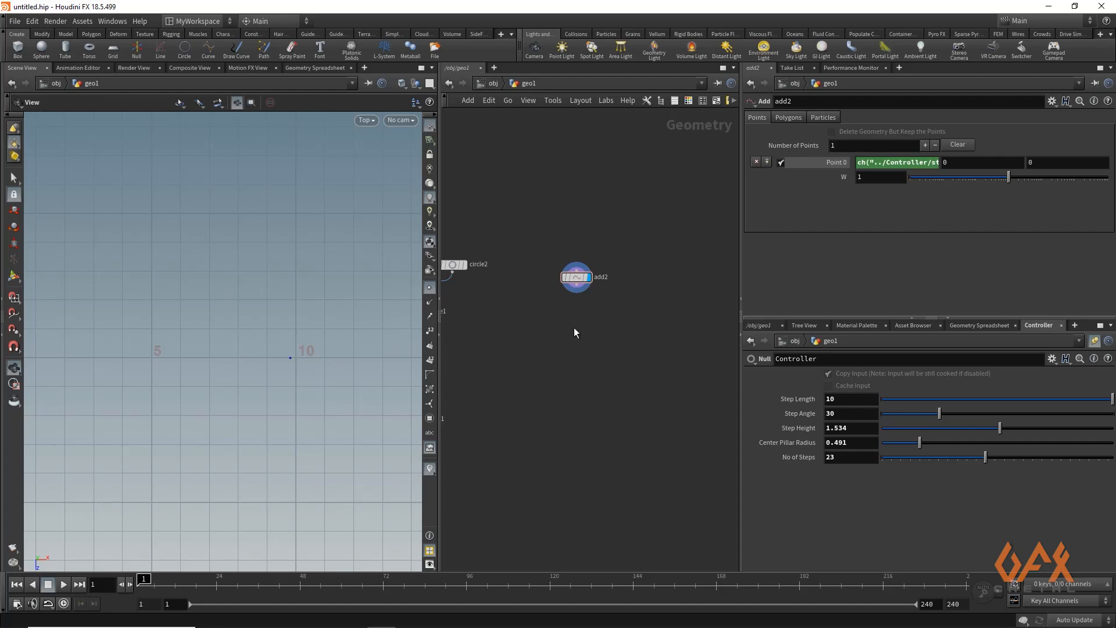
Append a Transform node below add2.
middle_drag(540, 371, 579, 277)
click(614, 224)
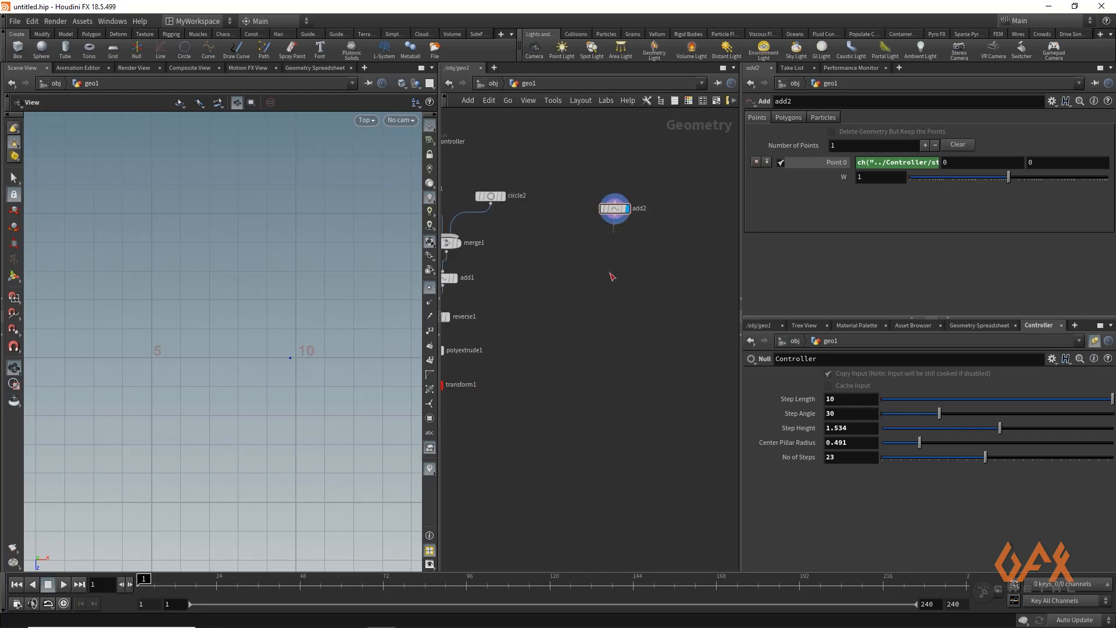
key(Tab)
text(tran)
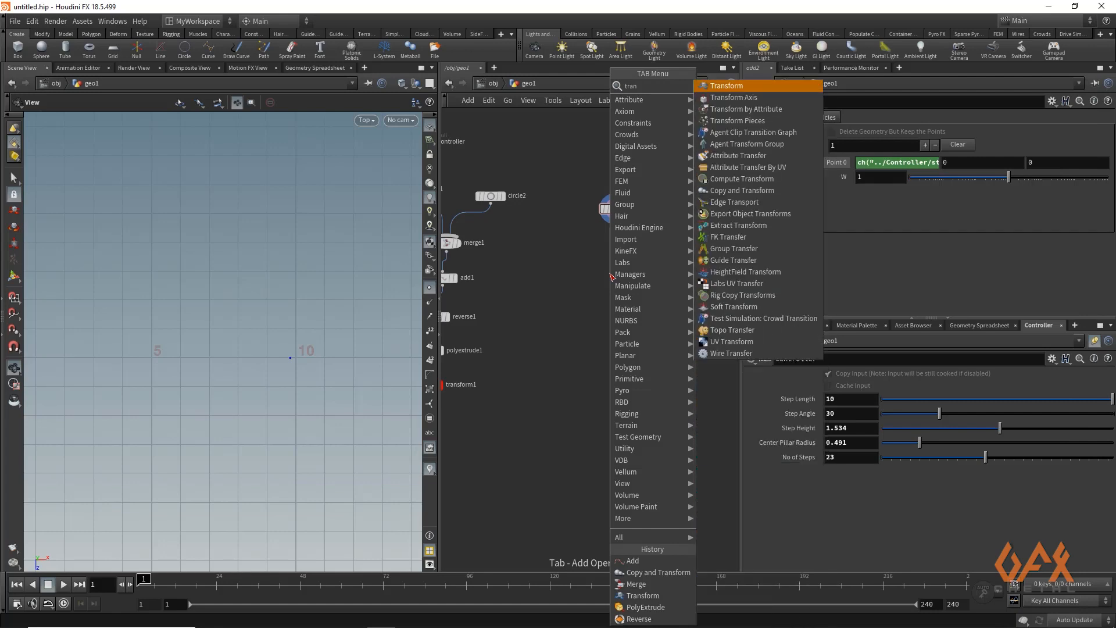
key(Return)
click(610, 274)
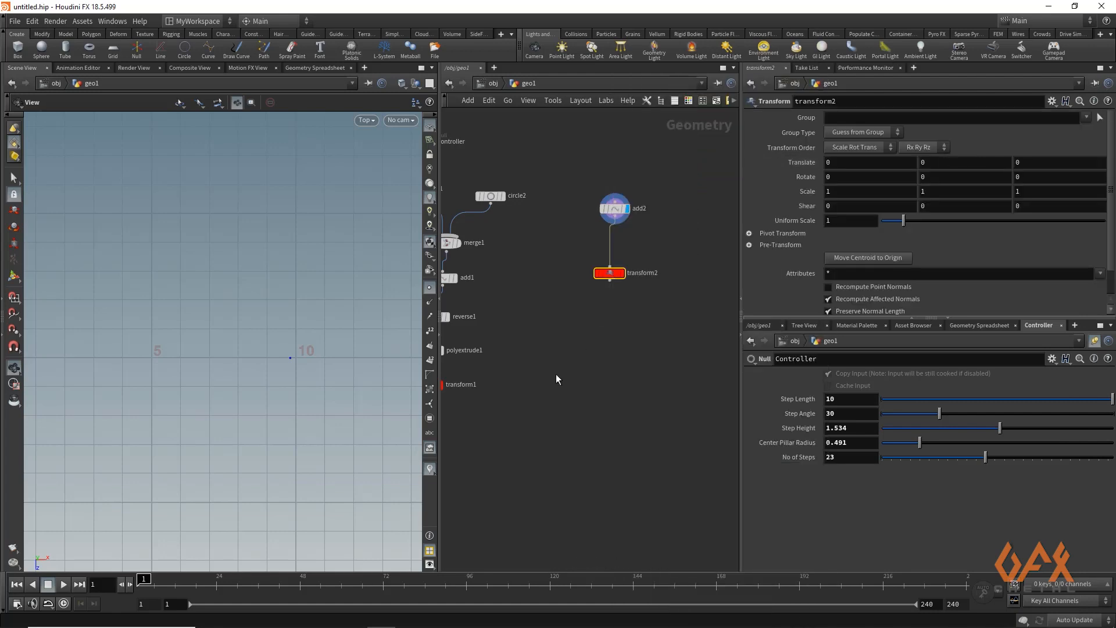
Lower No of Steps to 2 on the Controller and show copy1 as a template outline behind the point.
middle_drag(457, 321, 560, 308)
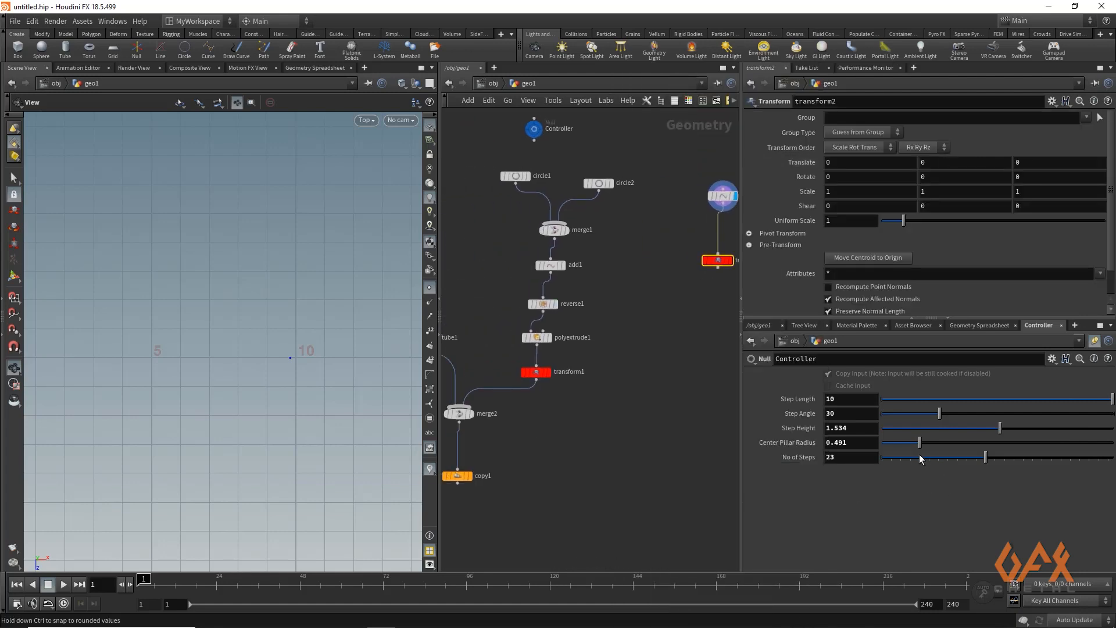
drag(921, 459, 888, 462)
click(467, 481)
middle_drag(274, 369, 256, 371)
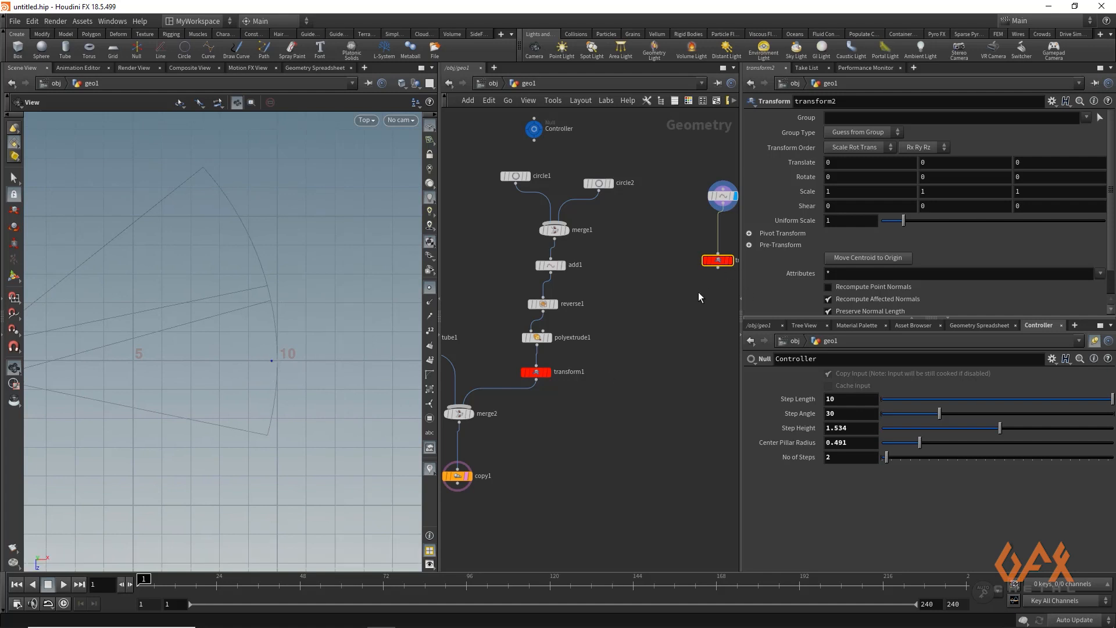
Display transform2 and link its Y rotation to copy1's Y rotation by relative reference.
mouse_move(721, 280)
middle_down()
mouse_move(643, 278)
mouse_move(720, 266)
middle_up()
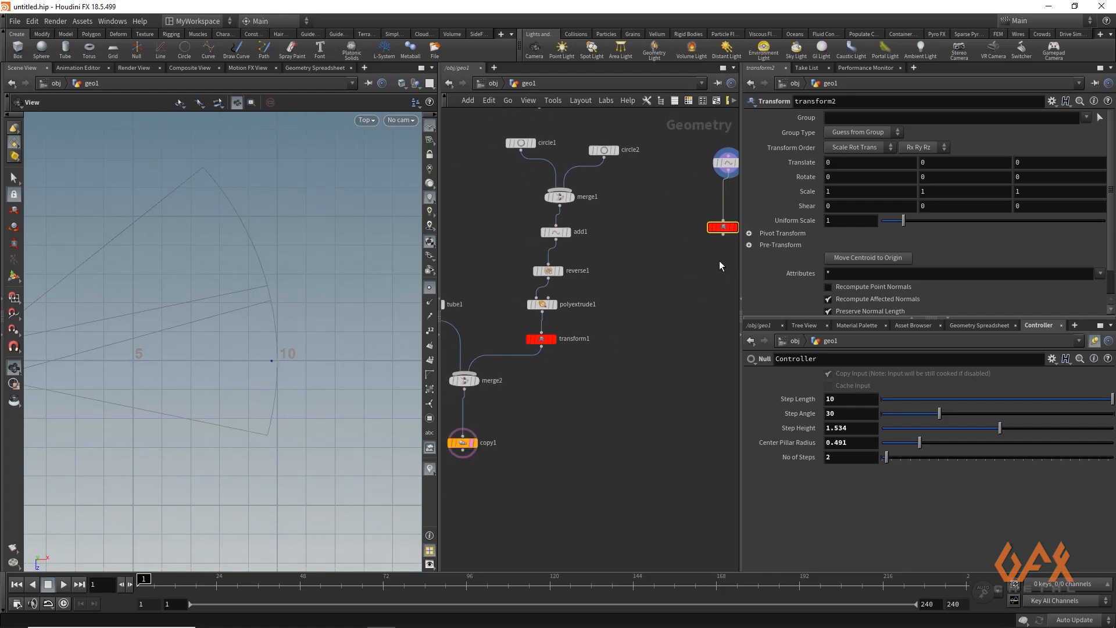
click(468, 442)
right_click(948, 204)
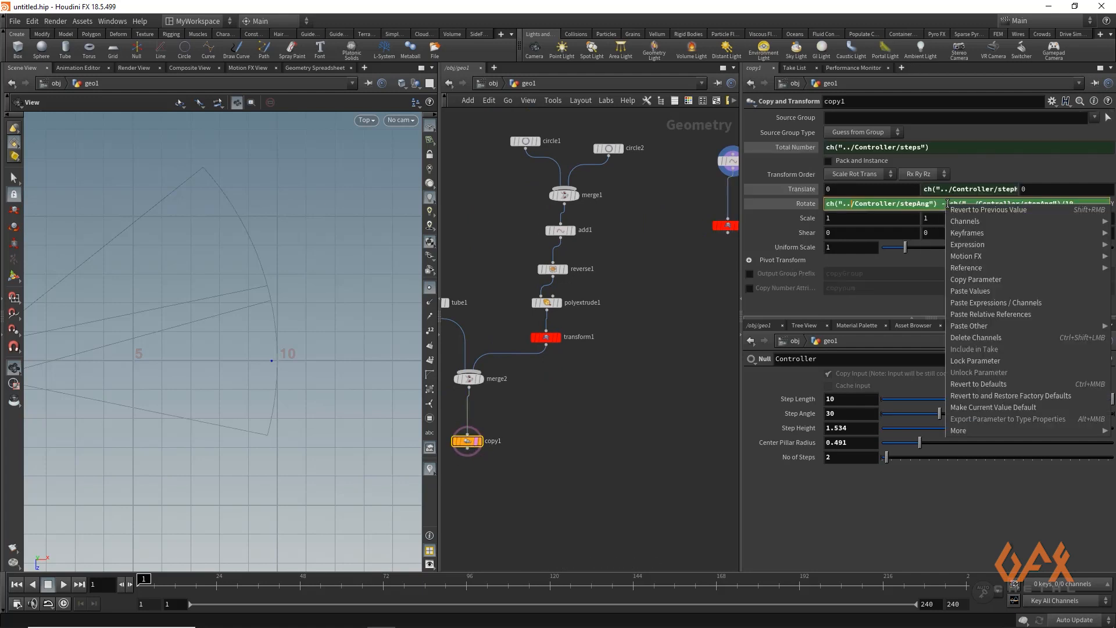
click(958, 280)
middle_drag(654, 335, 536, 351)
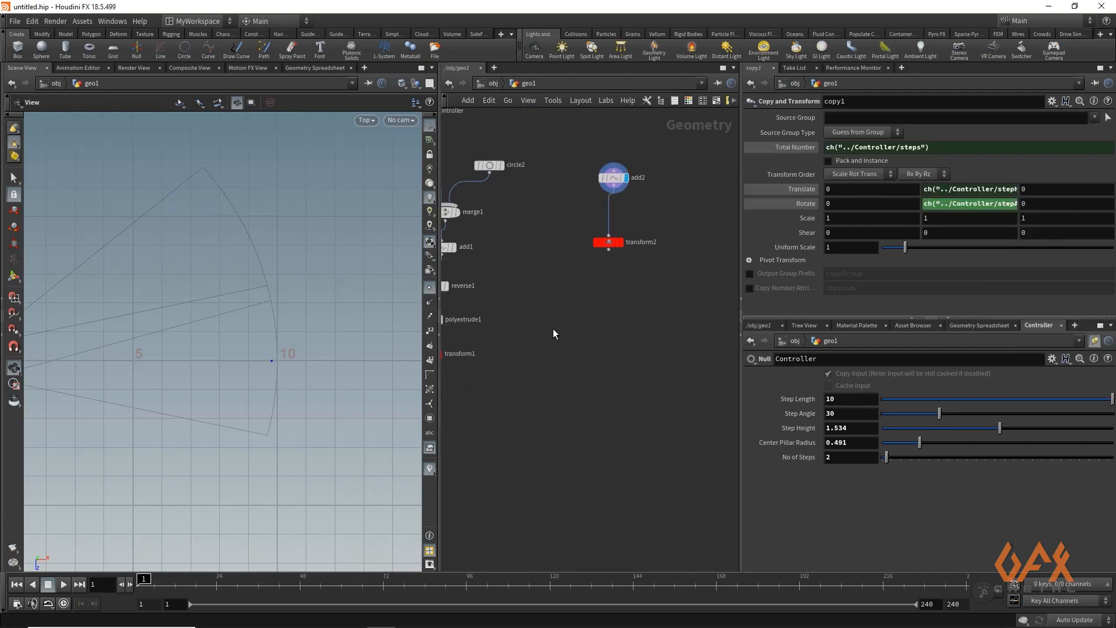
click(619, 245)
click(621, 242)
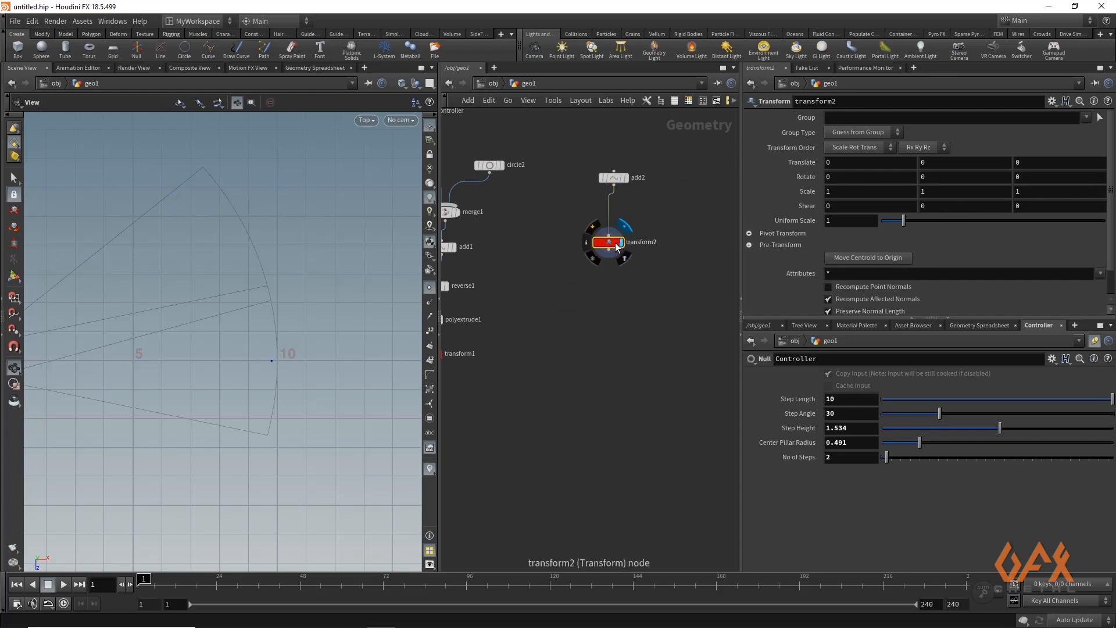
right_click(941, 178)
click(977, 292)
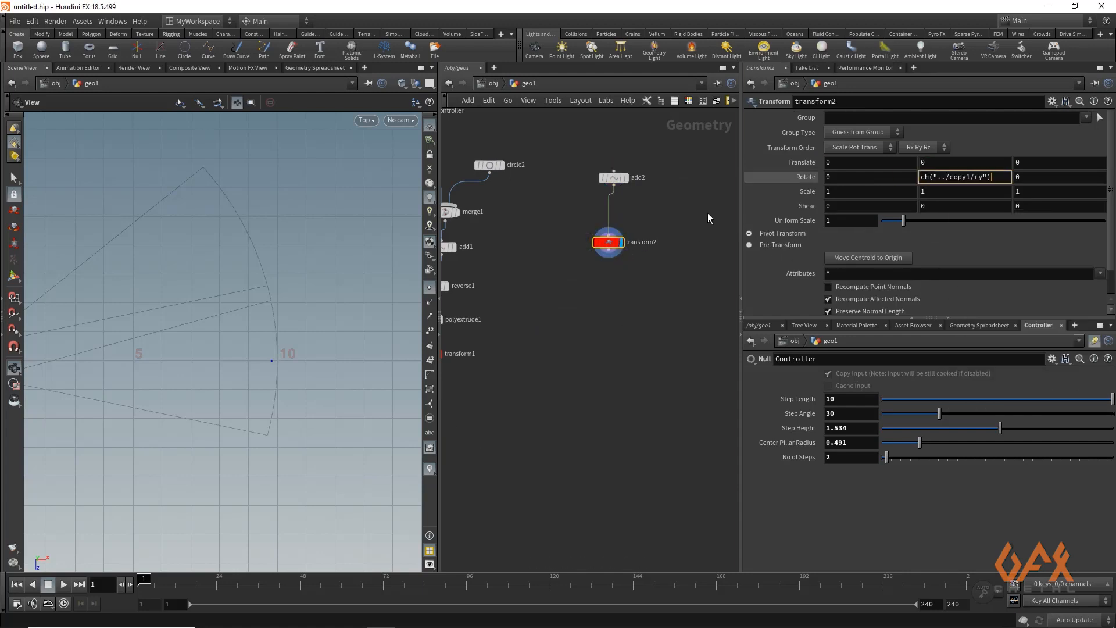
key(Return)
Halve and negate transform2's Y rotation expression so that it reads -ch("../copy1/ry")/2.
click(999, 176)
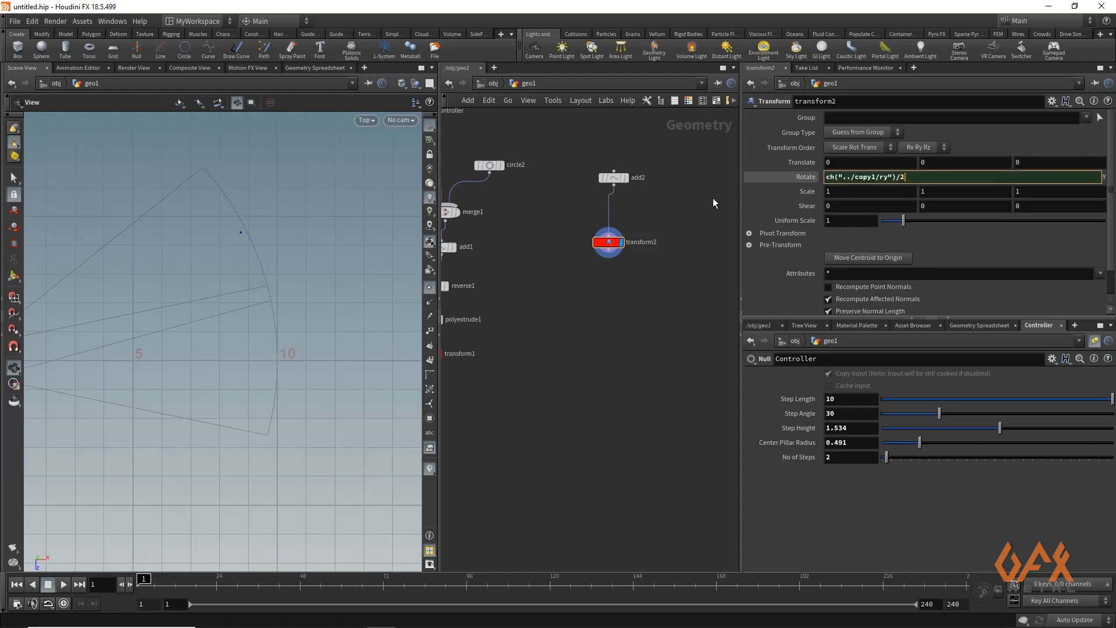
key(Return)
click(921, 178)
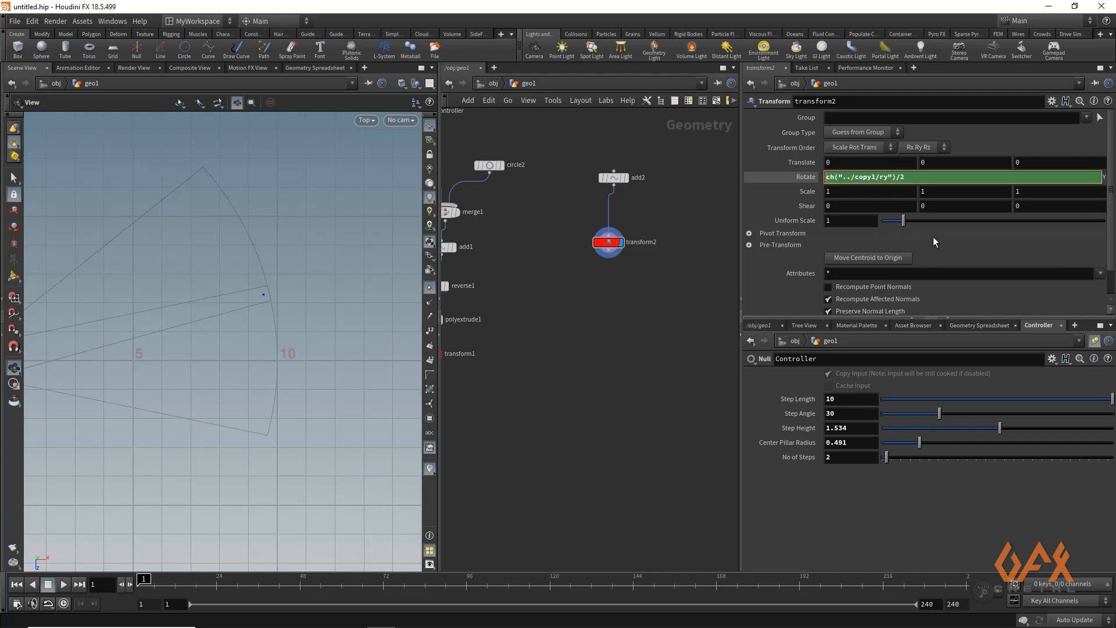
key(Home)
text(-)
key(Return)
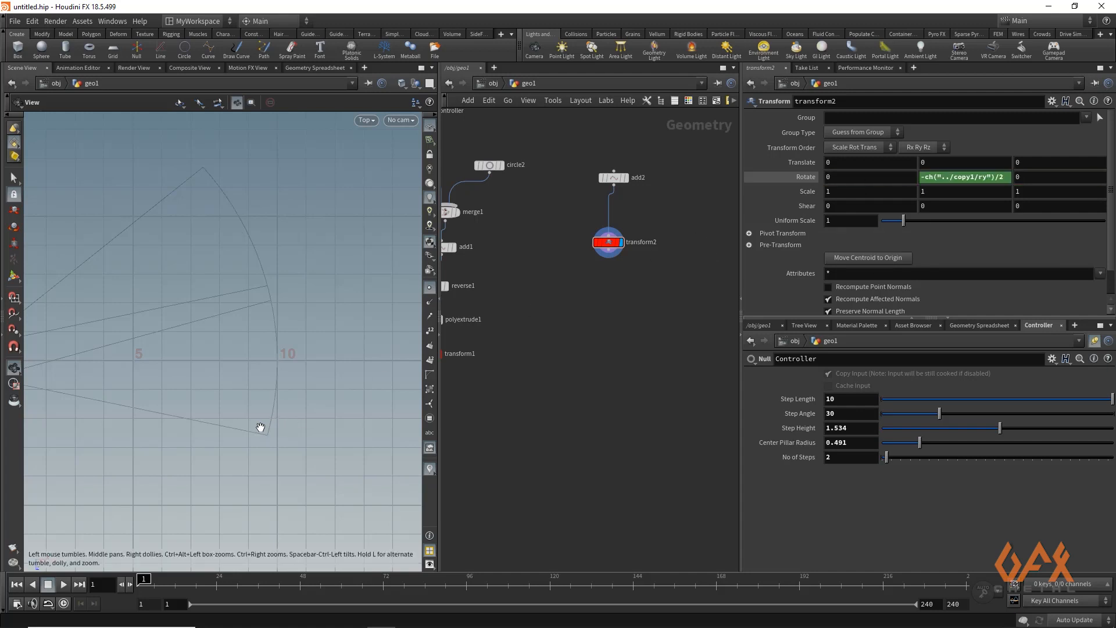
Set the Controller's Step Angle to 29.99 to test how the point follows the step, and return to the copy1 node.
mouse_move(940, 415)
mouse_down()
mouse_move(958, 416)
mouse_move(911, 415)
mouse_move(1035, 415)
mouse_move(905, 410)
mouse_move(949, 404)
mouse_move(938, 405)
mouse_up()
middle_drag(596, 415, 670, 417)
scroll(526, 460, down, 2)
middle_drag(524, 461, 584, 389)
scroll(445, 434, up, 2)
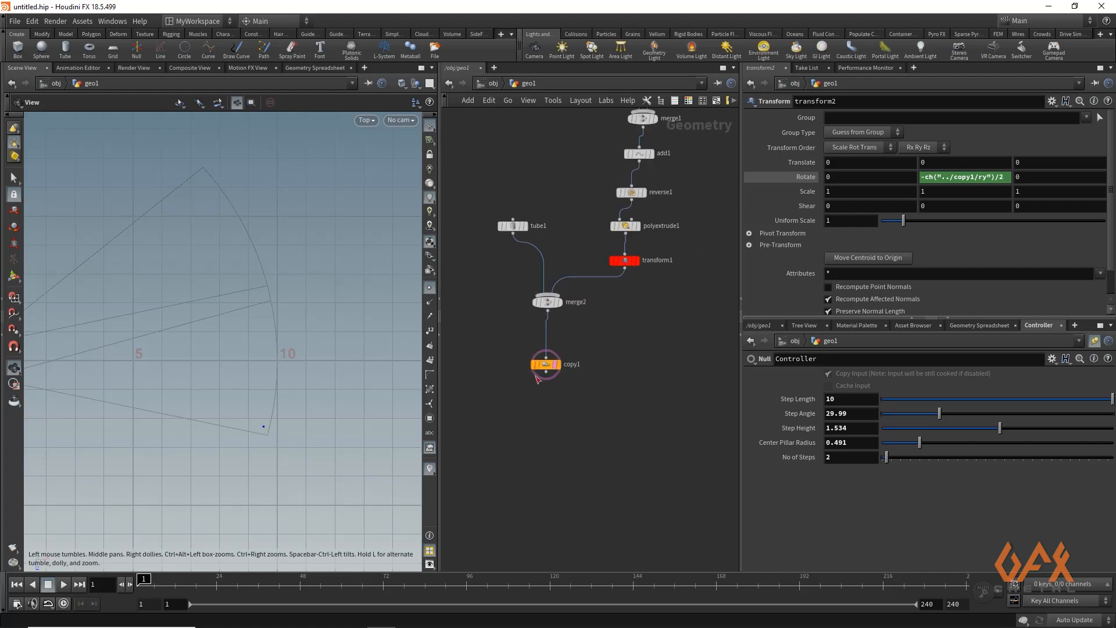
Create a reference copy of the copy1 node and place it near the transform2 branch.
click(548, 365)
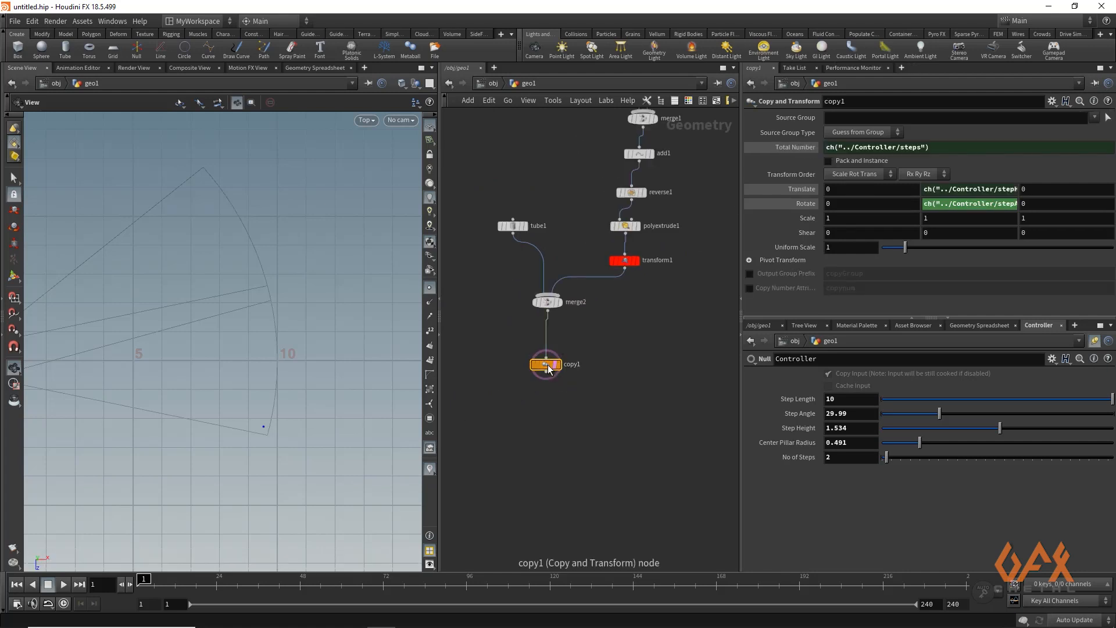
right_click(548, 368)
mouse_move(576, 384)
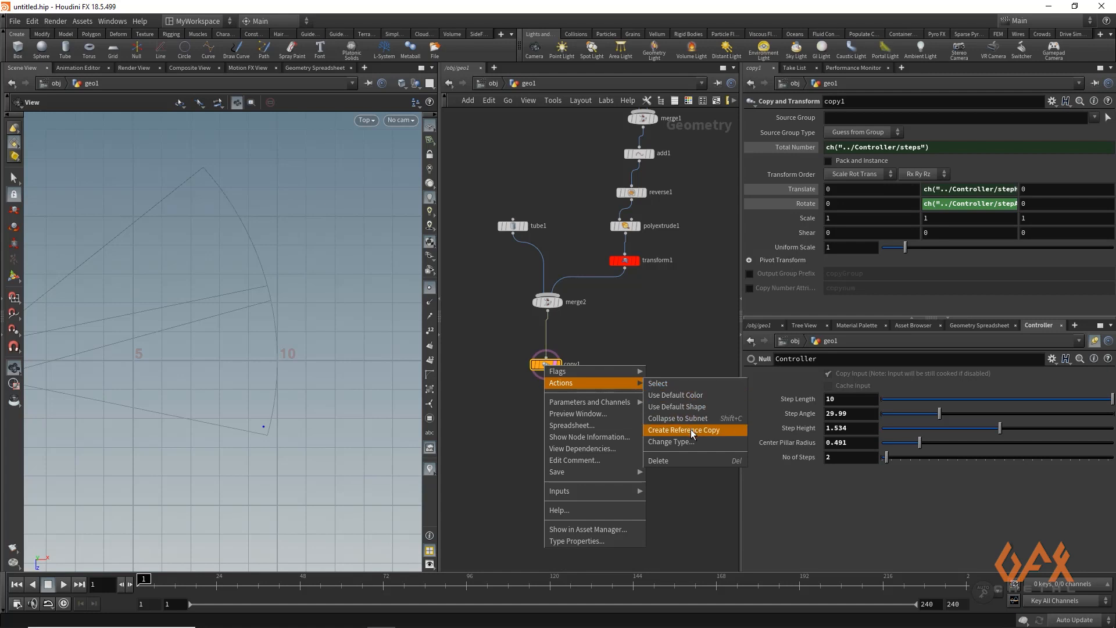
click(678, 430)
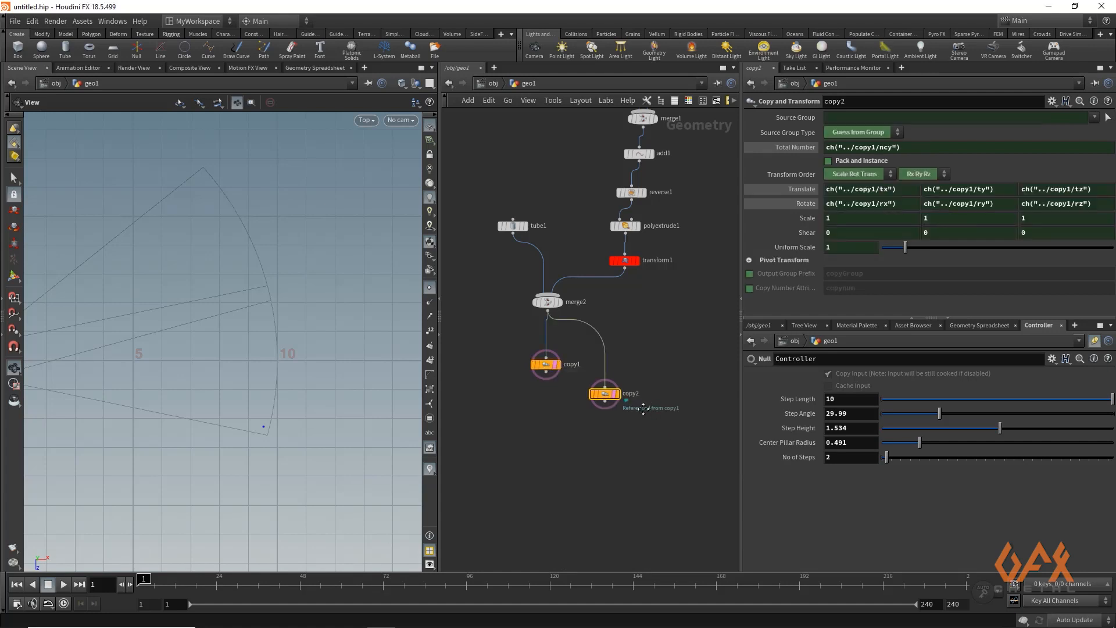
drag(498, 428, 636, 378)
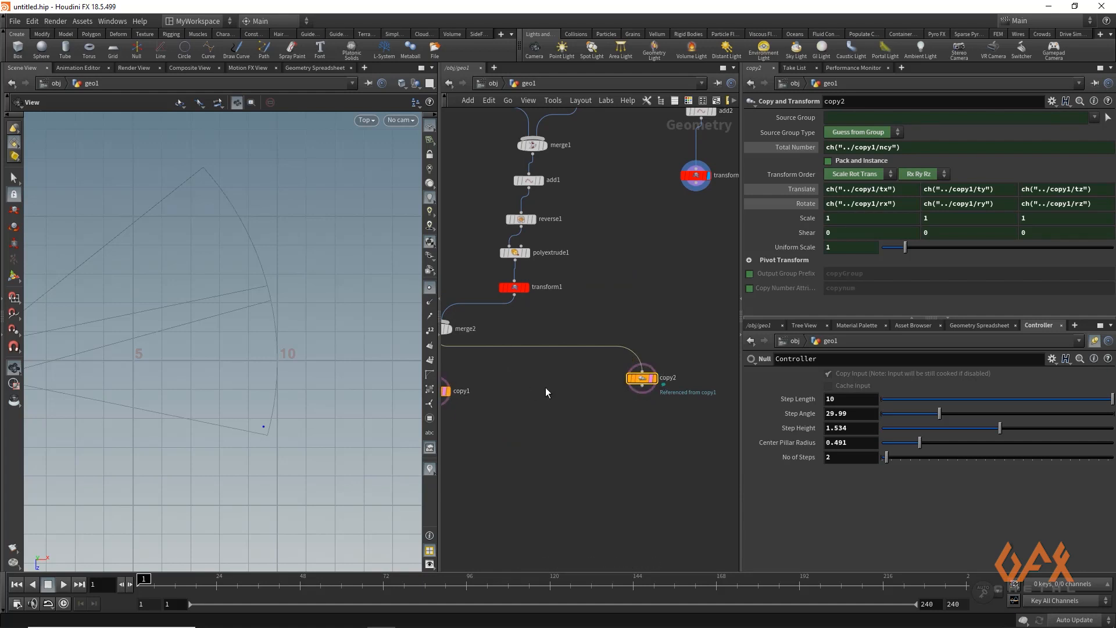
Feed the referenced copy2 node from transform2, display it, and show copy1 as a template outline.
mouse_move(696, 187)
mouse_down()
mouse_move(642, 327)
mouse_move(641, 373)
mouse_move(702, 274)
mouse_up()
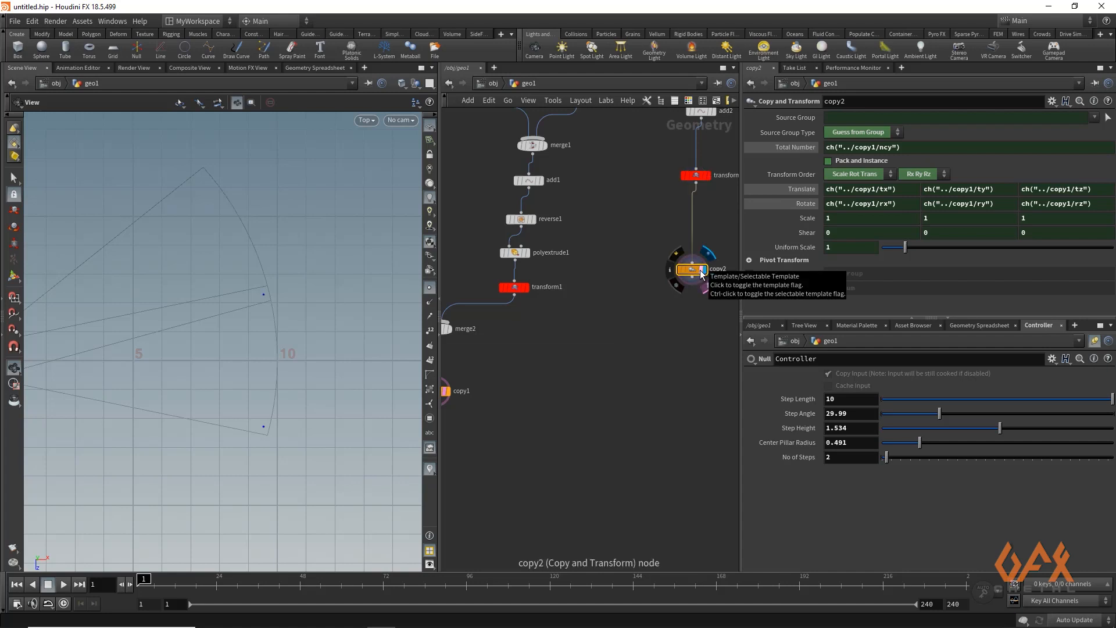
click(702, 270)
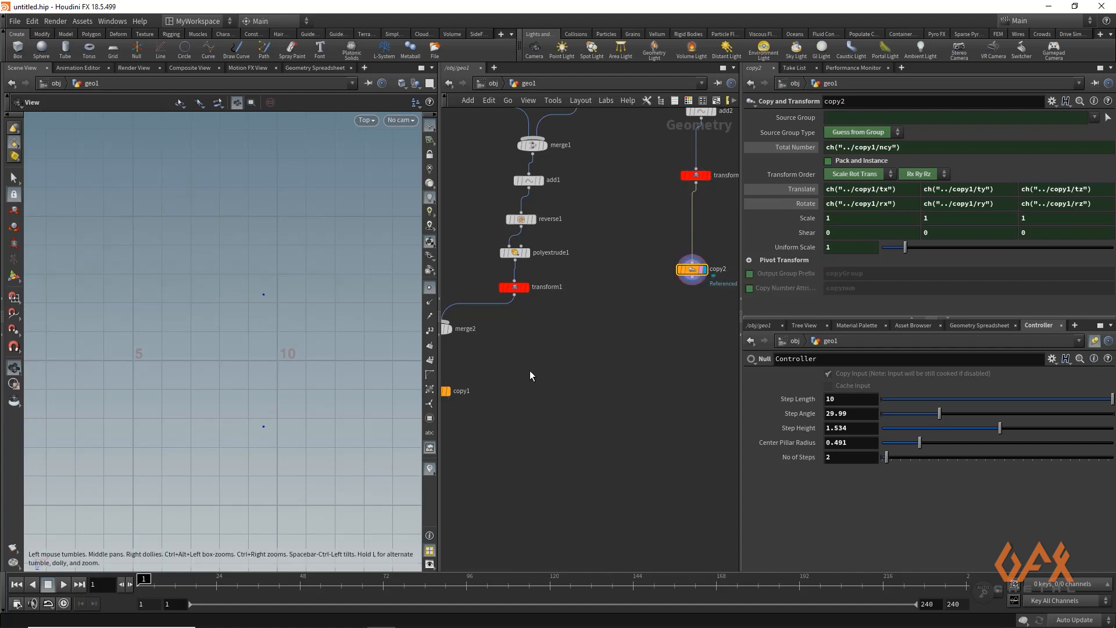
middle_drag(529, 371, 578, 342)
click(492, 362)
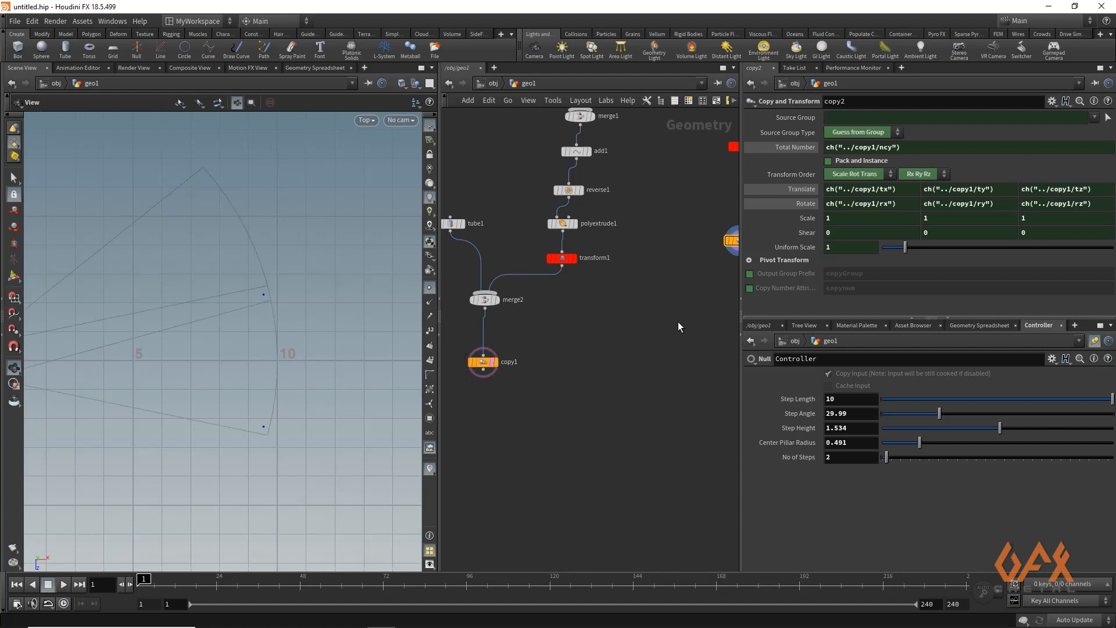
Raise No of Steps to 13 on the Controller and inspect the copied points against the staircase in perspective.
middle_drag(678, 327, 574, 364)
drag(887, 457, 938, 457)
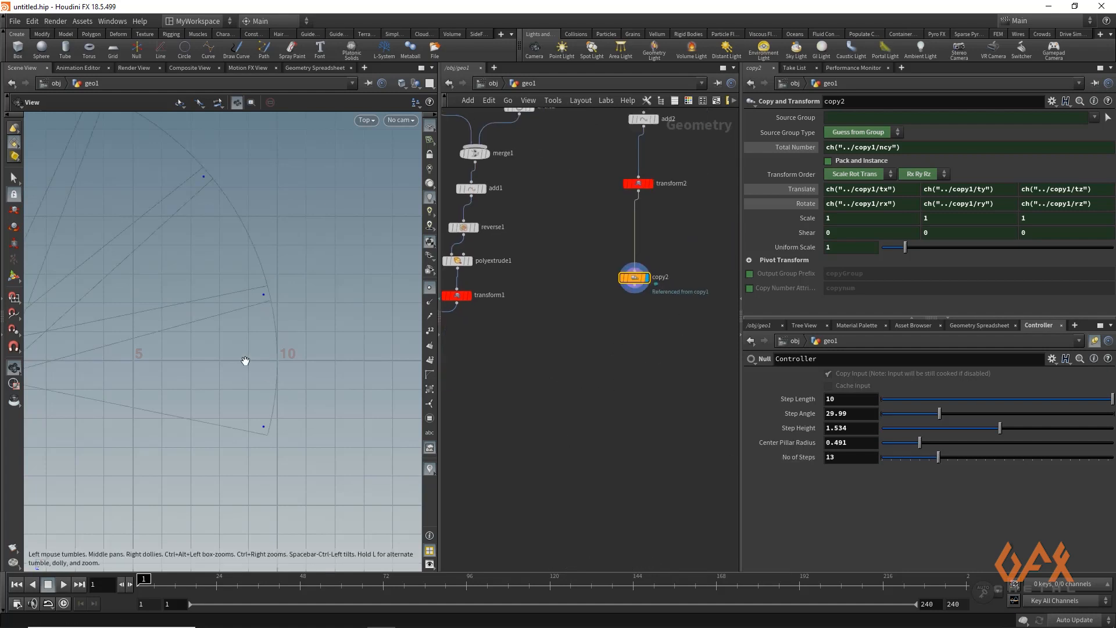
key(space+1)
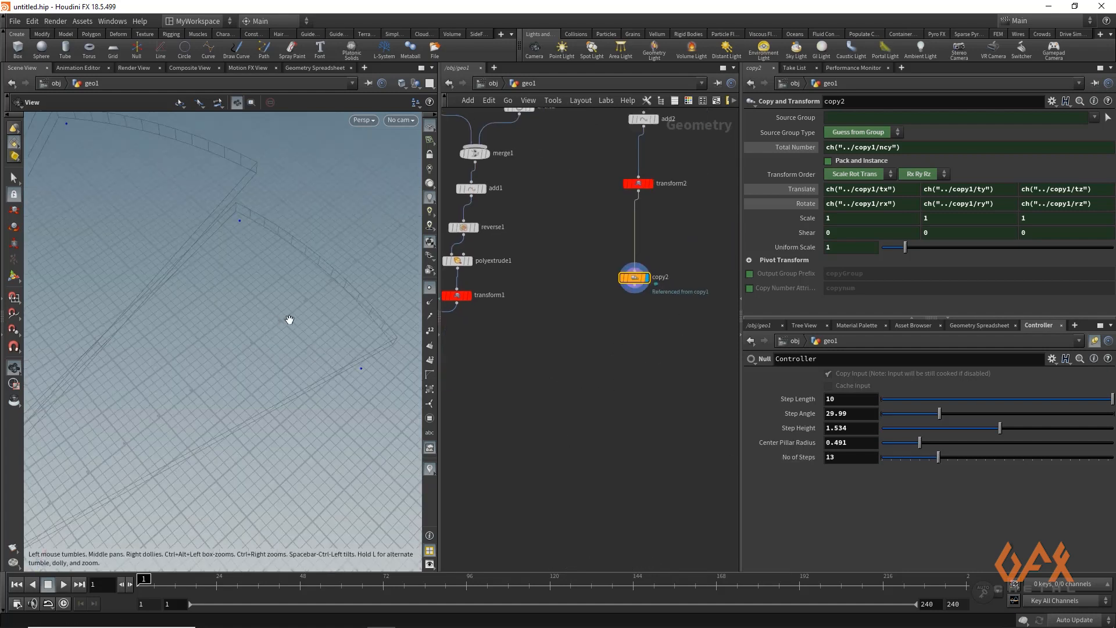
drag(270, 321, 252, 334)
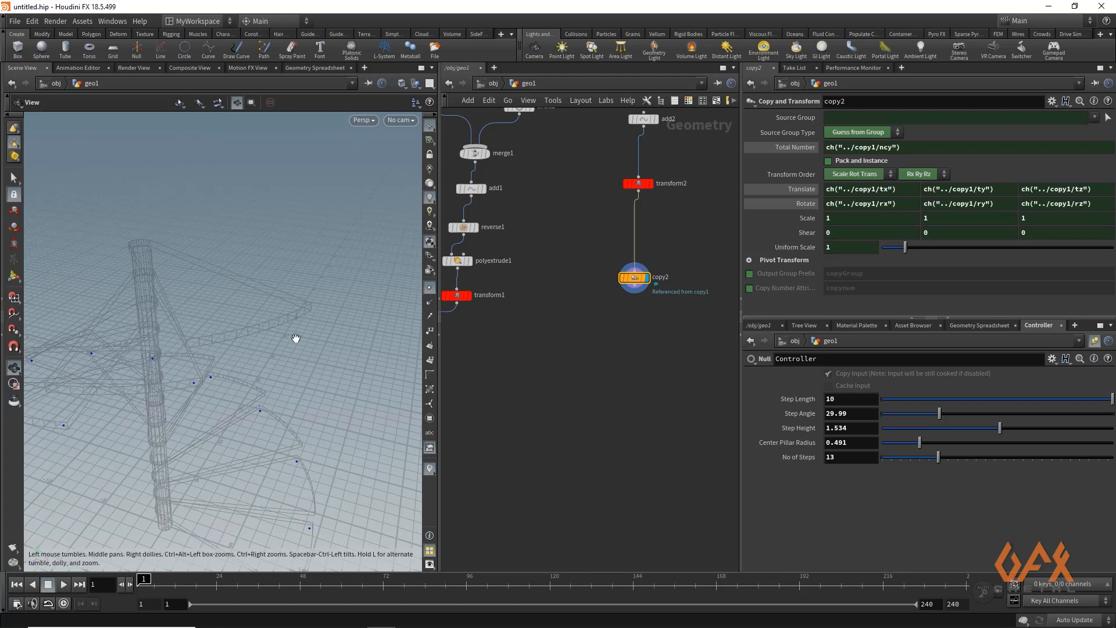
drag(308, 317, 289, 310)
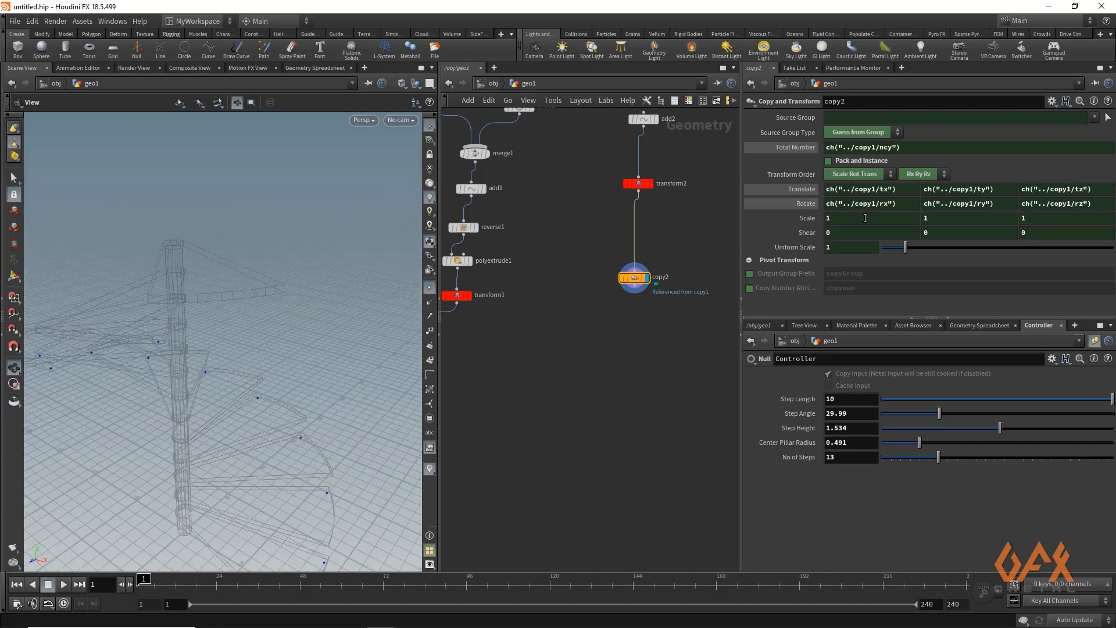
Extend copy2's Total Number expression to ch("../copy1/ncy")+1 and check the points around the staircase.
click(906, 147)
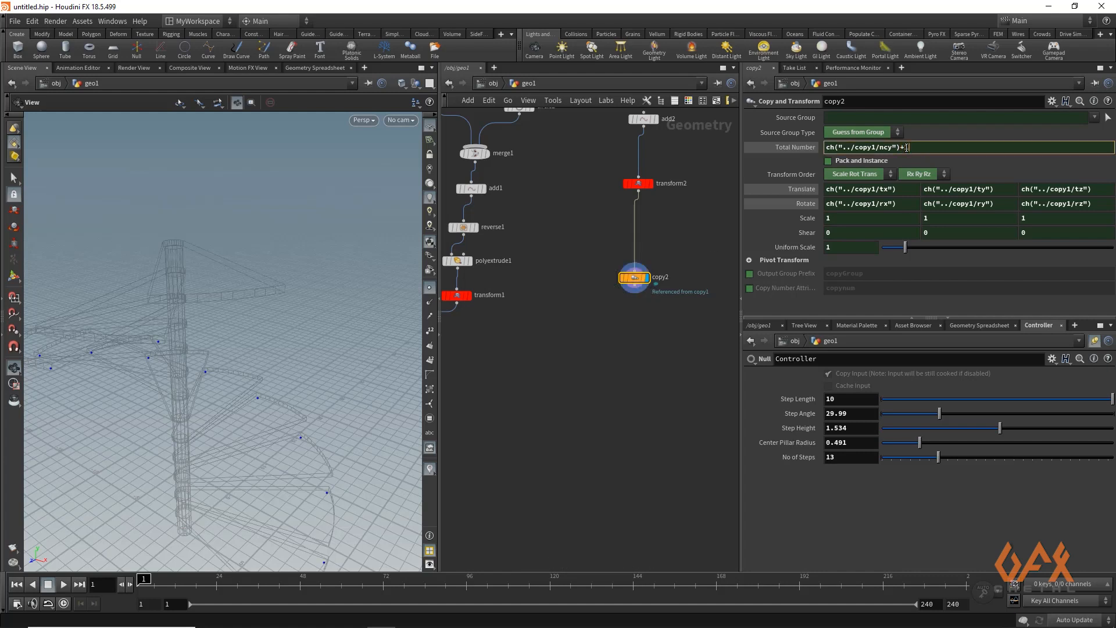
click(645, 332)
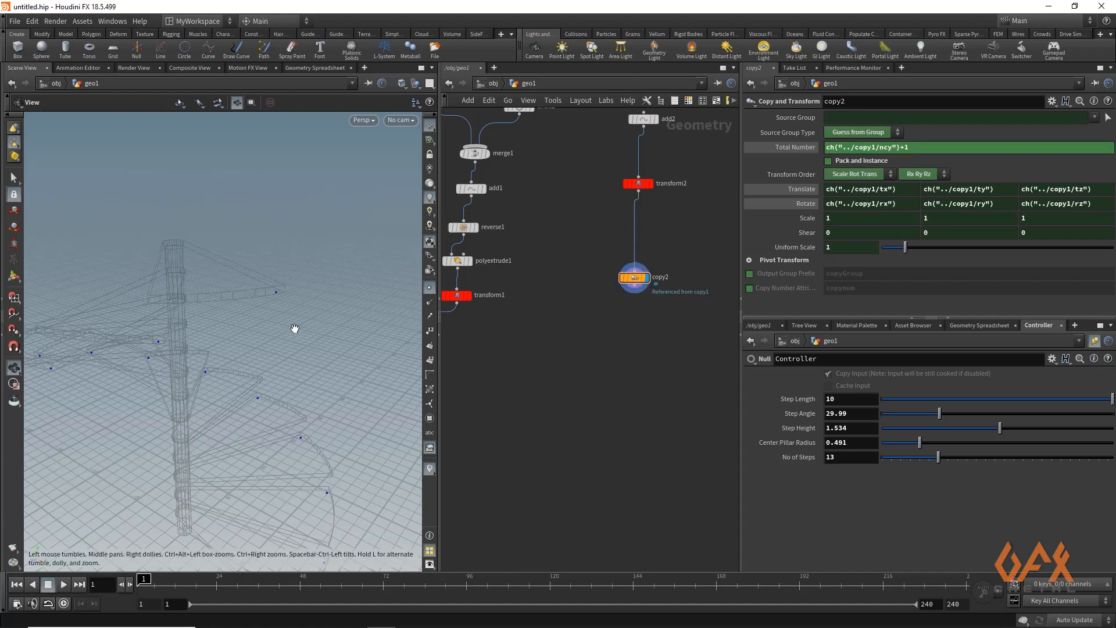
right_drag(274, 309, 144, 347)
drag(307, 408, 243, 390)
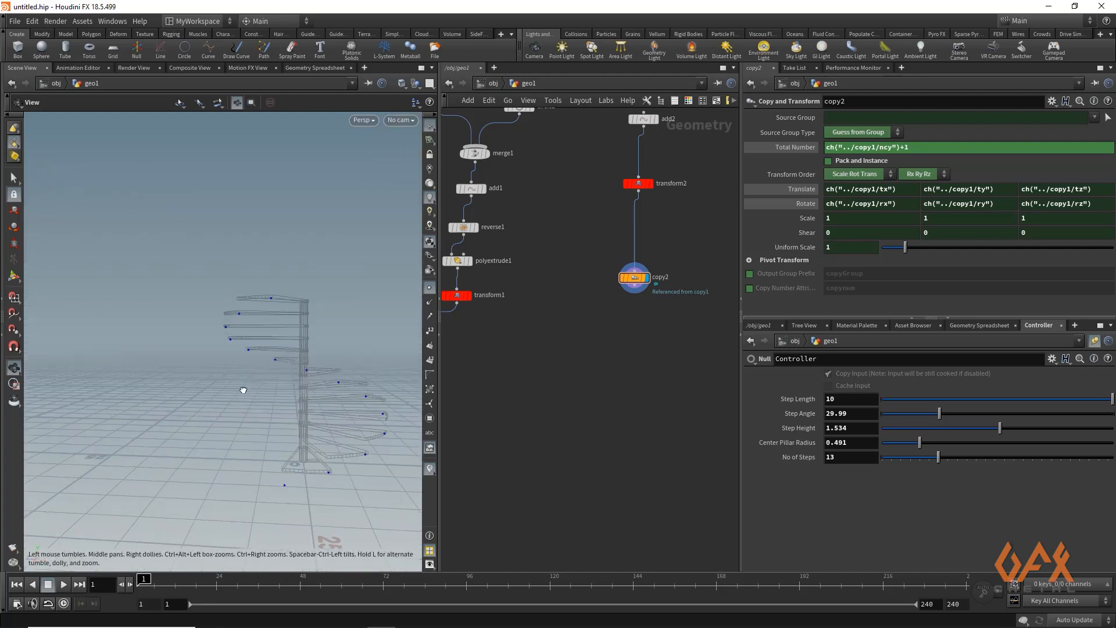
Add a Line node beside the copy2 branch and display it.
middle_drag(573, 362, 596, 419)
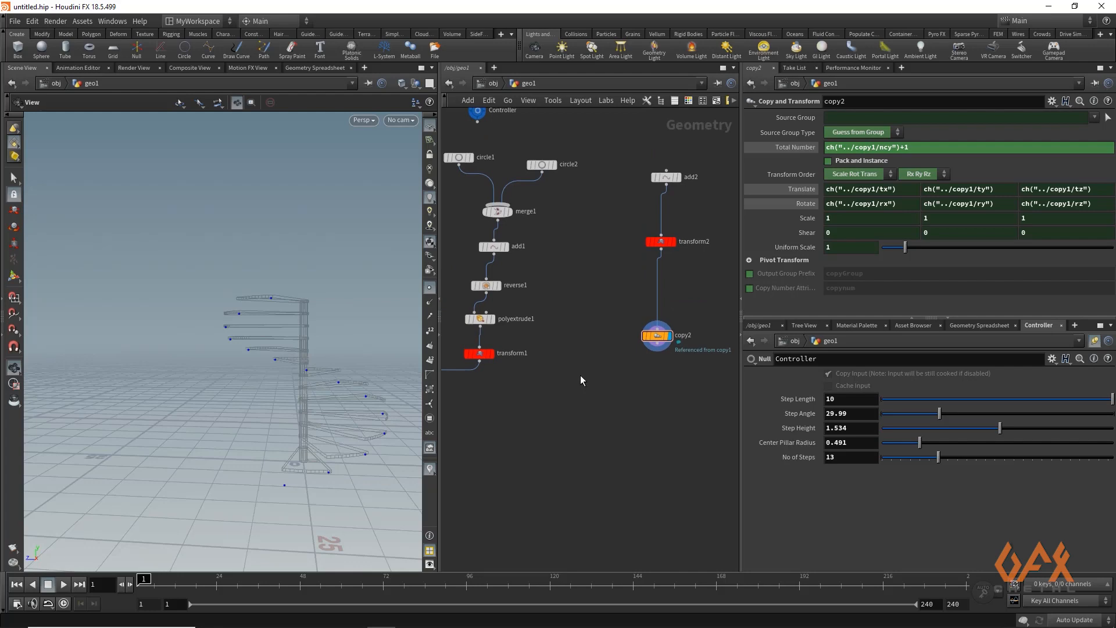
key(Tab)
text(line)
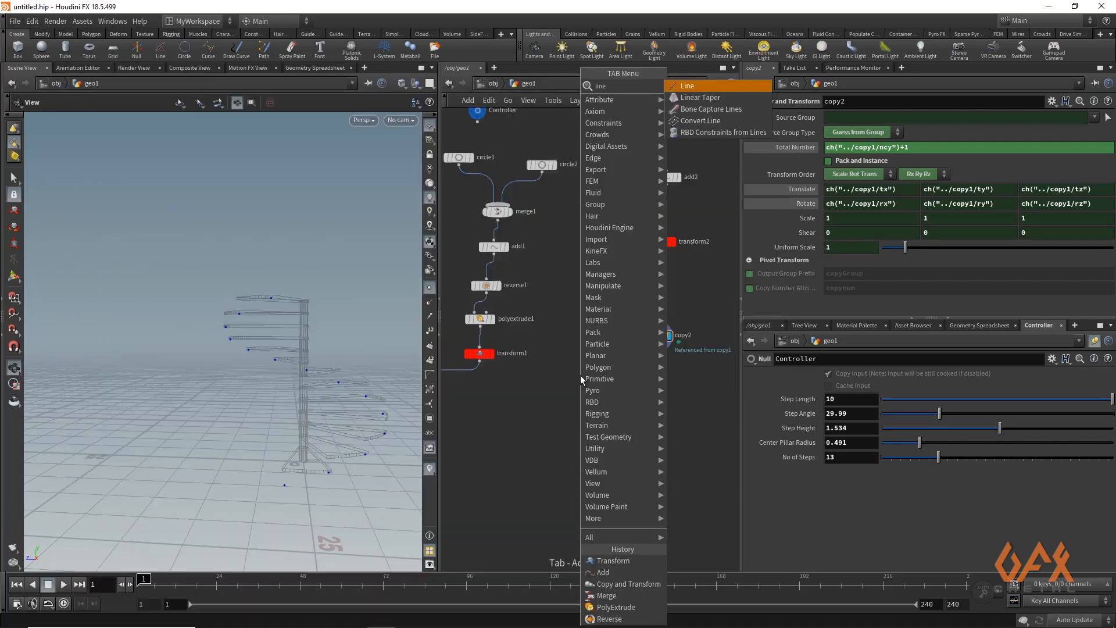
key(Return)
click(580, 375)
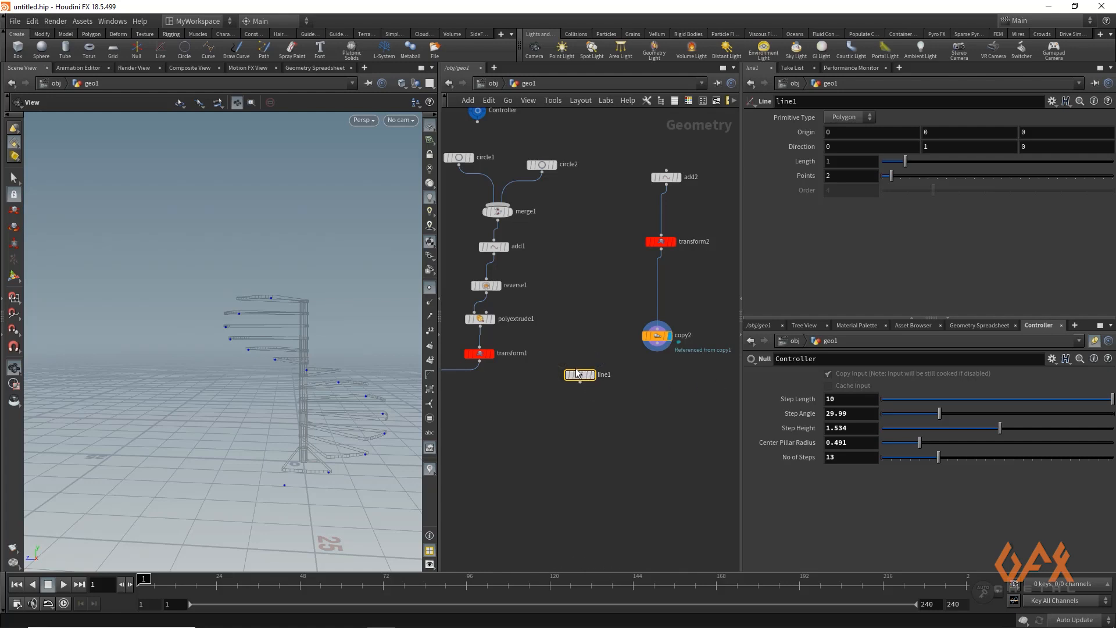
drag(579, 374, 579, 360)
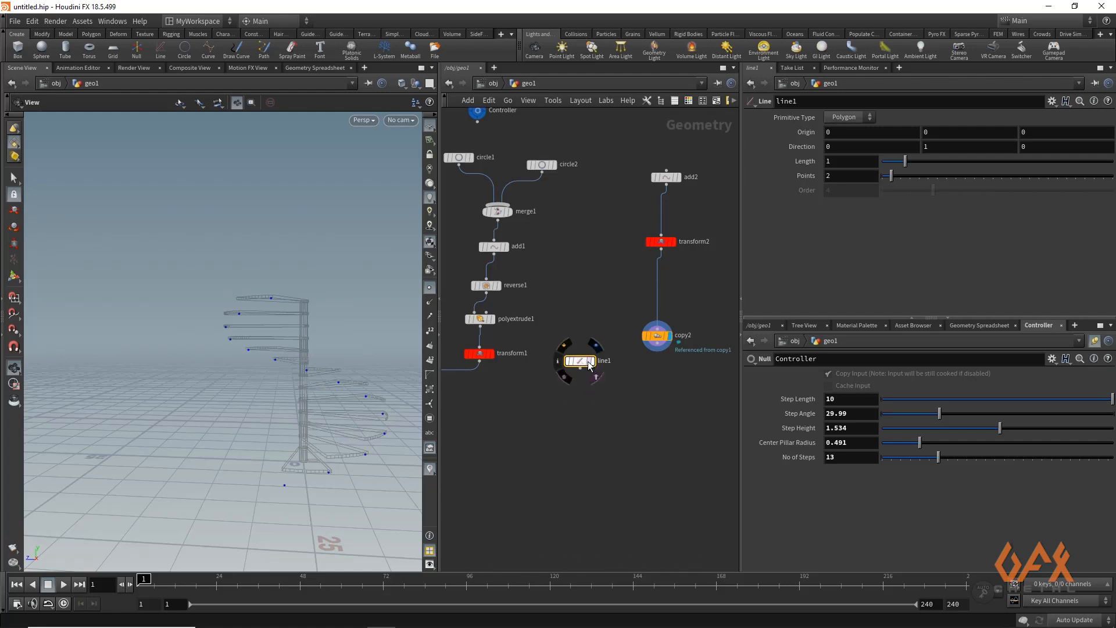
click(590, 361)
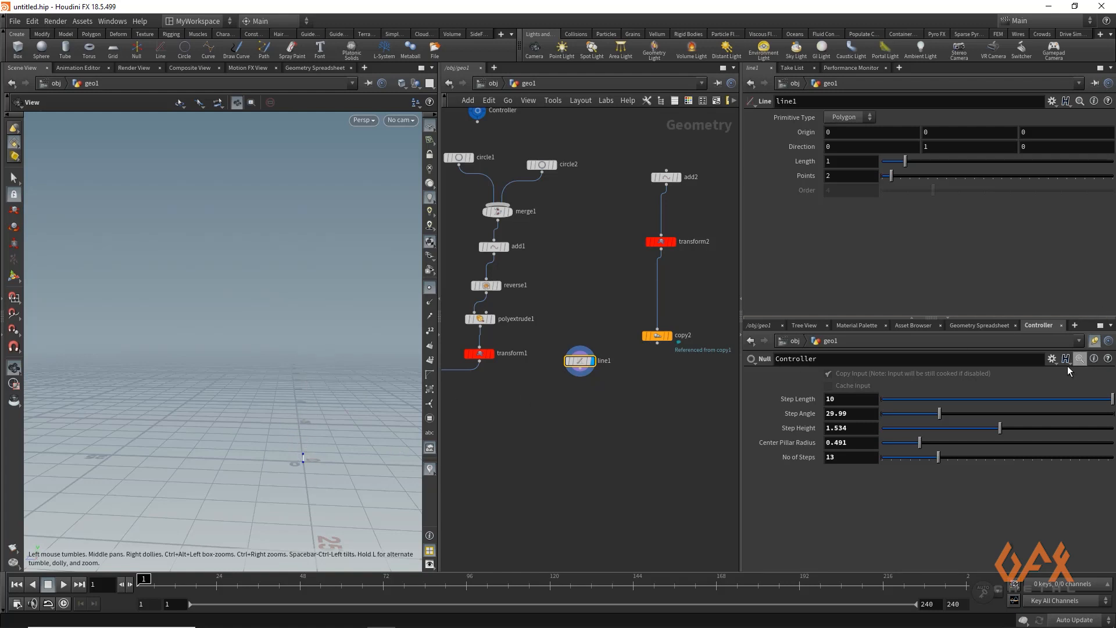
Add a float parameter to the Controller with the name railHeight and the label Railing Height.
click(1052, 359)
click(995, 374)
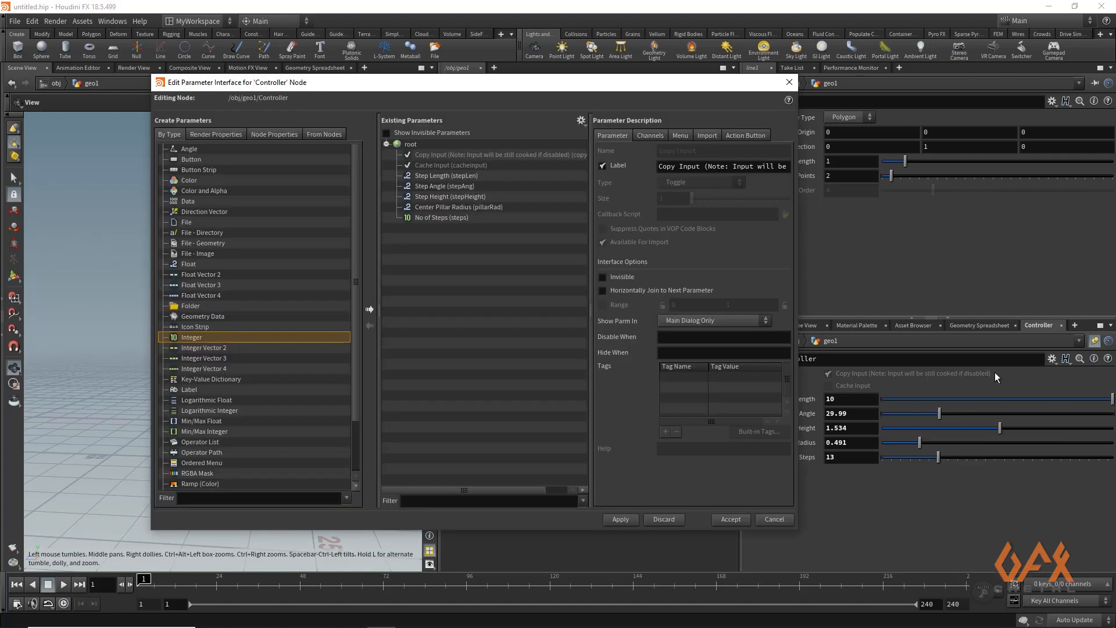
click(194, 264)
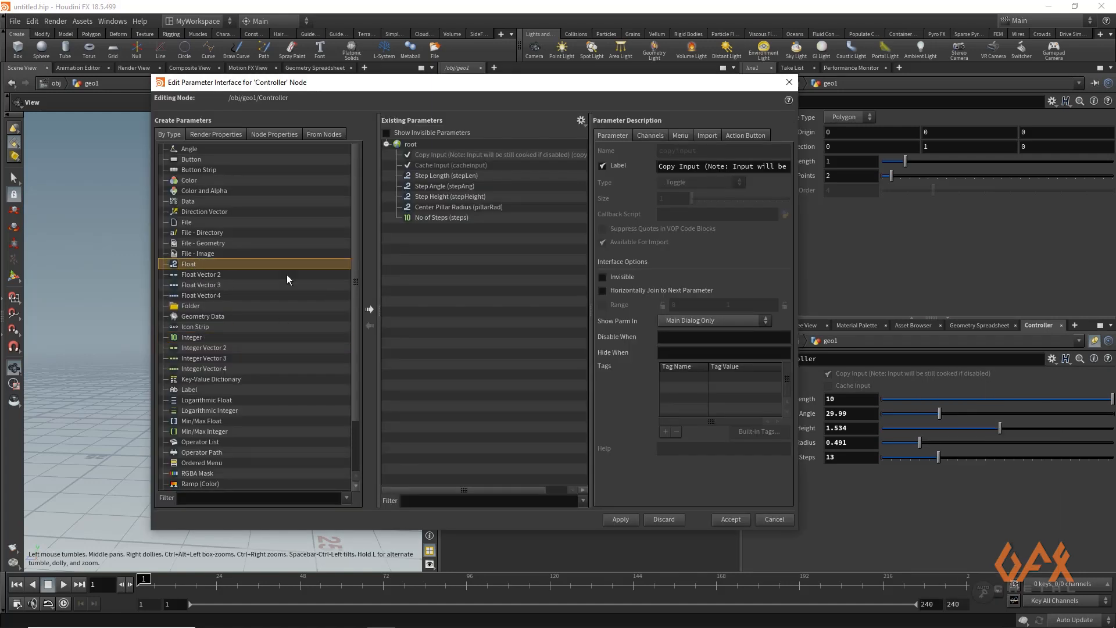
click(370, 309)
double_click(660, 150)
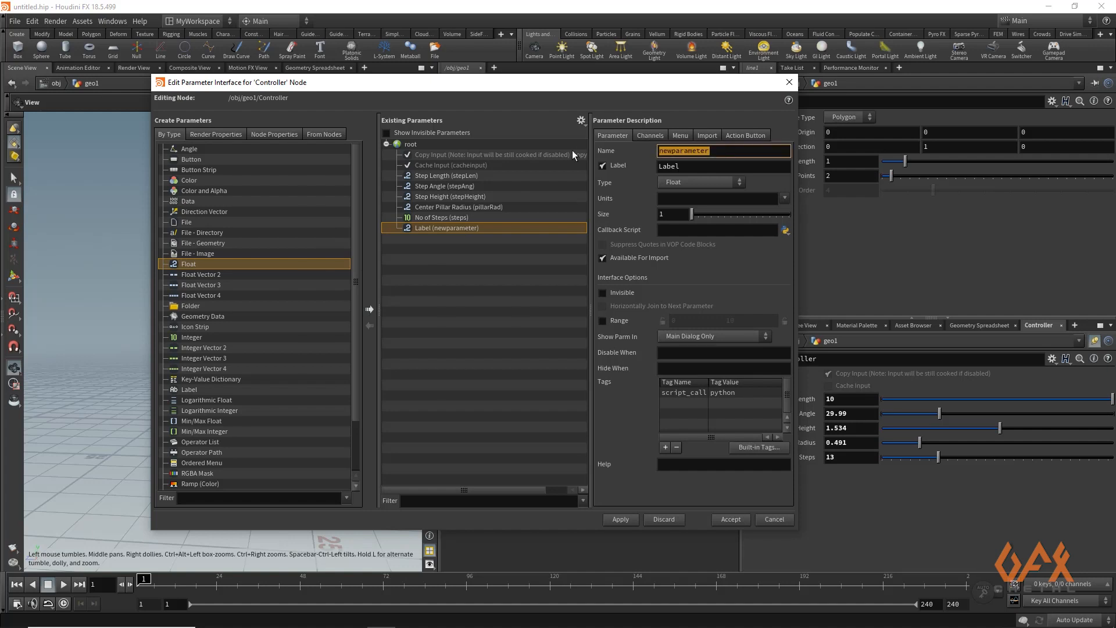
text(railHeight)
key(Tab)
text(R)
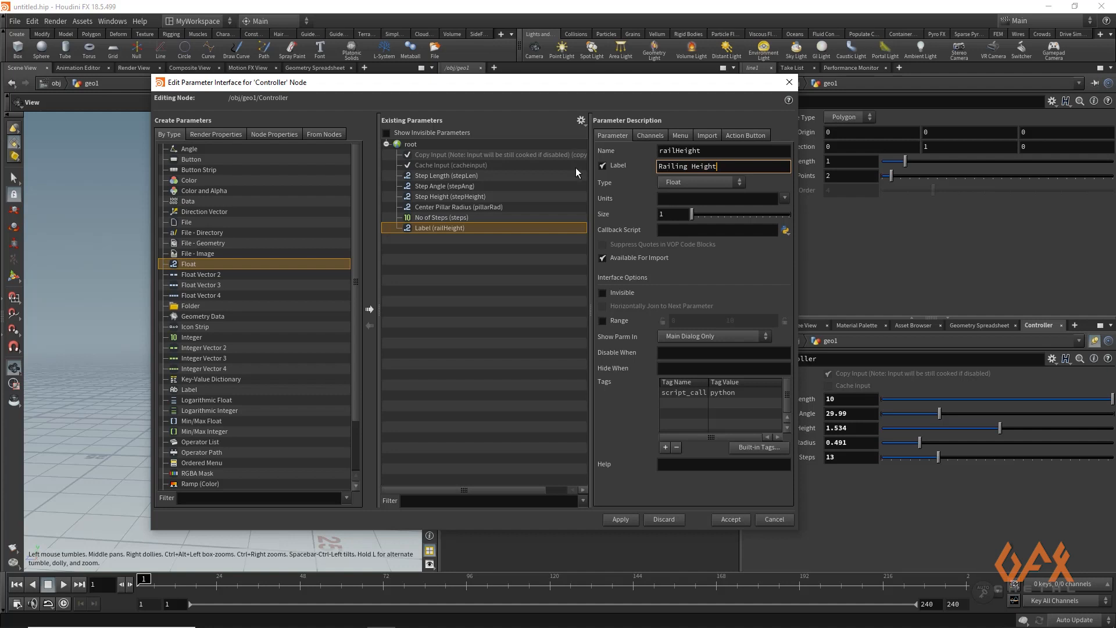
Enable the Railing Height range with a locked minimum of 1 and accept the parameter interface changes.
click(602, 320)
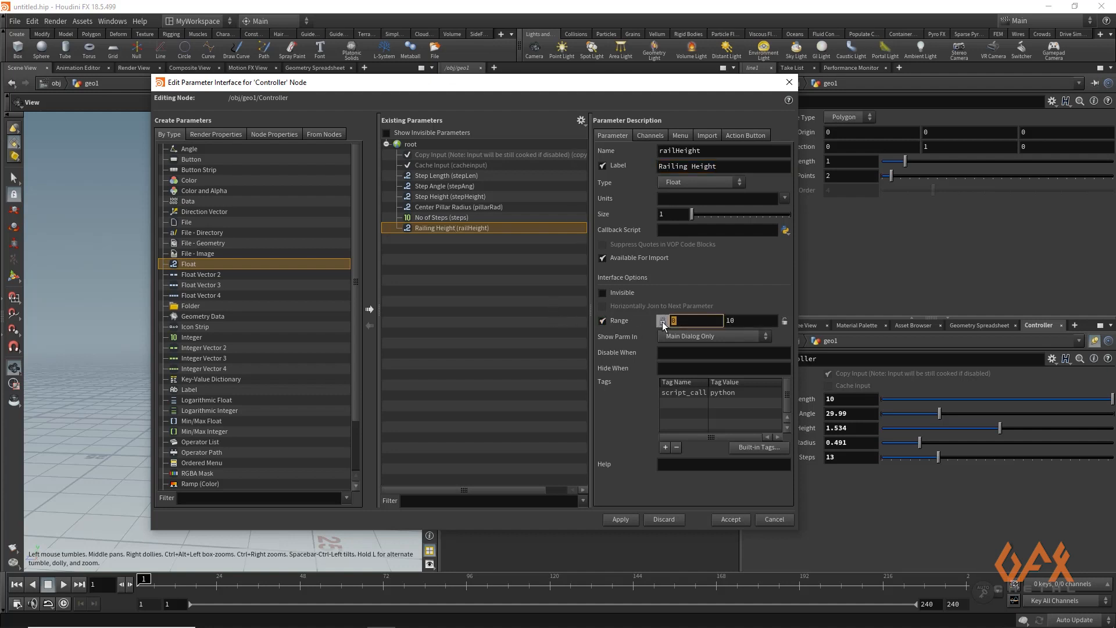
text(1)
click(620, 527)
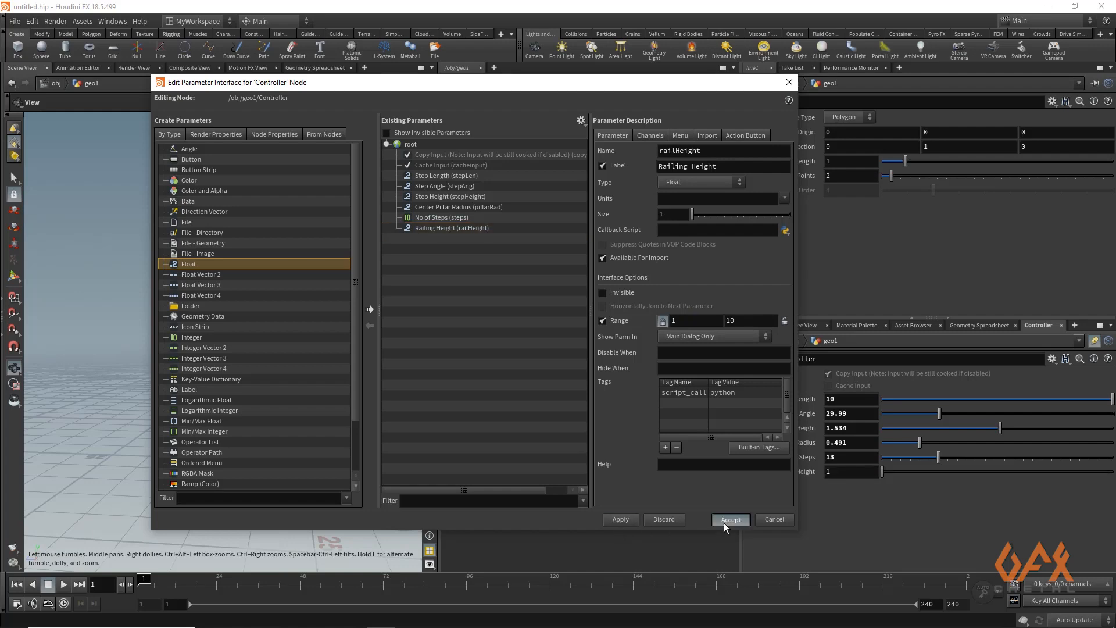
click(723, 522)
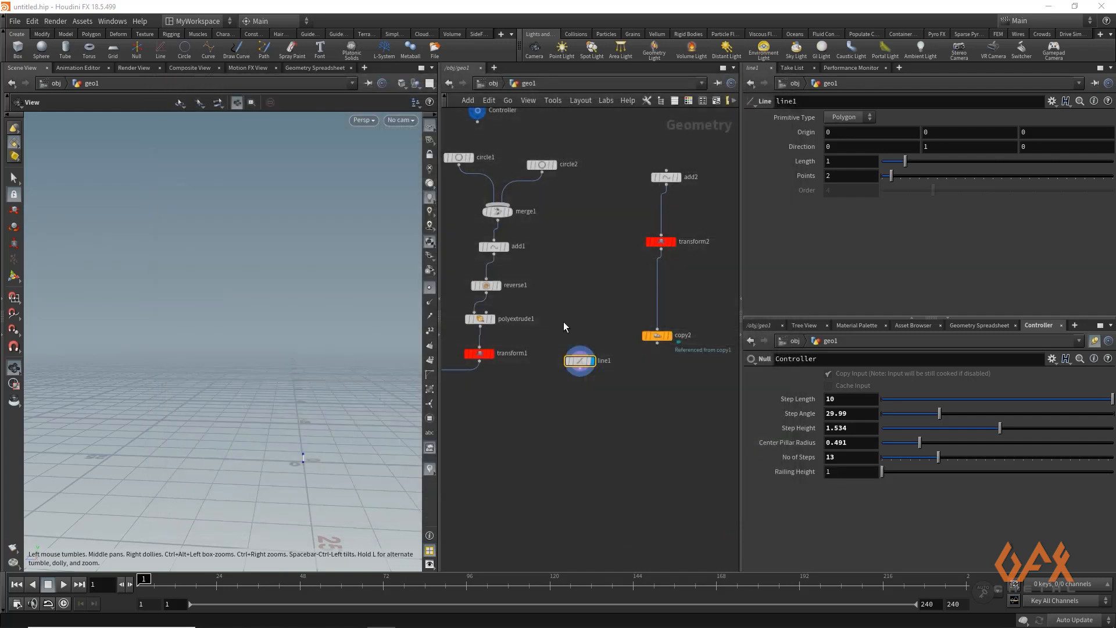
Link line1's Length to the Controller's Railing Height by relative reference.
right_click(811, 472)
click(832, 478)
right_click(814, 163)
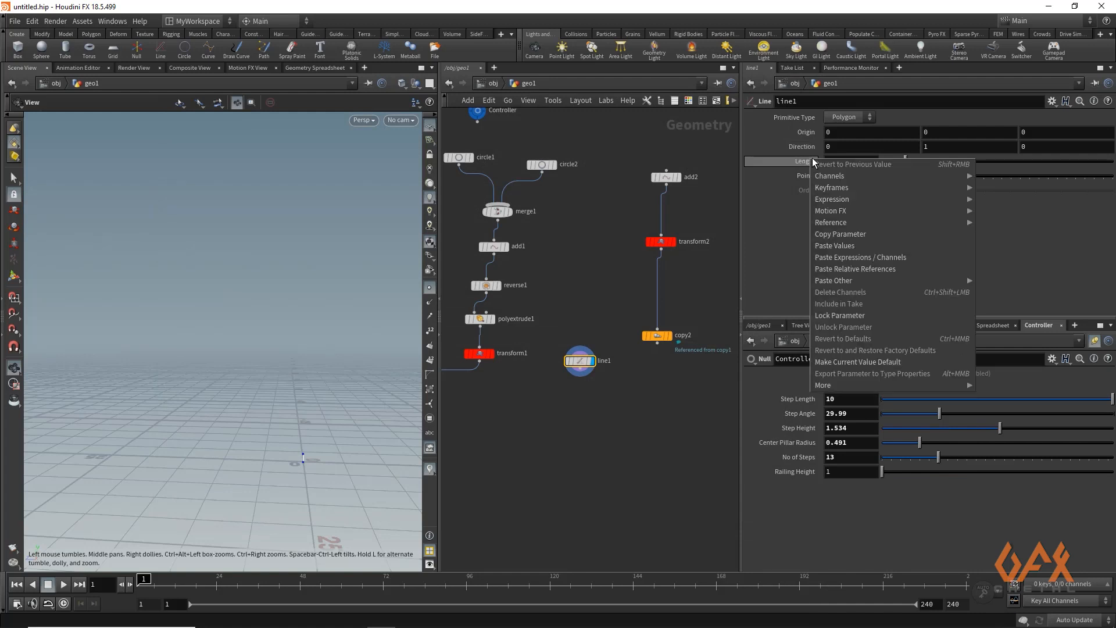
click(836, 270)
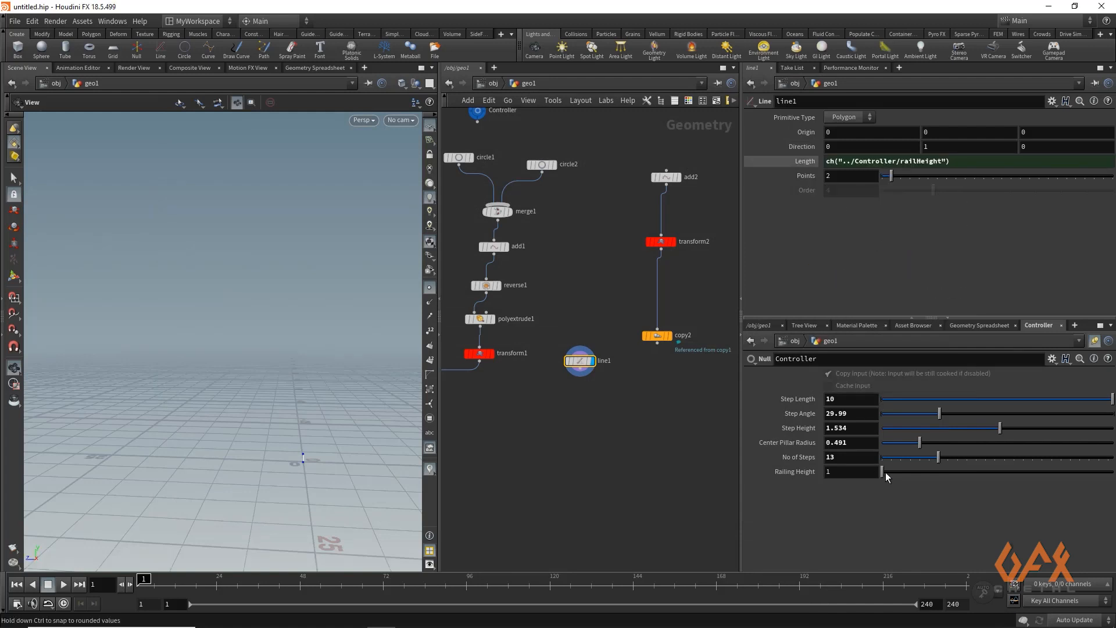
Try different Railing Height values on the Controller and set it to 7.71.
drag(885, 473, 1021, 473)
drag(1093, 474, 1062, 477)
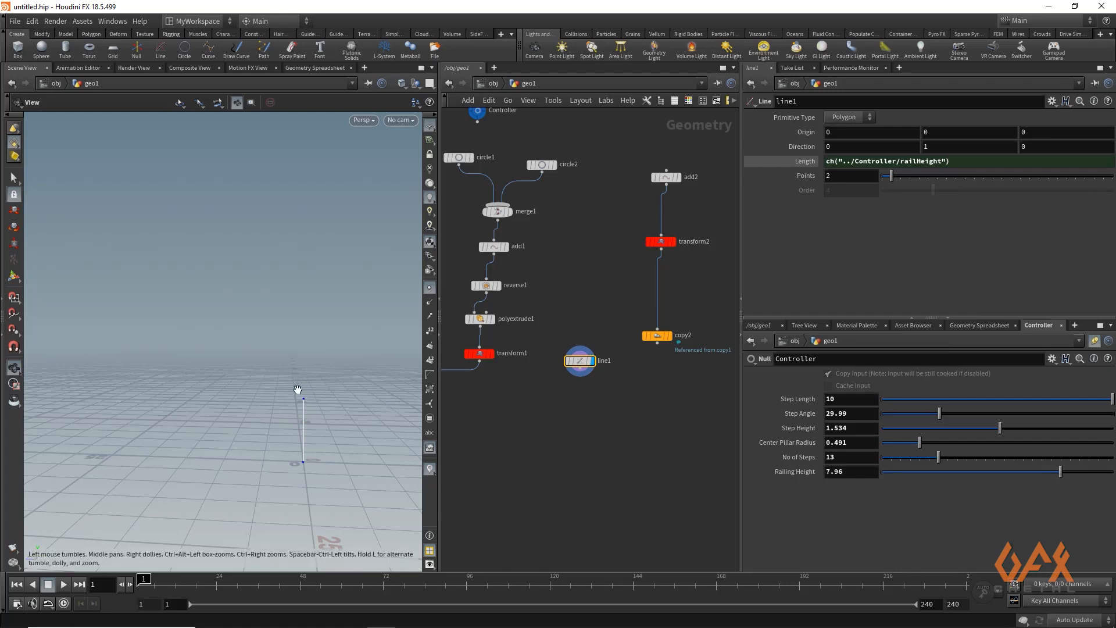
middle_drag(298, 389, 254, 384)
scroll(254, 384, down, 1)
mouse_move(1059, 472)
mouse_down()
mouse_move(1040, 473)
mouse_move(1054, 473)
mouse_up()
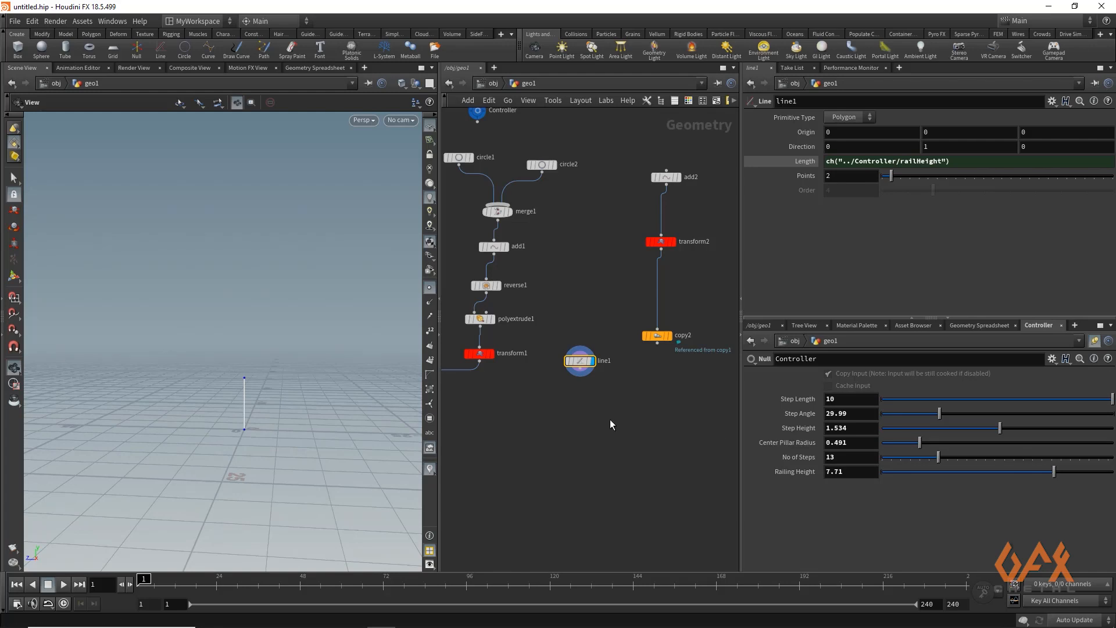
Add a Copy to Points node with line1 as its source geometry and copy2 as its target points.
key(Tab)
text(cop)
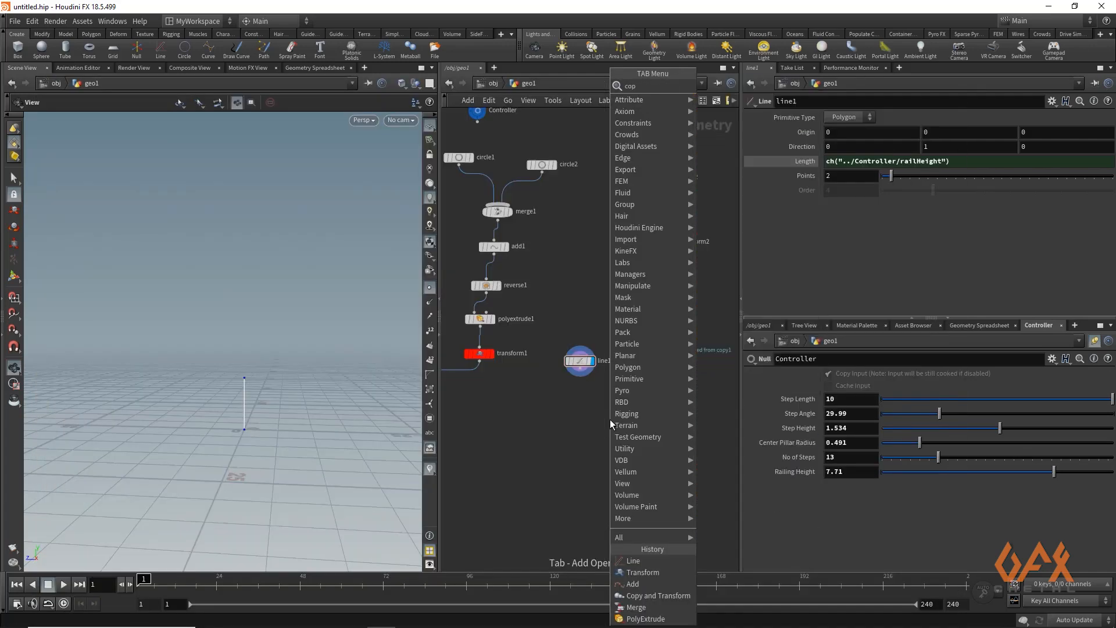
text(ytopoin)
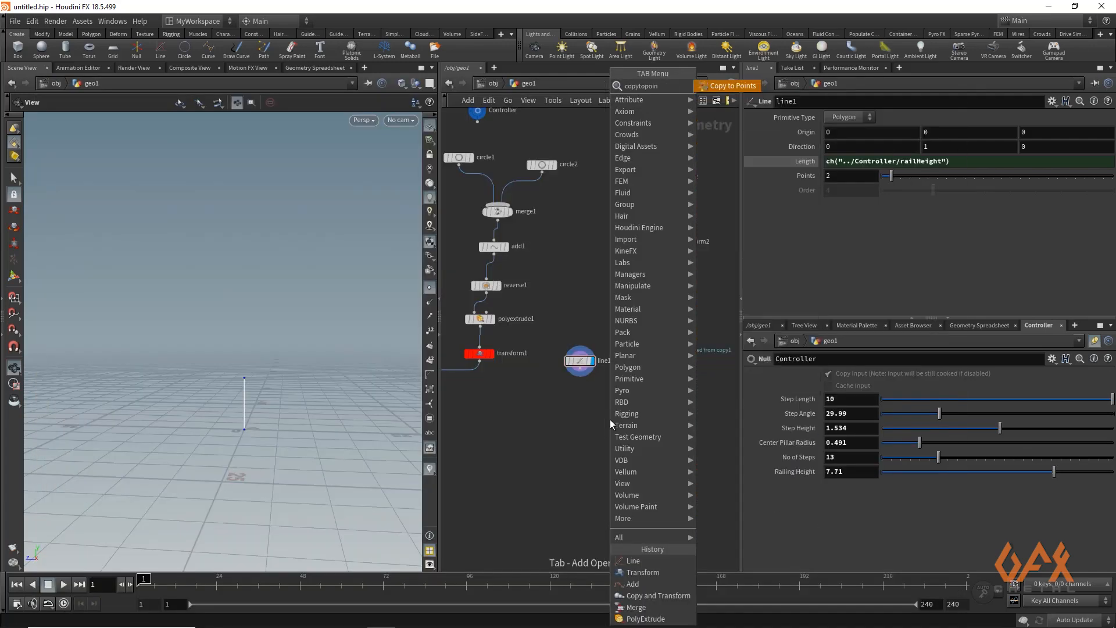
key(Return)
click(609, 420)
scroll(512, 354, up, 3)
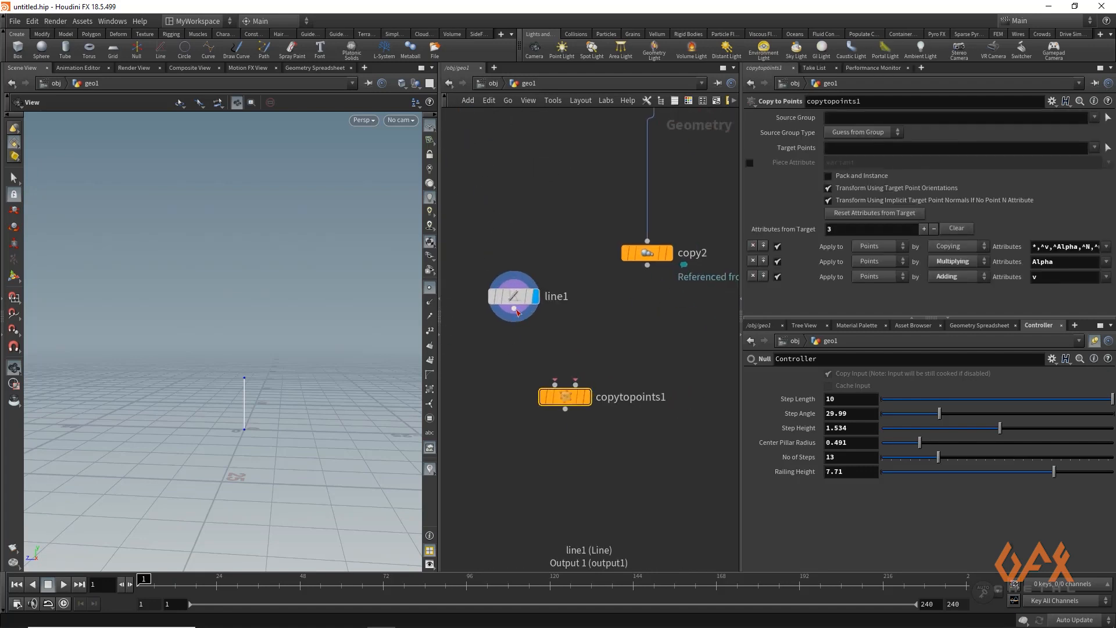
drag(514, 308, 556, 384)
drag(648, 266, 576, 384)
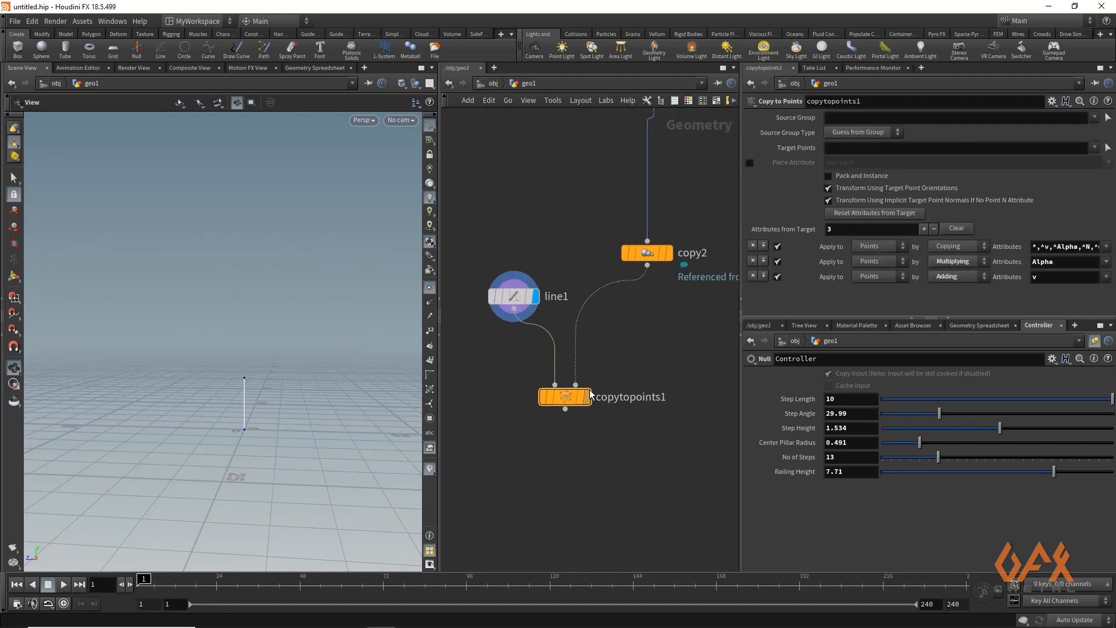
Display copytopoints1 and turn off point display in the viewport to inspect the railing posts.
click(587, 396)
drag(216, 343, 201, 325)
click(430, 288)
drag(321, 304, 236, 336)
middle_drag(522, 496, 684, 434)
scroll(623, 449, down, 3)
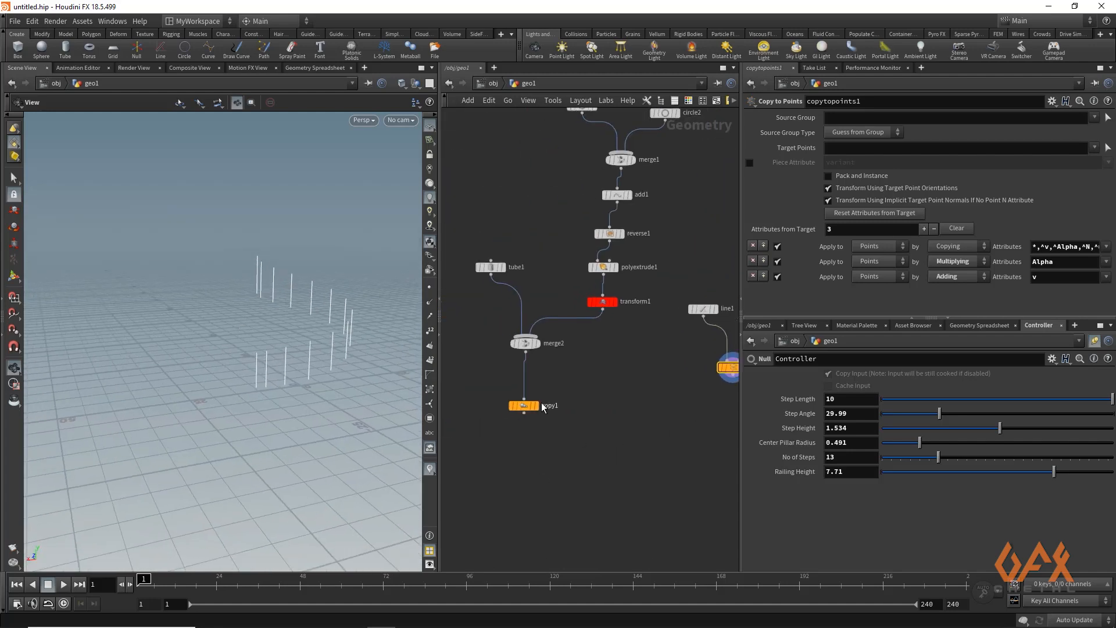
Show the copy1 staircase as a template alongside the railing posts and frame the geometry in the viewport.
click(535, 405)
key(space+g)
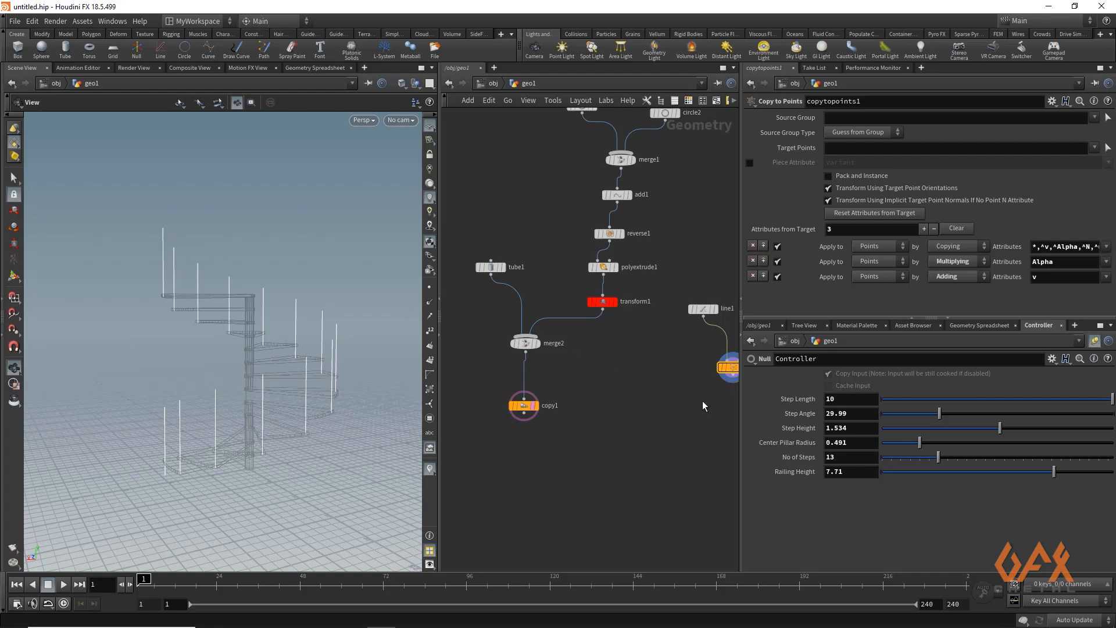
Add a Group Expression node fed by copytopoints1 and set it as the displayed node.
middle_drag(702, 402, 561, 355)
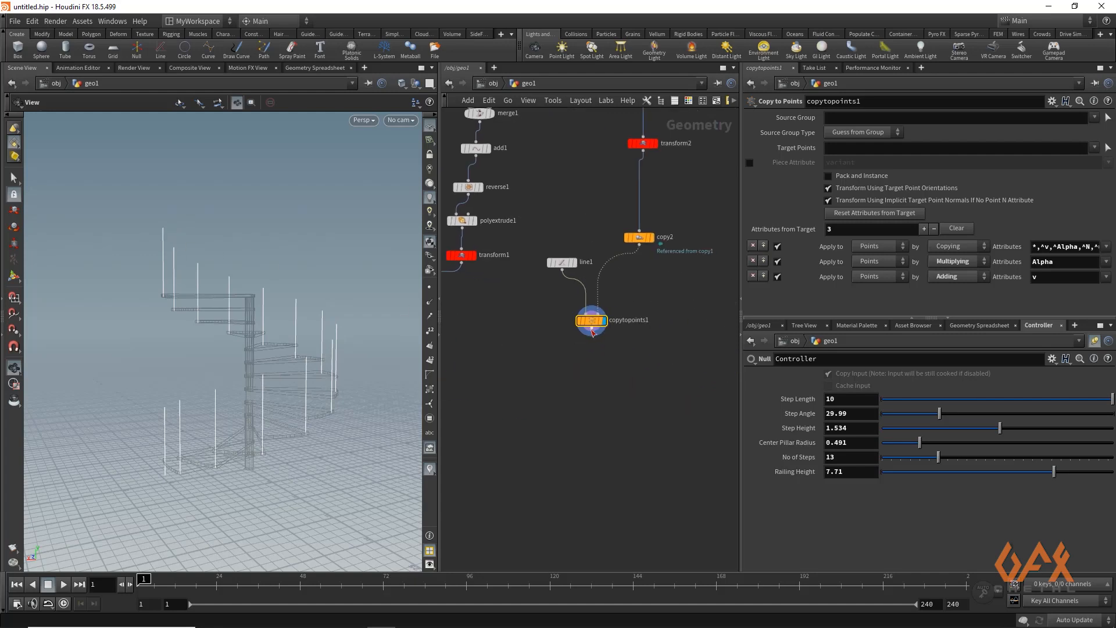
click(508, 383)
text(groue)
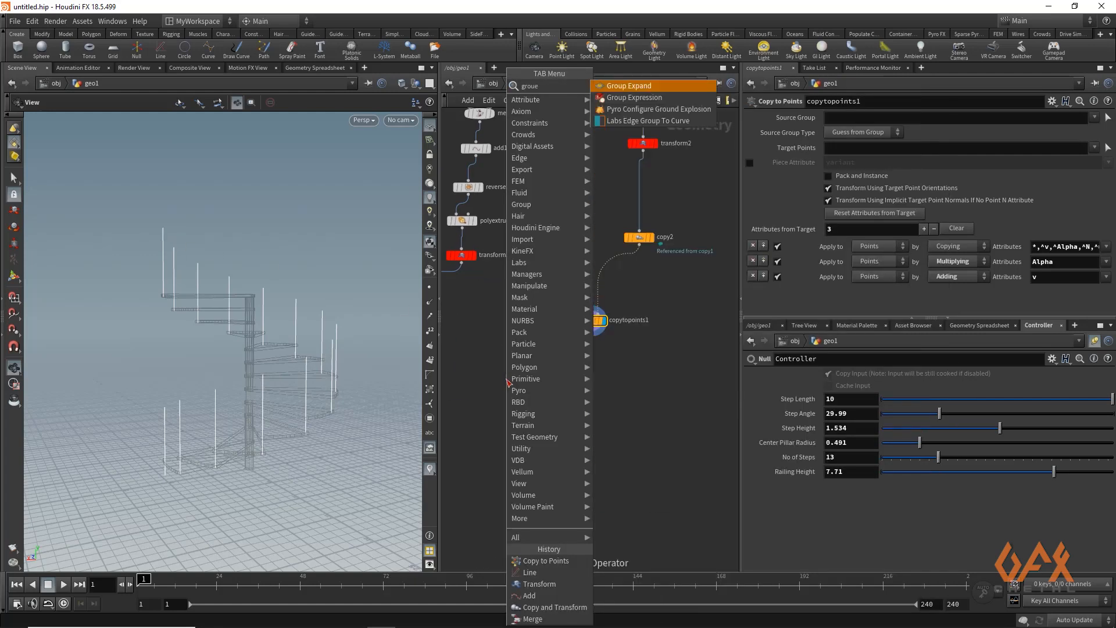
text(xp)
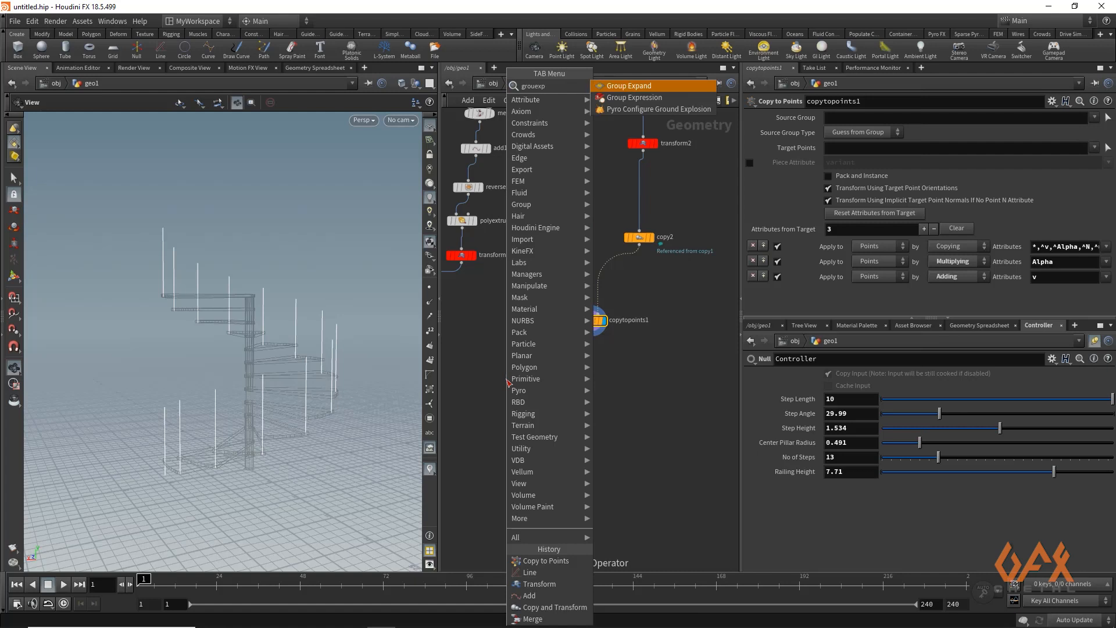
key(Down)
key(Return)
click(509, 381)
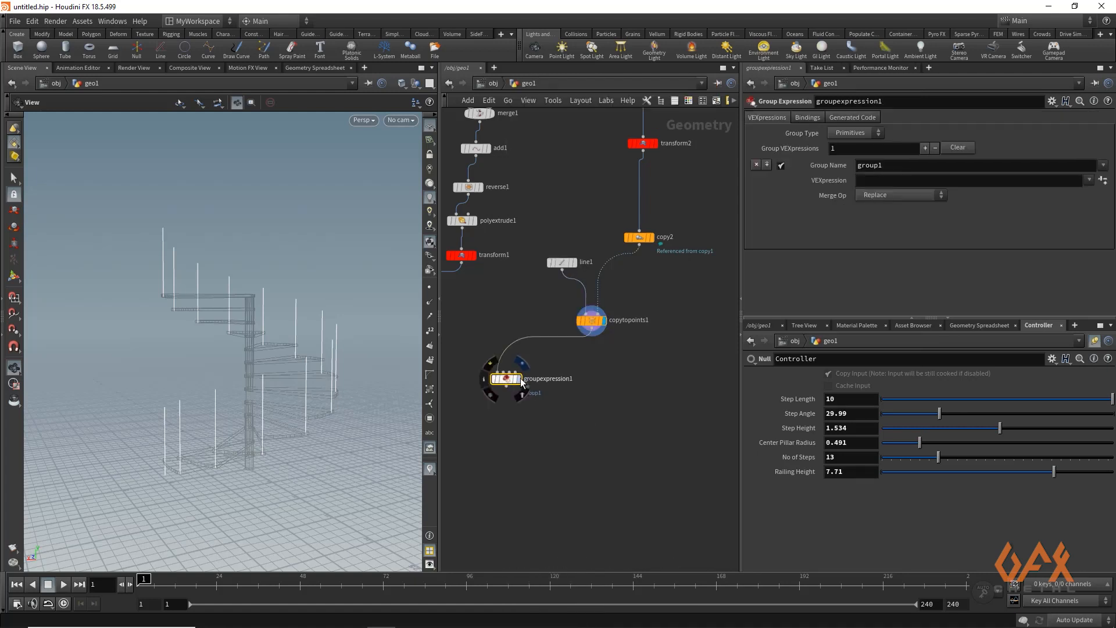
click(519, 379)
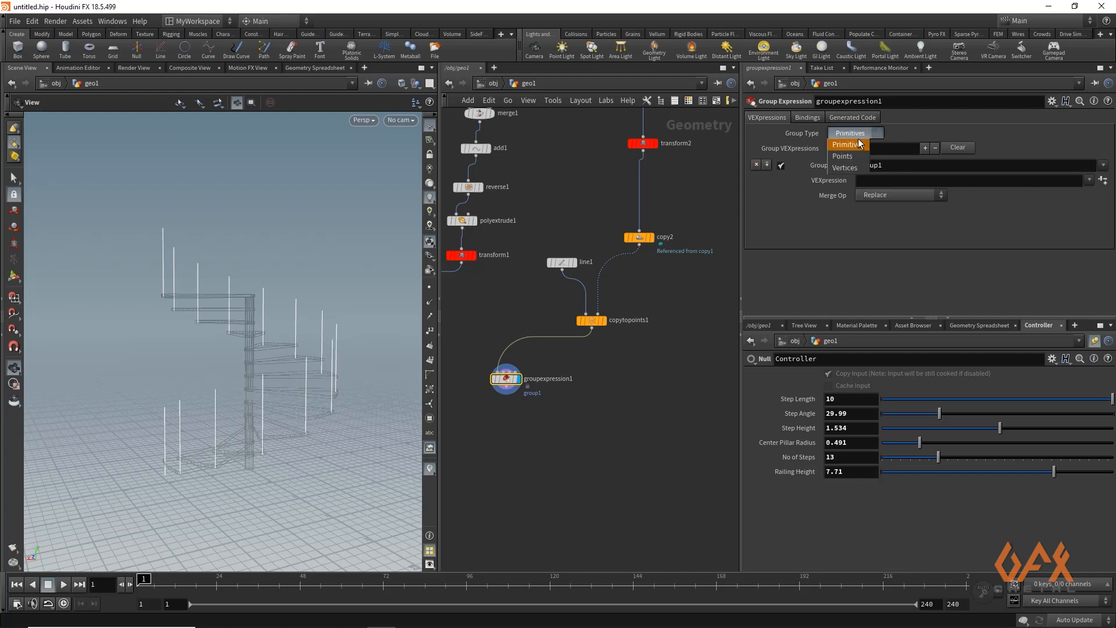
Set groupexpression1's Group Type to Points and name the group startPoints.
click(853, 155)
double_click(884, 165)
text(sta)
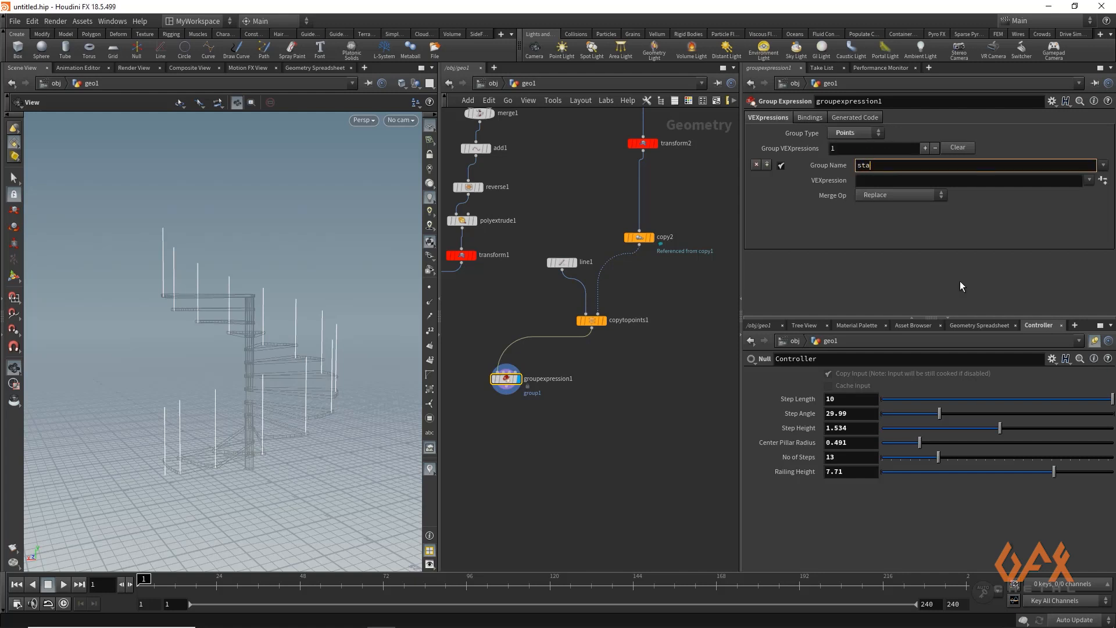
text(rtPoints)
Apply the First Point of Primitive preset as the startPoints VEXpression and inspect the grouped points on the posts.
click(1088, 181)
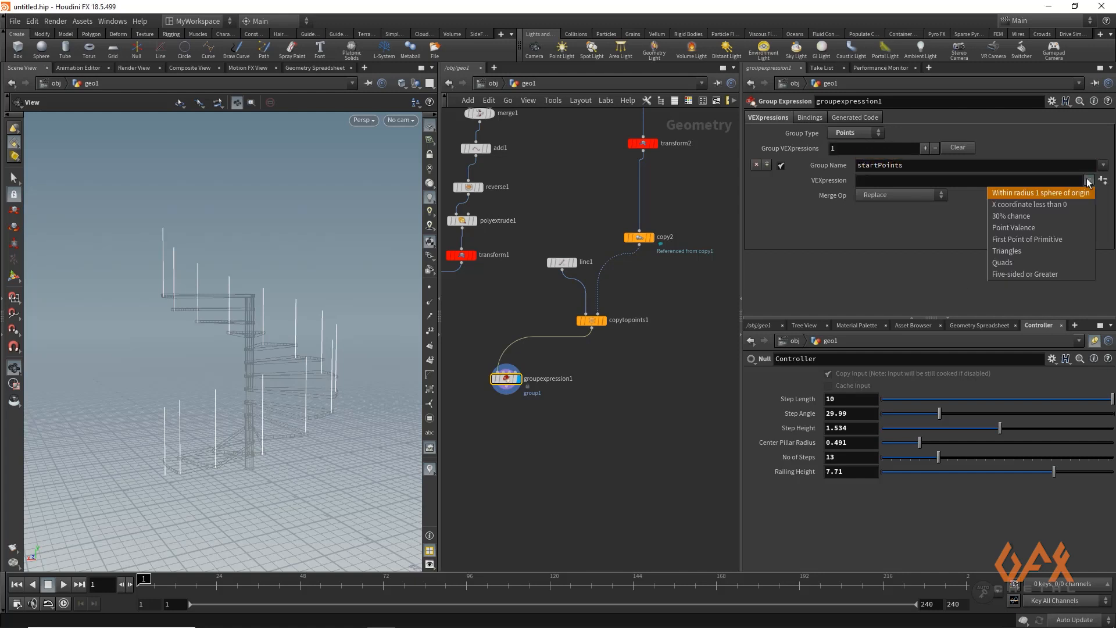
click(1039, 238)
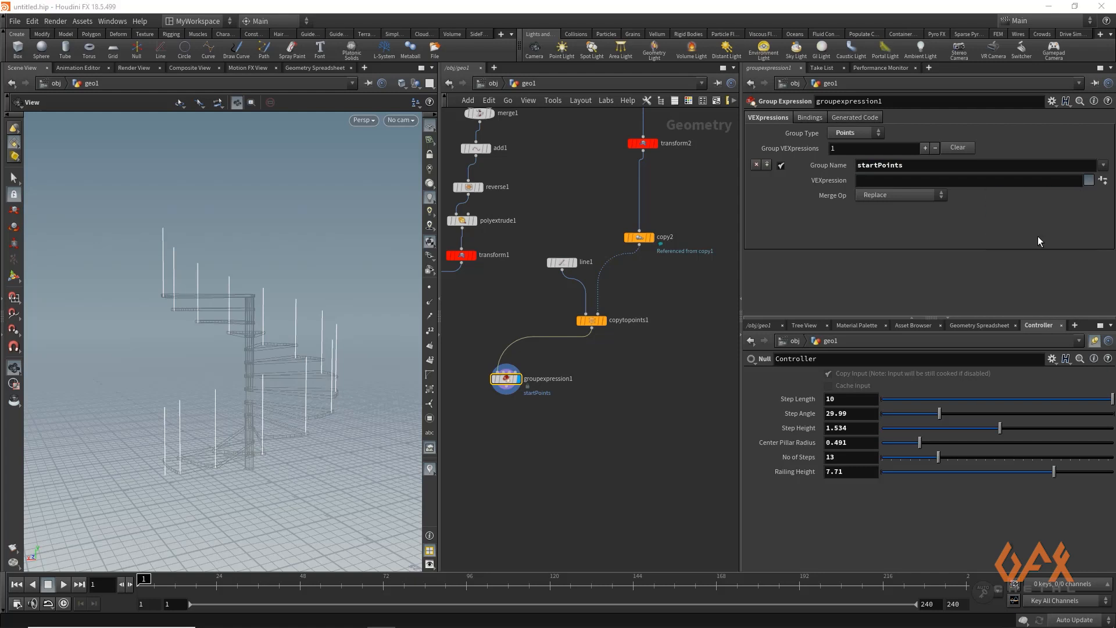
click(15, 278)
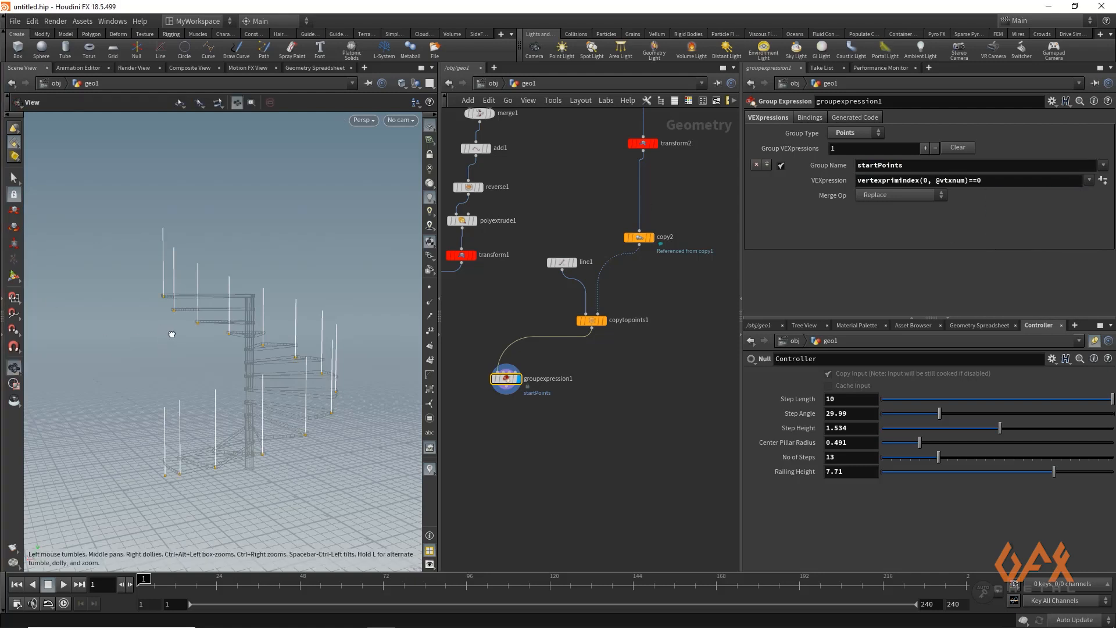
alt+drag(169, 333, 219, 456)
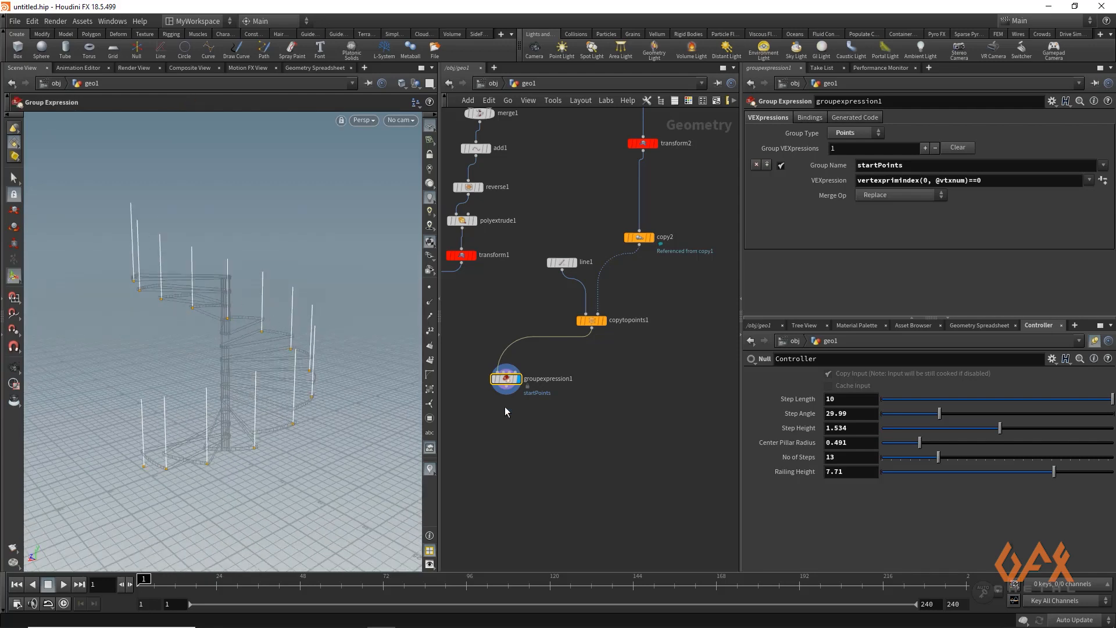
Add a Blast node connected to the output of groupexpression1.
click(506, 385)
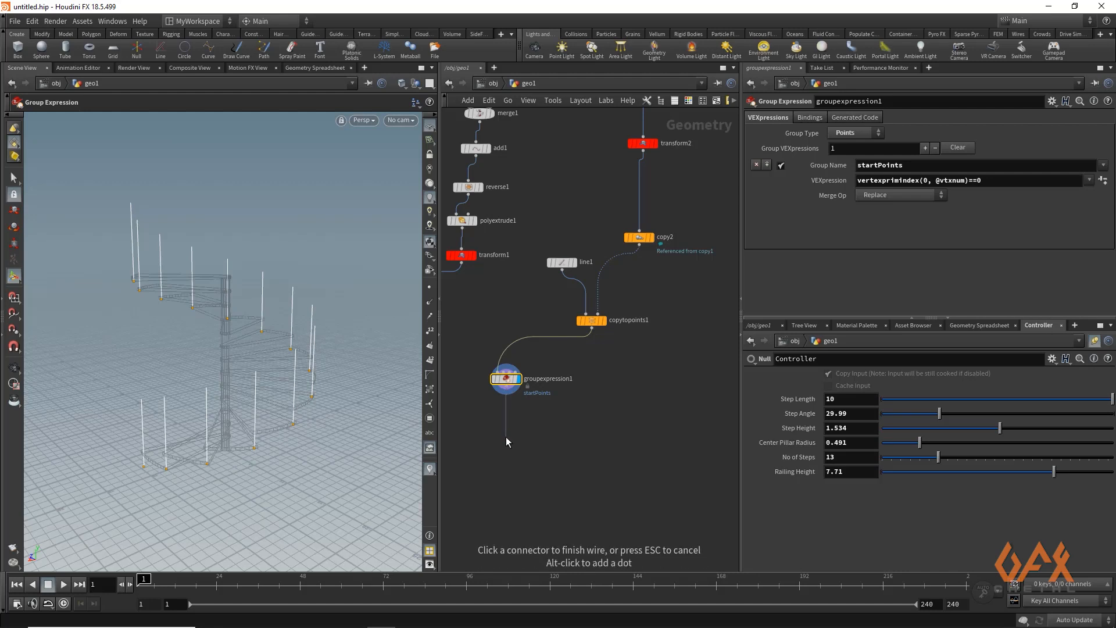
key(Tab)
text(blast)
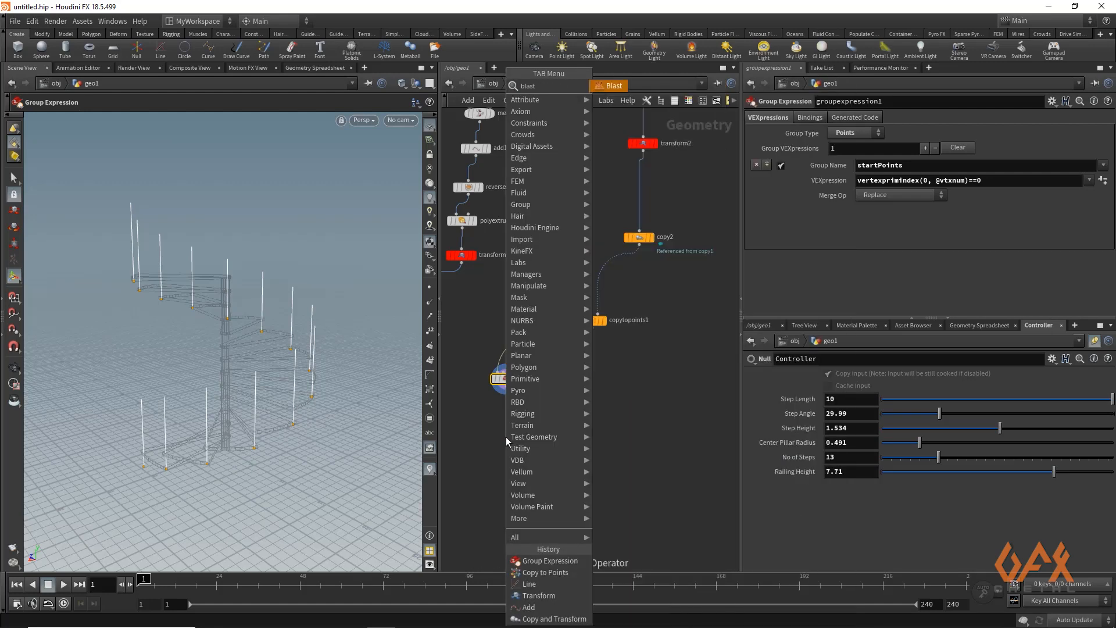
key(Return)
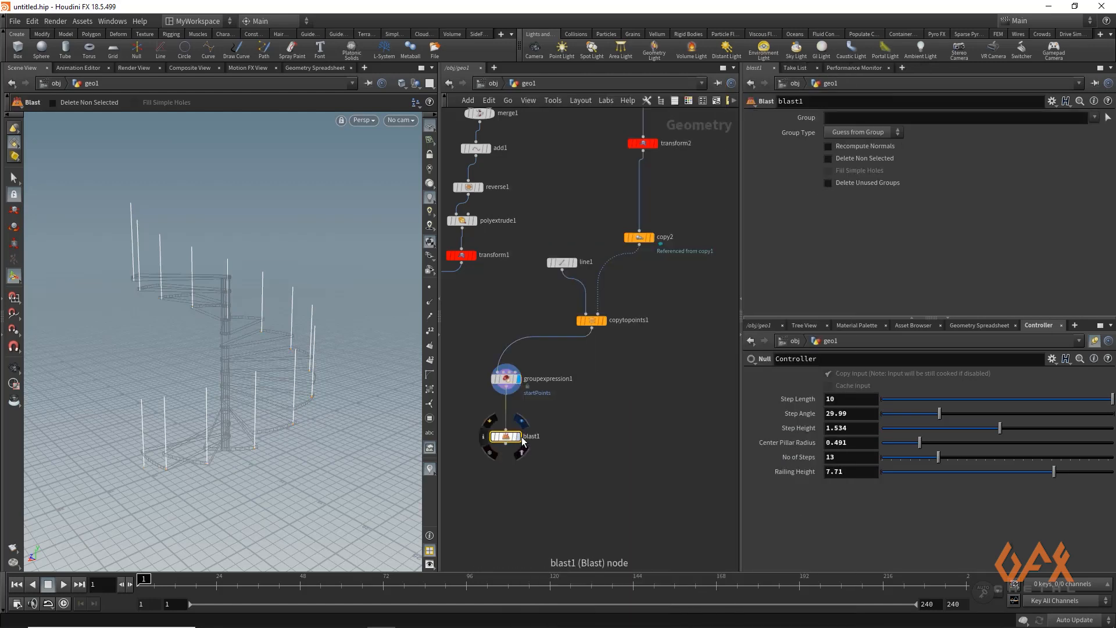
Display the blast1 node and set its group to startPoints to delete the lower railing points.
click(519, 436)
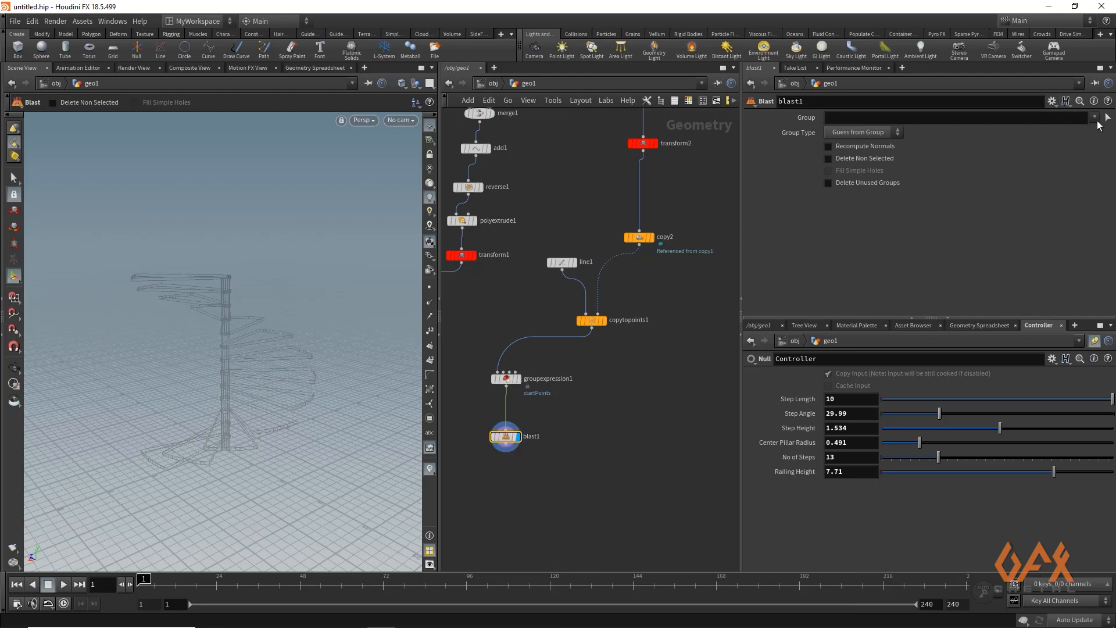
click(1094, 116)
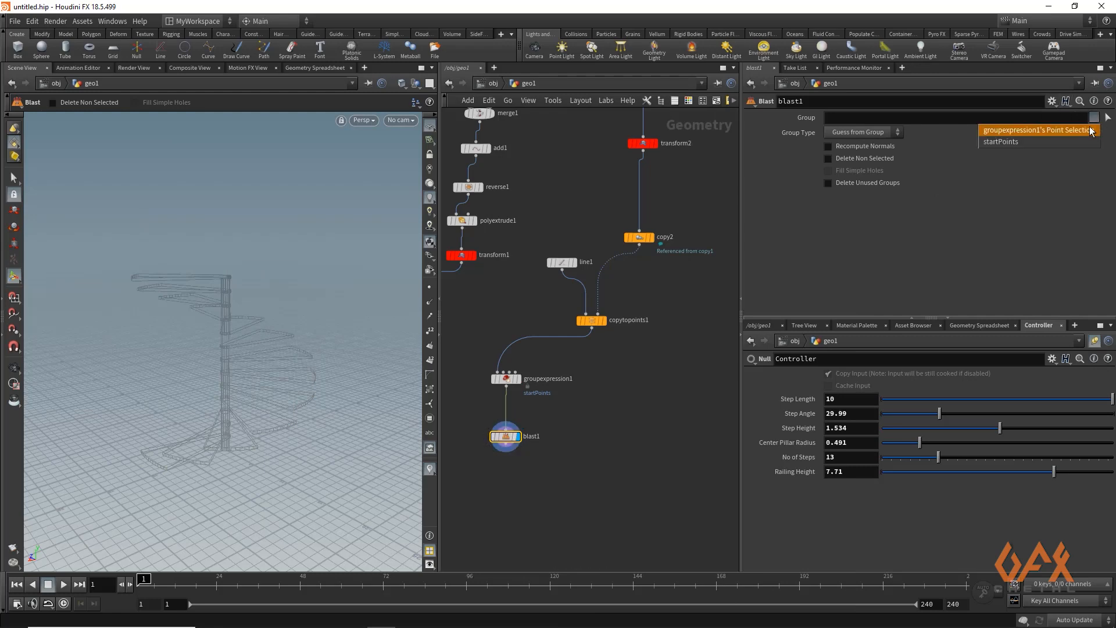
click(1028, 142)
key(Escape)
drag(163, 200, 155, 229)
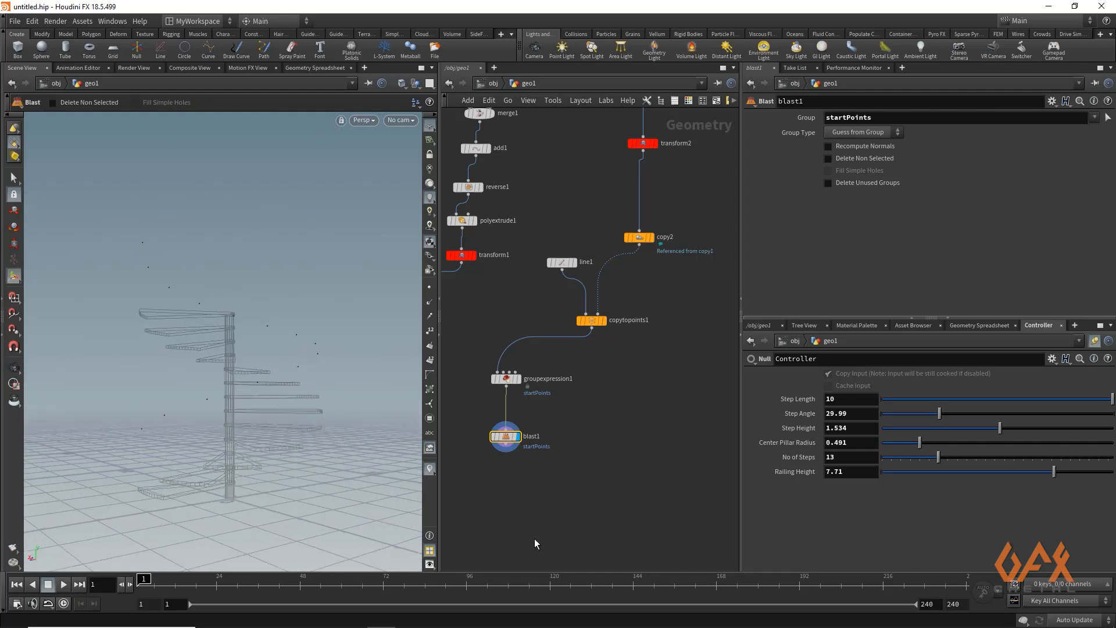
Append an Add node to blast1, connect all points into a polygon curve by group, and show the curve's points.
middle_drag(535, 539, 546, 422)
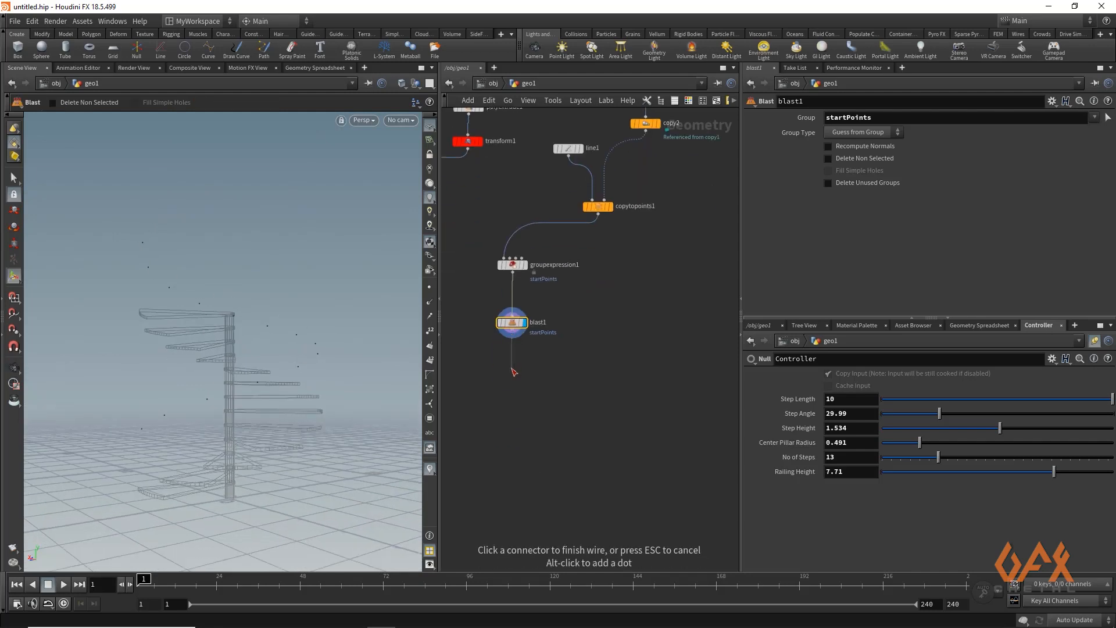
click(514, 372)
key(Escape)
key(Escape)
click(514, 372)
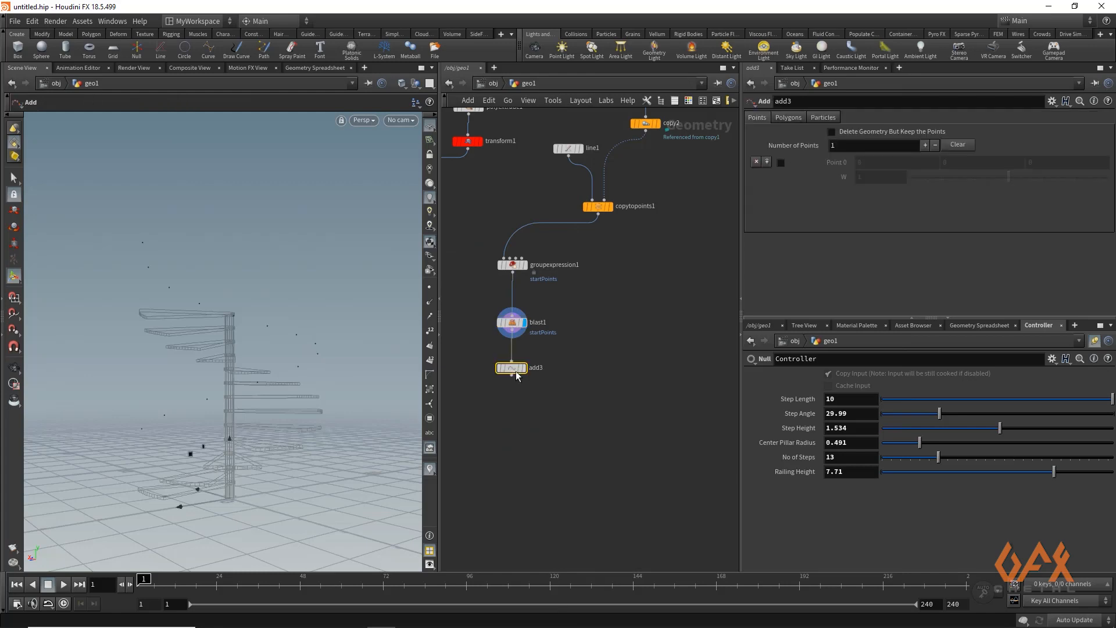
click(788, 117)
click(803, 148)
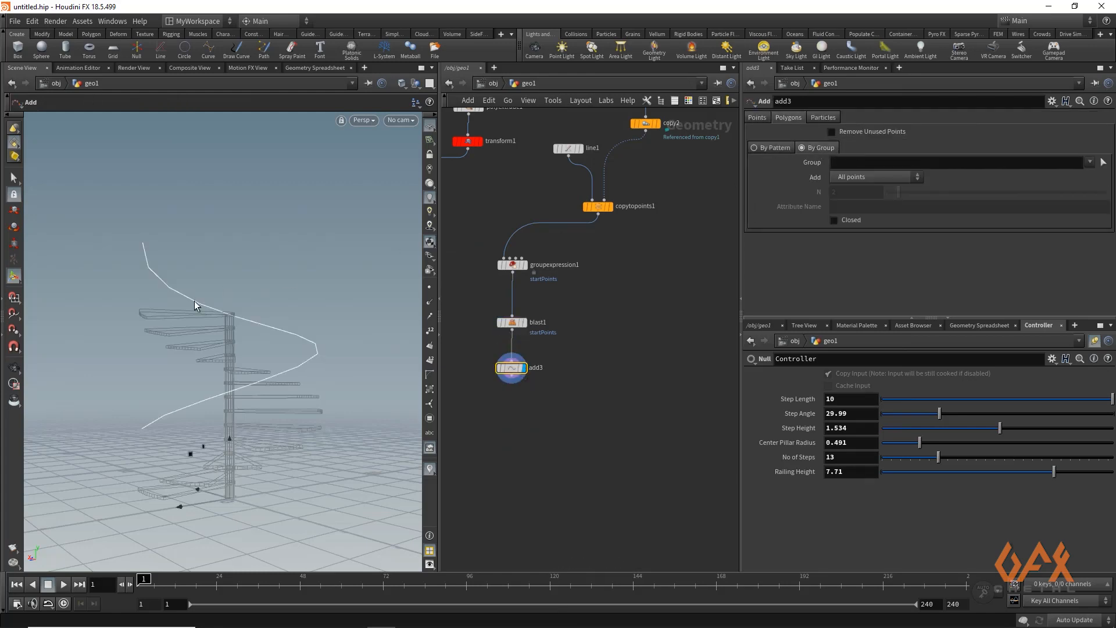
alt+drag(194, 301, 172, 357)
alt+right_drag(145, 307, 378, 357)
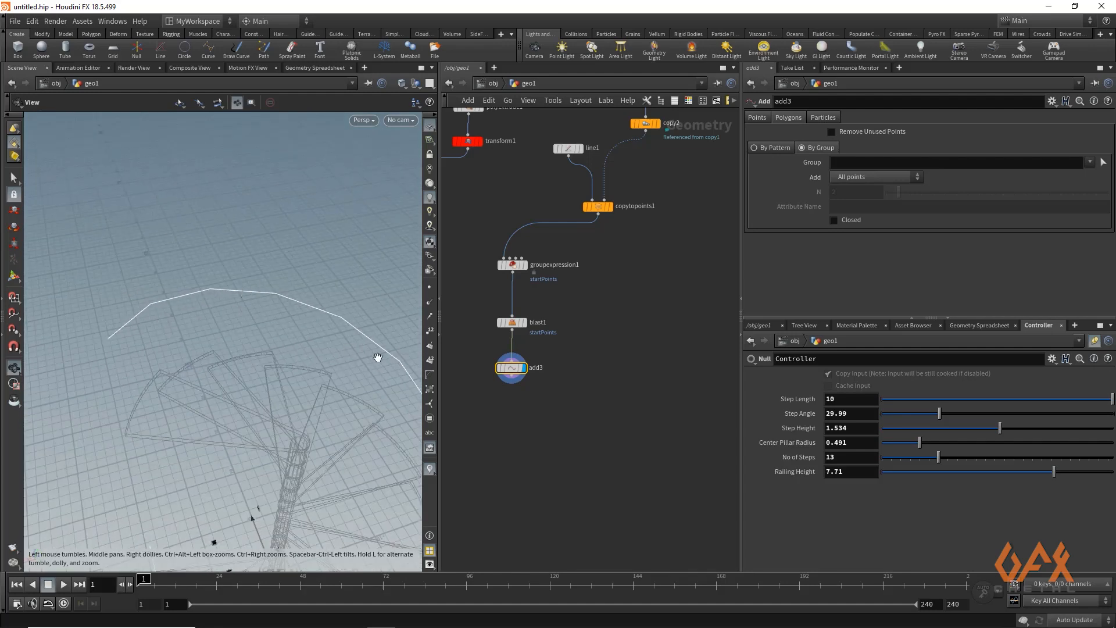
key(Return)
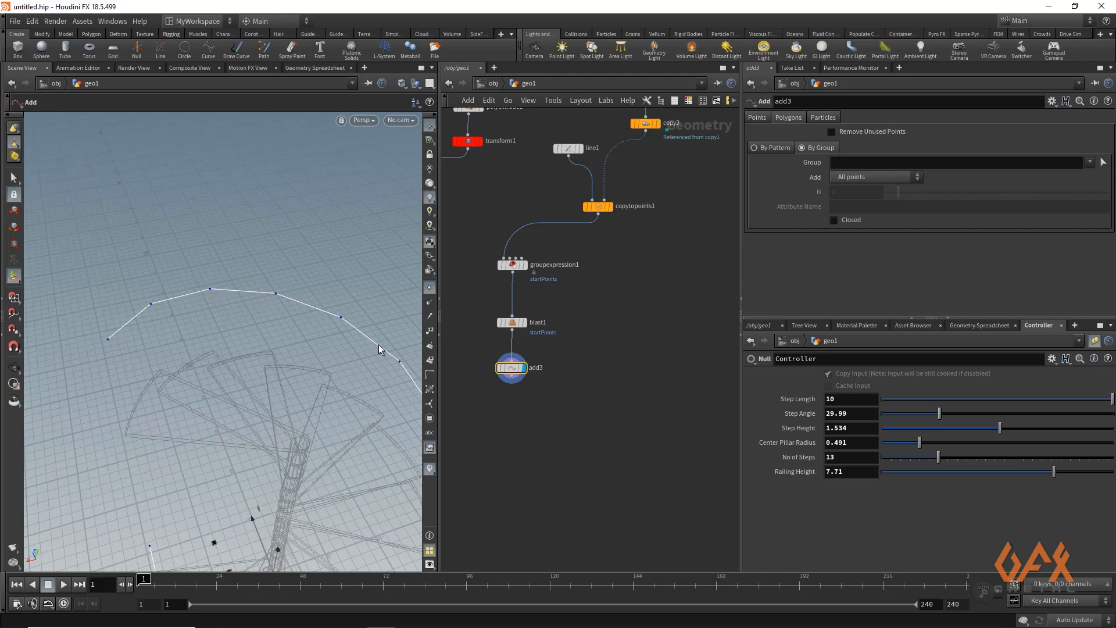
Append a Resample node after add3 and set its maximum segment length to 0.3.
click(512, 380)
key(Tab)
text(resa)
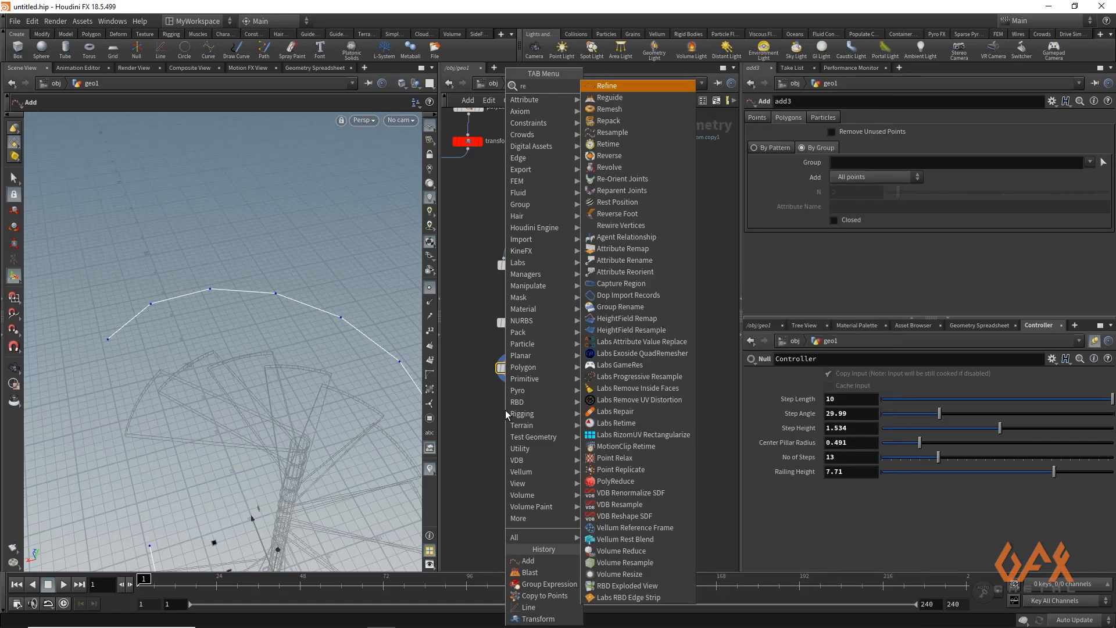
key(Return)
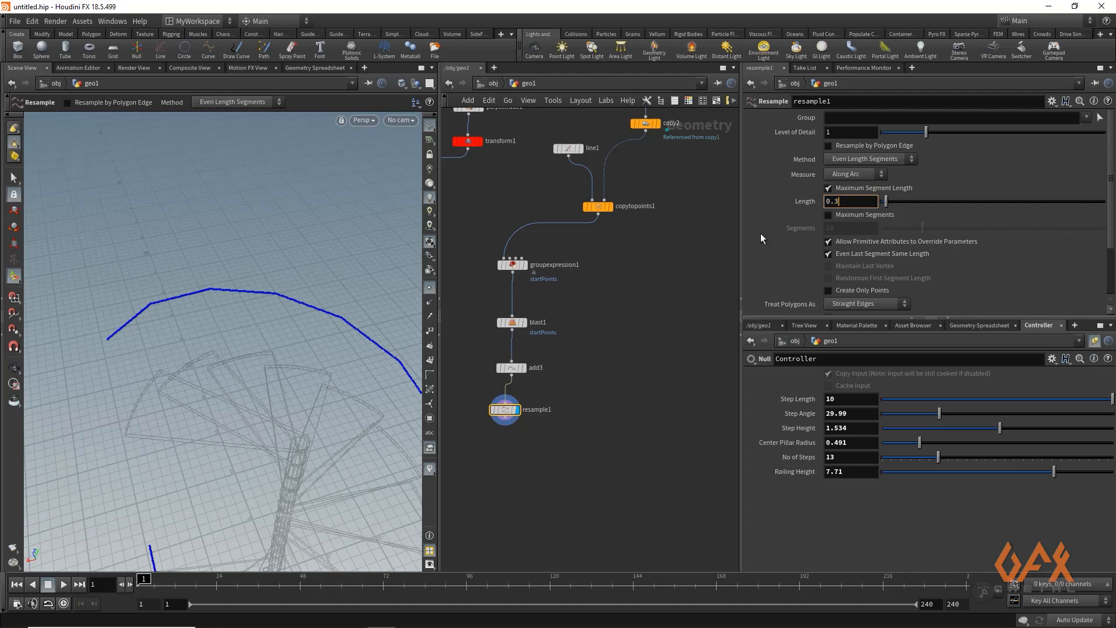
text(0.3)
key(Return)
alt+drag(133, 350, 182, 336)
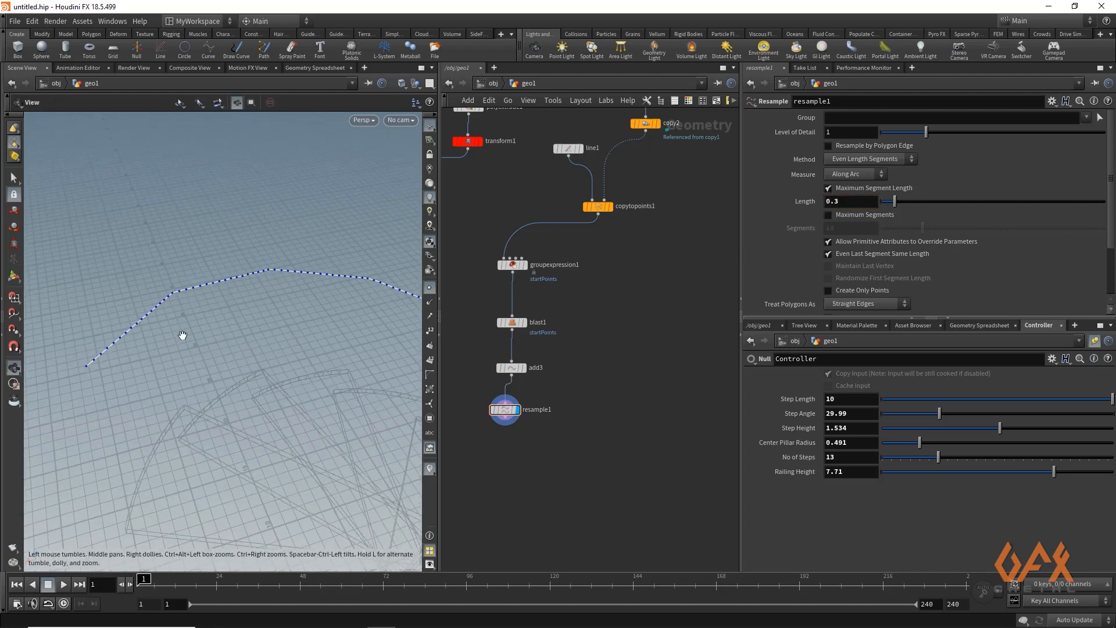
scroll(187, 340, up, 2)
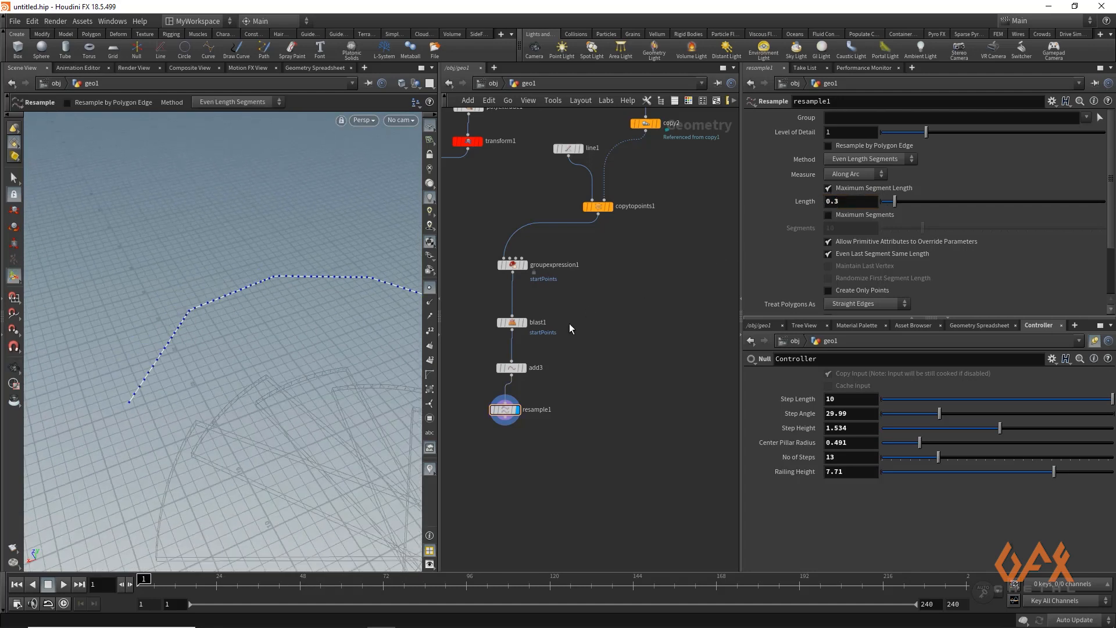
Set the Resample node to treat polygons as Interpolating Curves.
scroll(884, 301, down, 2)
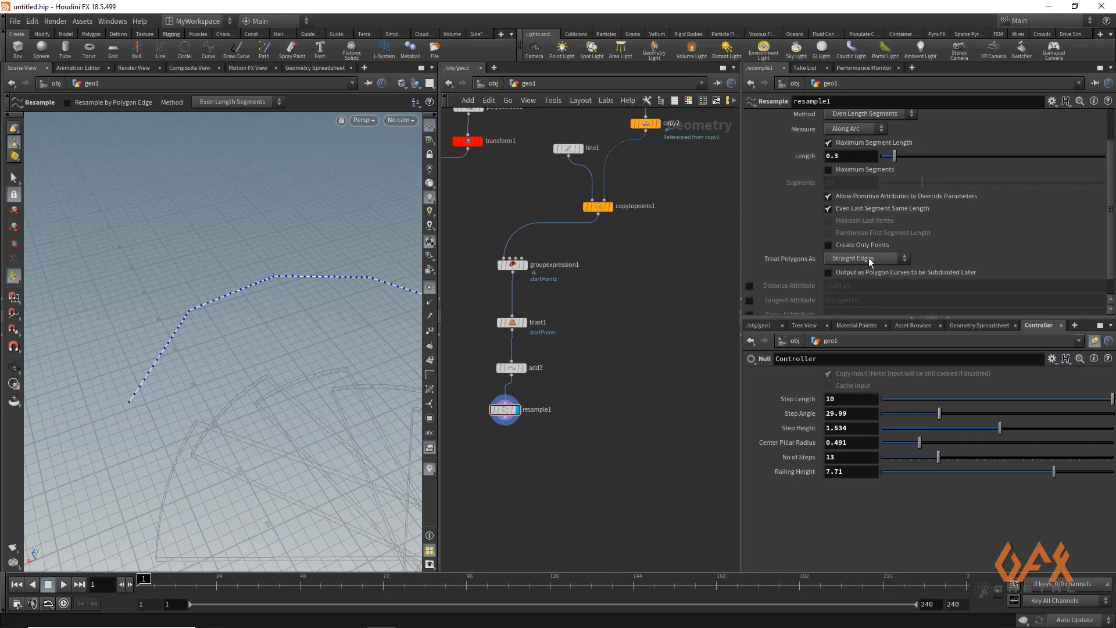
click(871, 261)
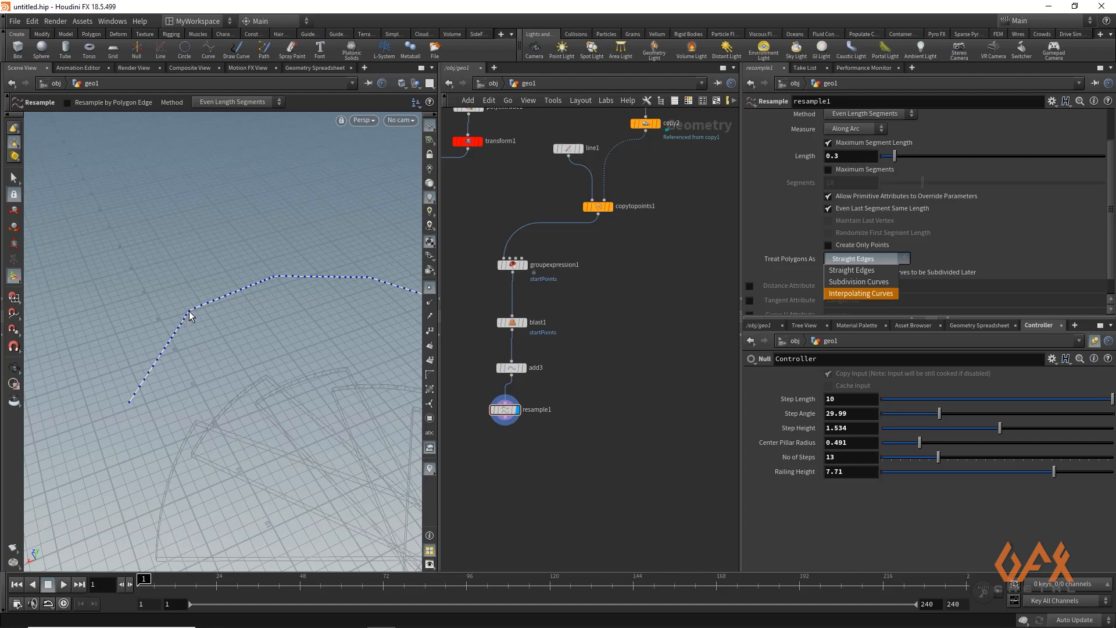
click(865, 294)
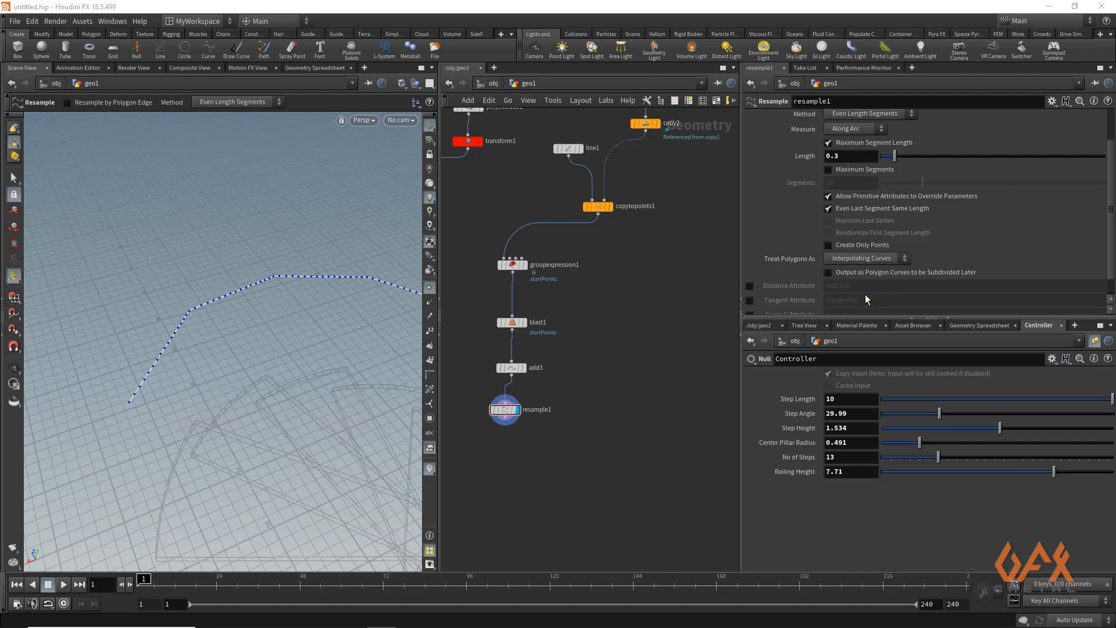
Compare the smoothed curve with the add3 curve by switching add3's template display on and back off.
click(519, 368)
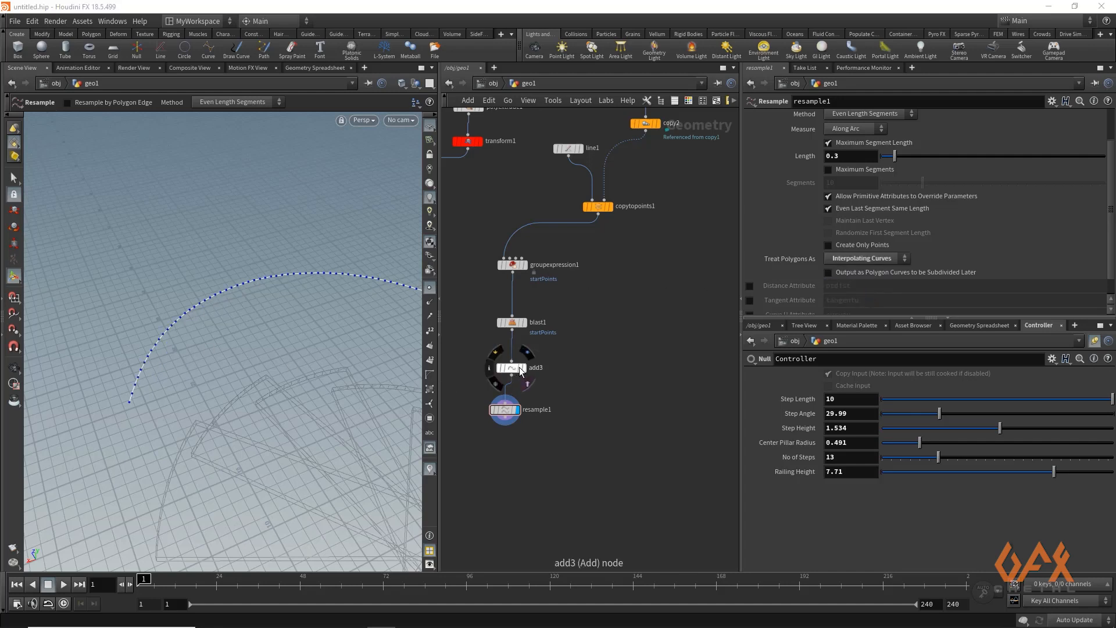
key(Escape)
drag(142, 339, 183, 321)
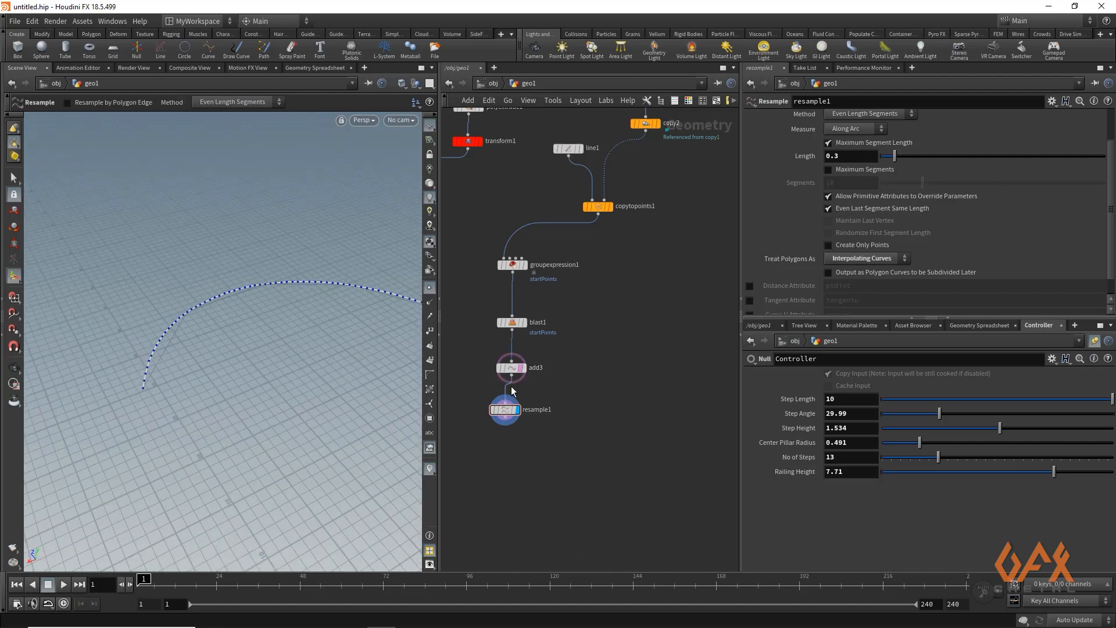
click(520, 368)
Turn off the point display in the viewport and bring the whole spiral handrail curve into view.
alt+right_drag(166, 391, 35, 357)
alt+middle_drag(187, 399, 133, 304)
click(429, 290)
alt+middle_drag(199, 290, 127, 198)
alt+drag(155, 290, 224, 304)
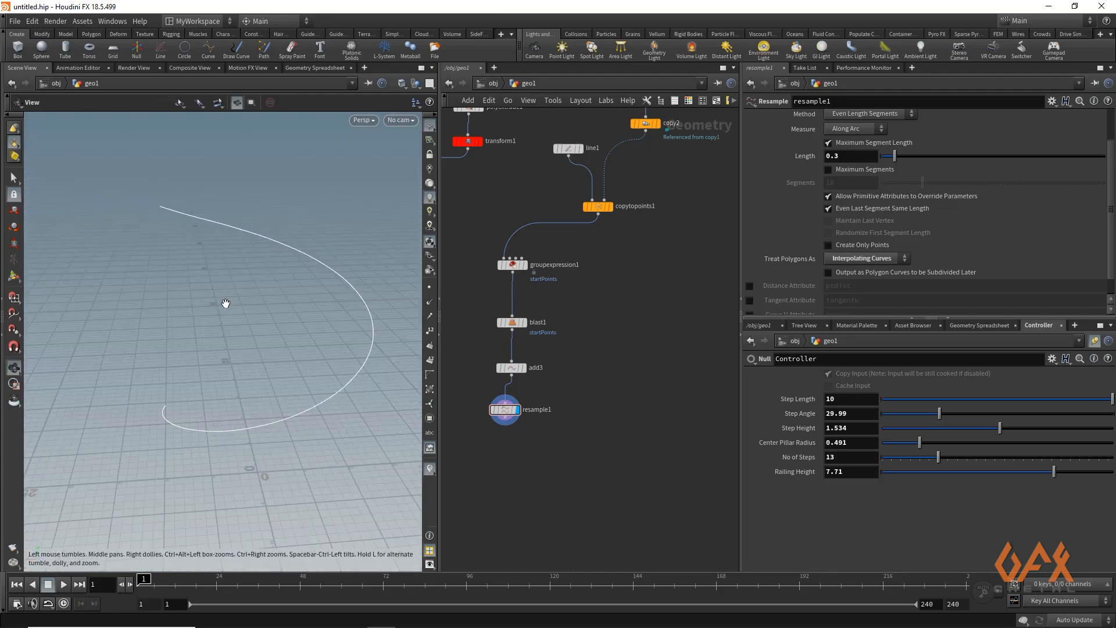
key(Return)
click(429, 316)
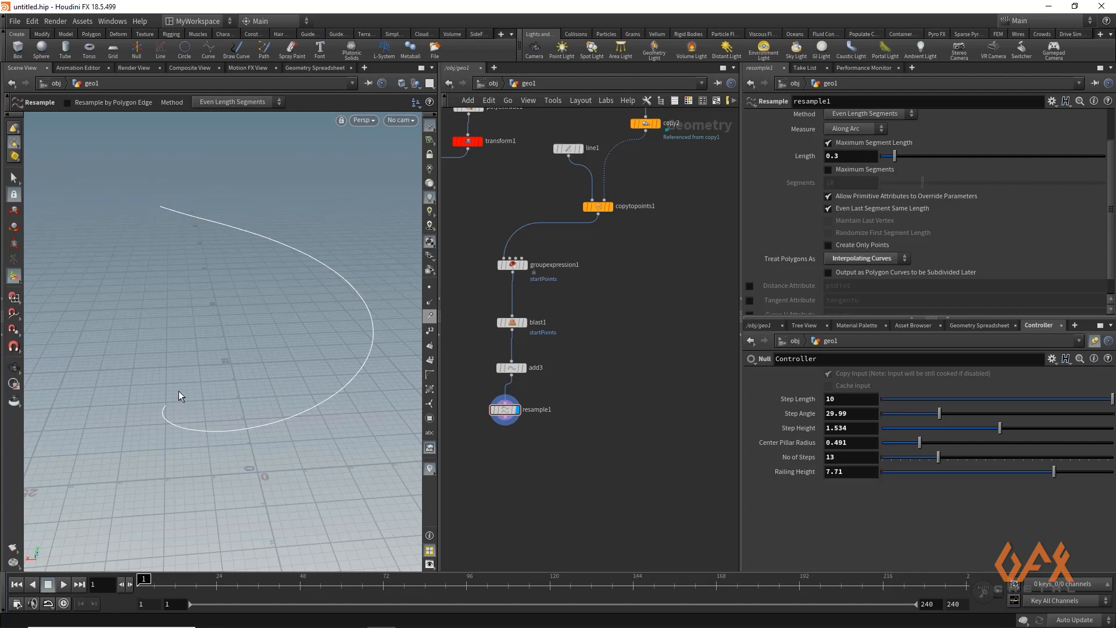
Add a float parameter named railSize with the label Hand Rail Size to the Controller node.
middle_drag(595, 487, 595, 434)
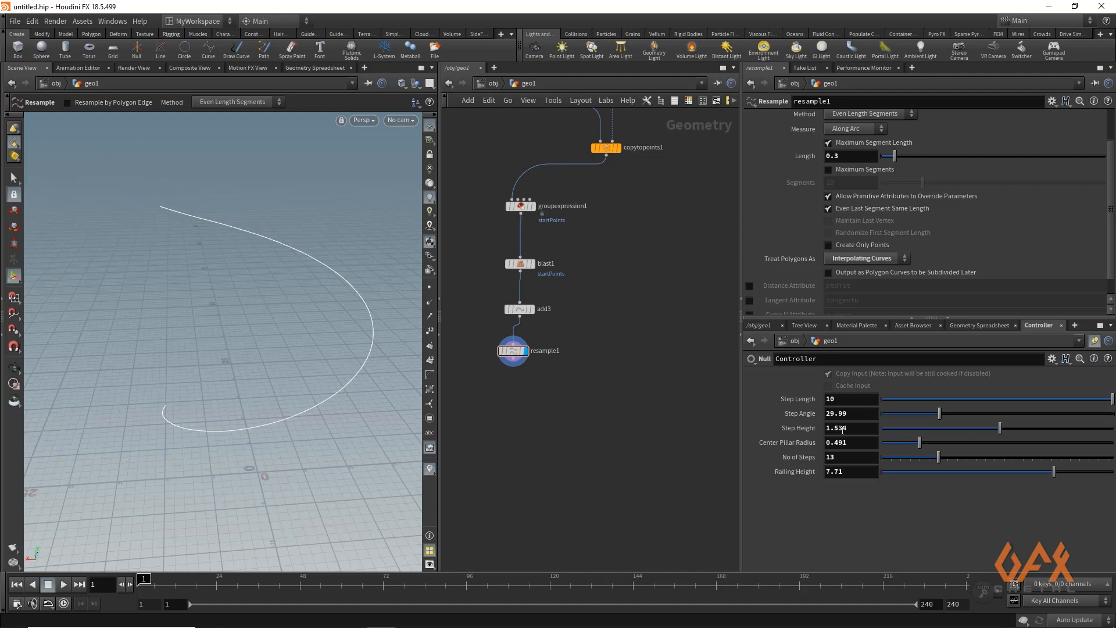
click(1051, 360)
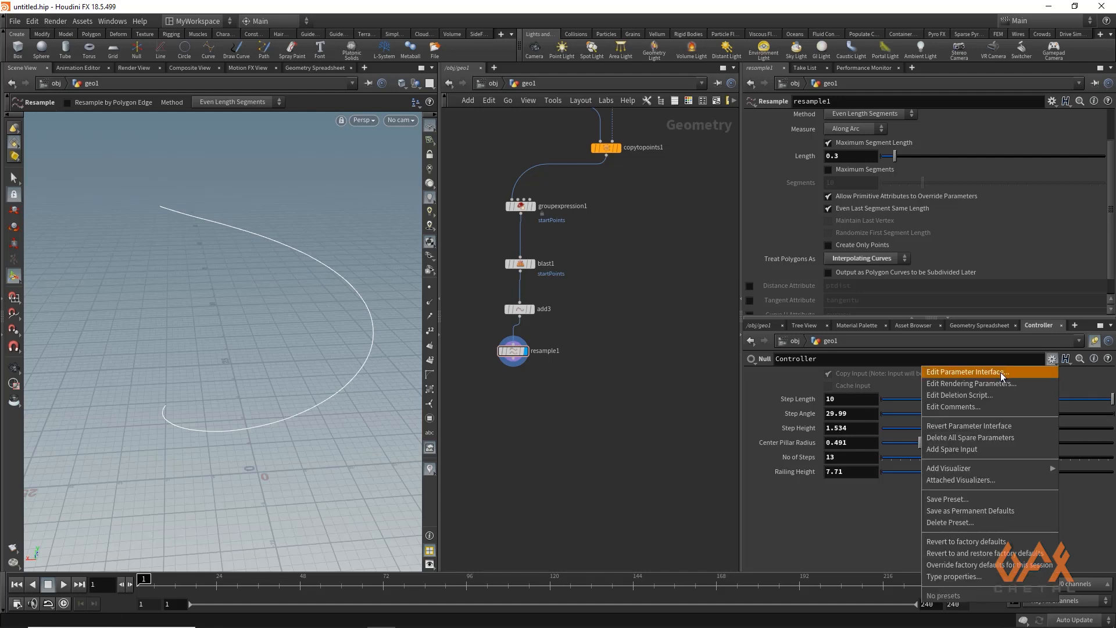
click(1002, 373)
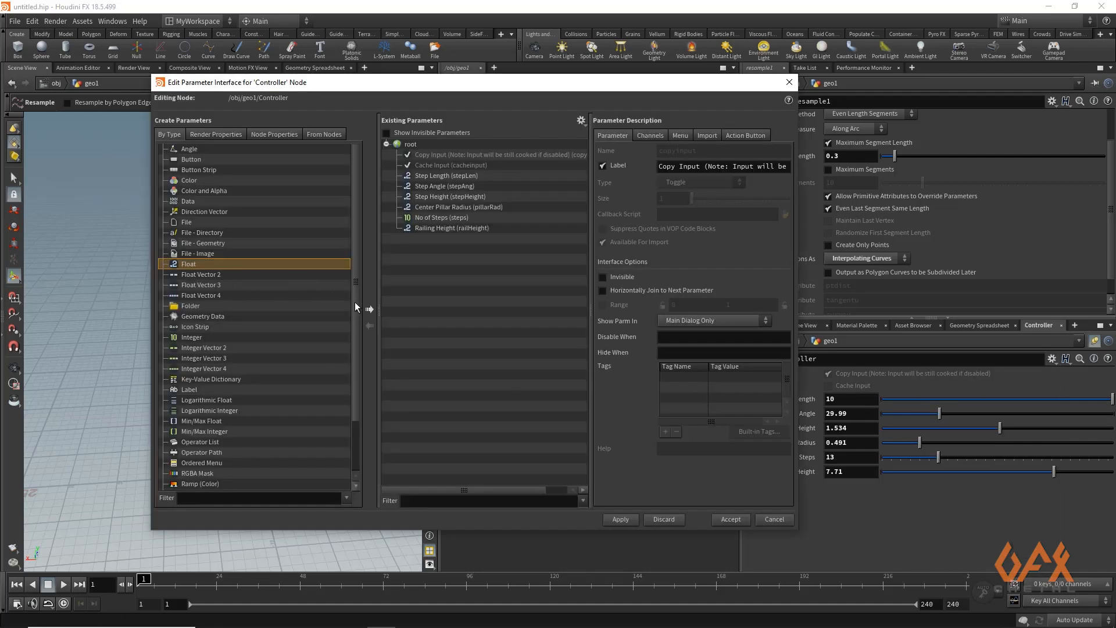
click(369, 309)
drag(644, 152, 555, 152)
text(railSize)
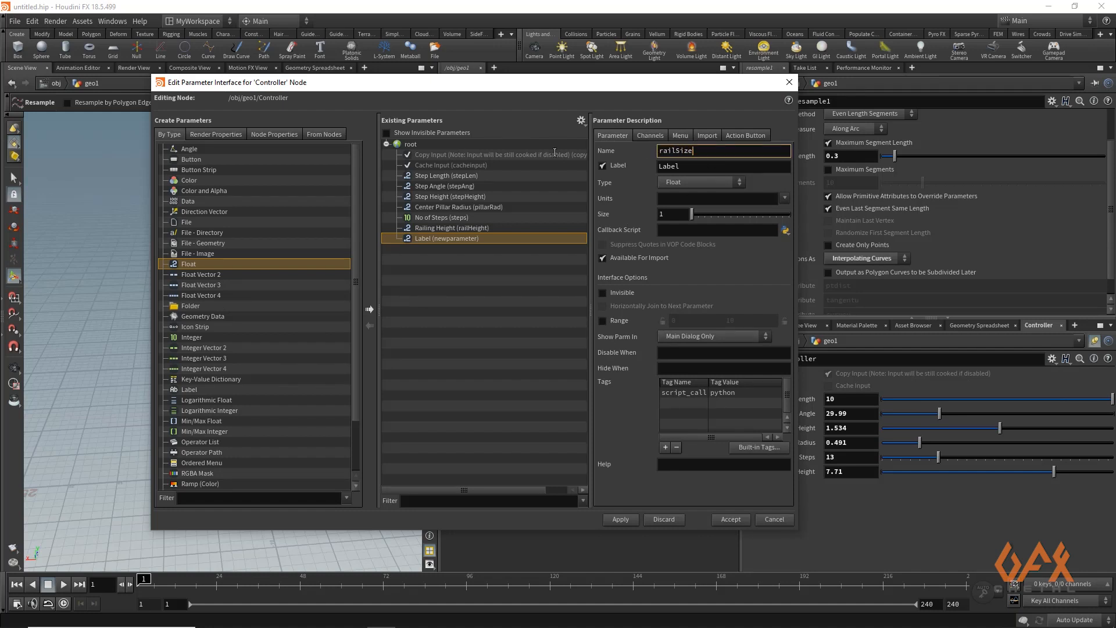
key(Tab)
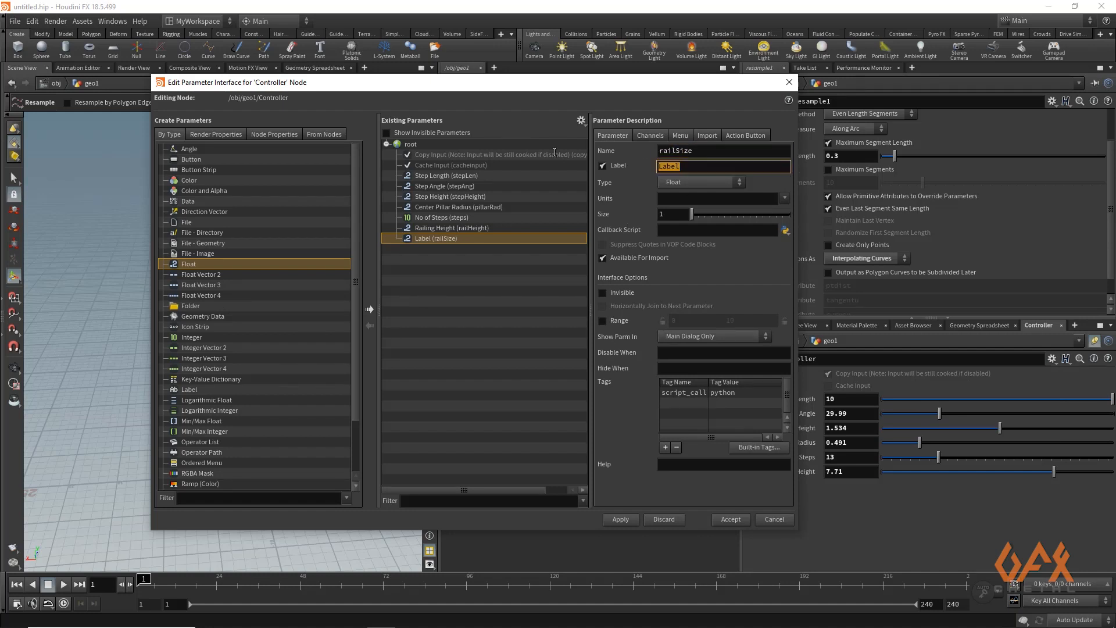
text(Hand Rail Size)
Give the Hand Rail Size parameter a range of 0 to 0.4 and accept the parameter interface changes.
click(603, 321)
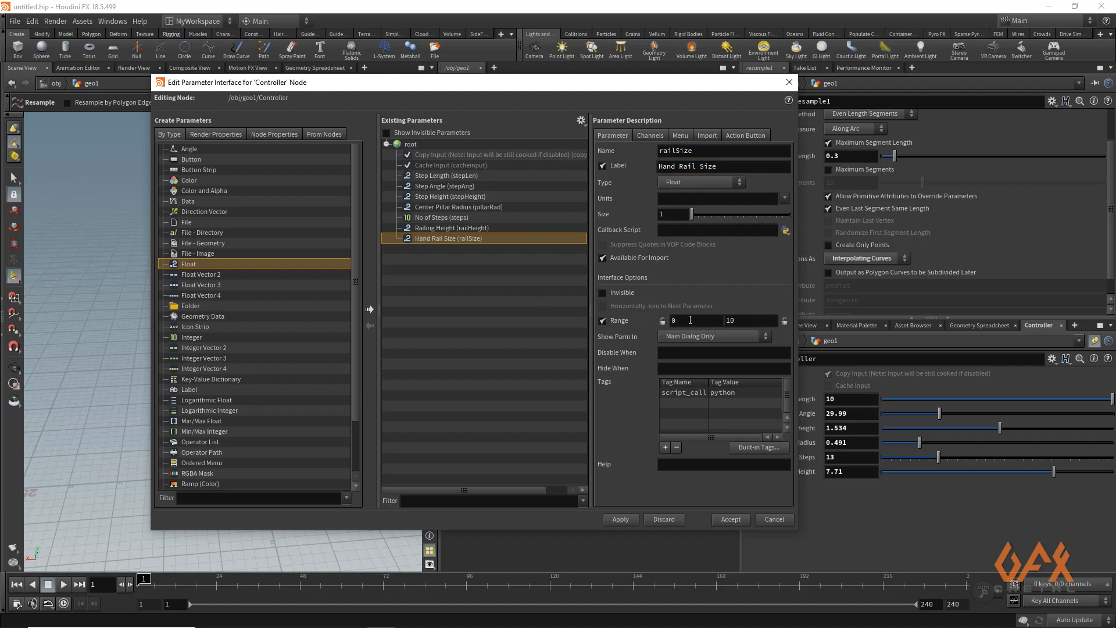
double_click(748, 322)
text(0.4)
click(622, 519)
click(727, 519)
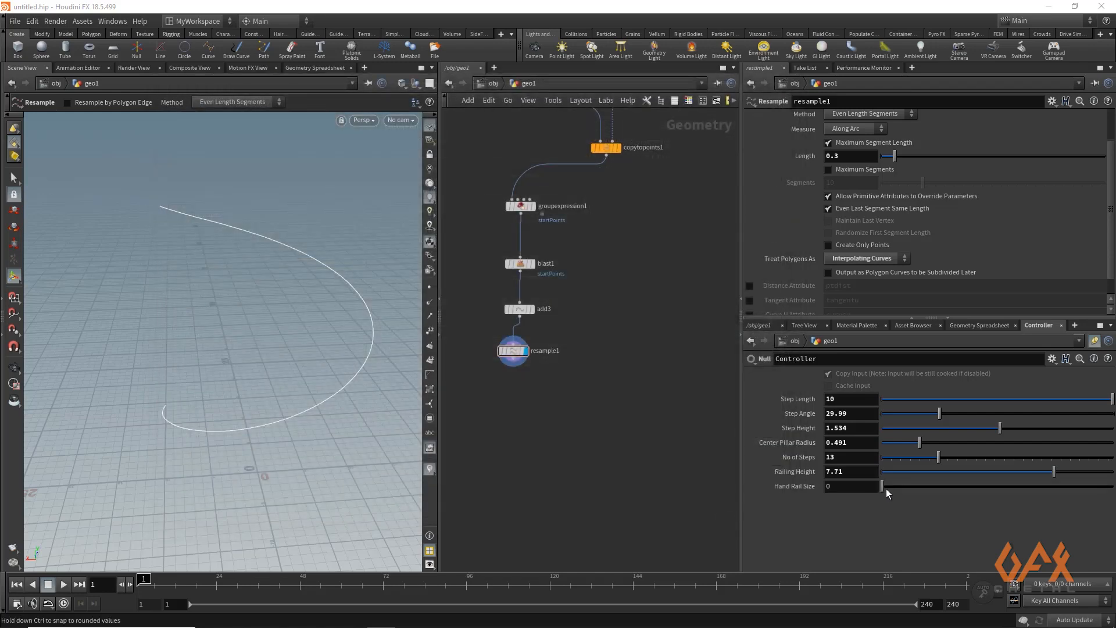
Set the Controller's Hand Rail Size to 0.2.
drag(887, 491, 948, 488)
drag(849, 486, 834, 486)
text(2)
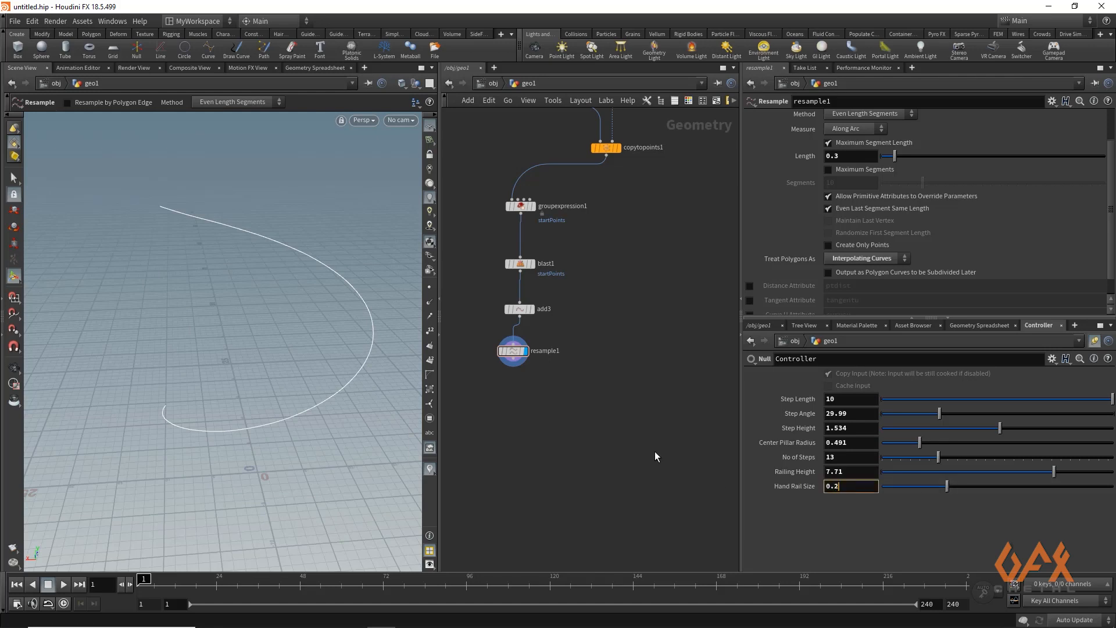
key(Return)
Append a Sweep node after resample1 and set its surface shape to Round Tube.
middle_drag(447, 432, 466, 373)
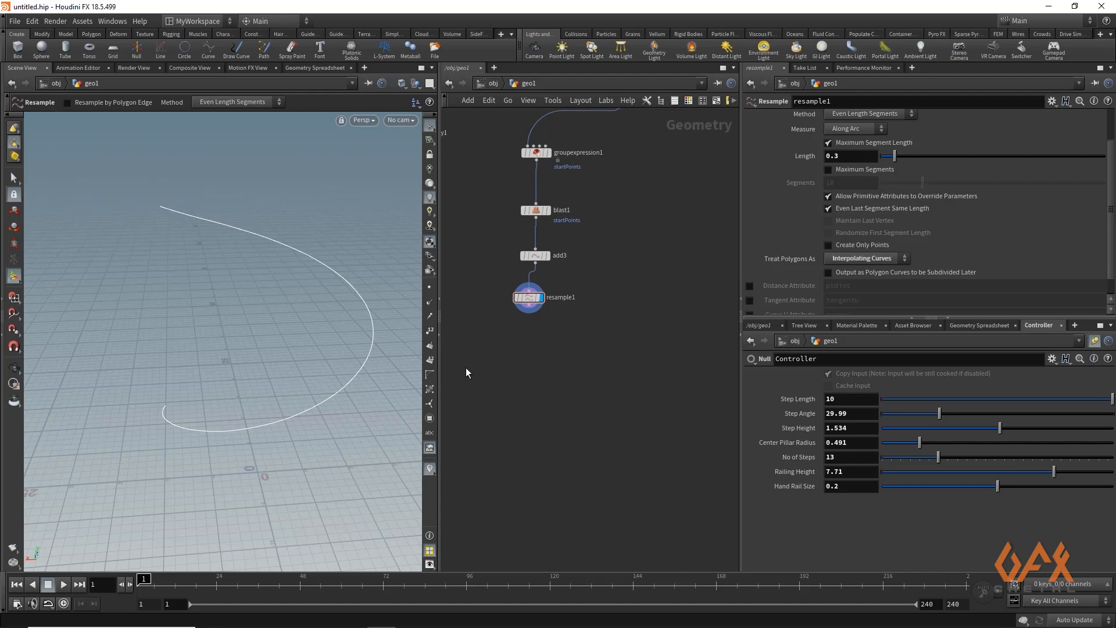
click(528, 313)
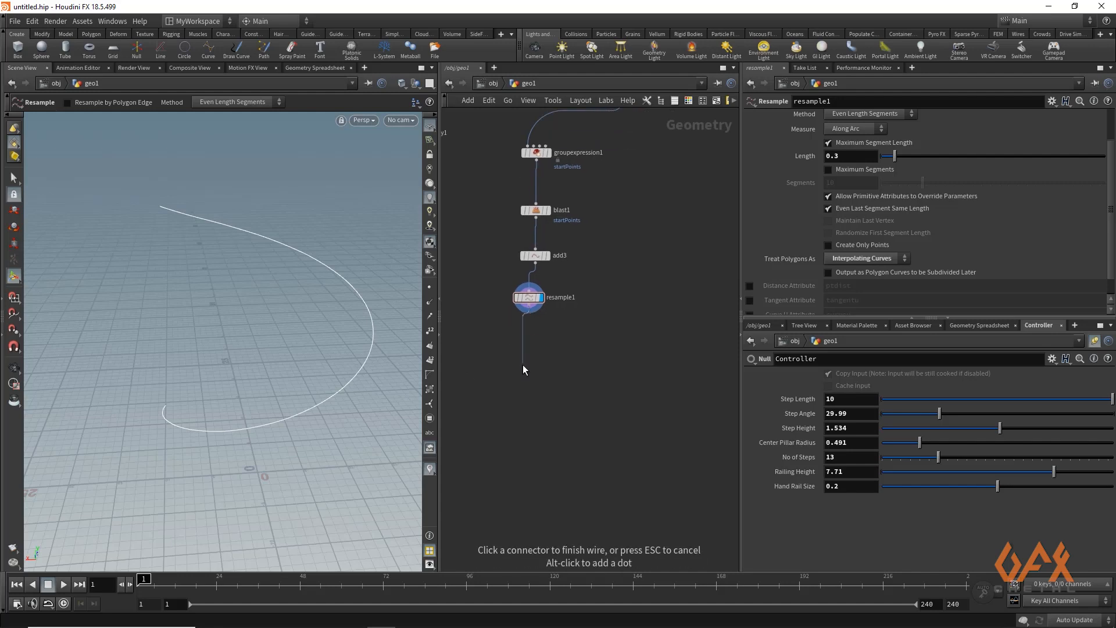
key(Tab)
text(swe)
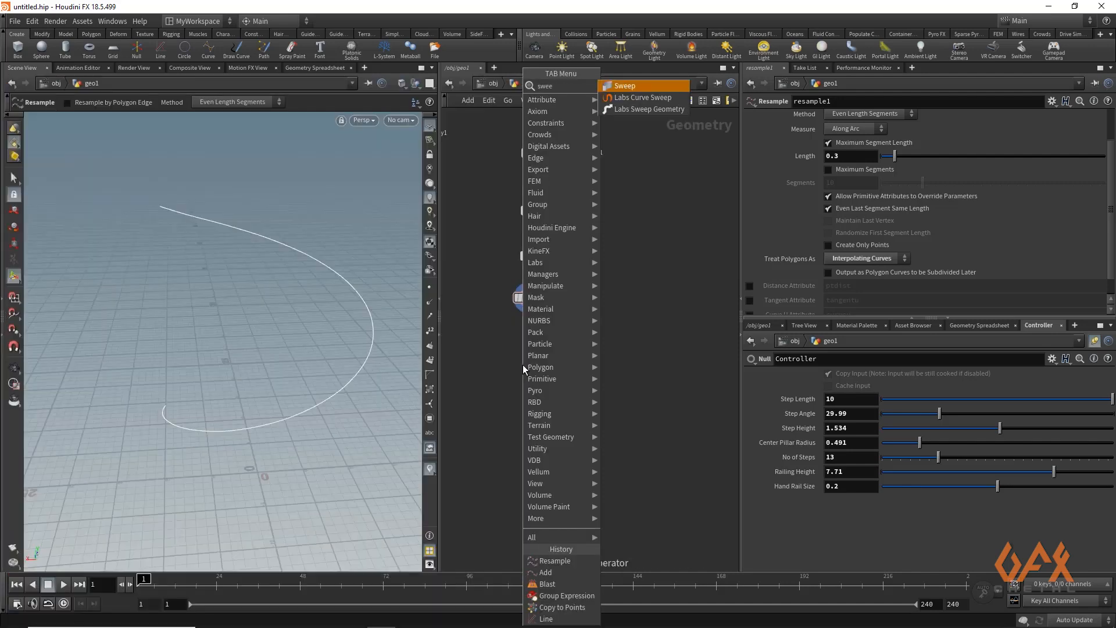
key(Return)
click(522, 364)
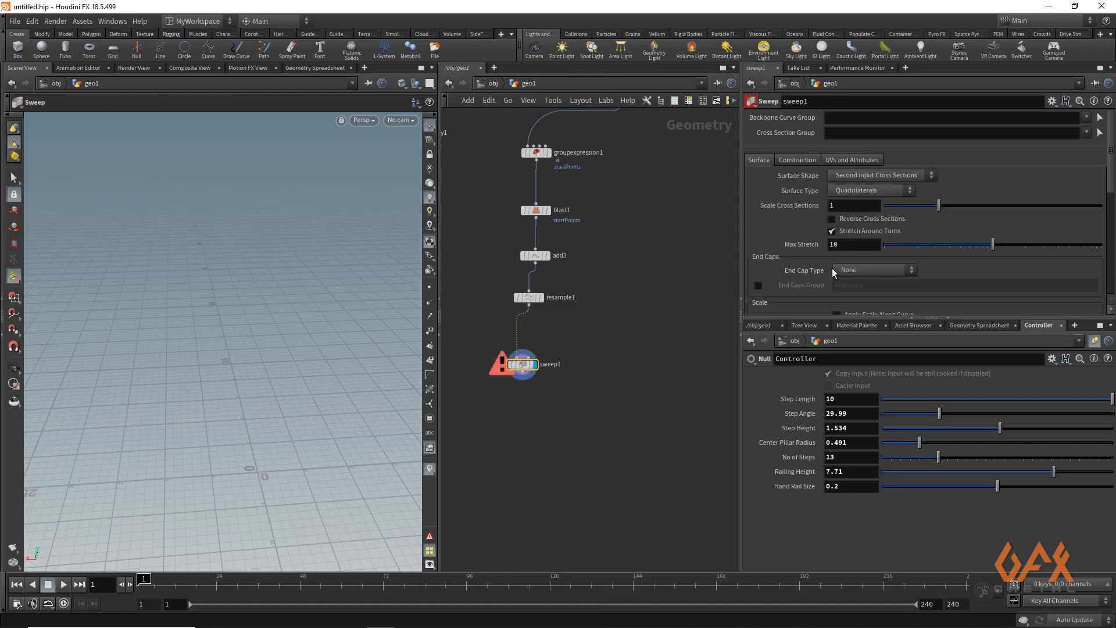
click(849, 176)
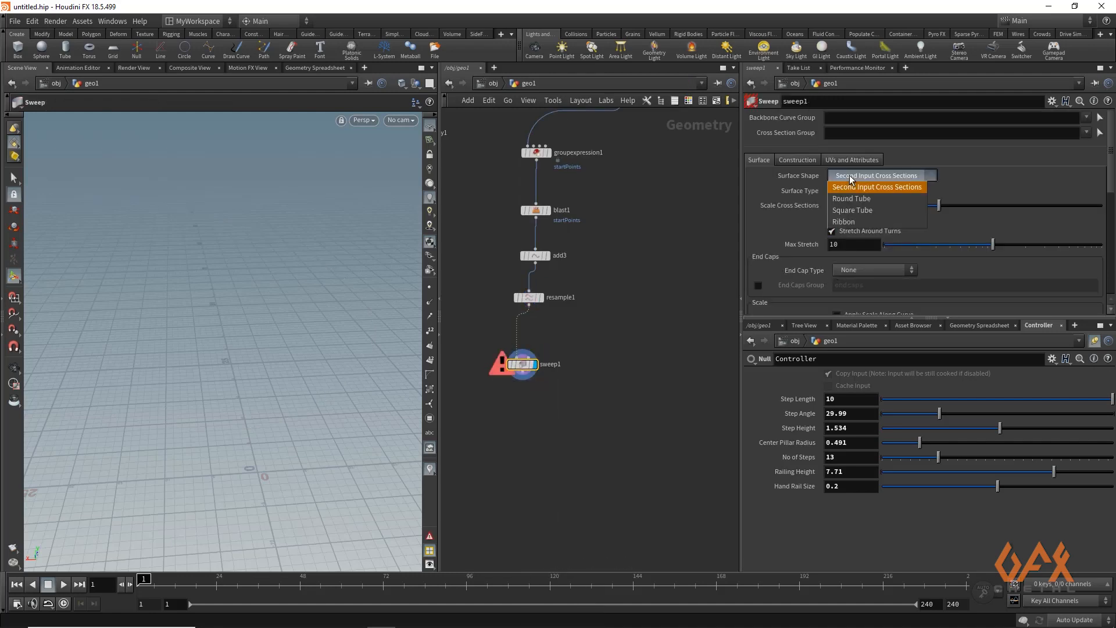
click(849, 205)
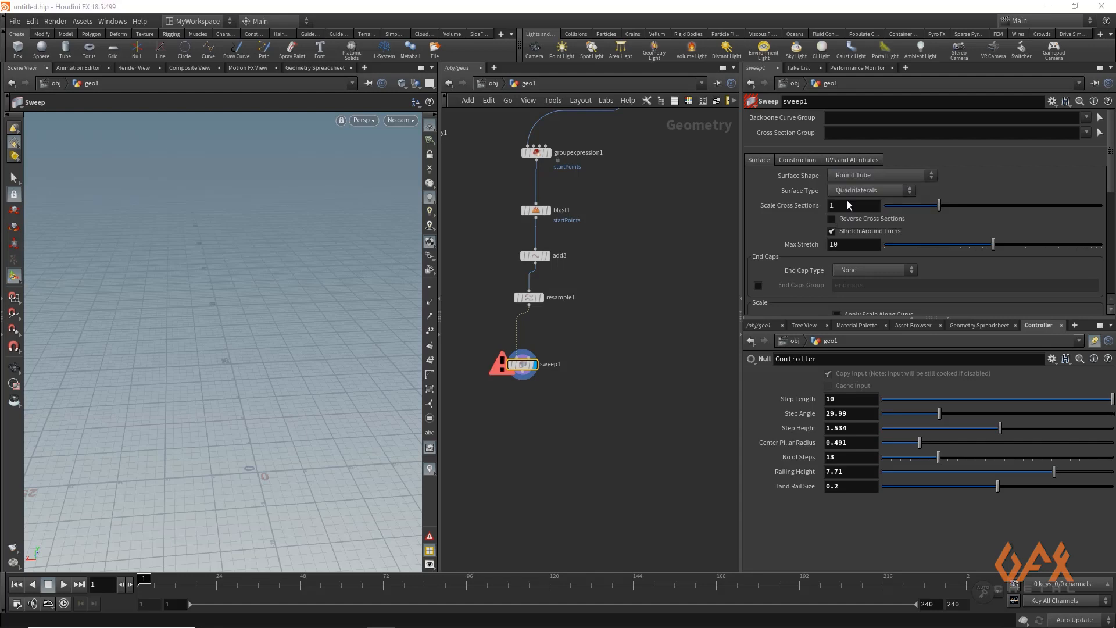
Link the Radius of sweep1 to the Controller's Hand Rail Size with a relative reference.
right_click(789, 486)
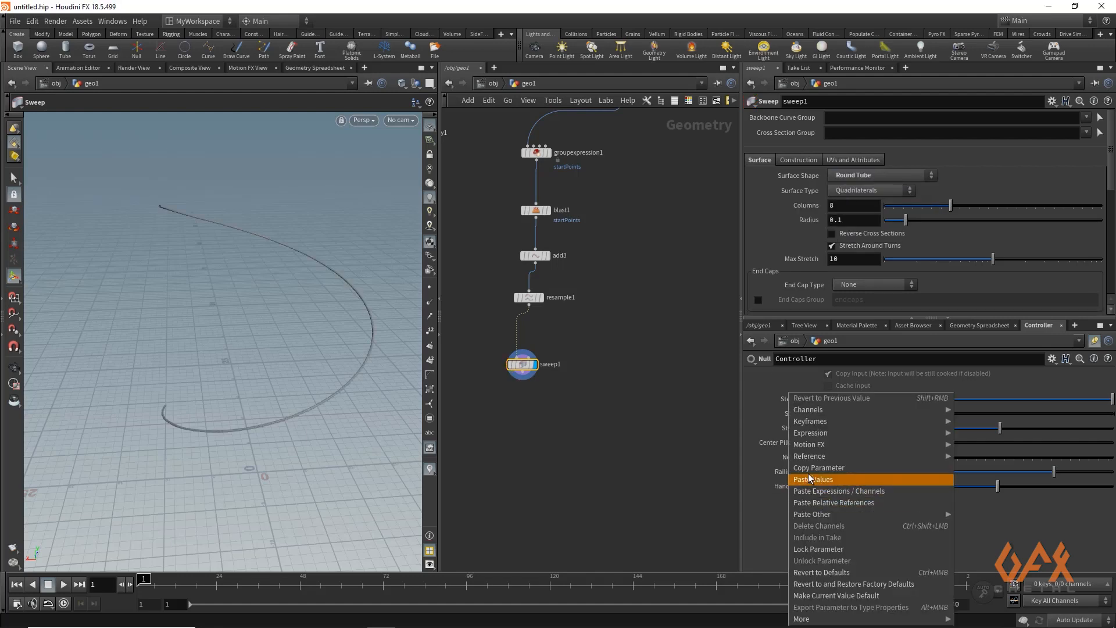
click(808, 469)
right_click(849, 217)
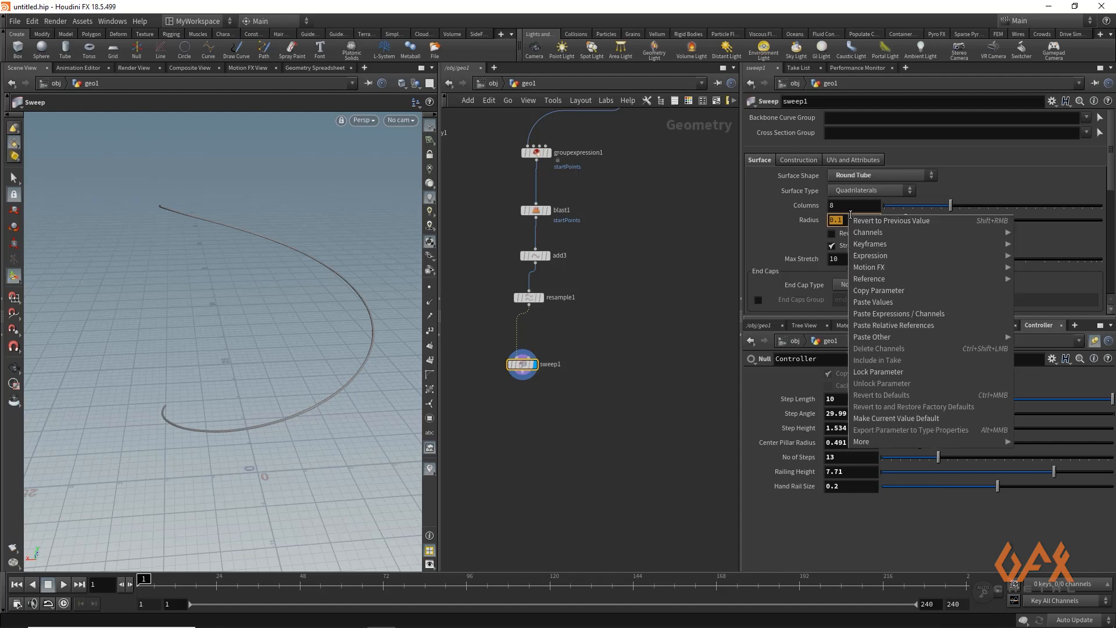
click(874, 325)
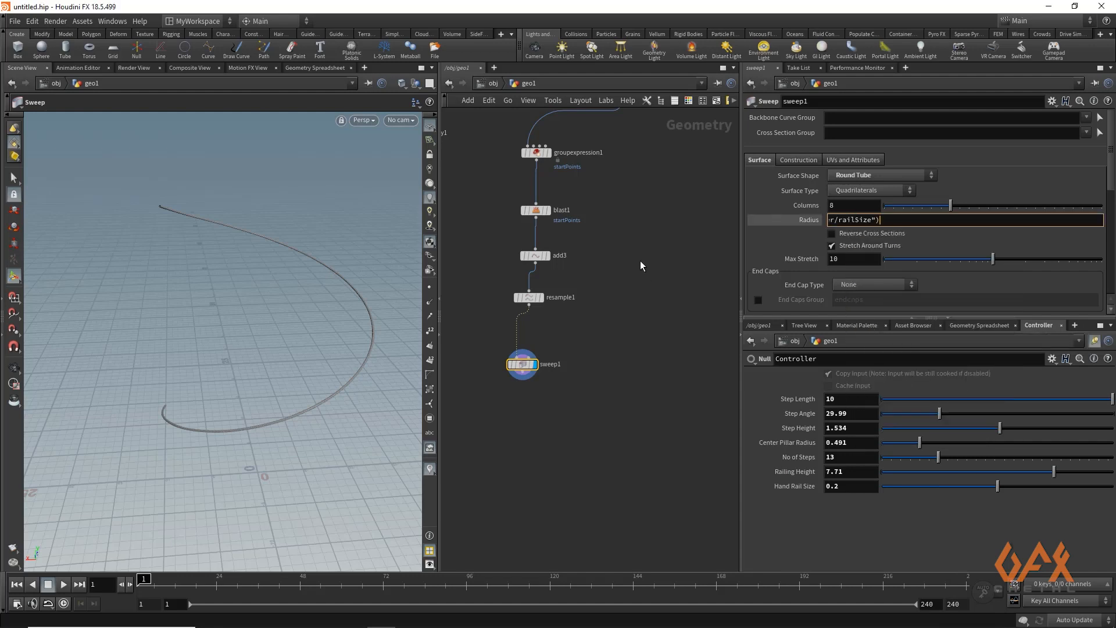
key(Return)
key(Escape)
drag(252, 394, 159, 418)
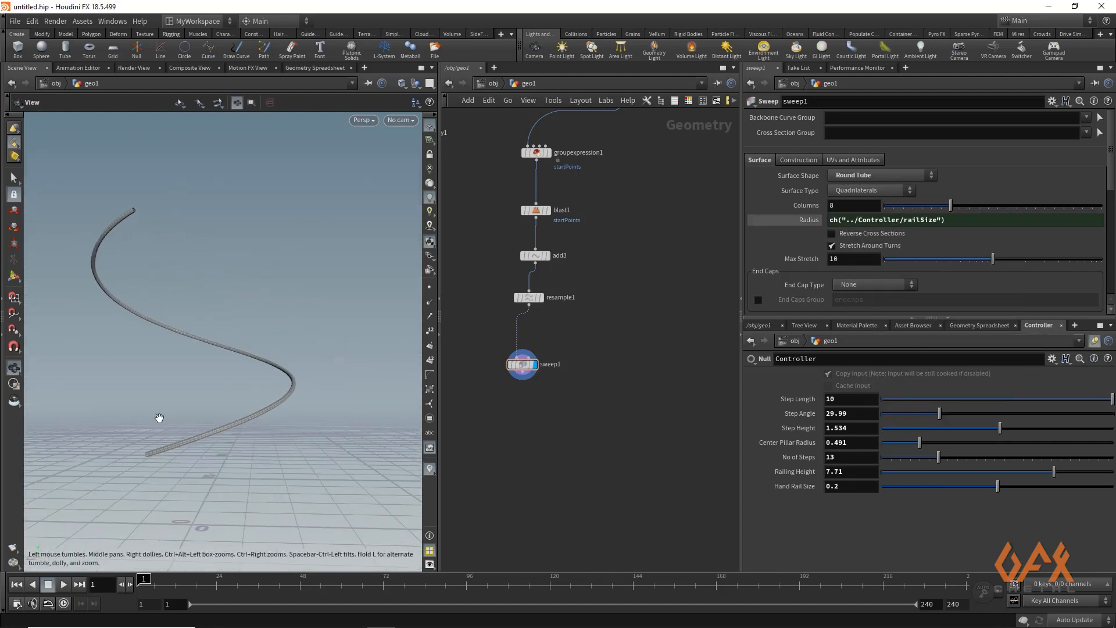
right_drag(189, 412, 273, 389)
middle_drag(204, 438, 272, 354)
drag(272, 354, 291, 368)
Show copytopoints1 as a template so the vertical railing lines display together with the swept handrail.
middle_drag(469, 338, 445, 493)
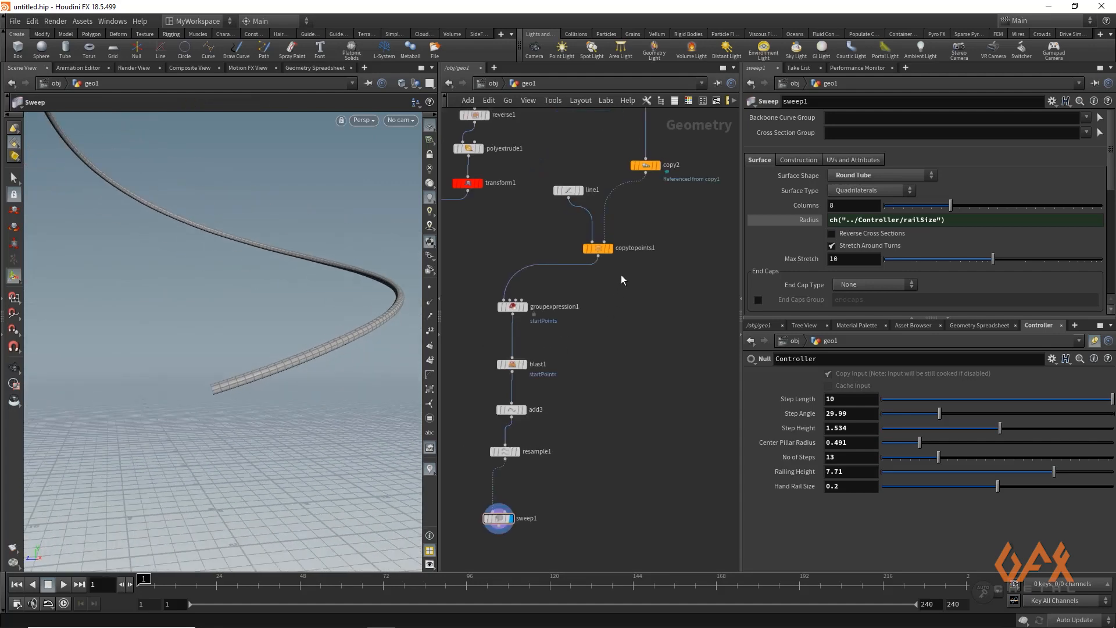
click(606, 248)
key(Escape)
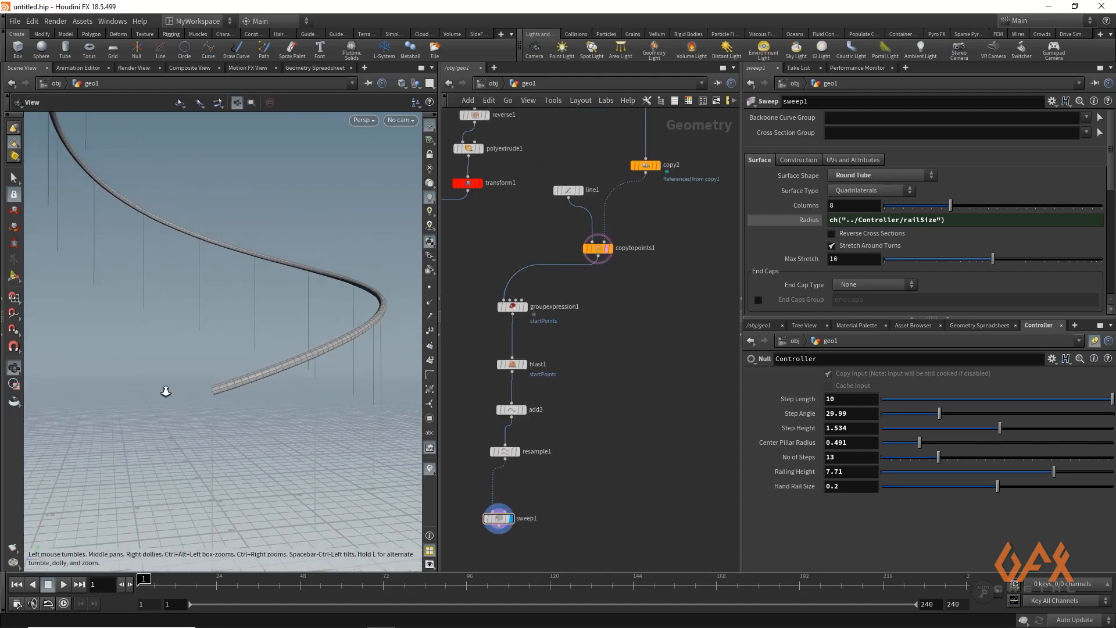
drag(164, 386, 217, 410)
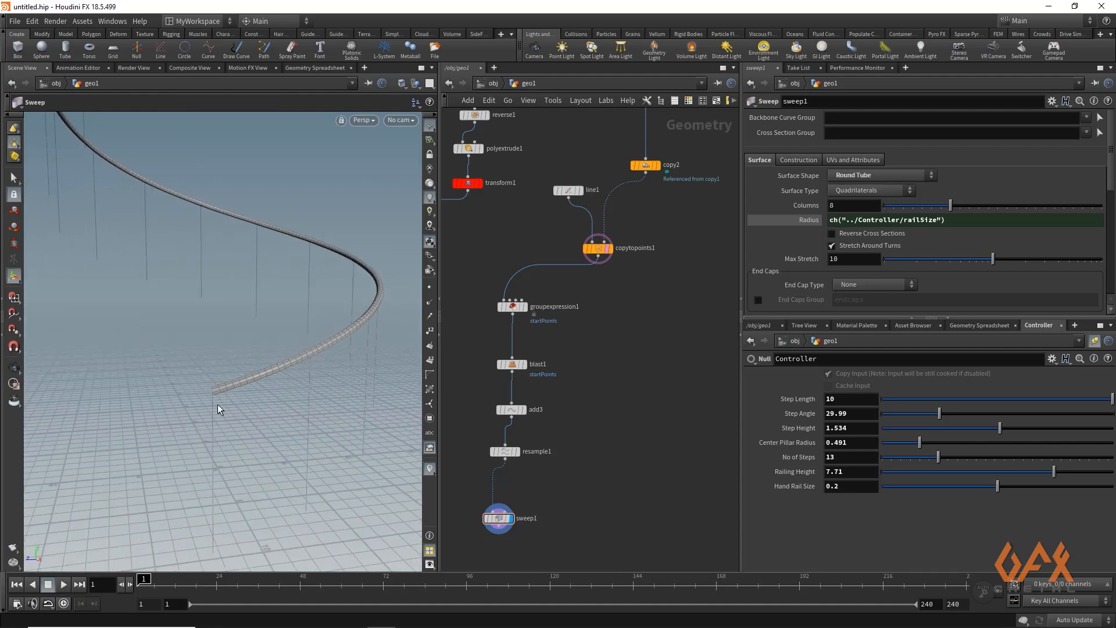
Switch to the spiral stair reference photo, examine the handrail and its posts up close, and minimize the photo.
key(alt+Tab)
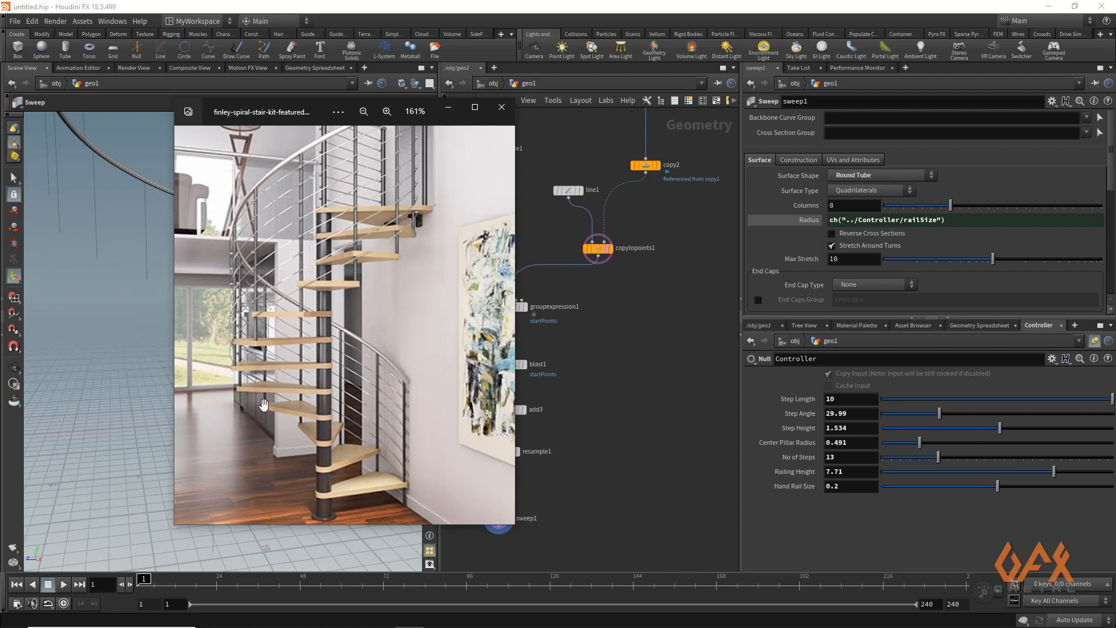
scroll(405, 394, up, 3)
scroll(405, 394, up, 2)
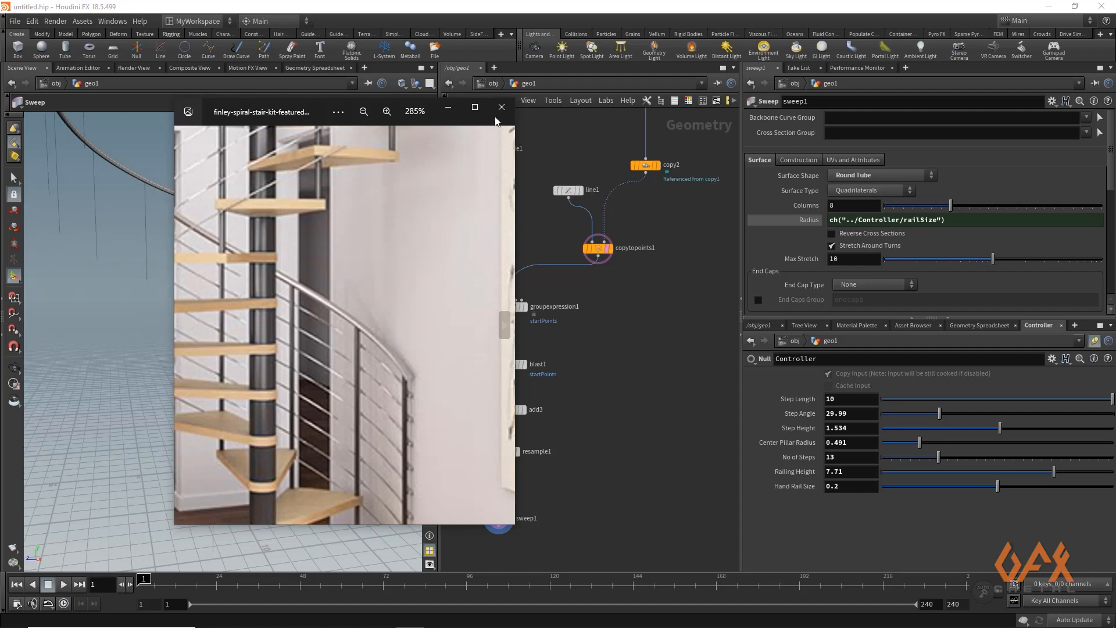
click(452, 111)
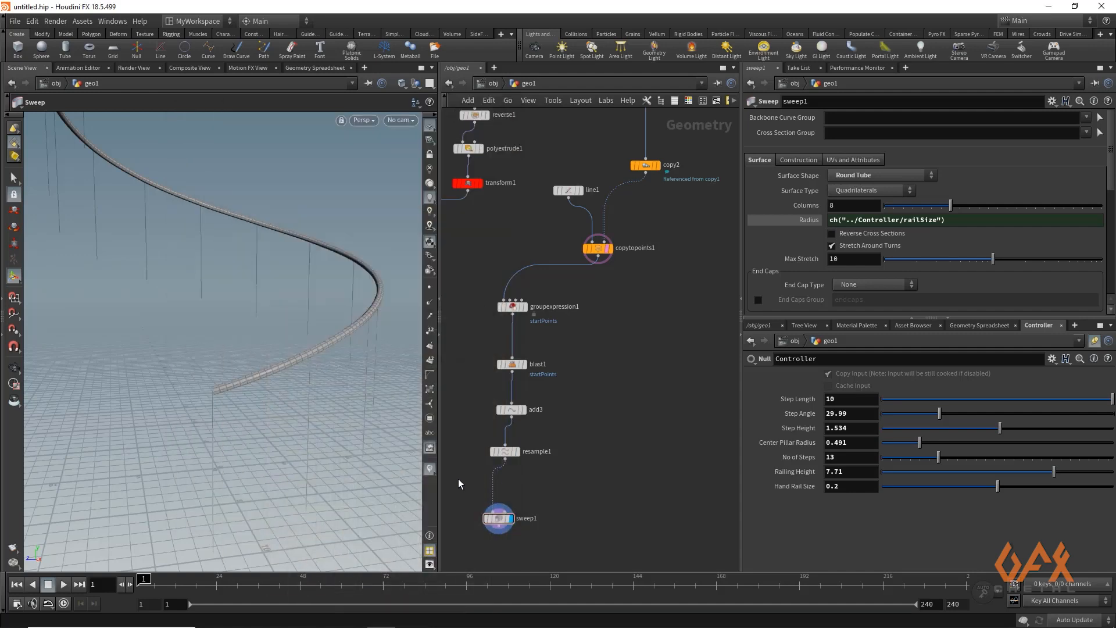
Set sweep1's End Cap Type to Single Polygon and enable its End Caps Group named endcaps.
middle_drag(458, 480, 511, 357)
scroll(498, 430, up, 2)
scroll(497, 429, up, 2)
alt+drag(252, 378, 321, 359)
alt+right_drag(204, 408, 389, 388)
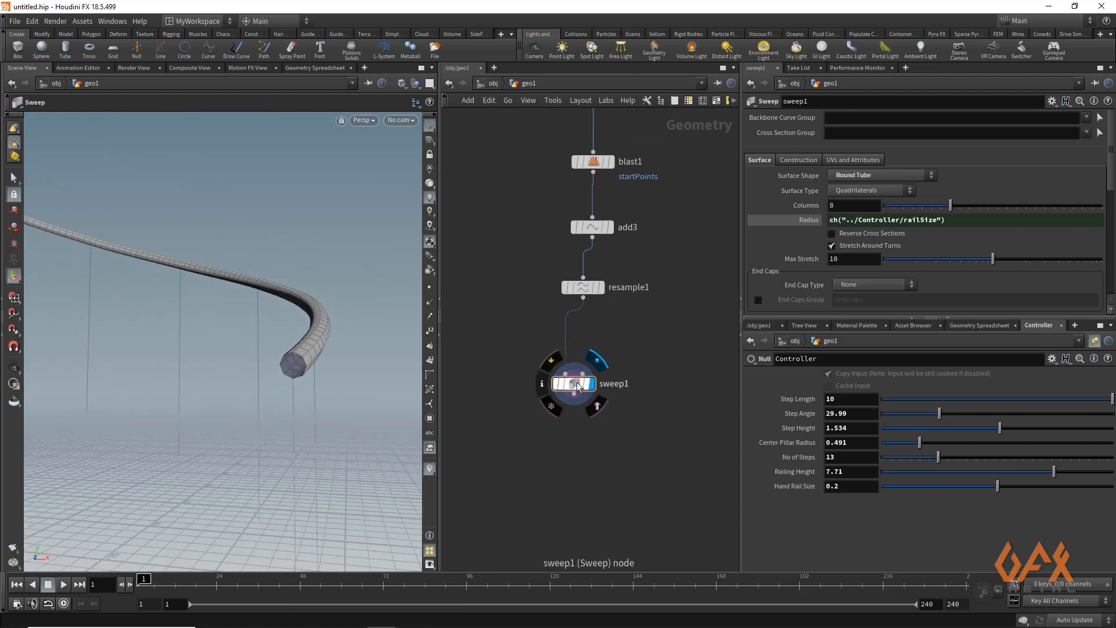
click(576, 382)
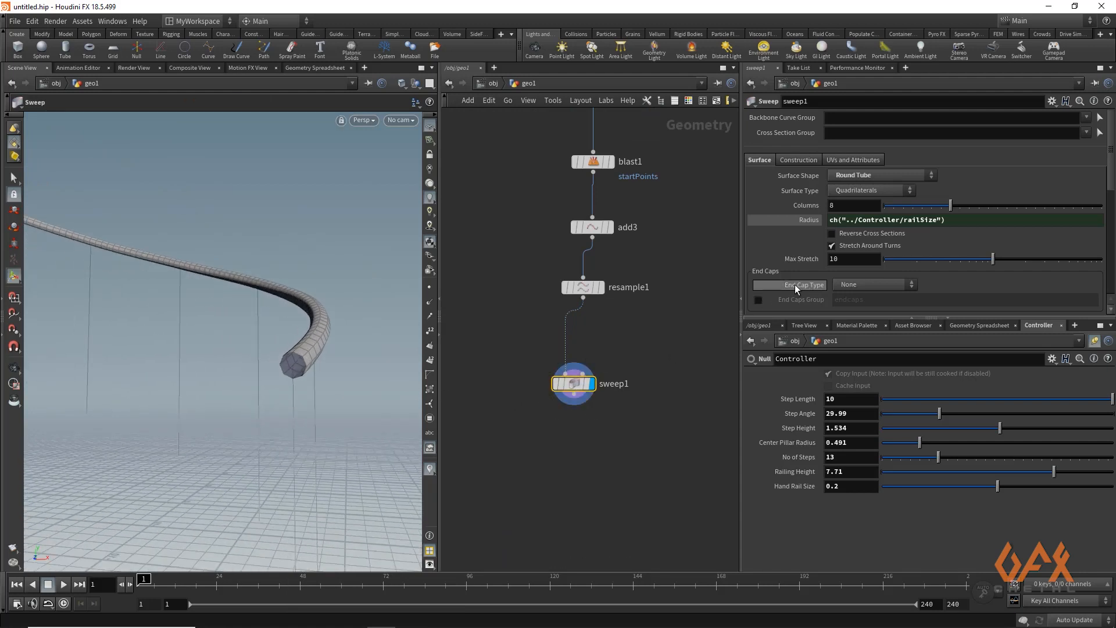
click(853, 284)
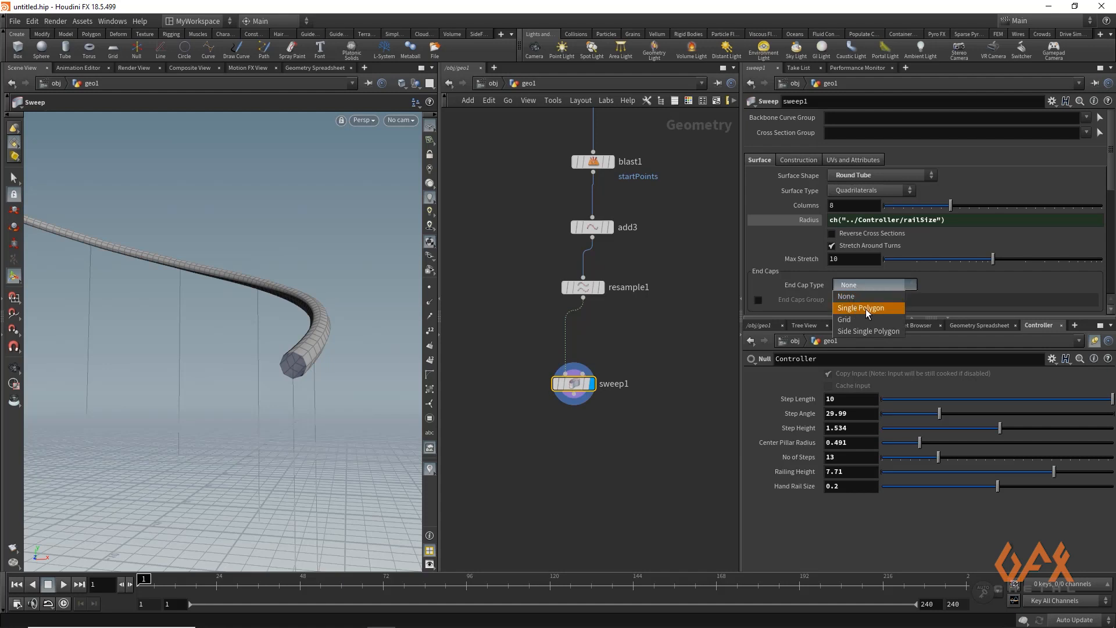
click(866, 309)
scroll(784, 291, down, 1)
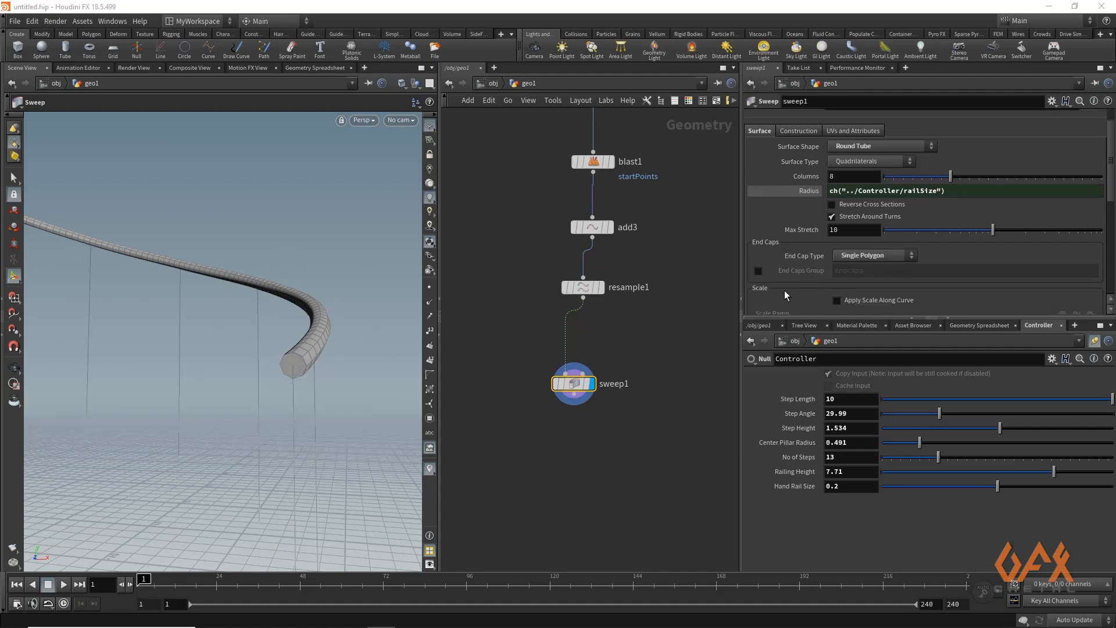
click(759, 270)
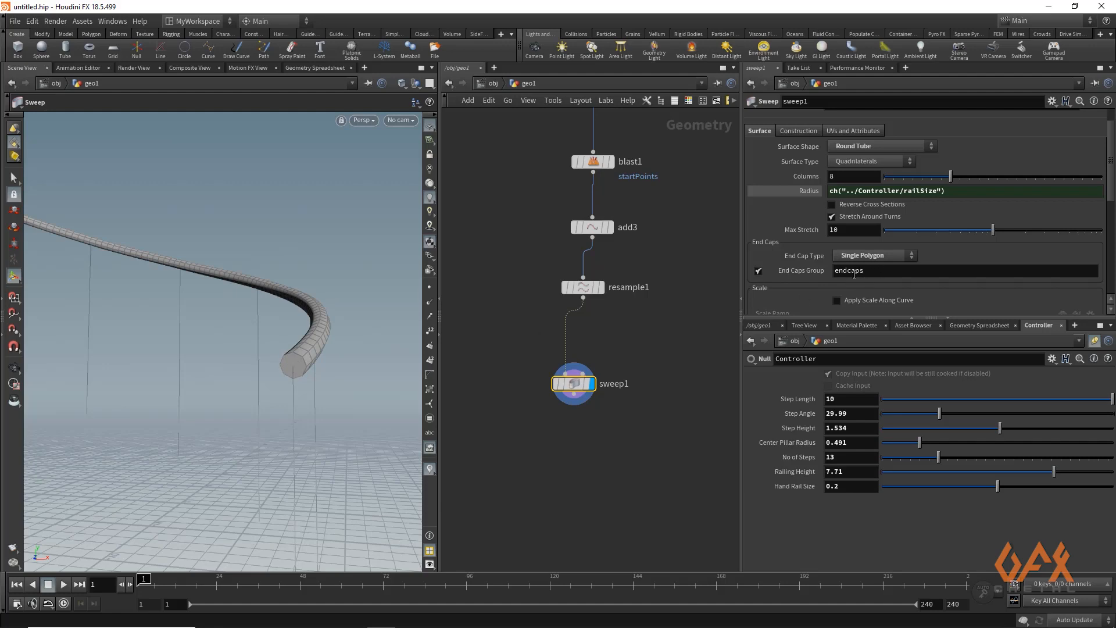
Append a PolyExtrude node after sweep1 and make it the displayed node.
click(573, 403)
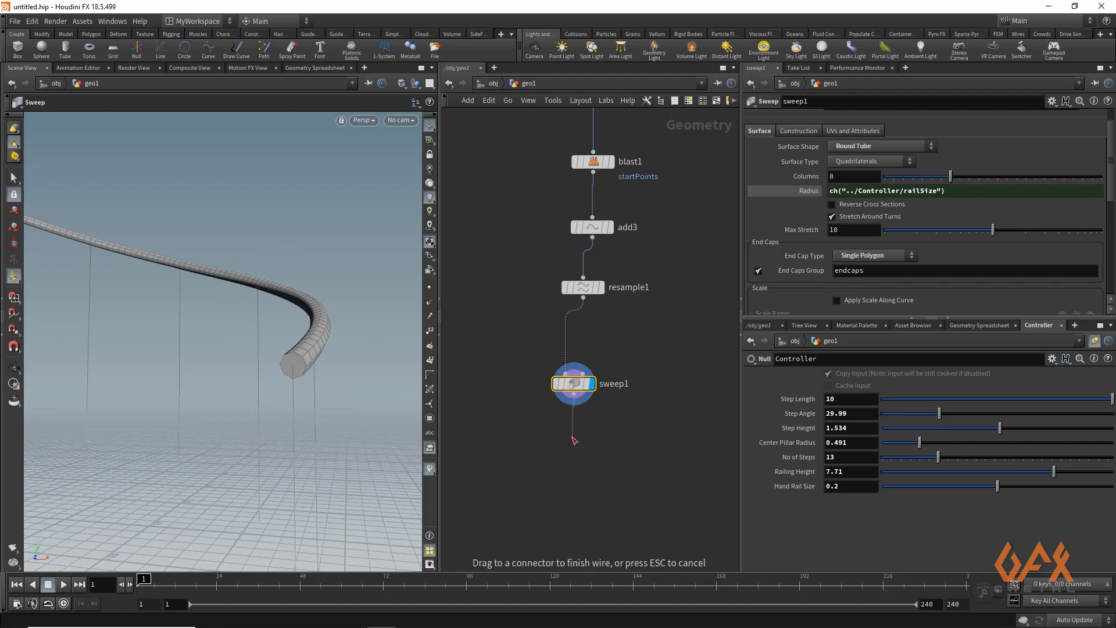
key(Tab)
text(p)
text(yex)
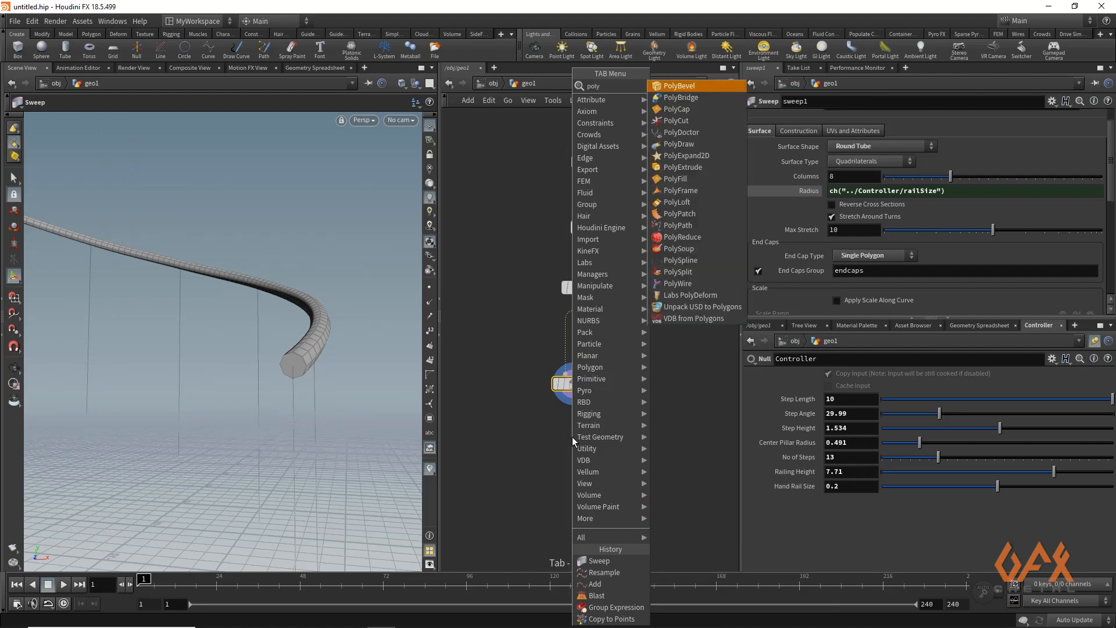
key(Down)
key(Return)
key(Return)
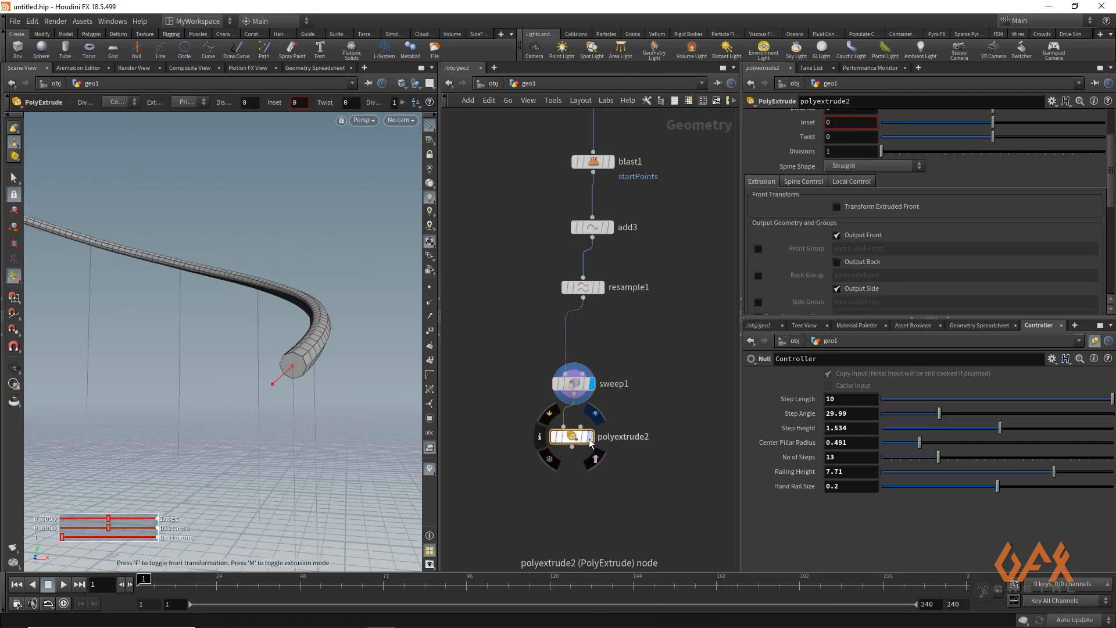
click(590, 436)
Restrict polyextrude2 to the endcaps group and set its extrusion distance to 0.896.
scroll(873, 203, up, 3)
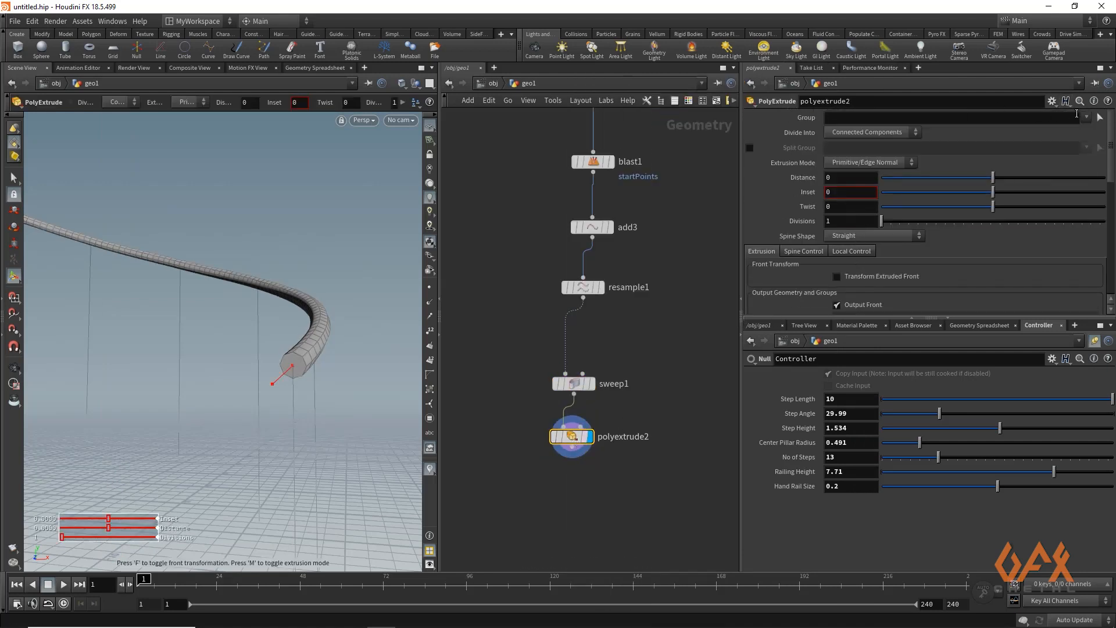
click(1085, 118)
click(1073, 131)
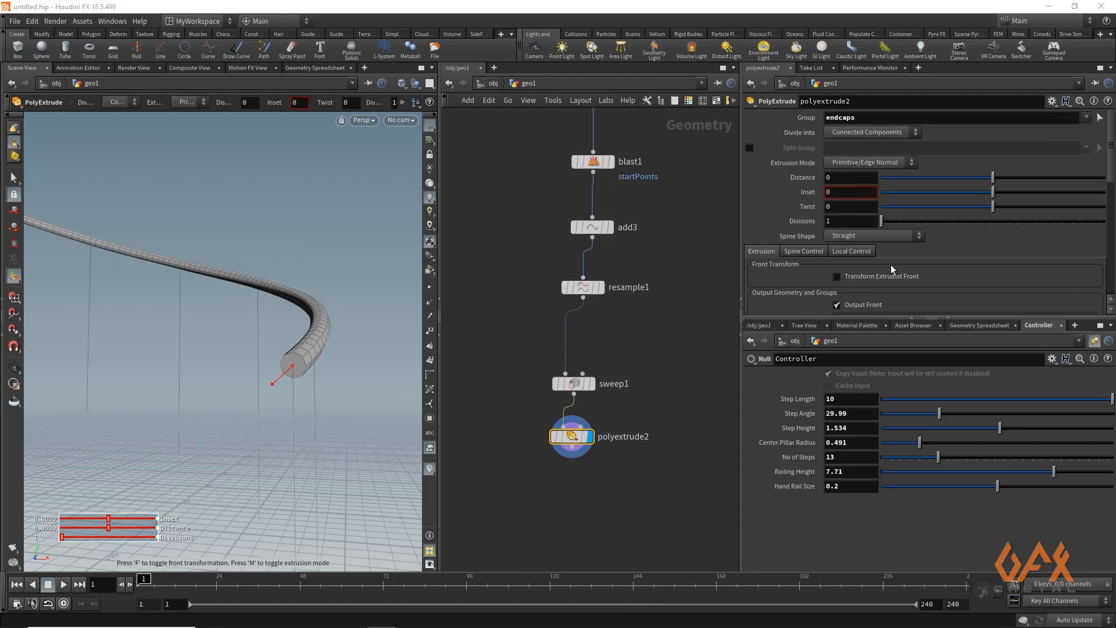
drag(994, 180, 1094, 181)
key(Escape)
drag(235, 315, 211, 342)
key(Return)
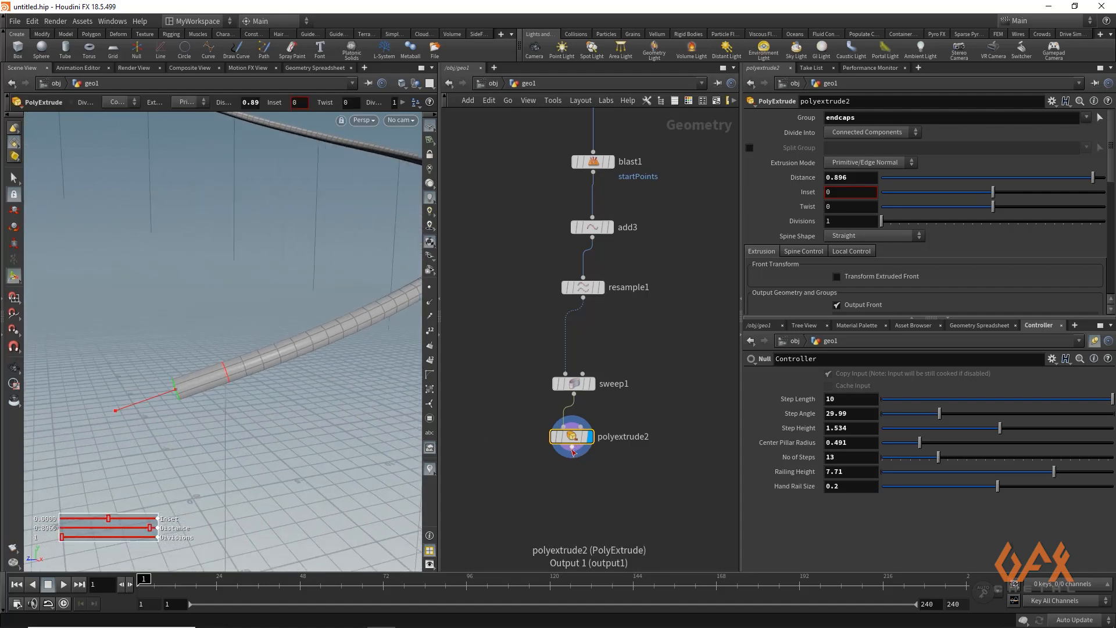
Append a PolyBevel node after polyextrude2 and make it the displayed node.
drag(572, 450, 558, 485)
key(Tab)
text(pol)
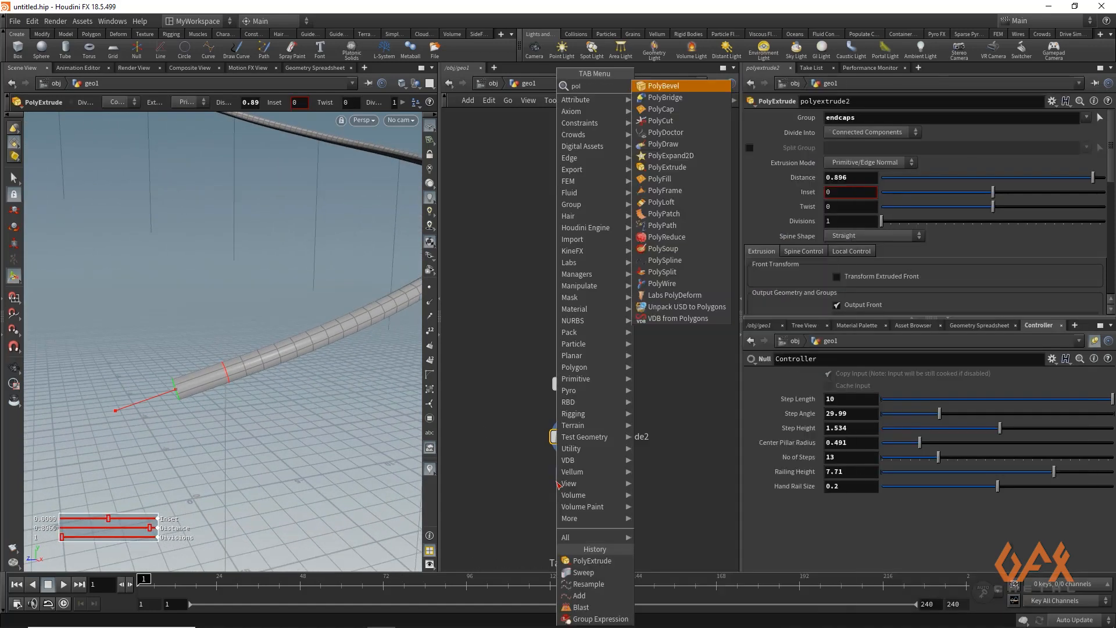
text(ybe)
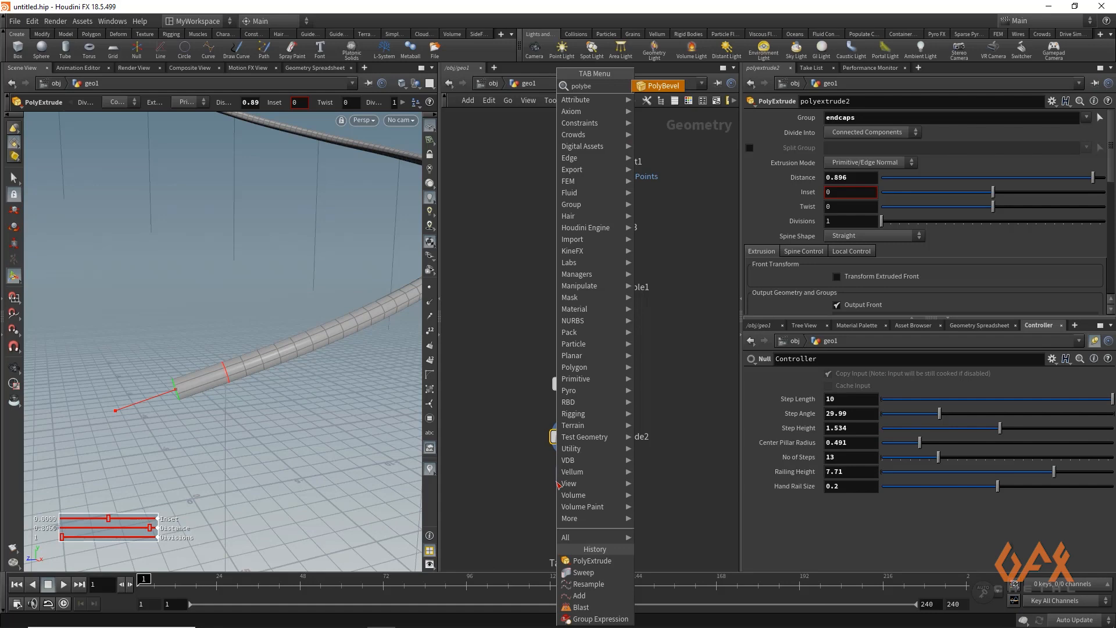
key(Return)
click(556, 482)
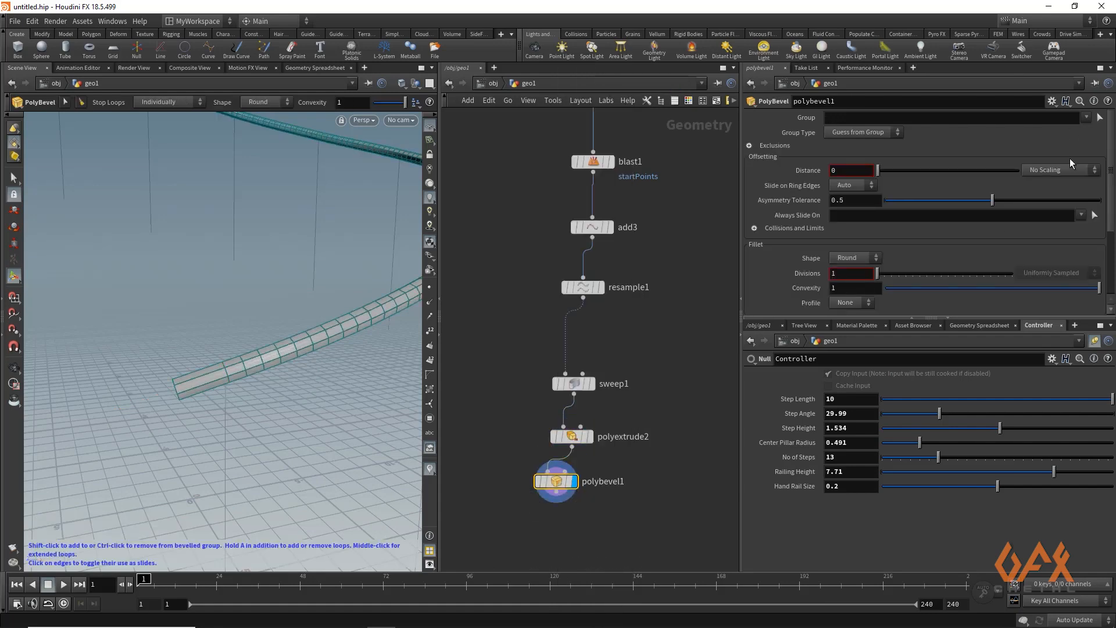
Bevel only the endcaps group in polybevel1 with a distance of 0.207 and 6 divisions to round the handrail ends.
click(1086, 118)
click(1070, 133)
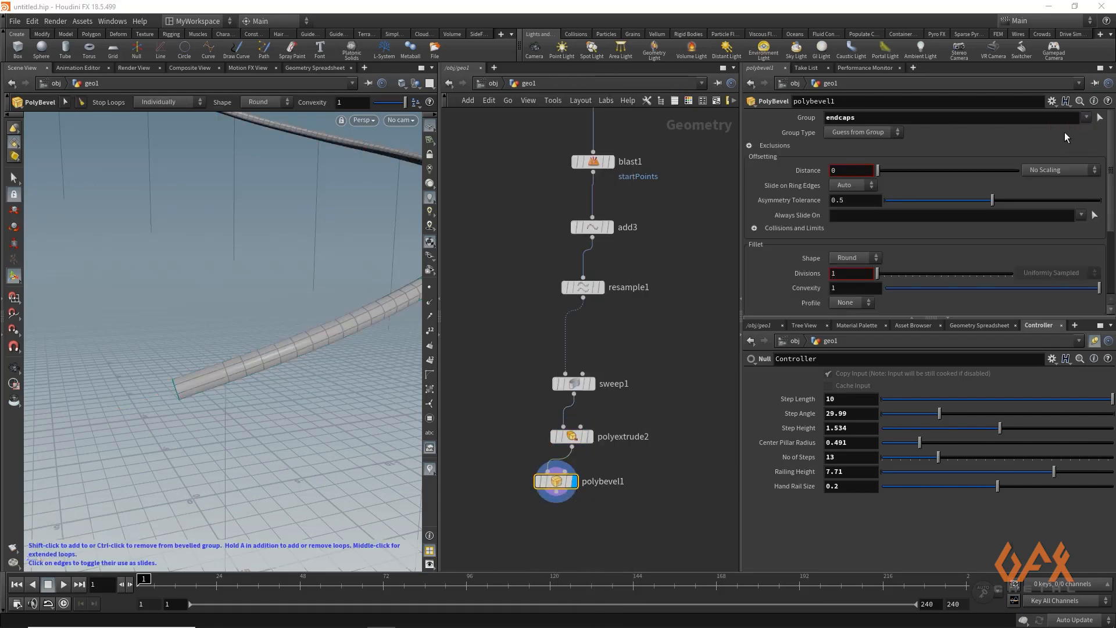
drag(879, 171, 897, 172)
drag(878, 274, 912, 272)
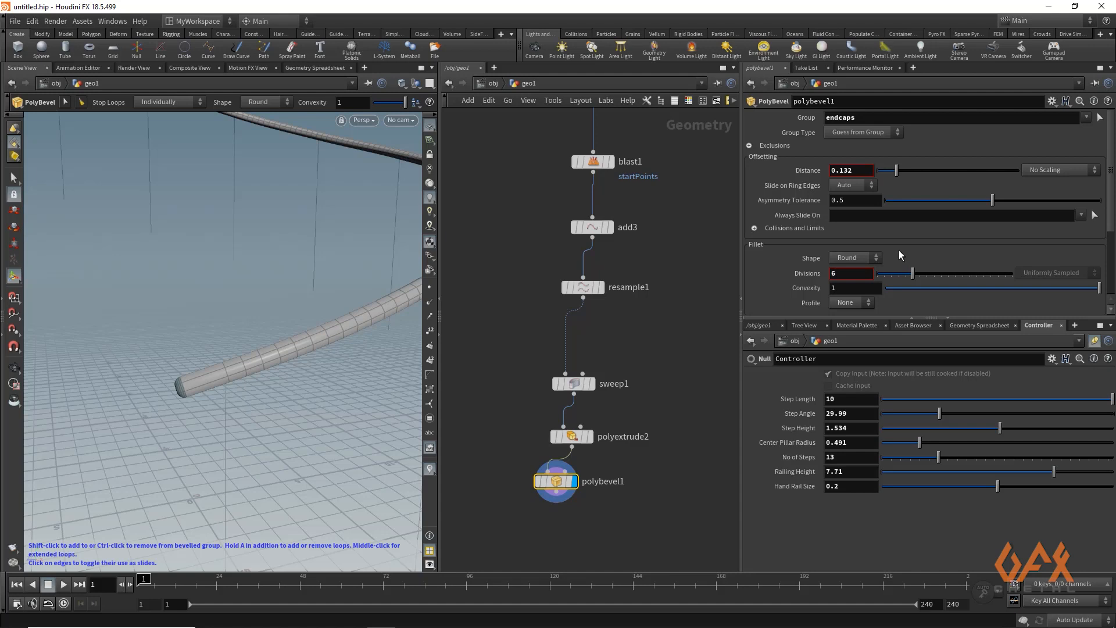
drag(901, 169, 907, 170)
alt+right_drag(127, 301, 204, 267)
alt+drag(204, 267, 134, 267)
alt+middle_drag(134, 267, 305, 278)
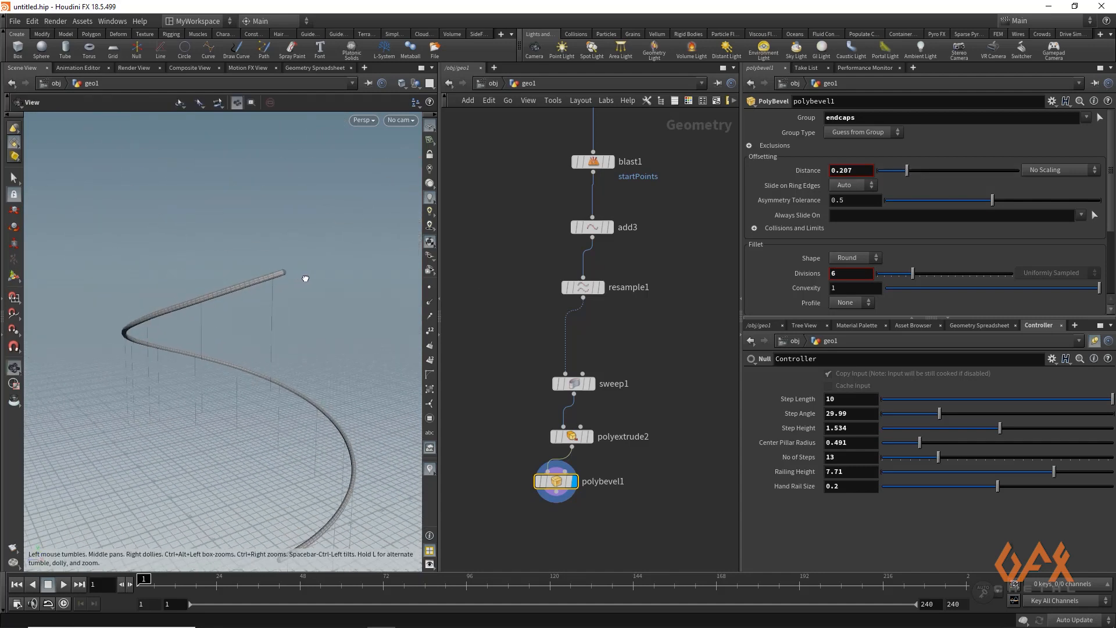
right_drag(284, 276, 321, 275)
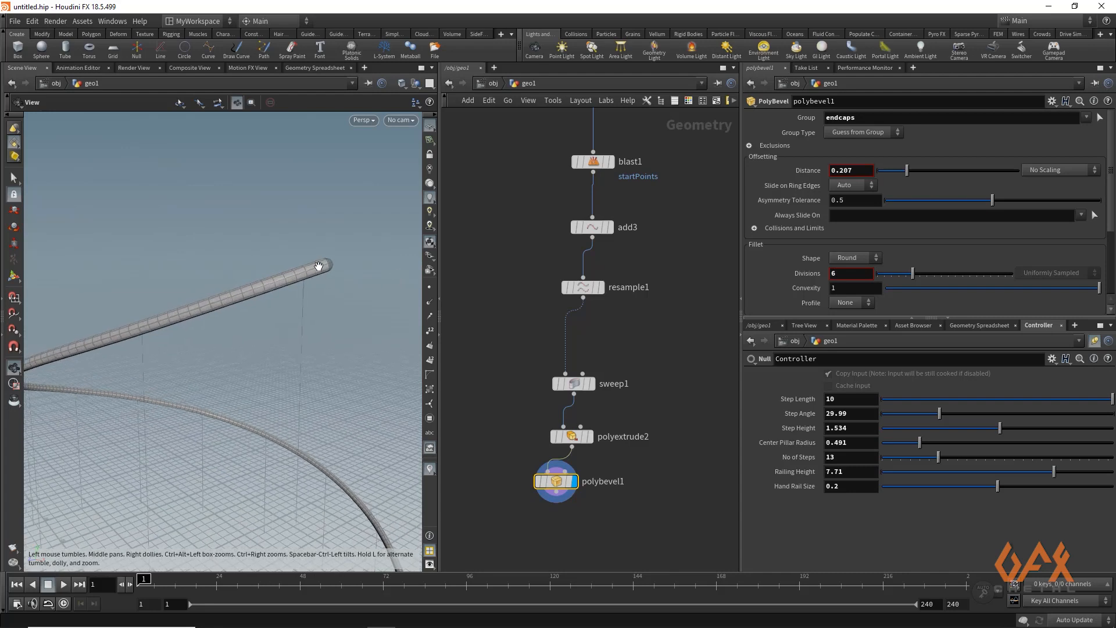
key(Return)
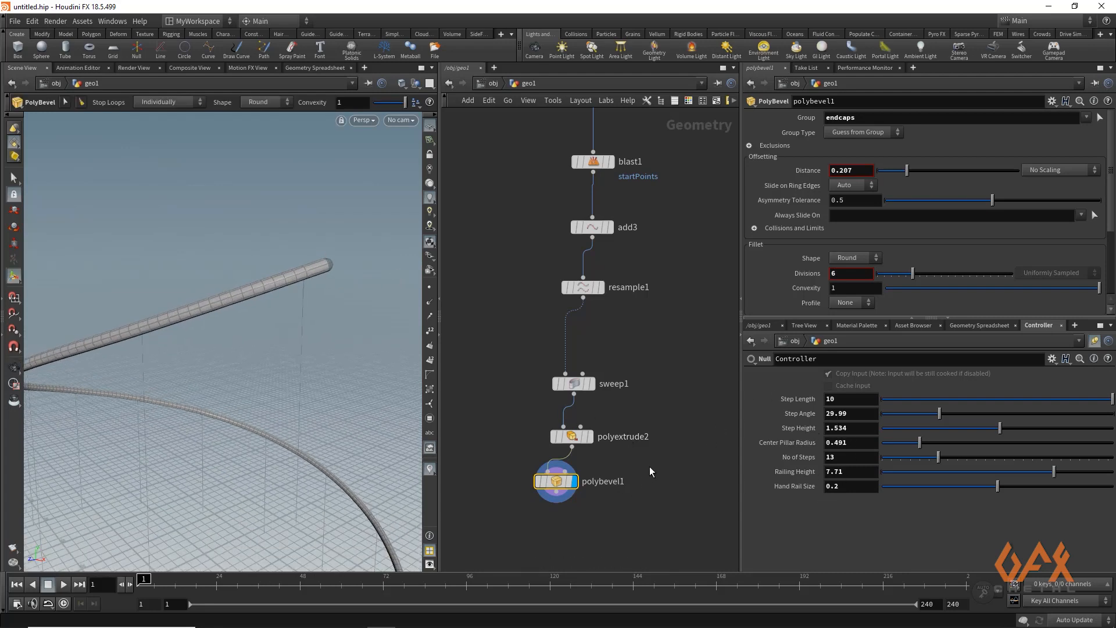
Branch a new Sweep node off copytopoints1, display it, and select the polybevel1 node.
middle_drag(650, 466, 555, 389)
scroll(591, 425, down, 2)
middle_drag(591, 424, 595, 518)
scroll(610, 361, down, 3)
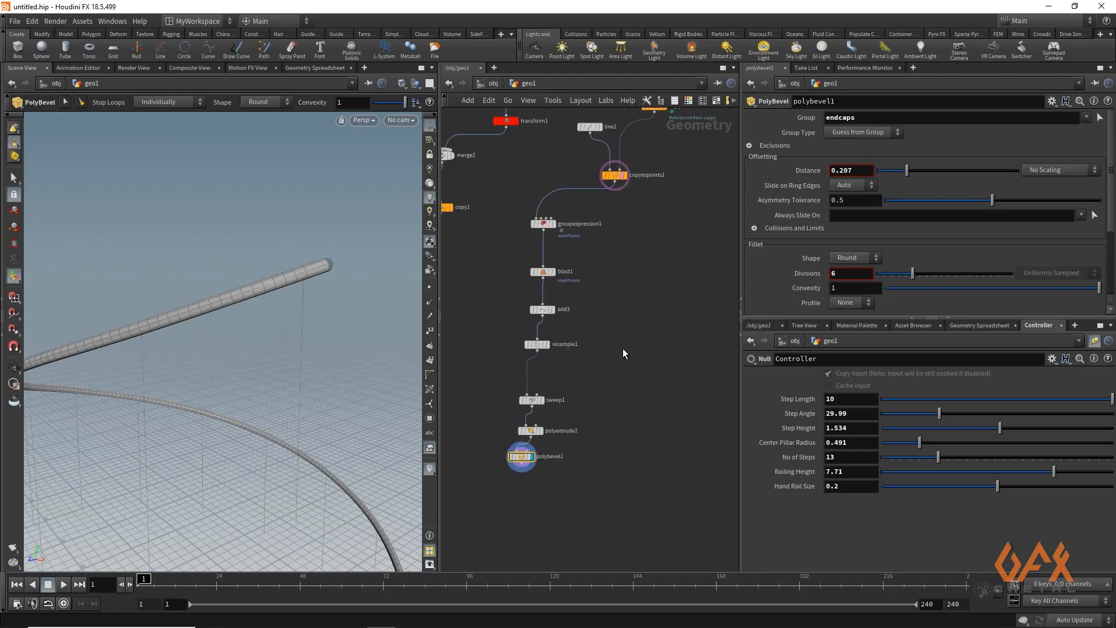
middle_drag(623, 348, 596, 385)
alt+right_drag(274, 404, 252, 389)
drag(253, 390, 349, 373)
key(Escape)
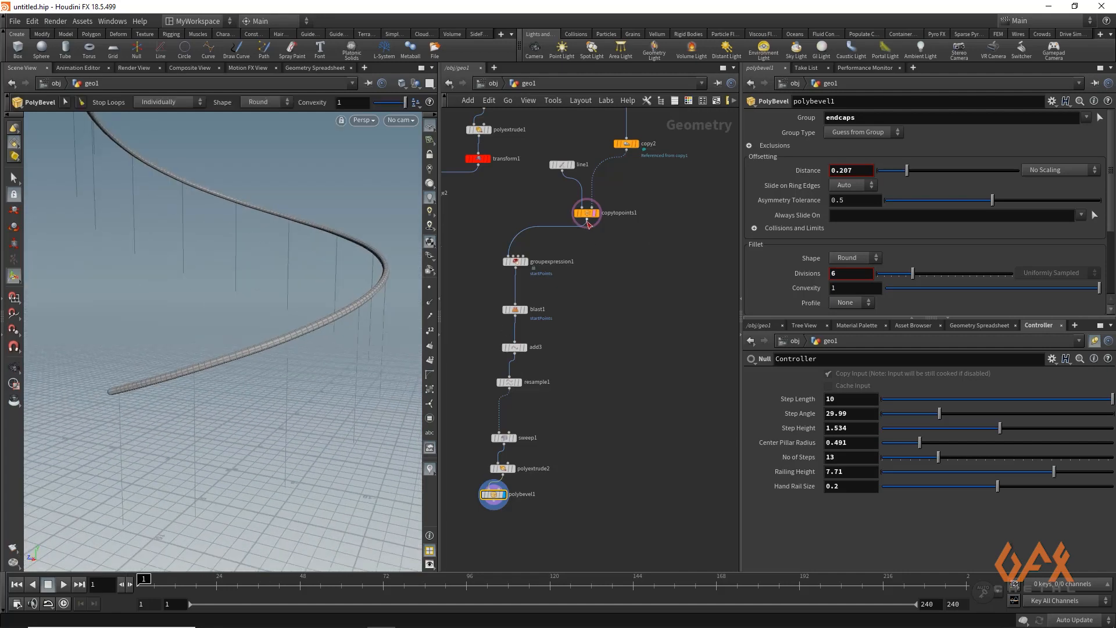
drag(588, 222, 645, 339)
text(s)
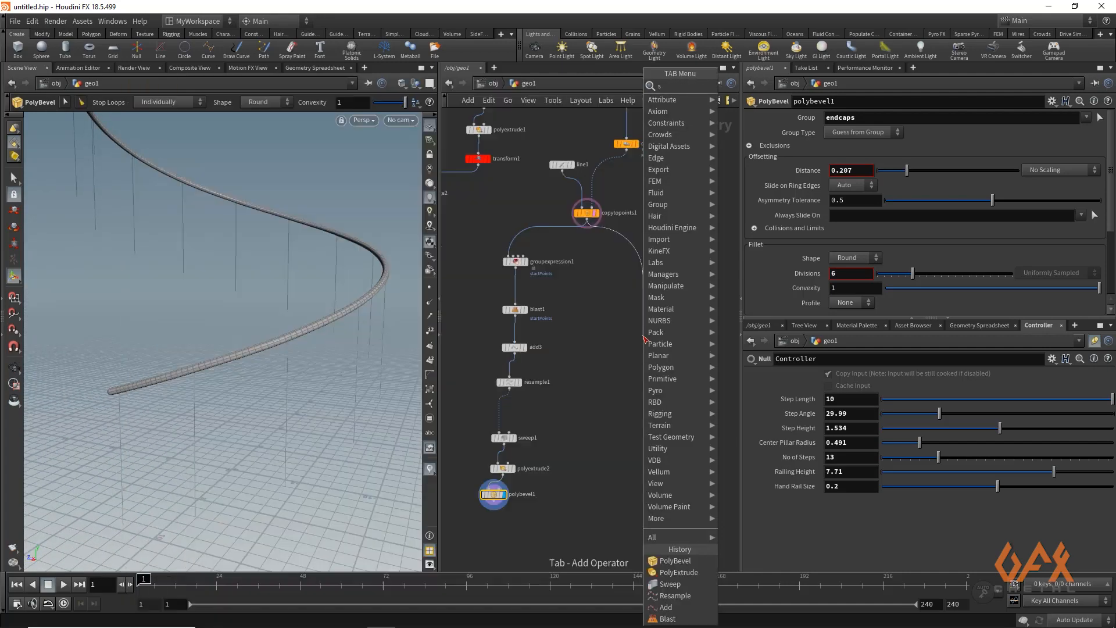
text(wee)
key(Return)
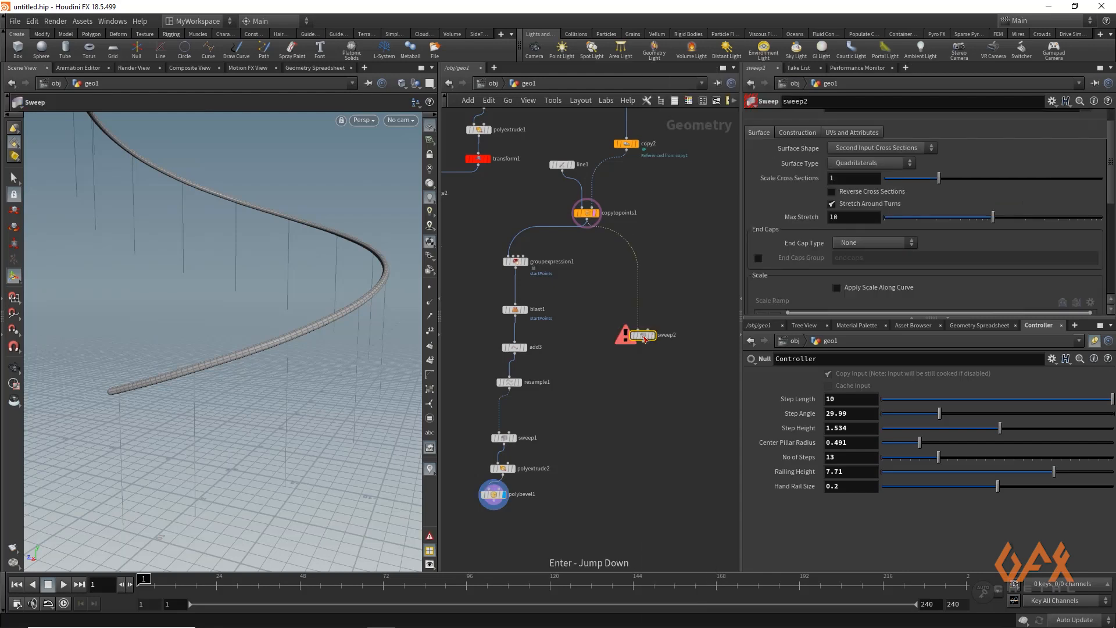
key(r)
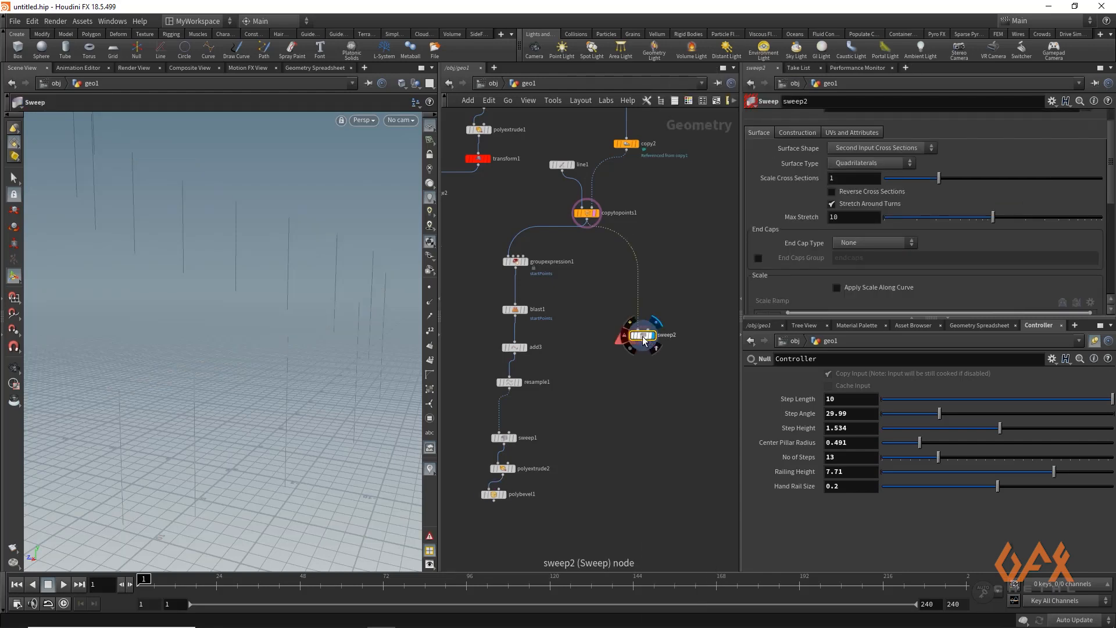
click(495, 498)
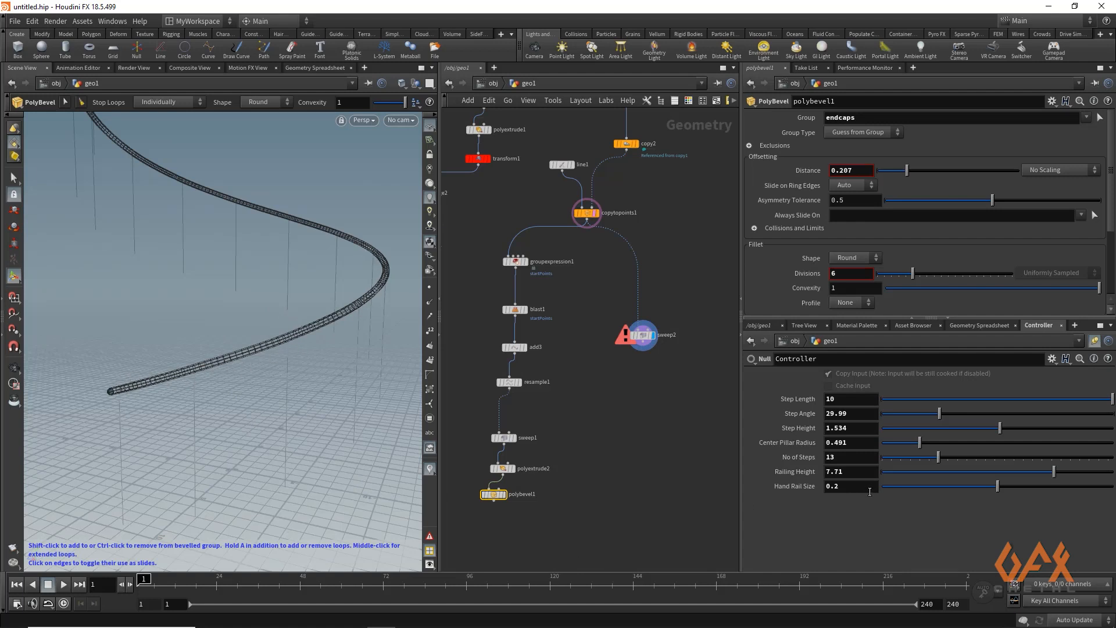
Set sweep2's surface shape to Round Tube and its radius to ch("../Controller/railSize")/1.2, referencing the Controller's Hand Rail Size.
right_click(814, 490)
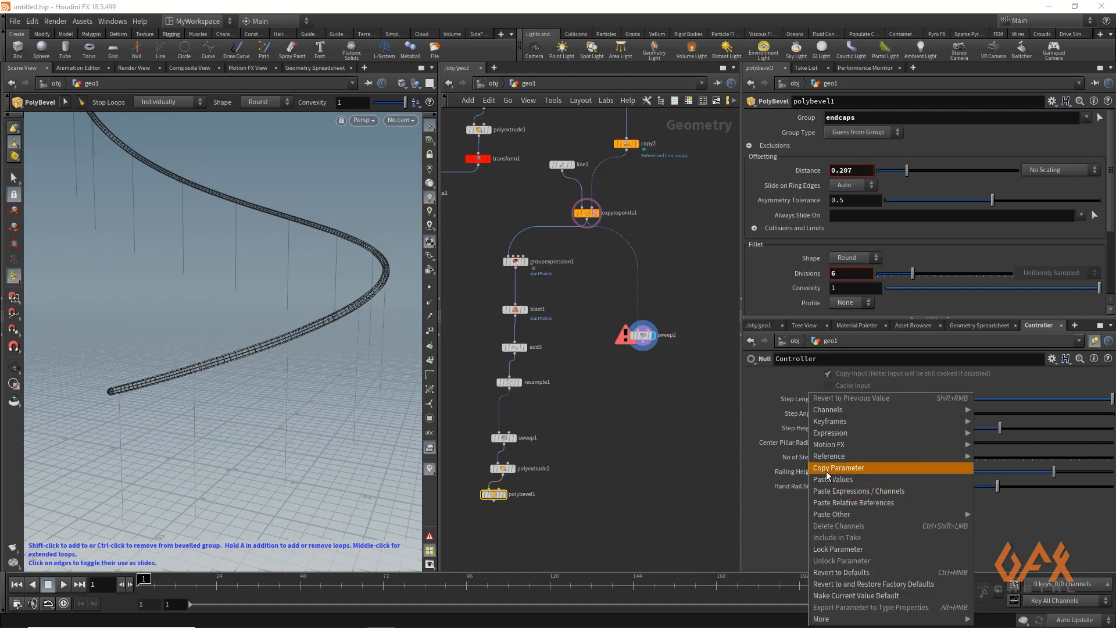
click(828, 472)
click(650, 338)
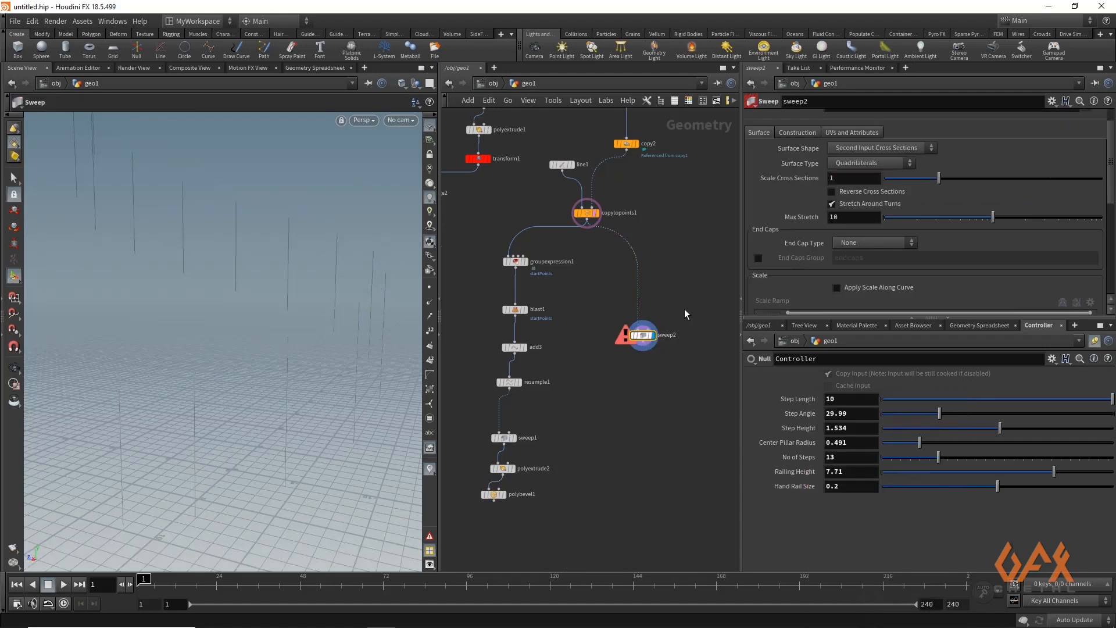
click(876, 151)
click(857, 174)
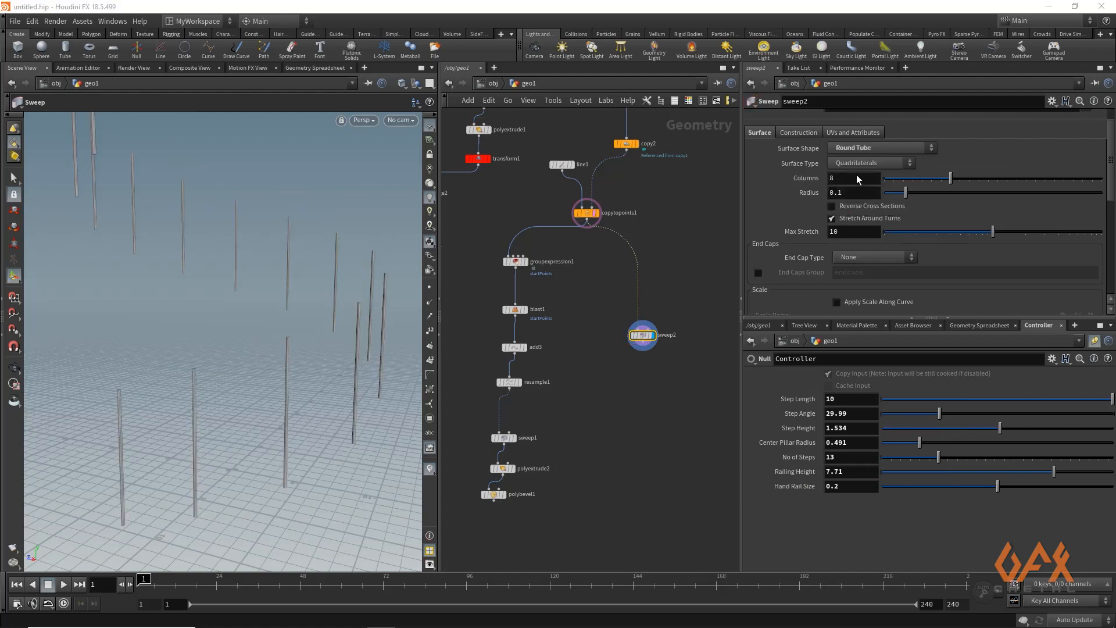
right_click(844, 194)
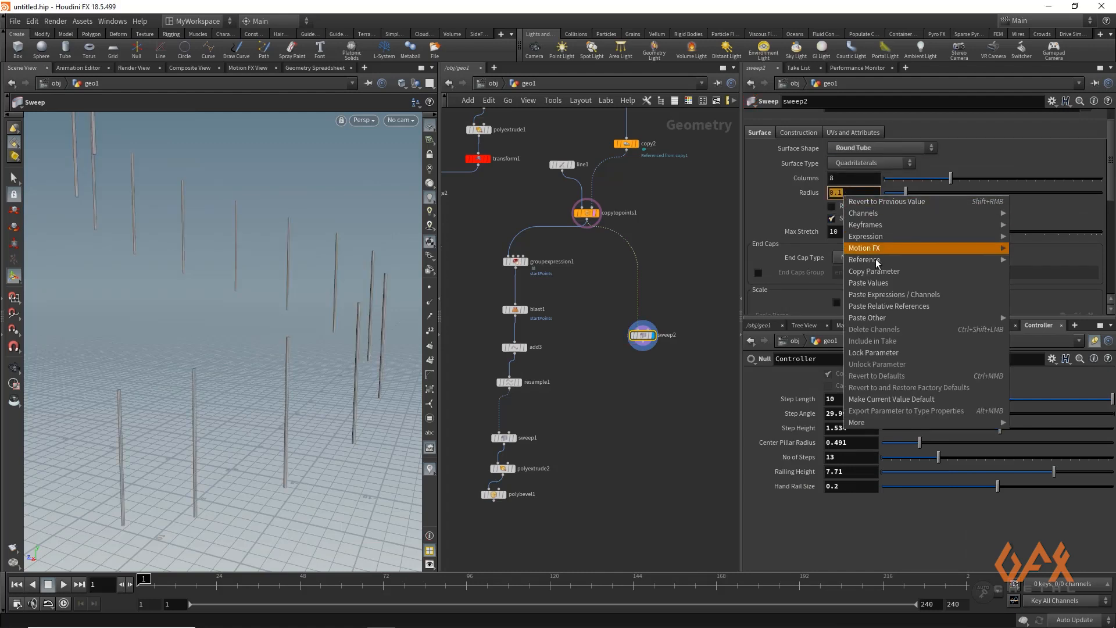
click(884, 307)
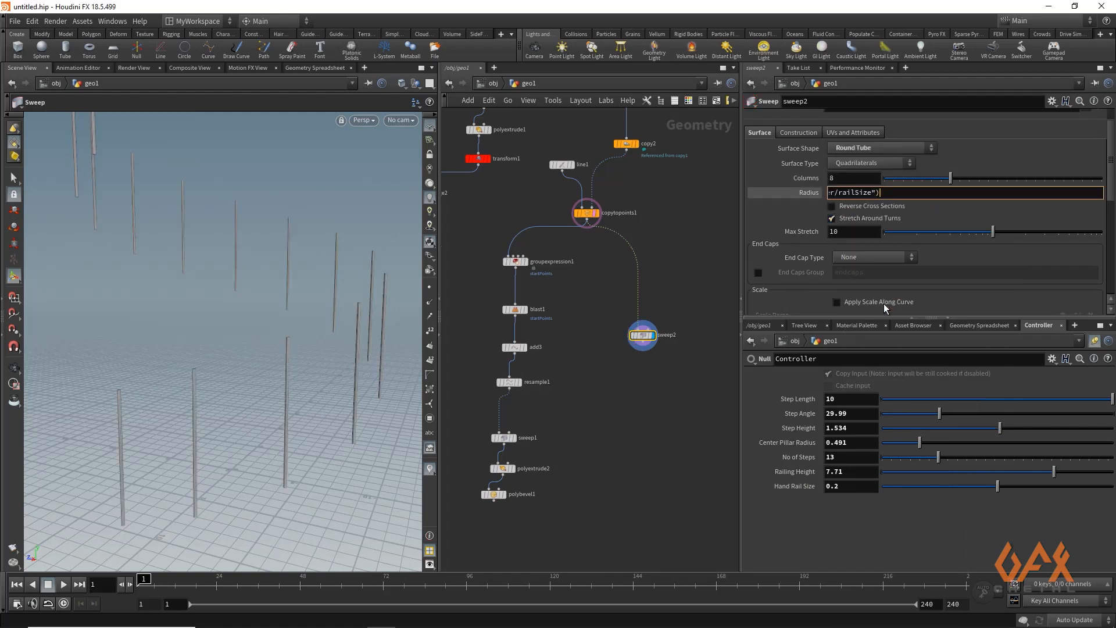
text(/Controlle)
key(Return)
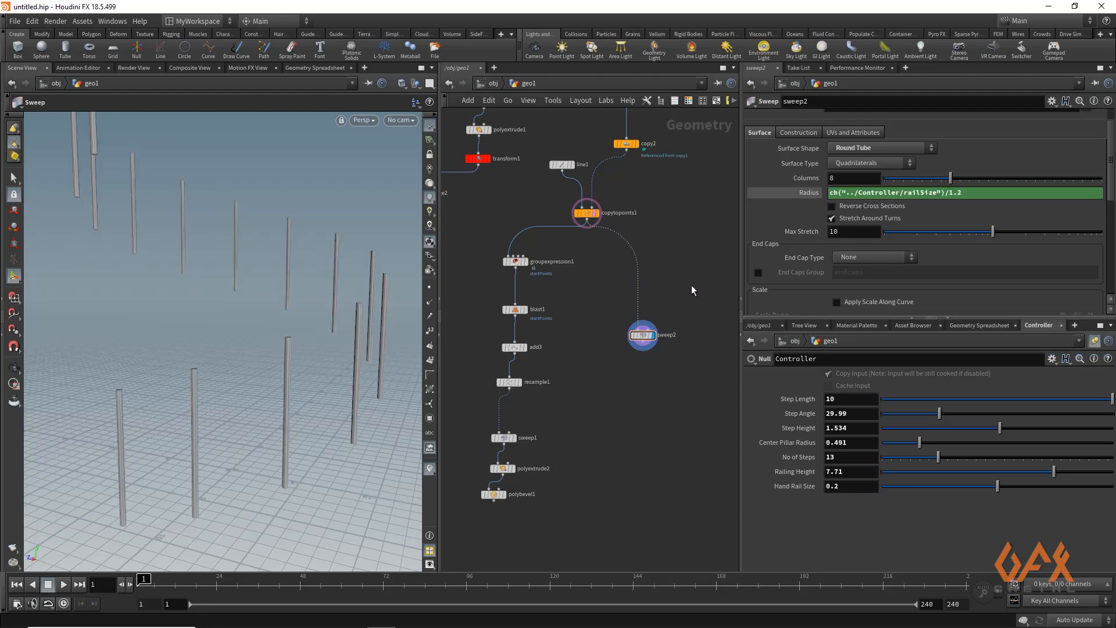
Add a Merge node combining polybevel1 and sweep2, and display it to show the handrail with its posts.
key(Tab)
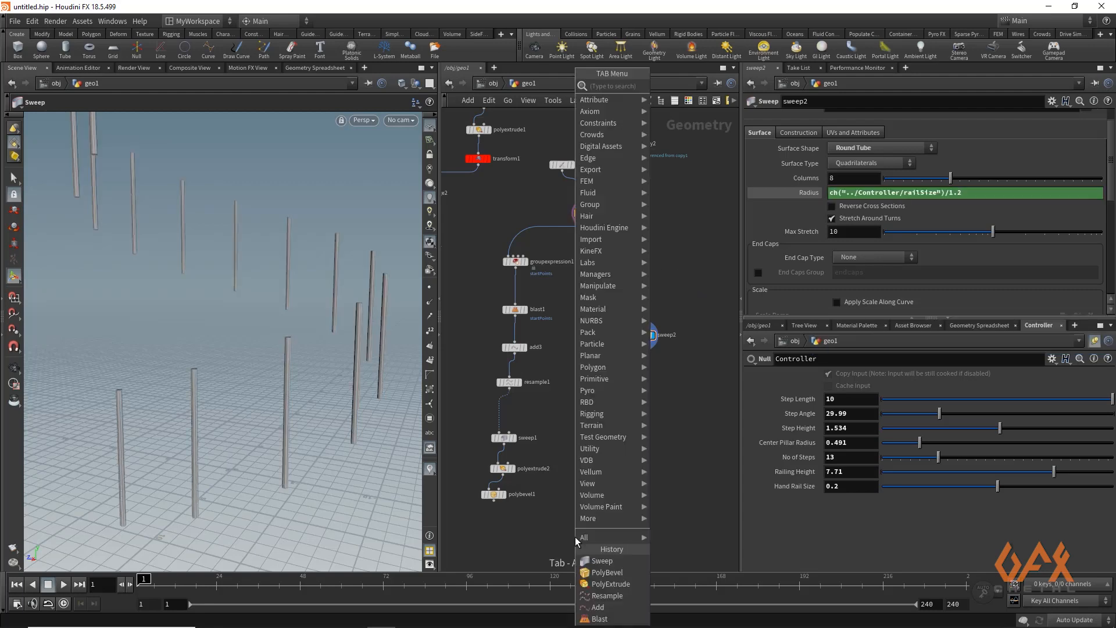
text(merge)
key(Return)
click(574, 536)
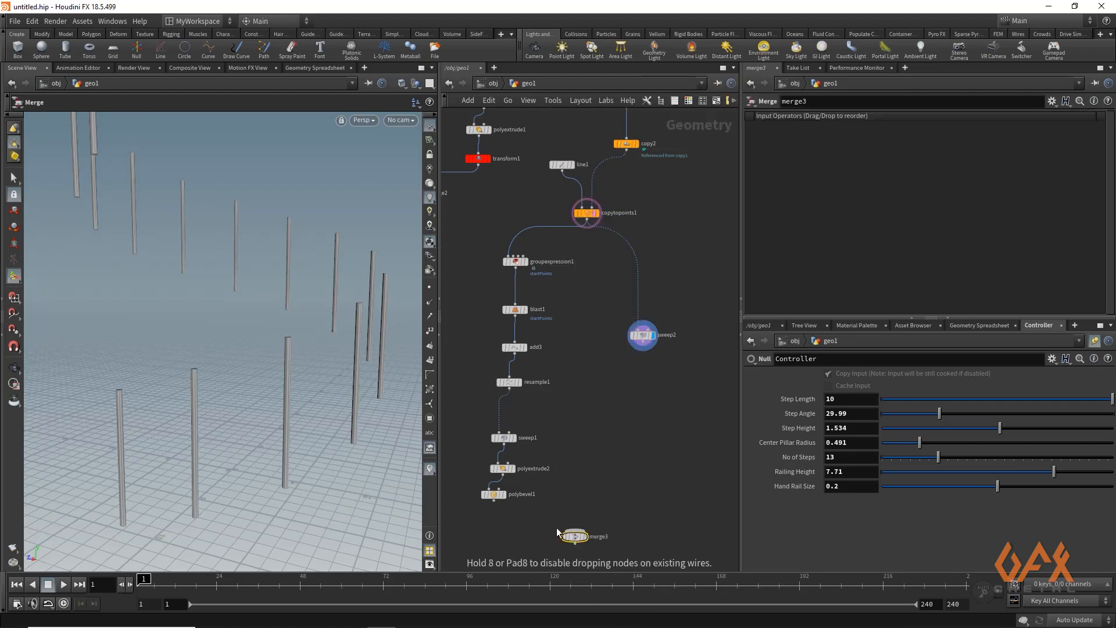
drag(493, 501, 575, 530)
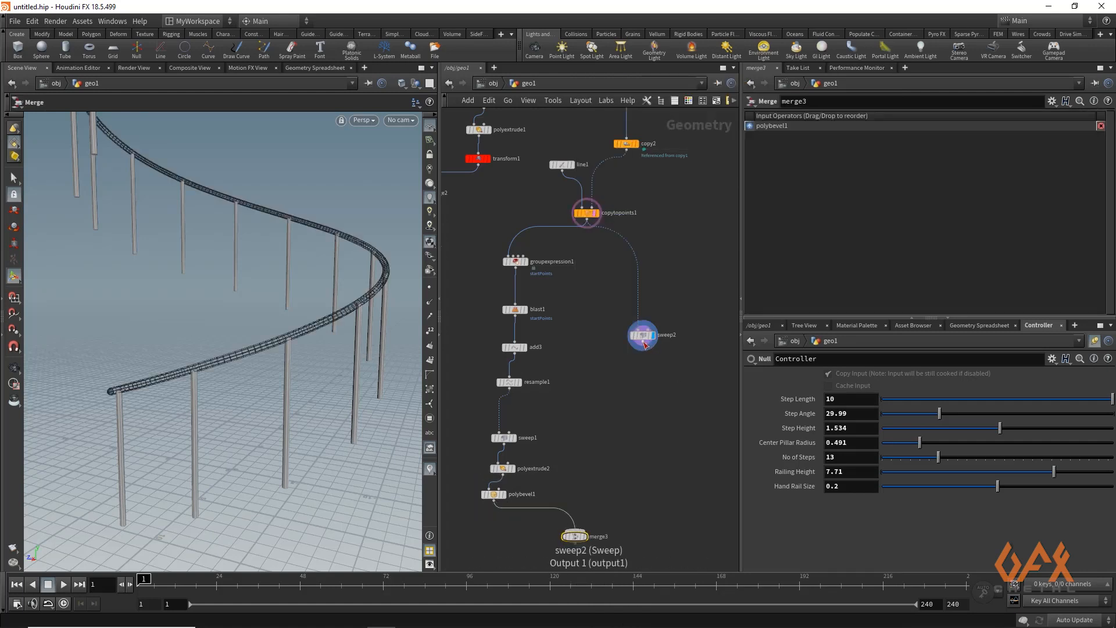
drag(643, 343, 576, 530)
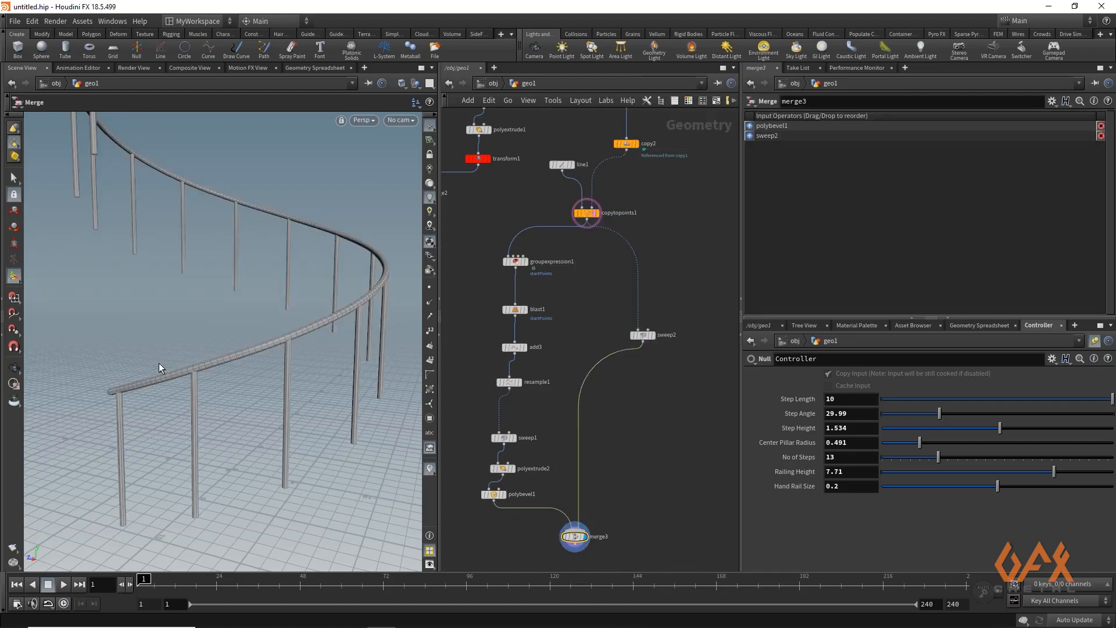
key(Escape)
drag(155, 369, 297, 386)
key(Return)
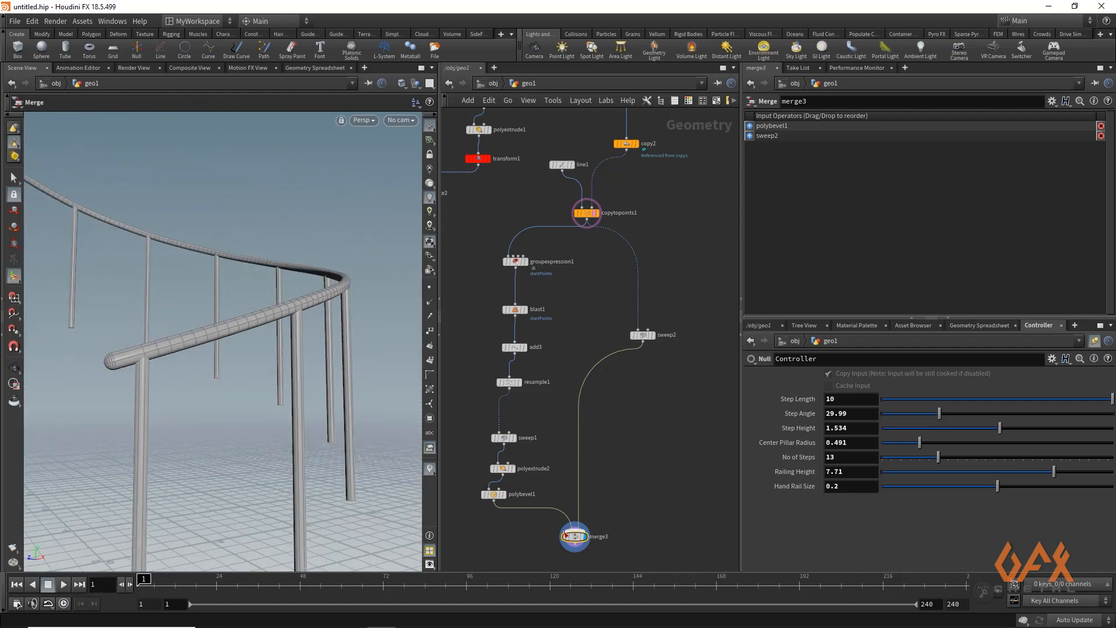
Change the divisor in sweep2's radius expression to 1.4 to make the posts thinner.
click(644, 335)
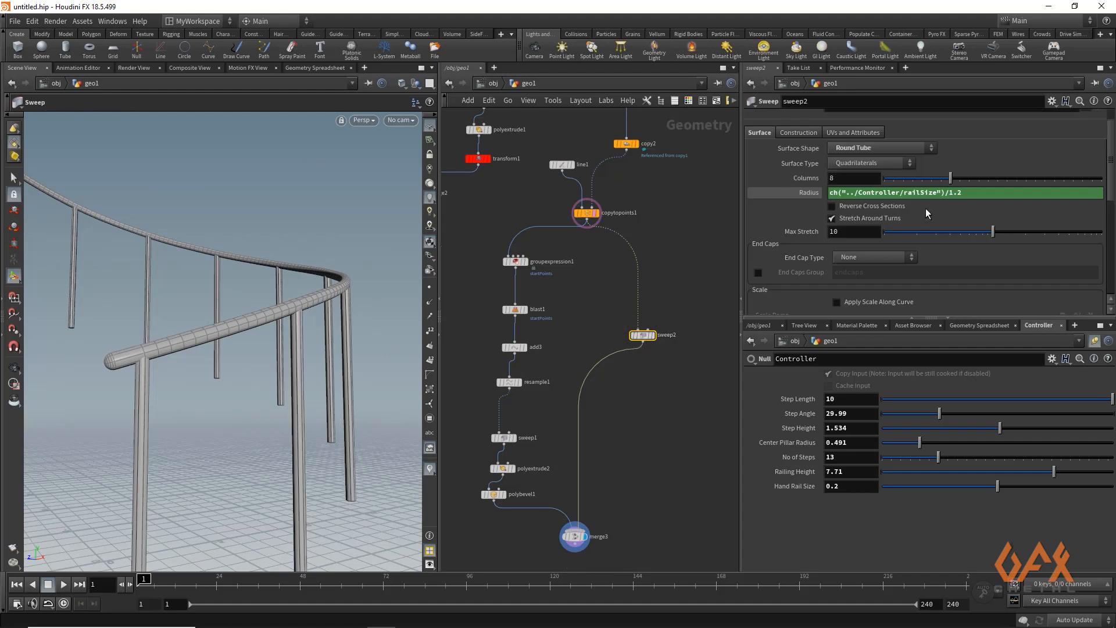
key(BackSpace)
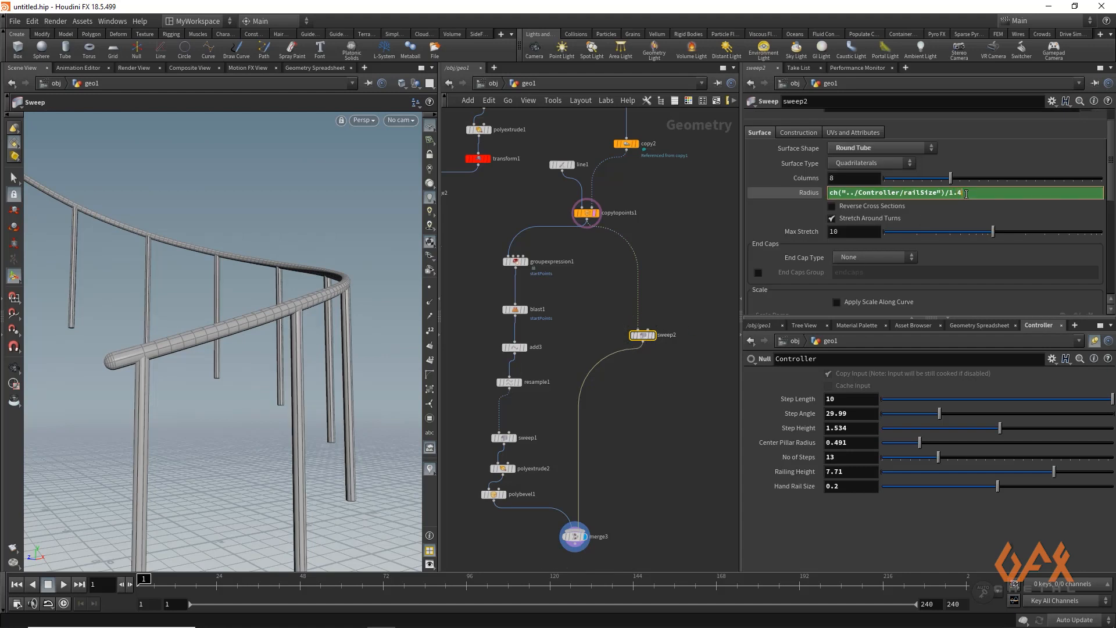
key(Return)
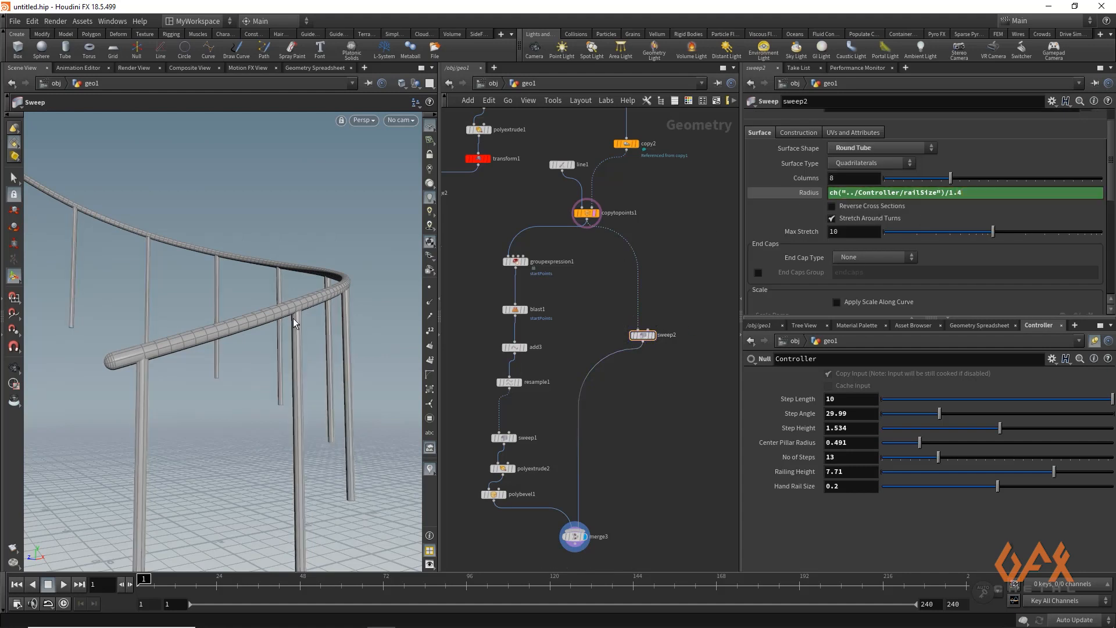
key(Escape)
drag(241, 324, 157, 379)
Add another Merge node joining copy1 and merge3, and display it to combine the stairs with the railing.
middle_drag(525, 539, 593, 449)
scroll(593, 450, down, 1)
middle_drag(524, 511, 519, 495)
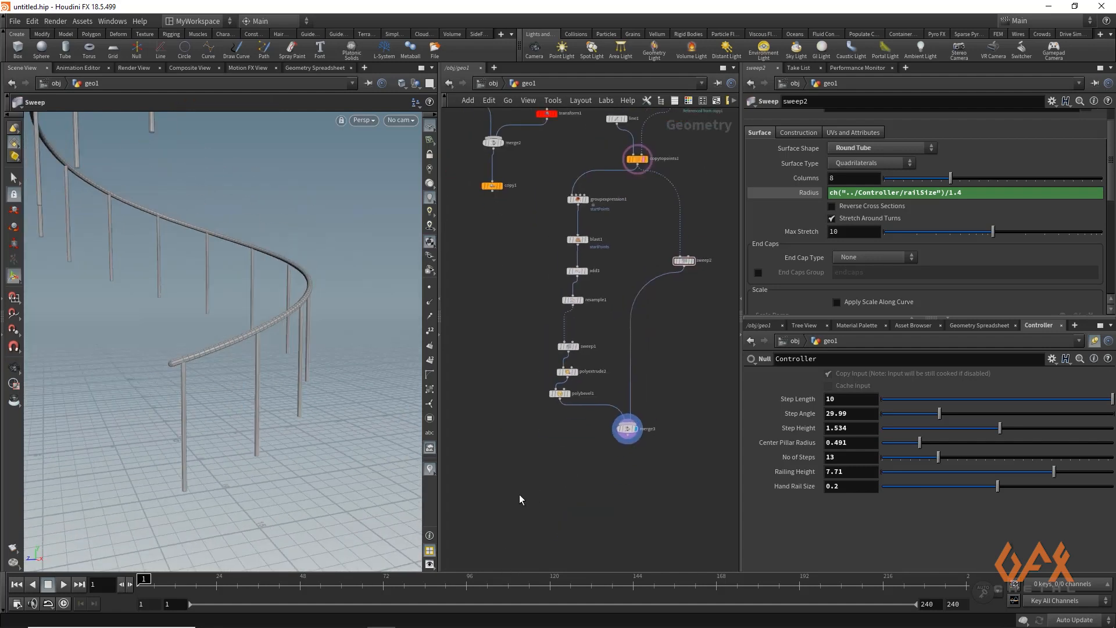
key(Tab)
text(merge)
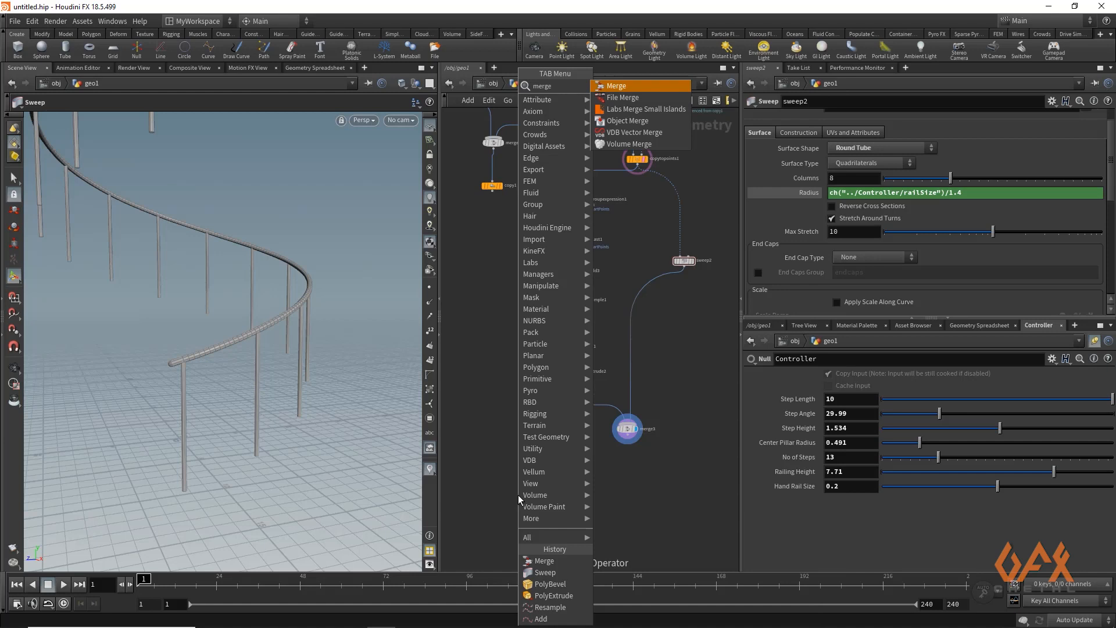
key(Return)
click(518, 494)
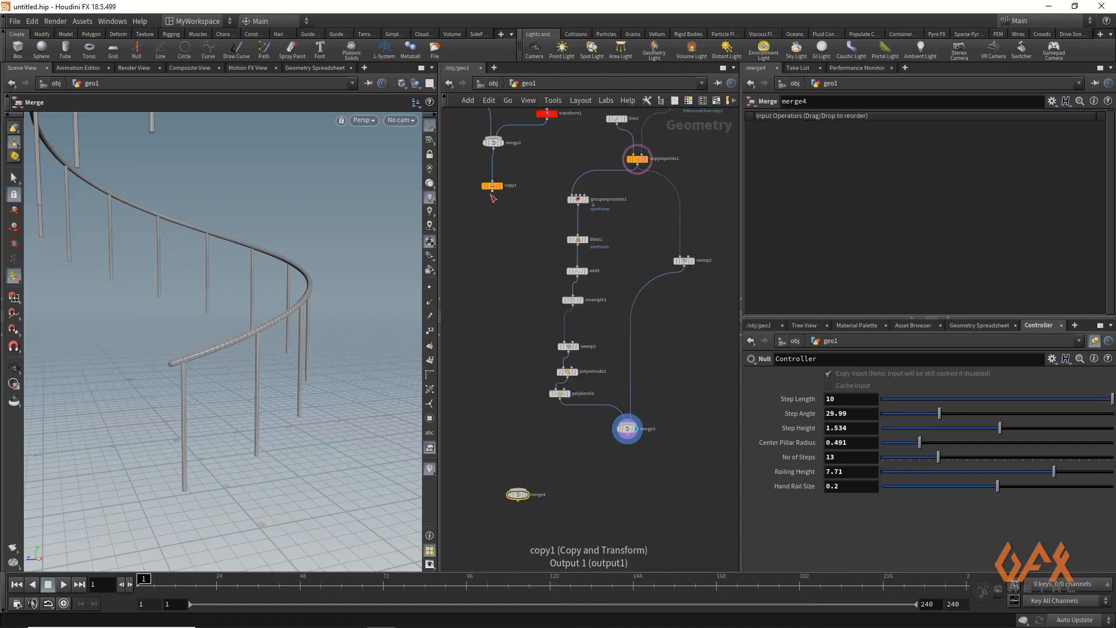
click(492, 193)
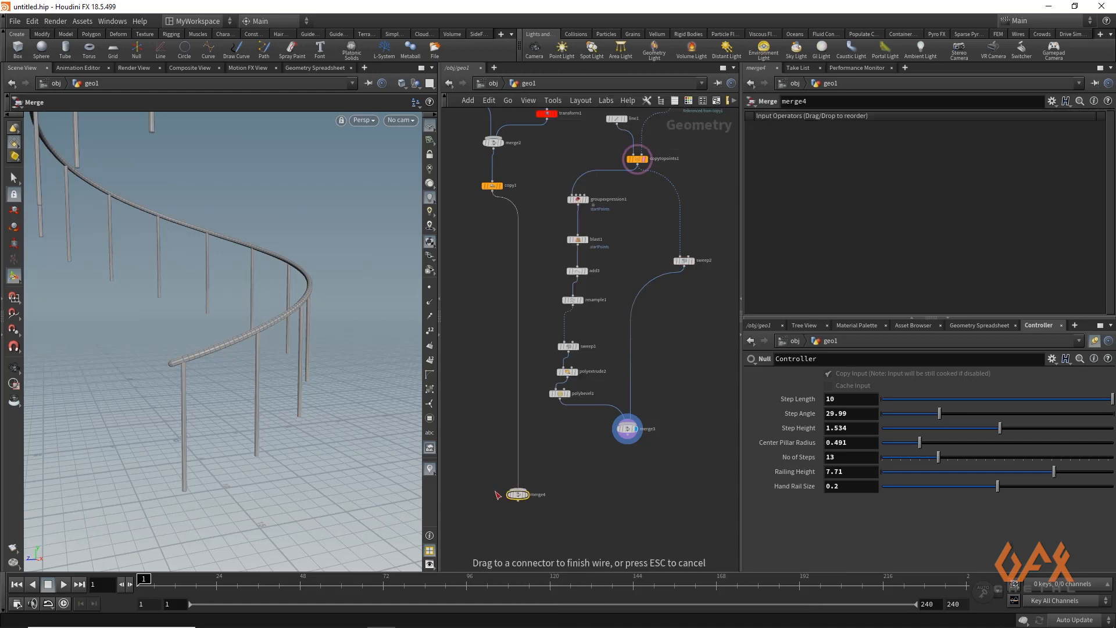
click(517, 489)
click(628, 440)
click(519, 490)
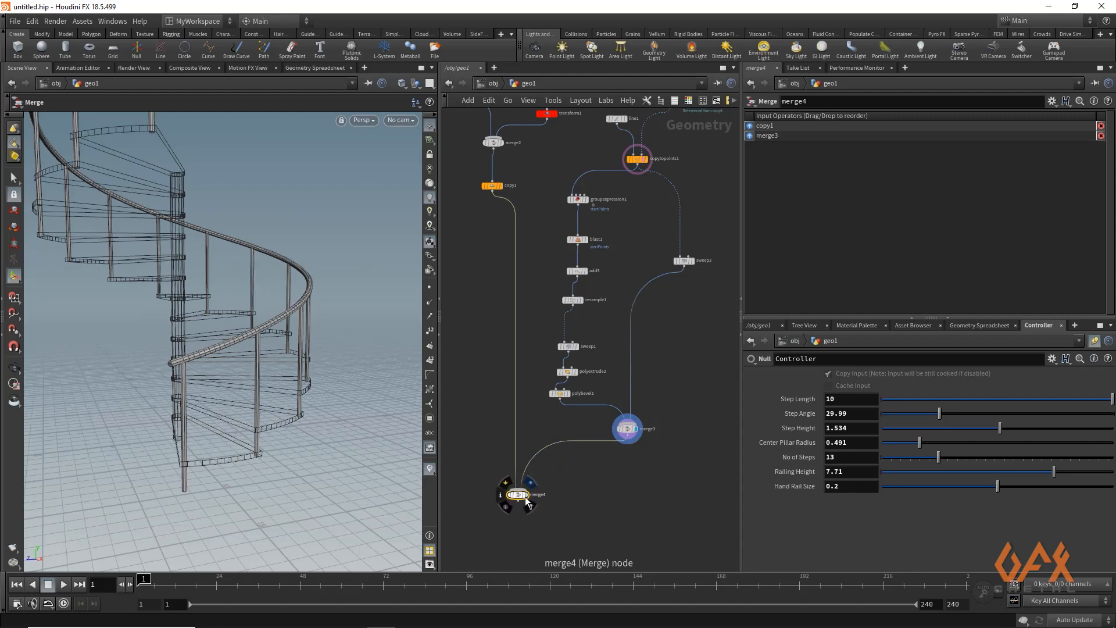
click(528, 498)
Inspect the combined staircase, then switch to the reference photo and examine the horizontal bars between the railing posts.
key(Escape)
drag(212, 310, 187, 376)
right_drag(238, 358, 437, 337)
drag(251, 349, 248, 387)
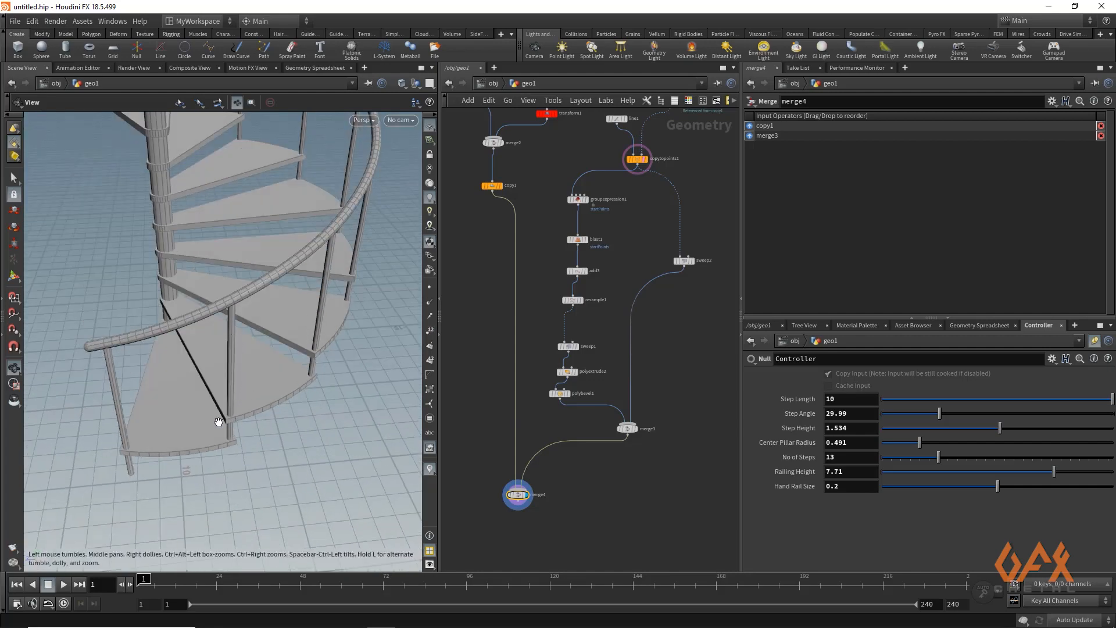
drag(219, 422, 237, 338)
key(alt+Tab)
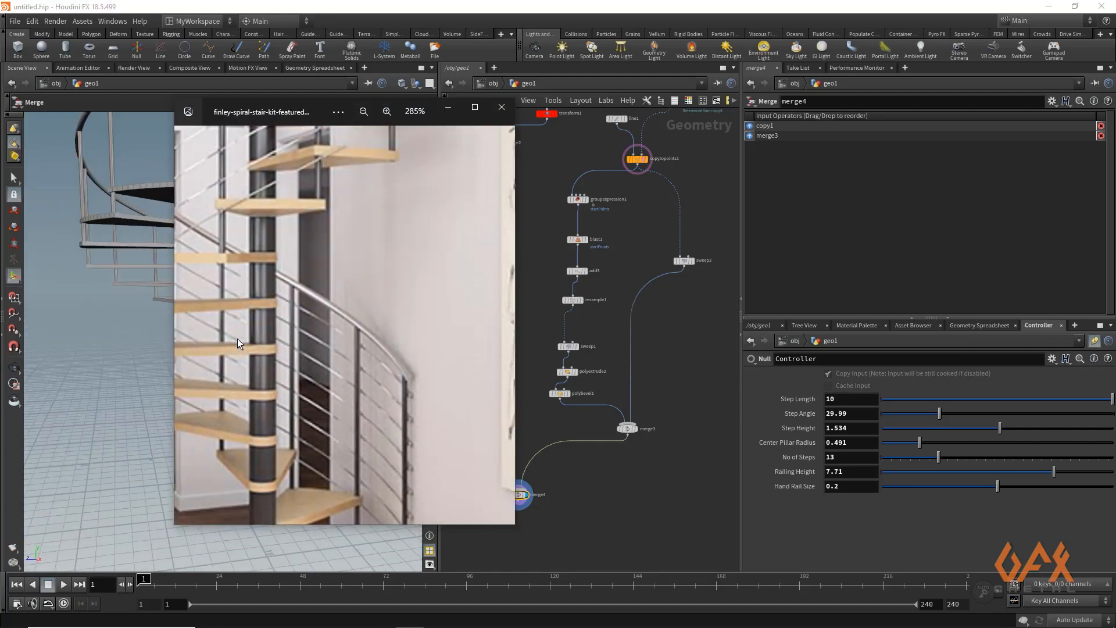
scroll(361, 334, down, 3)
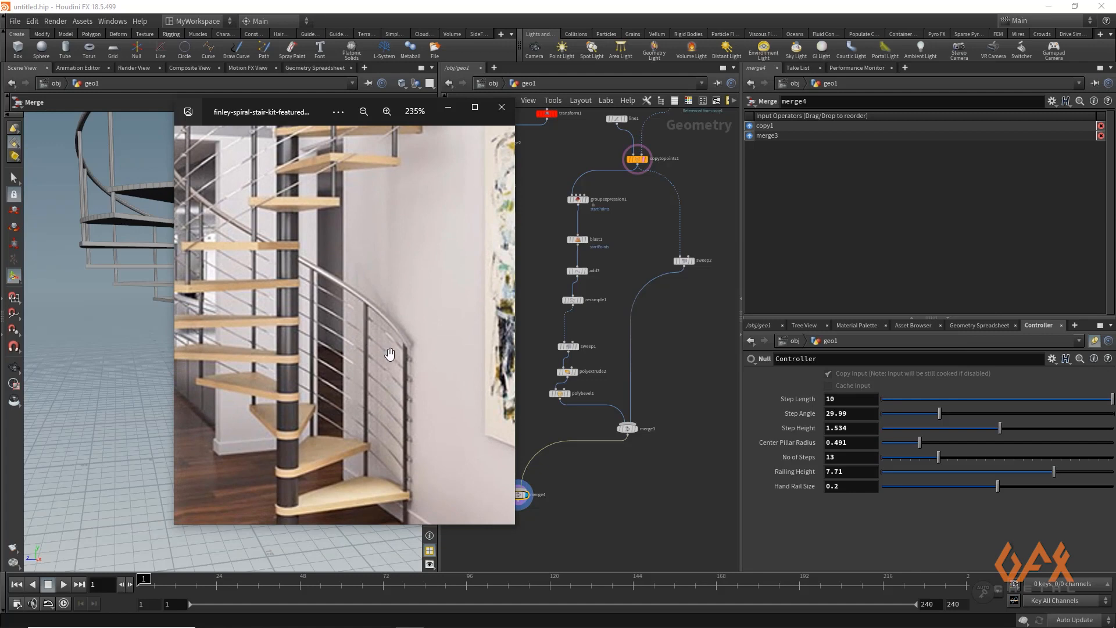
scroll(390, 354, up, 2)
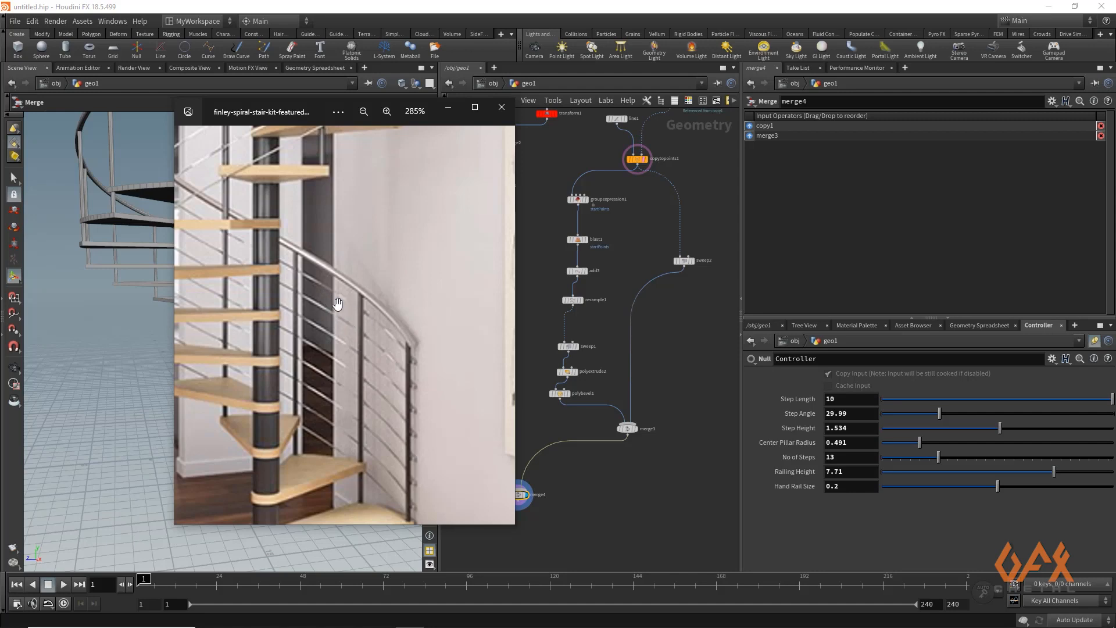
scroll(387, 351, up, 3)
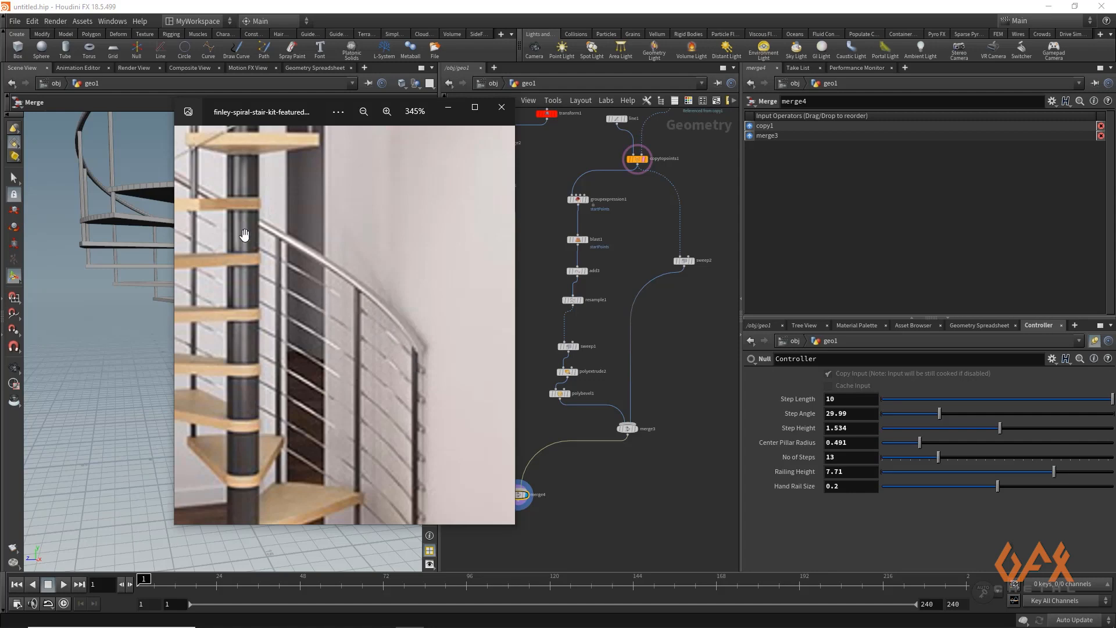
drag(243, 243, 388, 442)
scroll(337, 343, down, 1)
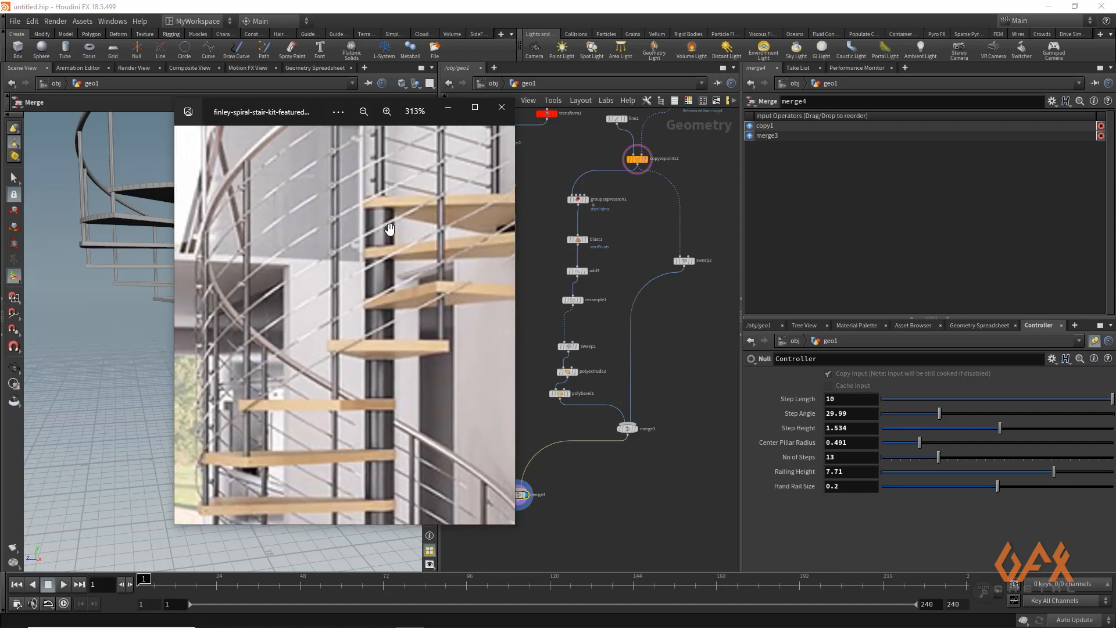
drag(413, 219, 358, 283)
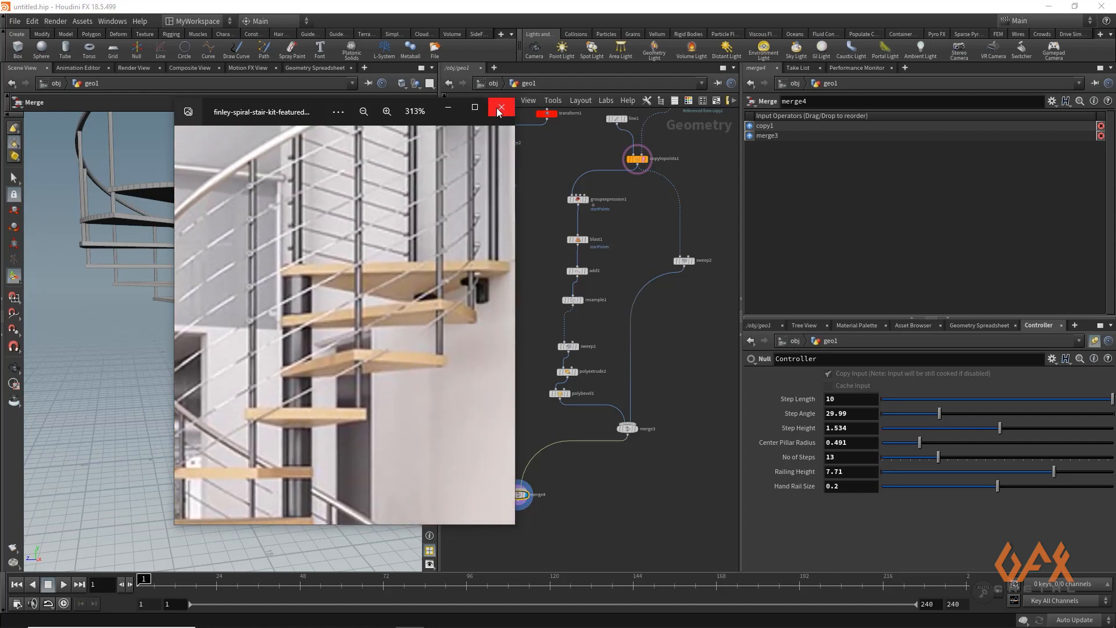
click(447, 108)
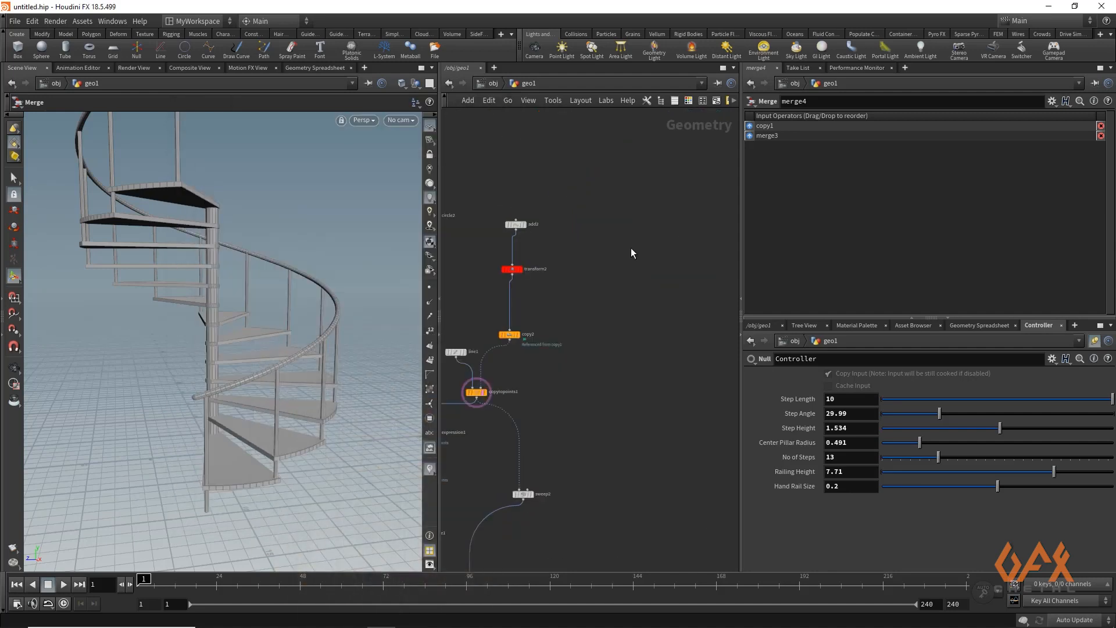
Add a separate Line node in the empty area beside the add and transform2 branch.
key(Tab)
text(li)
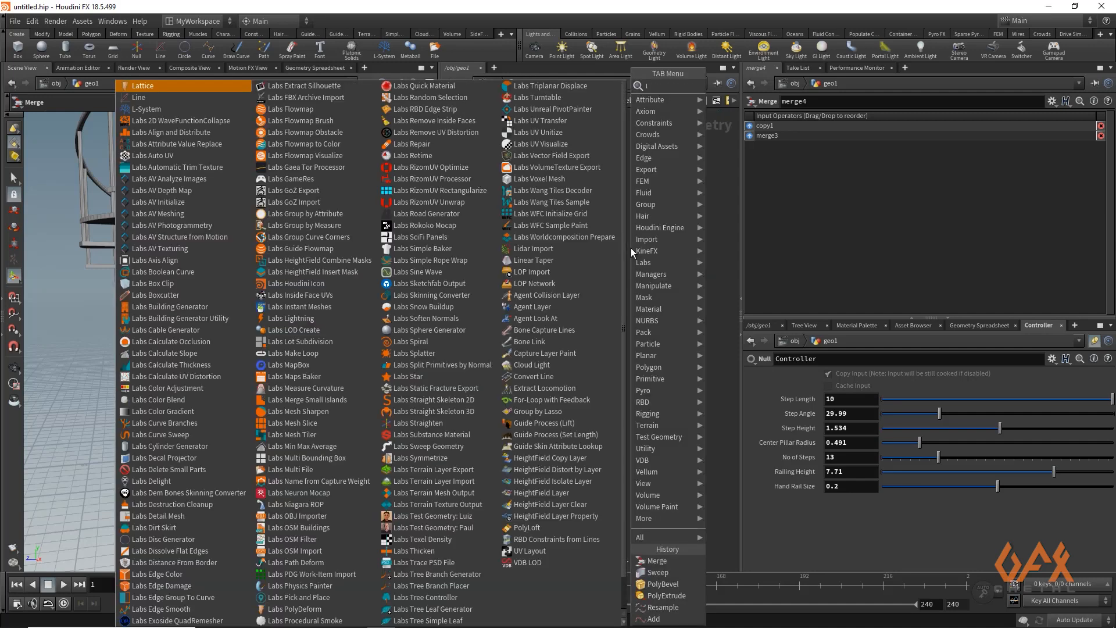
key(Return)
click(630, 248)
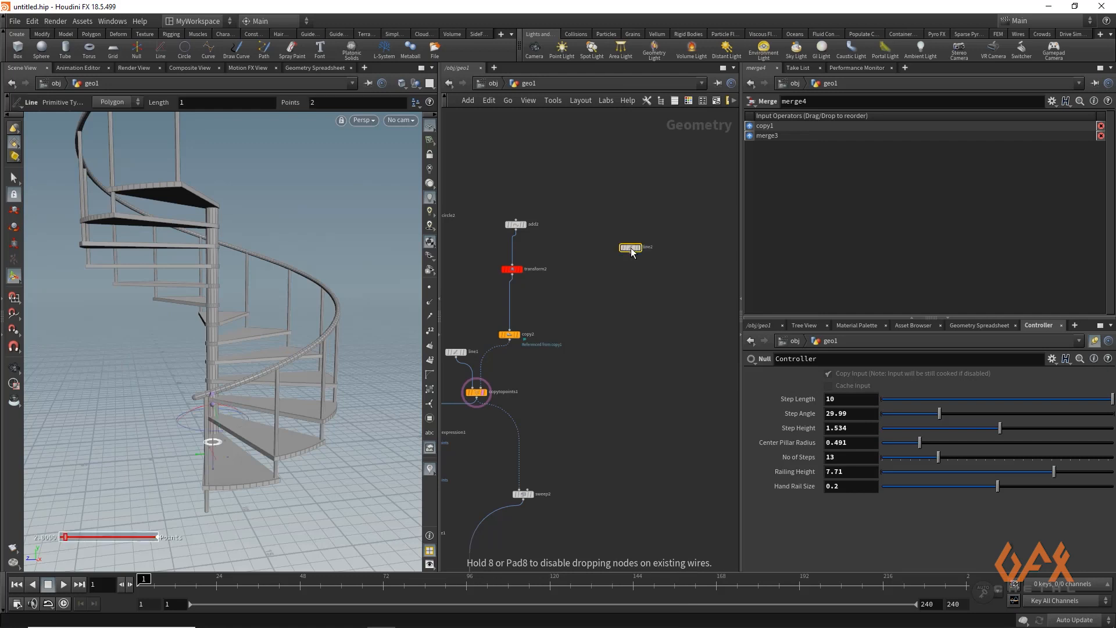
mouse_move(631, 255)
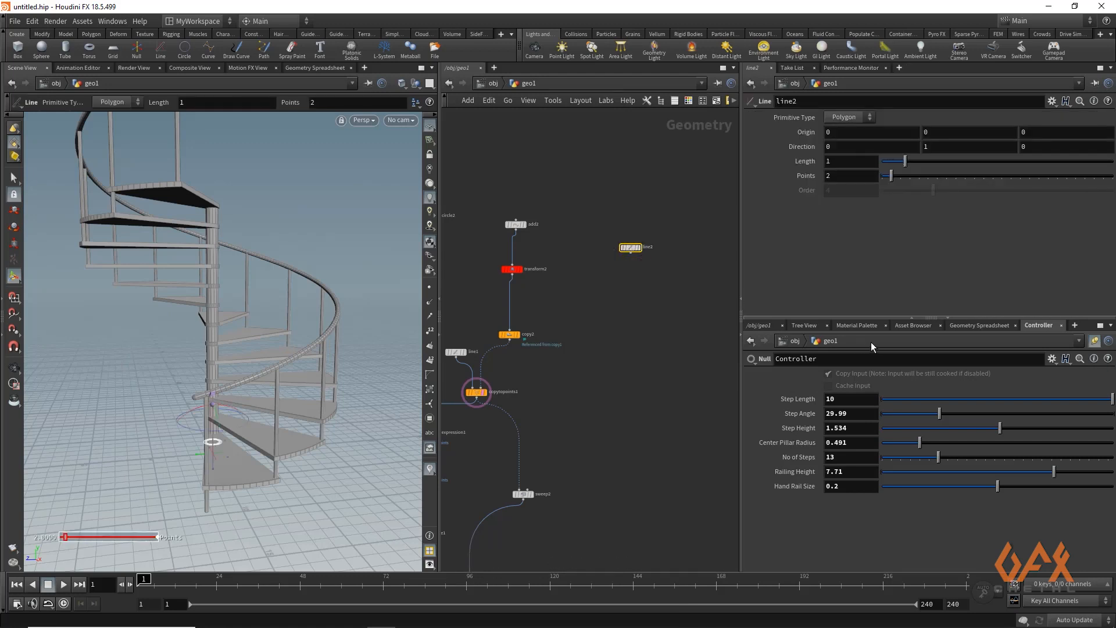
Set line2's Length to the Controller's Railing Height minus its Step Height, using relative channel references.
right_click(838, 475)
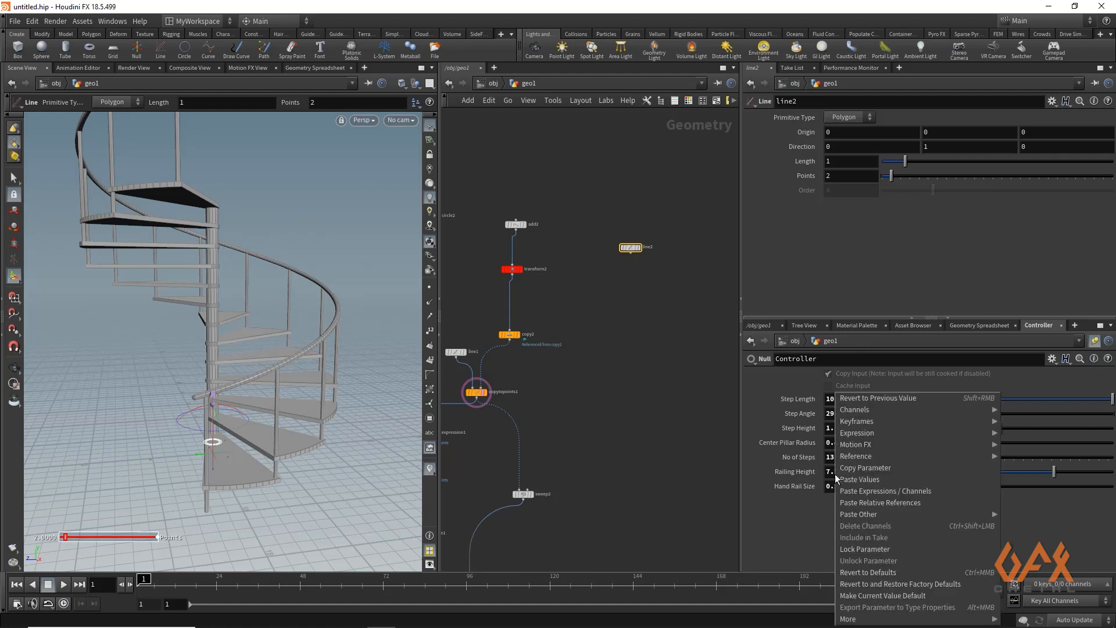
click(861, 468)
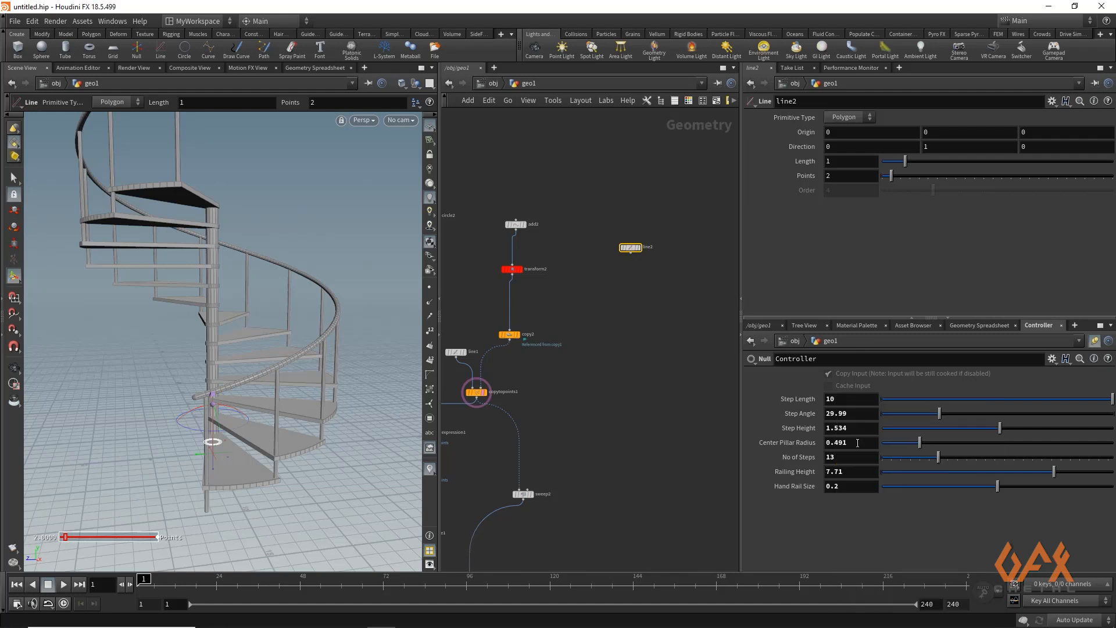
right_click(839, 160)
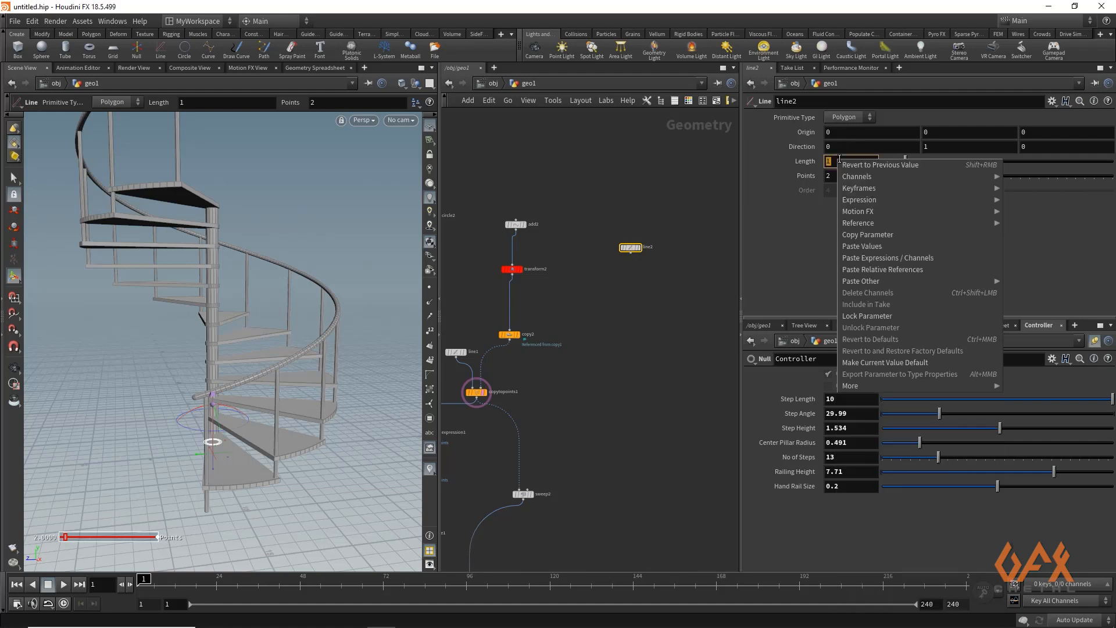
click(868, 270)
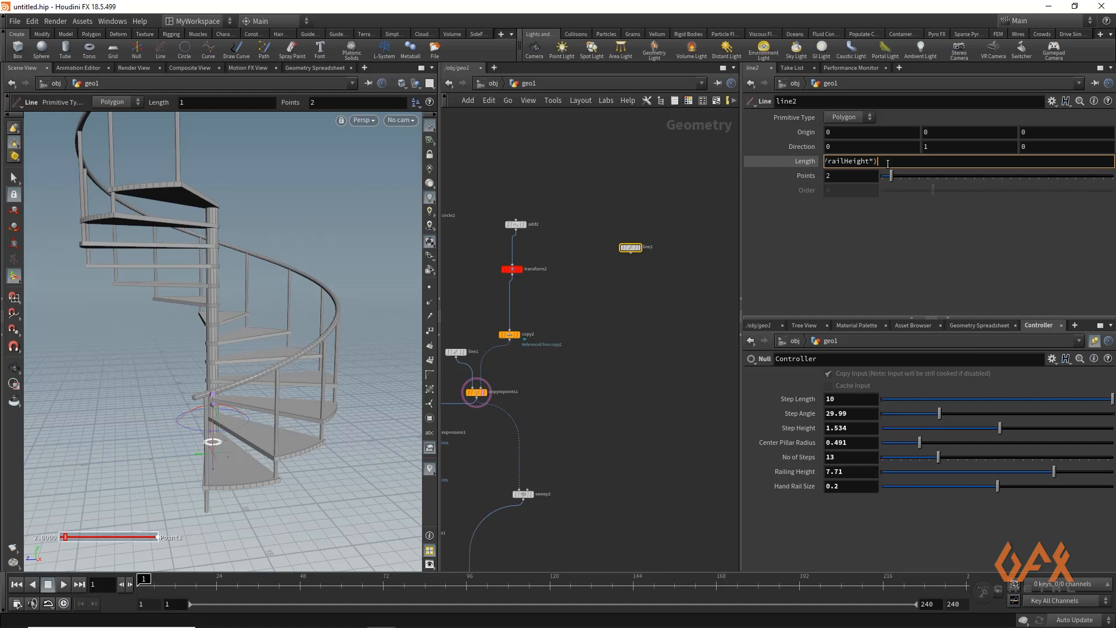
text(-)
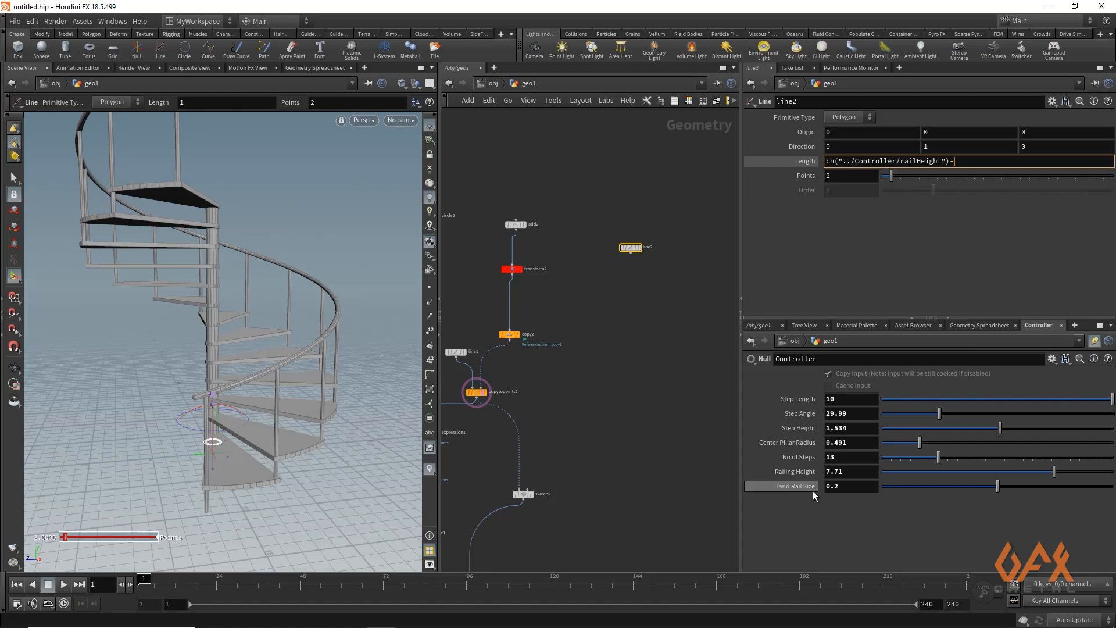
right_click(813, 428)
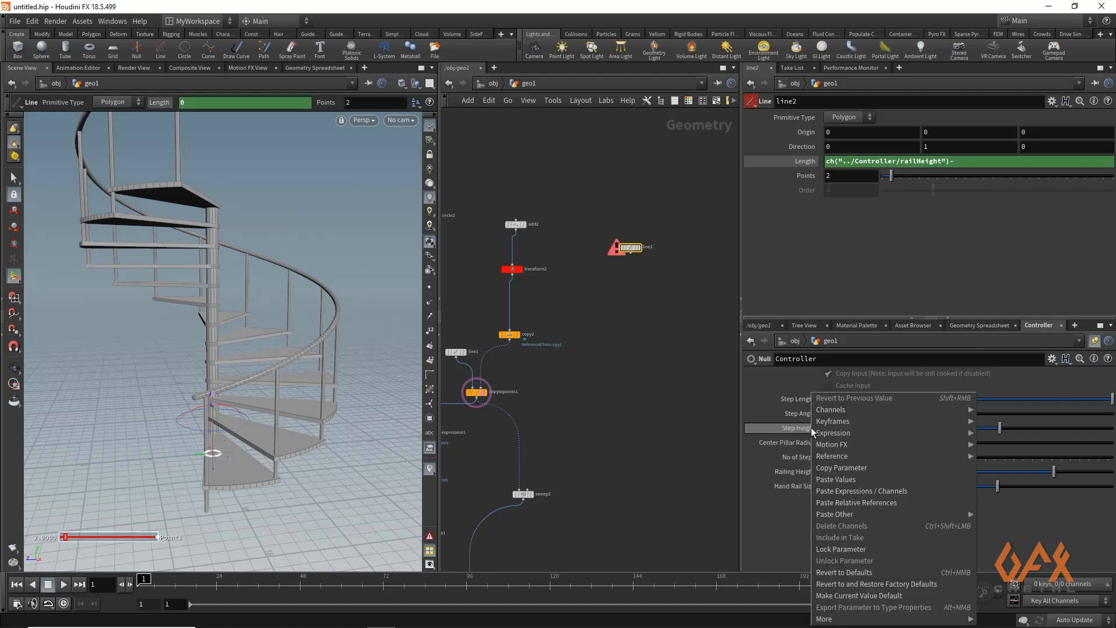
click(842, 467)
right_click(975, 161)
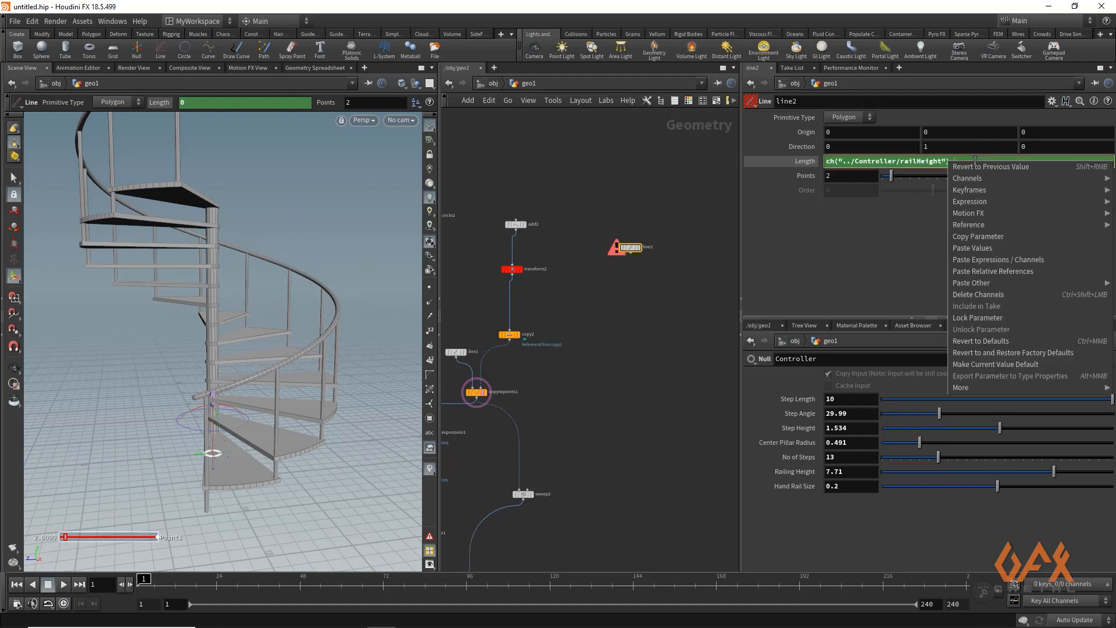
click(977, 276)
key(Return)
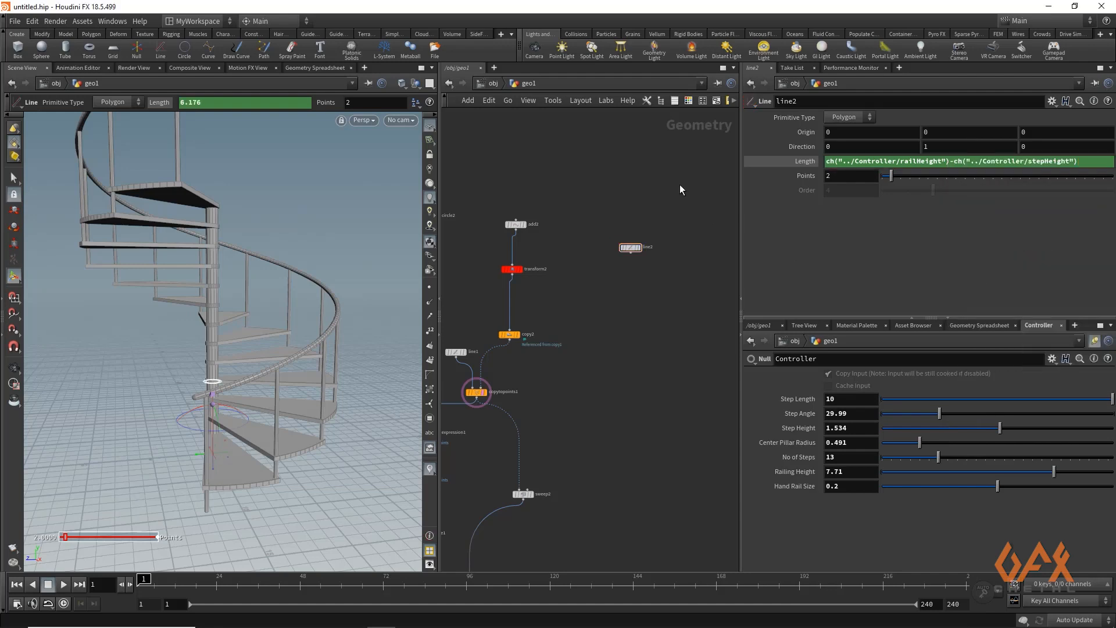
Display line2 and template merge4 so the full staircase serves as a wireframe reference.
alt+drag(175, 403, 229, 411)
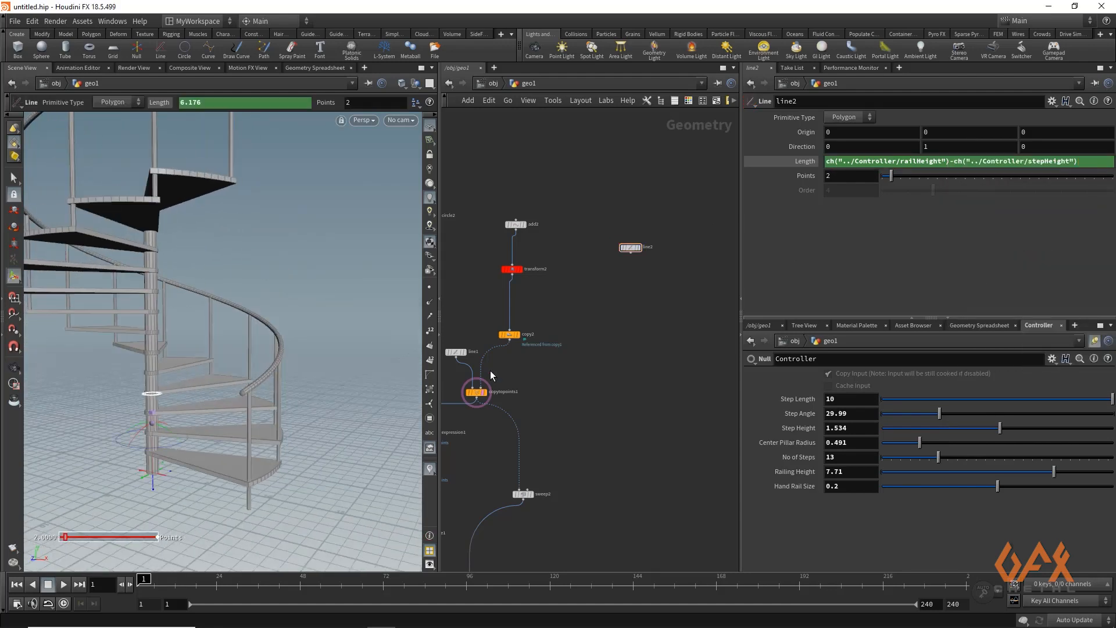
click(640, 247)
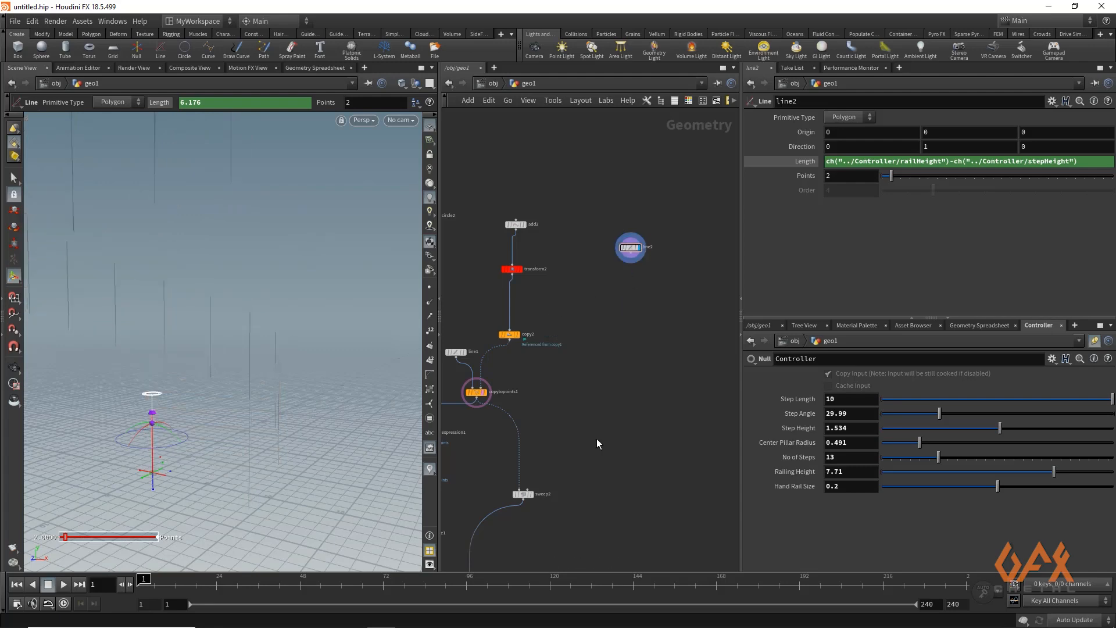
click(13, 177)
key(h)
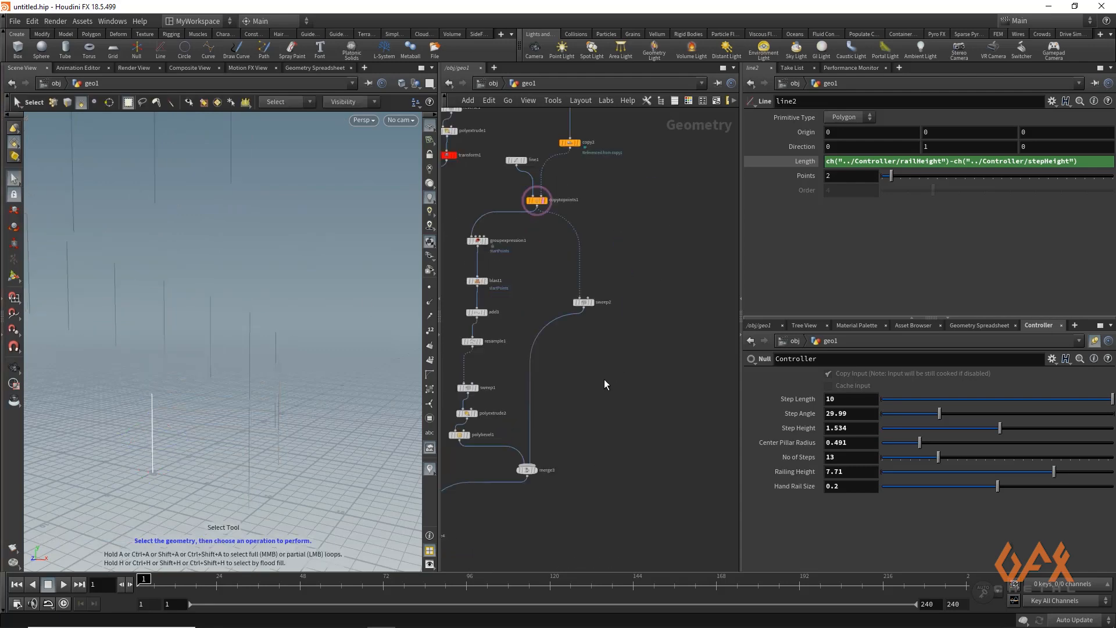
scroll(535, 441, up, 3)
click(571, 393)
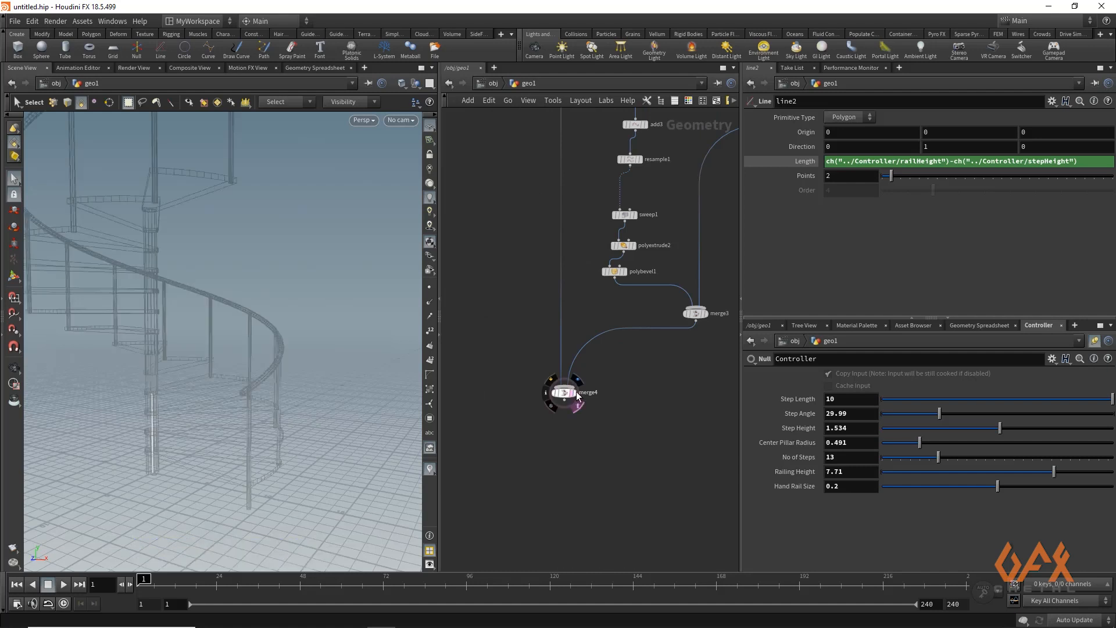
Link line2's Y Origin to the Controller's Step Height with a relative reference and check the raised line.
middle_drag(722, 256, 596, 409)
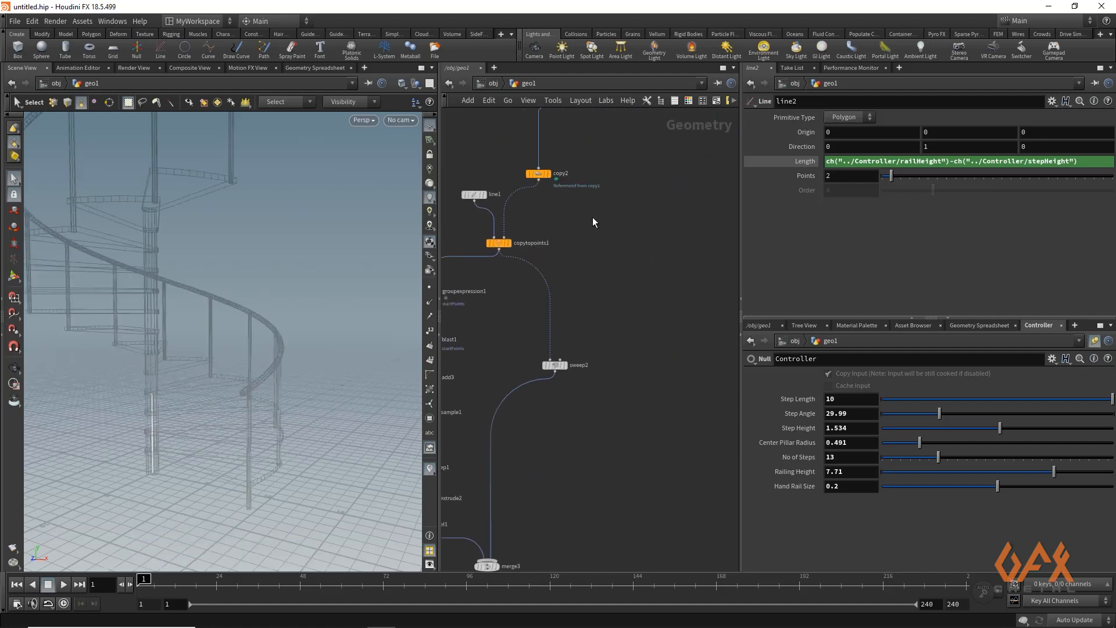
middle_drag(592, 218, 566, 381)
scroll(568, 385, up, 3)
mouse_move(568, 320)
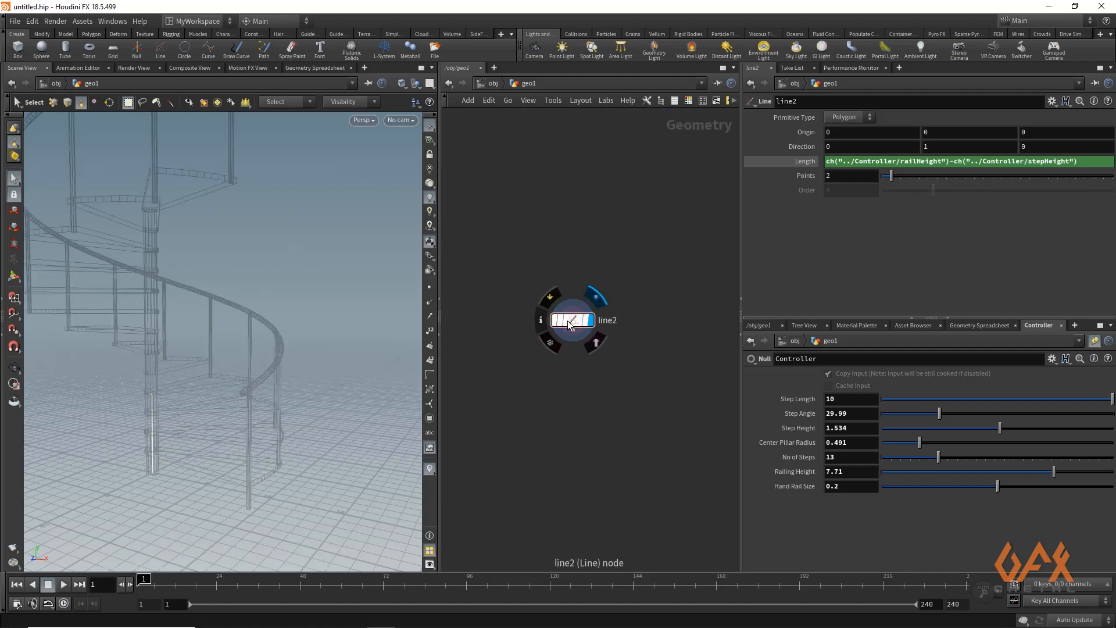
click(936, 133)
right_click(934, 133)
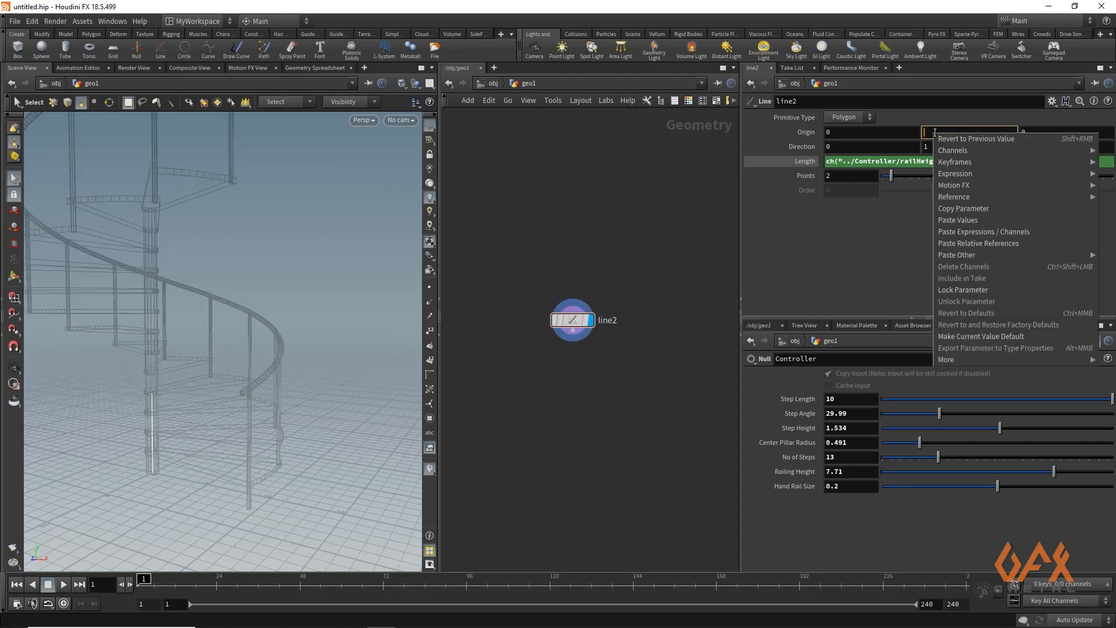
click(961, 242)
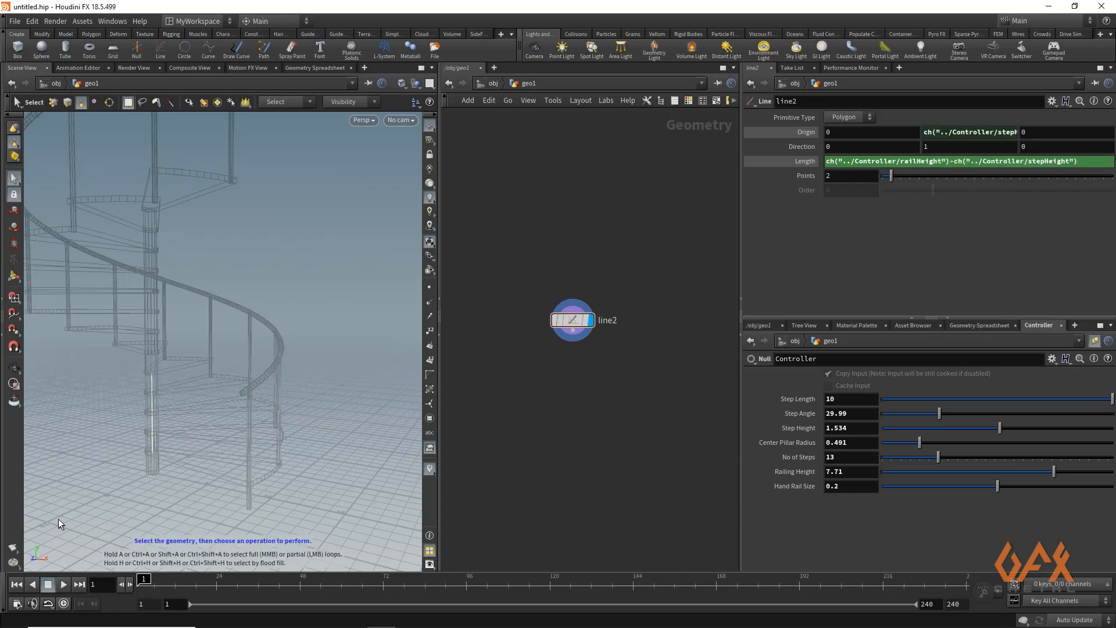
key(Escape)
drag(157, 416, 156, 390)
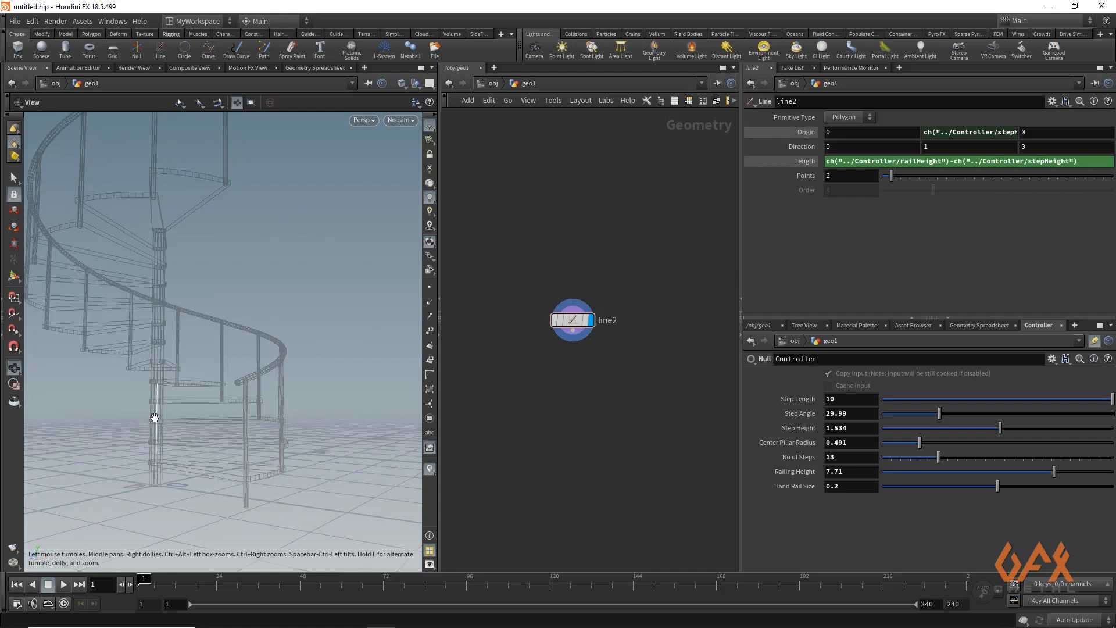
key(s)
Add a Copy to Points node in the empty area below line2.
middle_drag(562, 411, 630, 400)
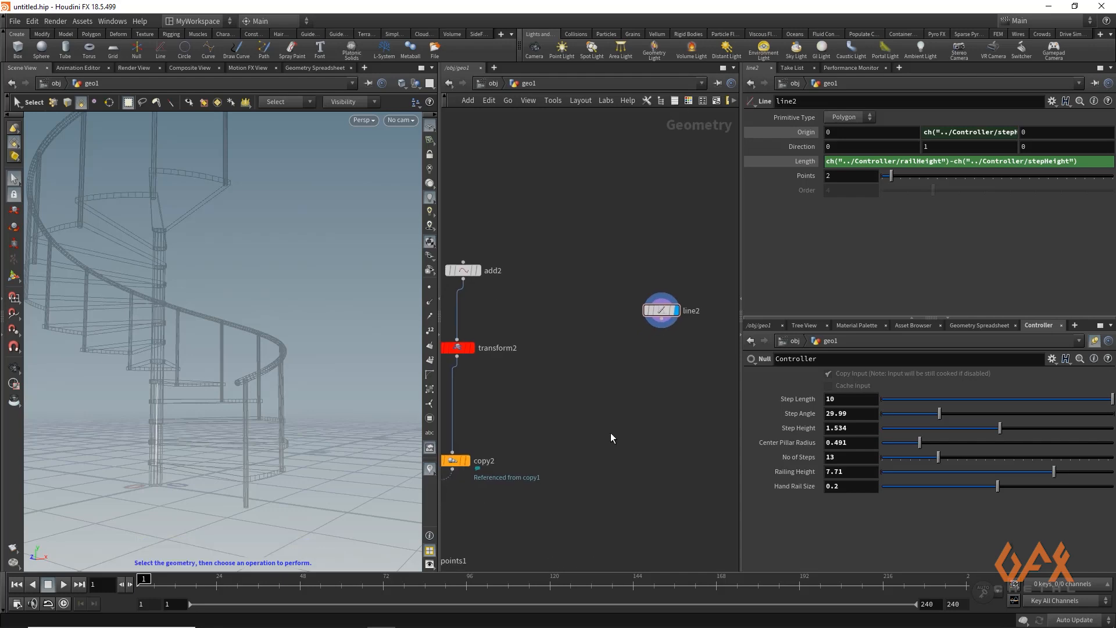
key(Tab)
text(copyto)
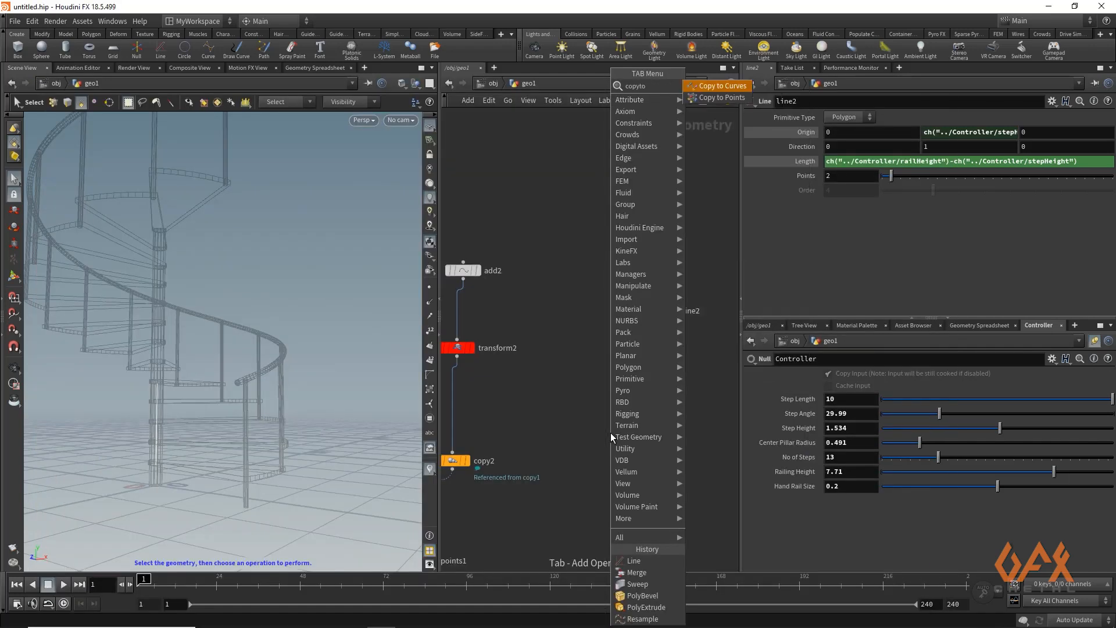
key(Down)
key(Return)
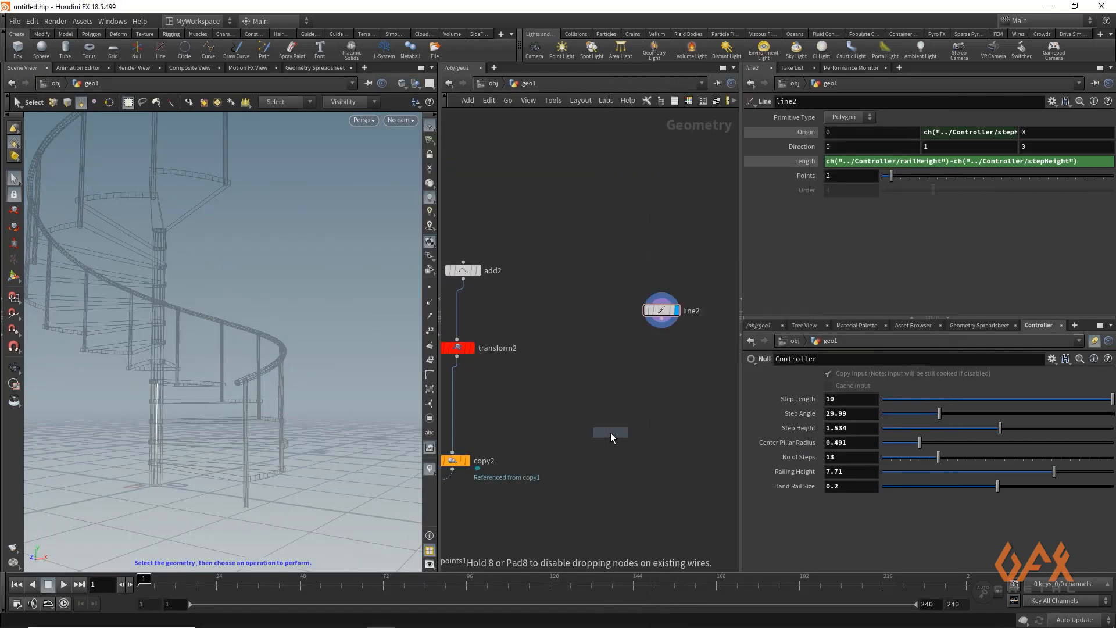
click(610, 432)
Wire line2 into the first input and copy2 into the second input of copytopoints2.
middle_drag(580, 351, 598, 301)
scroll(581, 335, down, 3)
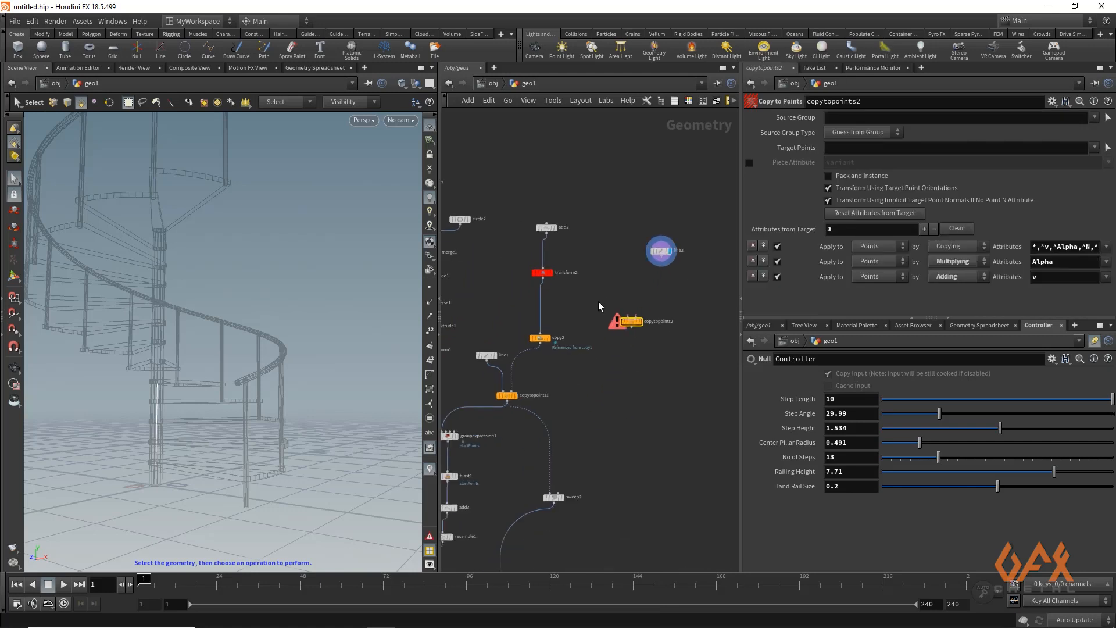
drag(632, 329, 644, 396)
drag(661, 258, 637, 436)
scroll(551, 352, up, 3)
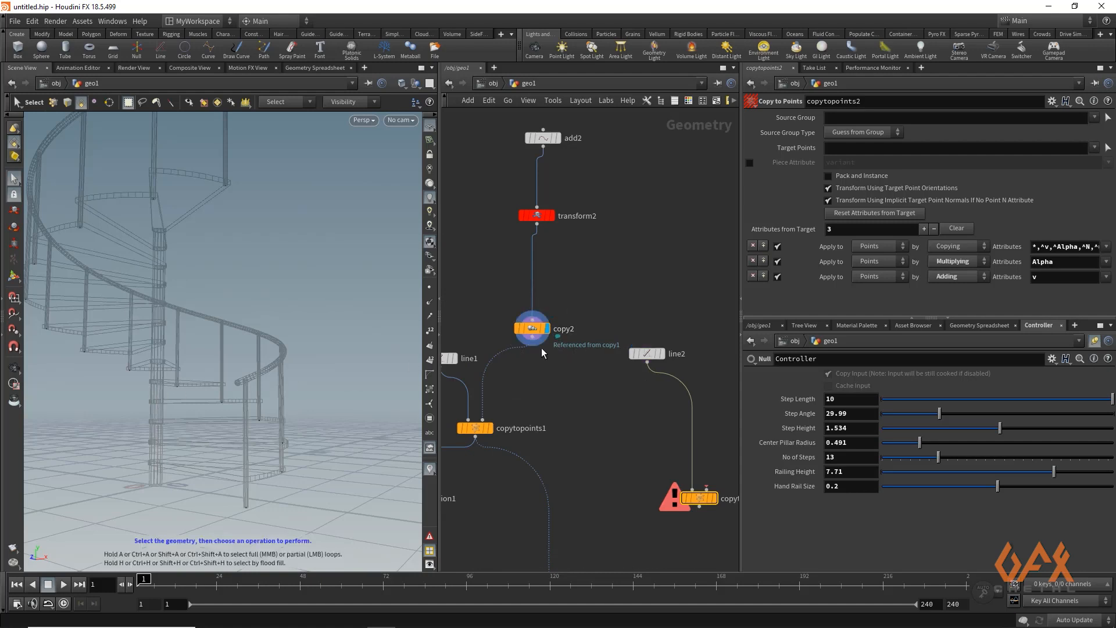
drag(532, 347, 706, 490)
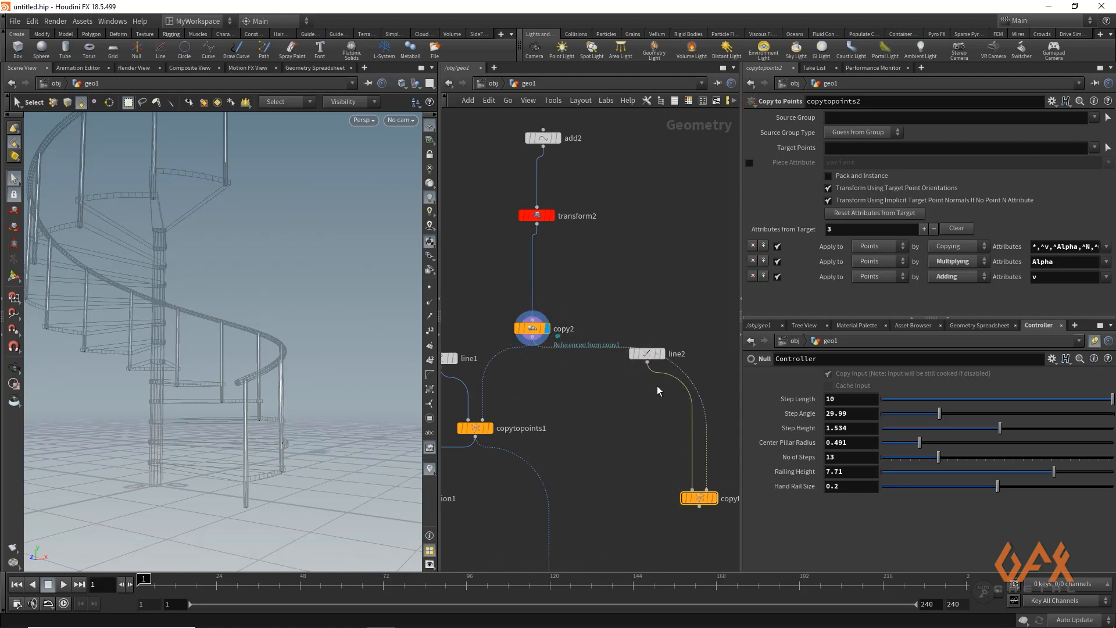
Move line2 clear of the wires and display copytopoints2 to compare the copied lines with the templated railing posts.
drag(647, 353, 723, 293)
middle_drag(727, 294, 624, 270)
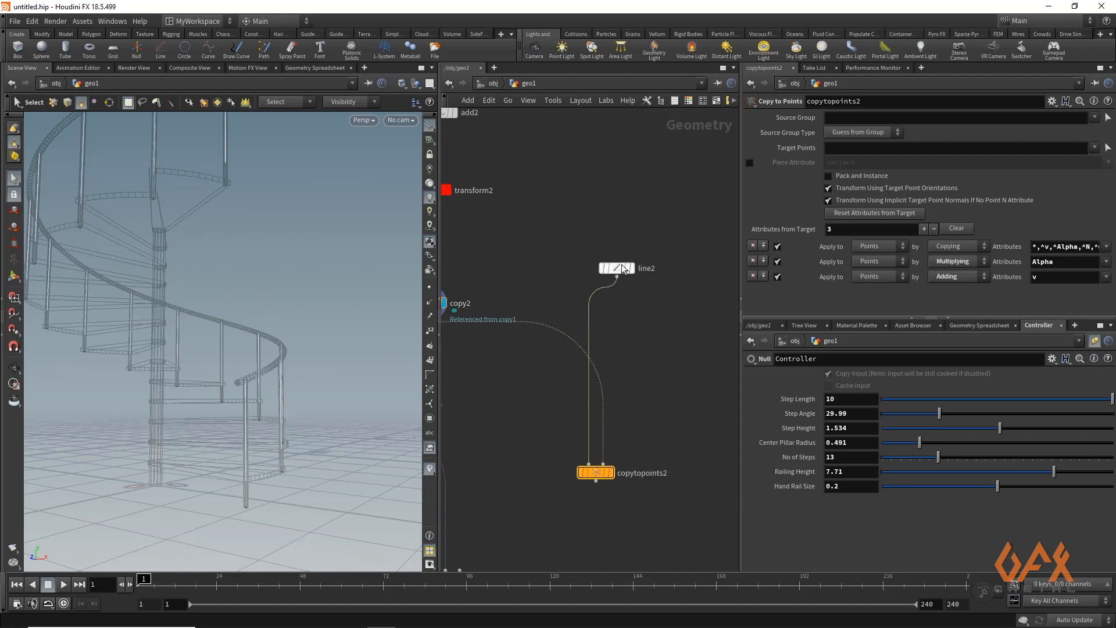
drag(624, 270, 689, 213)
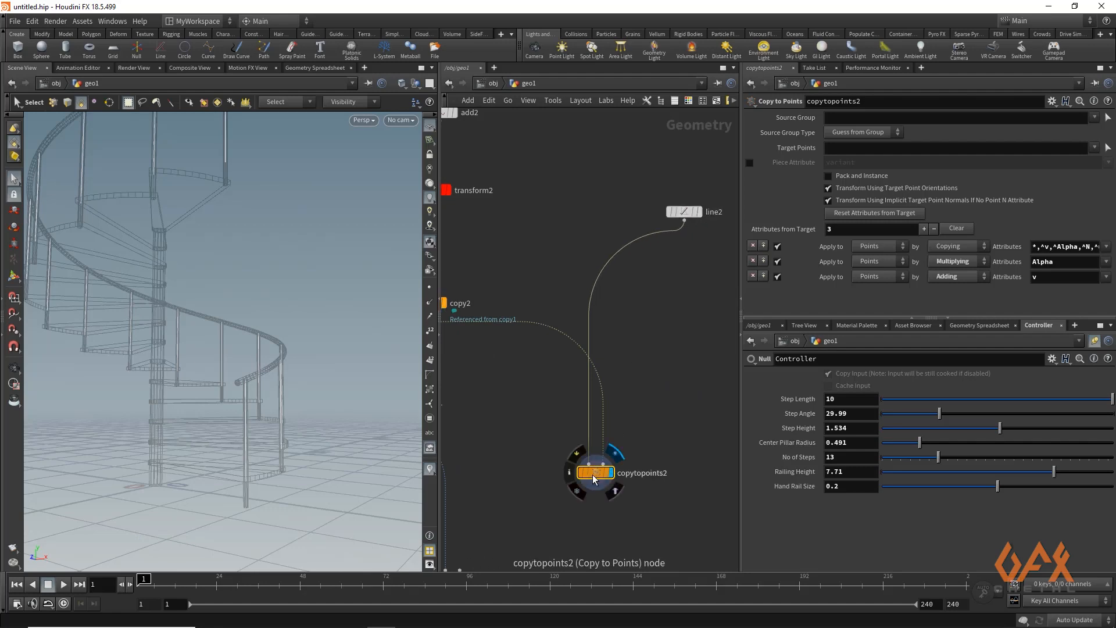
key(Escape)
drag(250, 386, 212, 407)
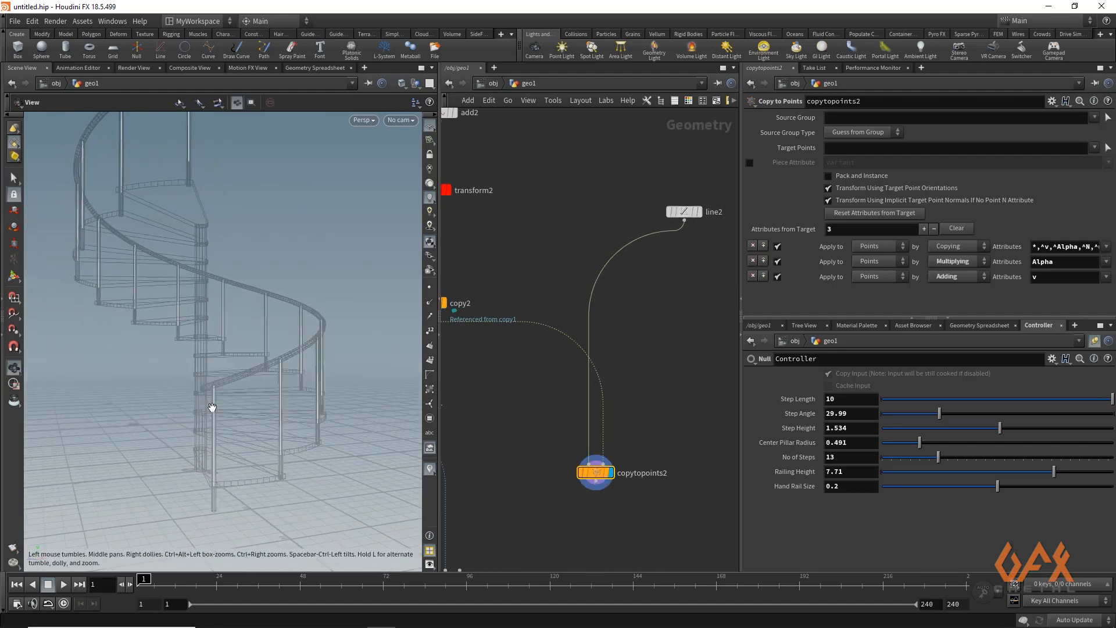
scroll(319, 391, up, 3)
scroll(229, 444, up, 3)
scroll(229, 468, up, 2)
key(s)
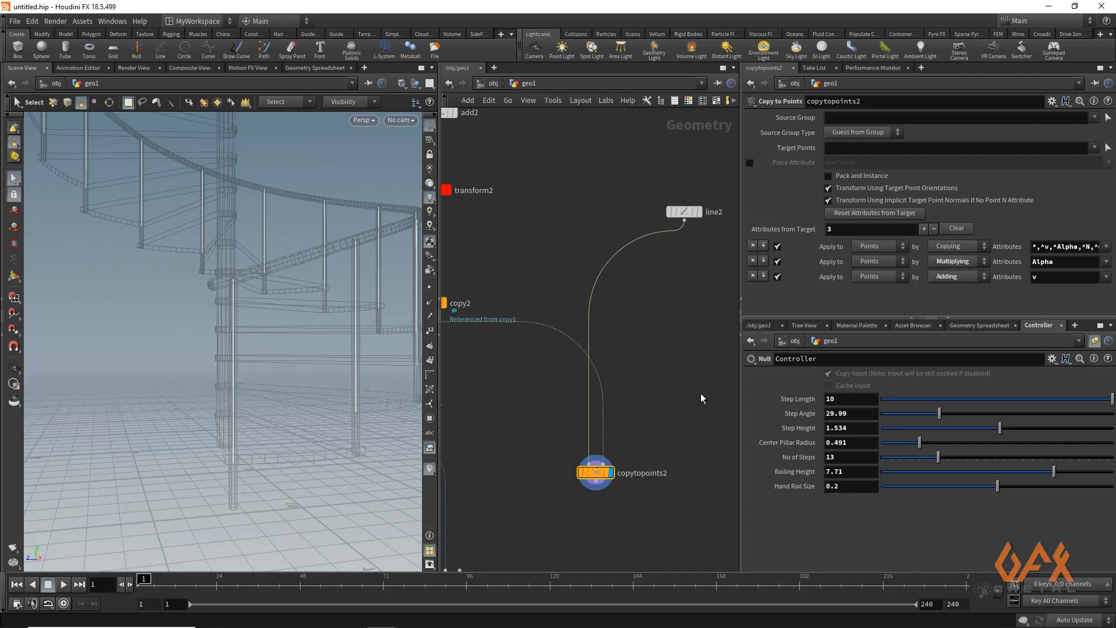
Add an Integer parameter to the Controller's parameter interface, named bars and labelled No of Bars.
click(1052, 359)
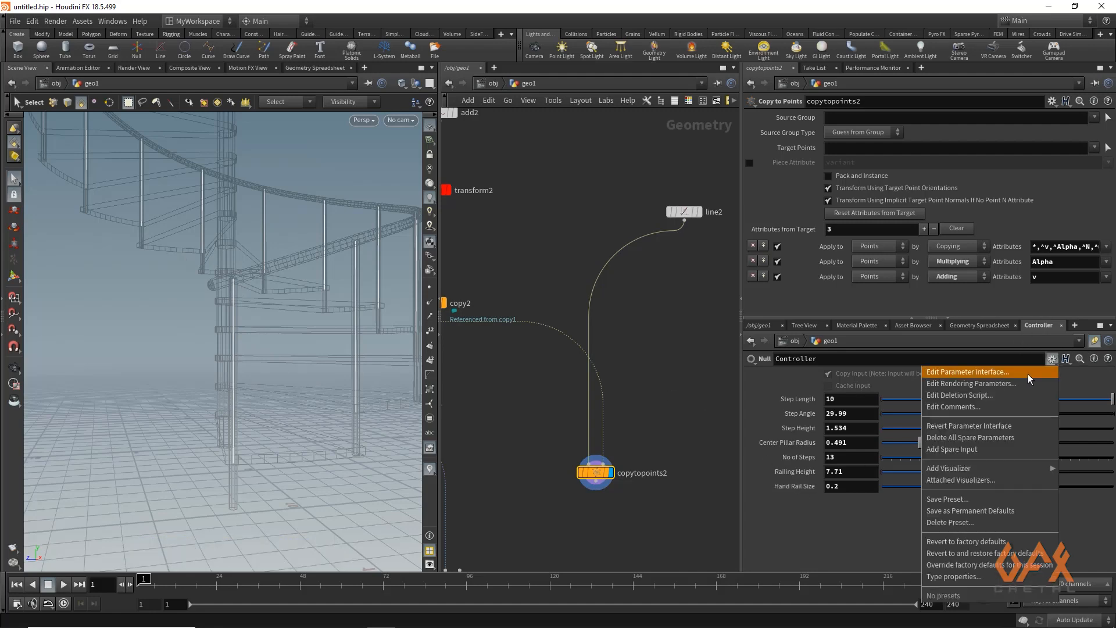
click(999, 371)
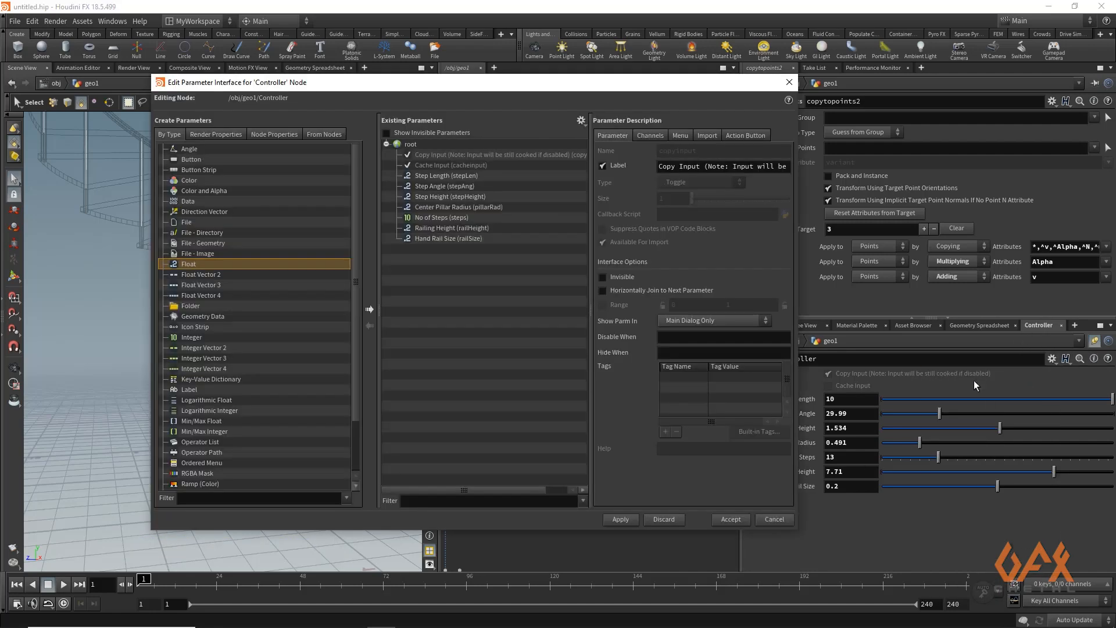
click(190, 337)
click(368, 309)
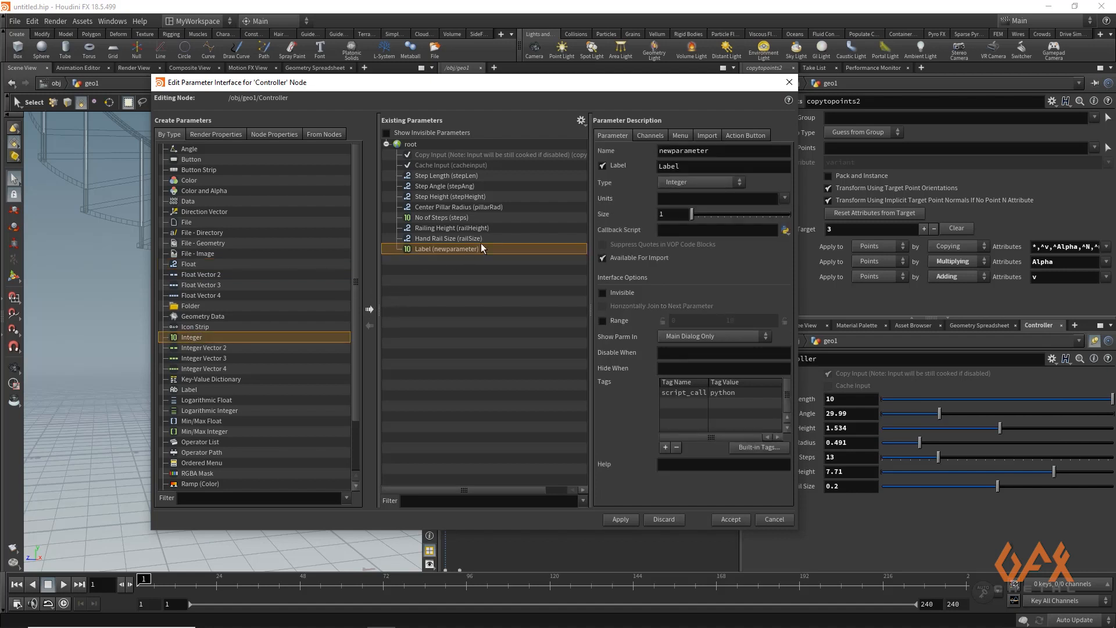
key(ctrl+a)
text(ba)
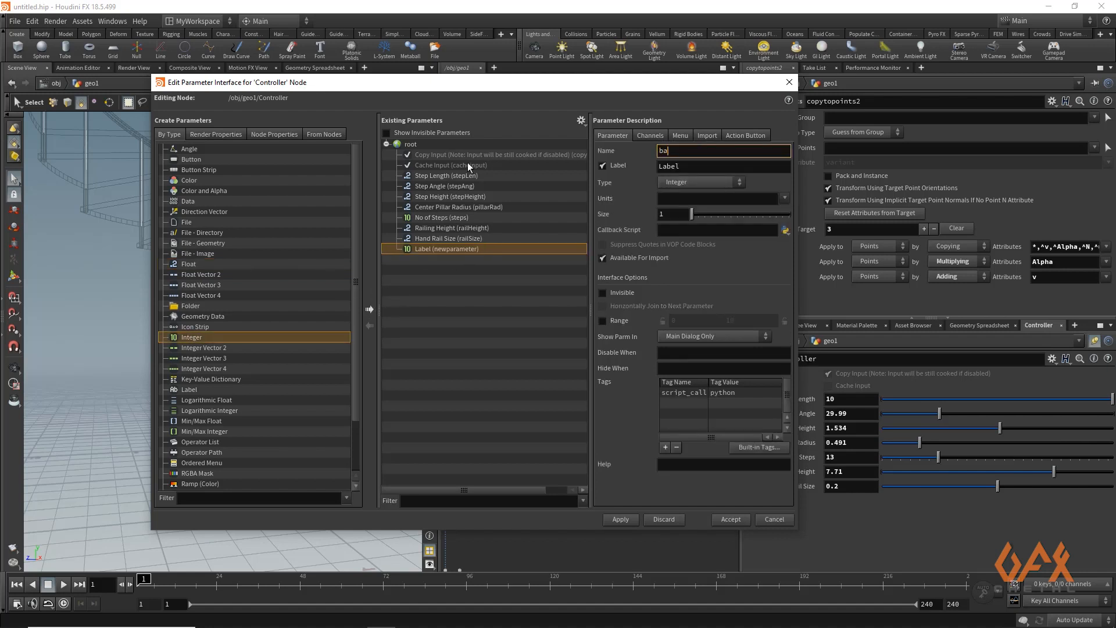
key(Tab)
text(No)
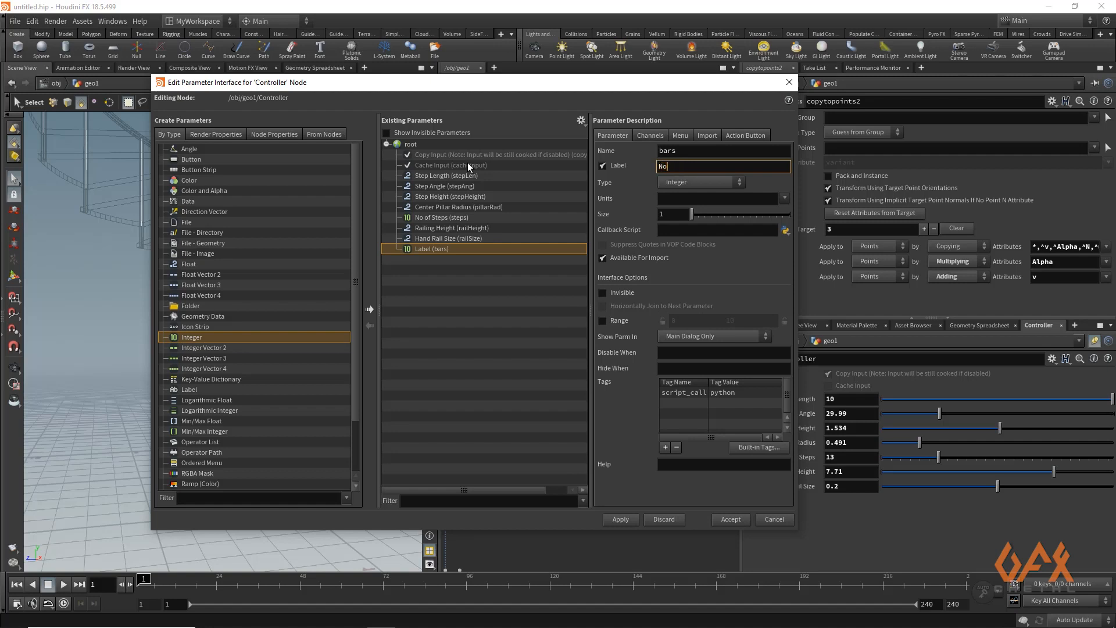
text( of Bars)
Give the No of Bars parameter a range of 1 to 10 with the minimum locked, and apply the interface changes.
click(603, 320)
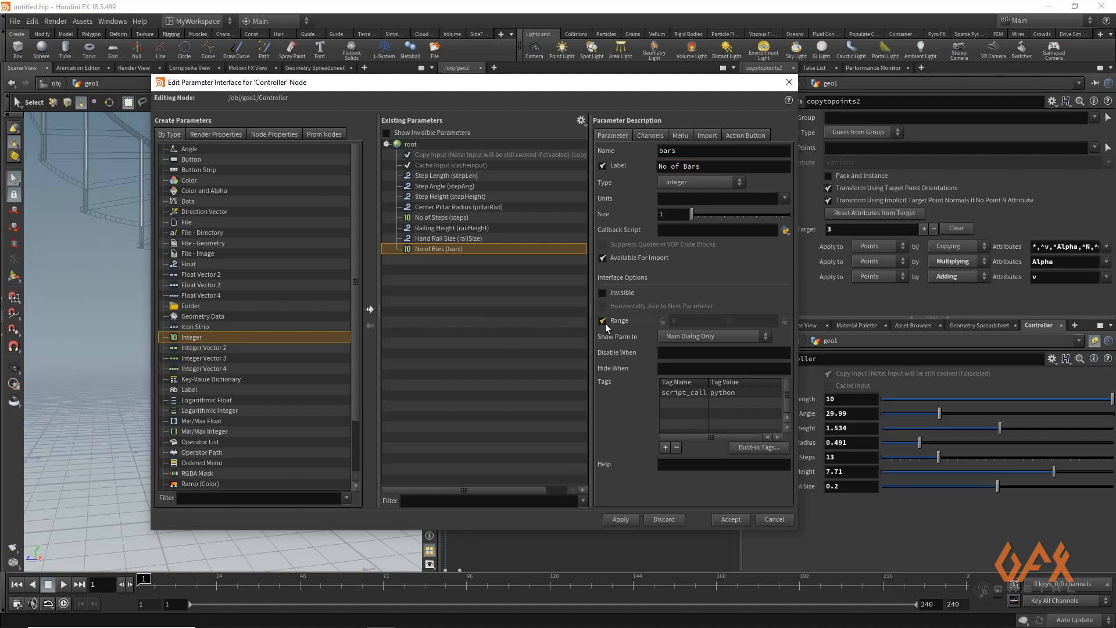
key(Tab)
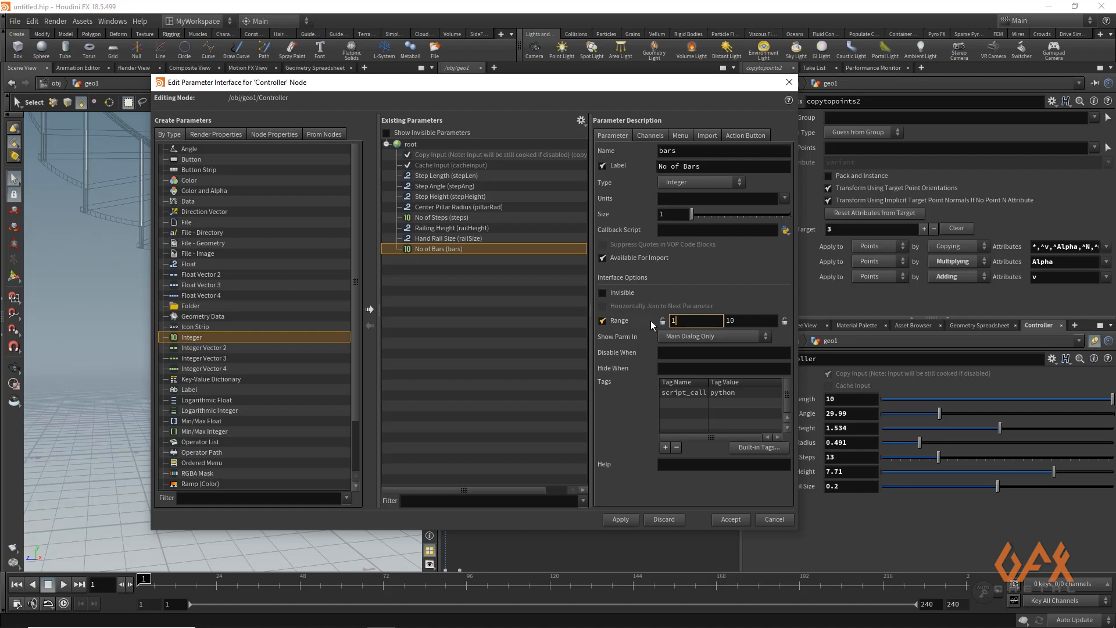
key(Tab)
click(663, 320)
click(621, 520)
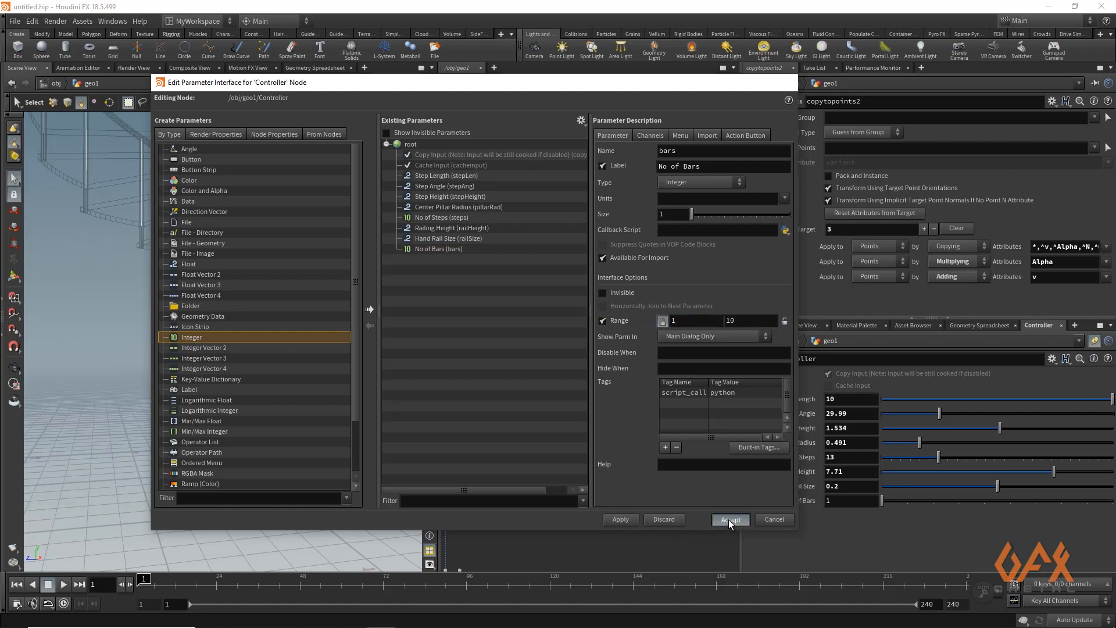
Accept the Controller's parameter interface changes and insert a Resample node between line2 and copytopoints2.
click(728, 519)
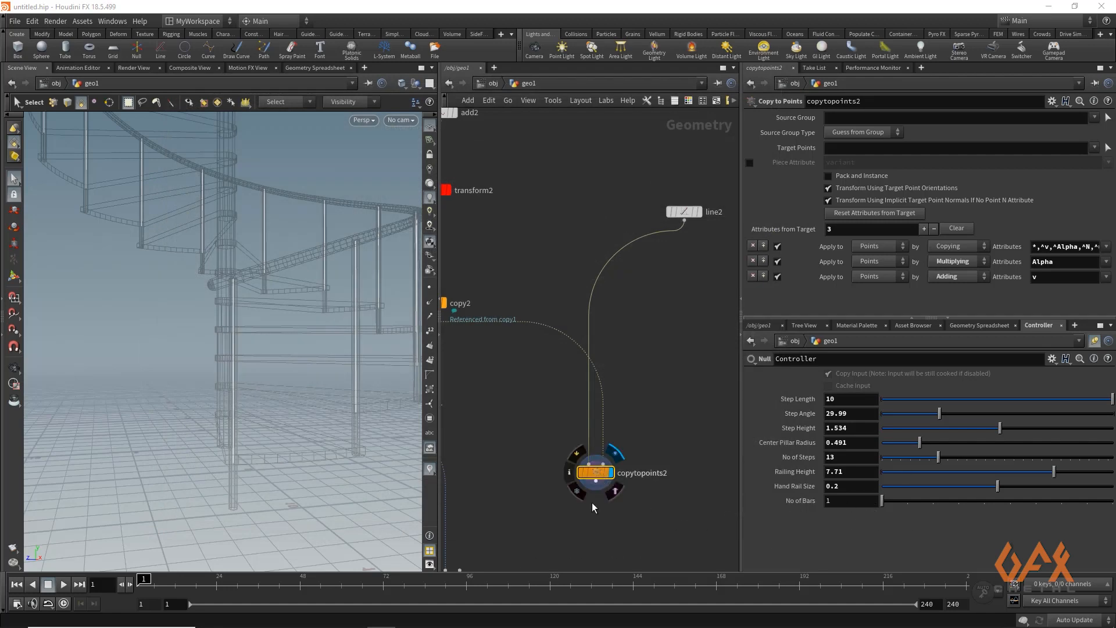
middle_drag(591, 502, 571, 411)
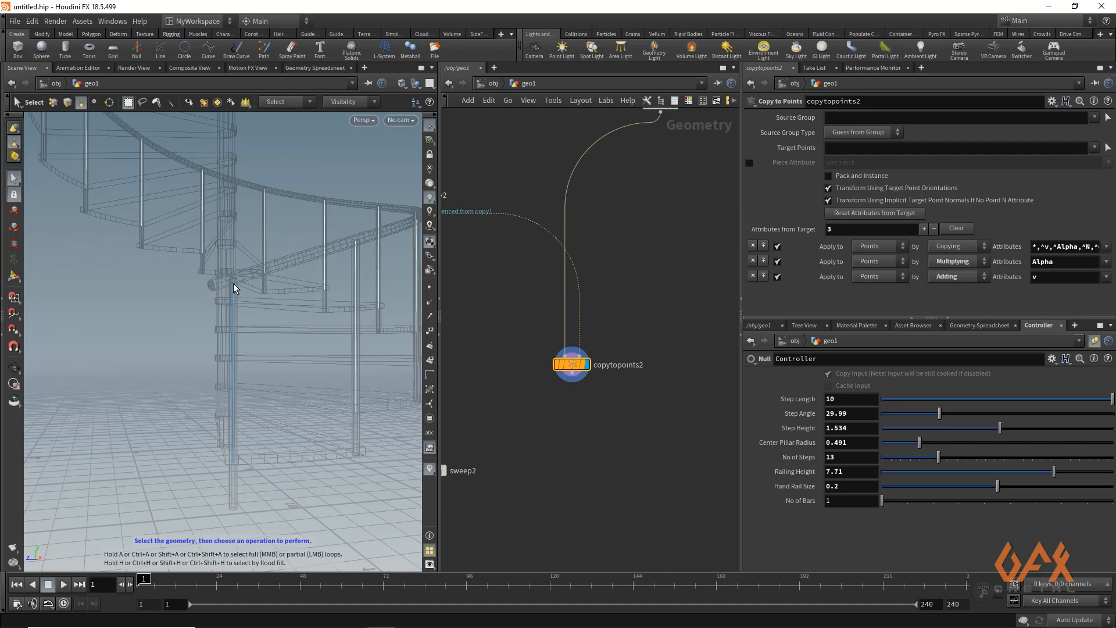
middle_drag(594, 432, 517, 578)
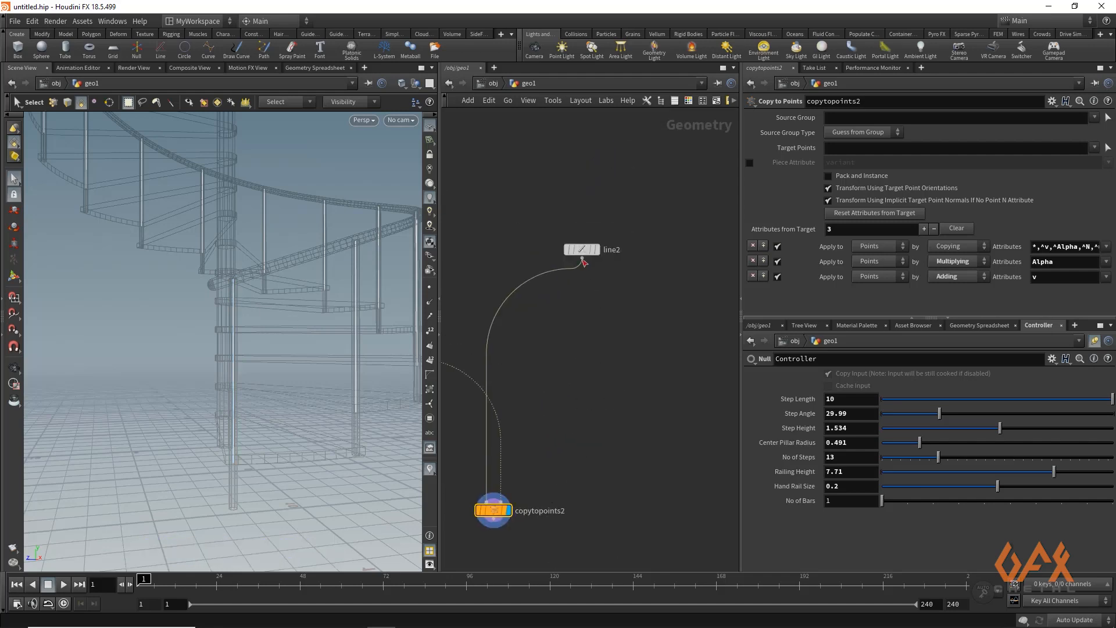
key(Tab)
text(resamp)
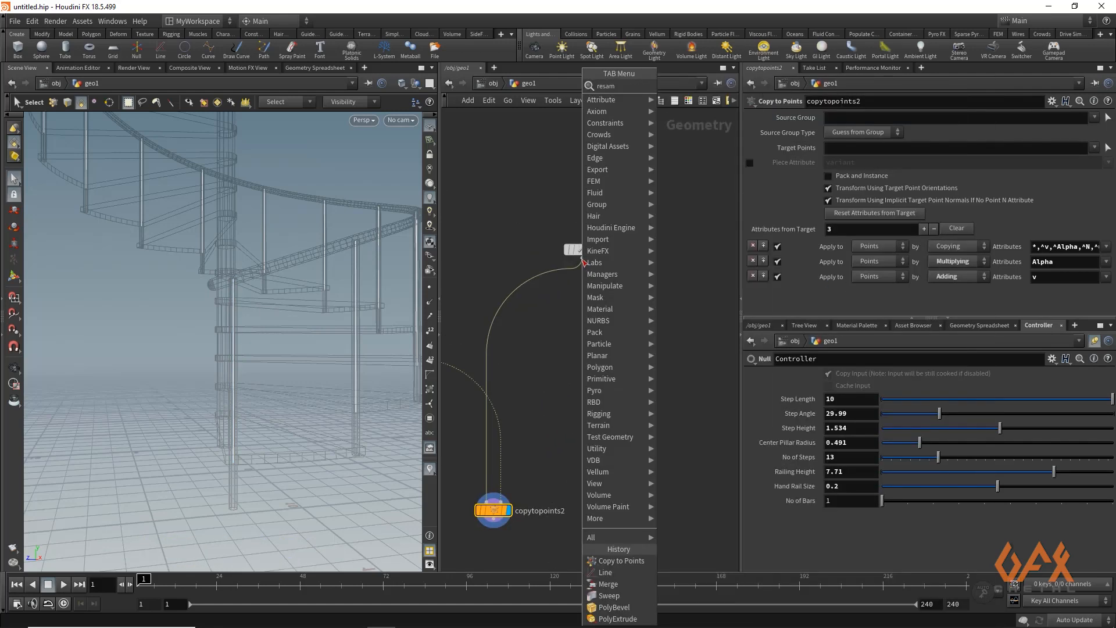
key(Return)
click(581, 332)
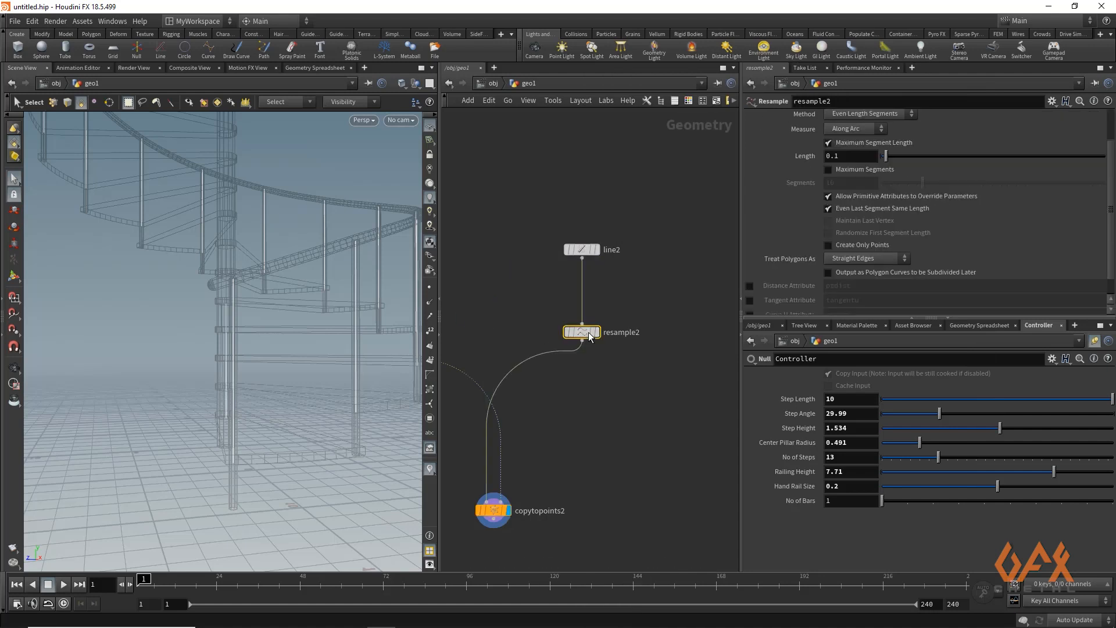
Show points in the viewport and switch resample2 from Maximum Segment Length to Maximum Segments.
click(429, 288)
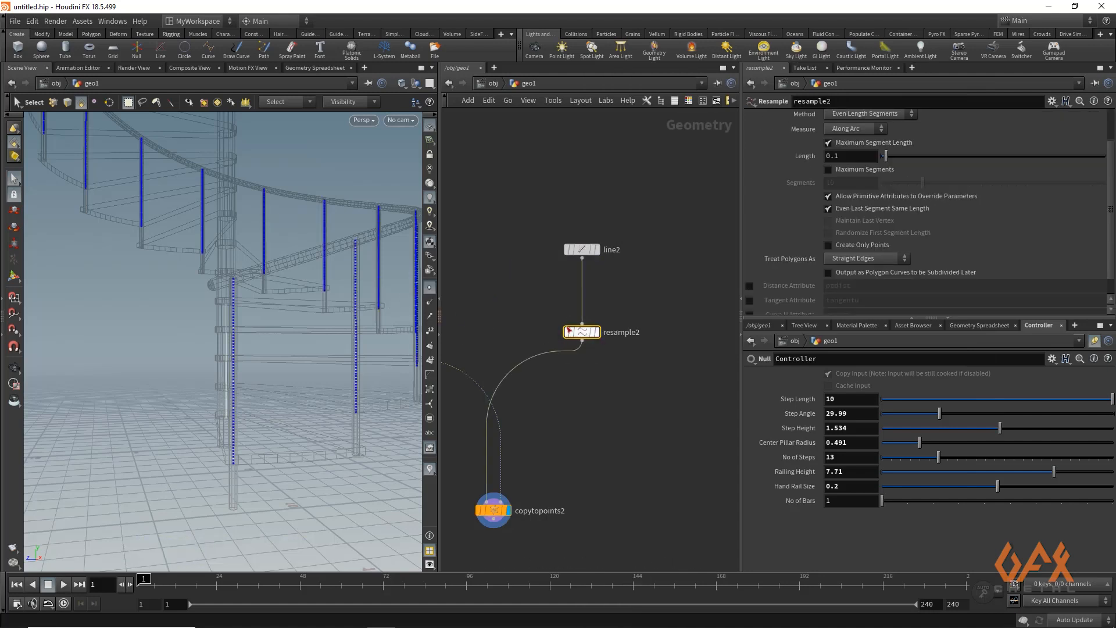
click(830, 143)
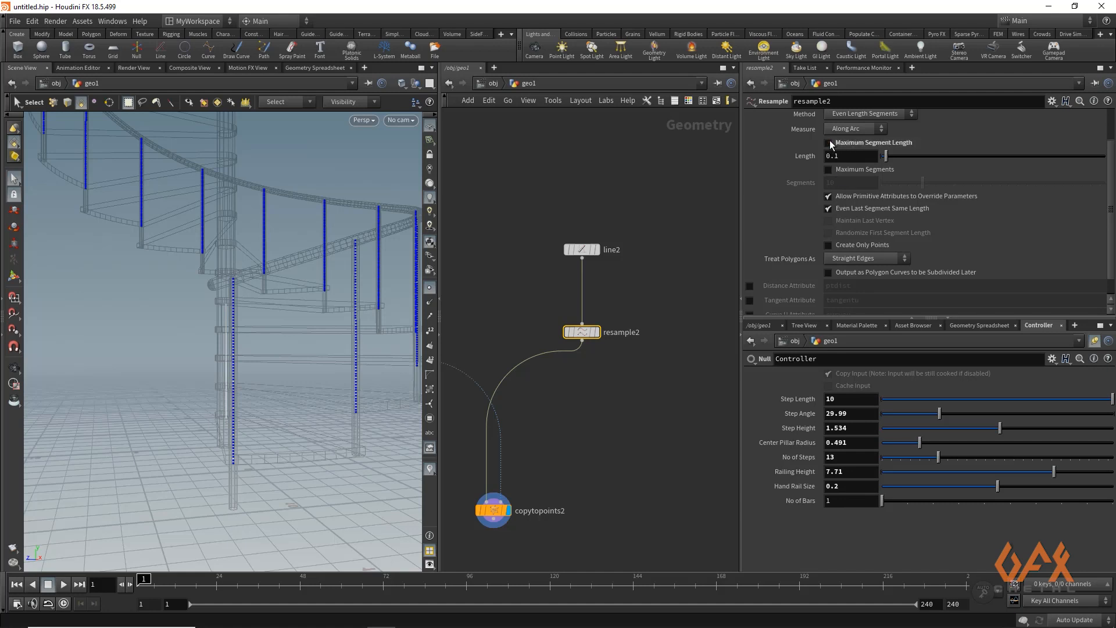
click(829, 169)
Link resample2's Segments to the Controller's No of Bars with a relative reference, and set No of Bars to 2.
right_click(807, 500)
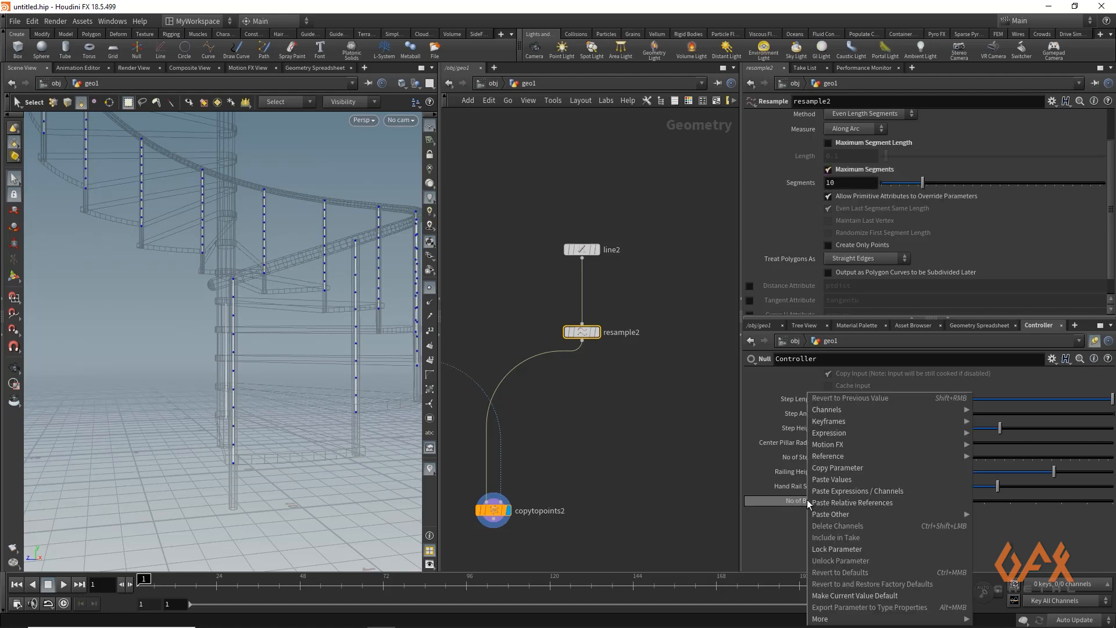
click(822, 468)
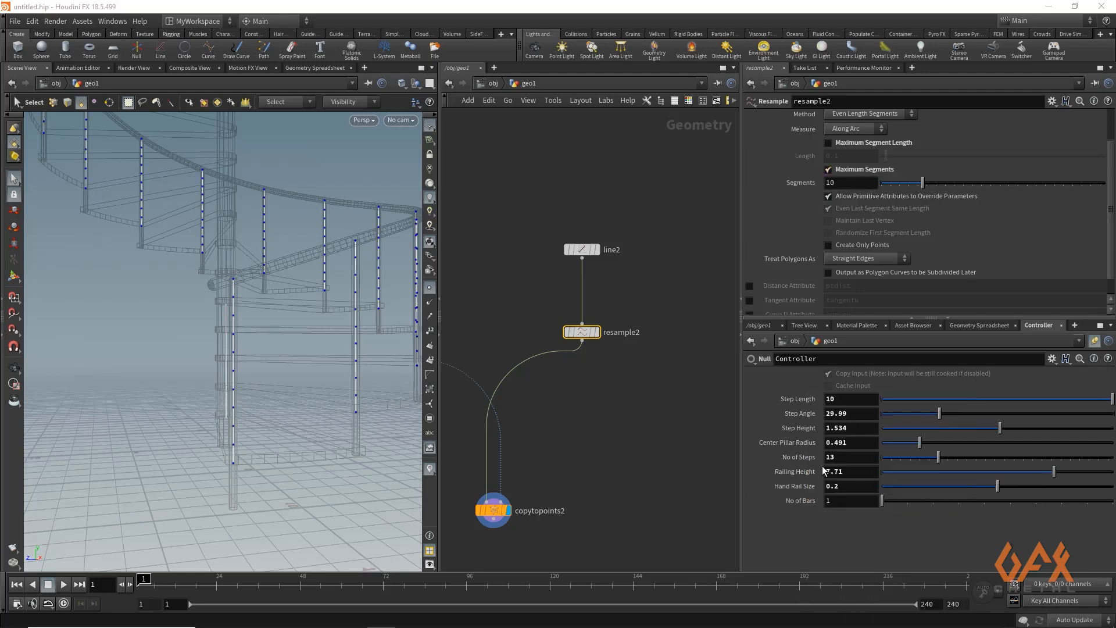
right_click(835, 183)
click(850, 297)
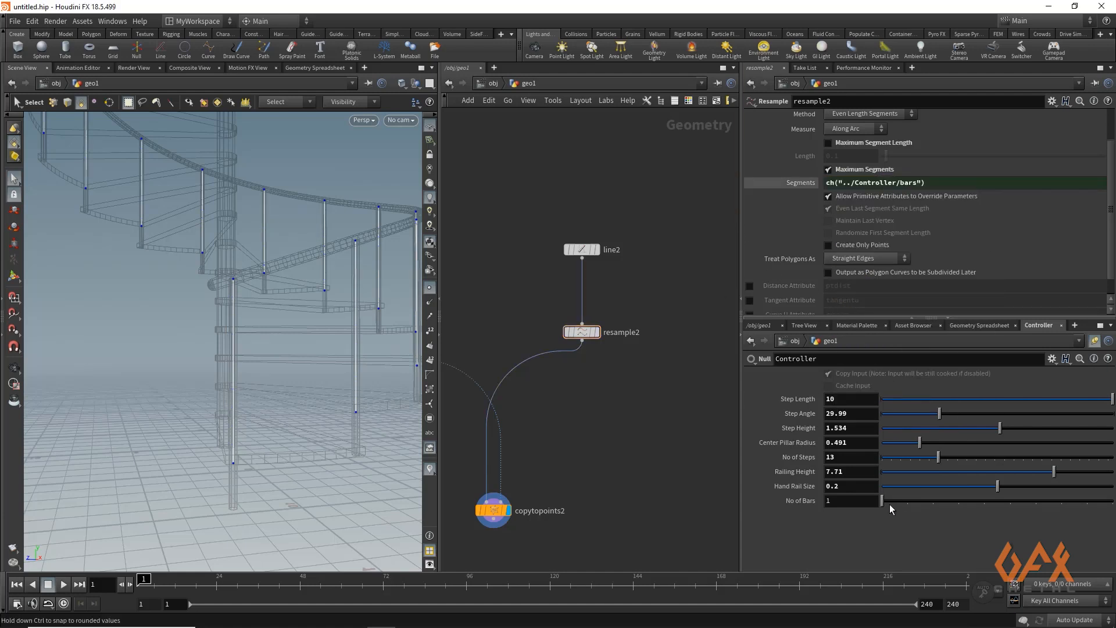
drag(895, 509, 914, 507)
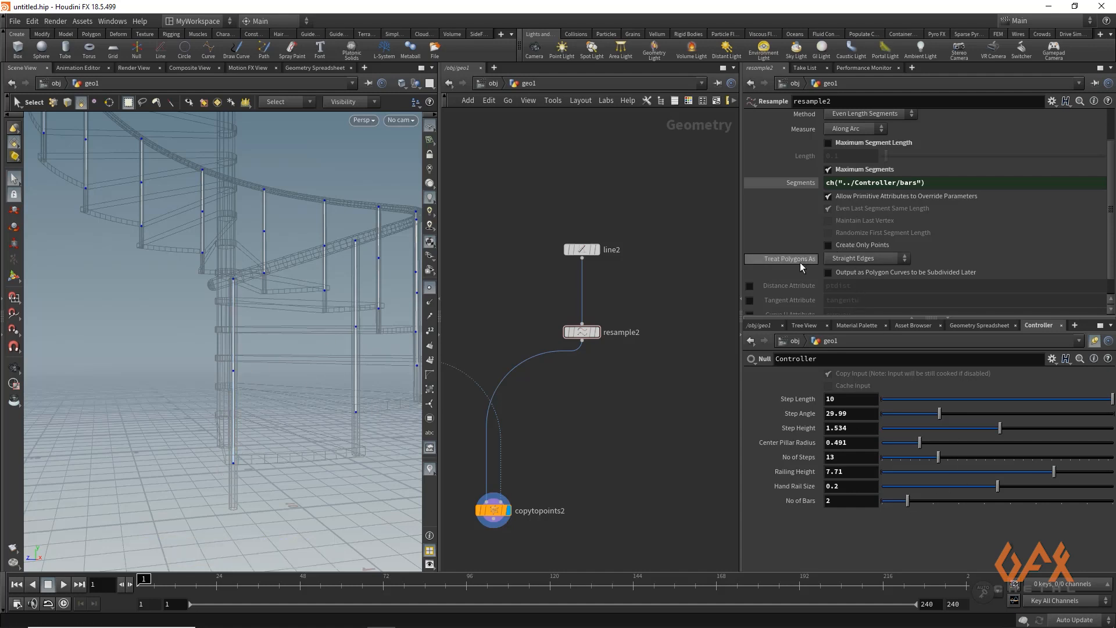
Display resample2 and insert a Group by Range node between it and copytopoints2.
mouse_move(800, 259)
click(597, 332)
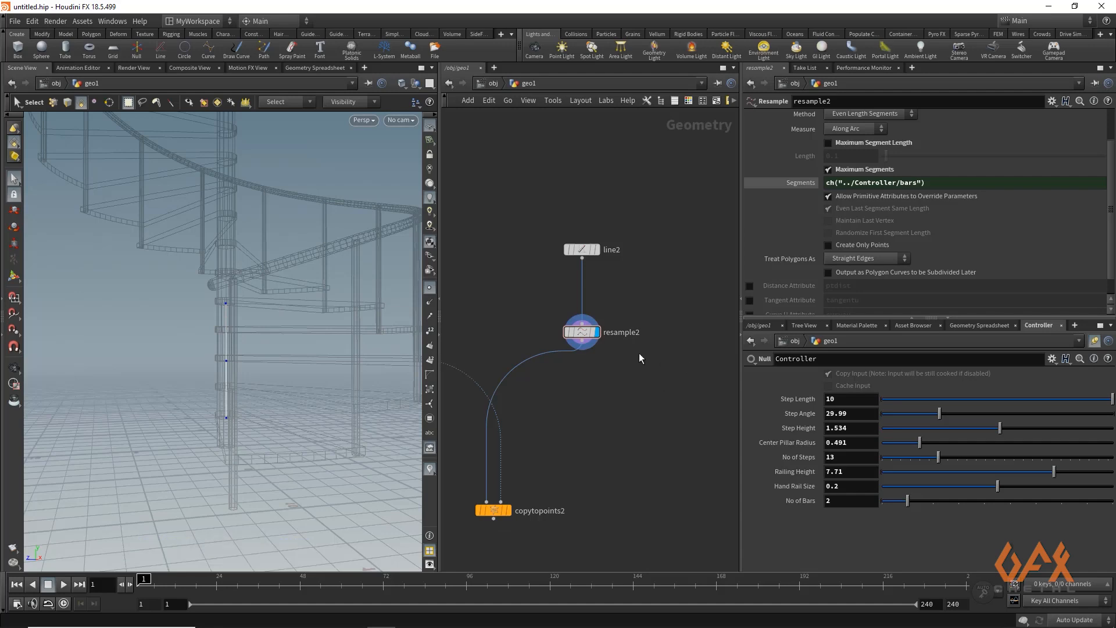
key(Tab)
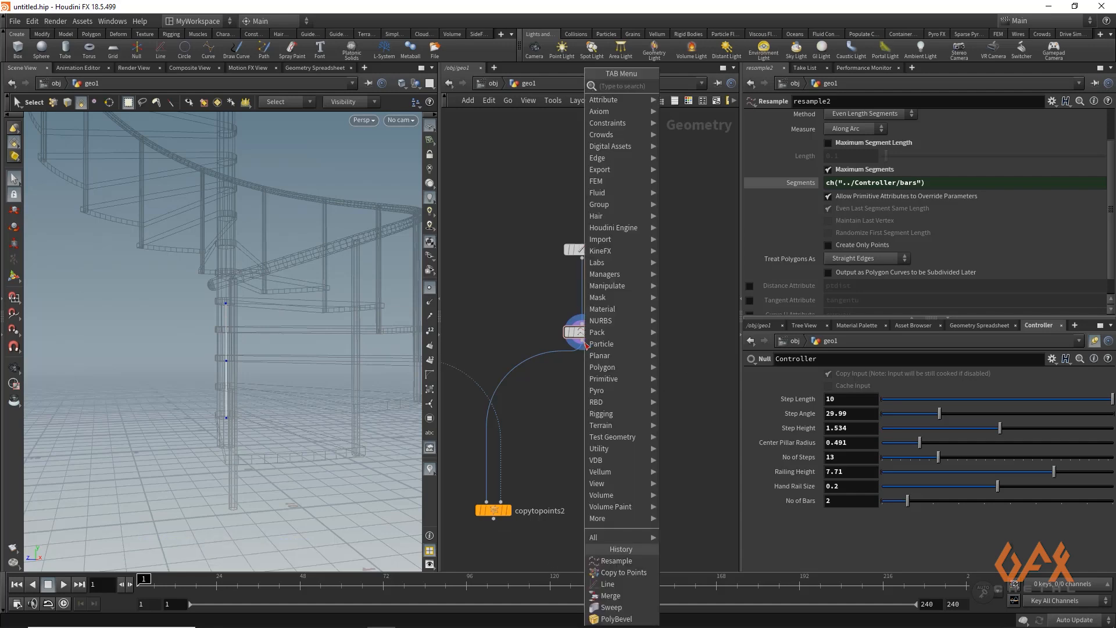
text(groura)
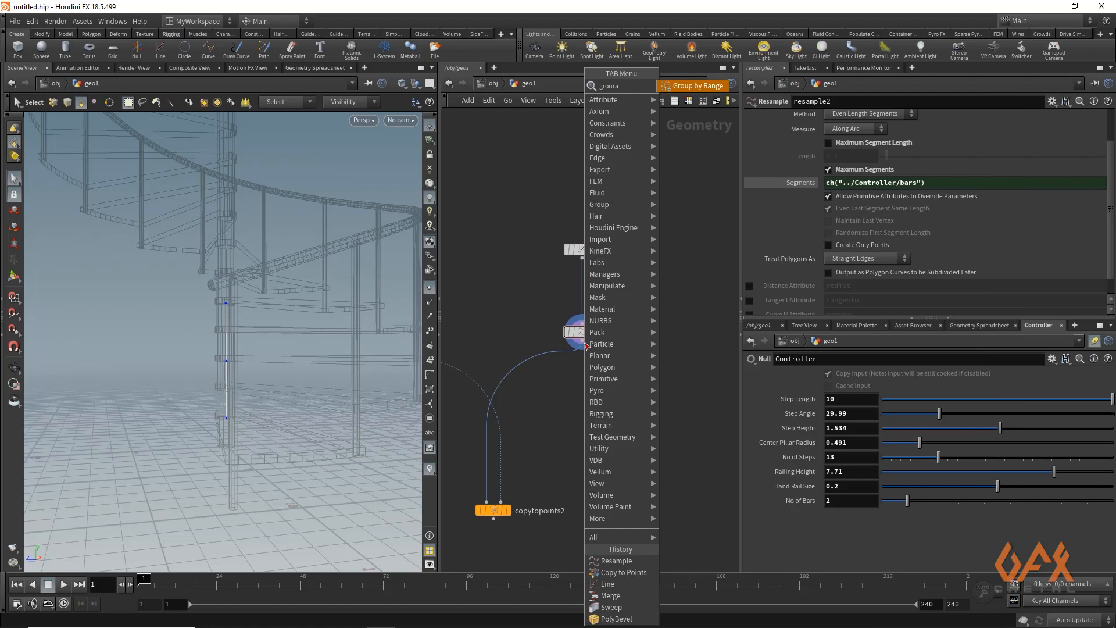
key(Return)
click(583, 367)
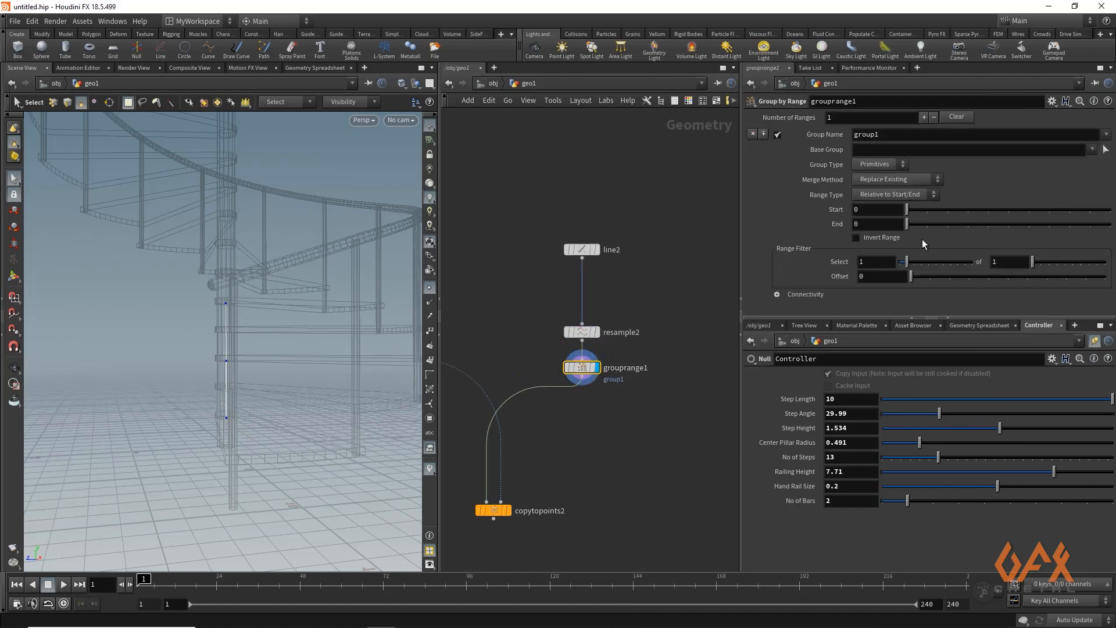
Set grouprange1's range End to 1, its Group Type to Points, and invert the range.
drag(907, 226, 926, 233)
click(14, 276)
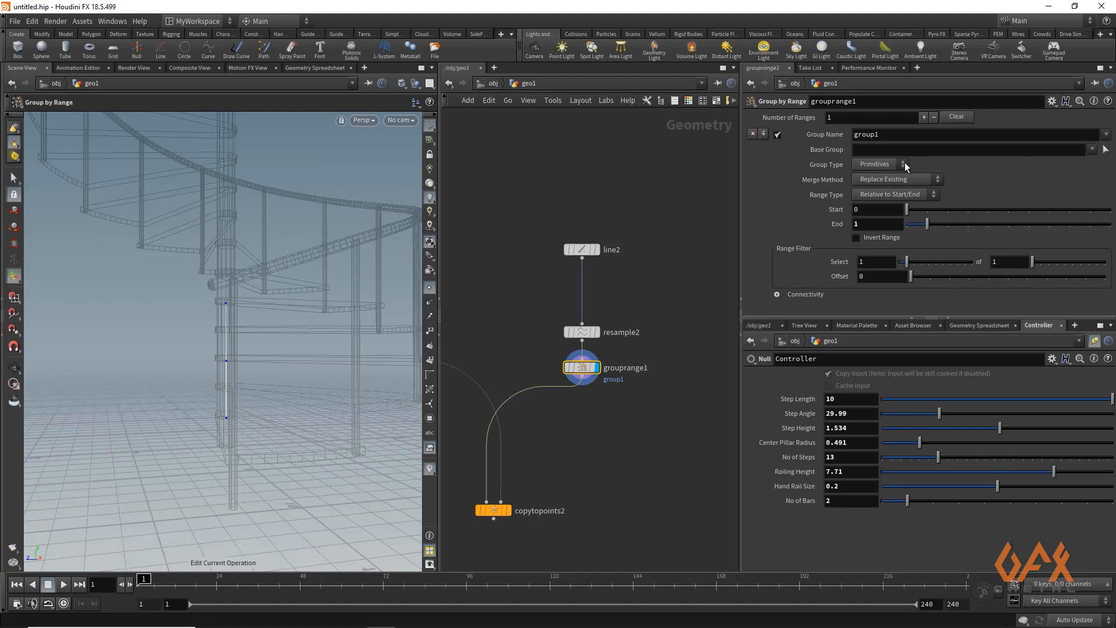
click(869, 176)
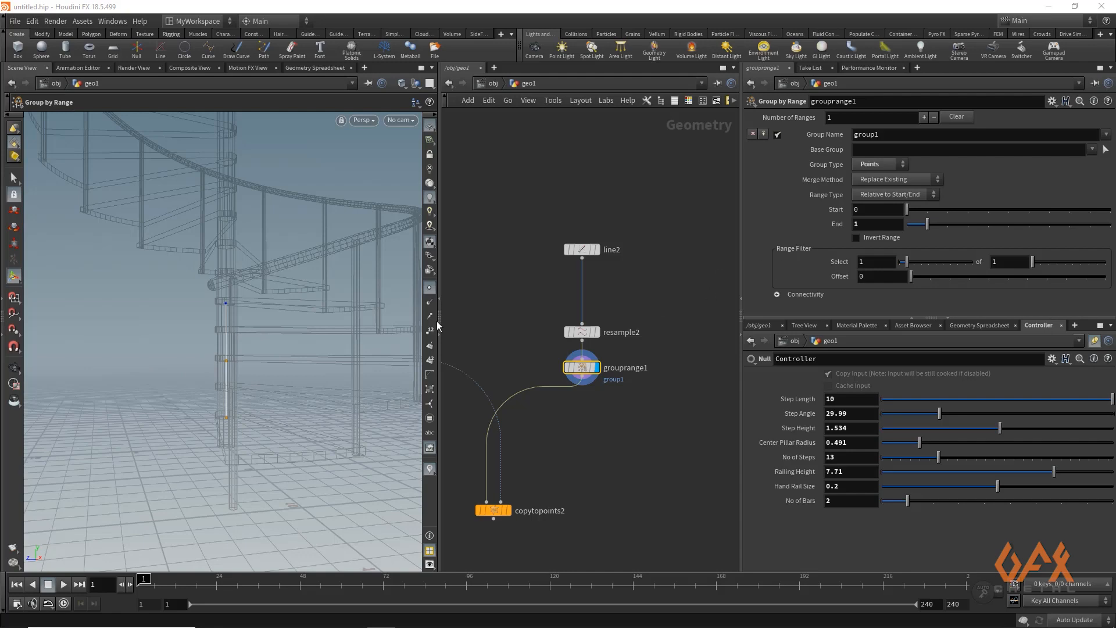
alt+right_drag(207, 356, 343, 348)
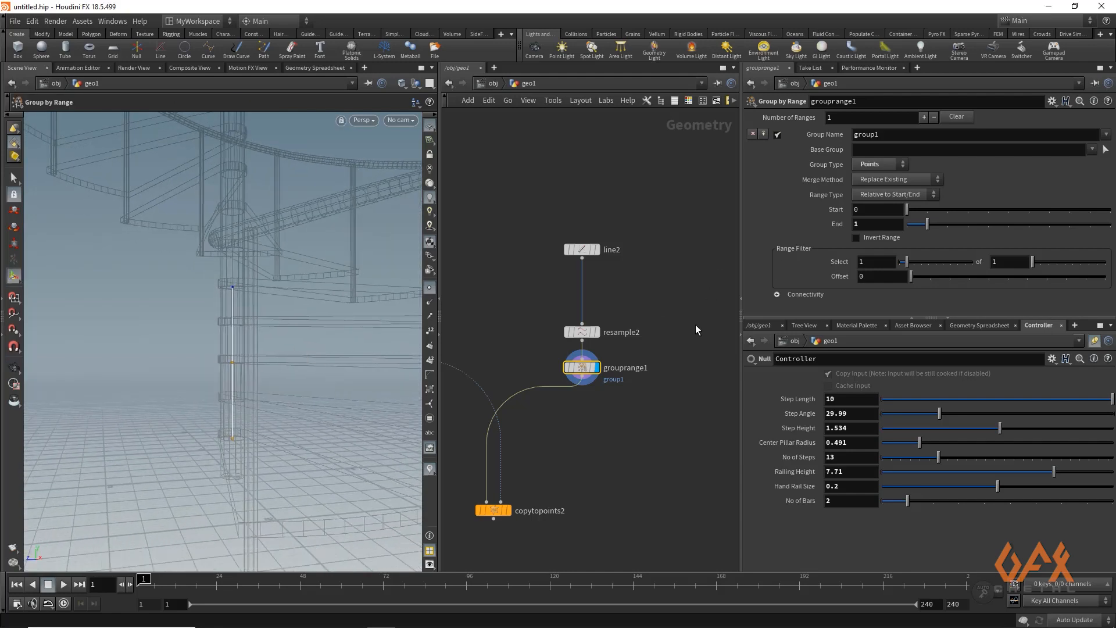
click(855, 238)
Rename the group created by grouprange1 to topPoint.
double_click(876, 135)
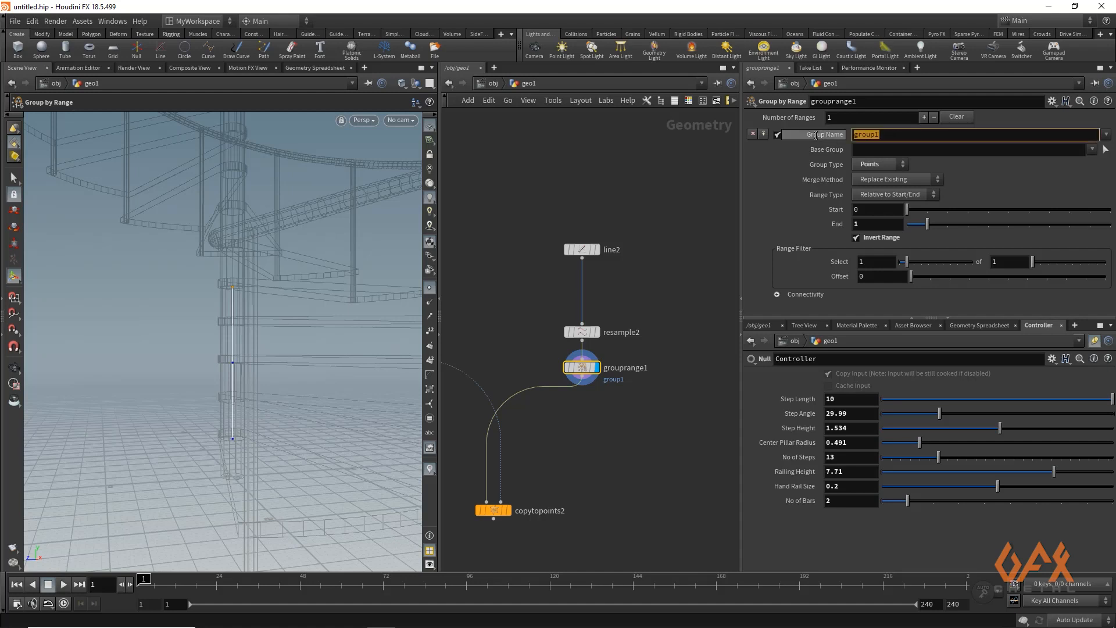
text(t)
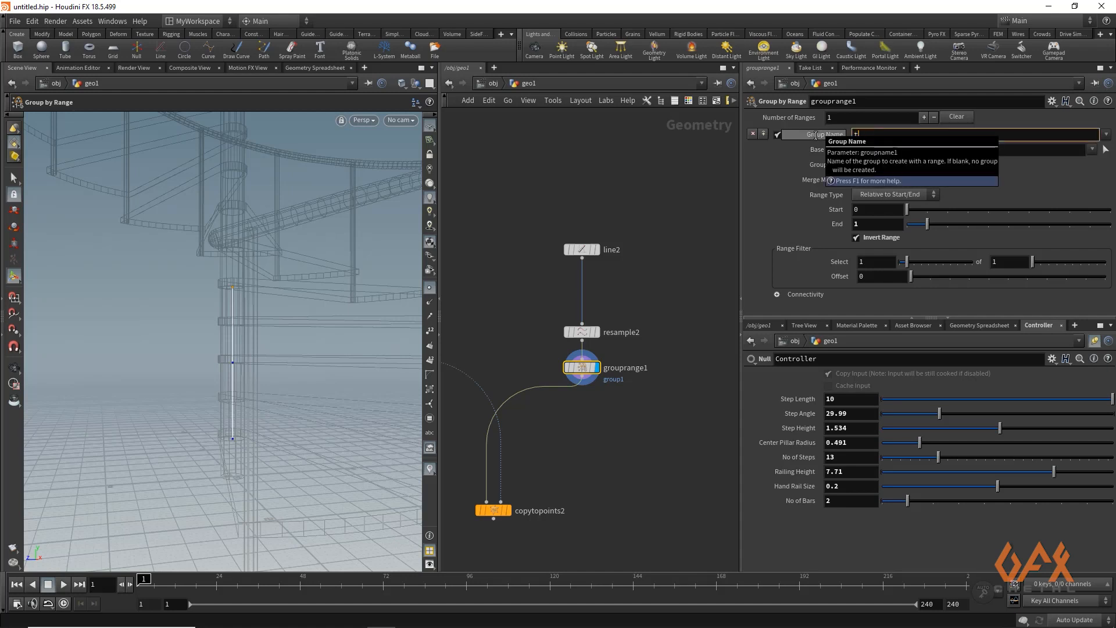
text(op)
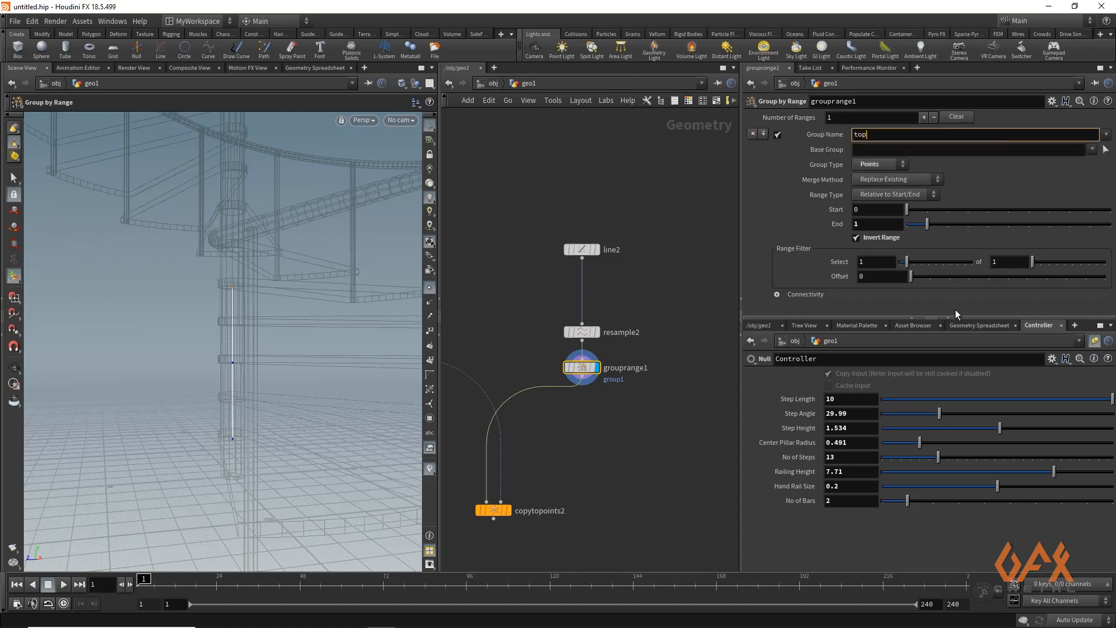
text(Point)
key(Return)
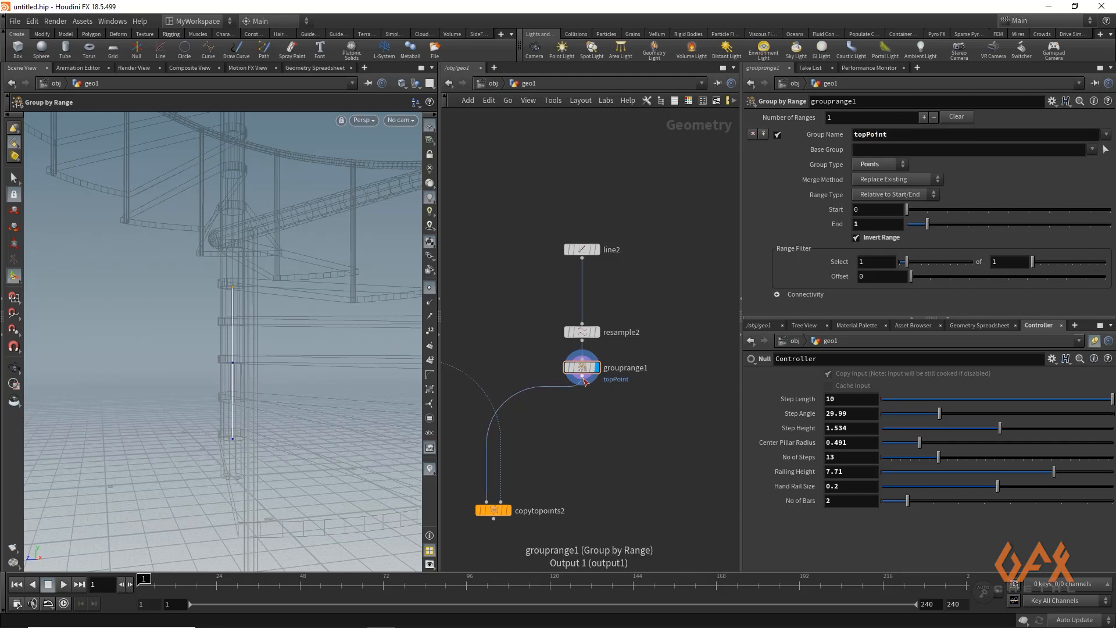
Insert a Blast node after grouprange1, set it to delete the topPoint group, and display it.
key(Tab)
text(blast)
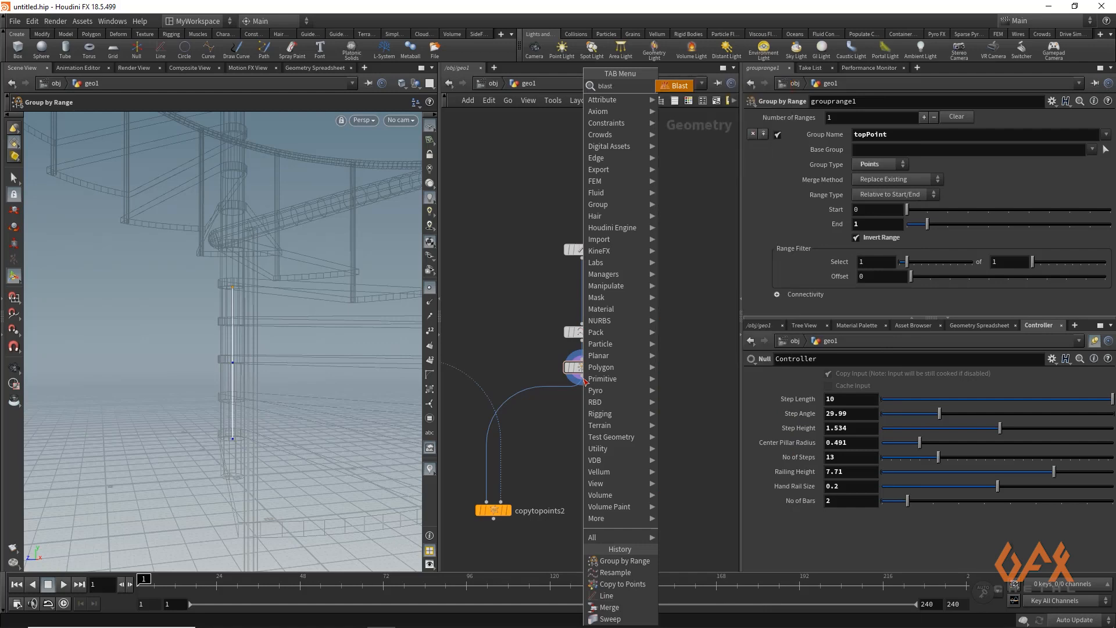
key(Return)
click(585, 383)
click(1095, 116)
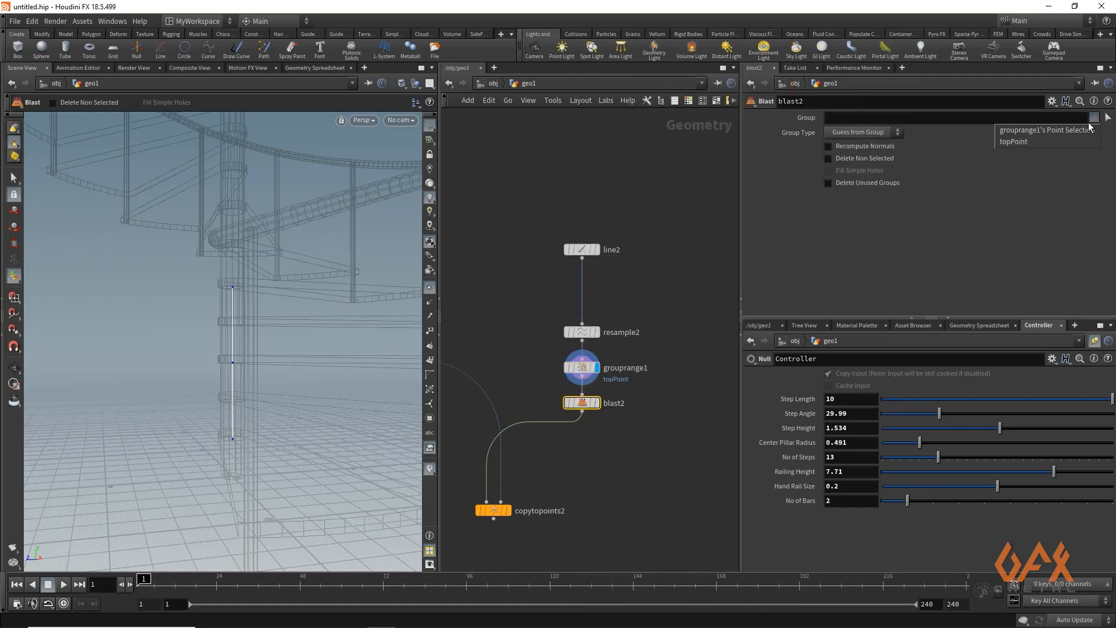
click(1060, 140)
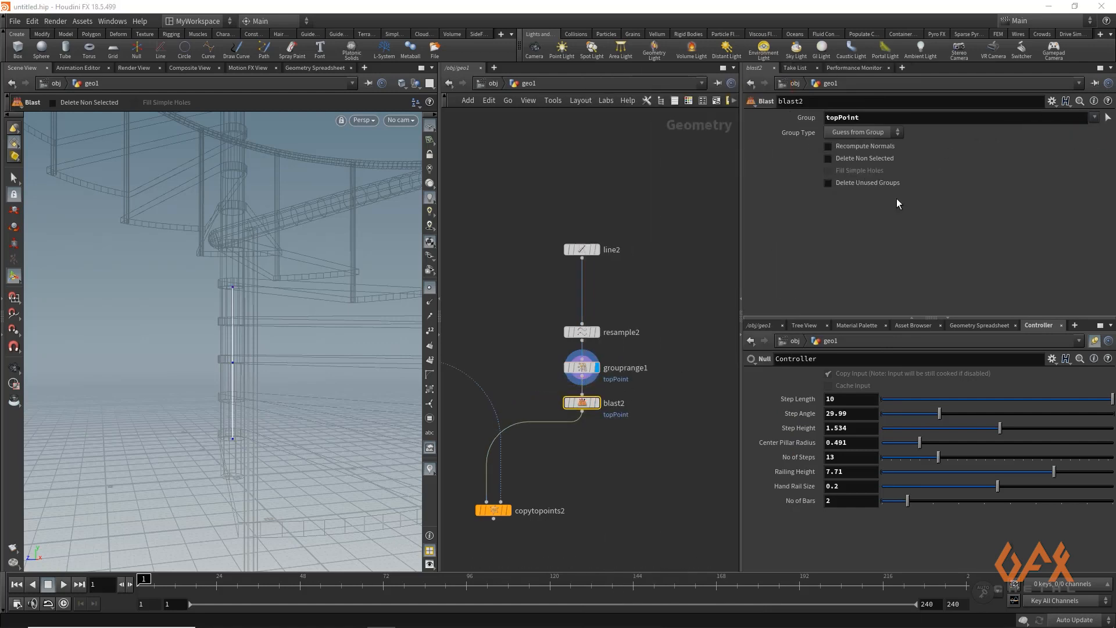
click(596, 402)
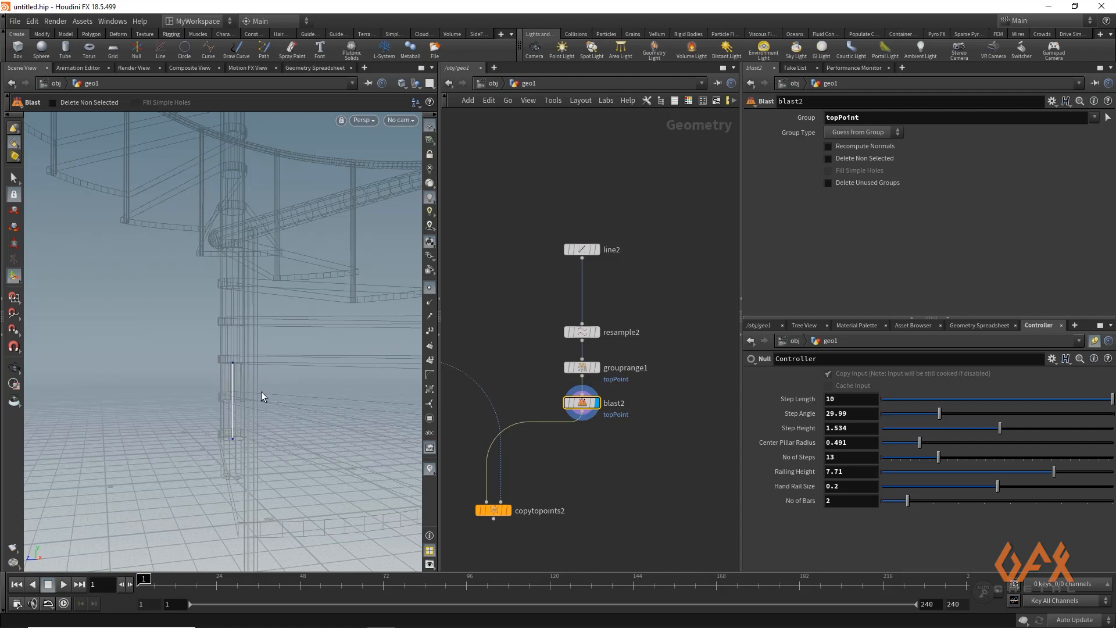
key(Tab)
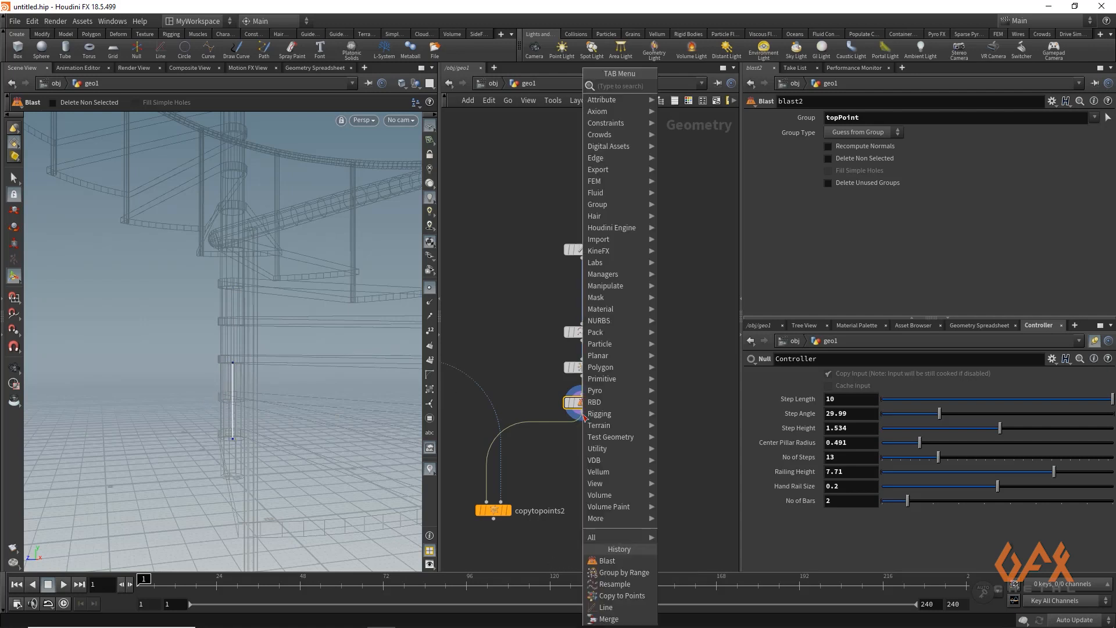
text(attcre)
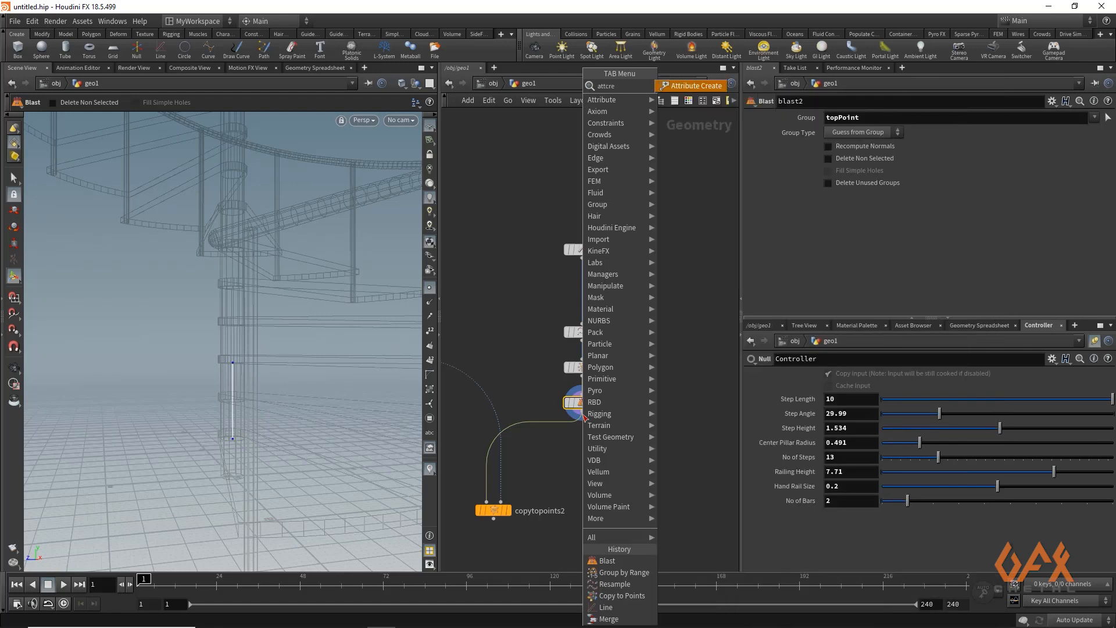
key(Return)
click(582, 438)
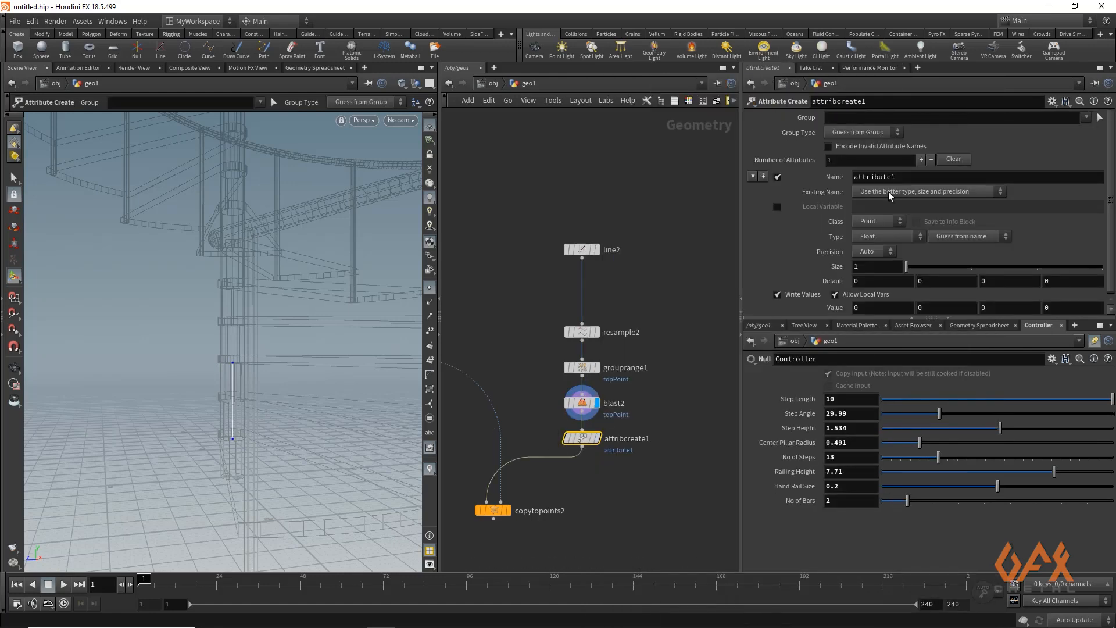
drag(895, 177, 784, 178)
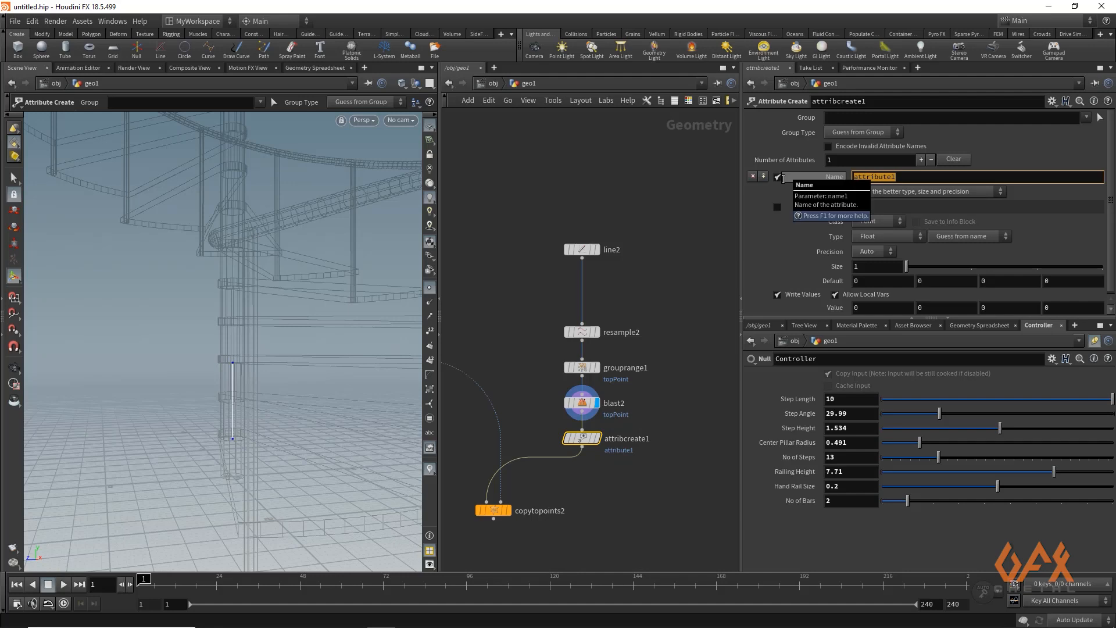
text(ptn)
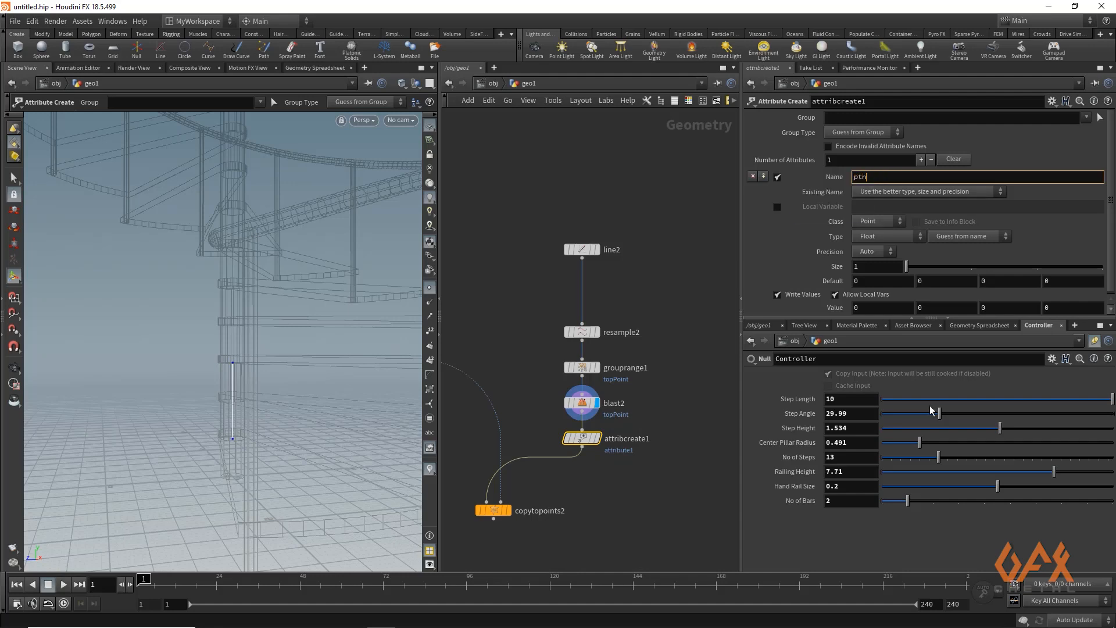
click(864, 307)
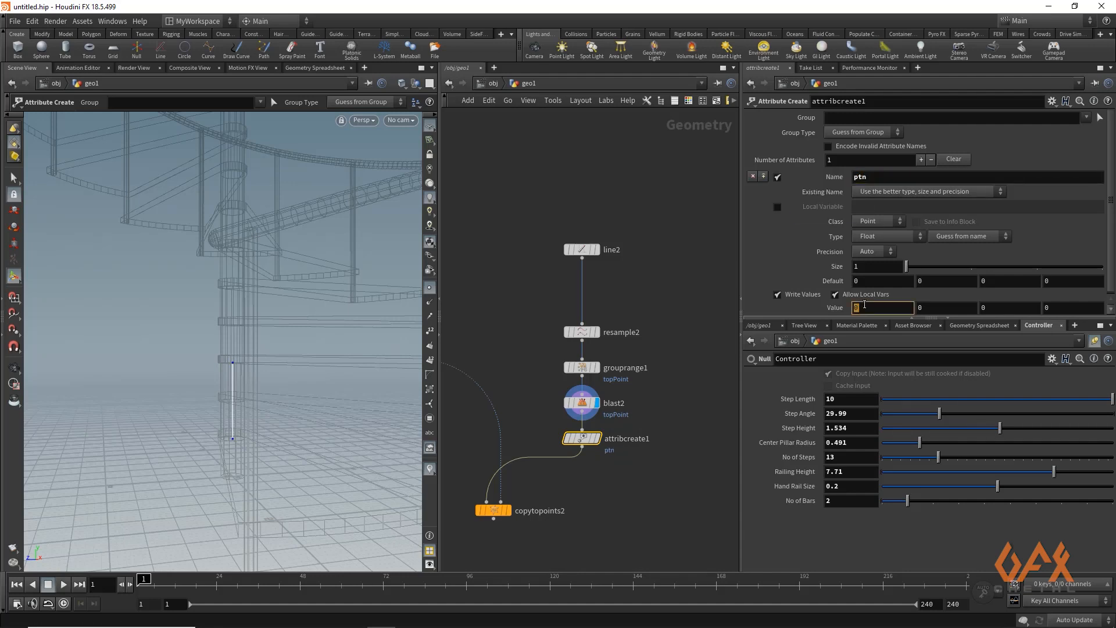
text(@ptnum)
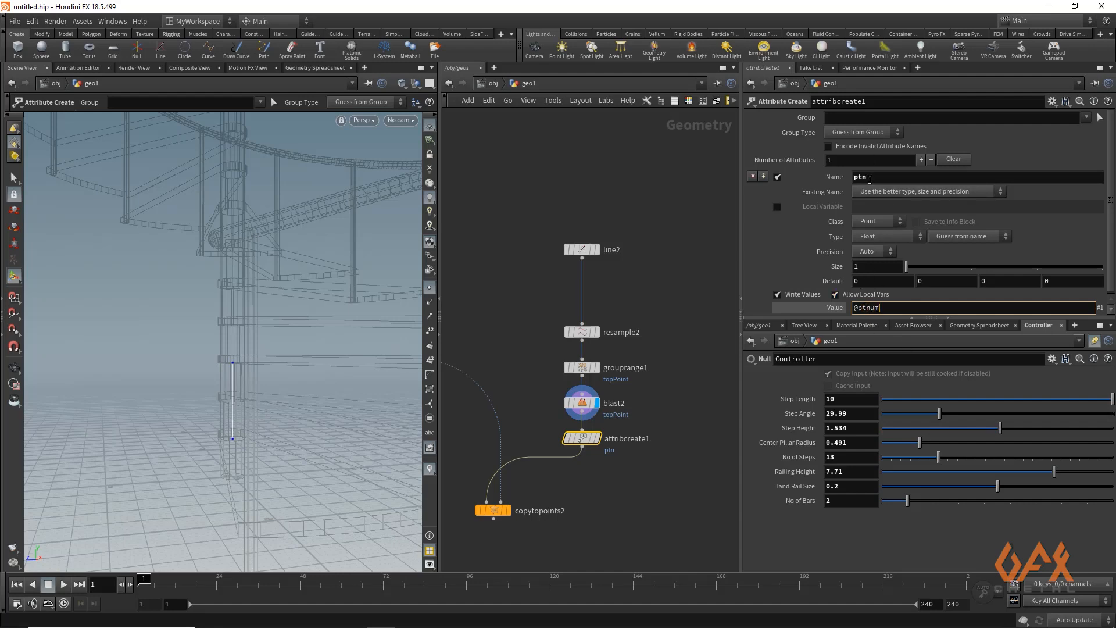
Select and display copytopoints2 to show the shortened resampled lines copied along the railing.
middle_drag(568, 488, 598, 395)
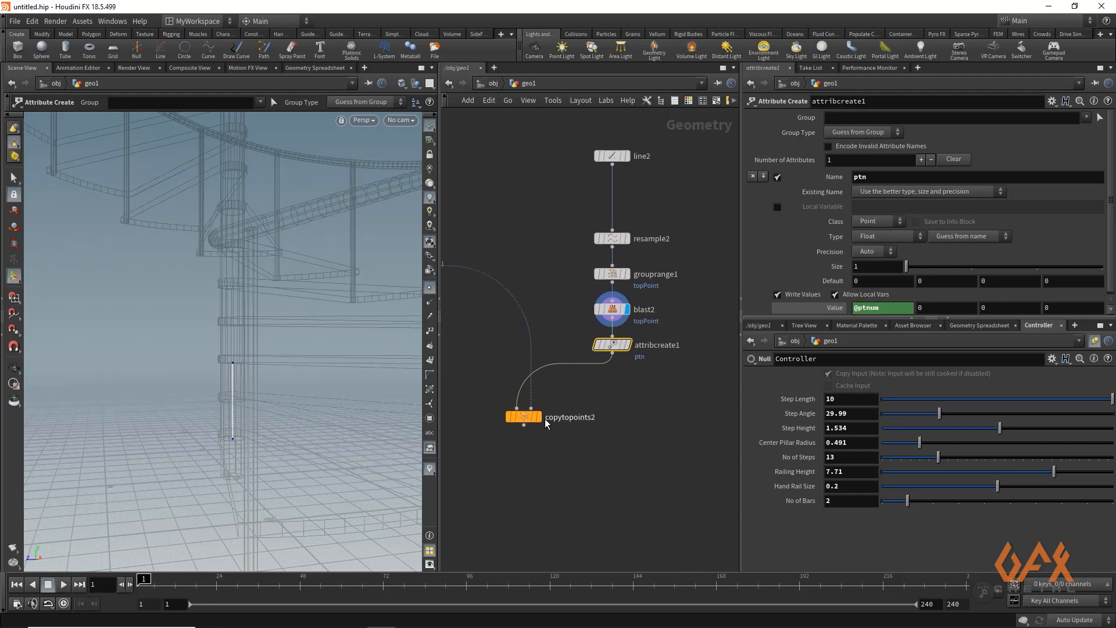
click(540, 417)
click(522, 422)
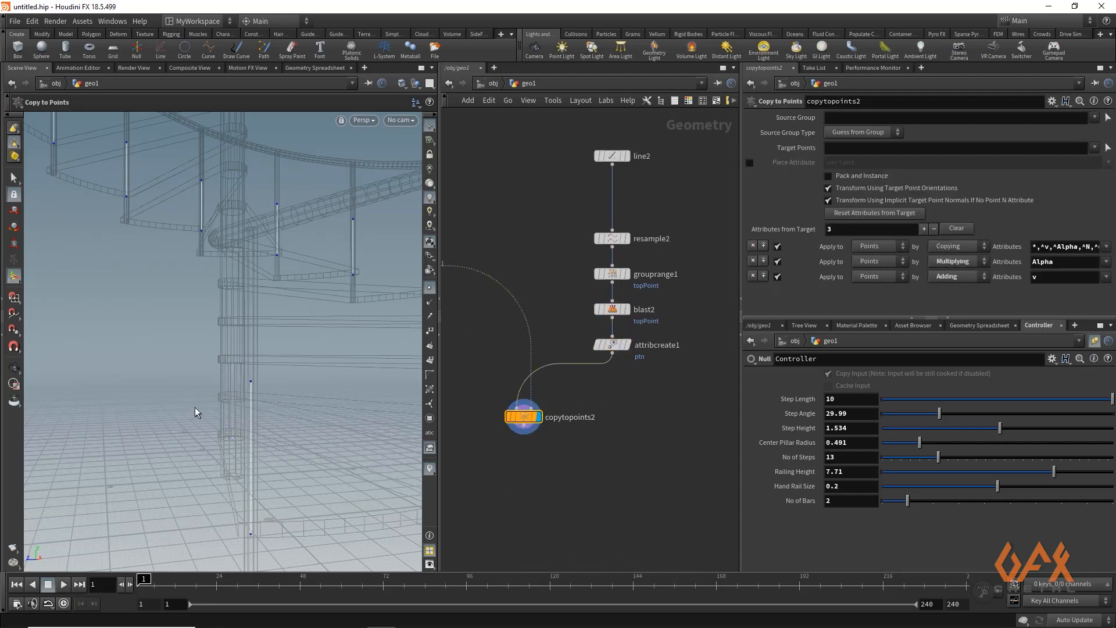
Set No of Bars to 4 and create a visualizer for the ptn point attribute from copytopoints2's node information.
drag(908, 500, 954, 504)
mouse_move(532, 420)
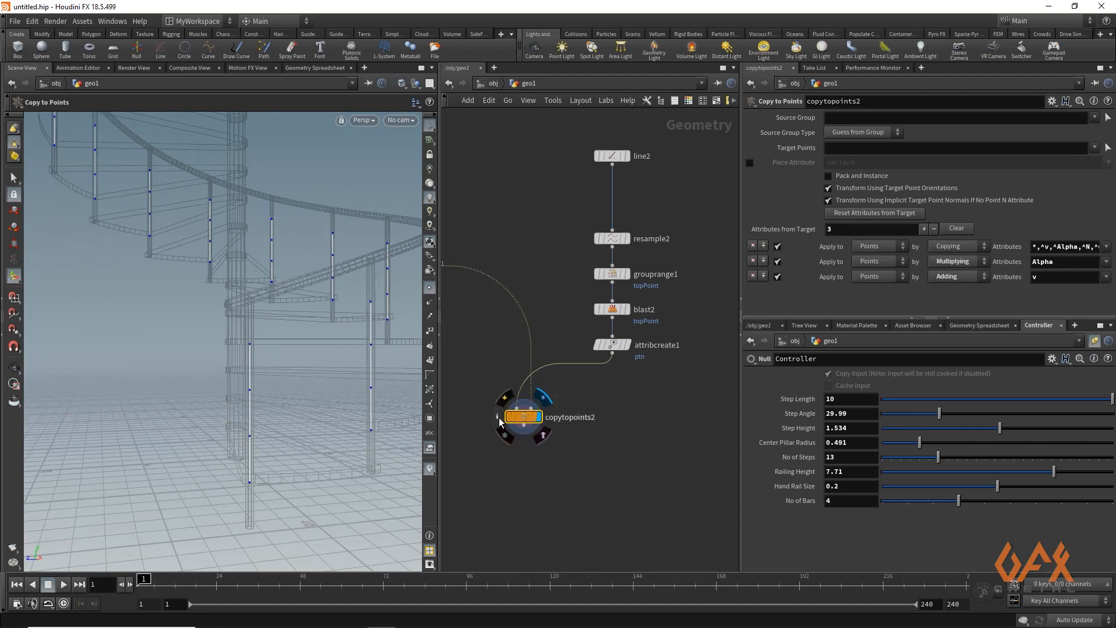
click(501, 418)
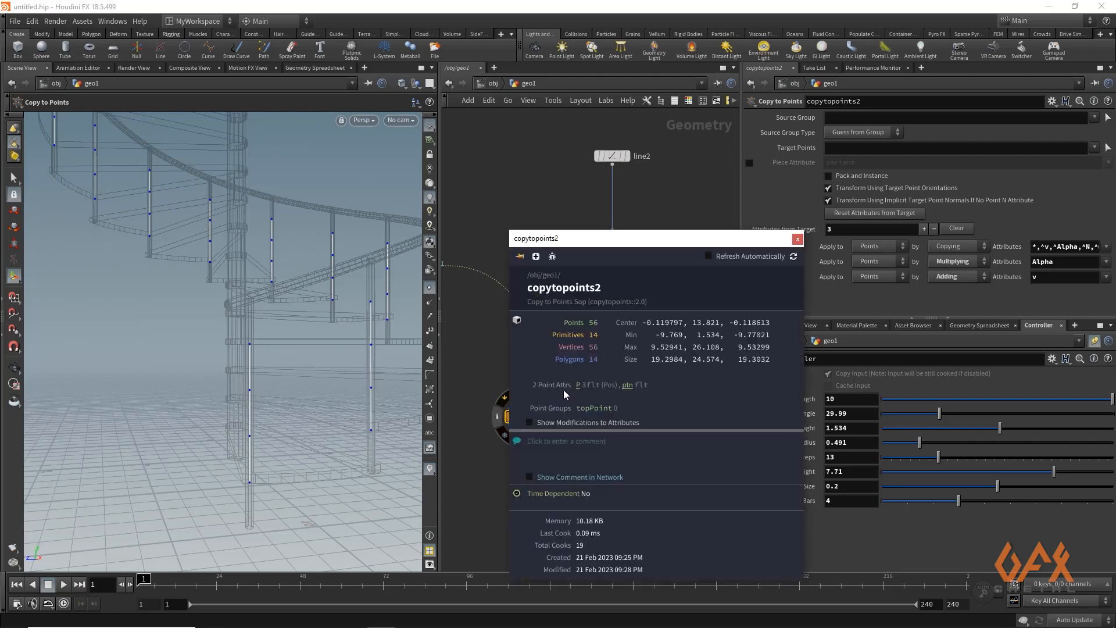
click(627, 385)
click(797, 239)
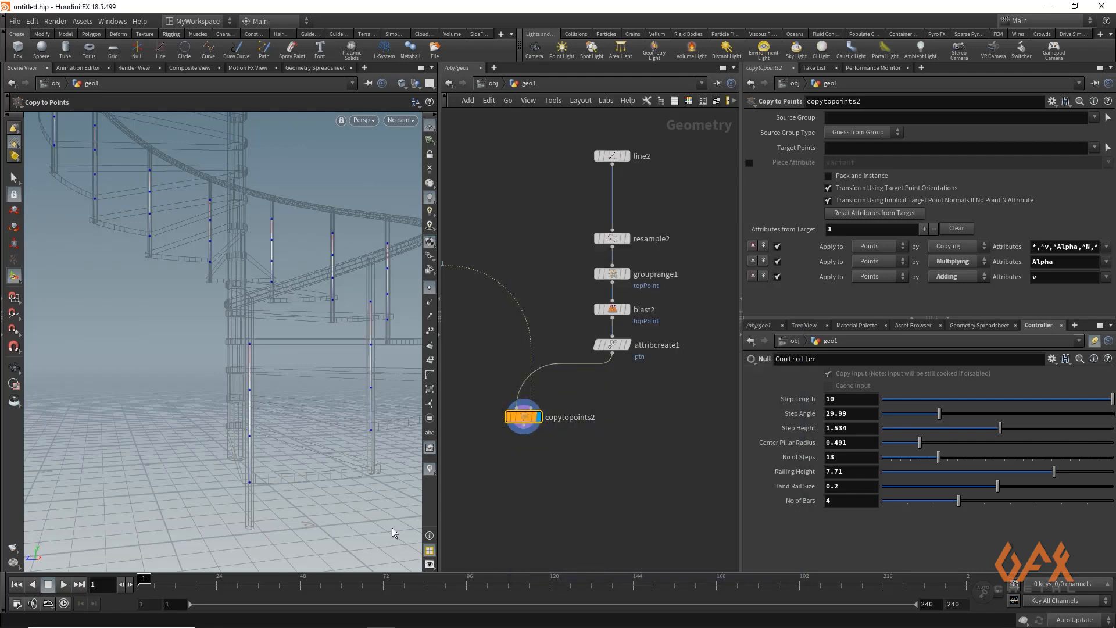
Change the ptn visualizer's type to Marker to check the point values, and turn the viewport visualizers off.
right_click(429, 472)
click(541, 455)
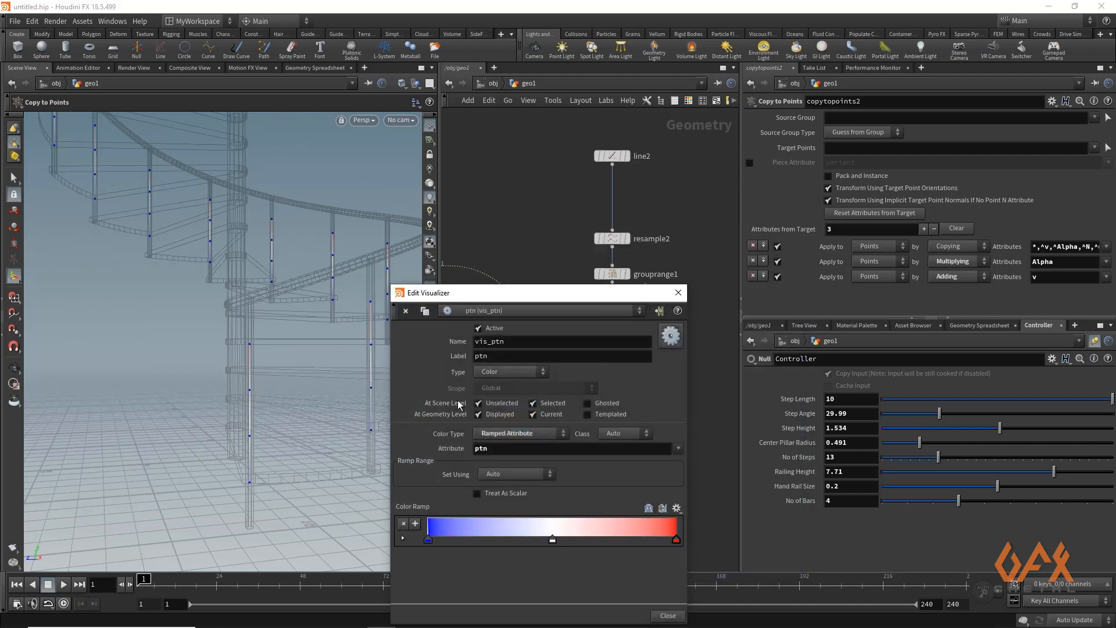
click(501, 371)
click(483, 385)
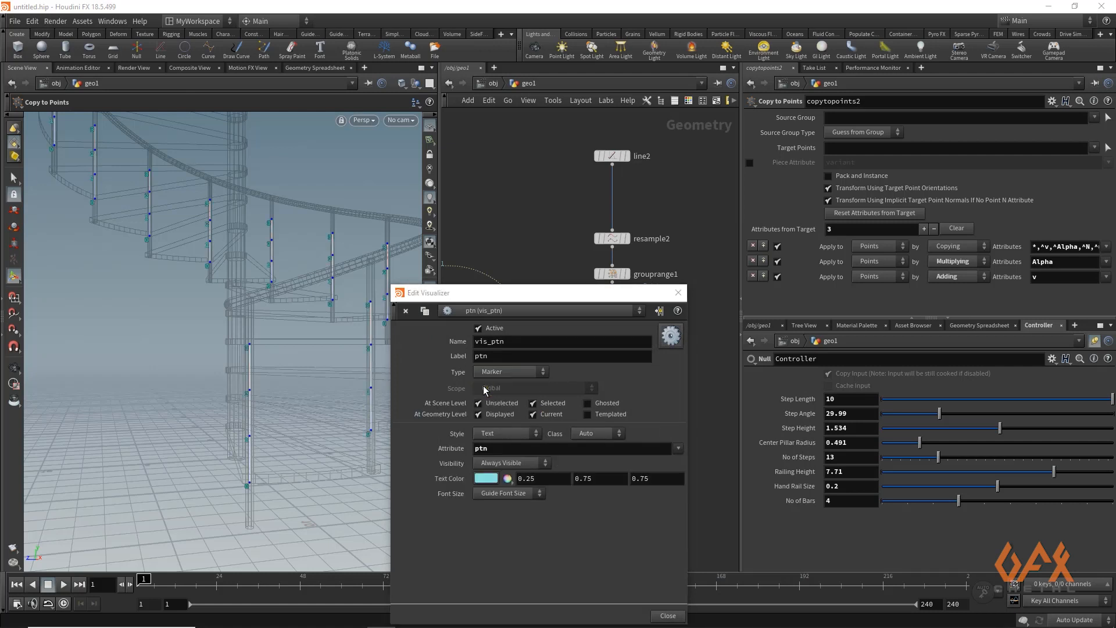
click(677, 292)
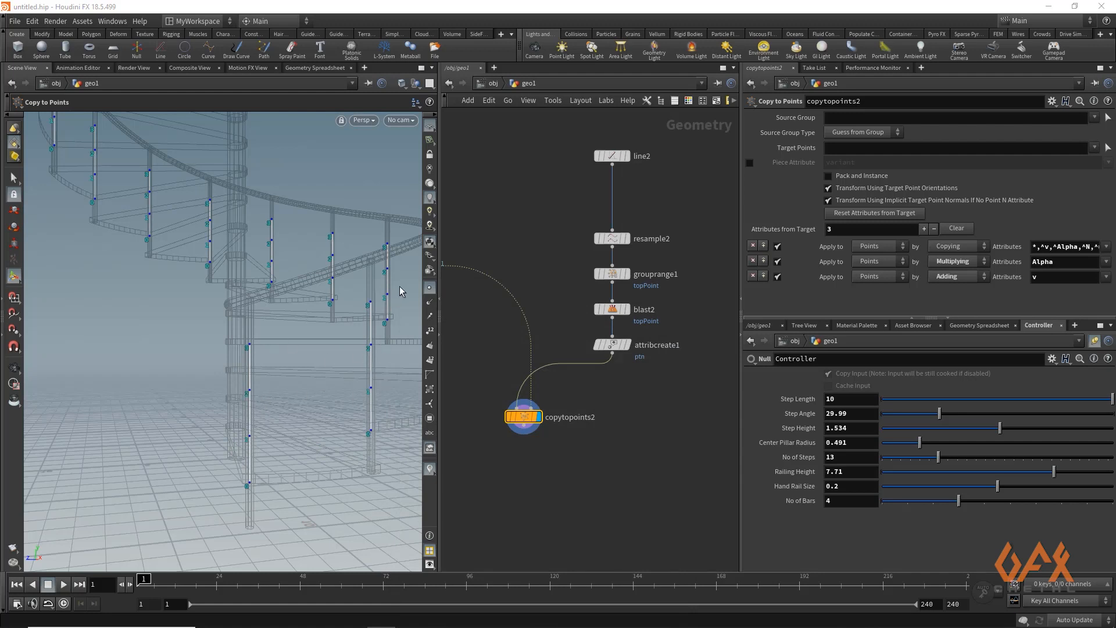
click(428, 468)
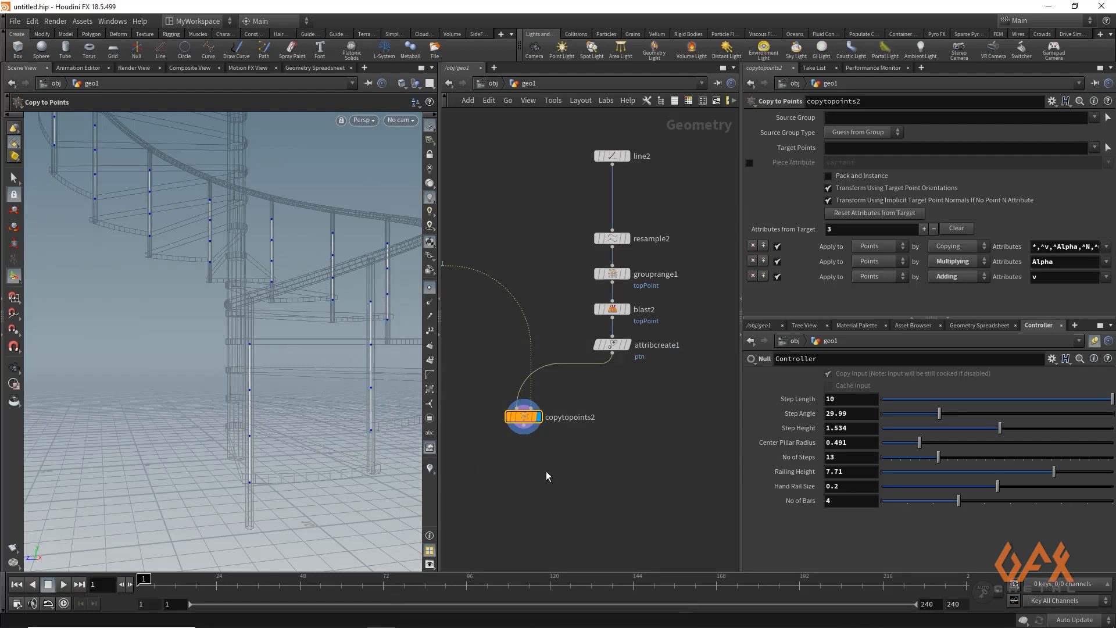
Append an Add node to the output of copytopoints2.
middle_drag(528, 436, 541, 342)
drag(540, 340, 533, 406)
text(ad)
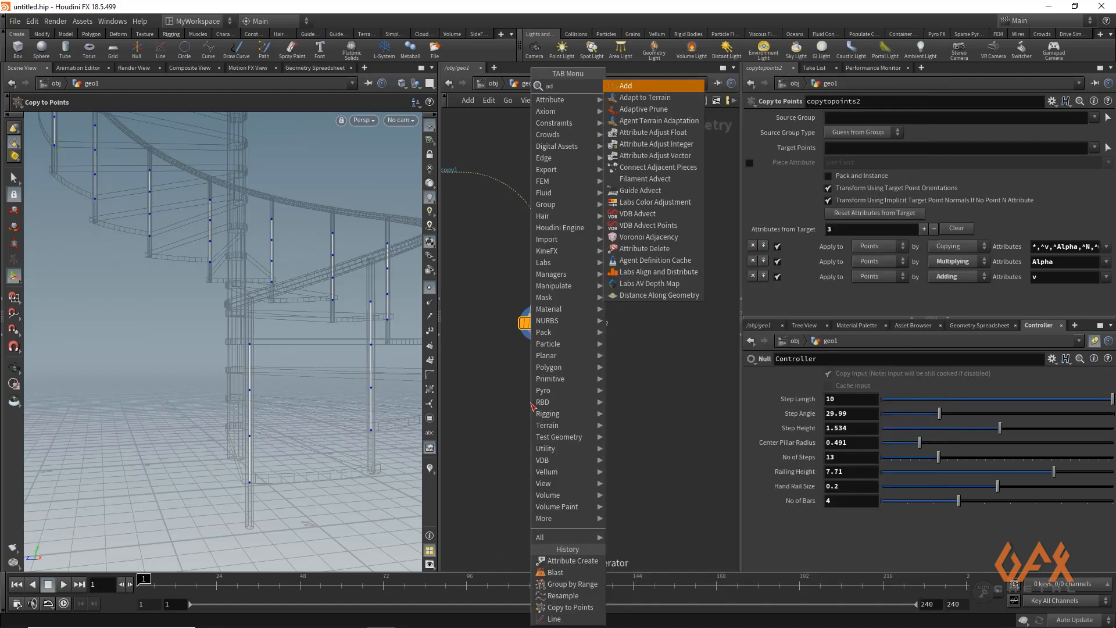
key(Return)
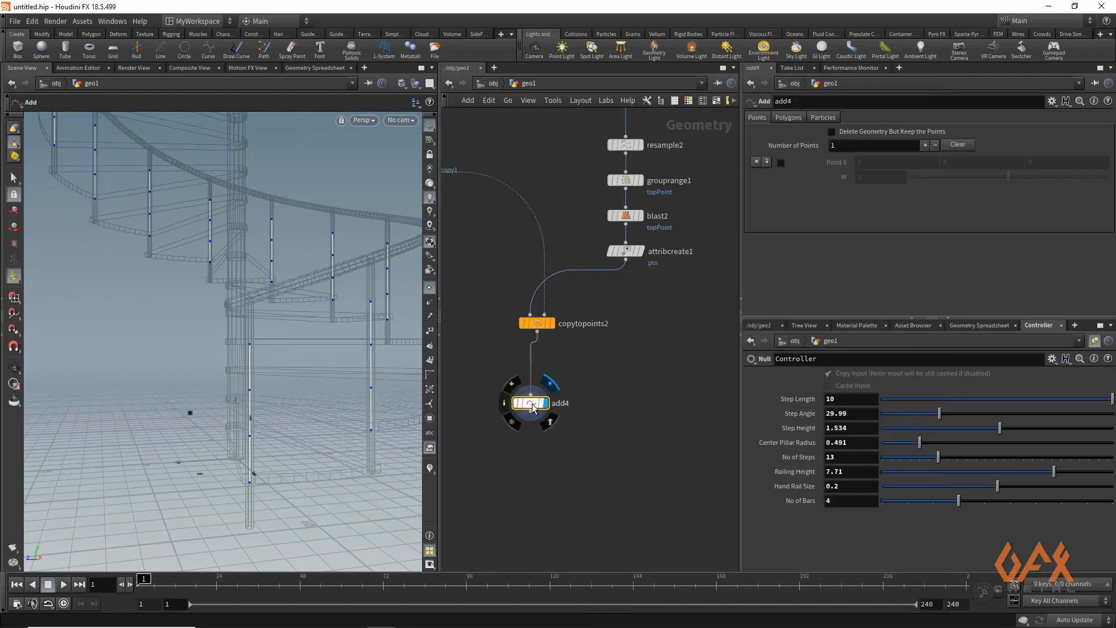
Set add4 to build polygons by group, By Attribute using ptn, and enable Delete Geometry But Keep the Points.
click(787, 118)
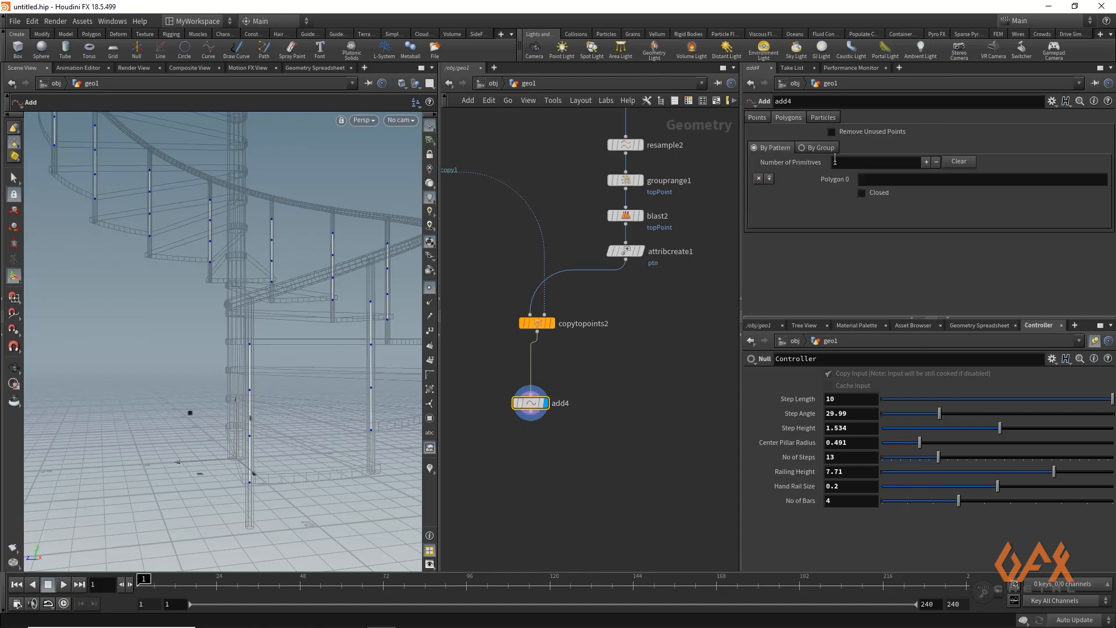
click(817, 149)
click(860, 178)
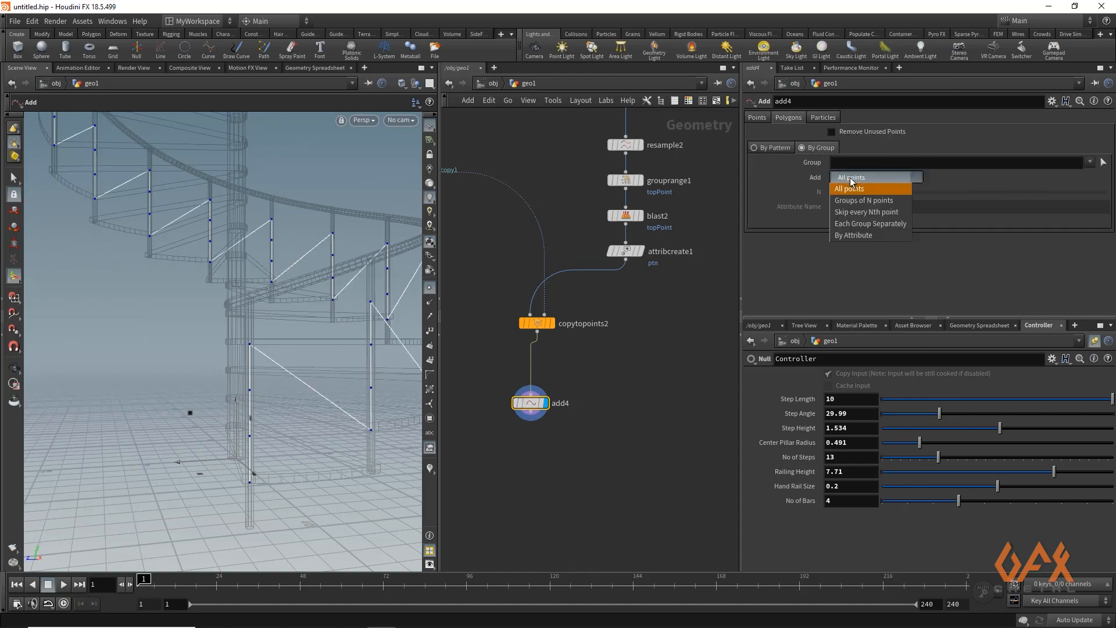
click(846, 235)
click(852, 207)
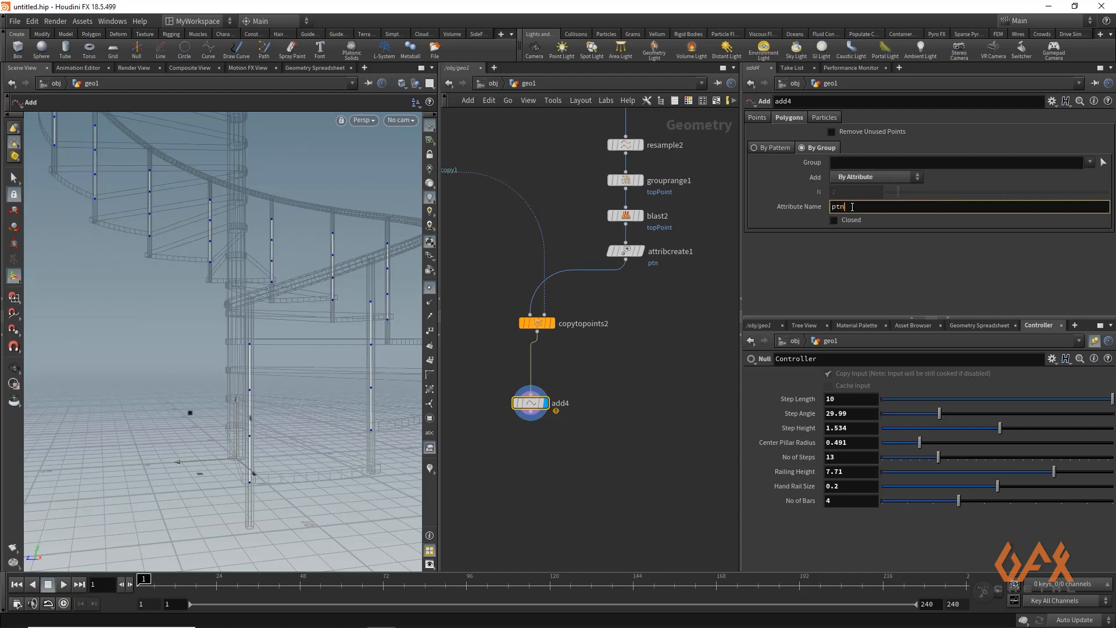
key(Return)
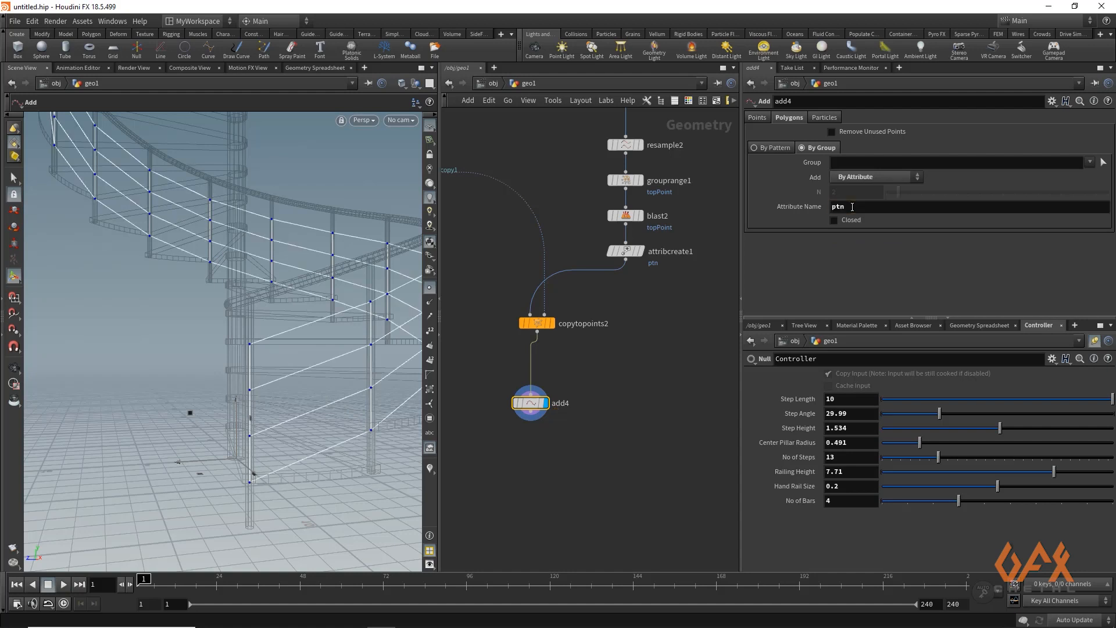
click(757, 118)
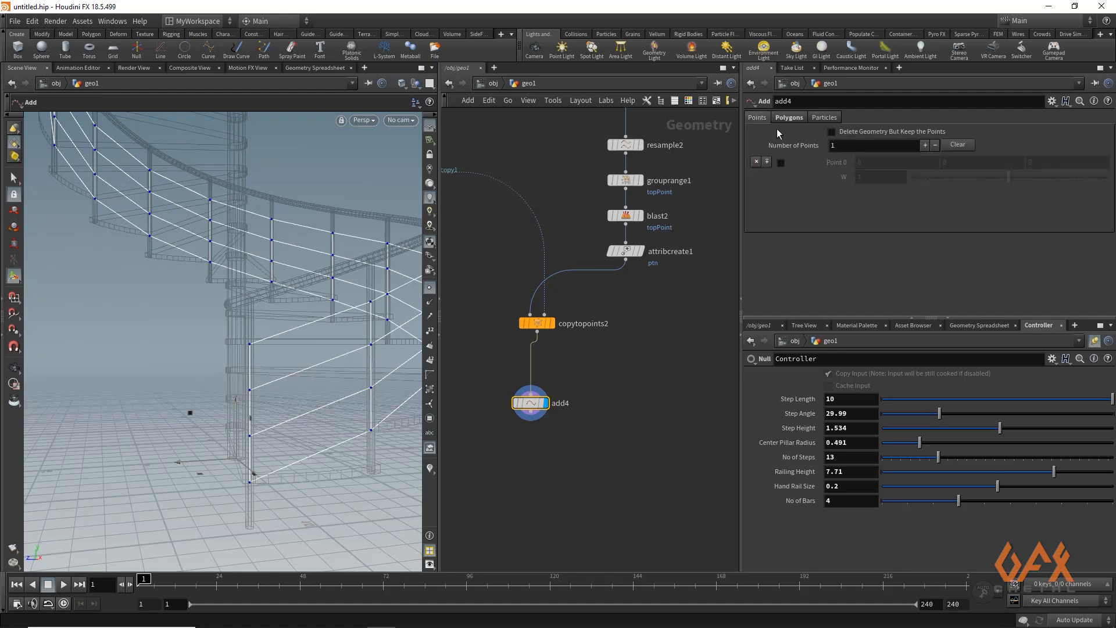
click(832, 133)
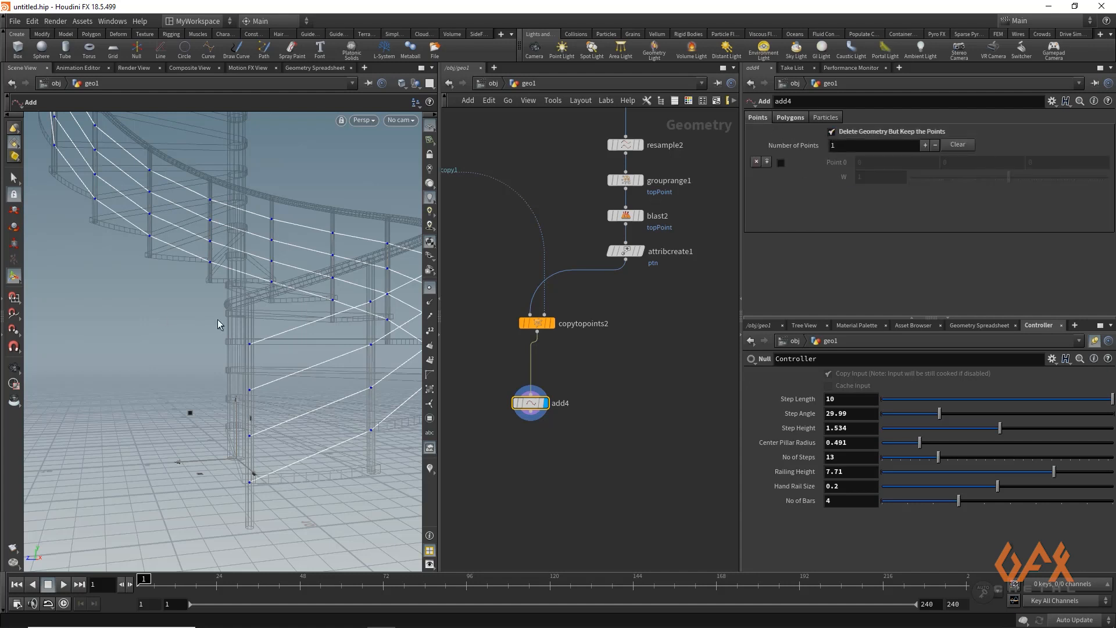
alt+drag(217, 321, 279, 344)
Append a Resample node to the output of add4.
middle_drag(521, 372, 639, 382)
scroll(574, 366, down, 3)
middle_drag(575, 364, 634, 329)
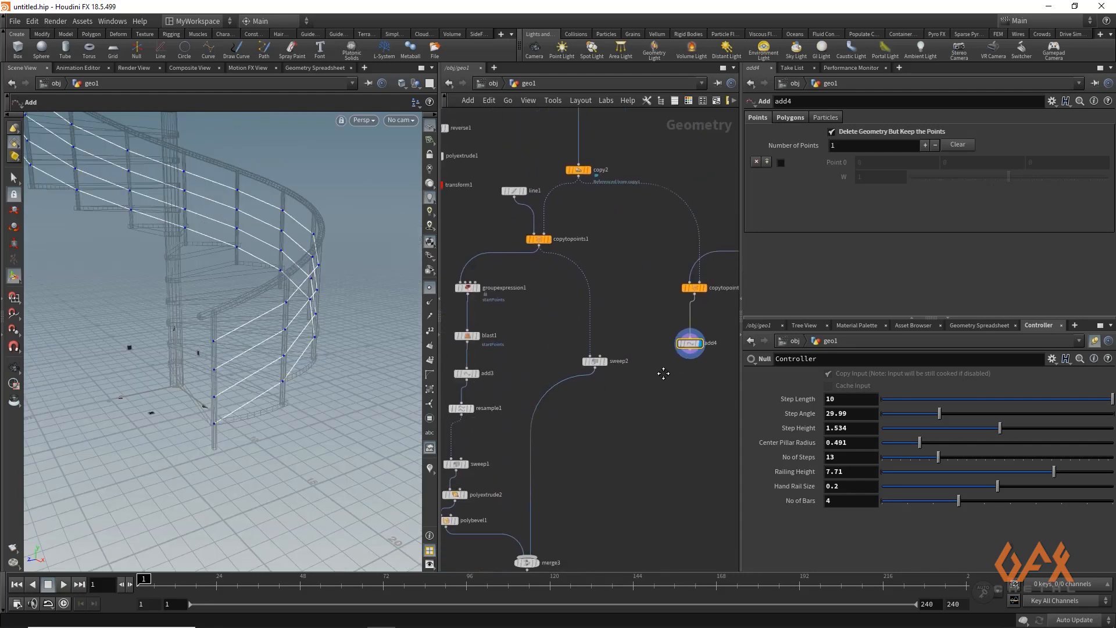
key(f)
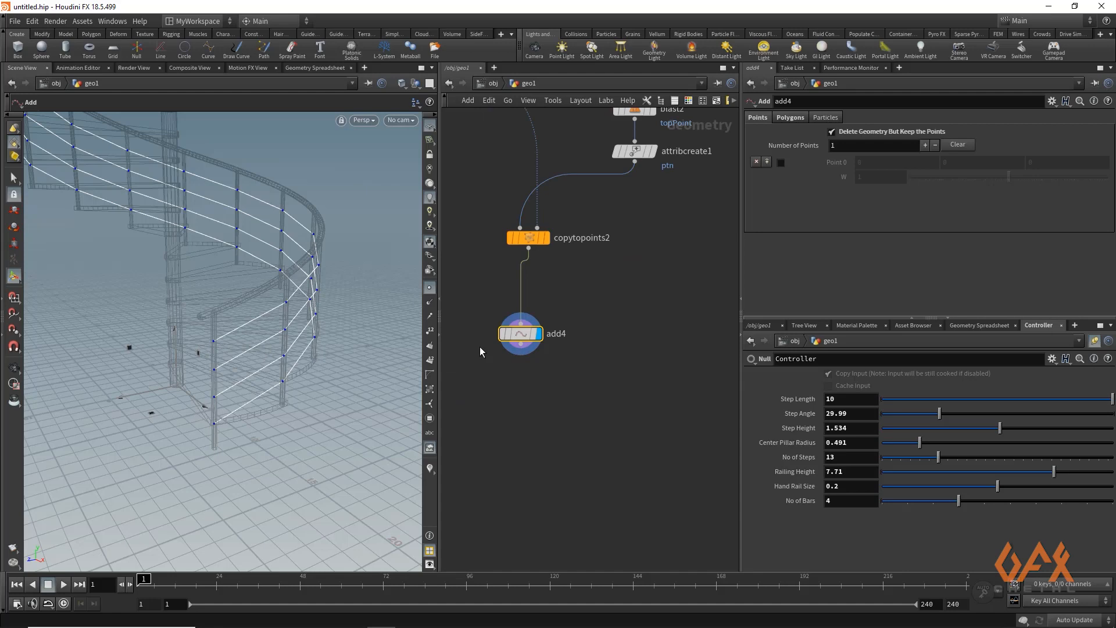
click(521, 344)
key(Tab)
text(resa)
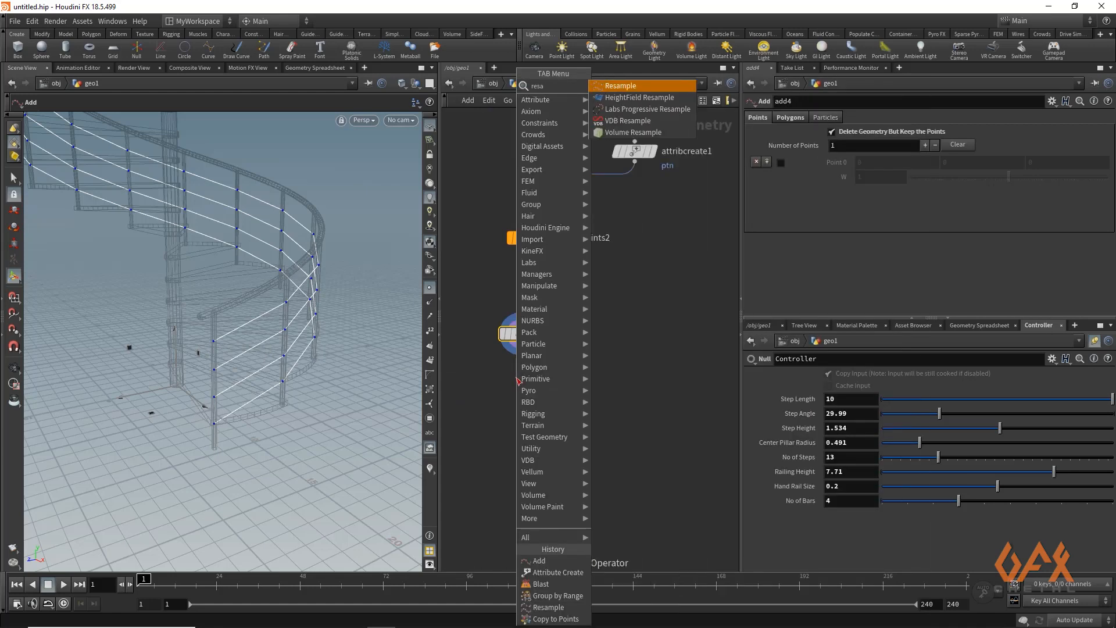
text(mp)
key(Return)
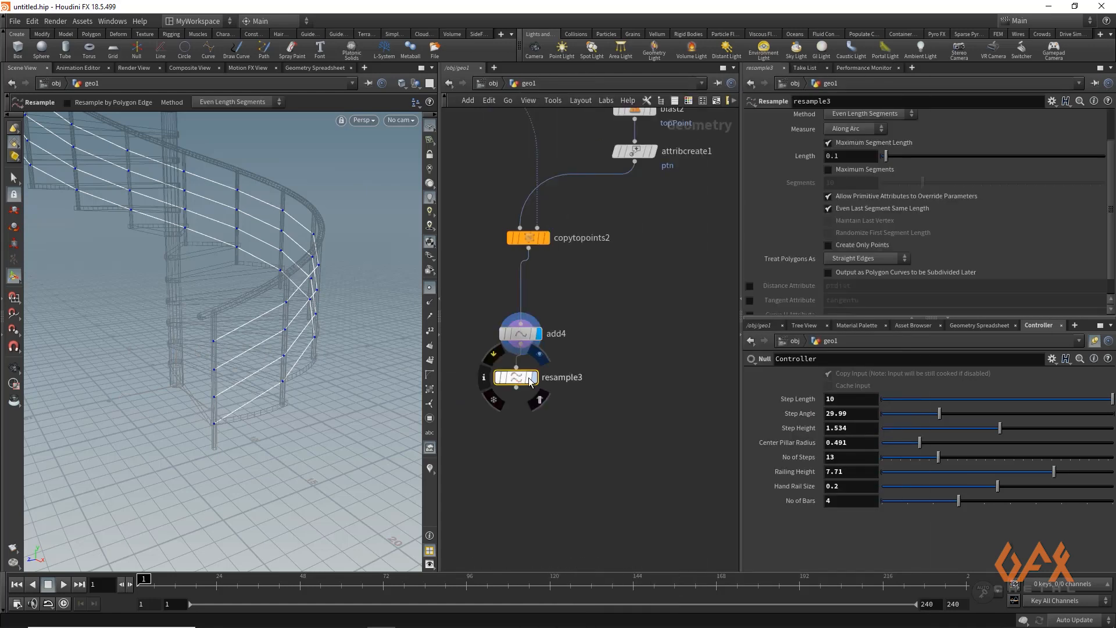
Display resample3, set its segment length to 0.3 and treat the polygons as Interpolating Curves, checking the curves against the posts.
click(838, 157)
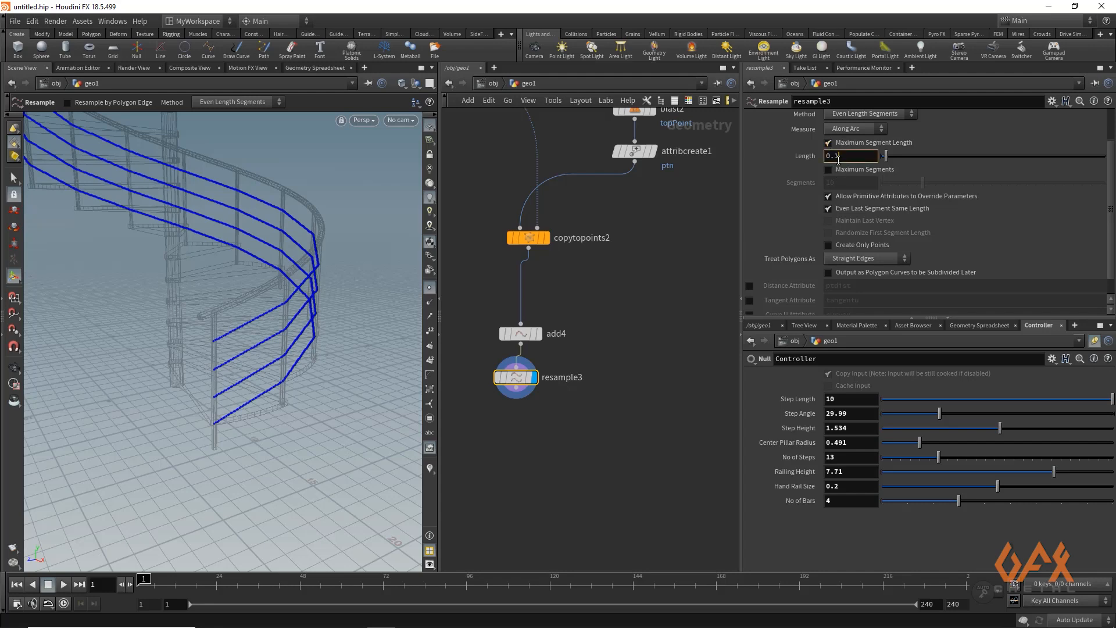
text(3)
click(843, 258)
click(848, 294)
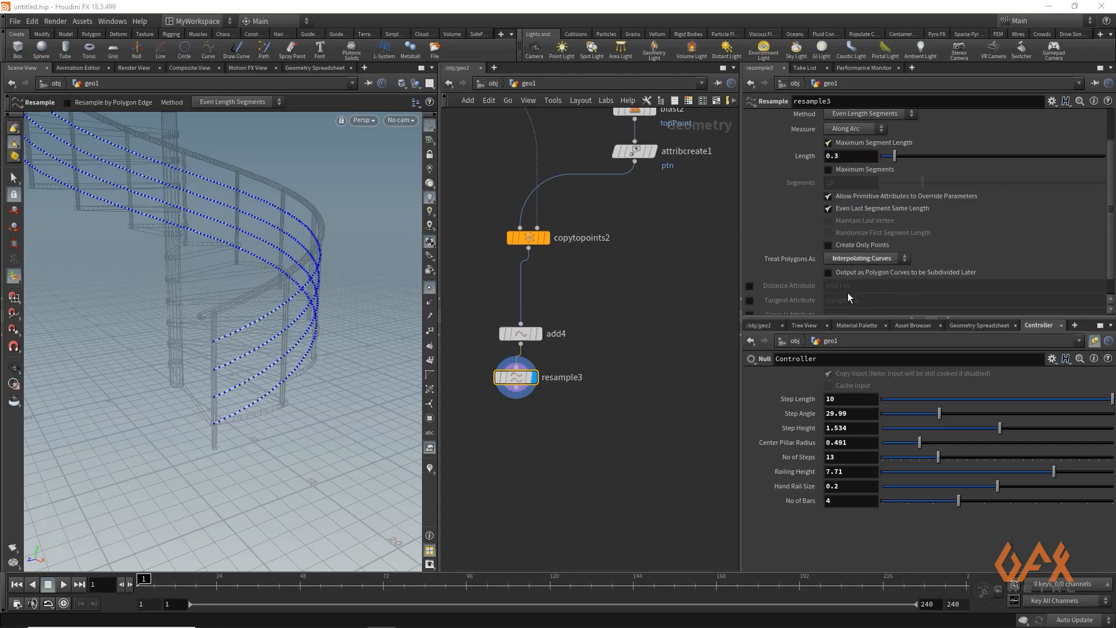
key(Escape)
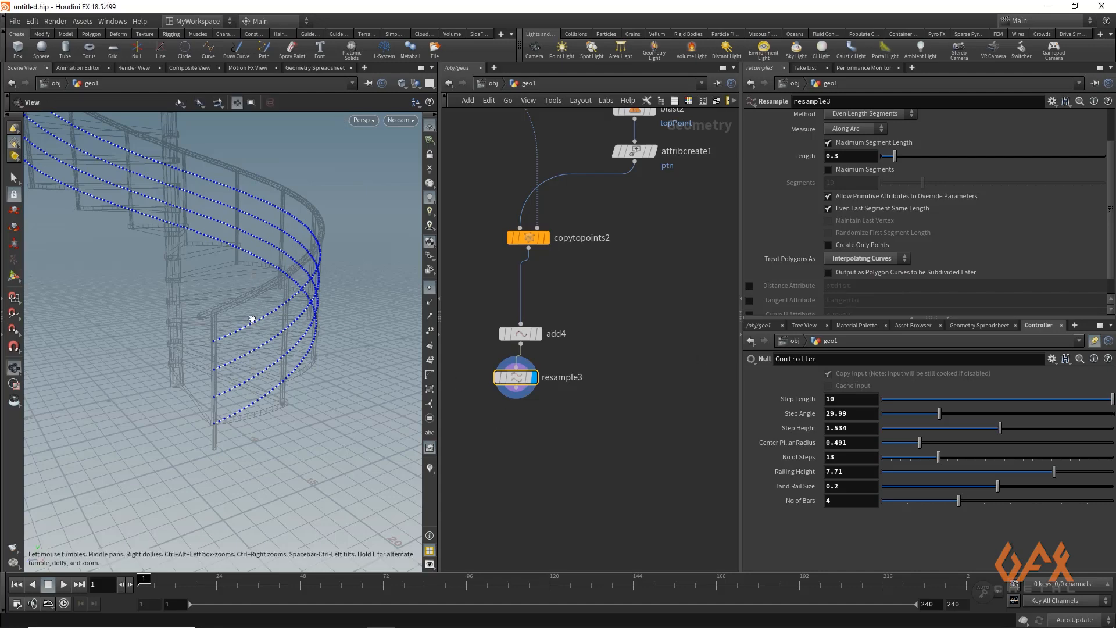
drag(340, 322, 227, 353)
drag(279, 300, 299, 268)
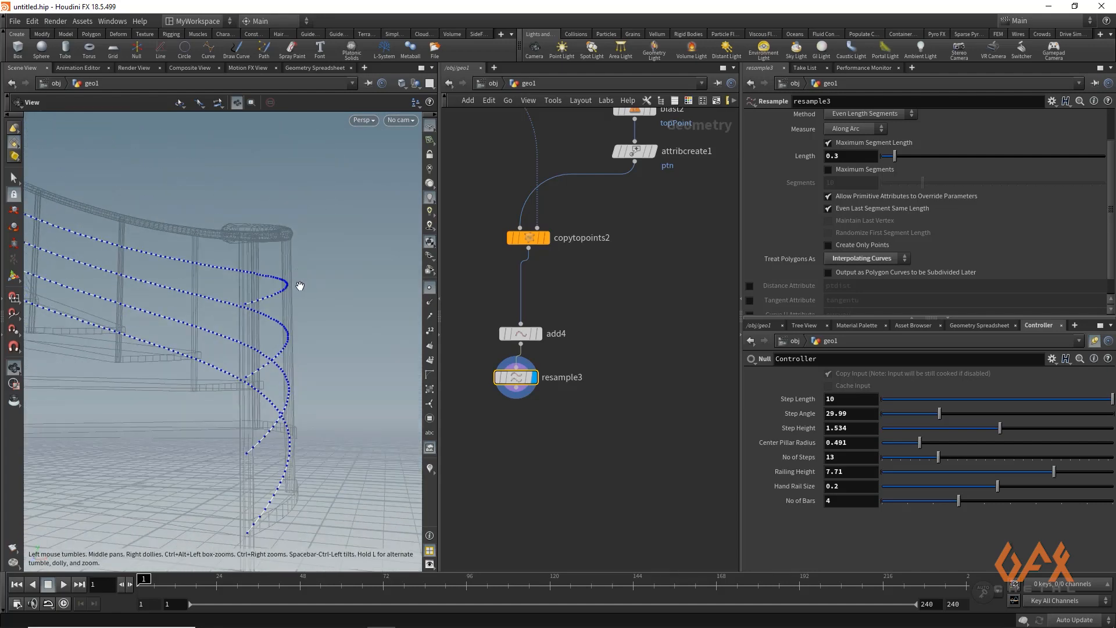
drag(297, 287, 310, 256)
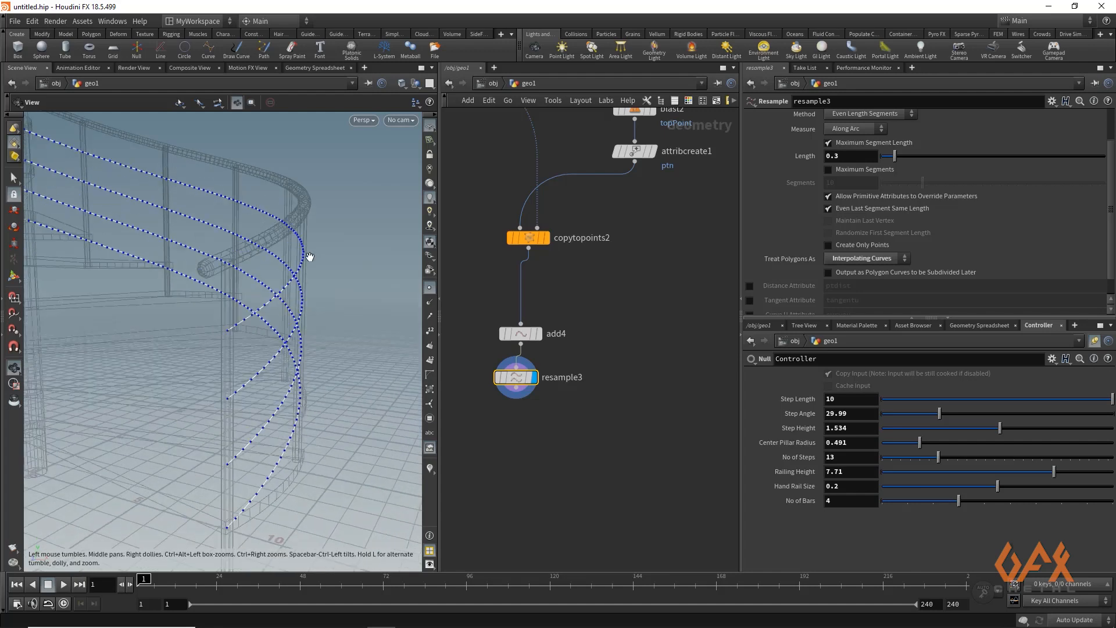
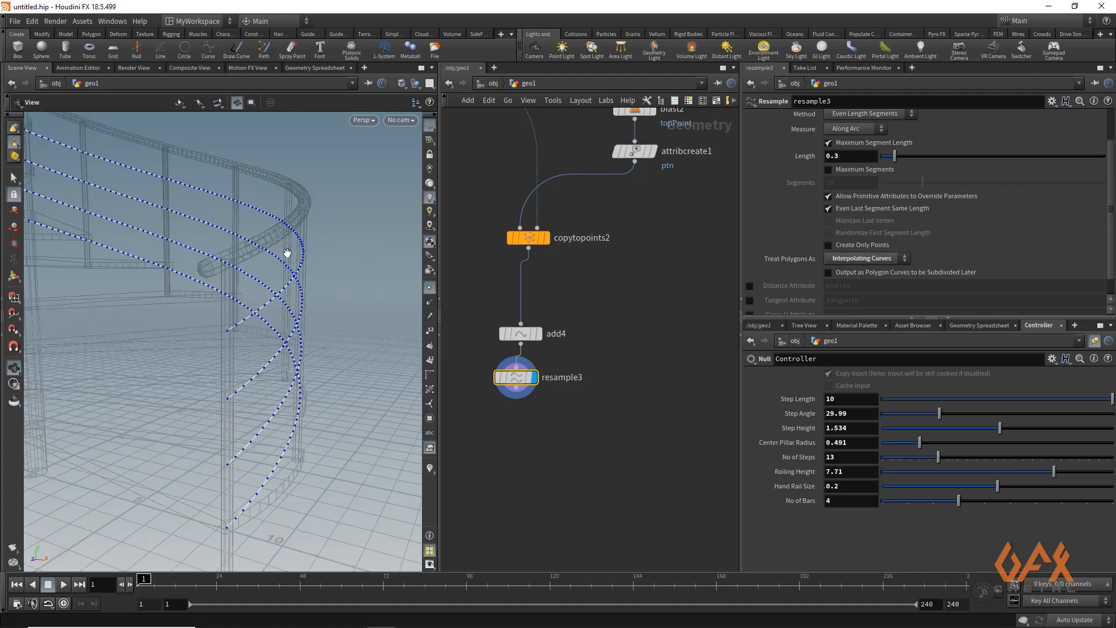
key(Return)
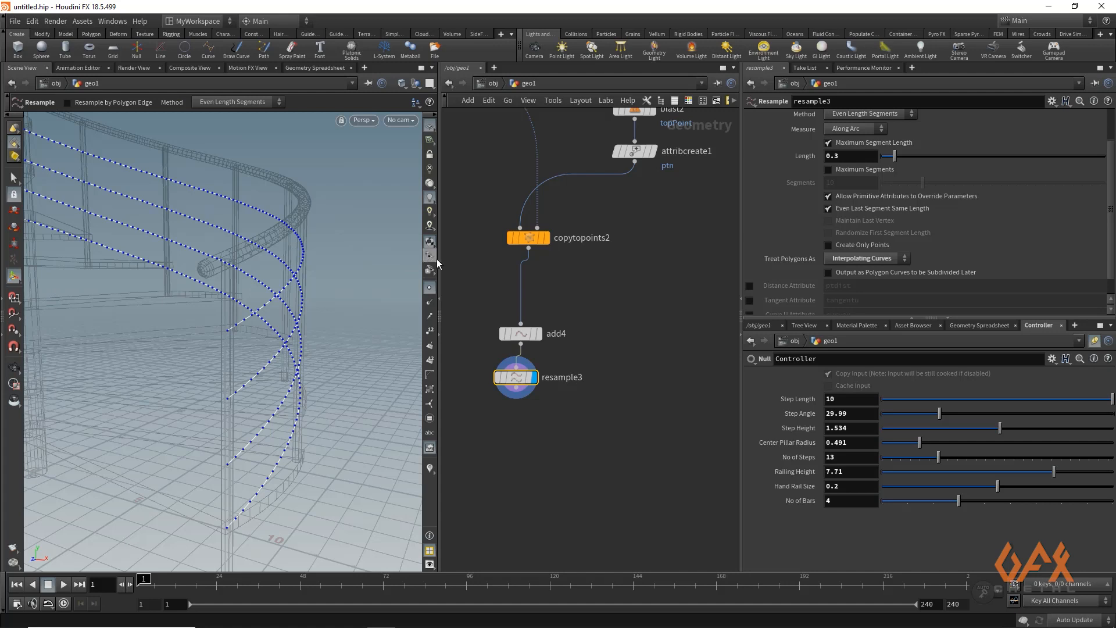
Display copytopoints2 and insert an Attribute VOP node after it.
middle_drag(643, 296, 650, 325)
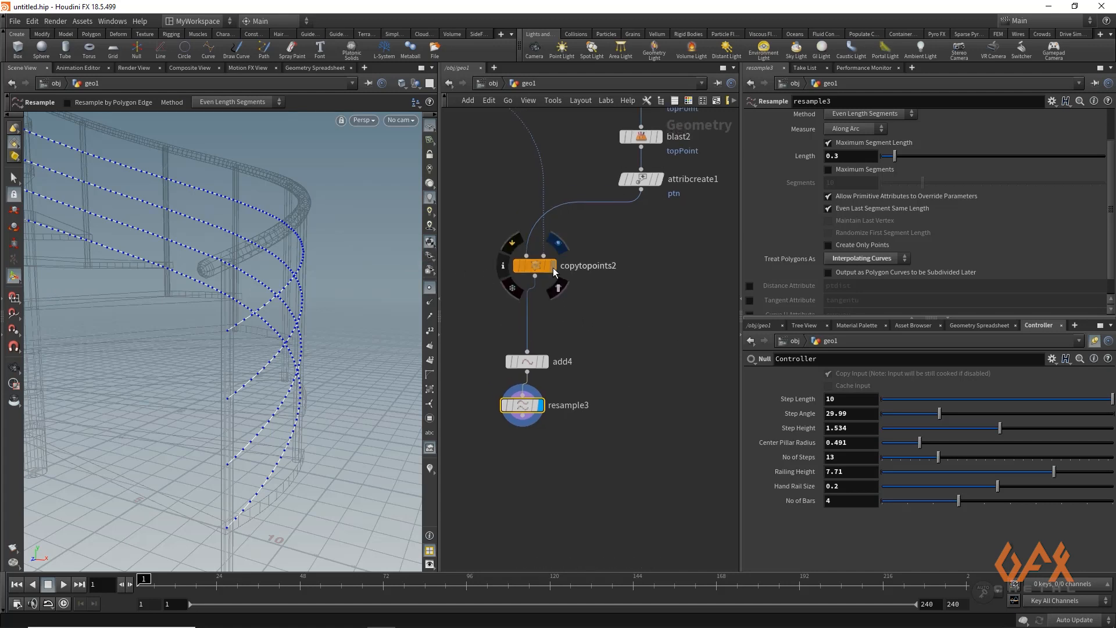
click(552, 269)
click(533, 266)
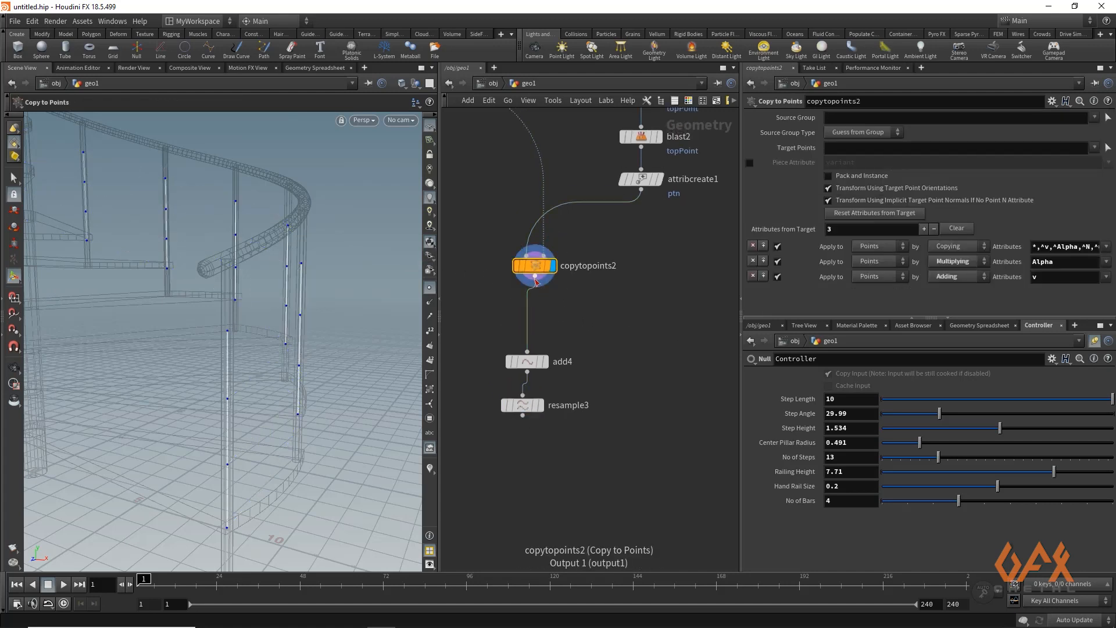
key(Tab)
text(attvop)
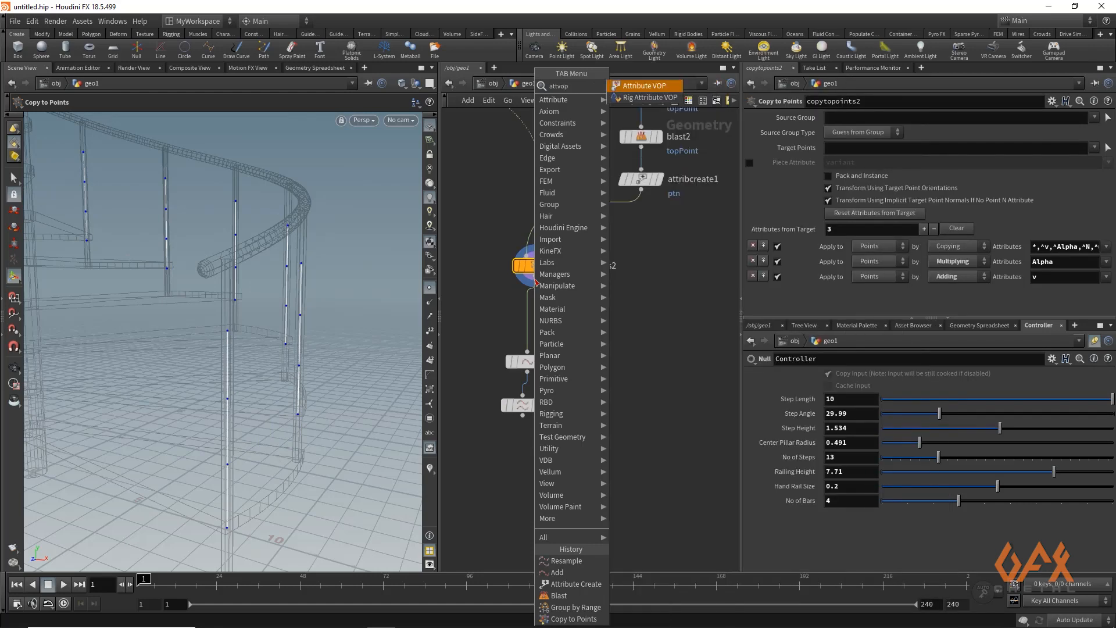
key(Return)
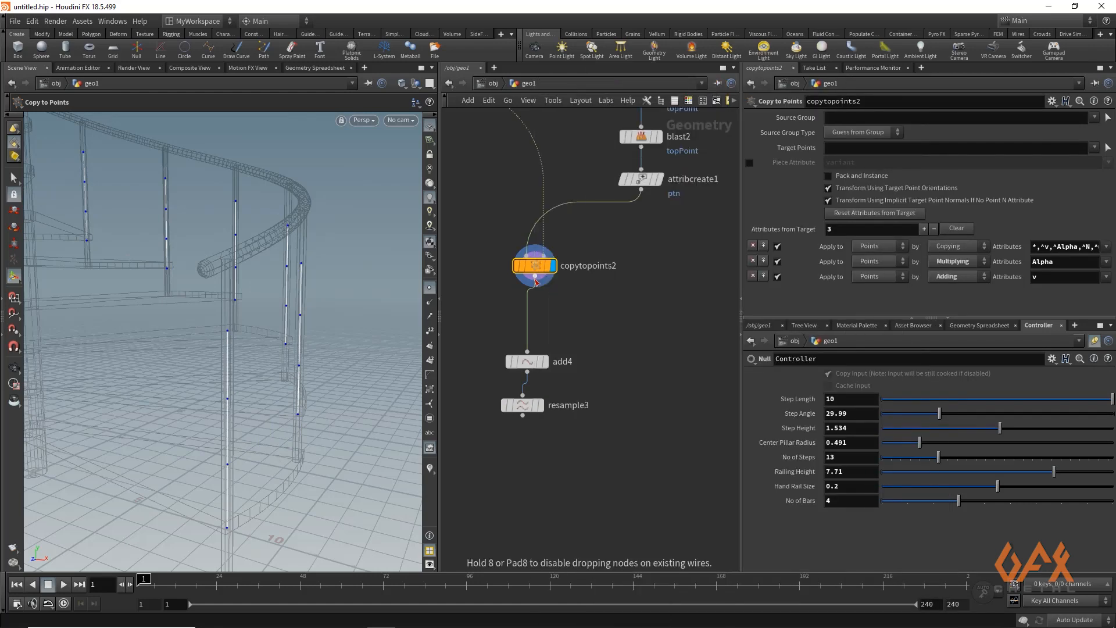
click(534, 309)
Enter the Attribute VOP network and place a Vector to Float node between the global parameters and the output.
double_click(535, 309)
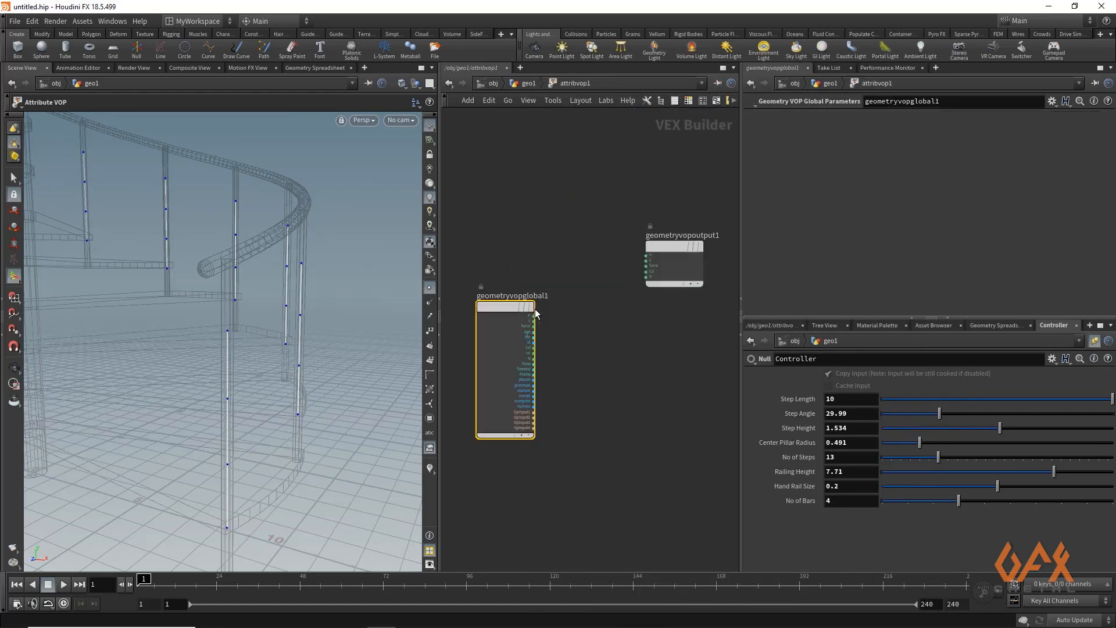
scroll(554, 238, up, 4)
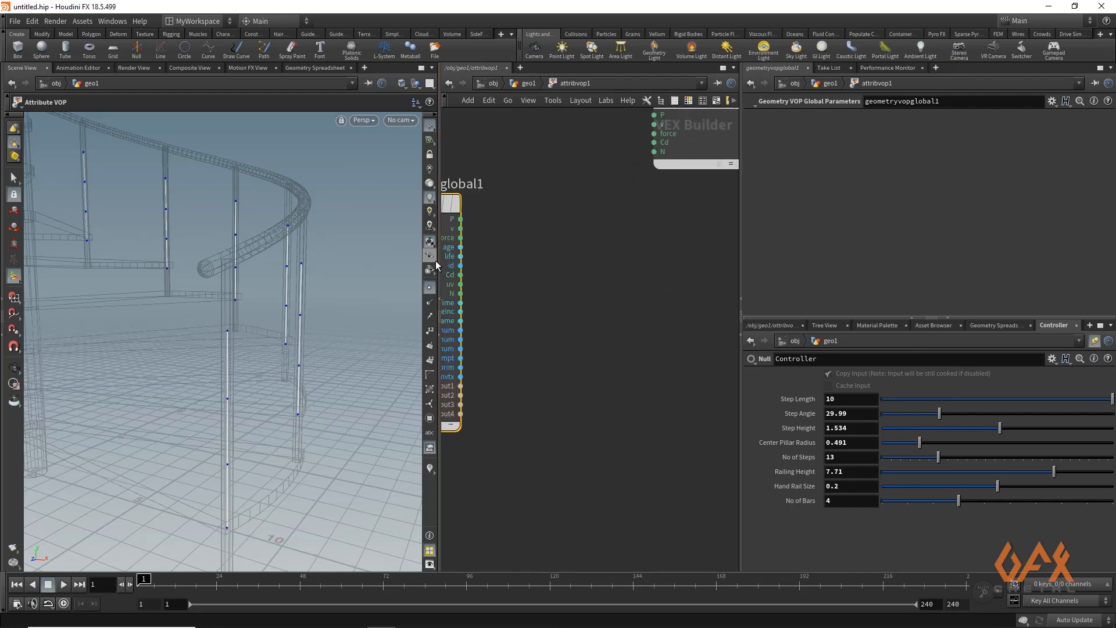
drag(440, 262, 331, 266)
middle_drag(515, 256, 525, 284)
click(525, 282)
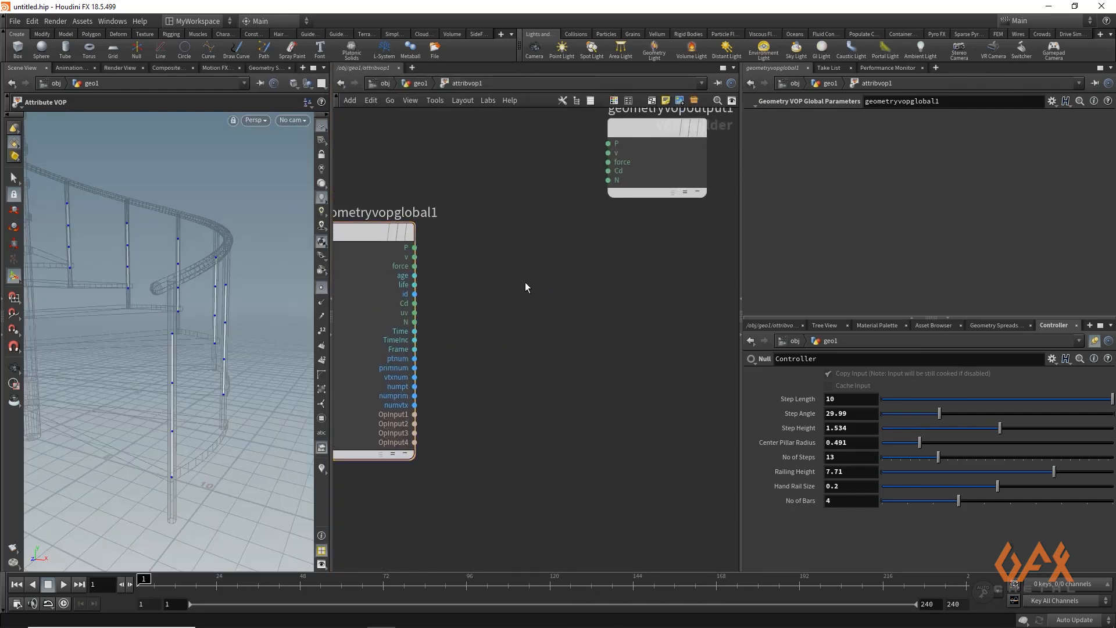
key(Tab)
text(vectot)
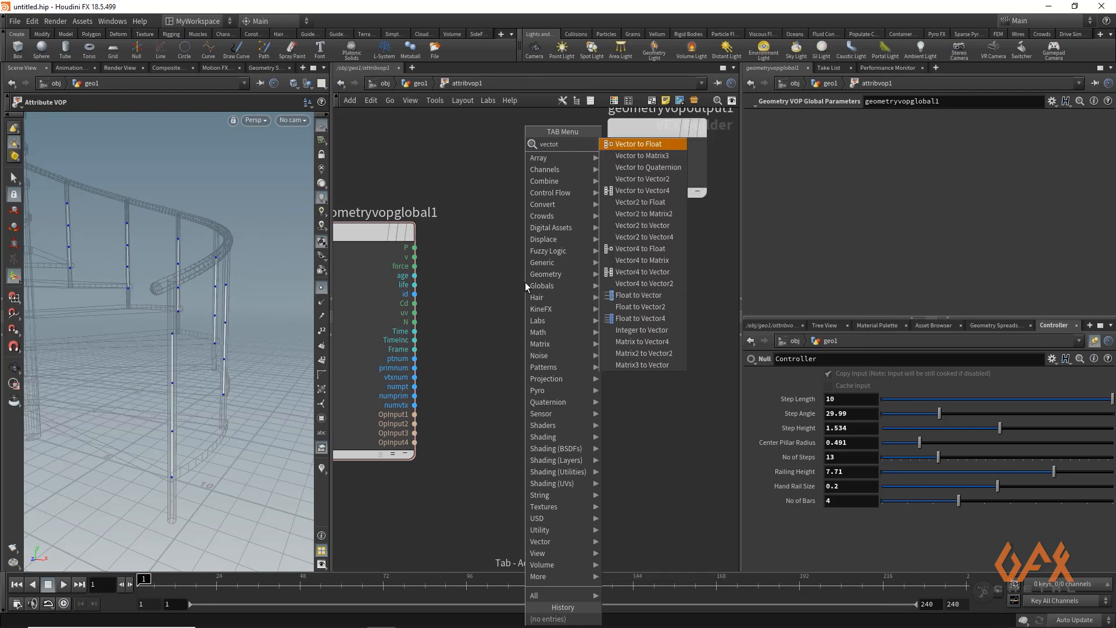
text(o)
key(Return)
click(525, 281)
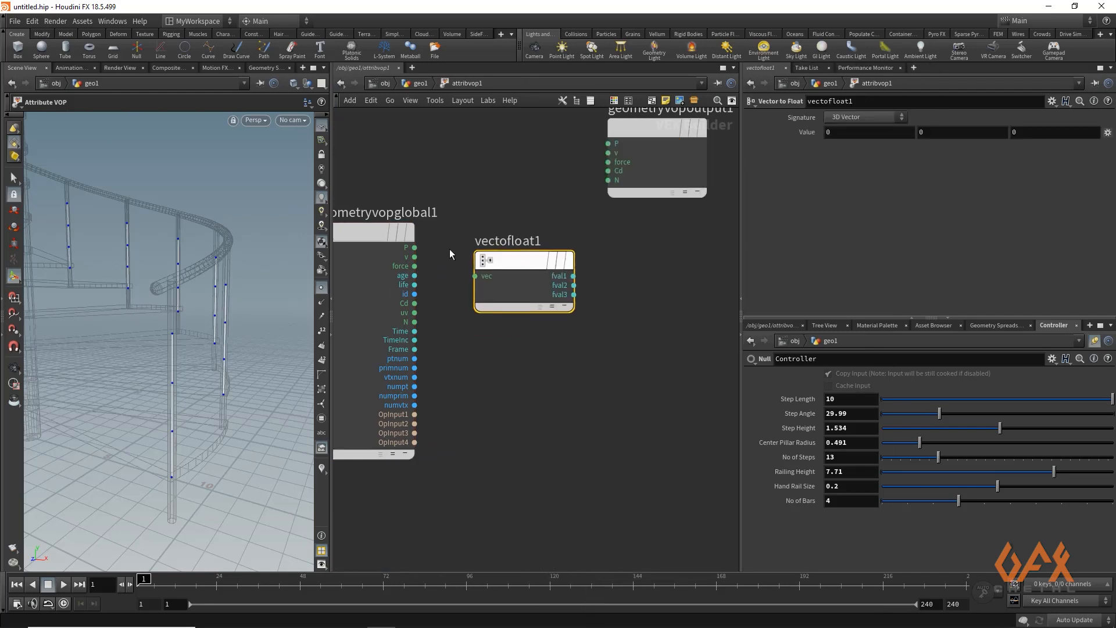
Feed the global P into the Vector to Float node and place a Float to Vector node beside it.
drag(415, 247, 488, 294)
middle_drag(662, 298, 571, 287)
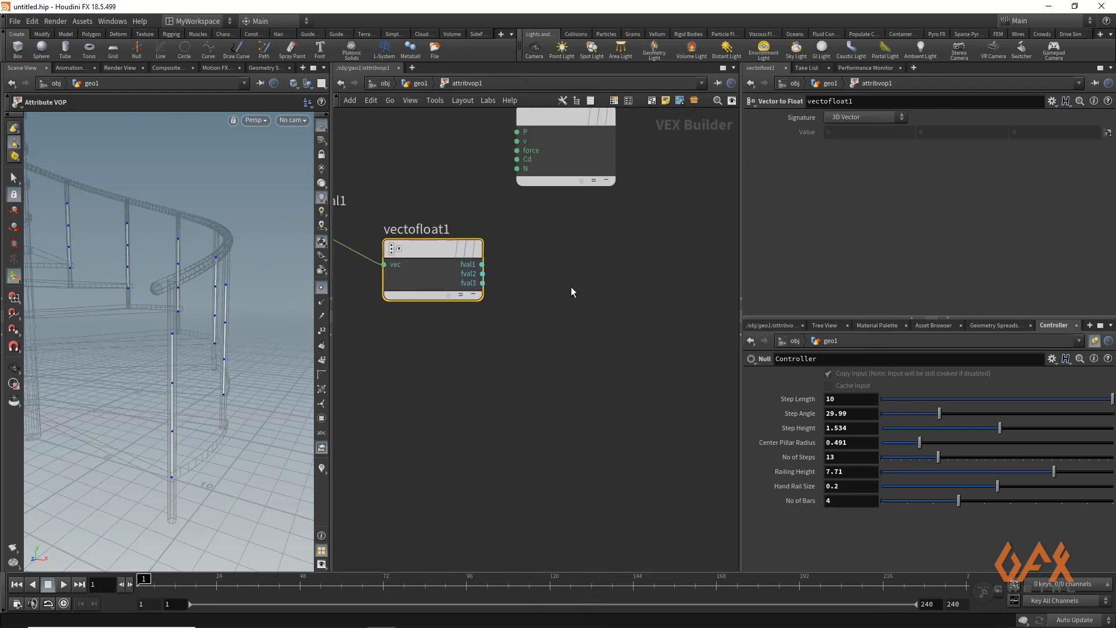
key(Tab)
text(flot)
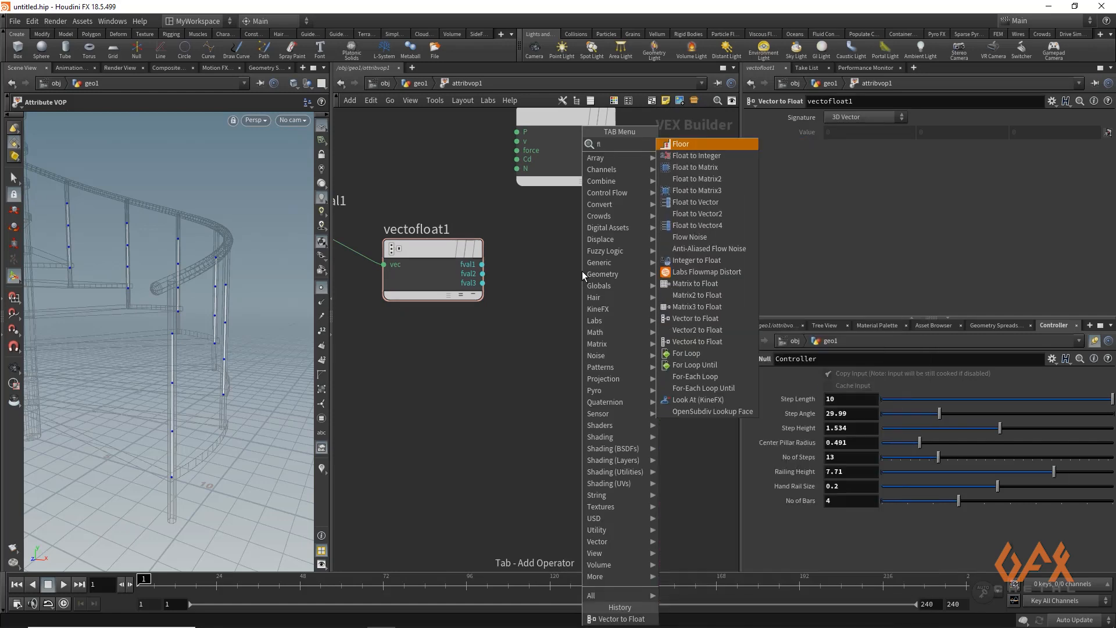
key(BackSpace)
key(BackSpace)
text(v)
key(Return)
click(582, 272)
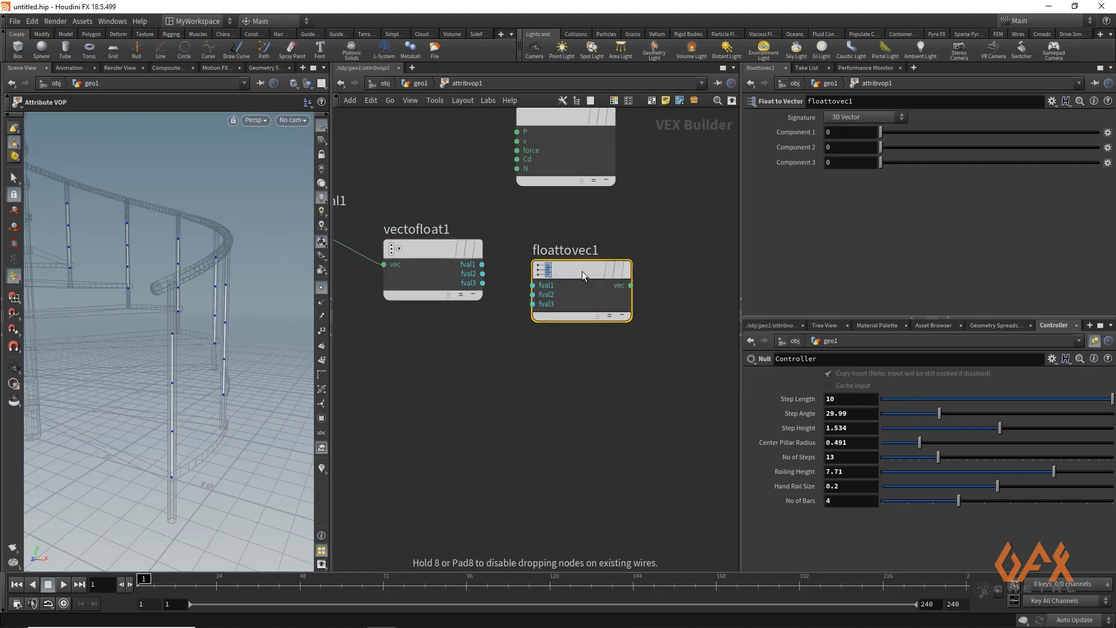
drag(581, 271, 592, 251)
Wire fval1 and fval3 of vectofloat1 to the matching inputs of floattovec1, leaving fval2 unconnected.
click(482, 265)
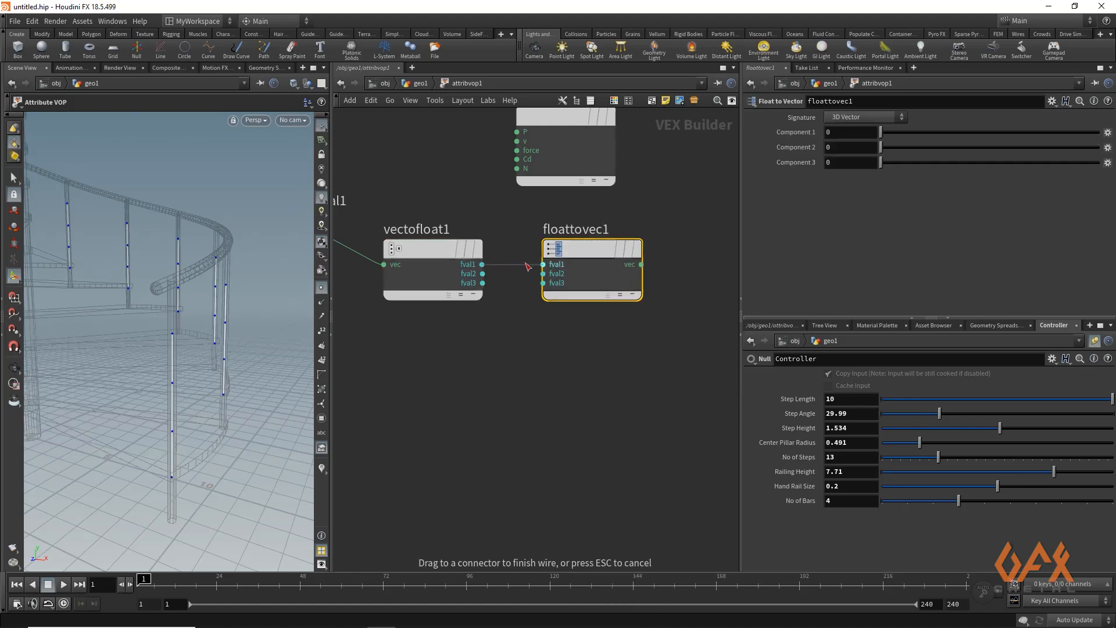
click(543, 265)
click(482, 284)
click(543, 283)
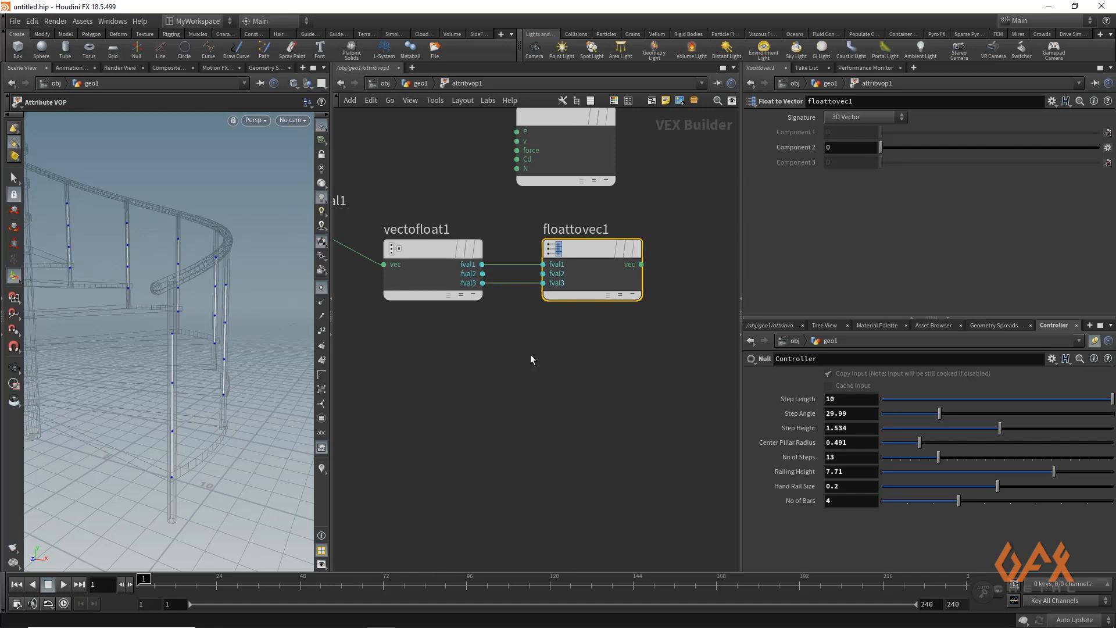
Add a Normalize node after floattovec1 and connect the vec output to it.
middle_drag(530, 354, 453, 361)
key(Tab)
text(nroma)
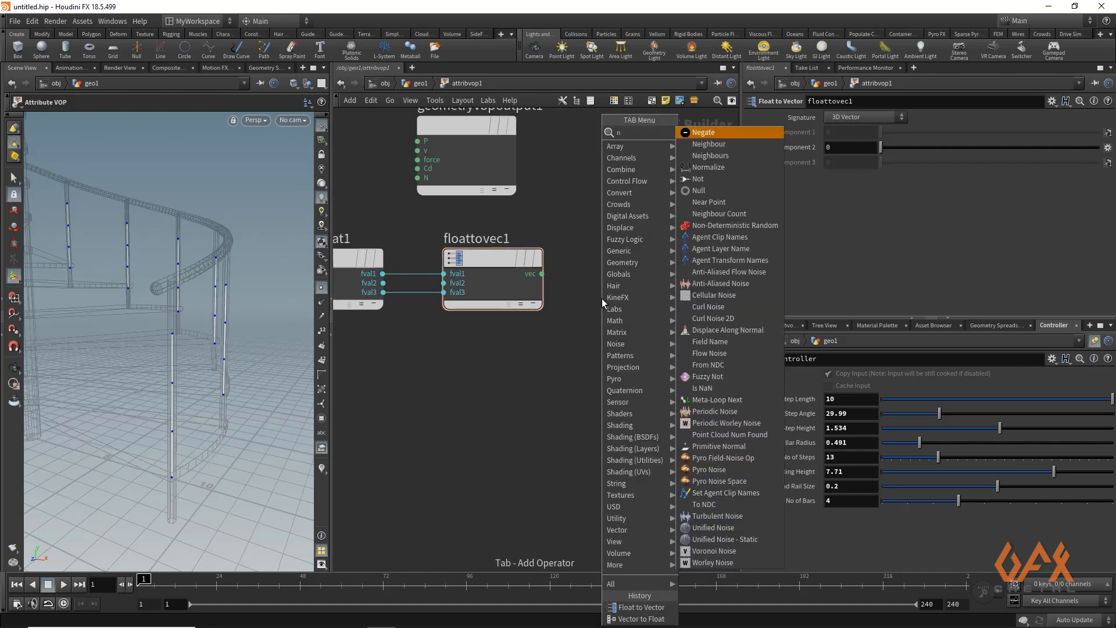
key(BackSpace)
key(BackSpace)
key(BackSpace)
key(BackSpace)
text(or)
key(Return)
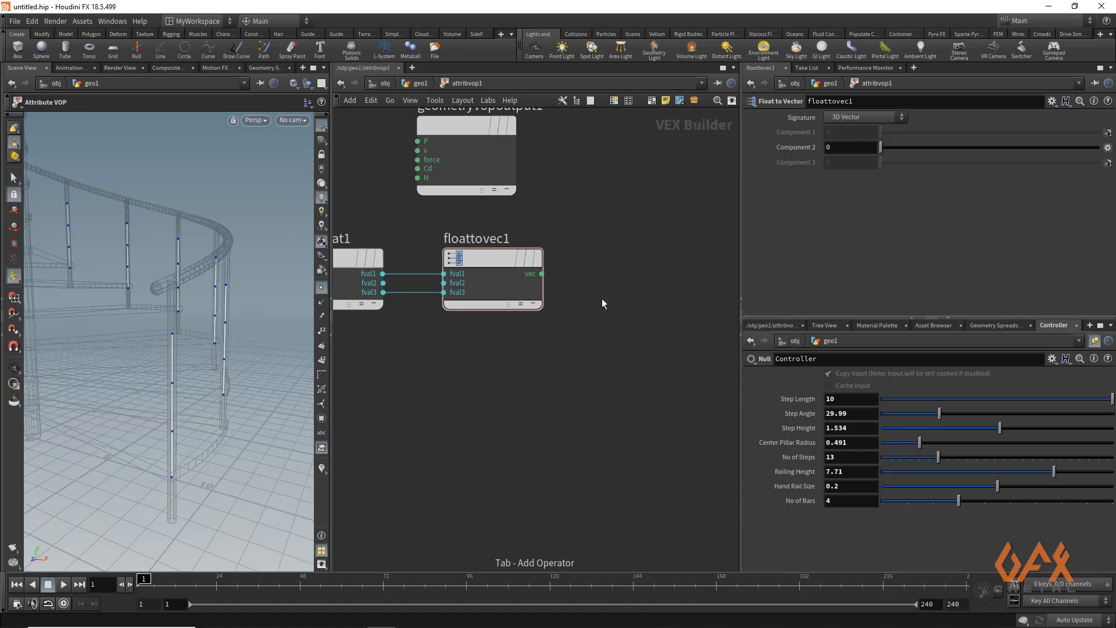
click(634, 251)
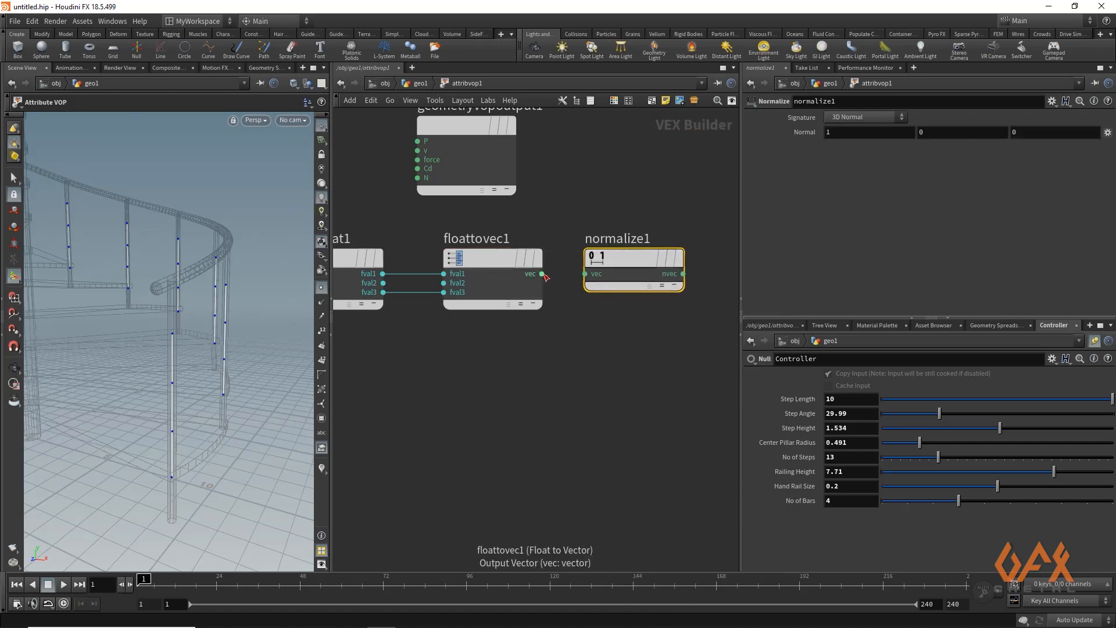
drag(542, 273, 585, 273)
Place the geometry output node beside normalize1 and connect the normalized vector to its N input.
drag(338, 132, 644, 228)
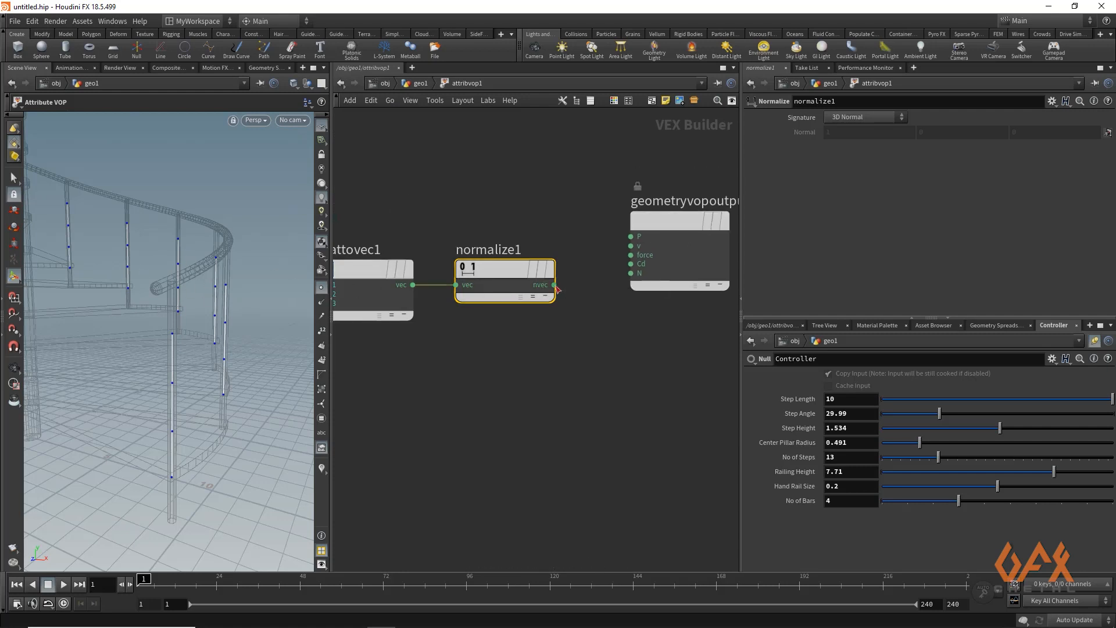
drag(555, 286, 607, 274)
alt+drag(166, 302, 177, 334)
Bypass the Normalize node to compare the point normals on the posts, and re-enable it.
mouse_move(504, 266)
click(558, 219)
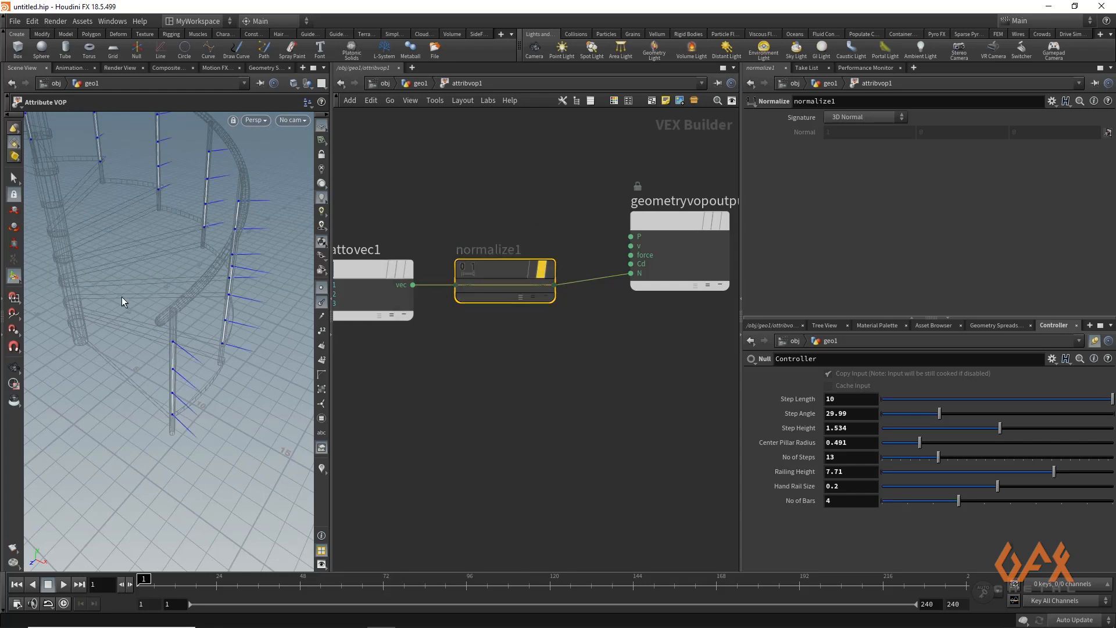
drag(121, 296, 184, 311)
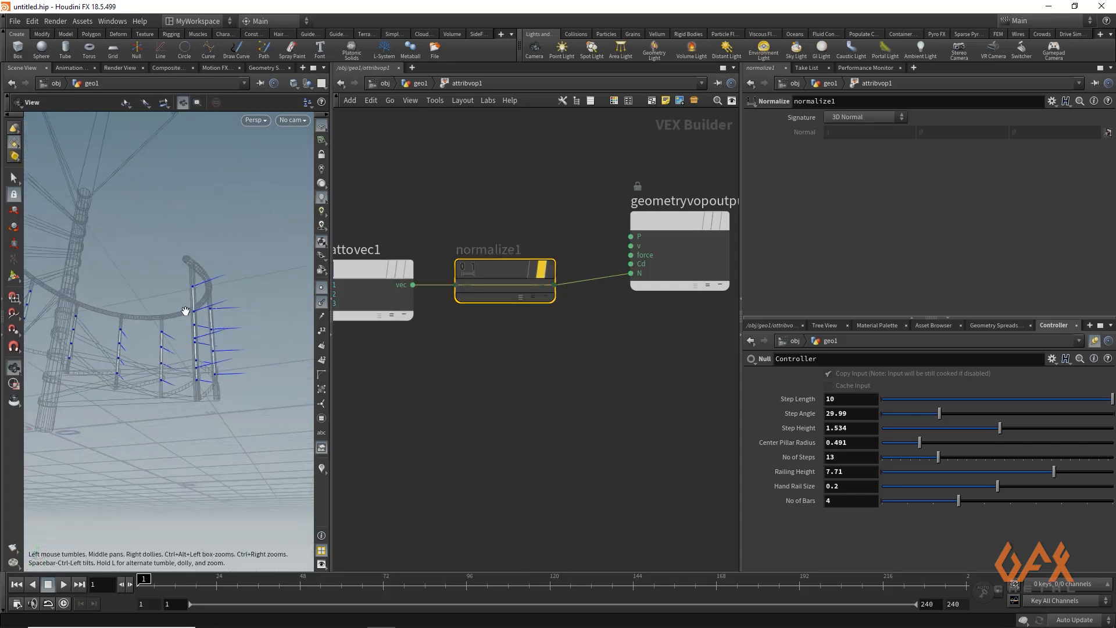
mouse_move(496, 270)
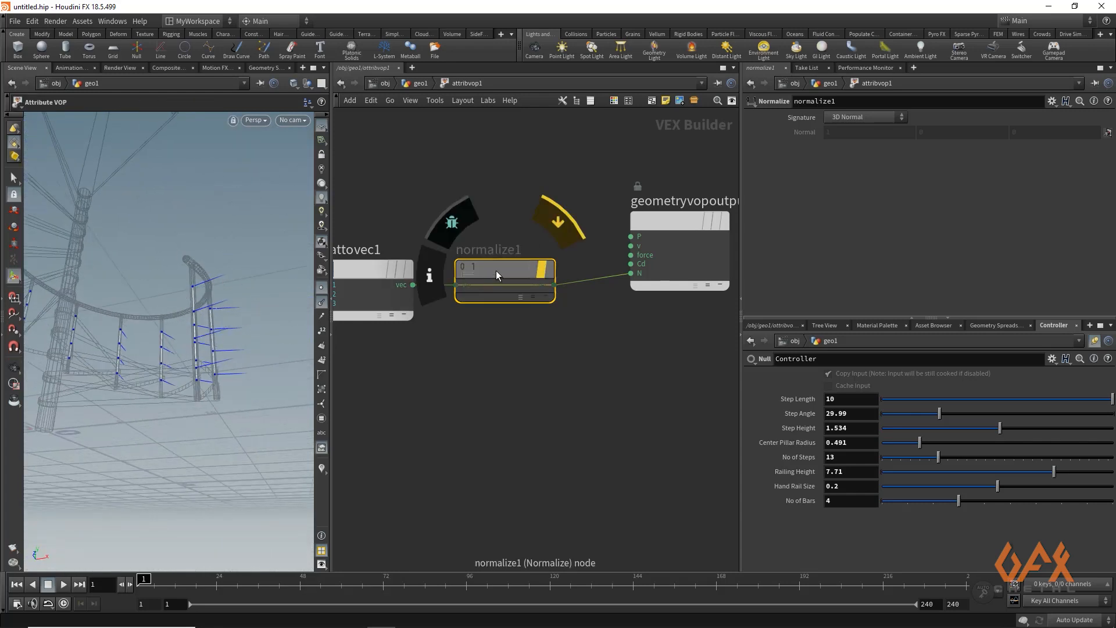
click(554, 222)
Add a Parameter node below the Normalize node, named offset with the label Offset.
middle_drag(476, 343, 486, 321)
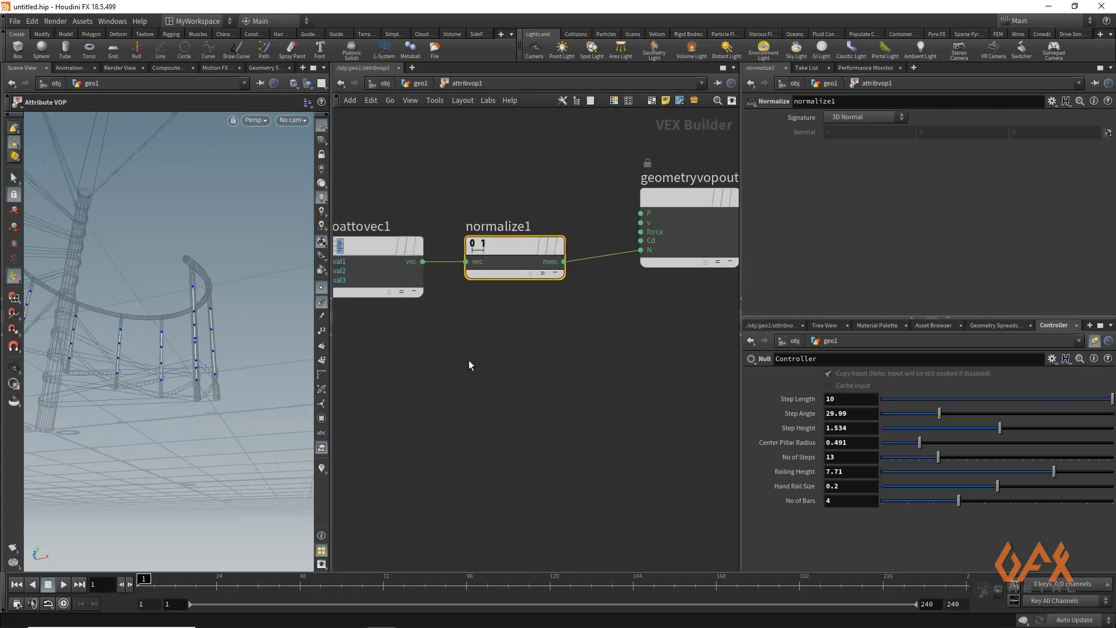
key(Tab)
text(para)
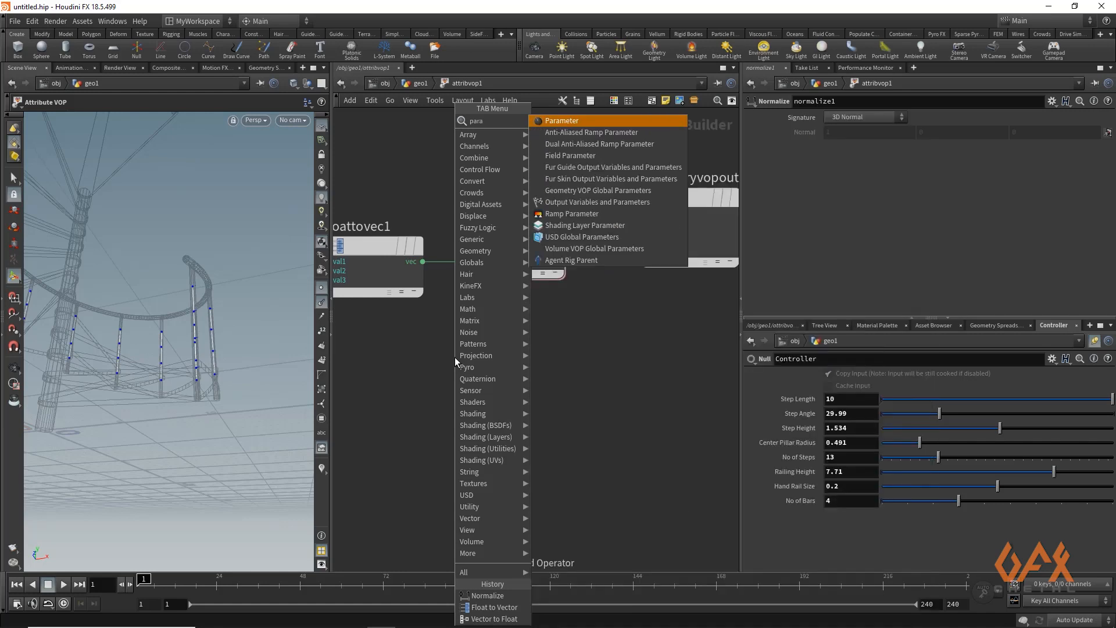
key(Return)
click(455, 357)
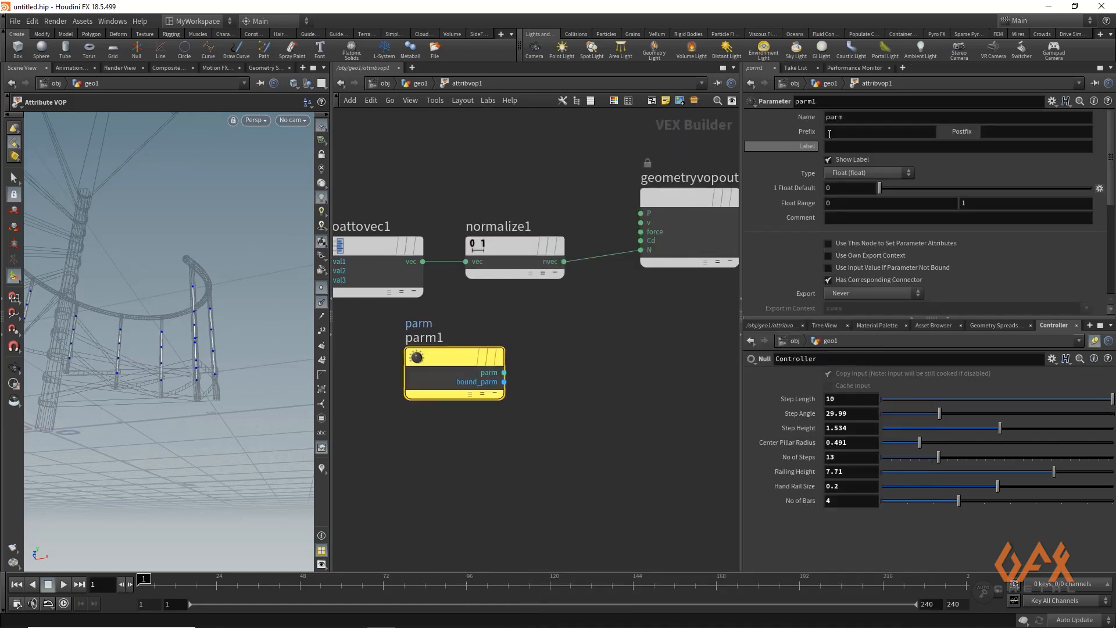
double_click(840, 118)
text(off)
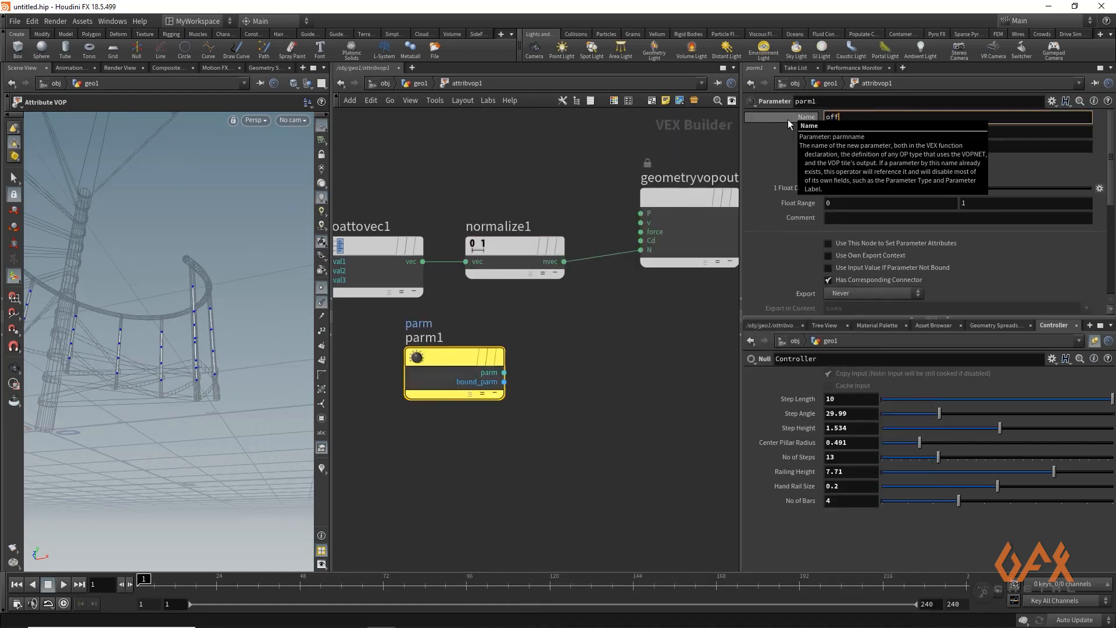
text(set)
key(Tab)
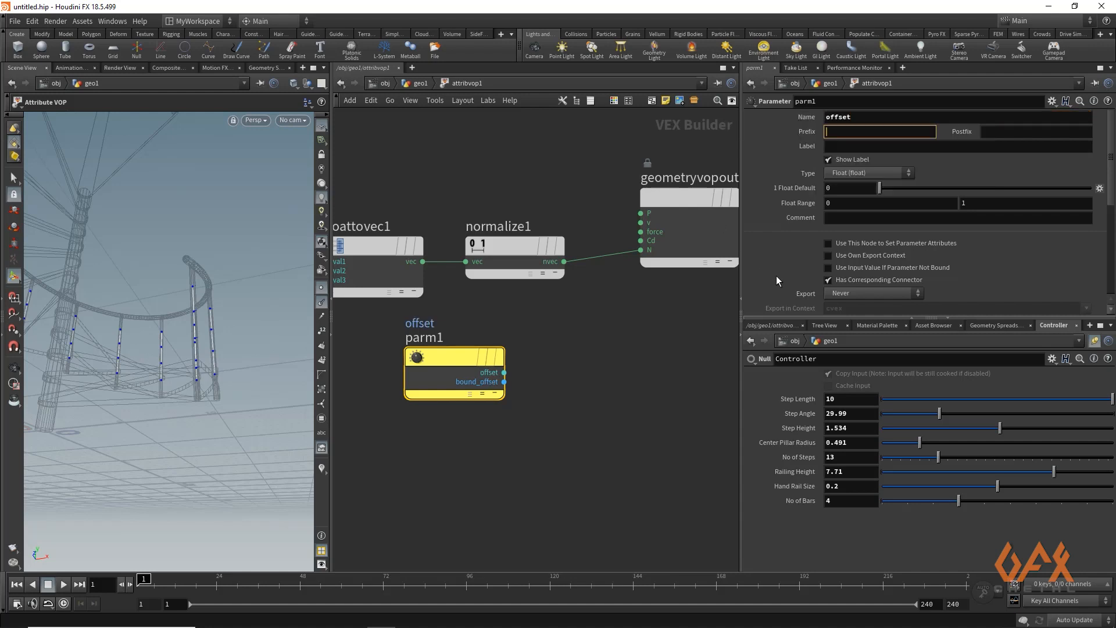
click(831, 147)
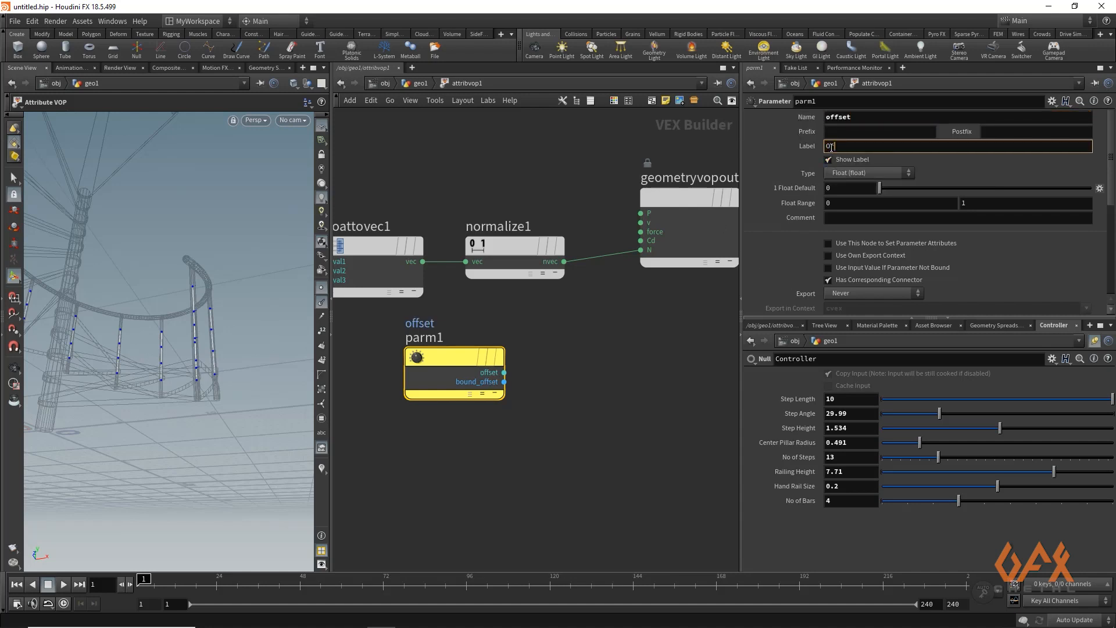
key(Return)
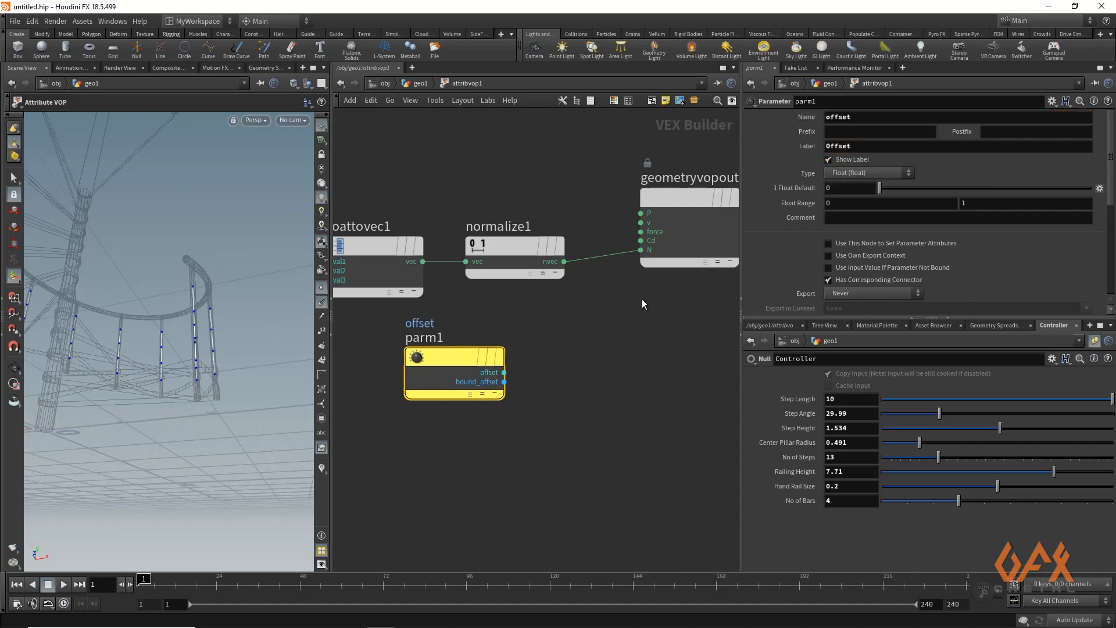
Insert a Multiply node between normalize1 and the geometry output, and wire the offset parameter into its second input.
middle_drag(642, 299, 618, 393)
drag(653, 296, 750, 319)
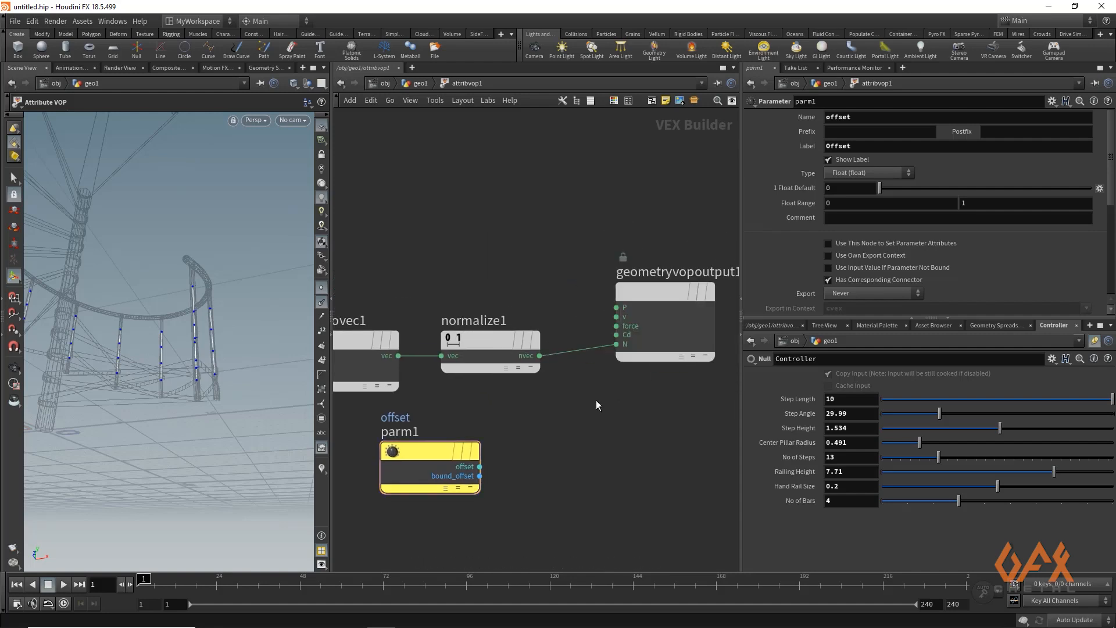
key(Tab)
text(mul)
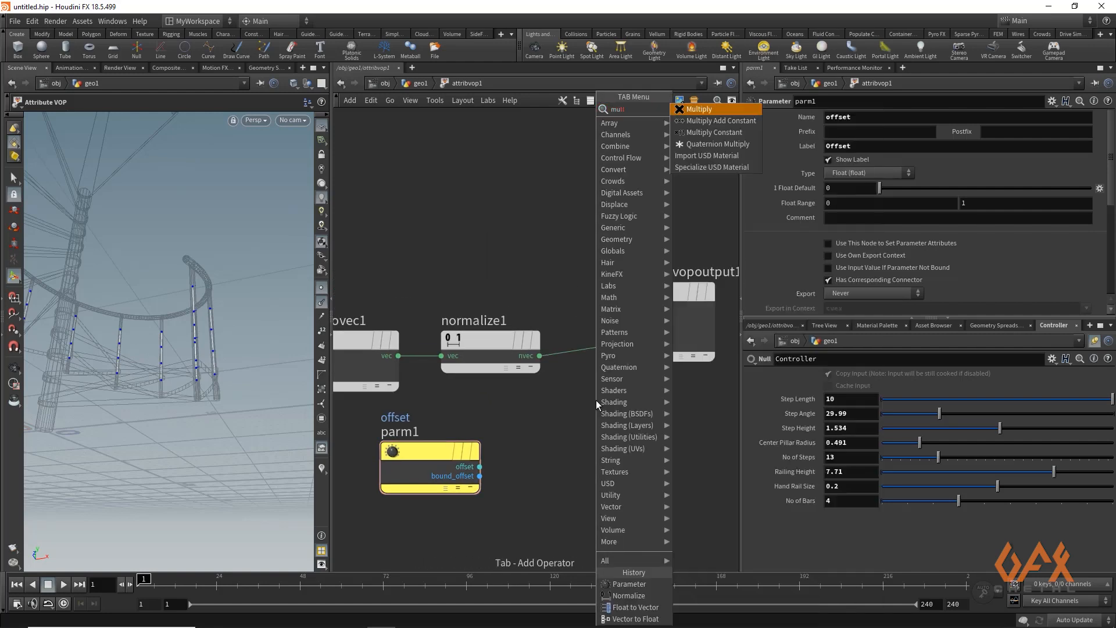
key(Return)
click(584, 404)
drag(584, 403, 588, 346)
drag(480, 468, 607, 370)
Place an Add node above multiply1 and connect the global P to its first input.
scroll(550, 265, down, 3)
middle_drag(514, 247, 513, 321)
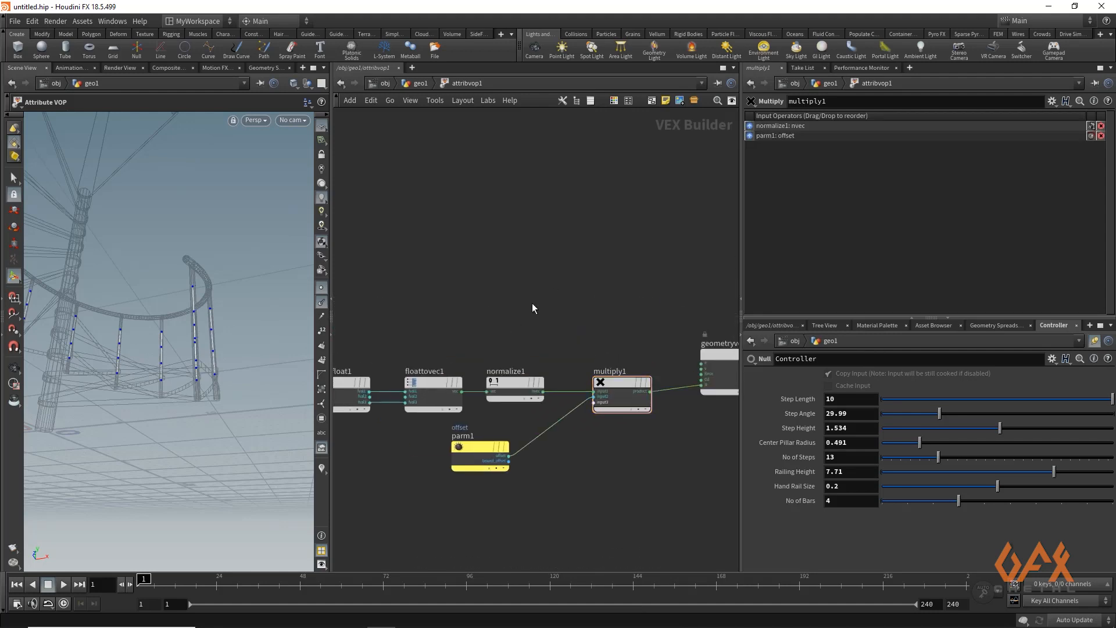
key(Tab)
text(add)
key(Return)
click(532, 303)
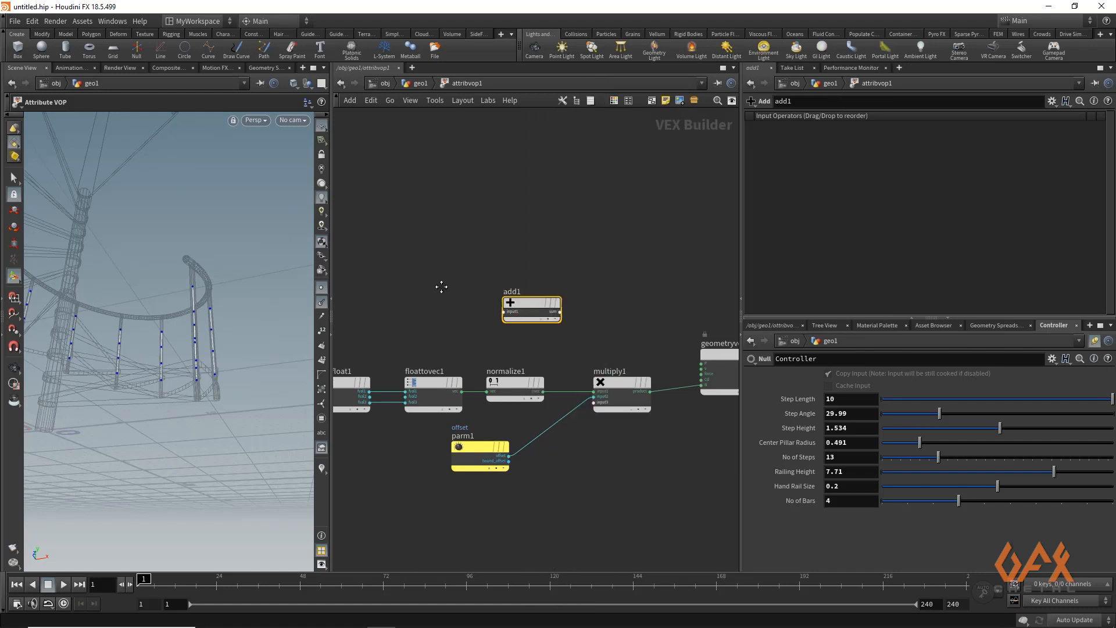
middle_drag(532, 302, 654, 267)
drag(401, 340, 626, 276)
middle_drag(602, 256, 439, 257)
drag(488, 266, 587, 265)
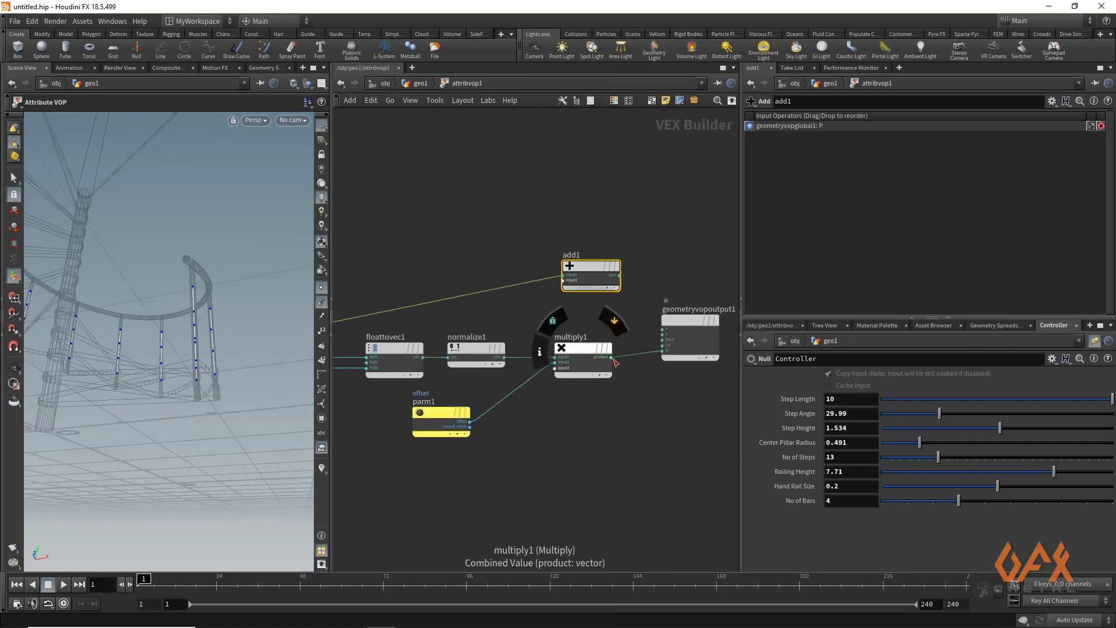
Wire the multiply1 product into add1, cut its connection to the output's N, and connect the sum to the output's P.
drag(611, 357, 563, 281)
key(y)
drag(643, 348, 651, 372)
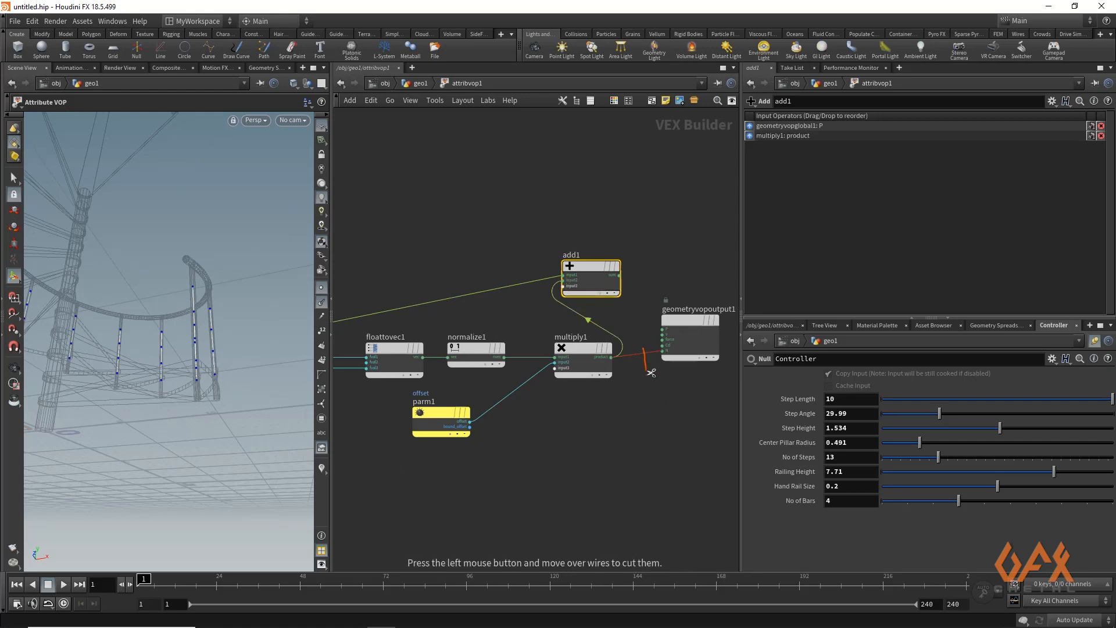
click(619, 275)
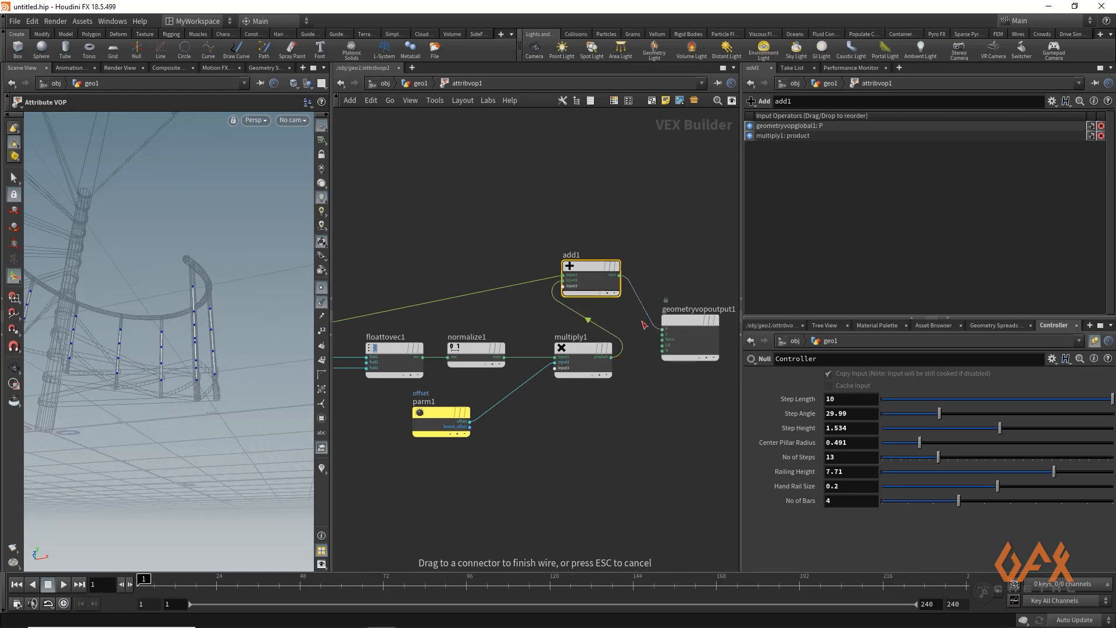
click(663, 329)
Return to the geo1 network and copy the Radius parameter of sweep2.
click(421, 85)
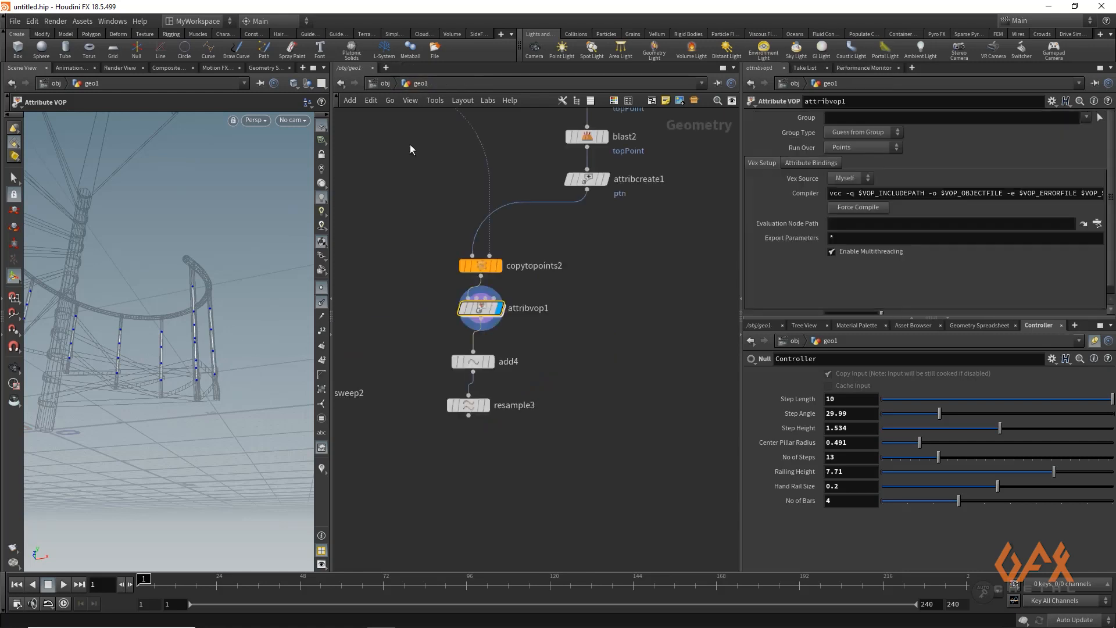
scroll(1019, 280, down, 1)
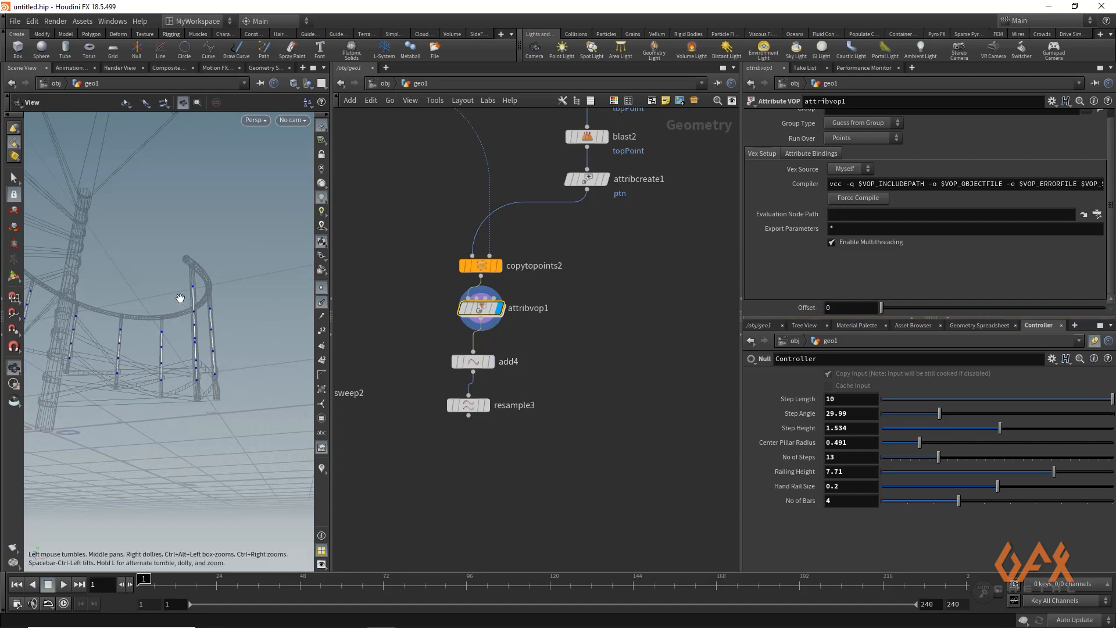
alt+drag(180, 299, 177, 339)
alt+right_drag(177, 339, 206, 369)
key(Return)
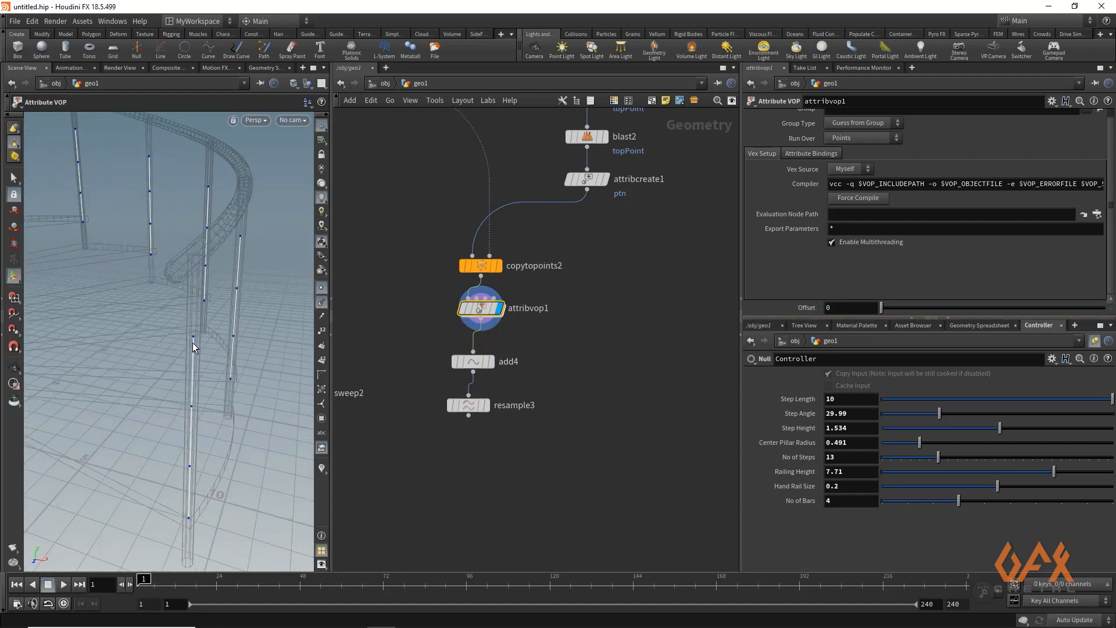
middle_drag(361, 337, 541, 325)
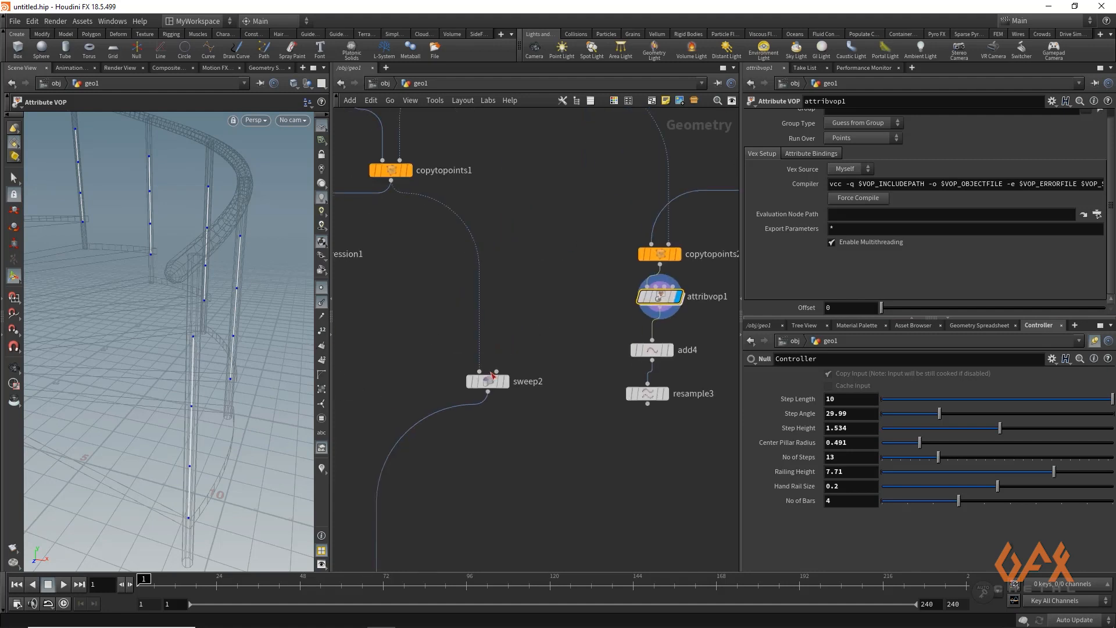
click(488, 380)
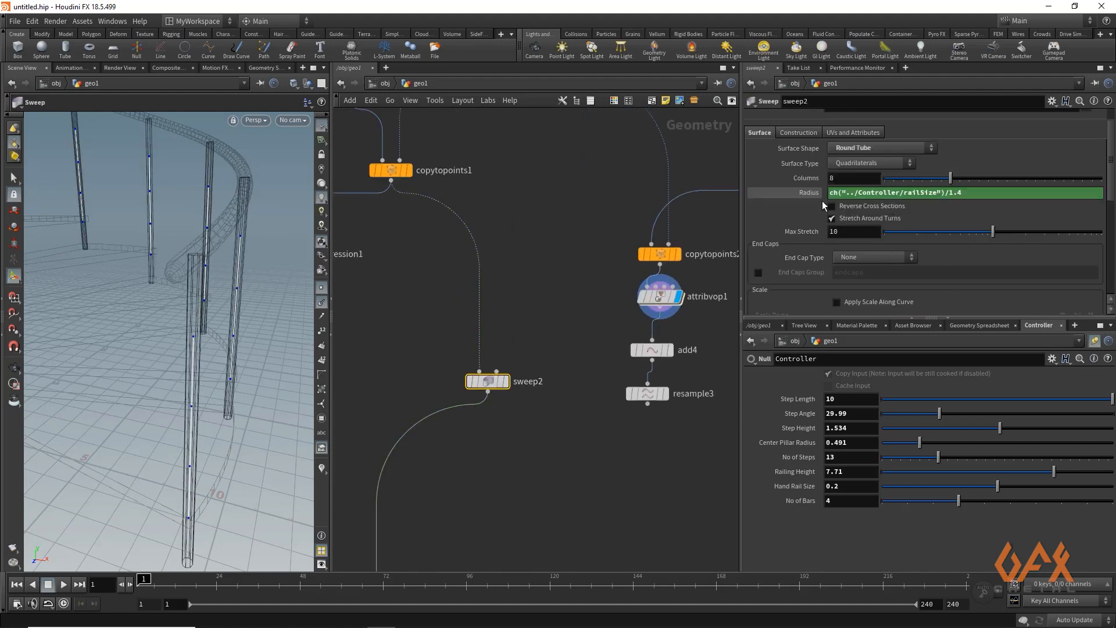
right_click(860, 192)
click(873, 271)
Paste the copied radius into attribvop1's Offset as the relative reference ch("../sweep2/radius").
middle_drag(606, 378, 521, 345)
click(564, 359)
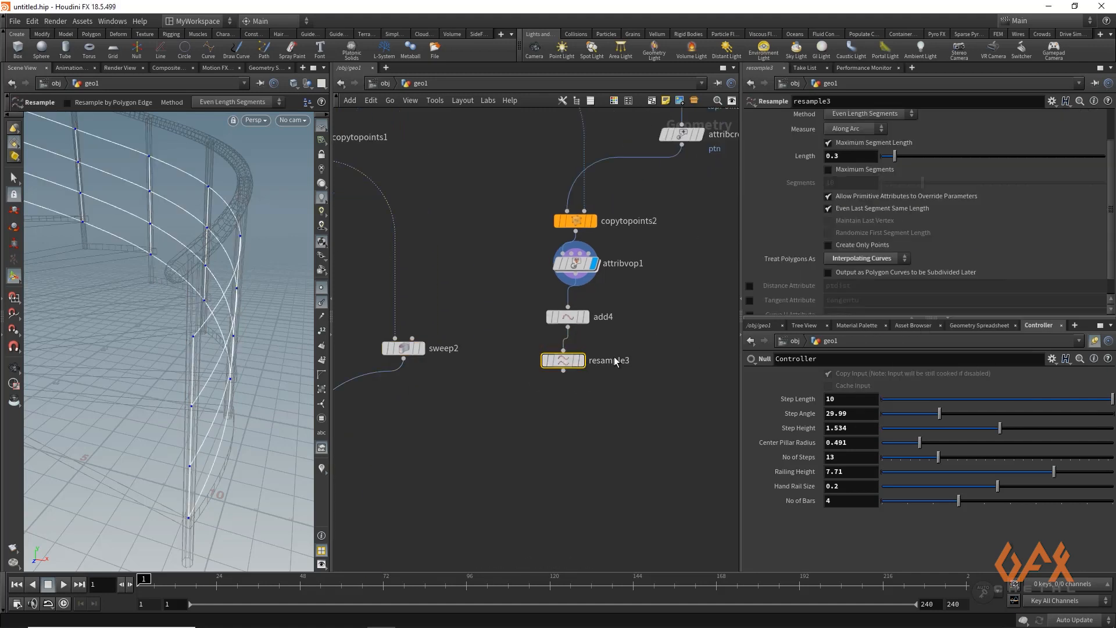
click(575, 263)
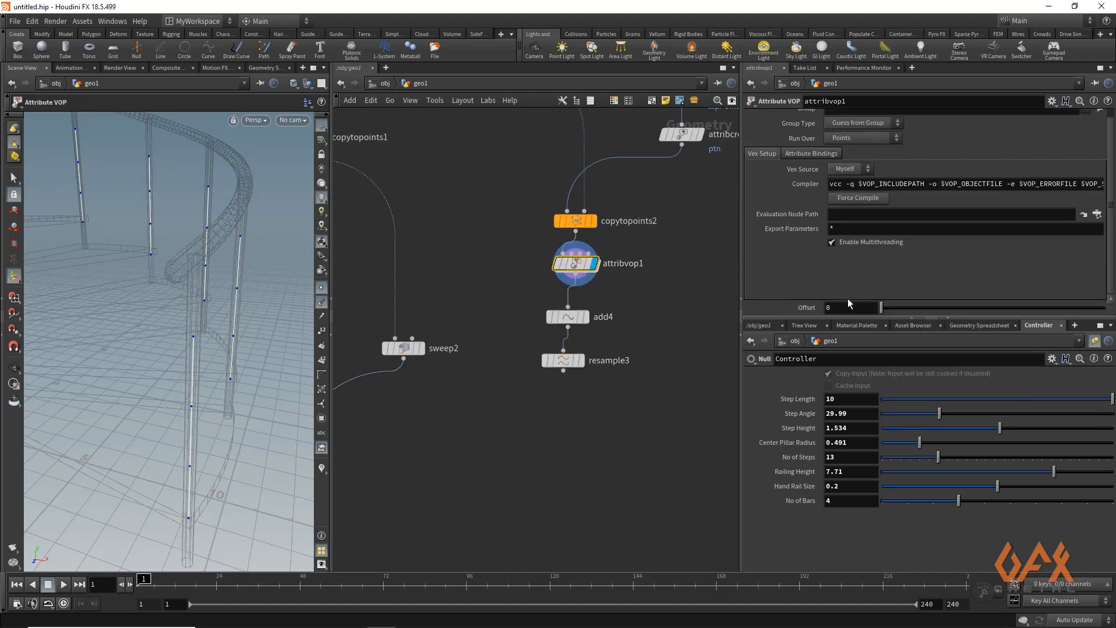
right_click(845, 304)
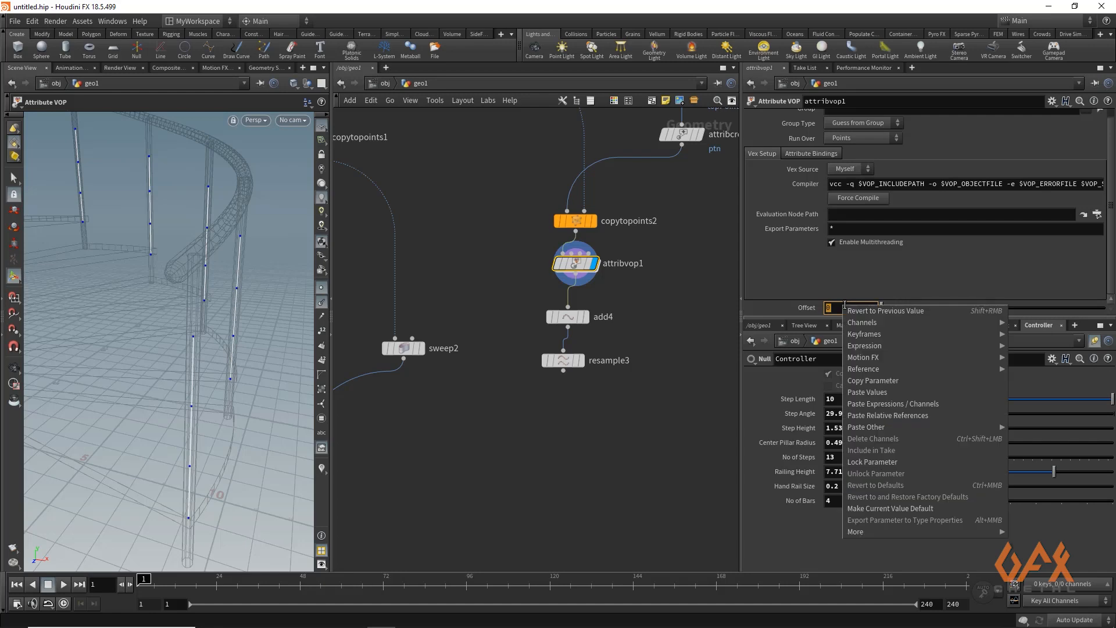
click(871, 418)
key(Return)
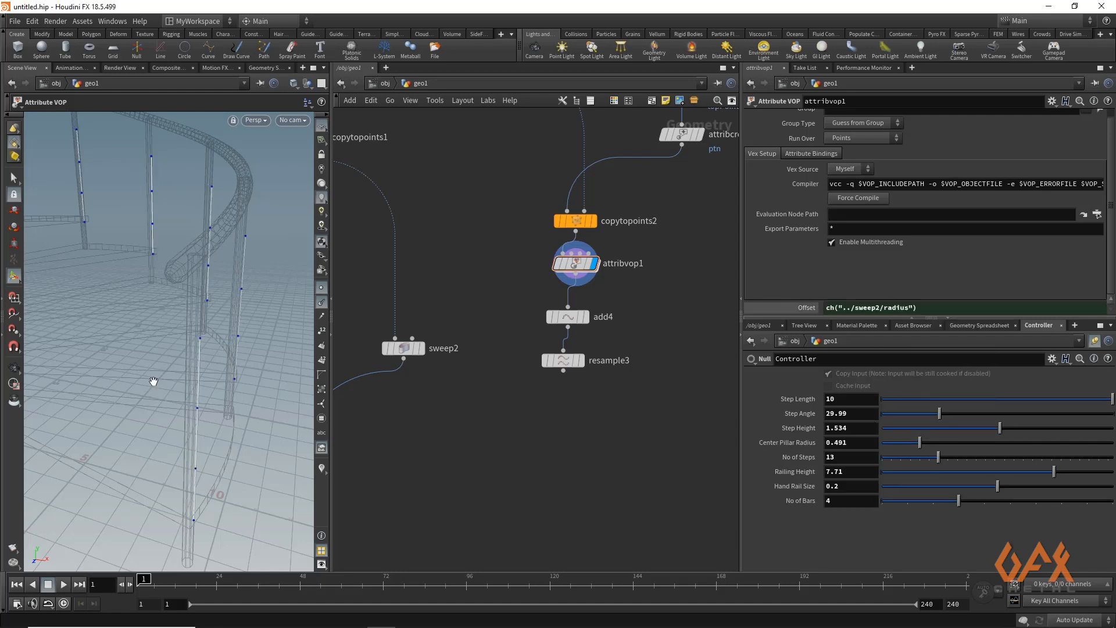
Append a Sweep node below resample3 with its first input fed by the resampled curves, and display it.
alt+drag(153, 381, 218, 354)
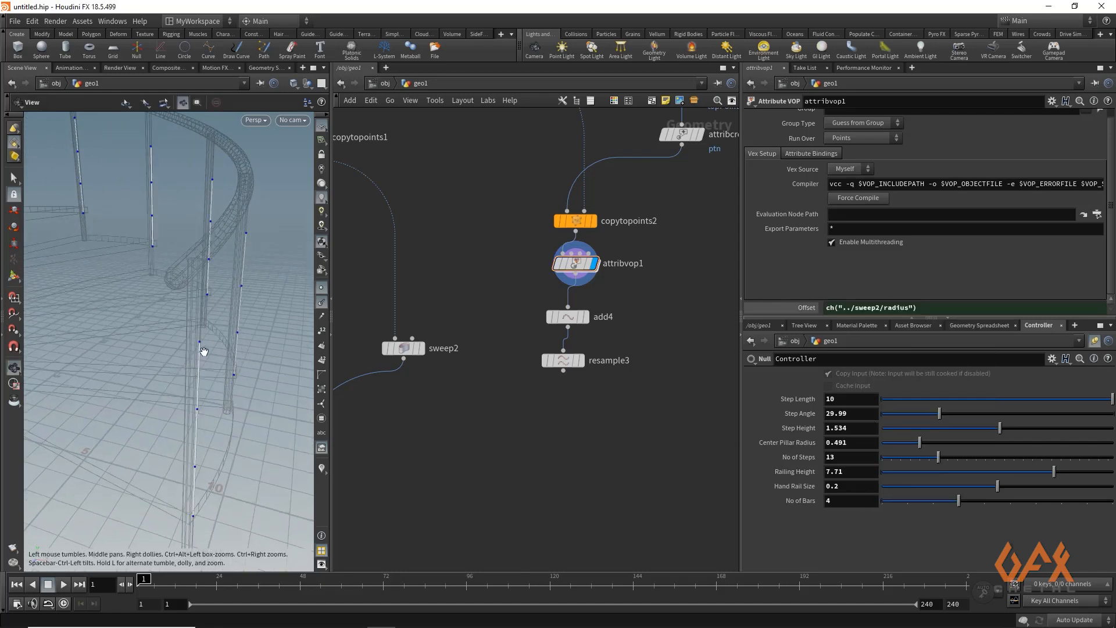
middle_drag(527, 400, 511, 345)
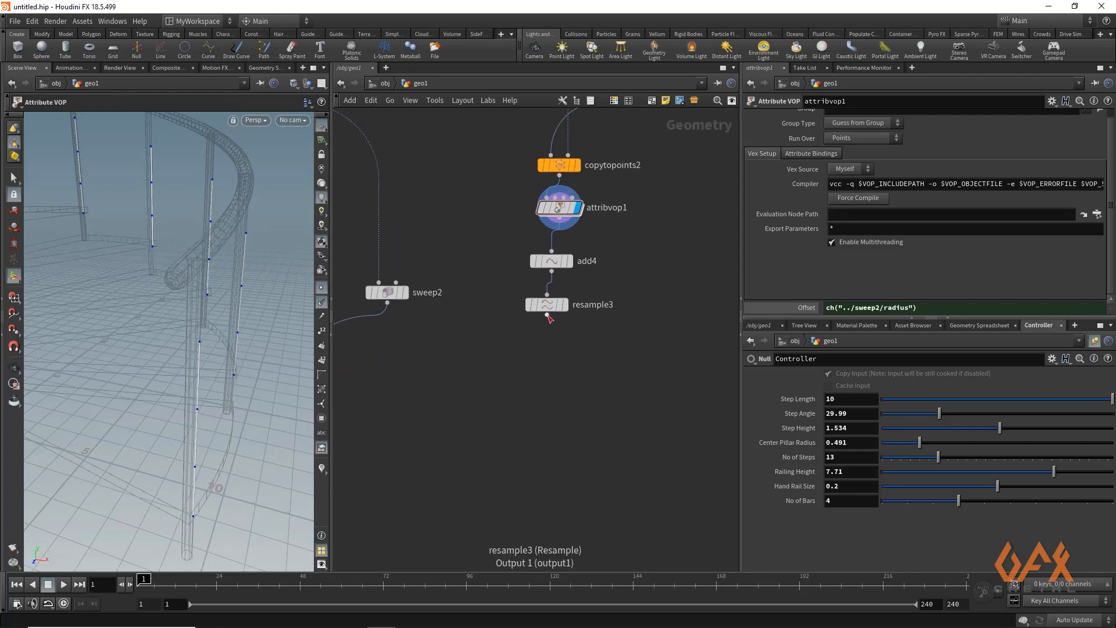
click(548, 316)
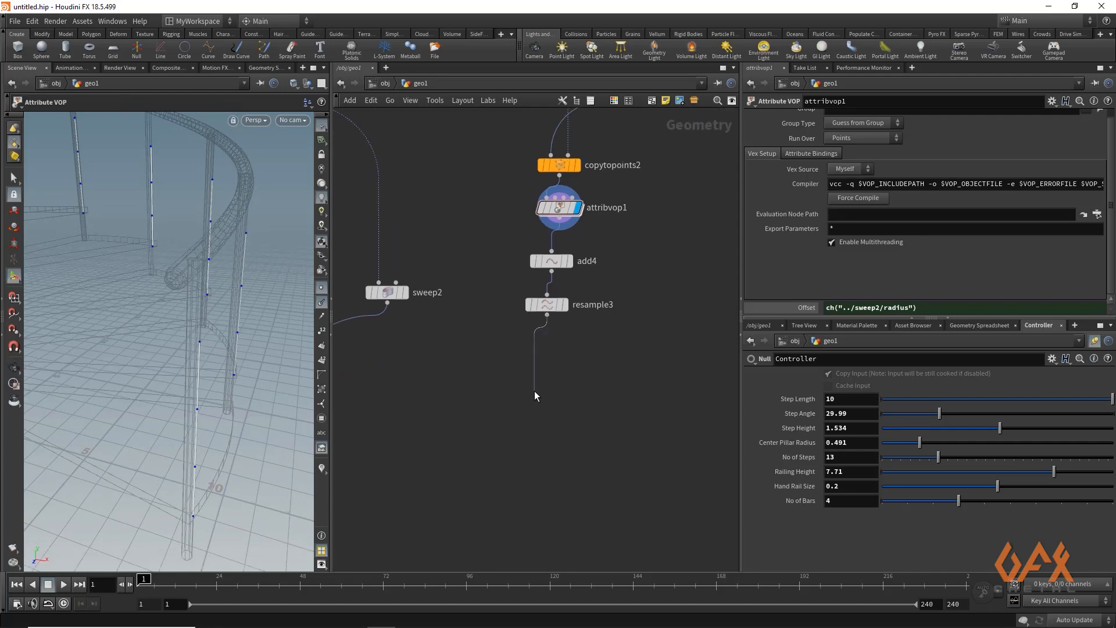
click(535, 391)
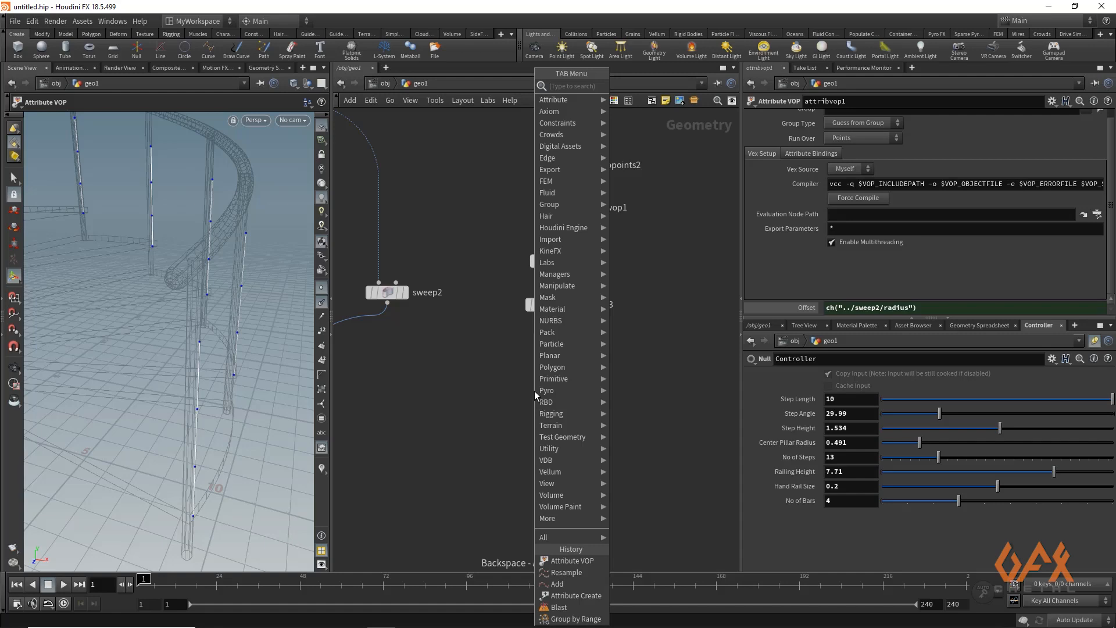
text(sweep)
key(Return)
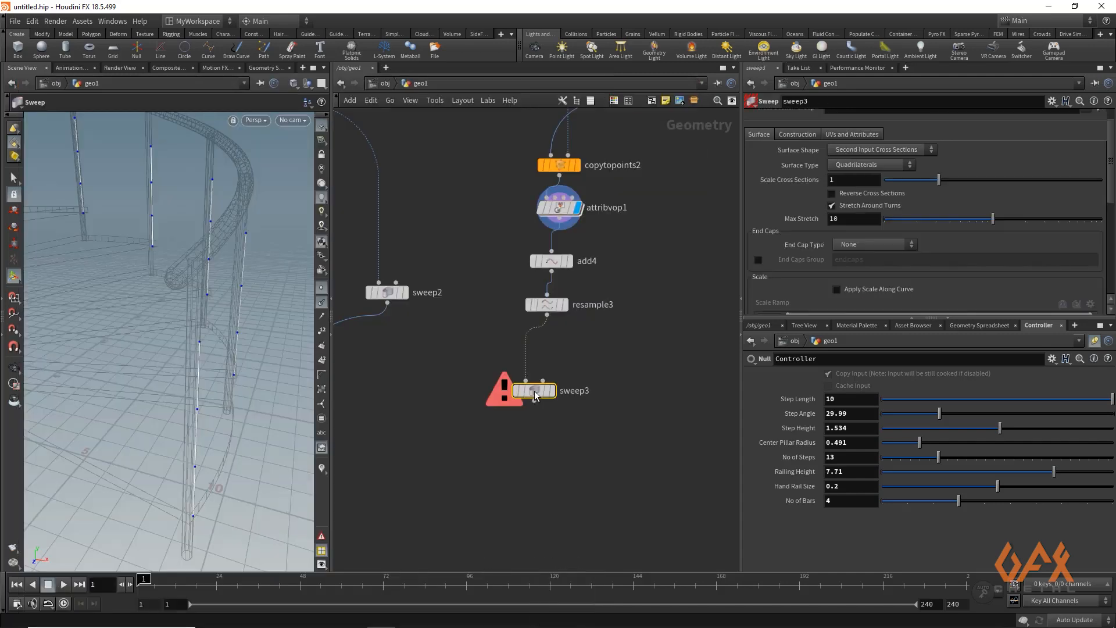
click(551, 391)
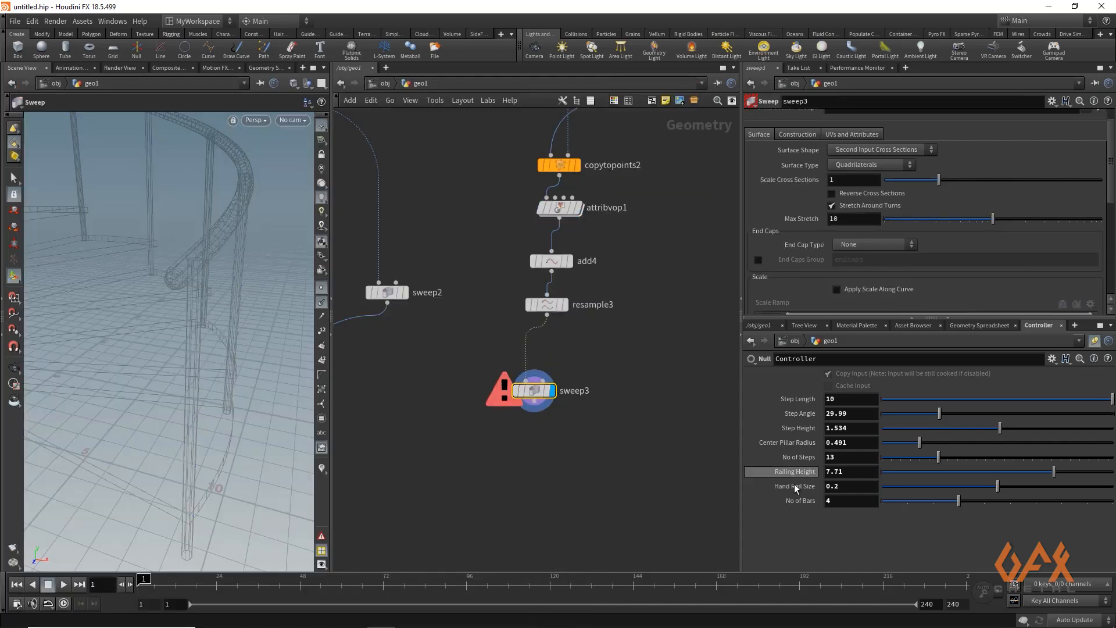
Set sweep3's surface shape to Round Tube and its radius to half the Controller's Hand Rail Size, ch("../Controller/railSize")/2.
right_click(839, 489)
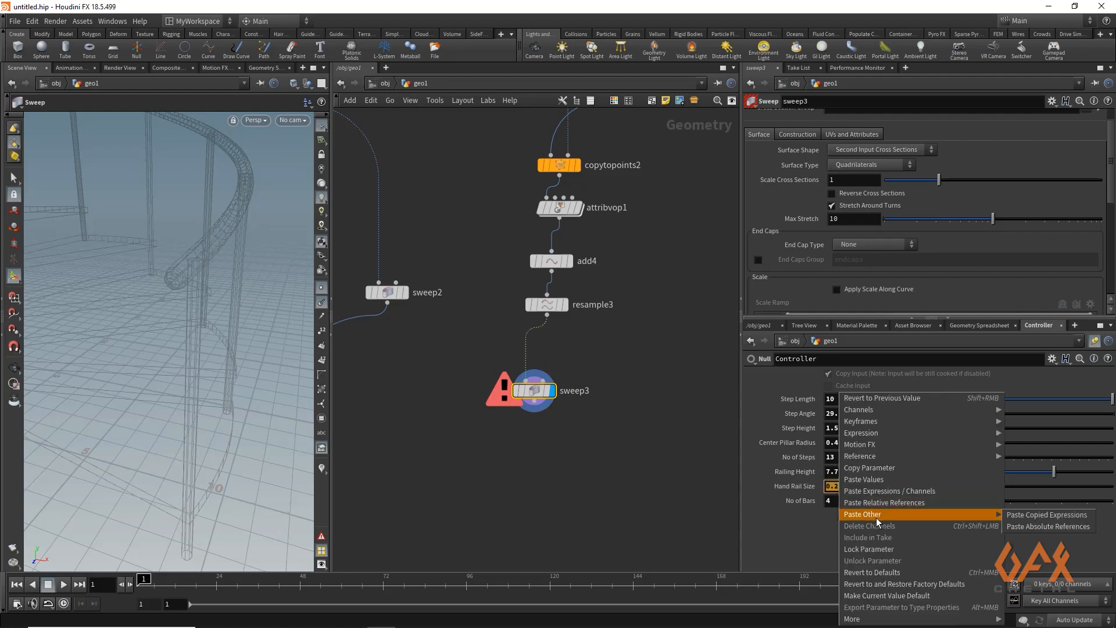
click(864, 470)
click(843, 153)
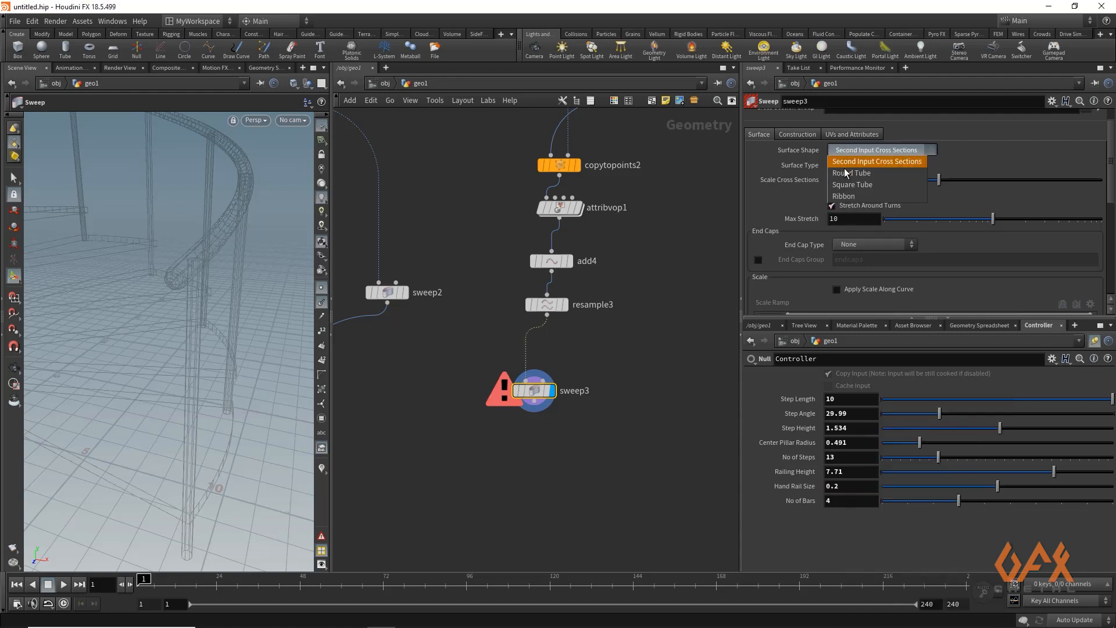
click(845, 169)
click(841, 179)
click(841, 194)
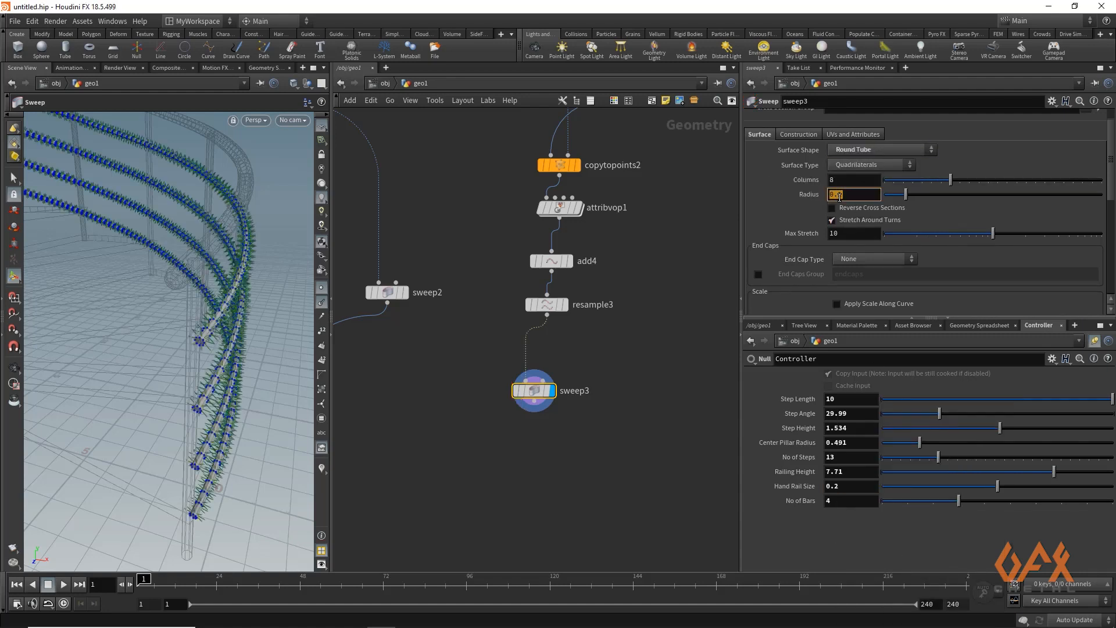
right_click(839, 196)
click(871, 309)
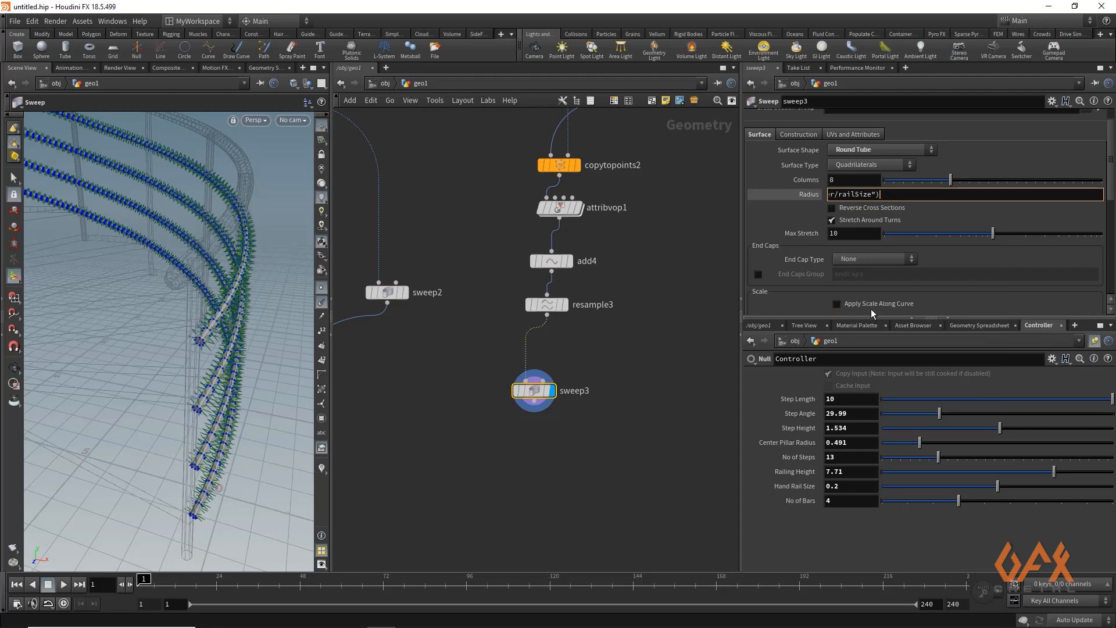
text(/2)
key(Return)
Hide the point and point normal markers in the viewport and inspect the bar ends up close.
click(323, 303)
alt+drag(186, 400, 188, 370)
alt+right_drag(199, 328, 237, 325)
alt+drag(203, 321, 221, 304)
click(321, 289)
key(Escape)
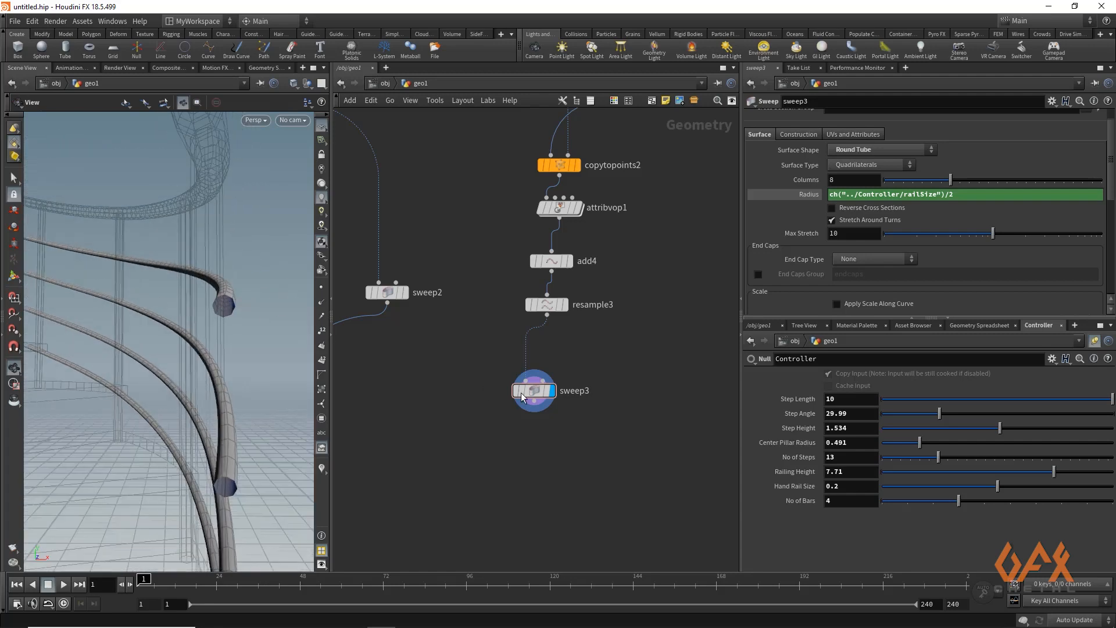
key(Escape)
Add a relative reference to sweep3's radius to attribvop1's Offset, making it ch("../sweep2/radius")+ch("../sweep3/radius").
click(811, 197)
right_click(837, 195)
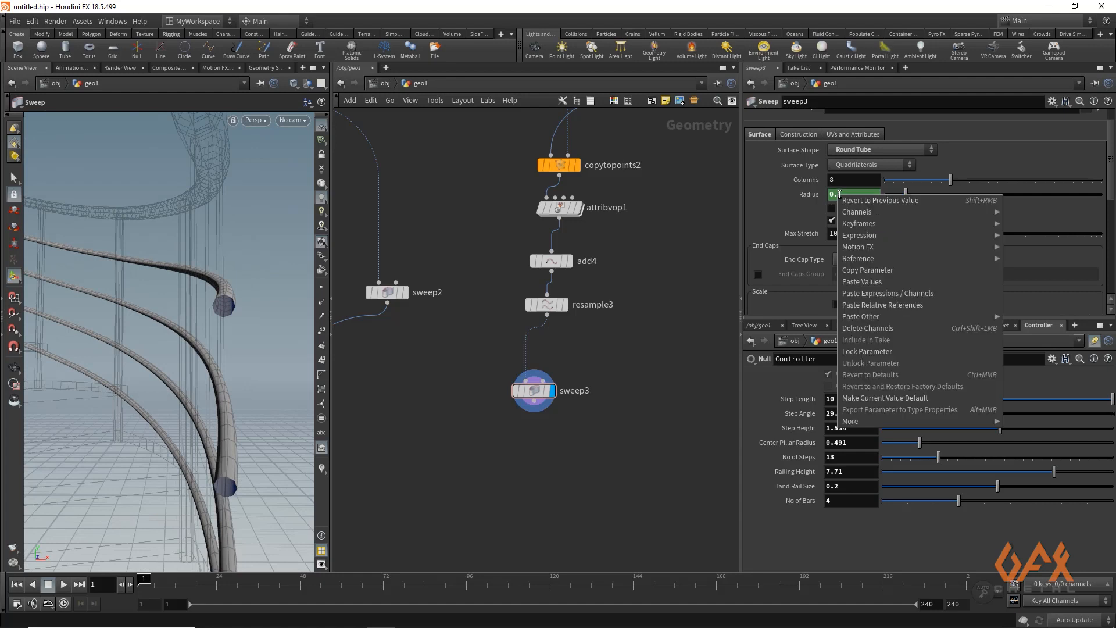
click(855, 270)
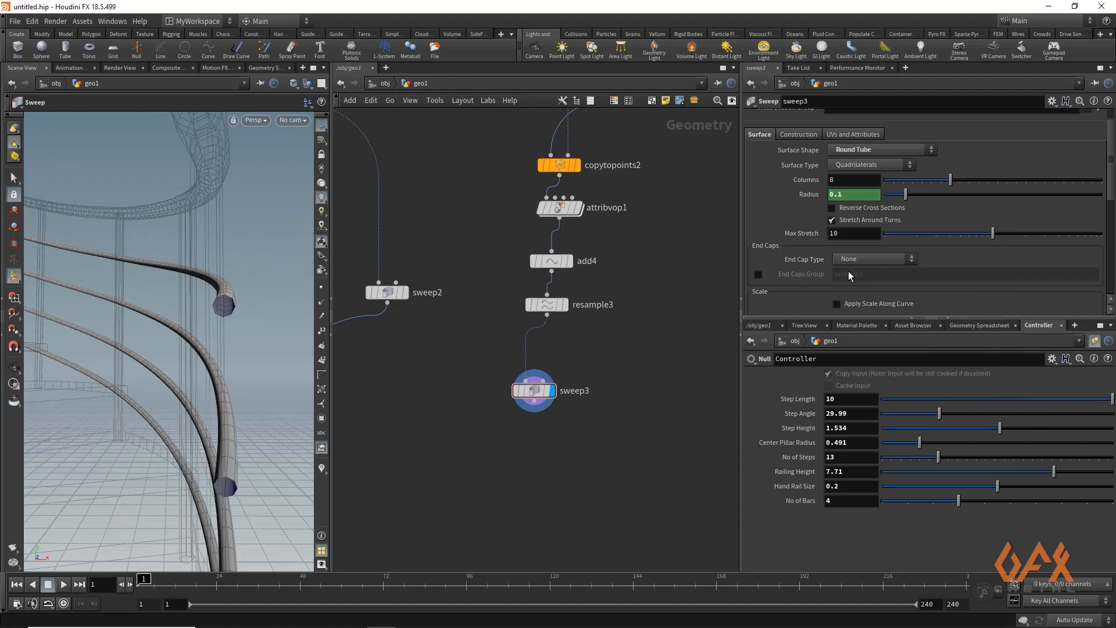
click(558, 210)
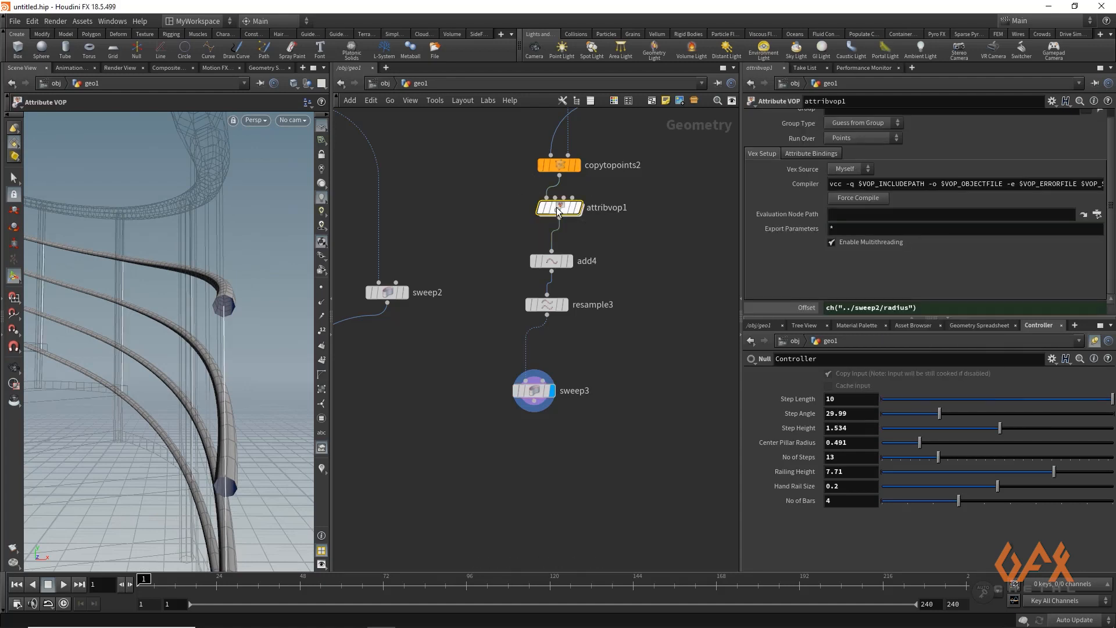
right_click(927, 310)
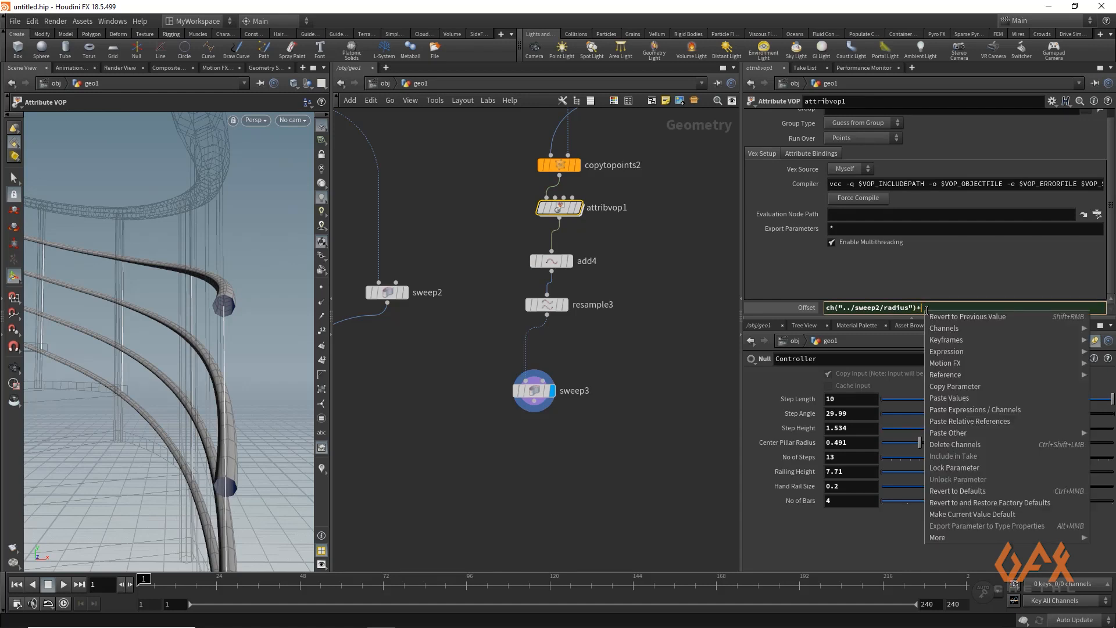
click(958, 416)
click(668, 316)
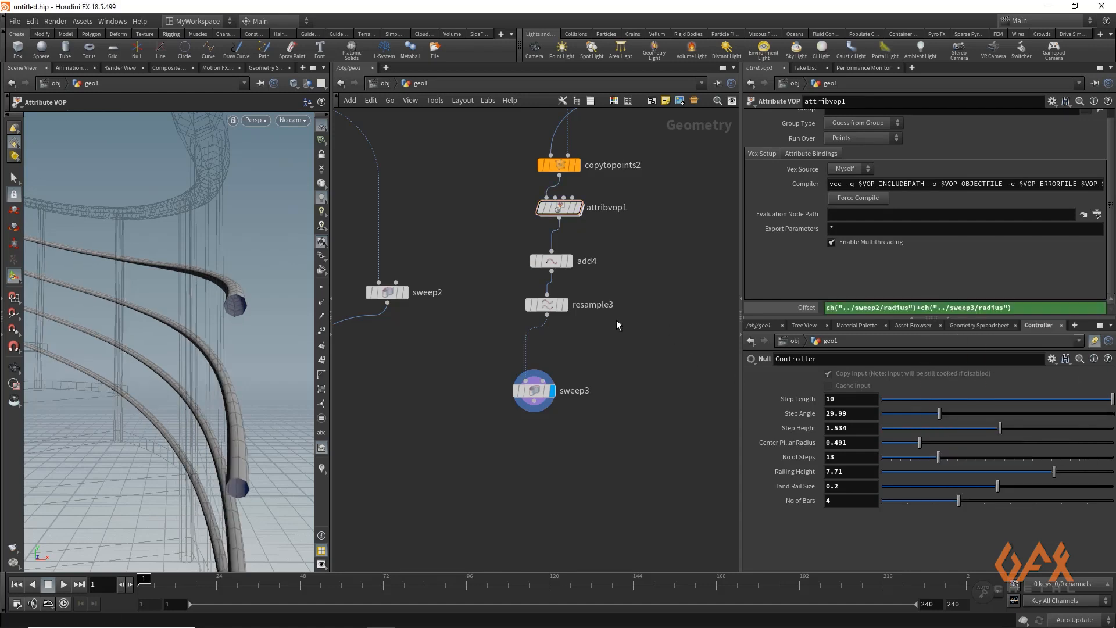
Set sweep3's End Cap Type to Single Polygon and enable its End Caps Group endcaps.
alt+drag(274, 316, 240, 349)
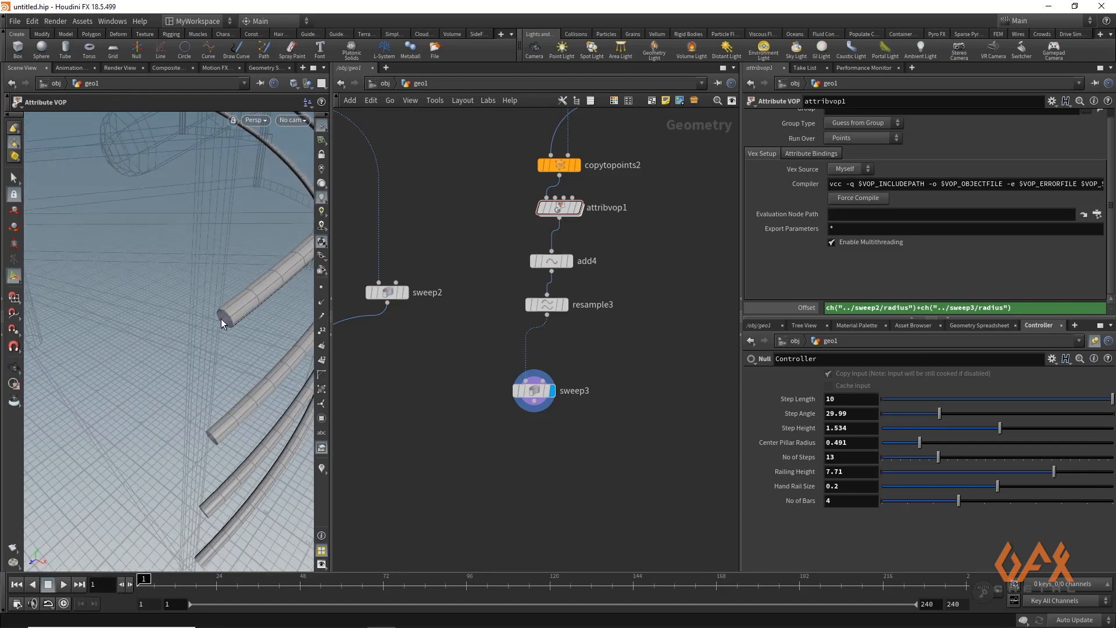
click(536, 388)
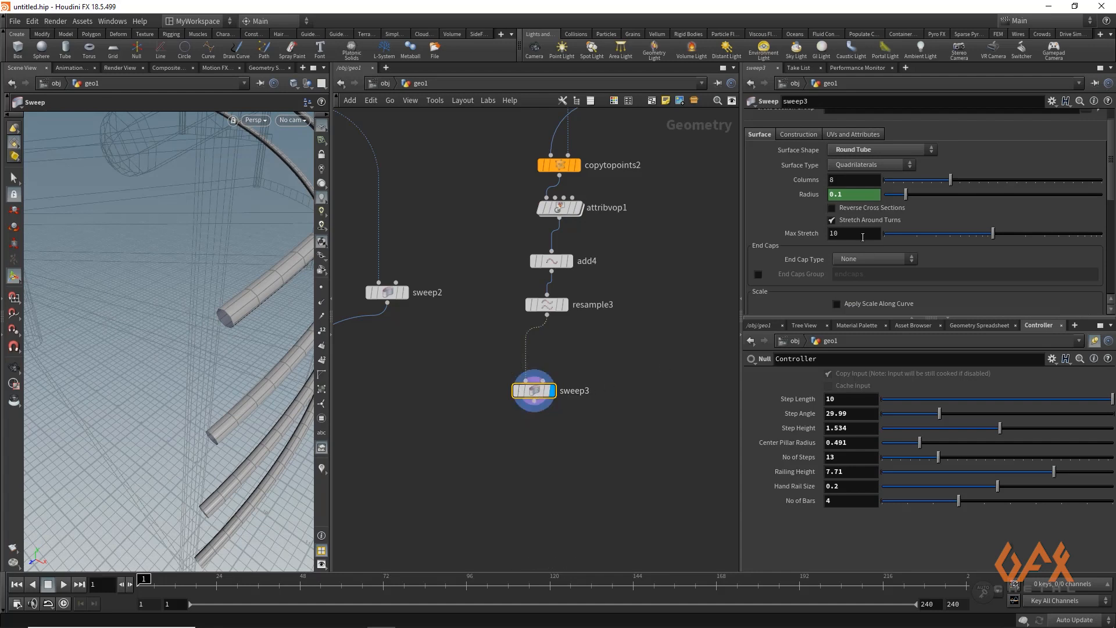
click(852, 259)
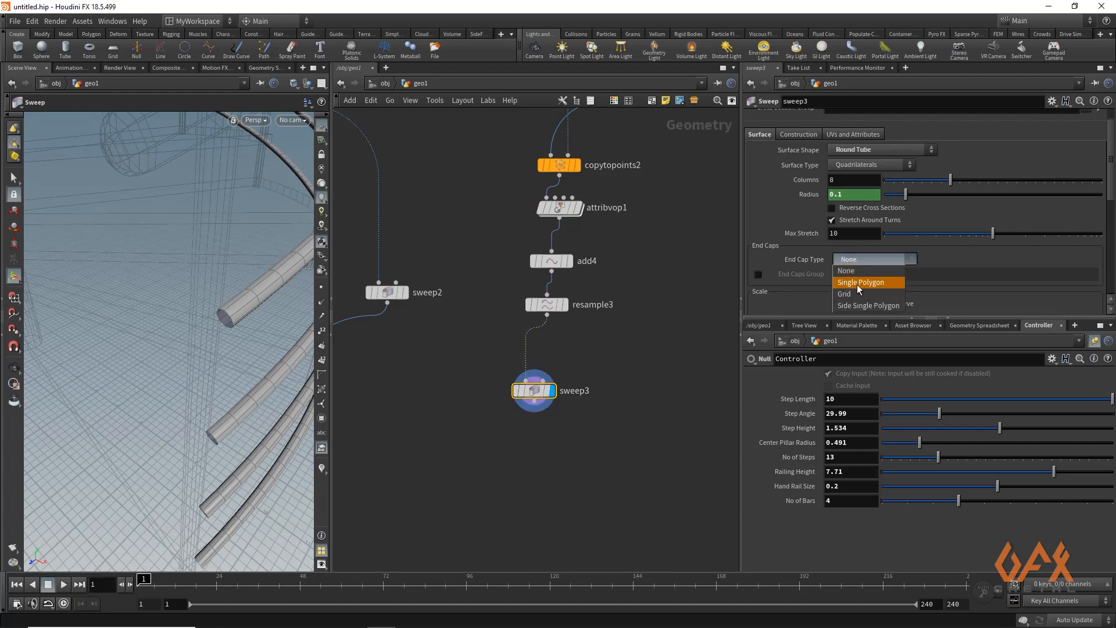
click(857, 283)
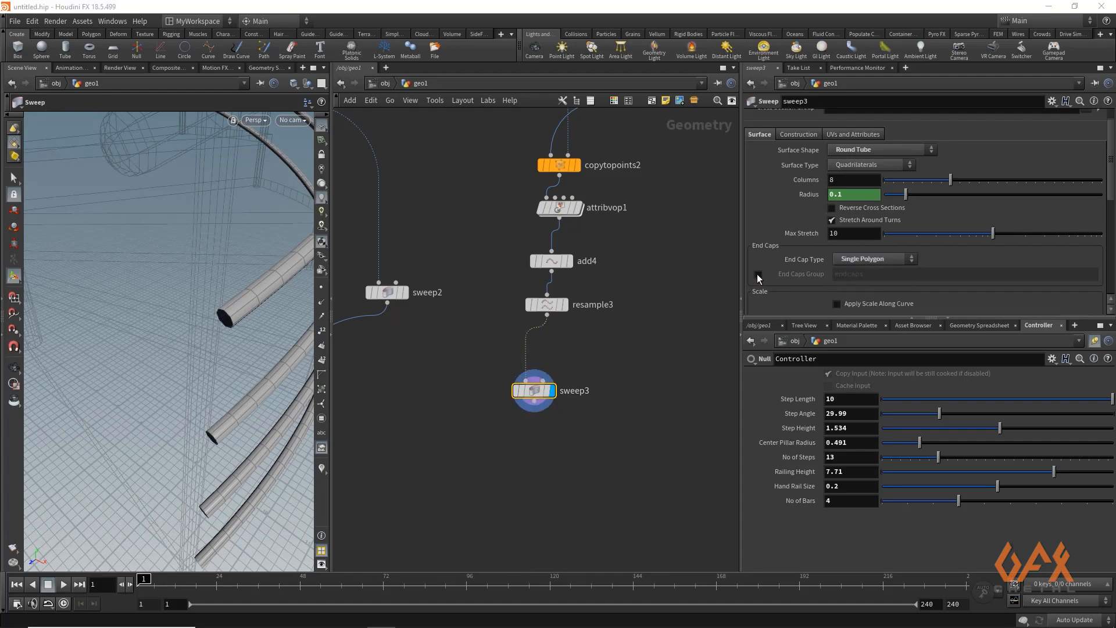
click(758, 274)
Duplicate polyextrude2 and polybevel1 beneath sweep3, wire sweep3 into the copied extrude, and display the copied bevel.
middle_drag(592, 398, 627, 334)
scroll(627, 334, down, 4)
middle_drag(441, 373, 493, 363)
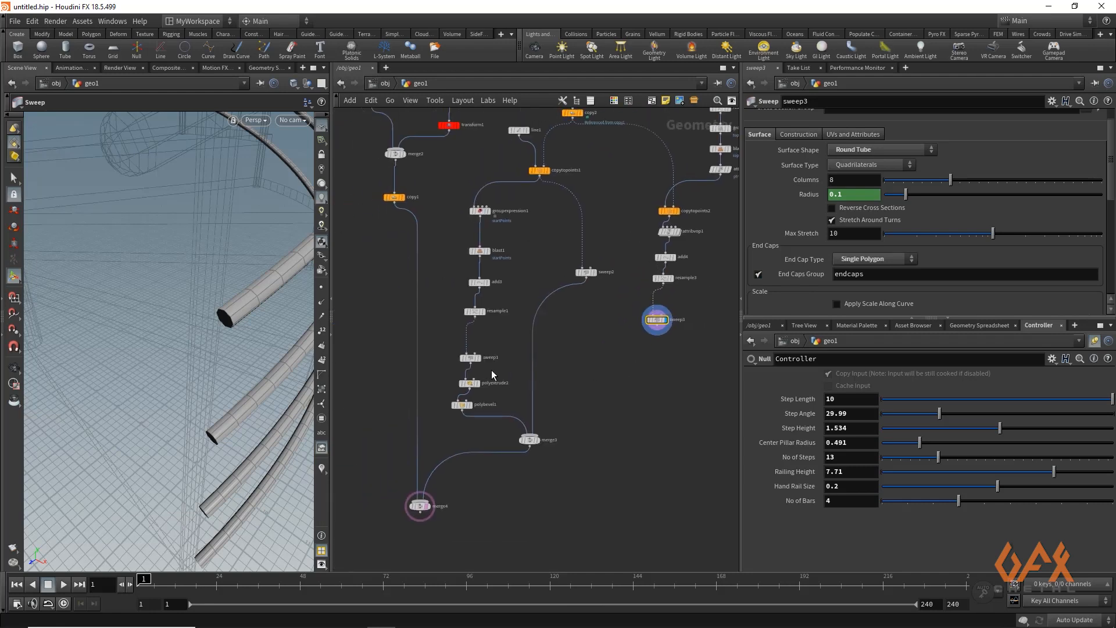
scroll(491, 363, up, 2)
drag(420, 375, 699, 414)
middle_drag(686, 353, 601, 333)
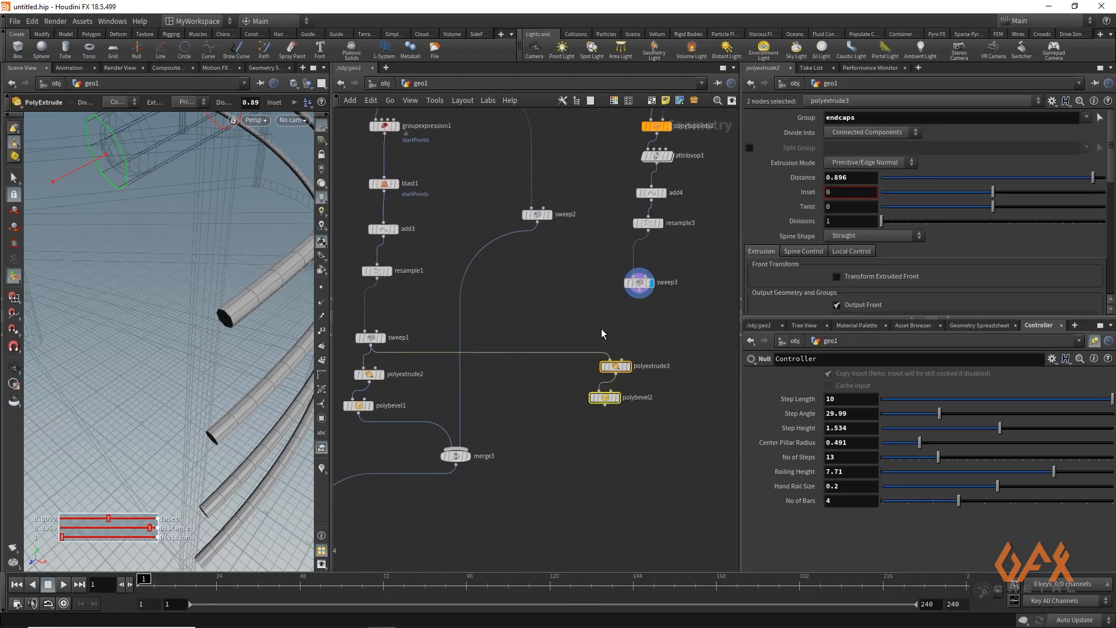
click(602, 332)
drag(639, 291, 612, 356)
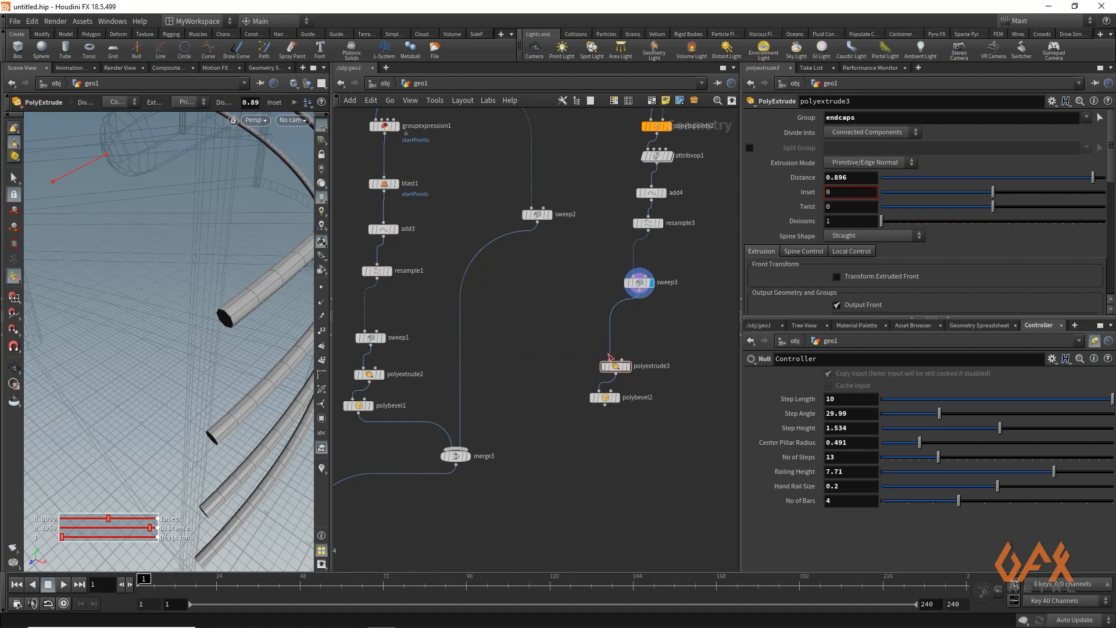
click(624, 400)
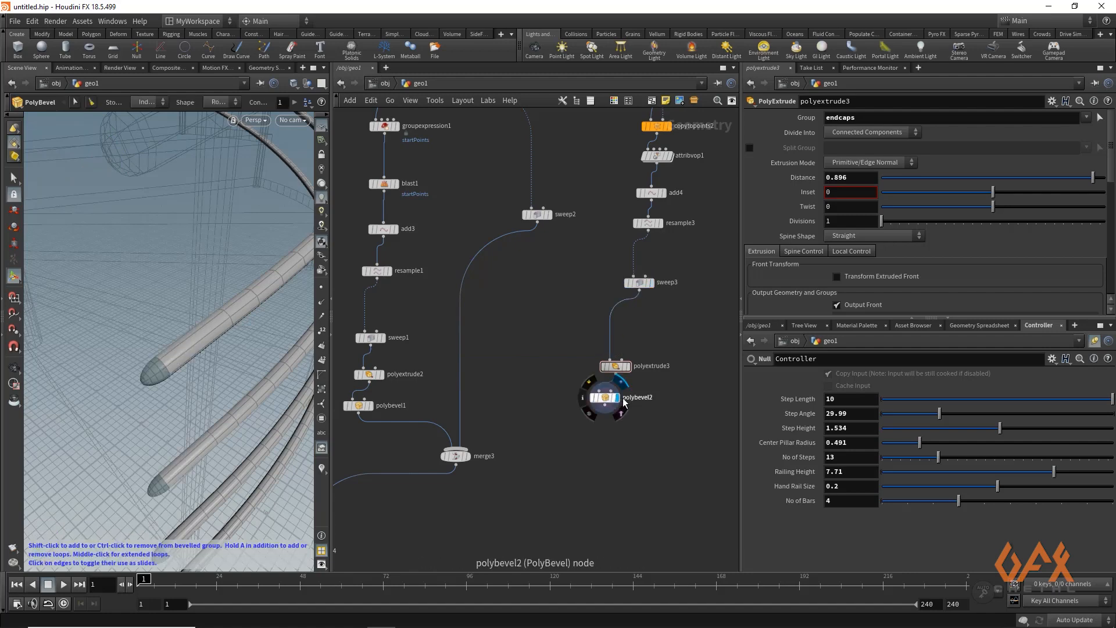
Reduce polyextrude3's Distance to about 0.698 and polybevel2's Distance to 0.12 for the bar end caps.
click(615, 366)
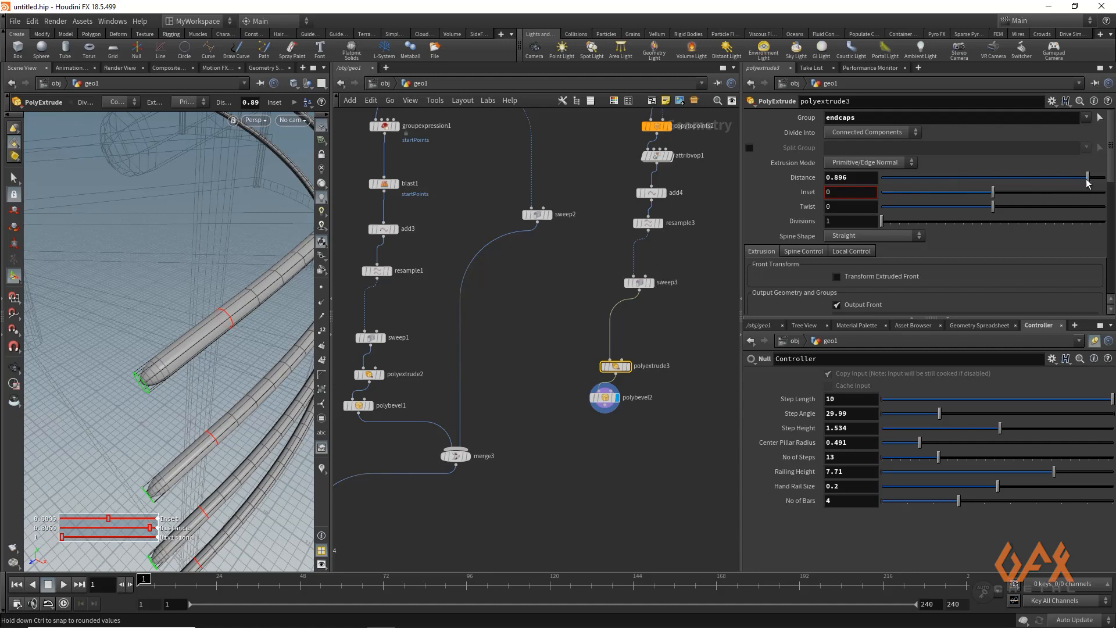
drag(1089, 183, 1069, 183)
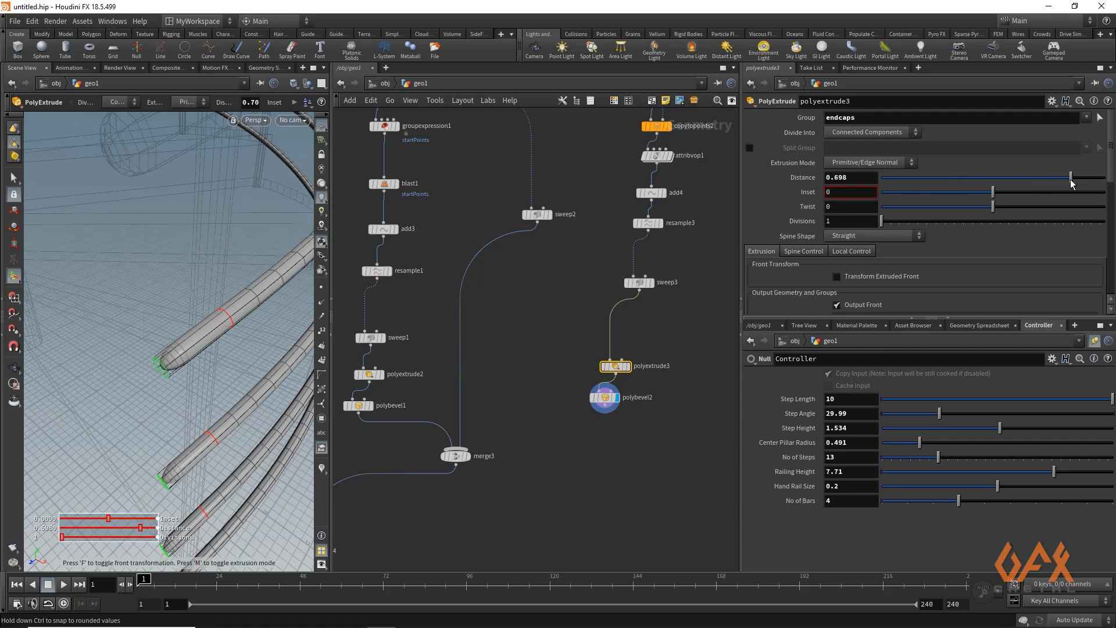
click(604, 400)
drag(908, 177, 895, 177)
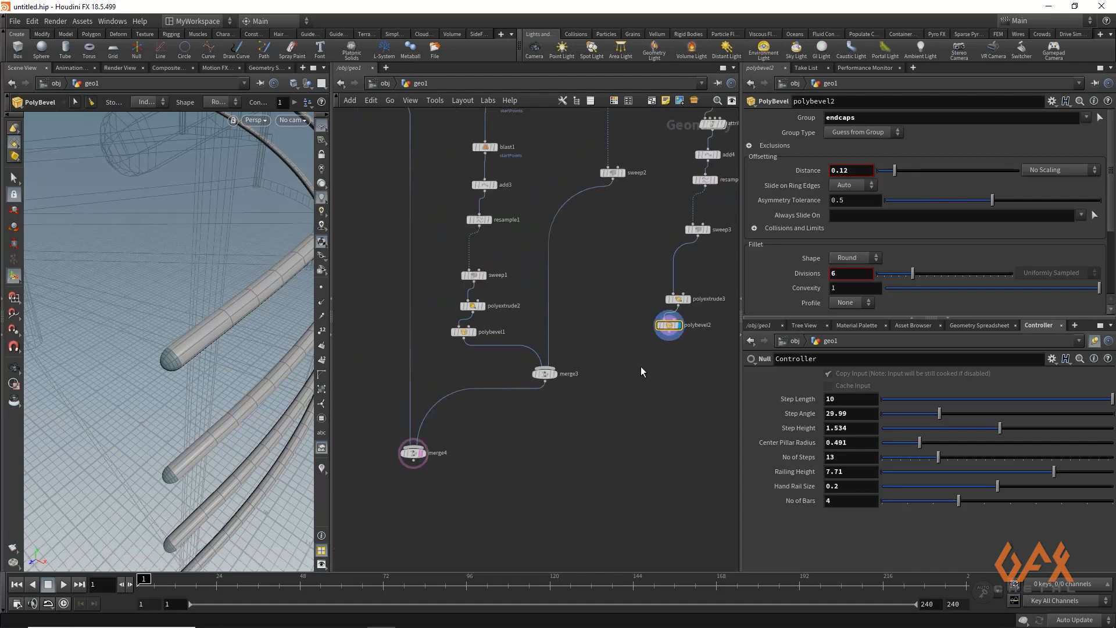
Connect polybevel2 into merge3 and display merge3 to check the complete railing.
drag(669, 337, 555, 367)
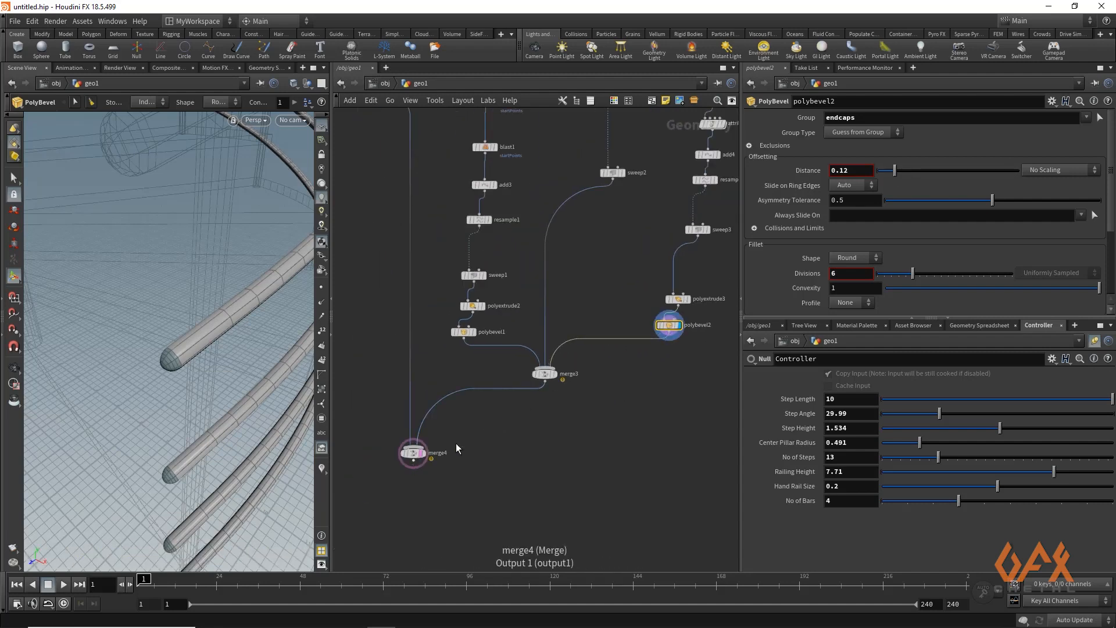
click(405, 453)
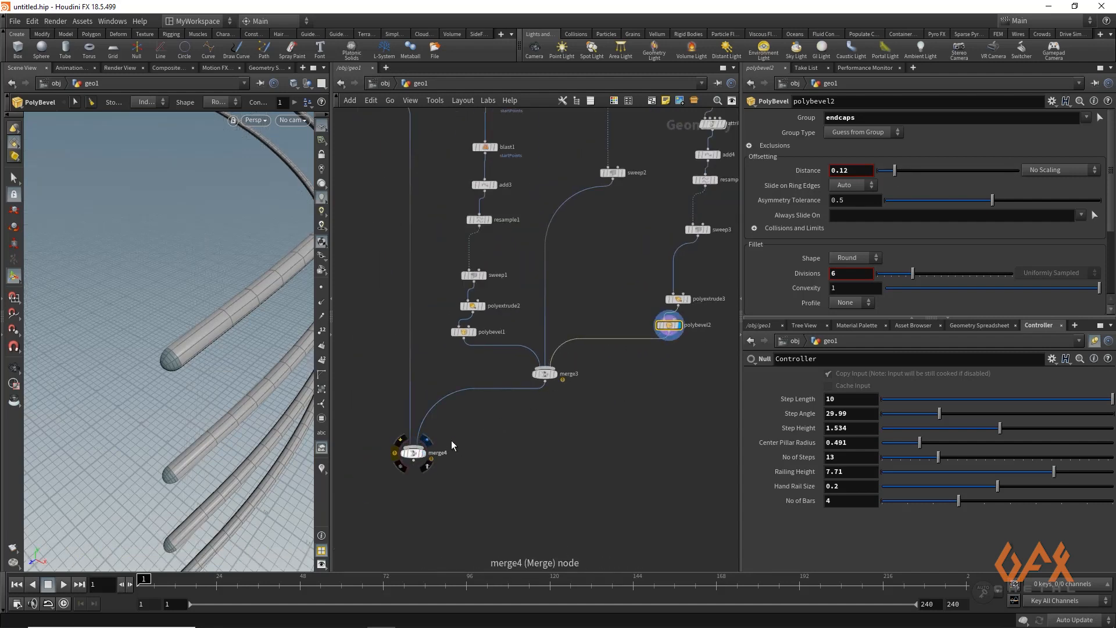
click(552, 375)
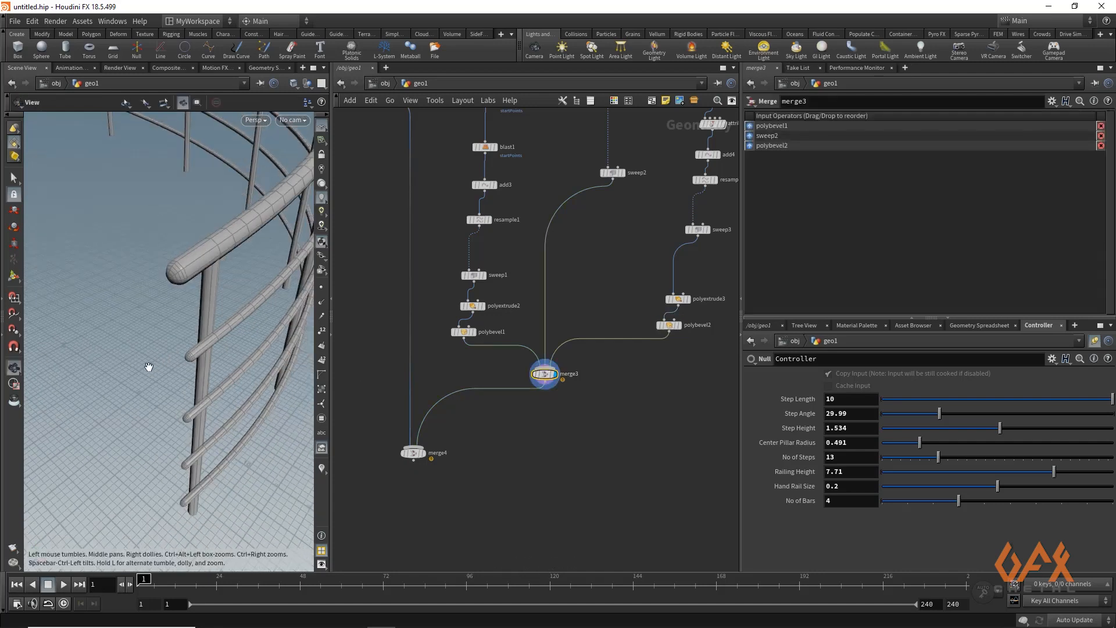
drag(149, 366, 203, 381)
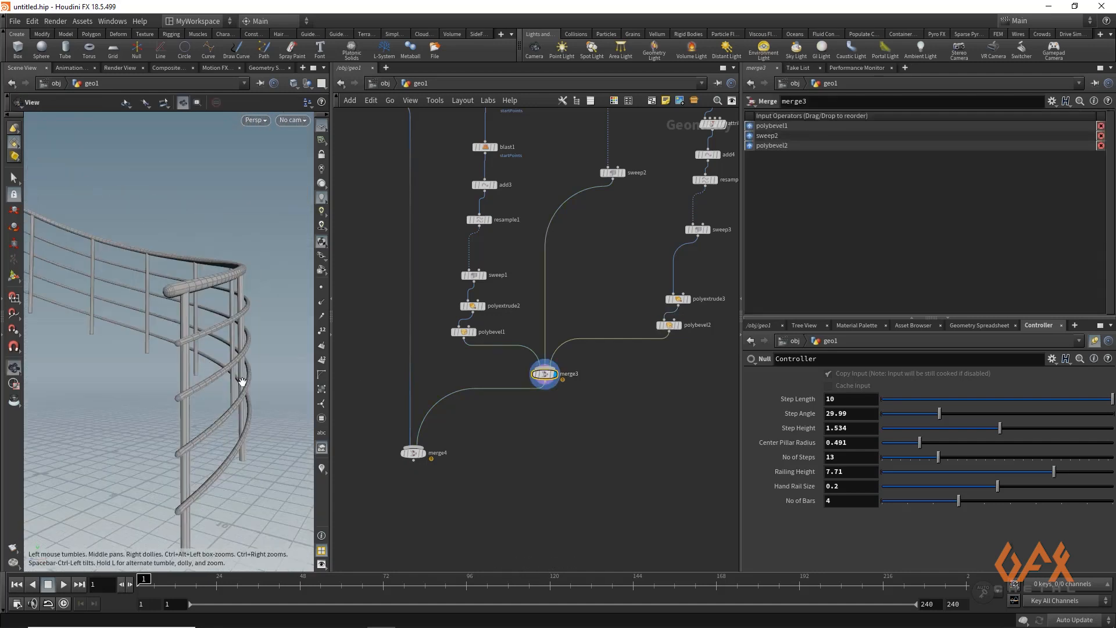
Display merge4 and widen the 3D viewport to show the whole staircase.
click(425, 452)
drag(100, 406, 131, 450)
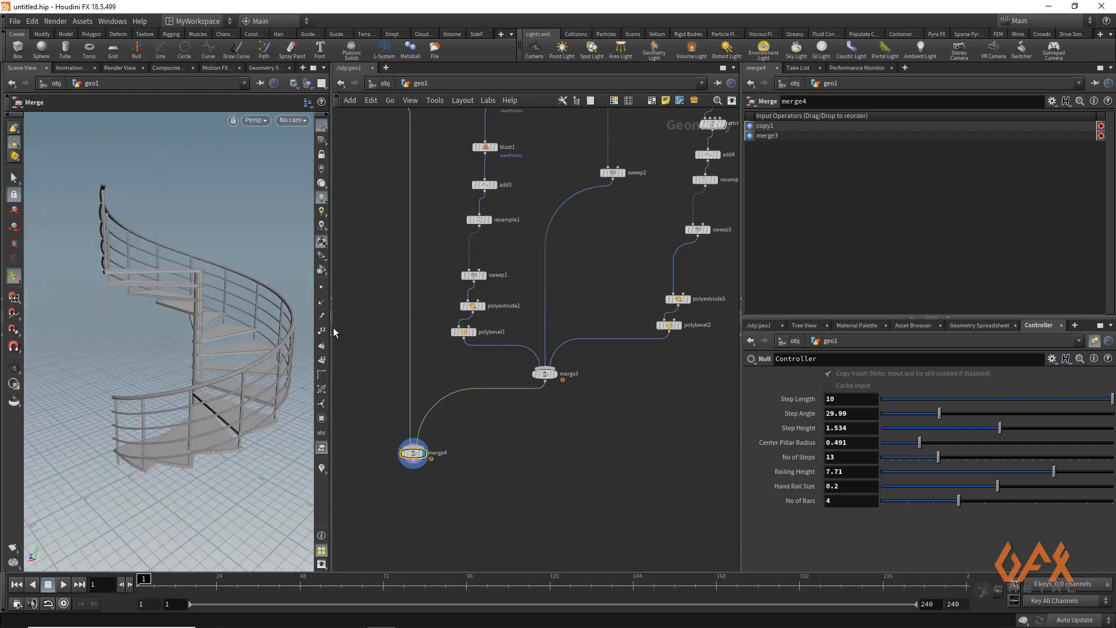
drag(337, 326, 483, 326)
scroll(180, 324, down, 5)
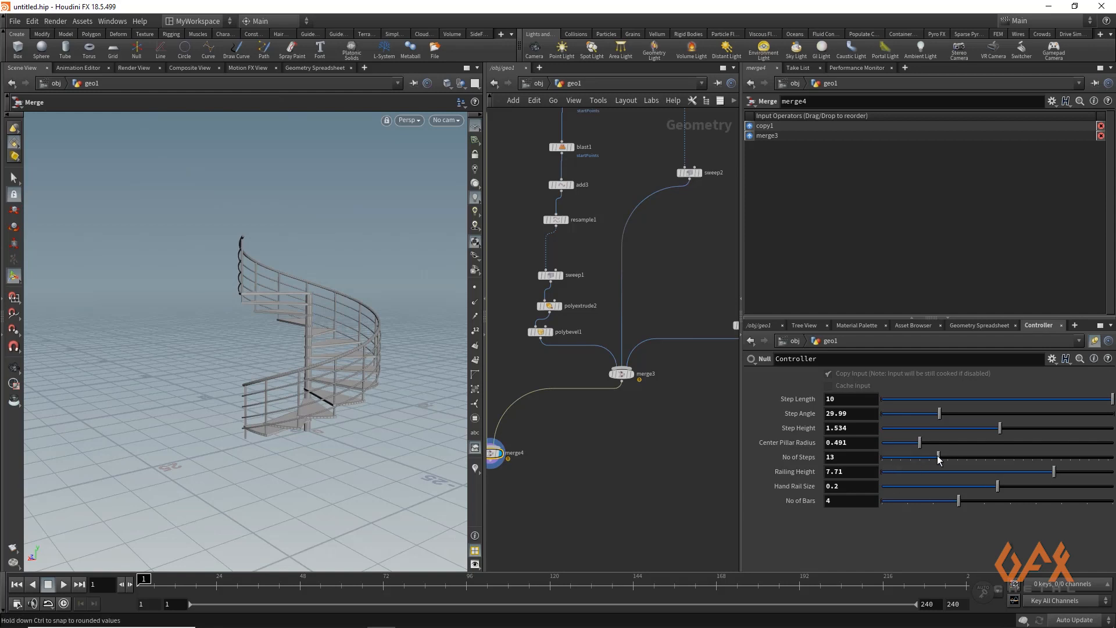
Raise the Controller's No of Steps to 33 and view the taller staircase from above.
drag(939, 457, 1029, 457)
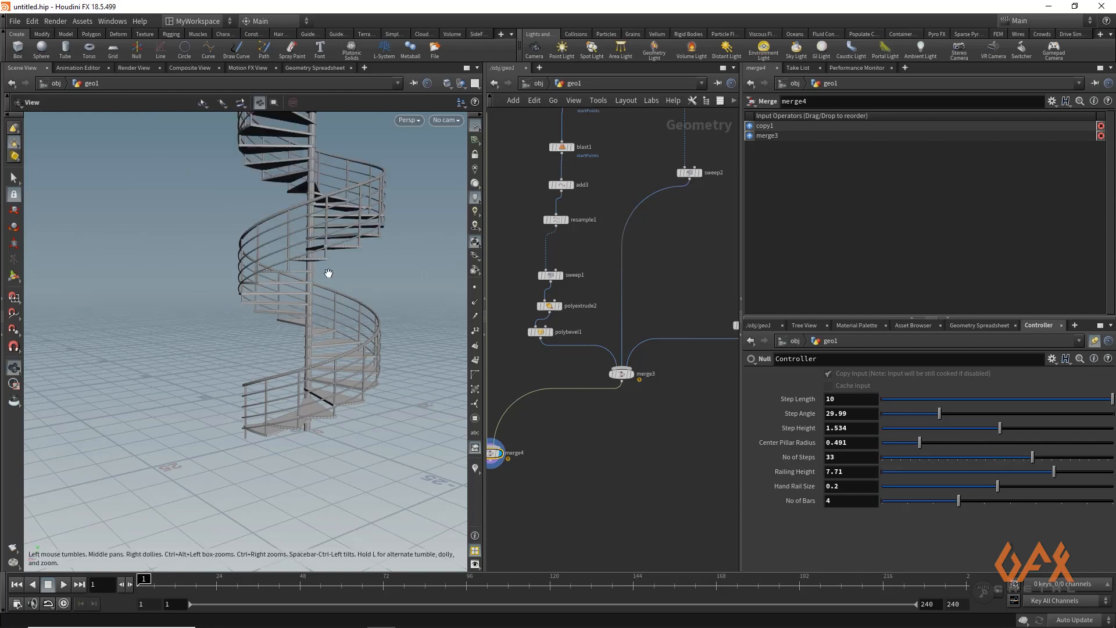
drag(326, 273, 331, 341)
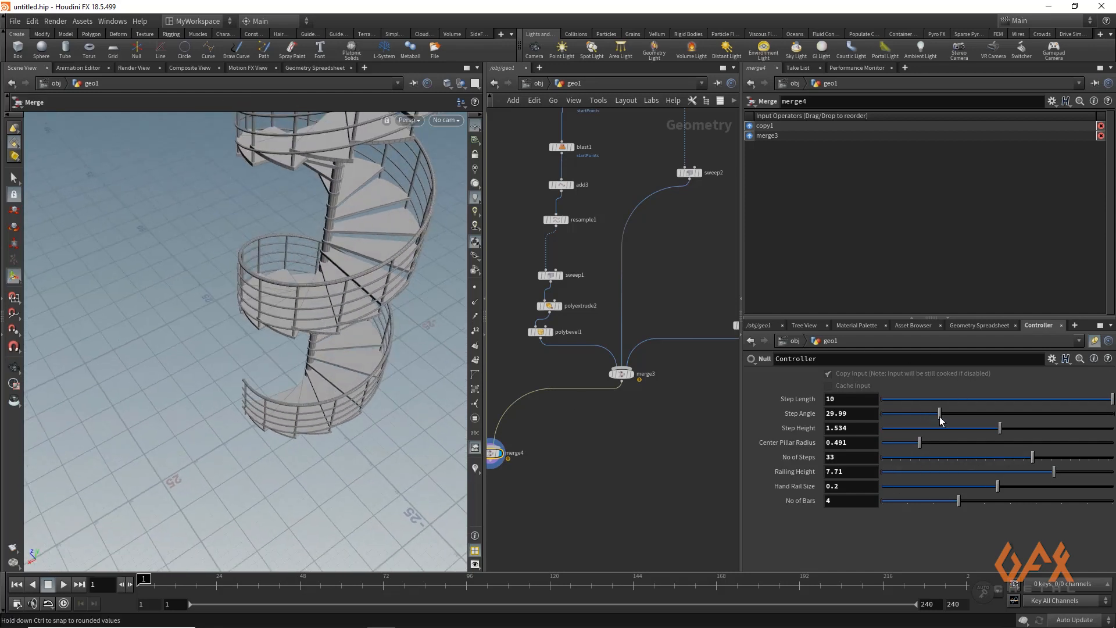
Set the Controller's Step Angle to about 28.17 and its Step Height to about 1.897.
mouse_move(941, 417)
mouse_down()
mouse_move(999, 414)
mouse_move(919, 417)
mouse_up()
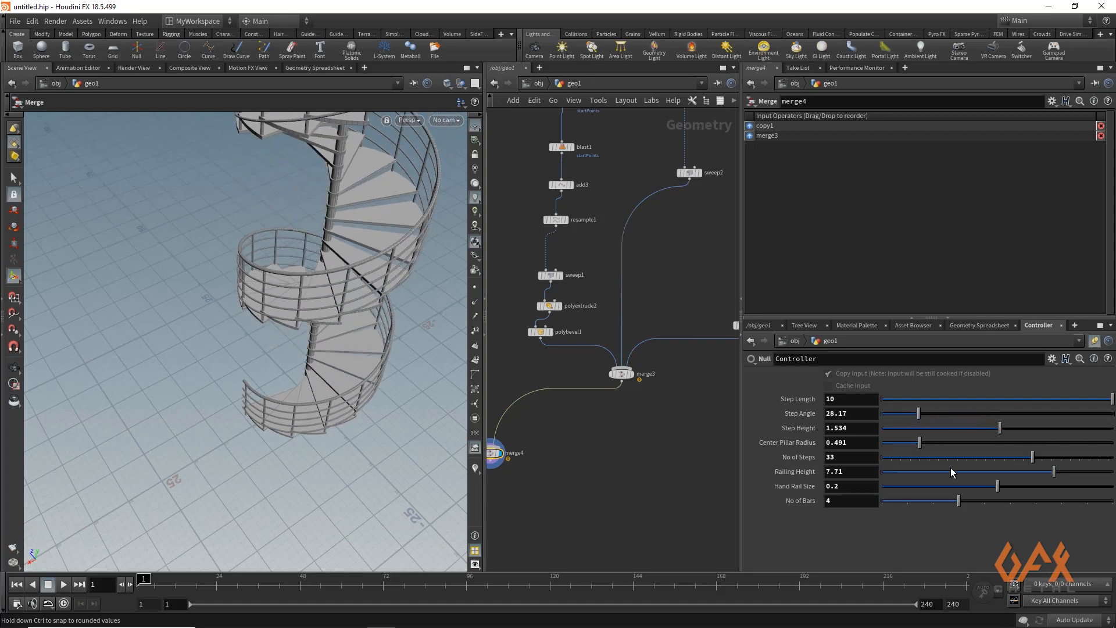
drag(1005, 433, 1028, 428)
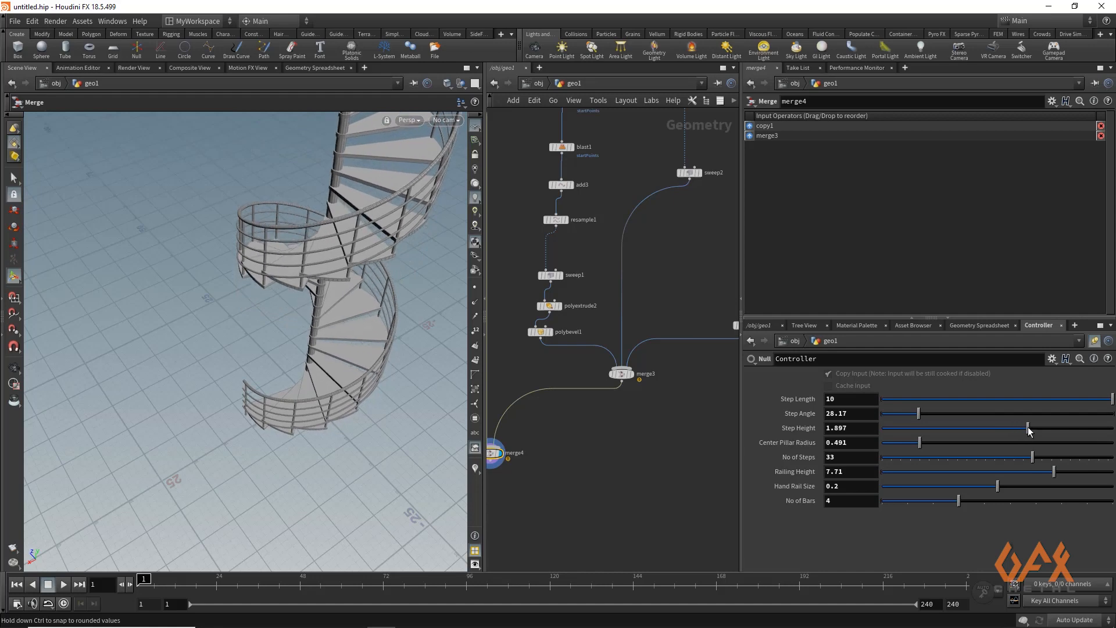
key(Escape)
drag(294, 311, 299, 294)
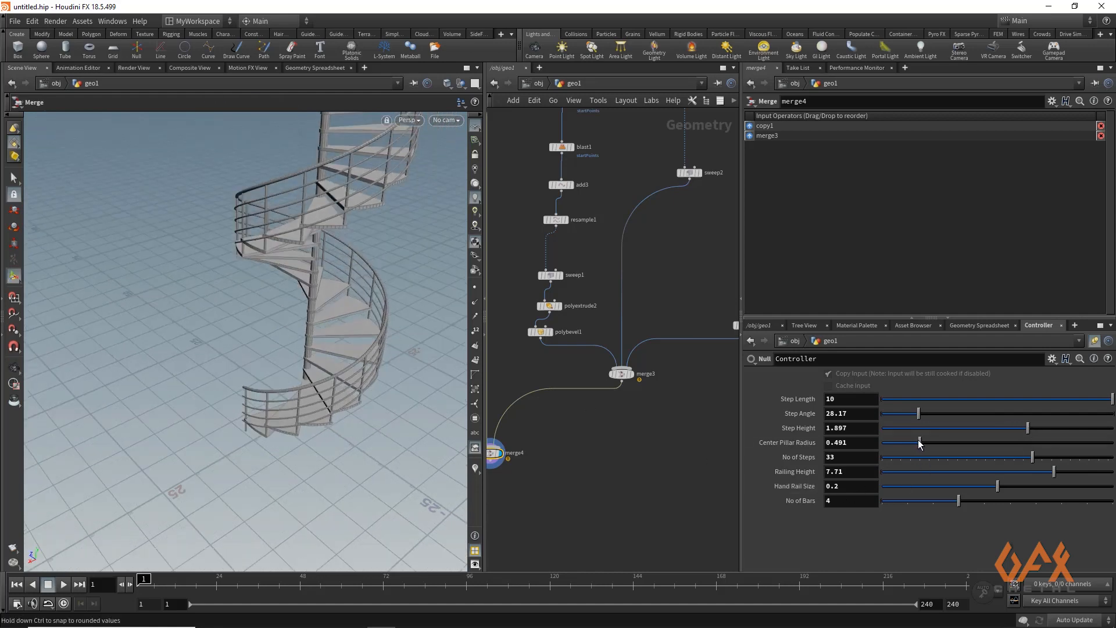
Thicken the staircase's central column by raising the Controller's Center Pillar Radius to about 1.065.
drag(919, 440, 959, 445)
alt+right_drag(348, 322, 437, 312)
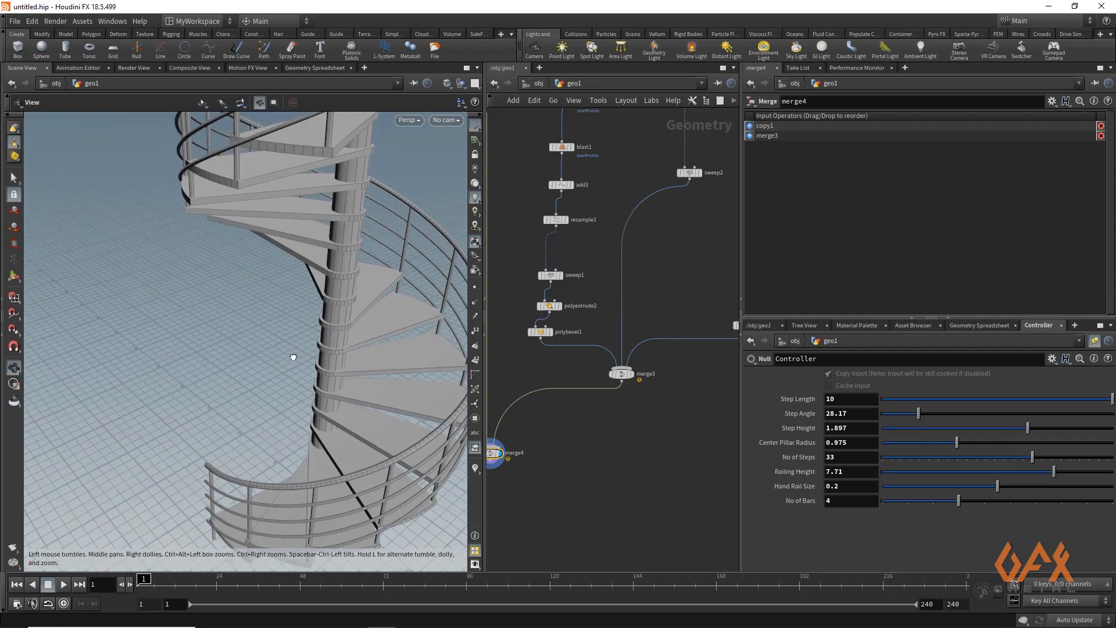
alt+drag(293, 357, 287, 367)
drag(960, 445, 964, 446)
alt+drag(179, 424, 399, 417)
Raise the Controller's Railing Height to about 9.77 and its Hand Rail Size to about 0.227.
drag(1054, 475, 1107, 475)
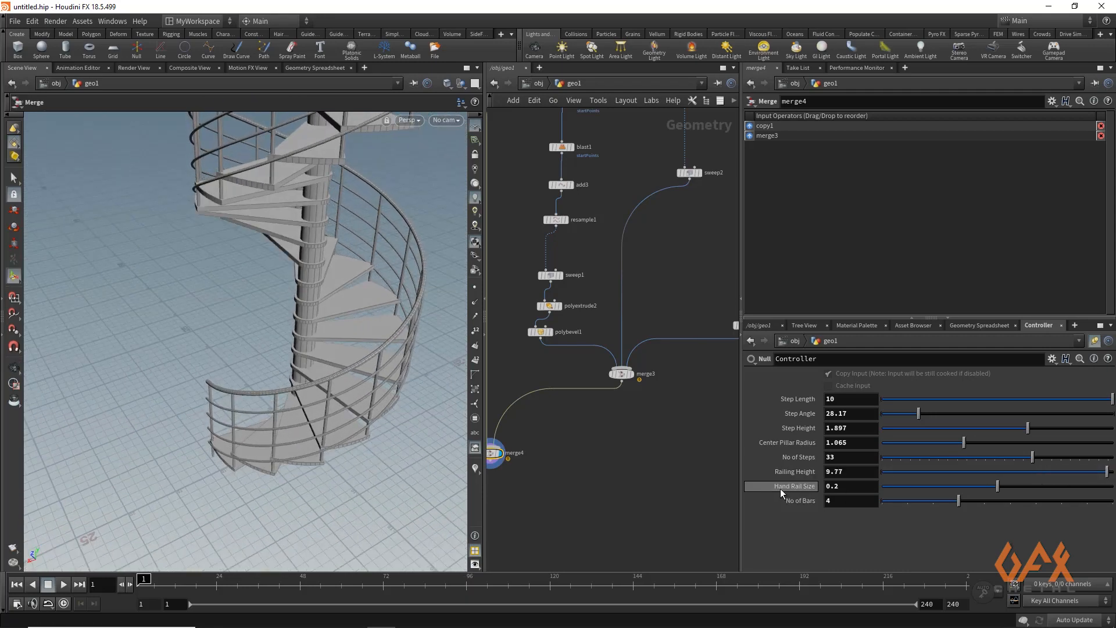
alt+drag(177, 403, 320, 444)
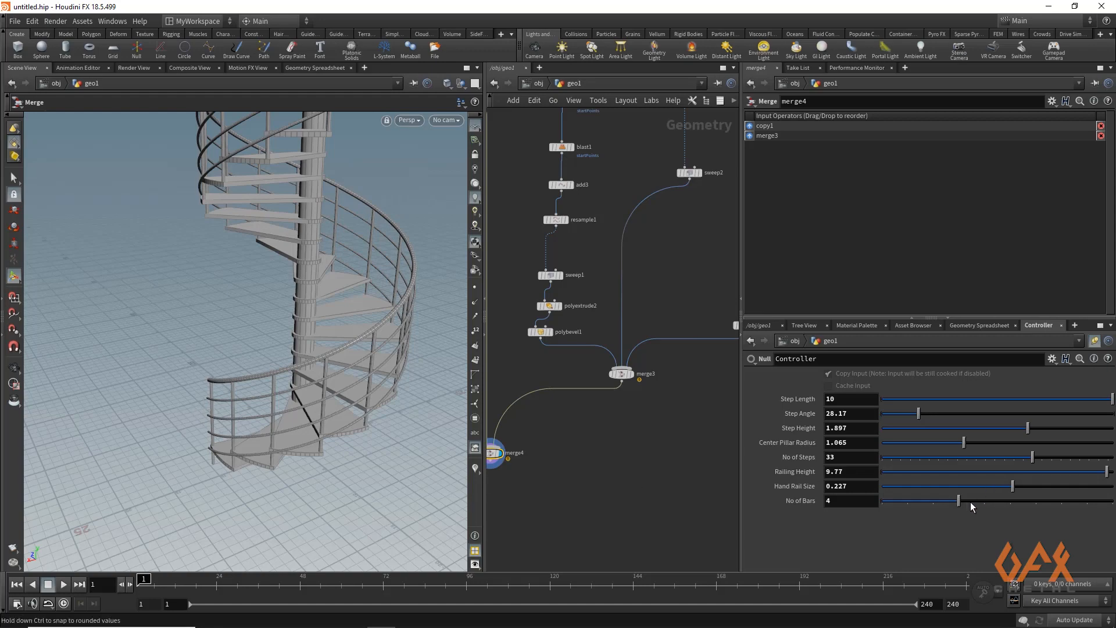
Increase the Controller's No of Bars to 8 and check the whole staircase from the side.
drag(971, 501, 1062, 500)
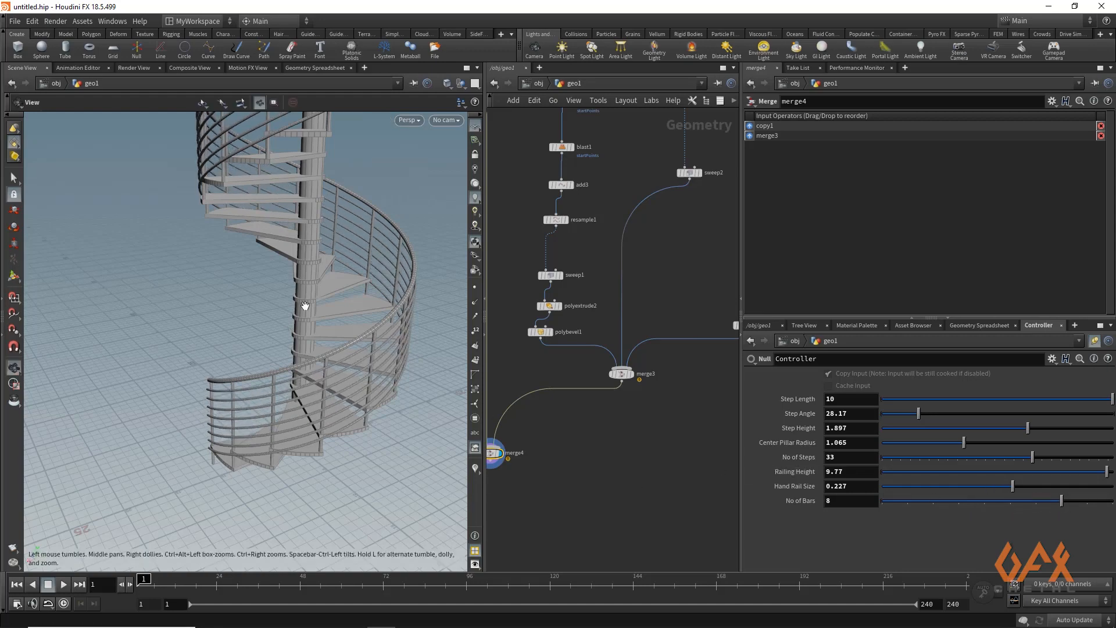
alt+right_drag(307, 309, 217, 316)
alt+middle_drag(217, 316, 176, 394)
drag(176, 395, 412, 354)
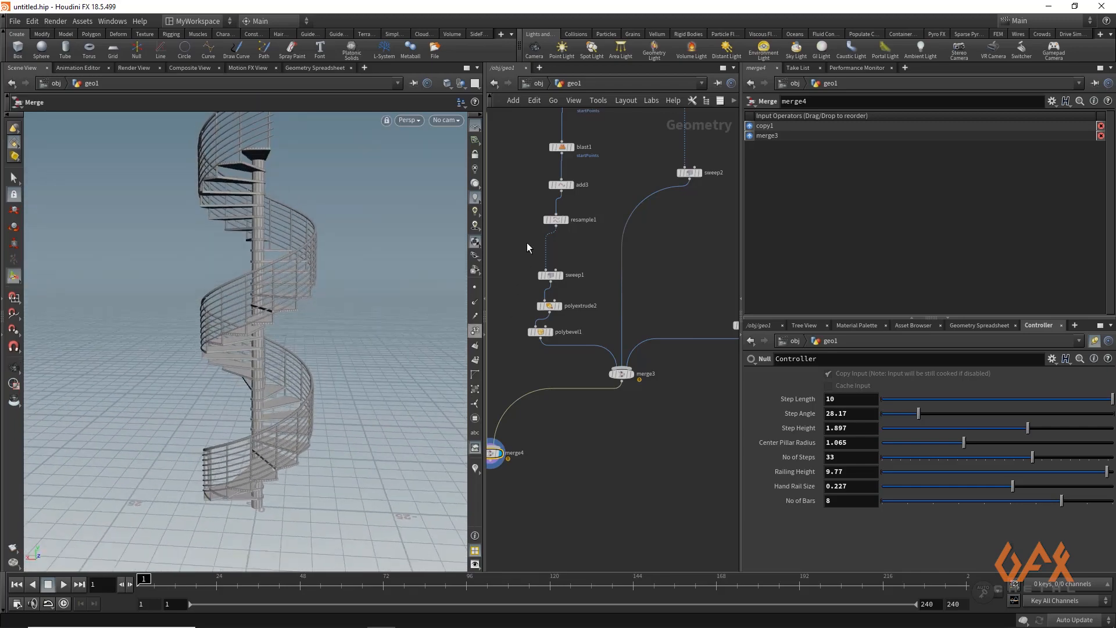
Review the staircase's node network, from the Controller and step branch to the railing branches feeding merge3.
middle_drag(518, 227, 557, 441)
scroll(596, 405, down, 3)
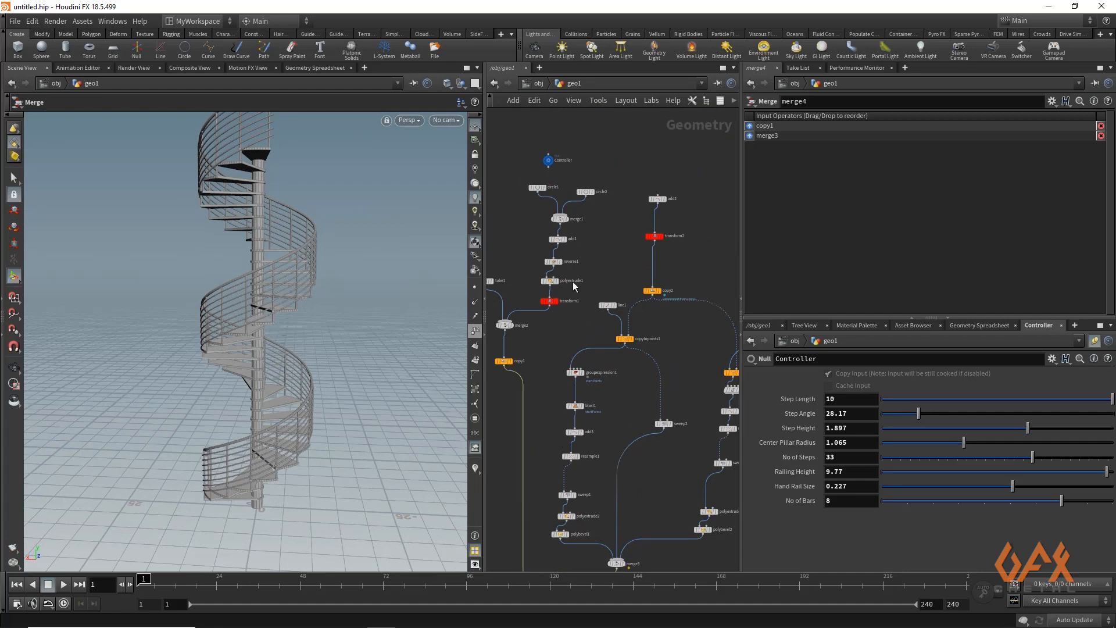
middle_drag(564, 332, 531, 302)
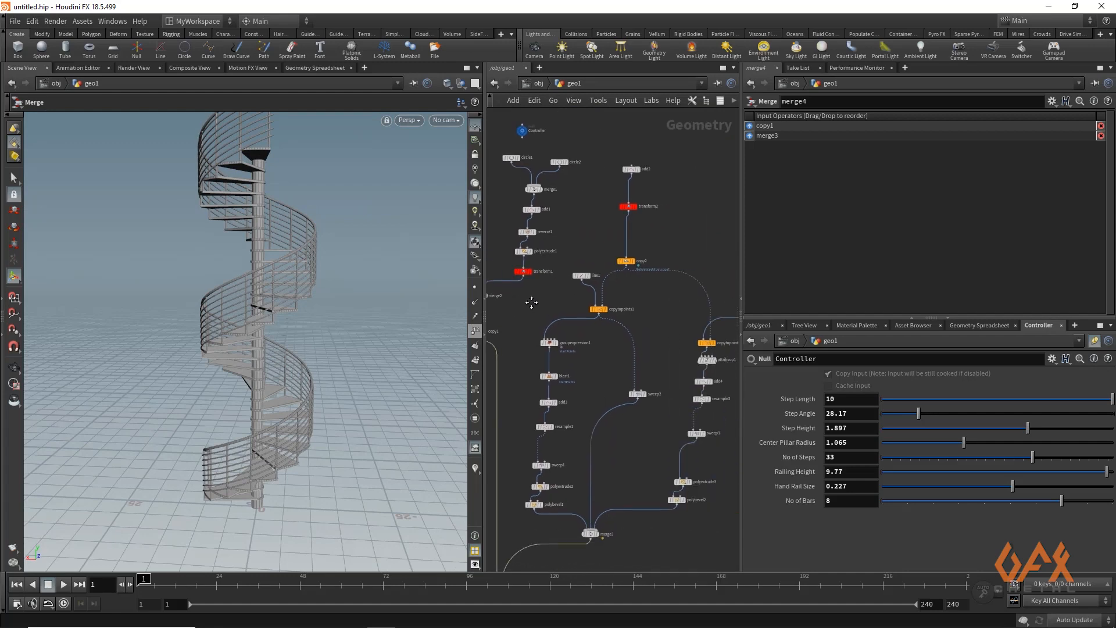
middle_drag(654, 315, 629, 261)
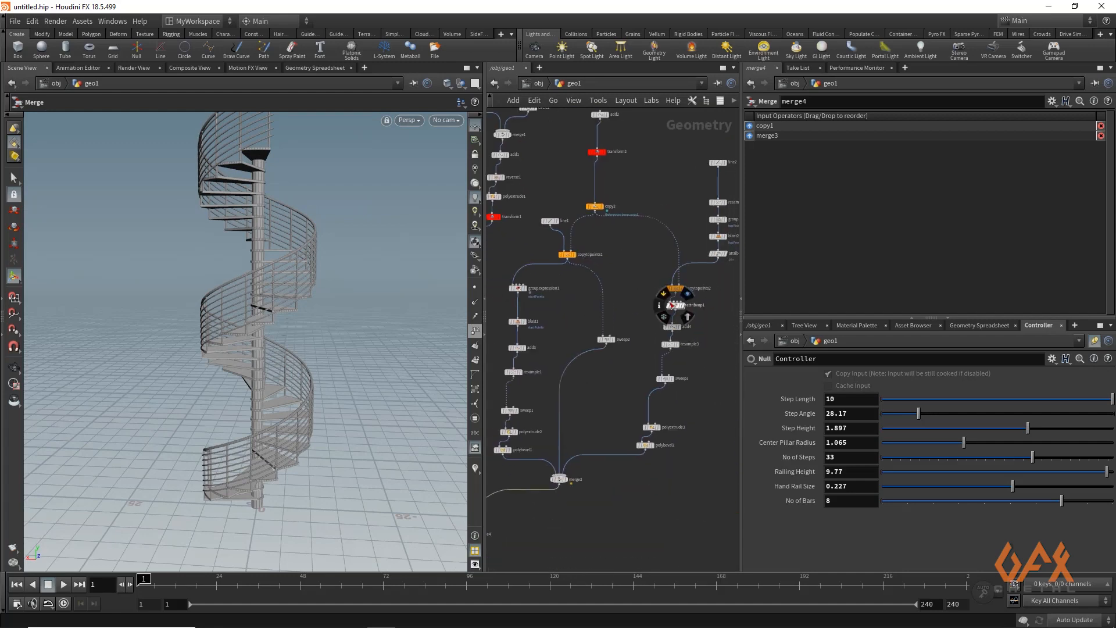
middle_drag(568, 299, 584, 340)
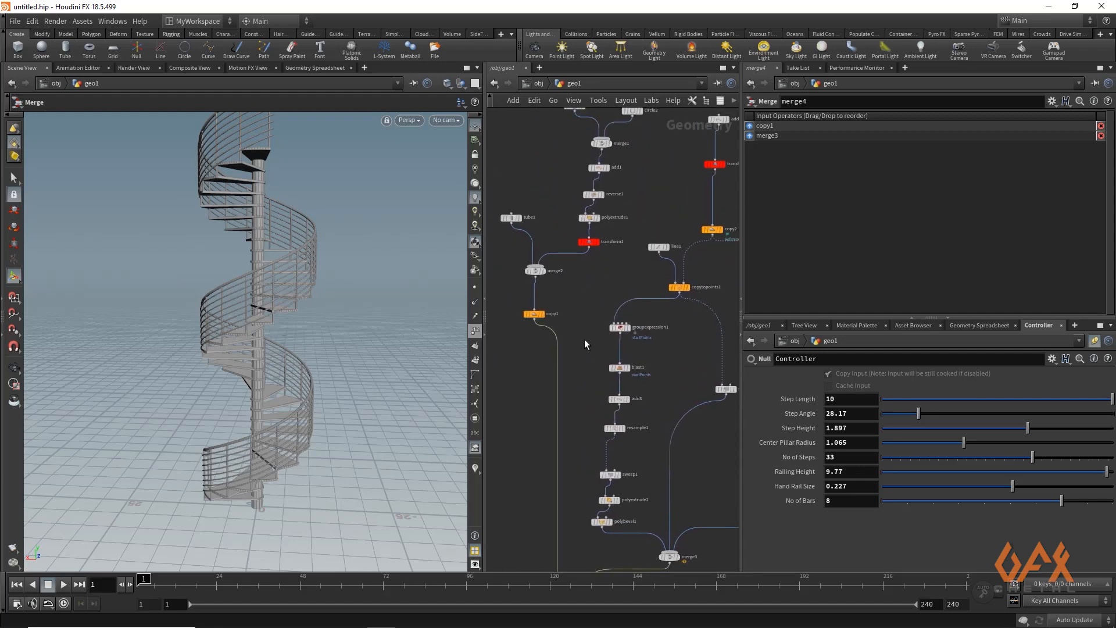